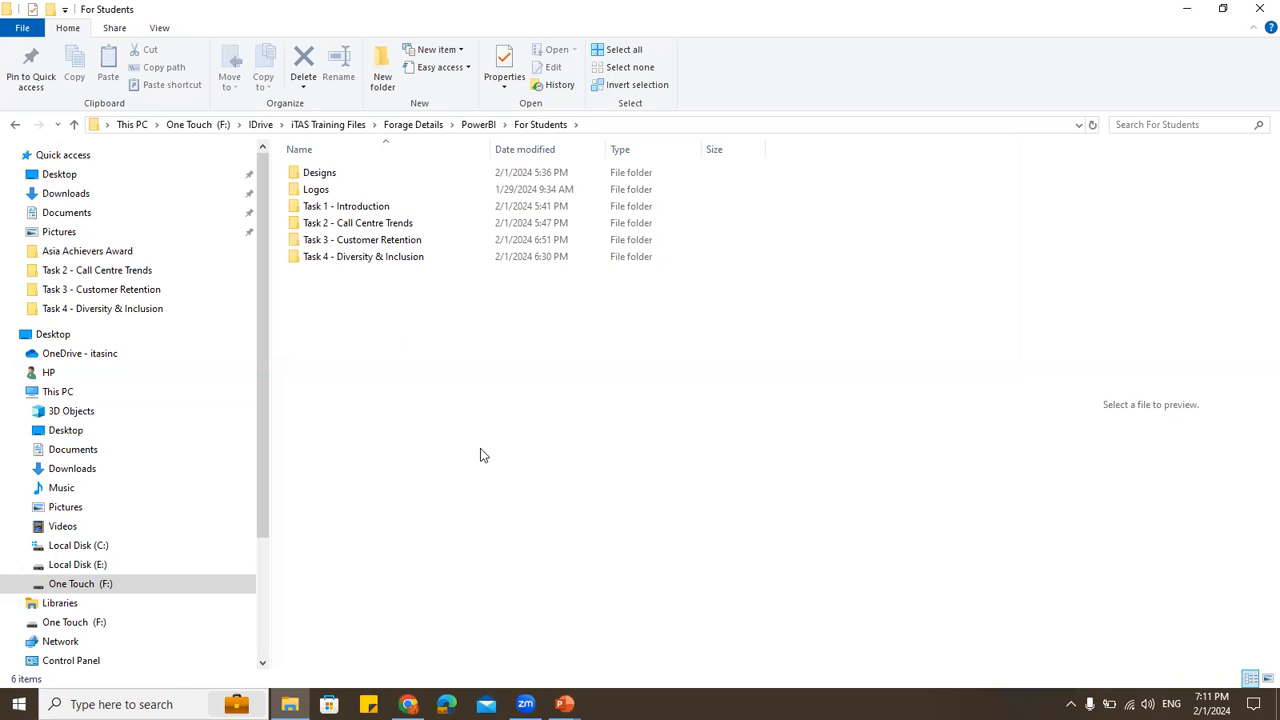
Switch to Chrome with the PwC Switzerland Power BI job simulation and select the page's address
mouse_move(408, 702)
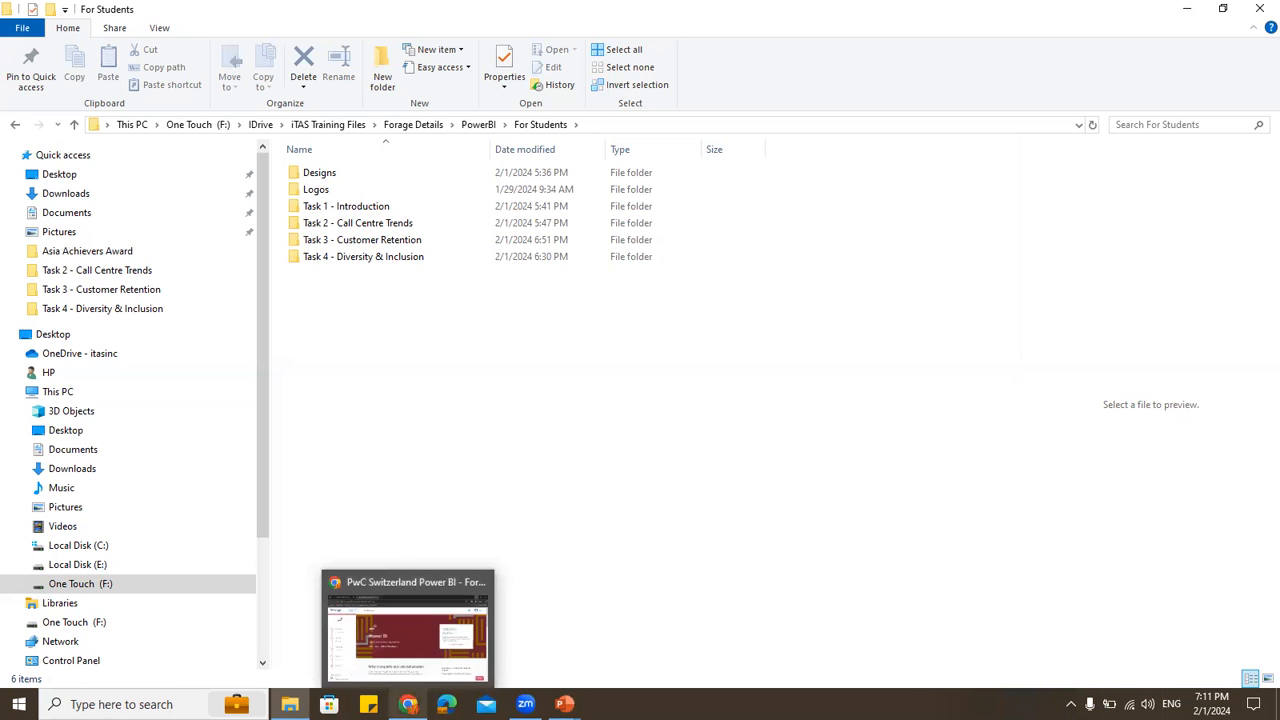
left_click(408, 652)
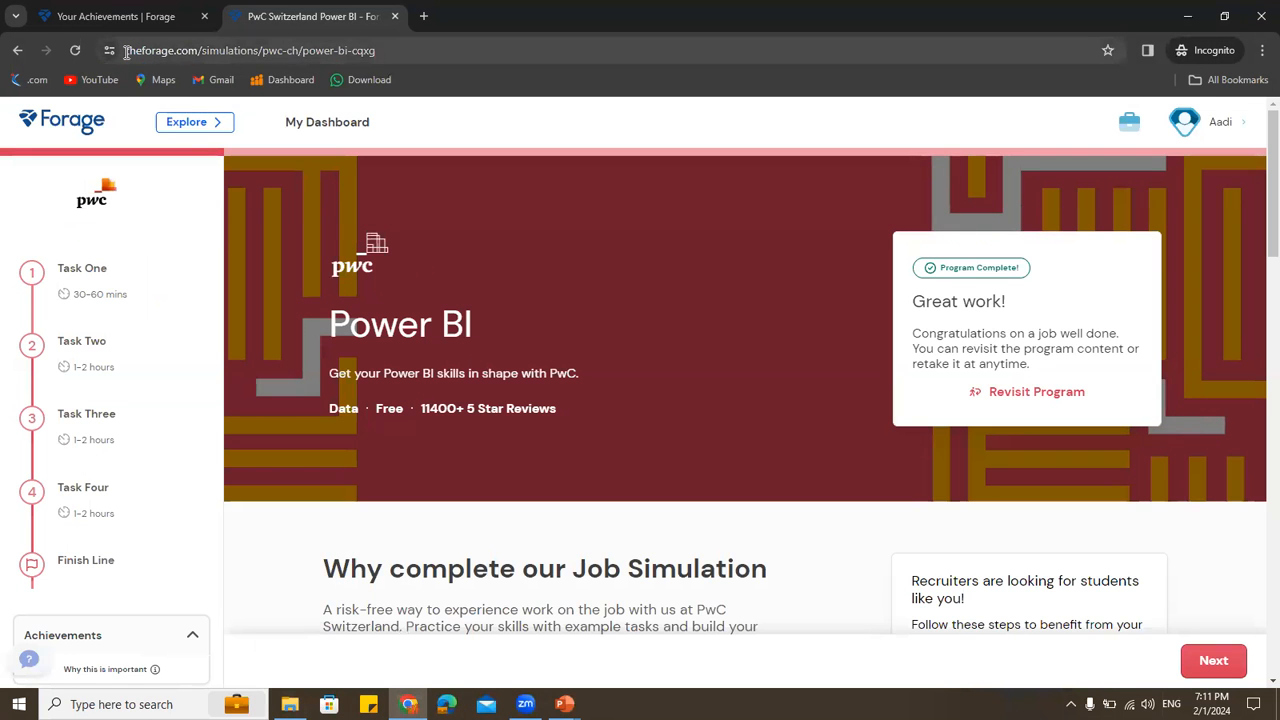
left_click(400, 50)
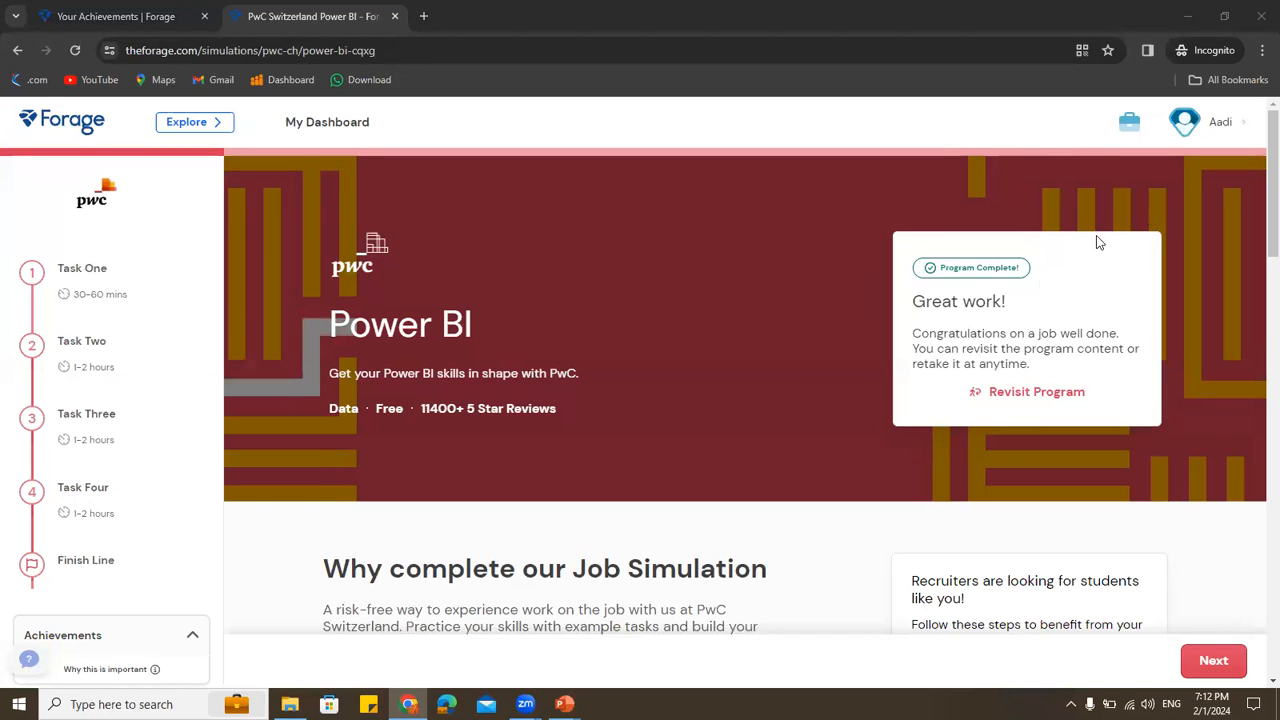
left_click(1220, 125)
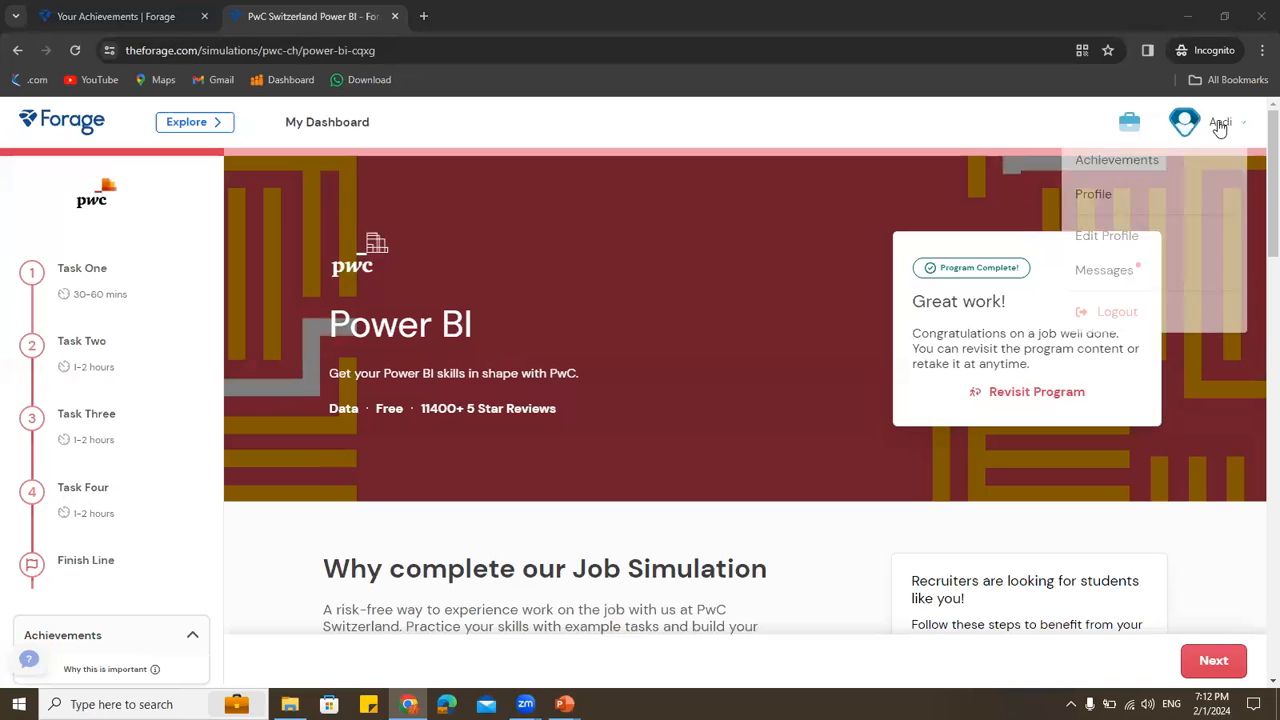
left_click(1018, 175)
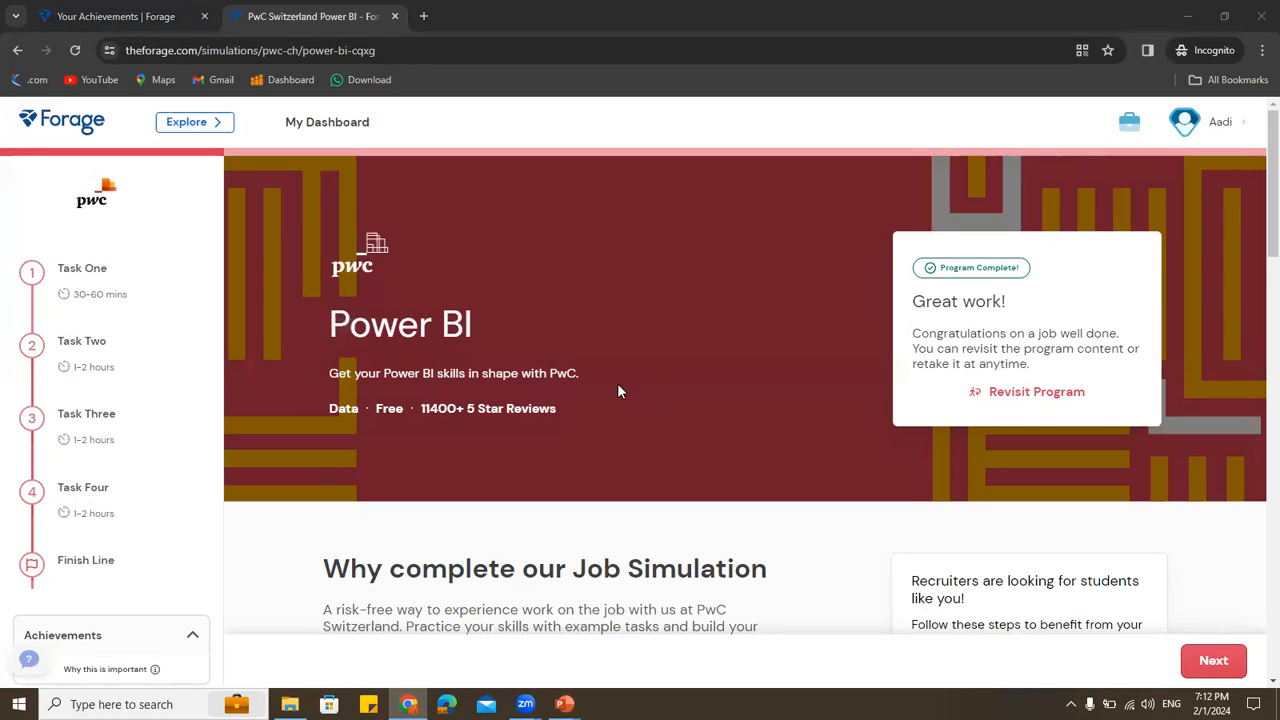
scroll(617, 383, "down", 3)
scroll(528, 484, "up", 3)
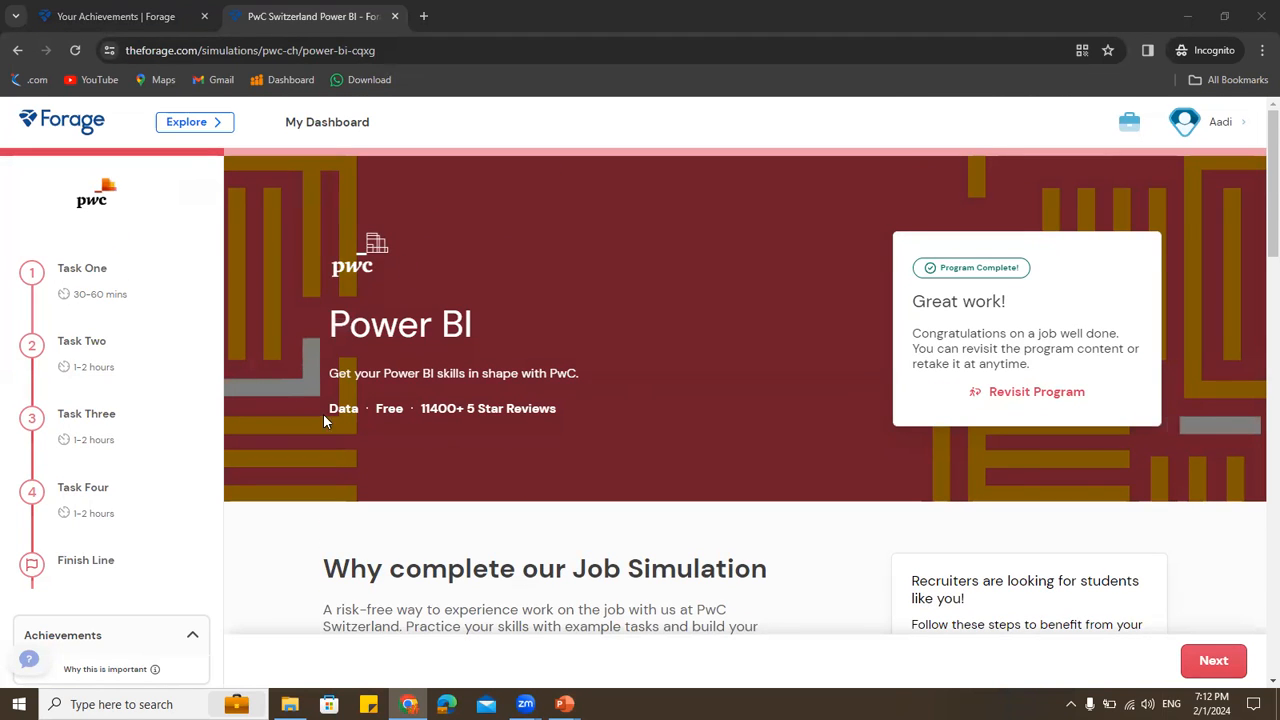
Show the Virtual Internship slide in the running PowerPoint slide show and return to the simulation page in Chrome
mouse_move(560, 705)
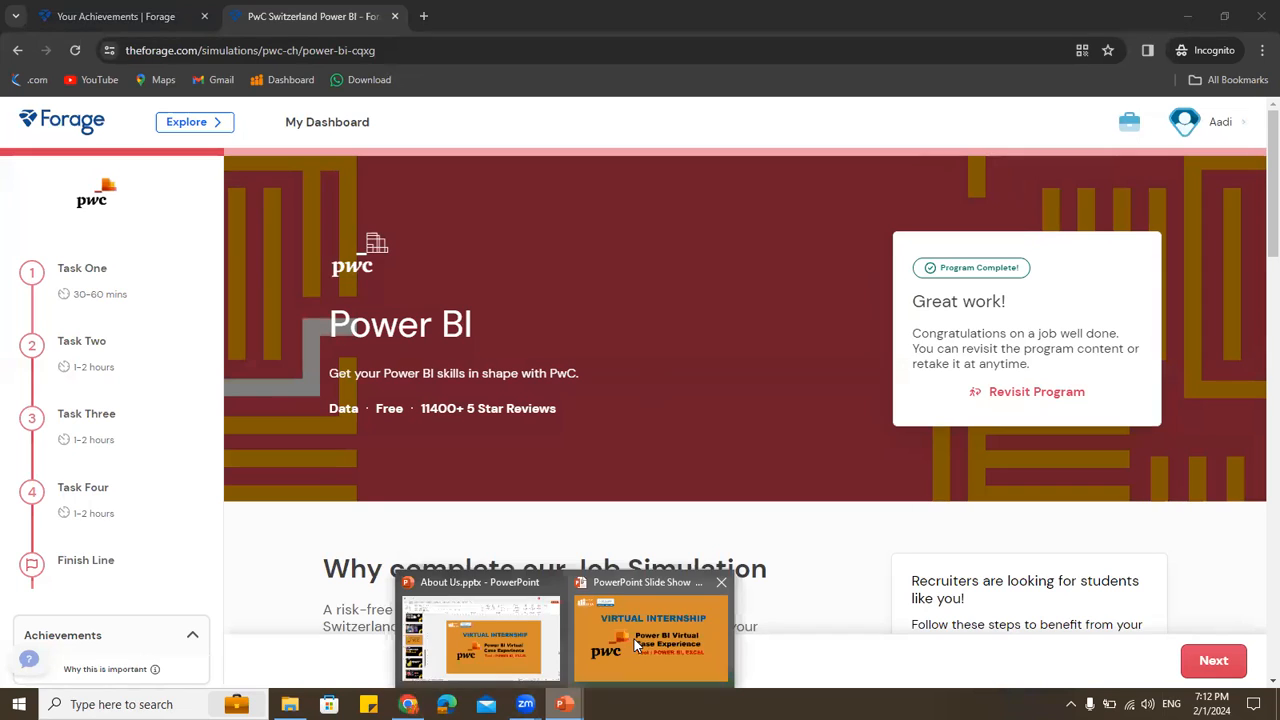
left_click(628, 648)
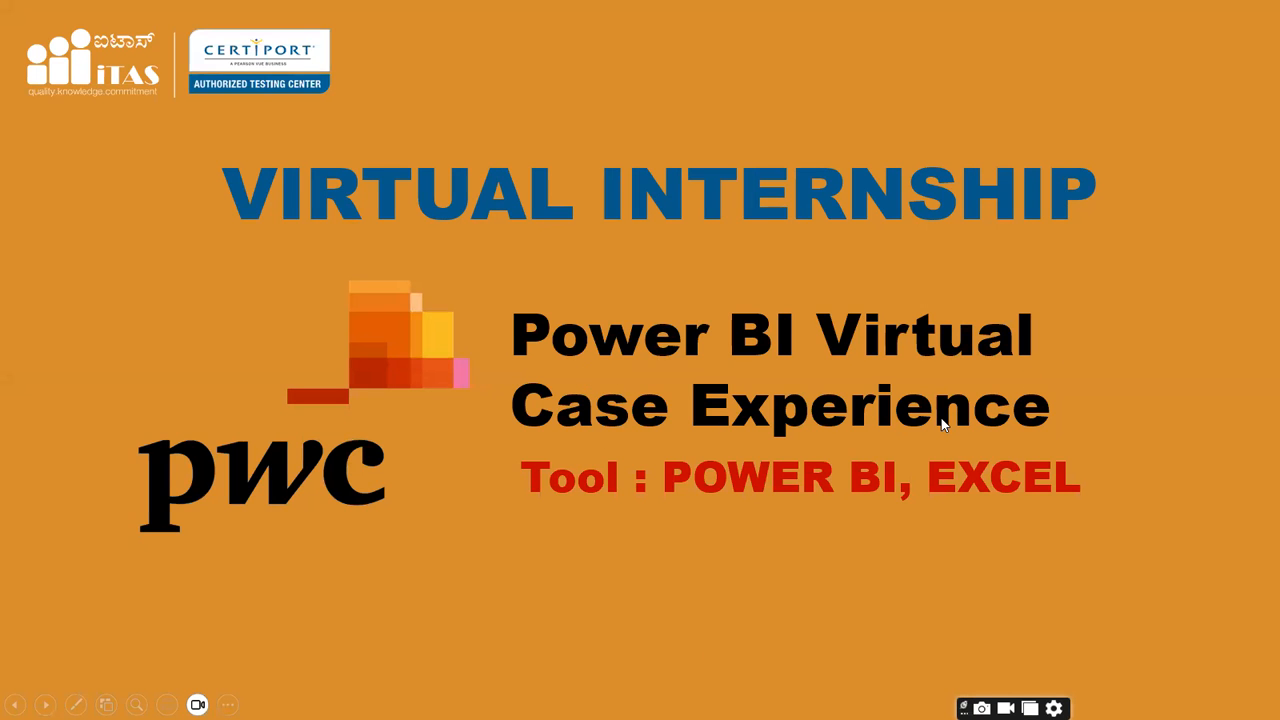
key("super+d")
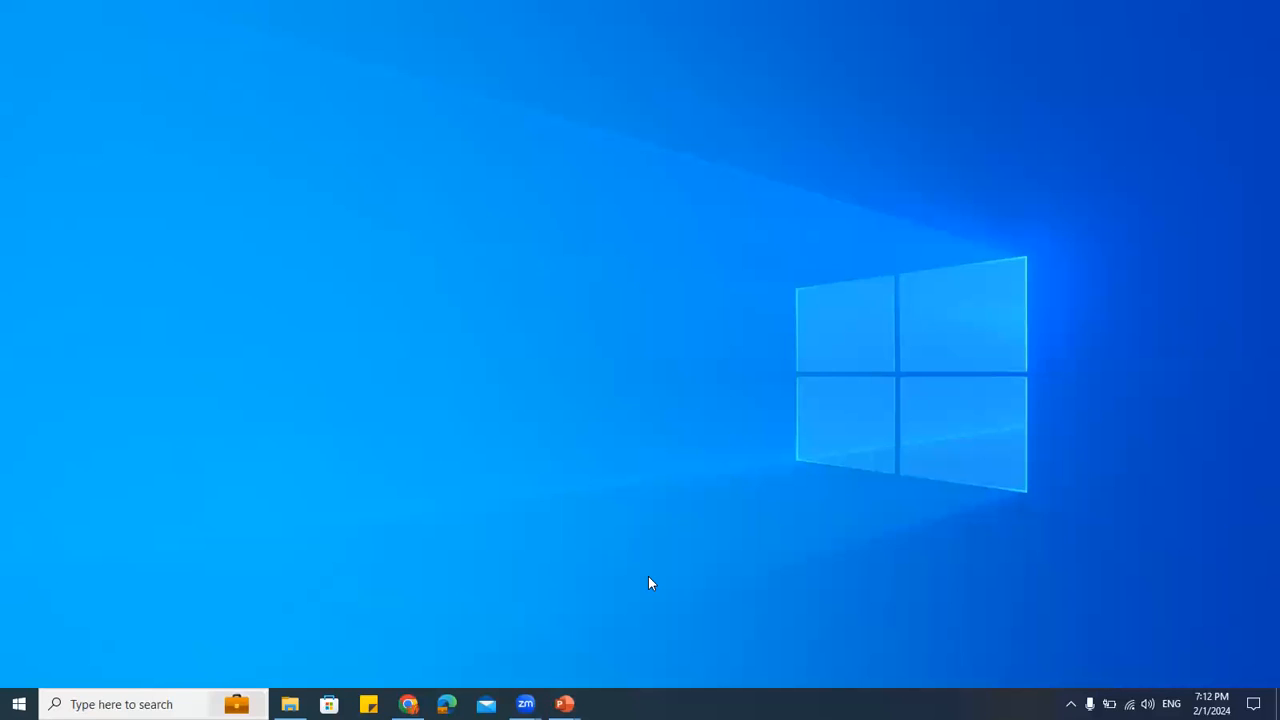
mouse_move(408, 704)
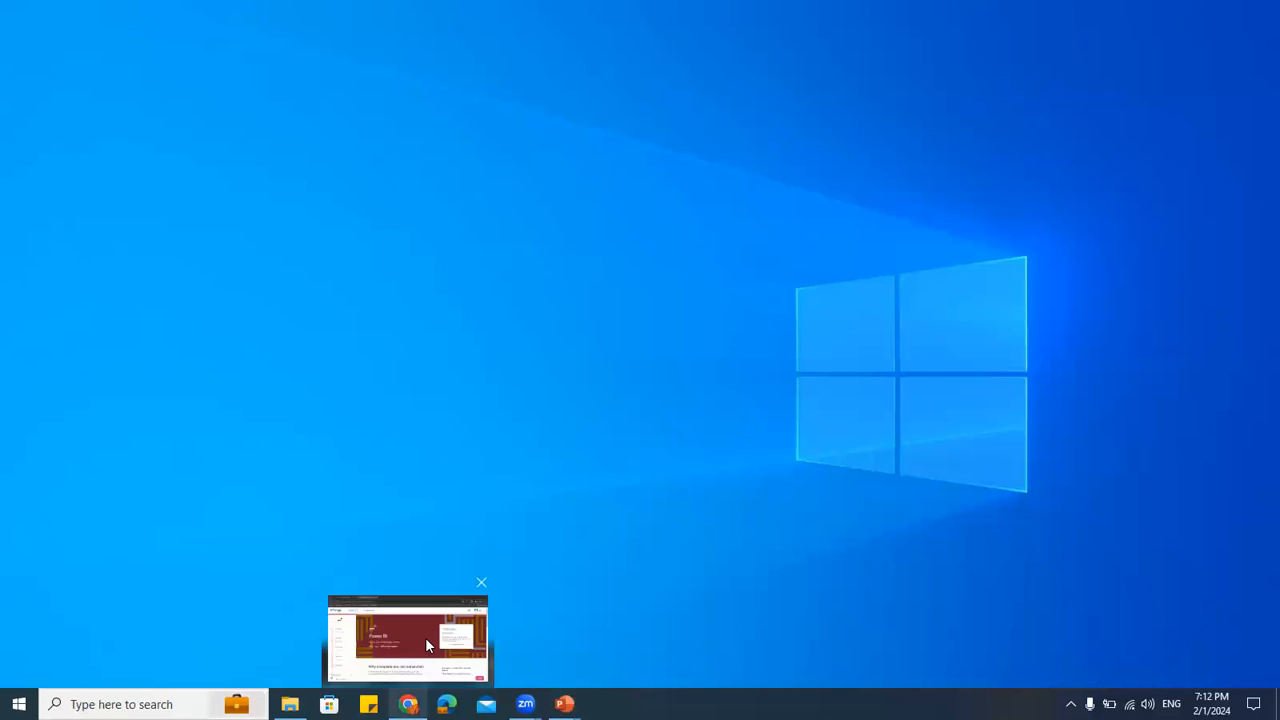
left_click(425, 637)
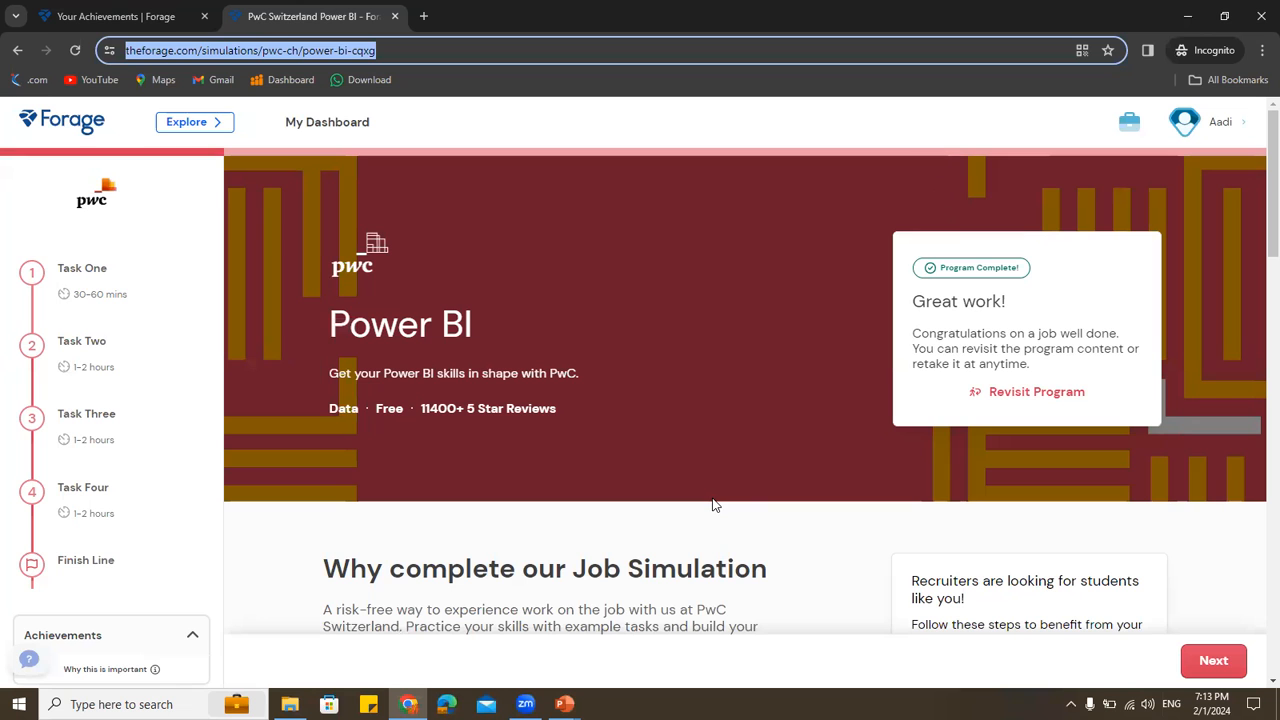
Read through the Power BI simulation's overview, covering why to complete it and how it works
scroll(569, 485, "down", 2)
scroll(570, 487, "down", 1)
scroll(570, 487, "up", 1)
scroll(491, 381, "down", 3)
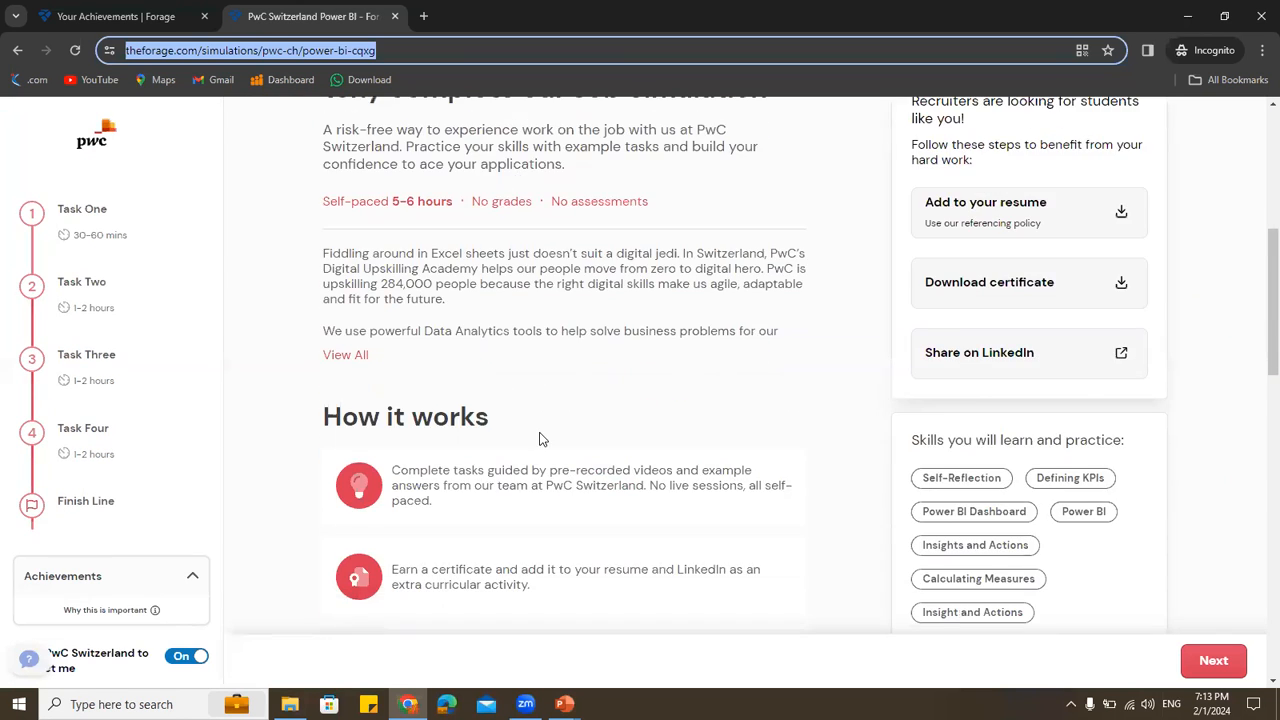
scroll(540, 439, "down", 2)
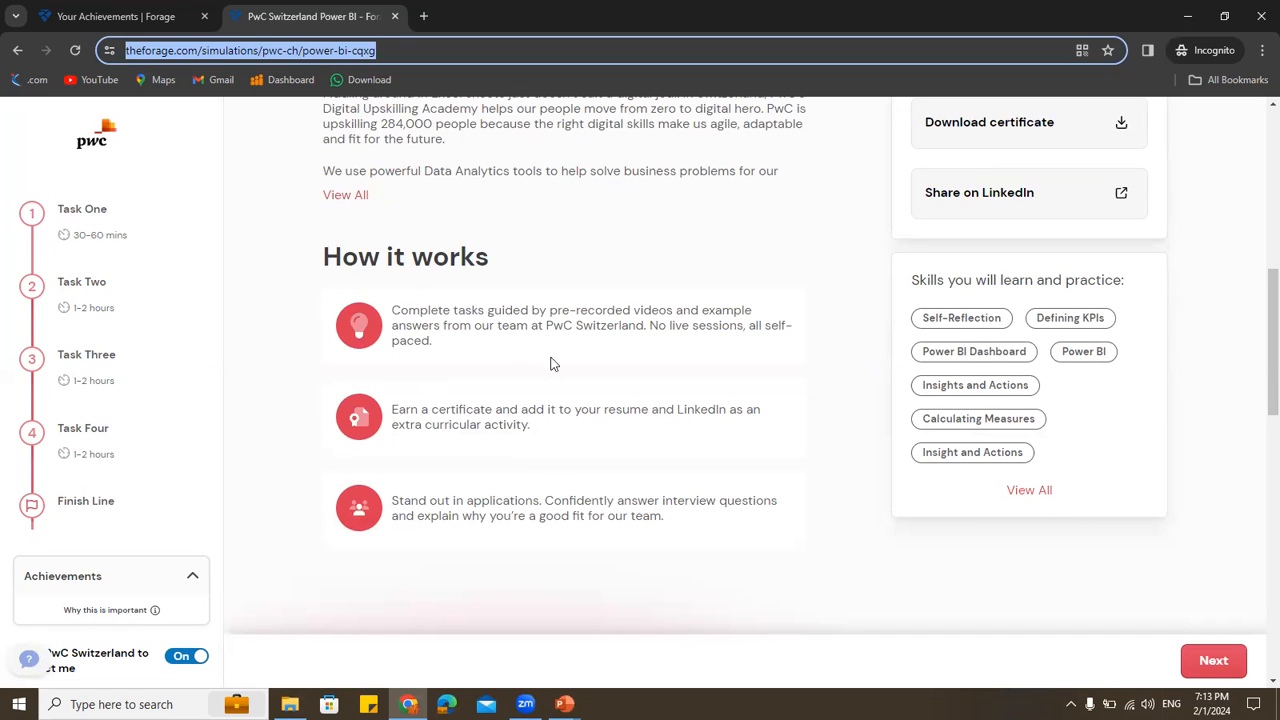
scroll(532, 398, "up", 6)
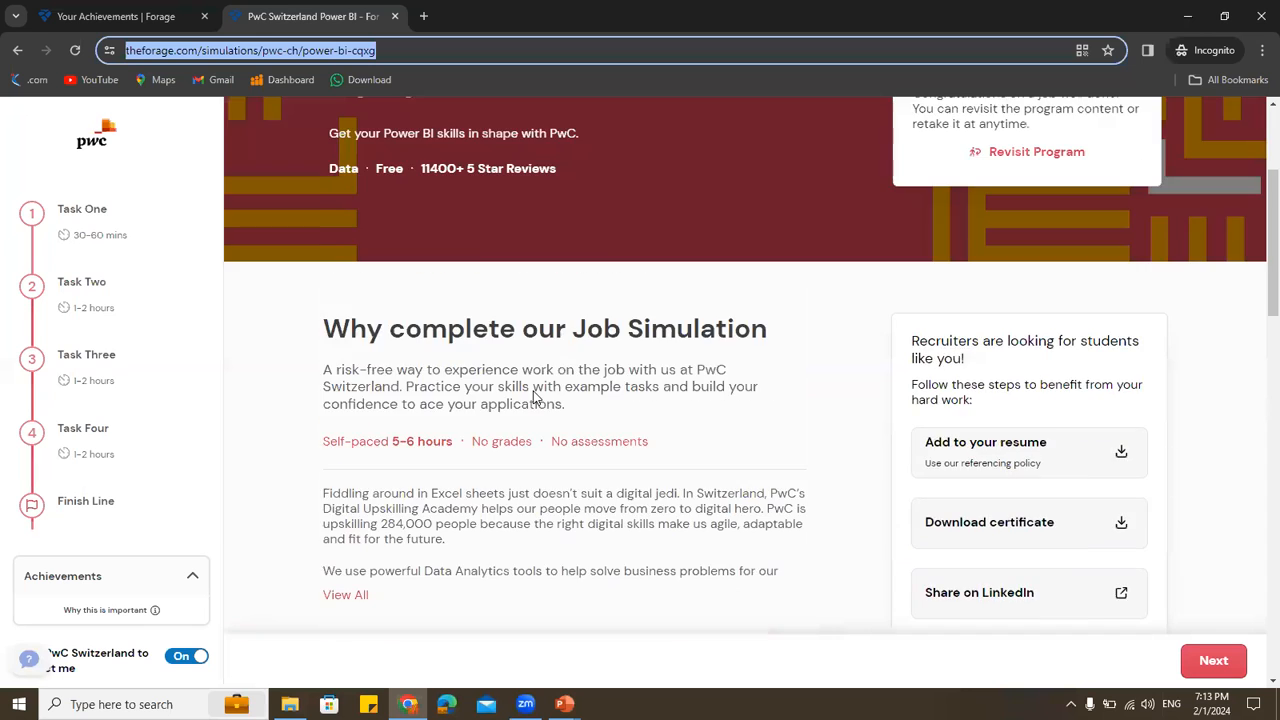
scroll(532, 398, "down", 3)
scroll(532, 390, "down", 1)
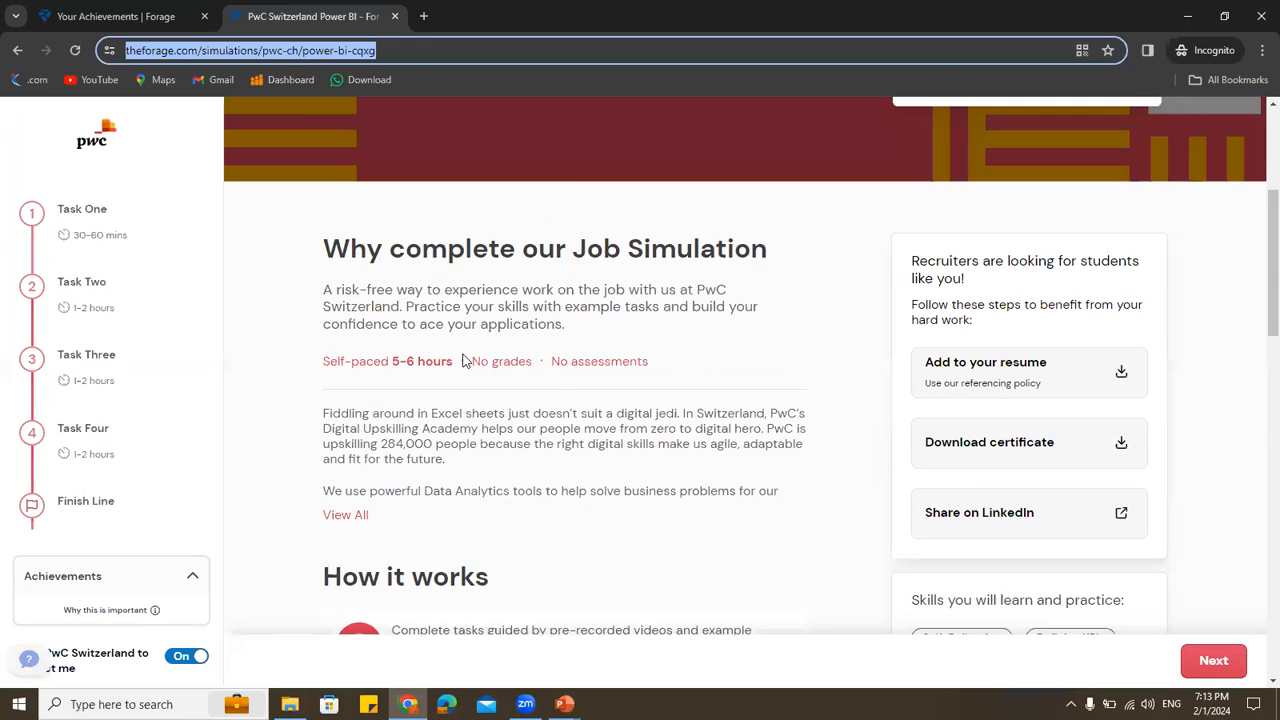
Open Task One of the simulation and highlight its Task Overview heading
left_click(84, 224)
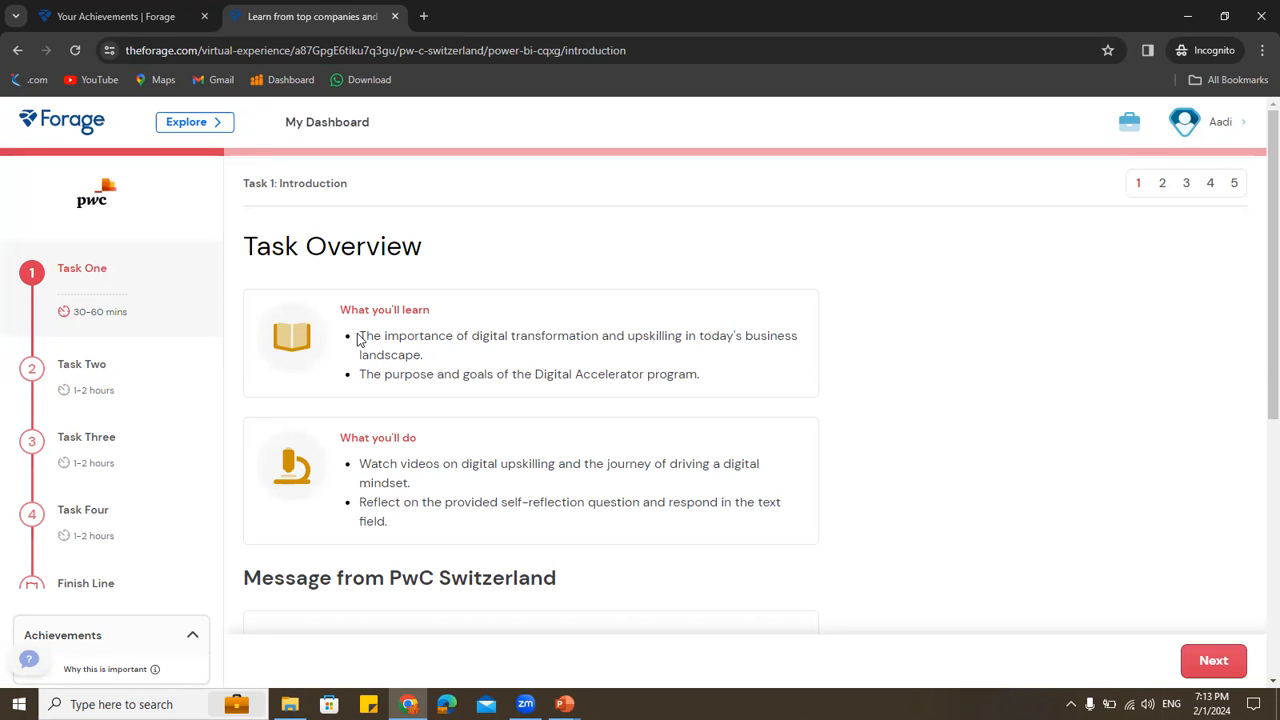
left_click_drag(243, 249, 522, 245)
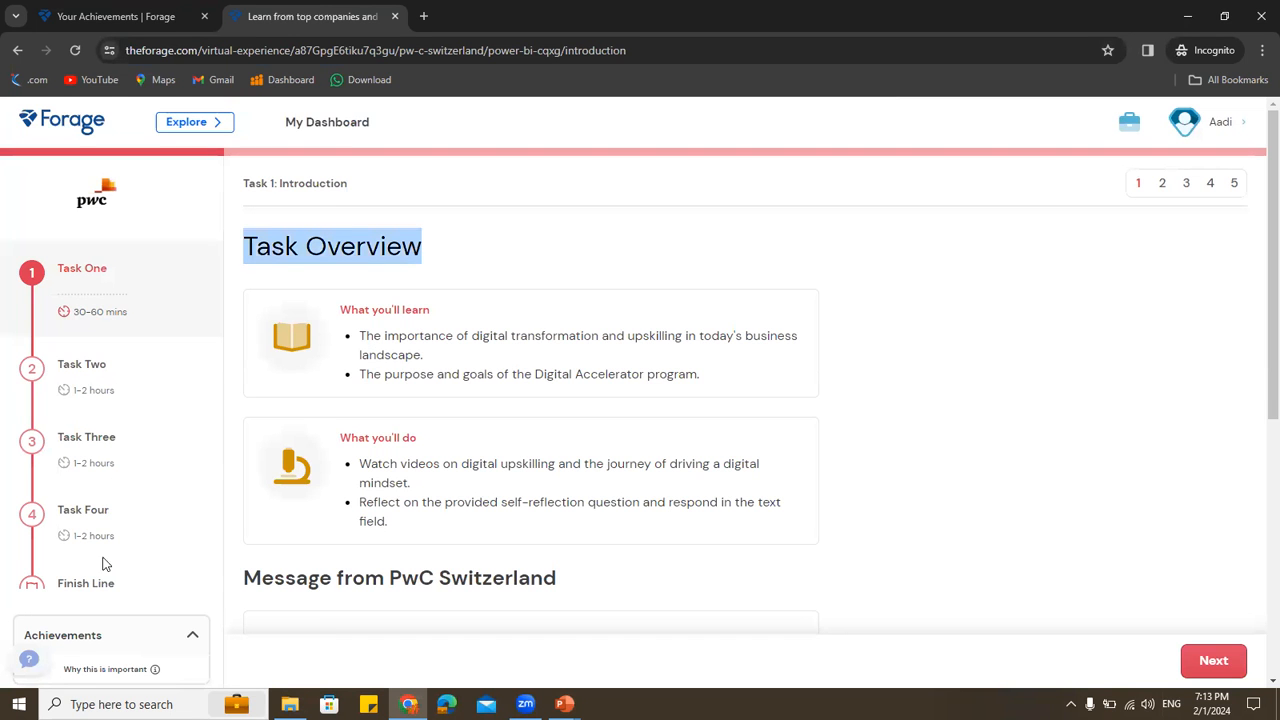
Look over the Task 1 to Task 4 folders in the For Students folder in File Explorer and return to Chrome
left_click(289, 704)
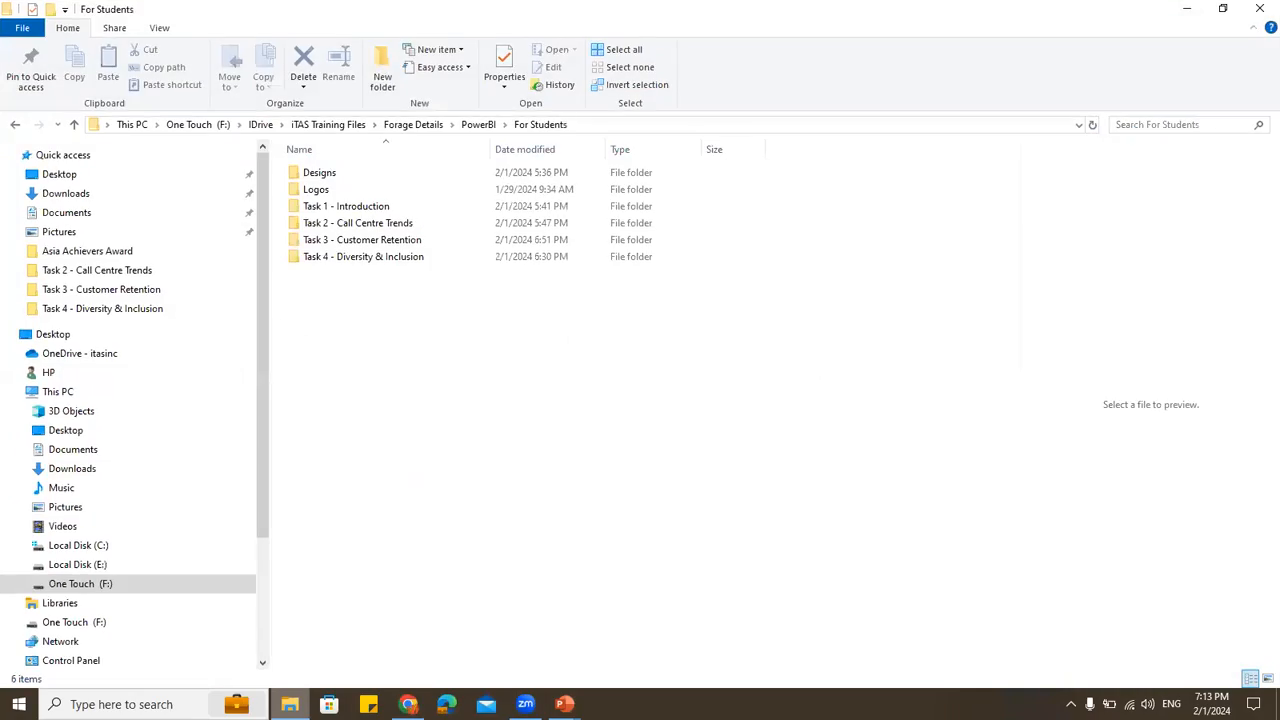
left_click(350, 206)
left_click(352, 223)
left_click(350, 240)
left_click(349, 260)
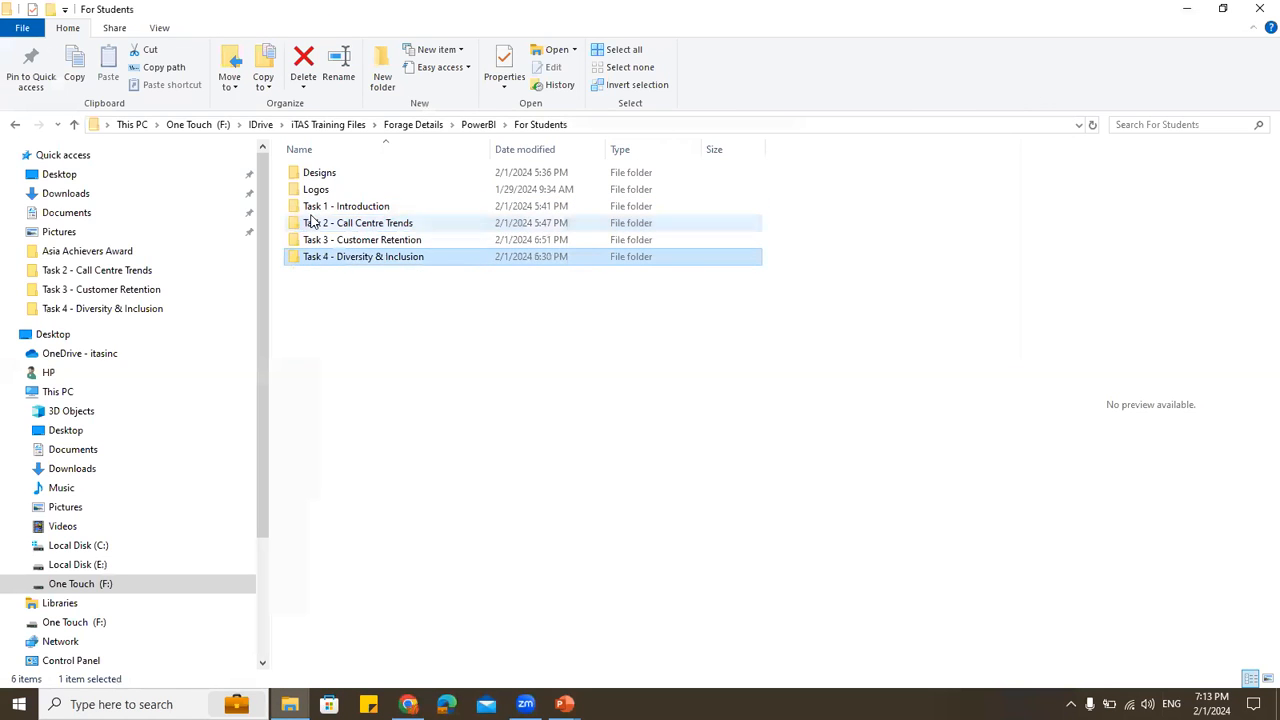
left_click(1180, 20)
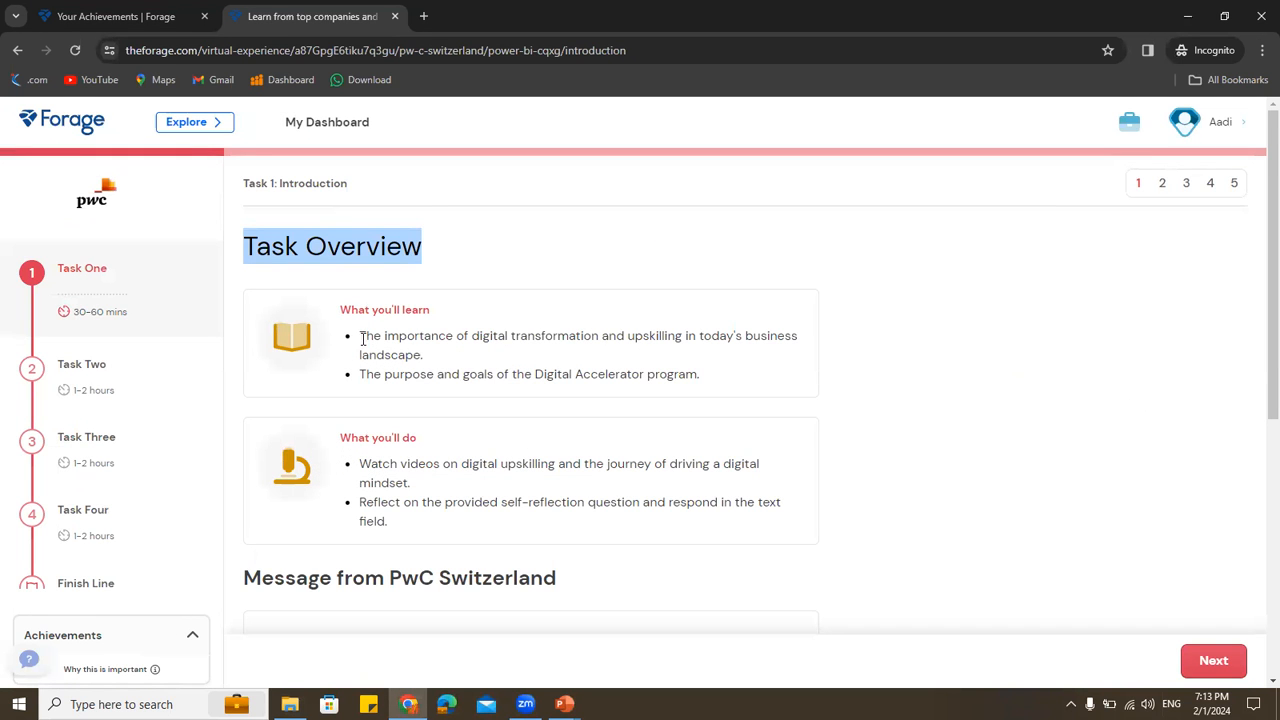
Examine Task One's overview and PwC Switzerland video message, highlighting the learning point on digital transformation and upskilling
left_click_drag(359, 341, 800, 355)
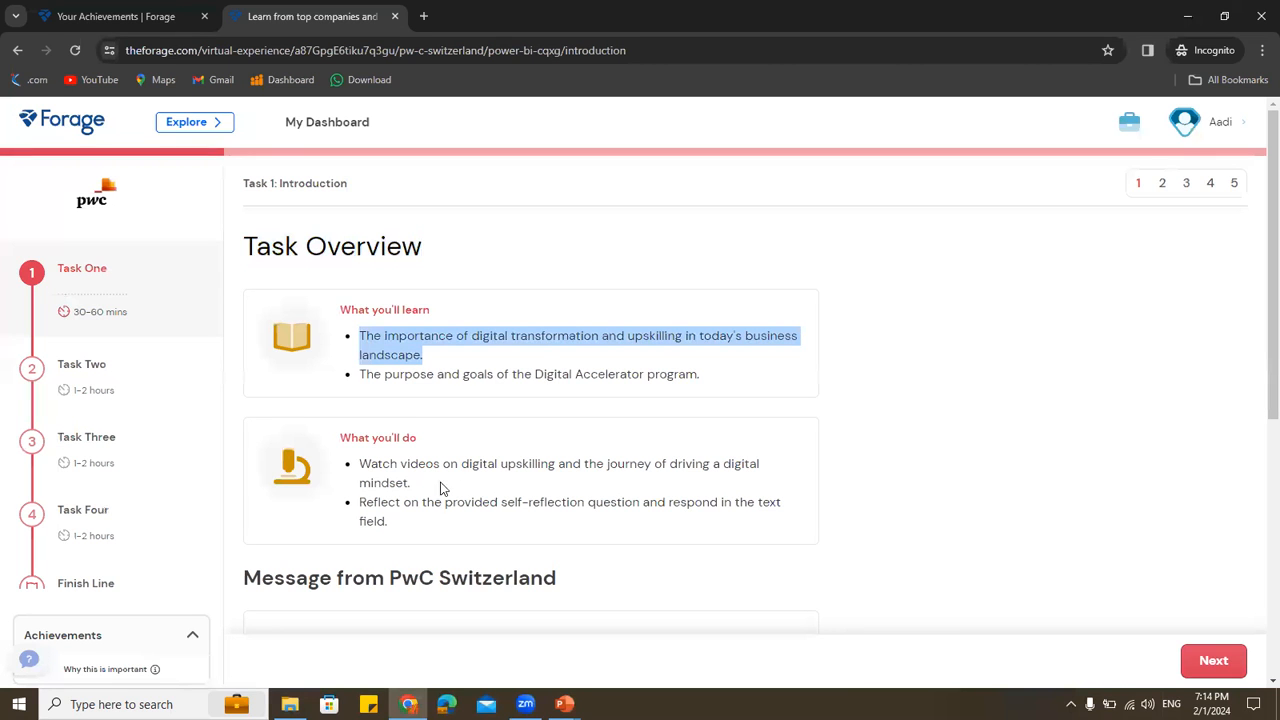
scroll(463, 484, "down", 1)
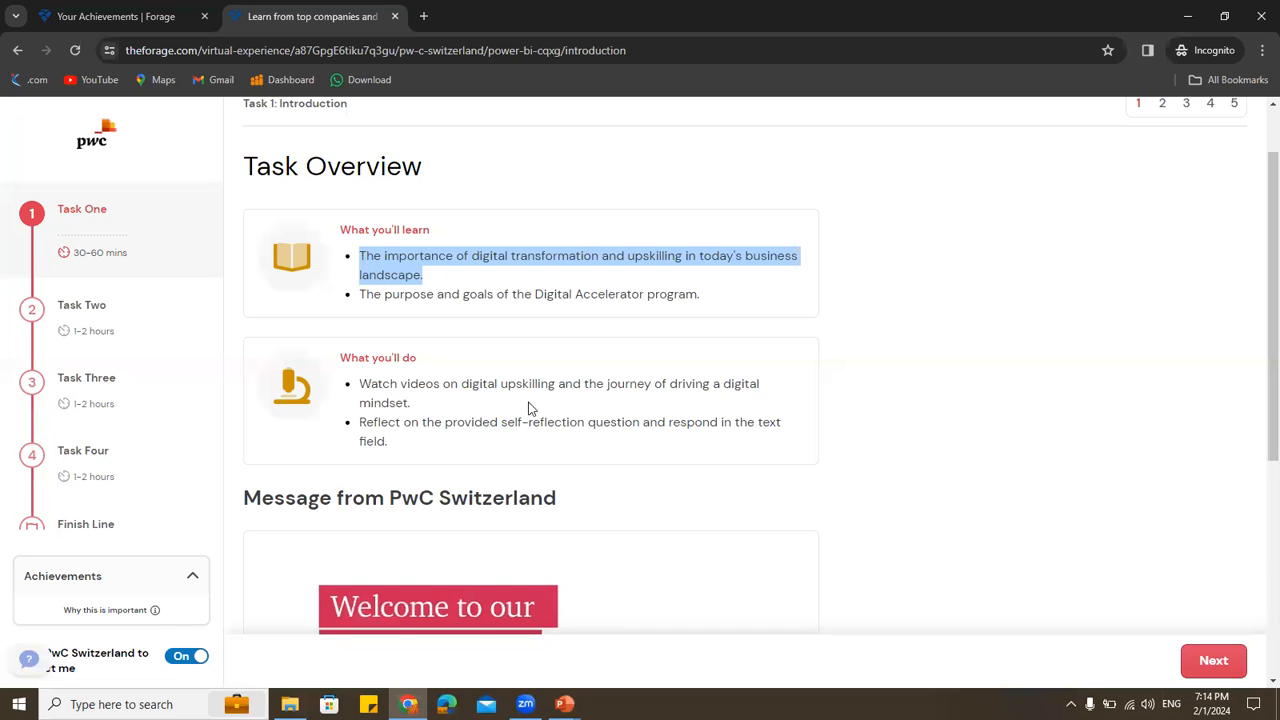
scroll(530, 408, "down", 3)
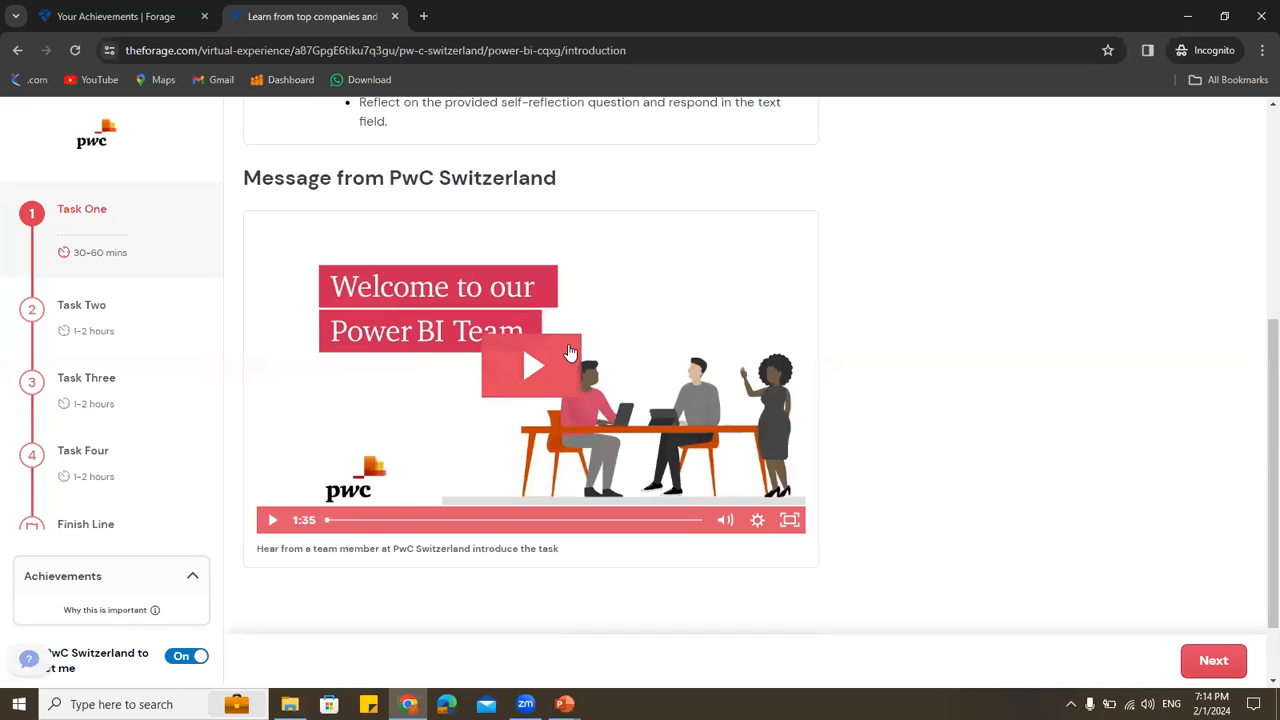
scroll(549, 419, "up", 2)
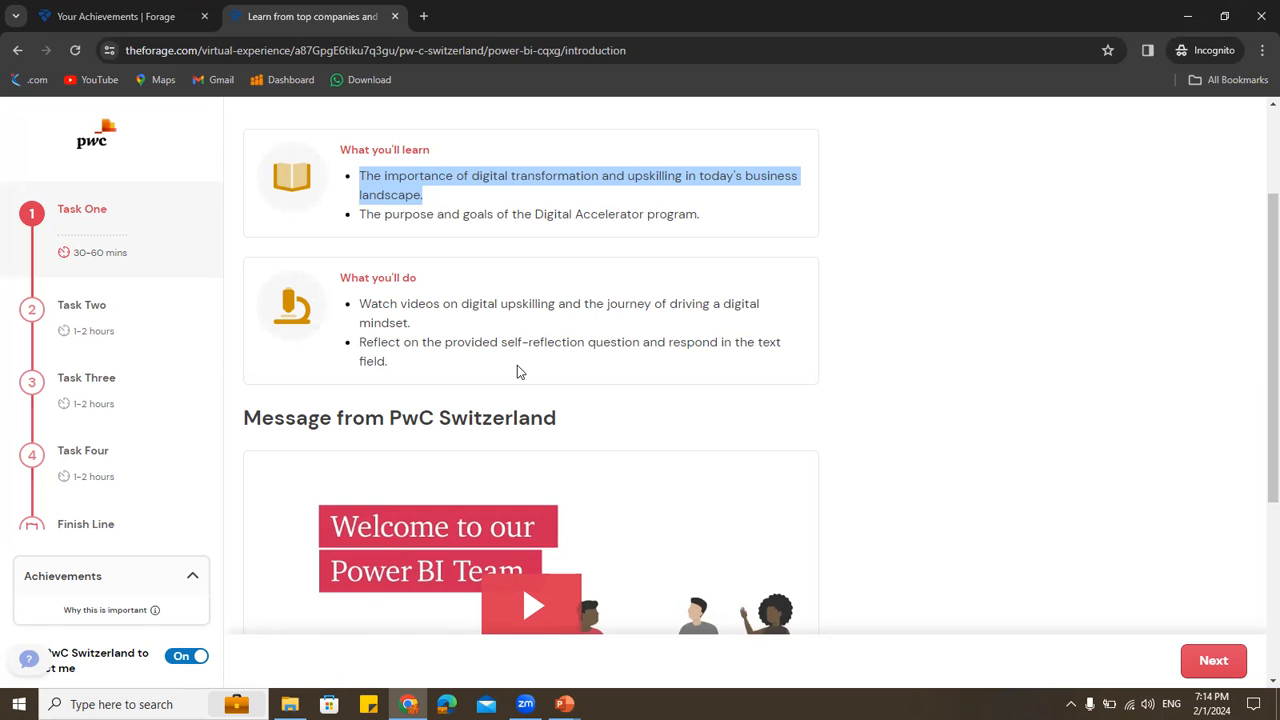
Advance to Task One's background information page and read its text on digital transformation
left_click(1207, 662)
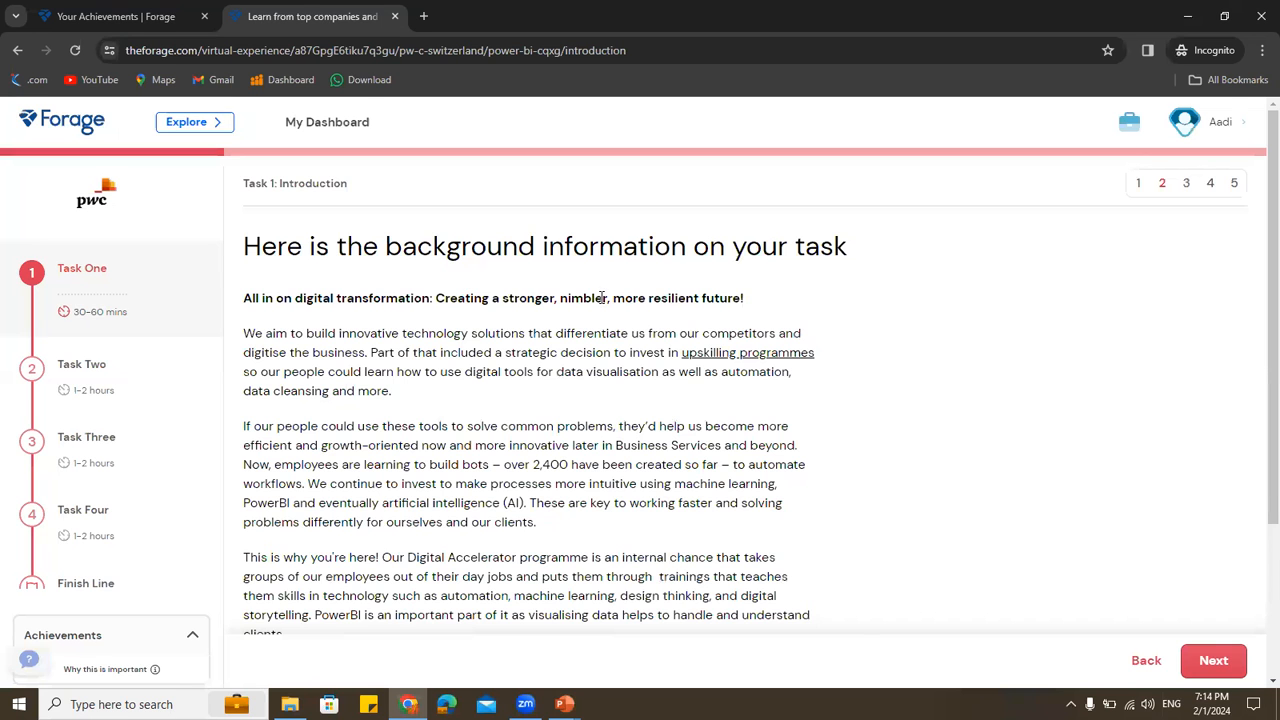
scroll(602, 297, "down", 3)
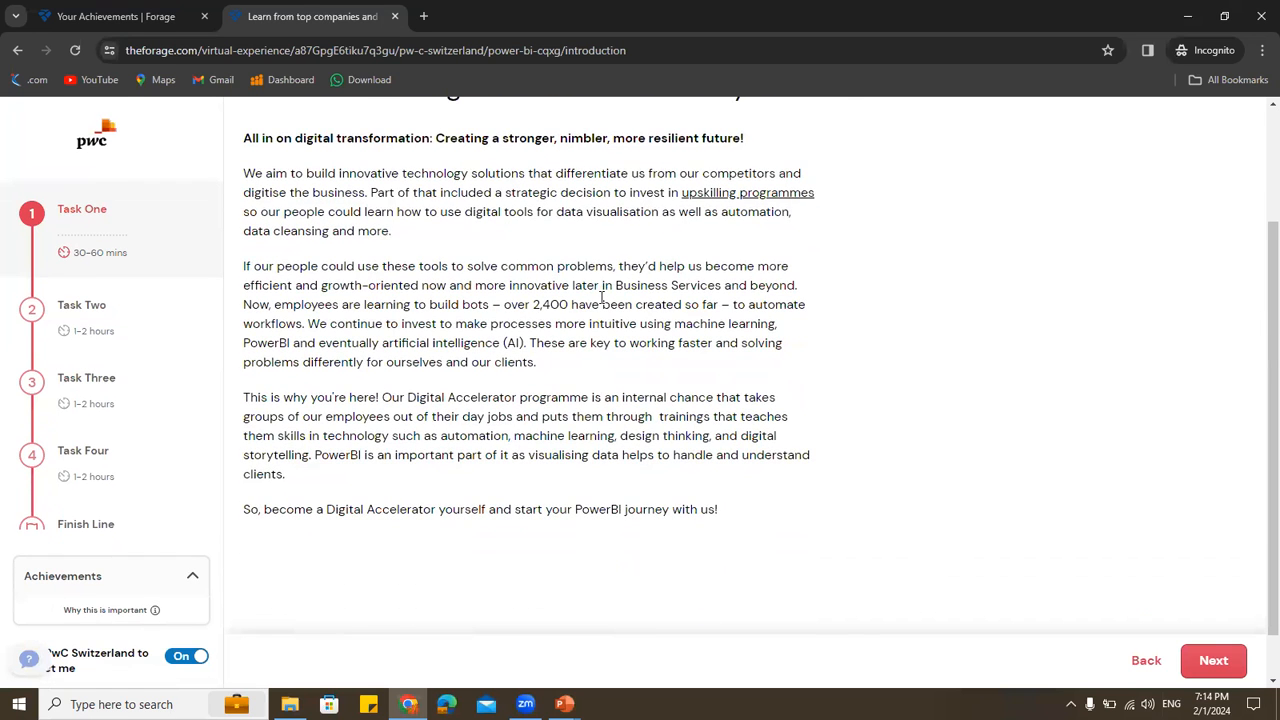
scroll(602, 297, "up", 3)
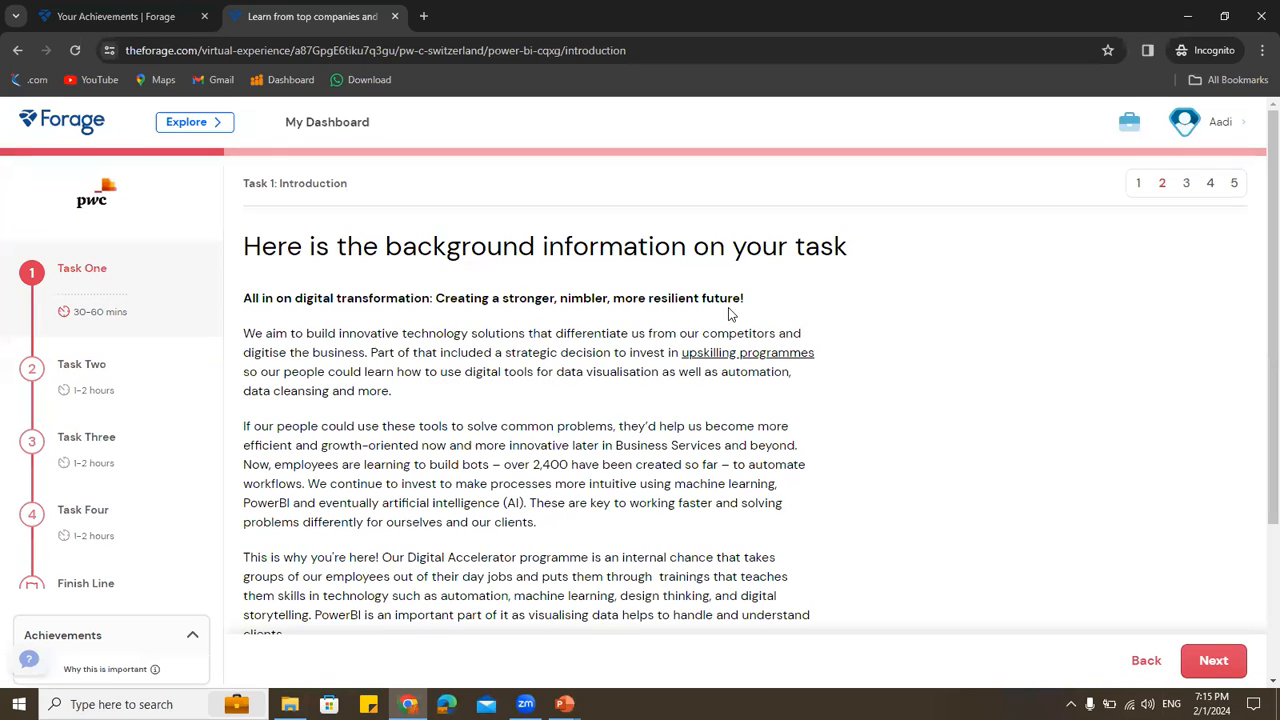
scroll(347, 394, "down", 1)
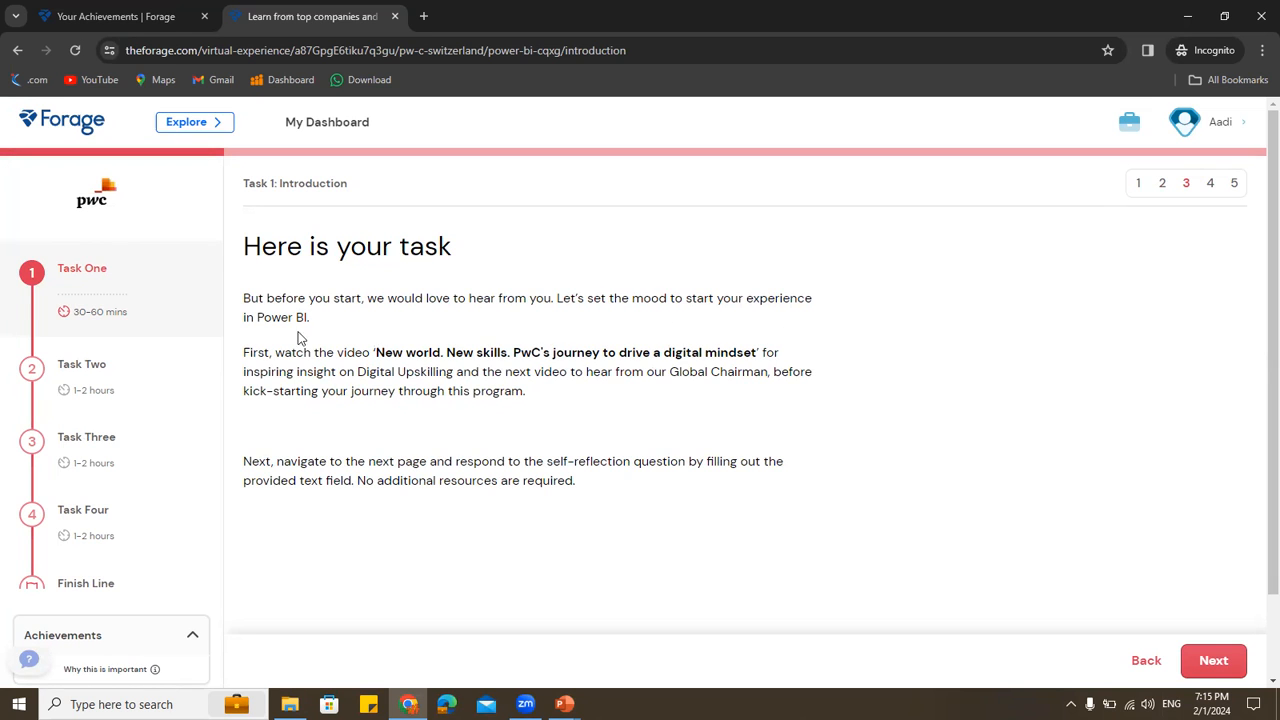
Read the instructions on the "Here is your task" page, highlighting the full text and clearing the highlight
scroll(368, 442, "down", 1)
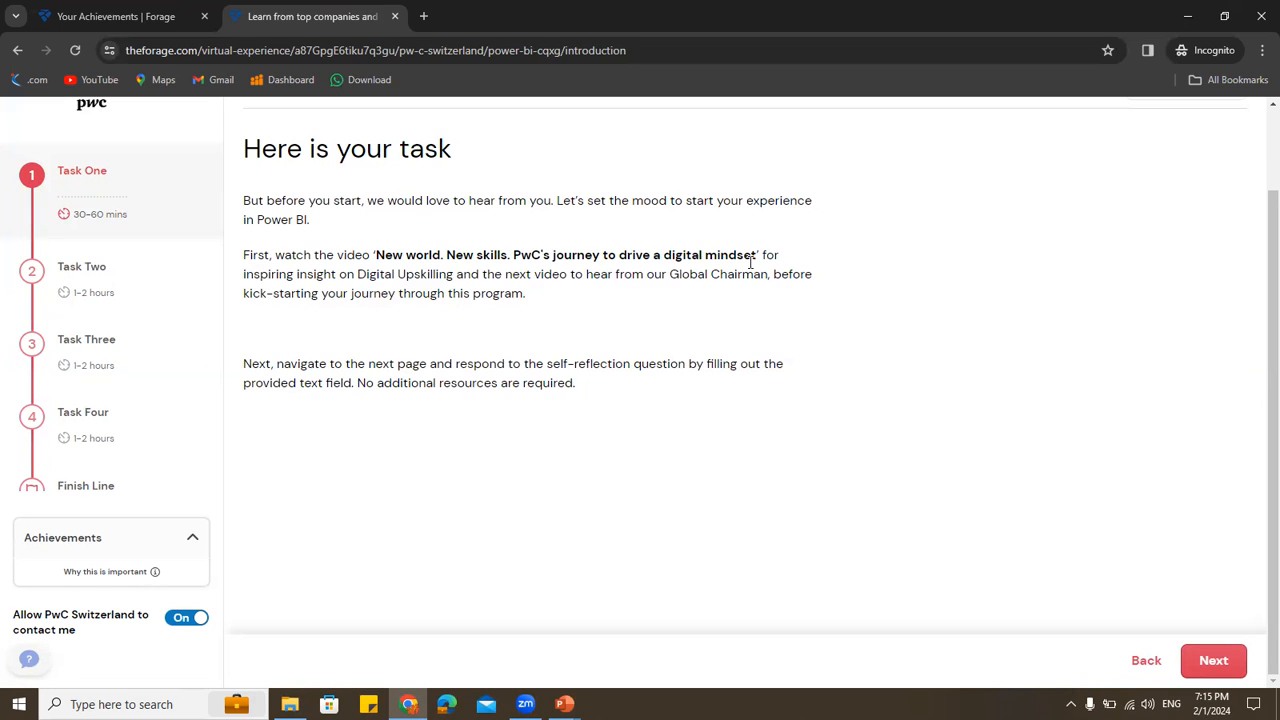
left_click_drag(245, 197, 677, 423)
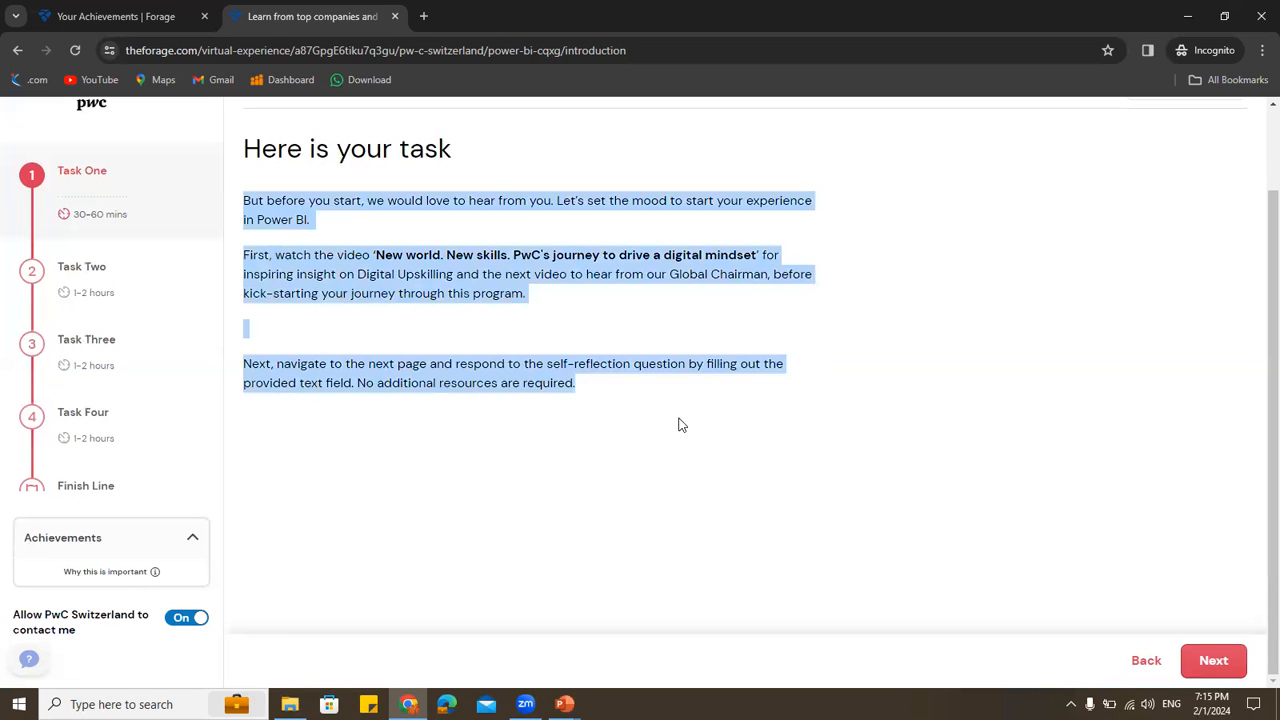
left_click(608, 325)
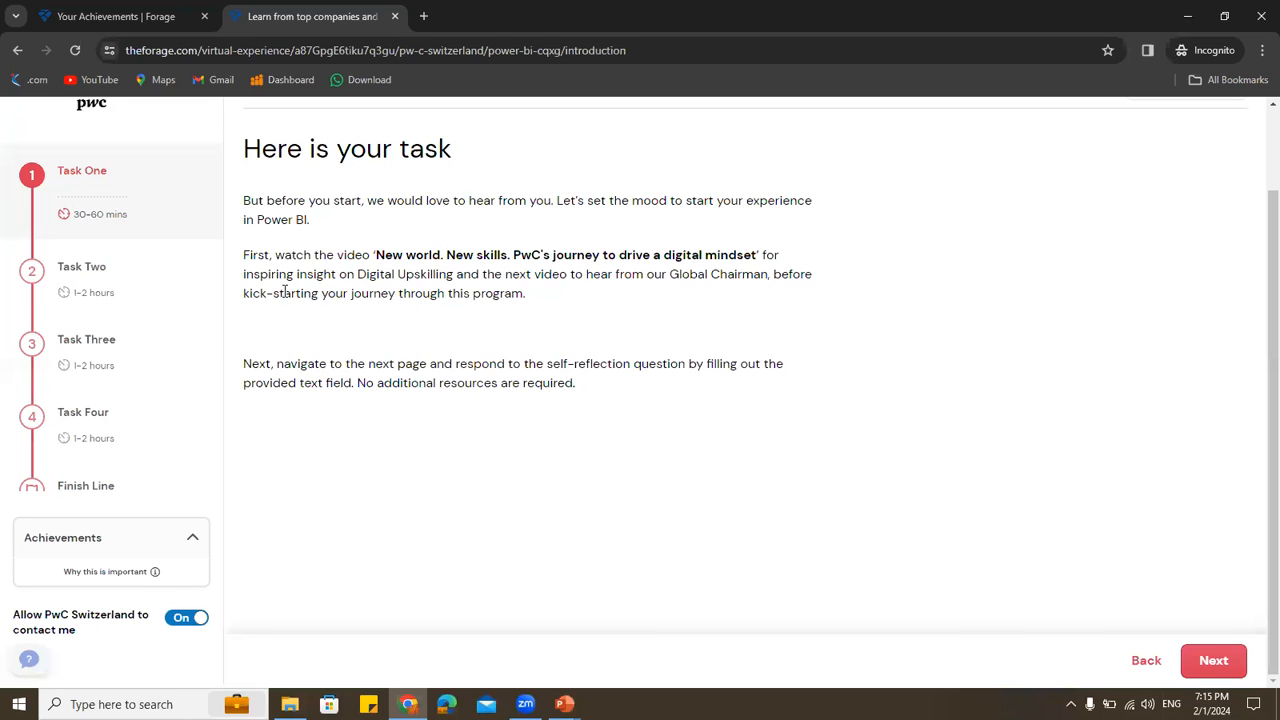
Advance to the self-reflection question on what to learn, highlight the question, and place the cursor in the answer's first paragraph
left_click(1212, 662)
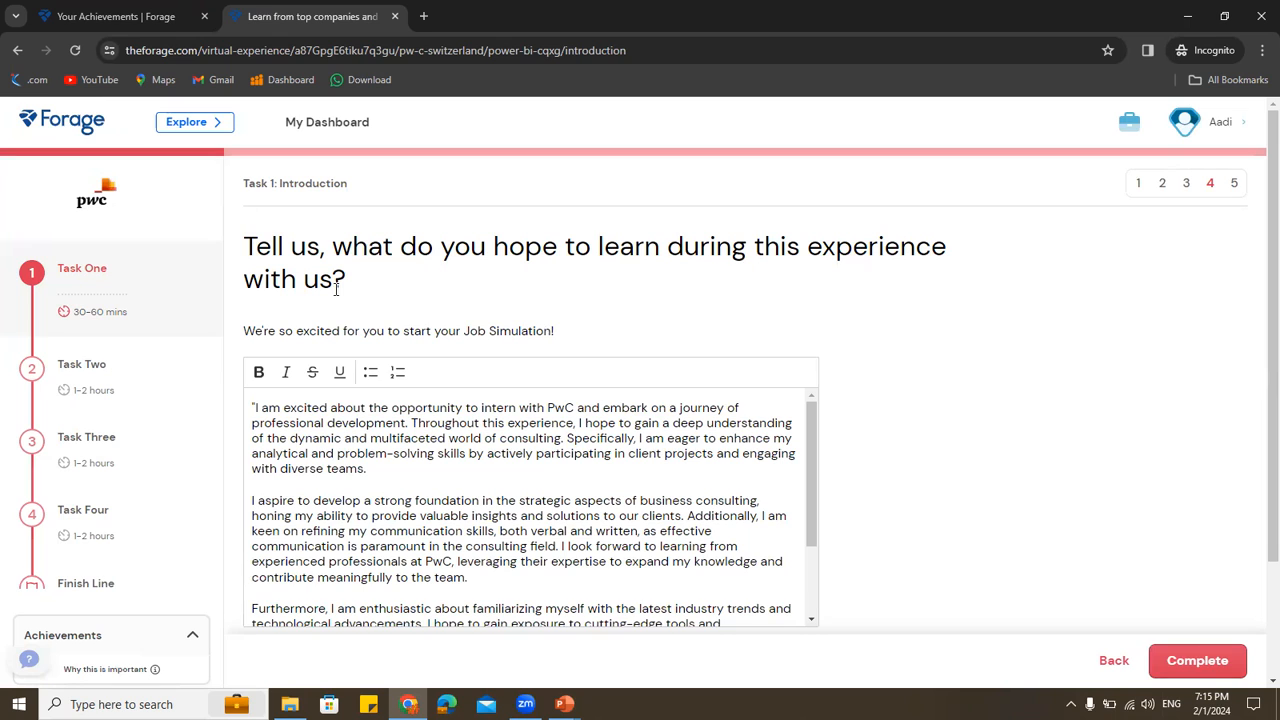
left_click_drag(348, 281, 243, 246)
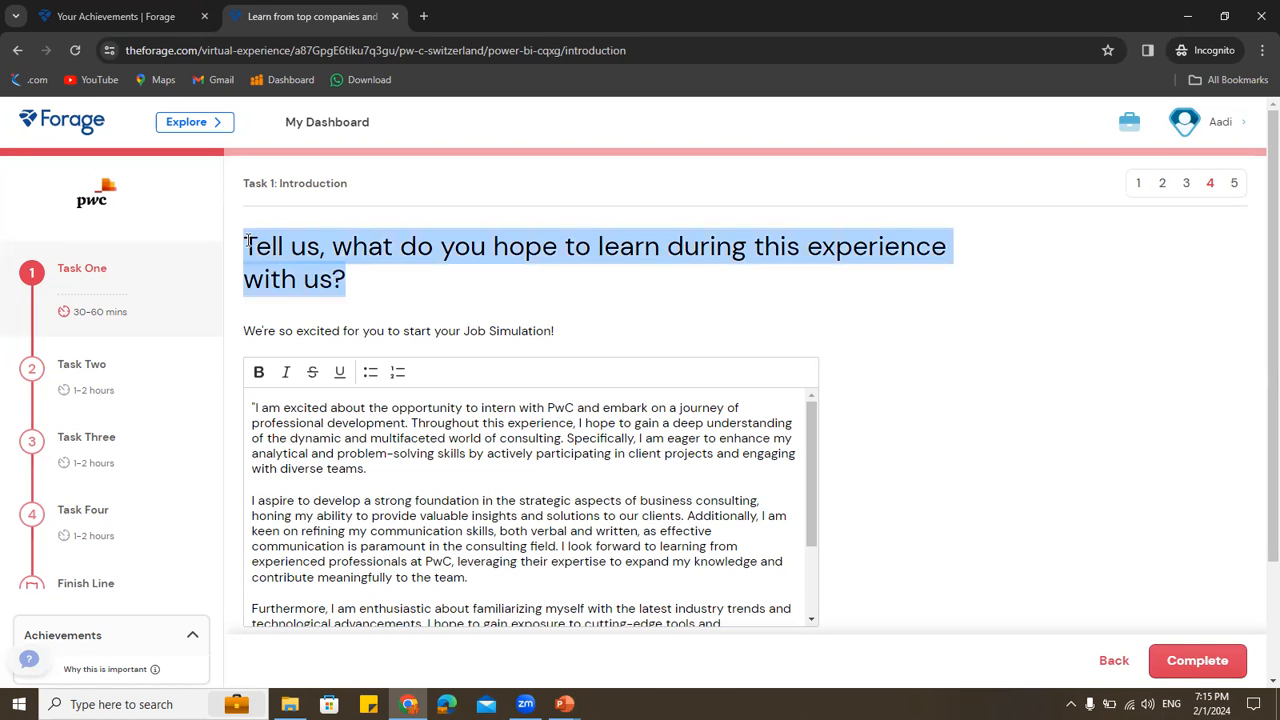
left_click(357, 285)
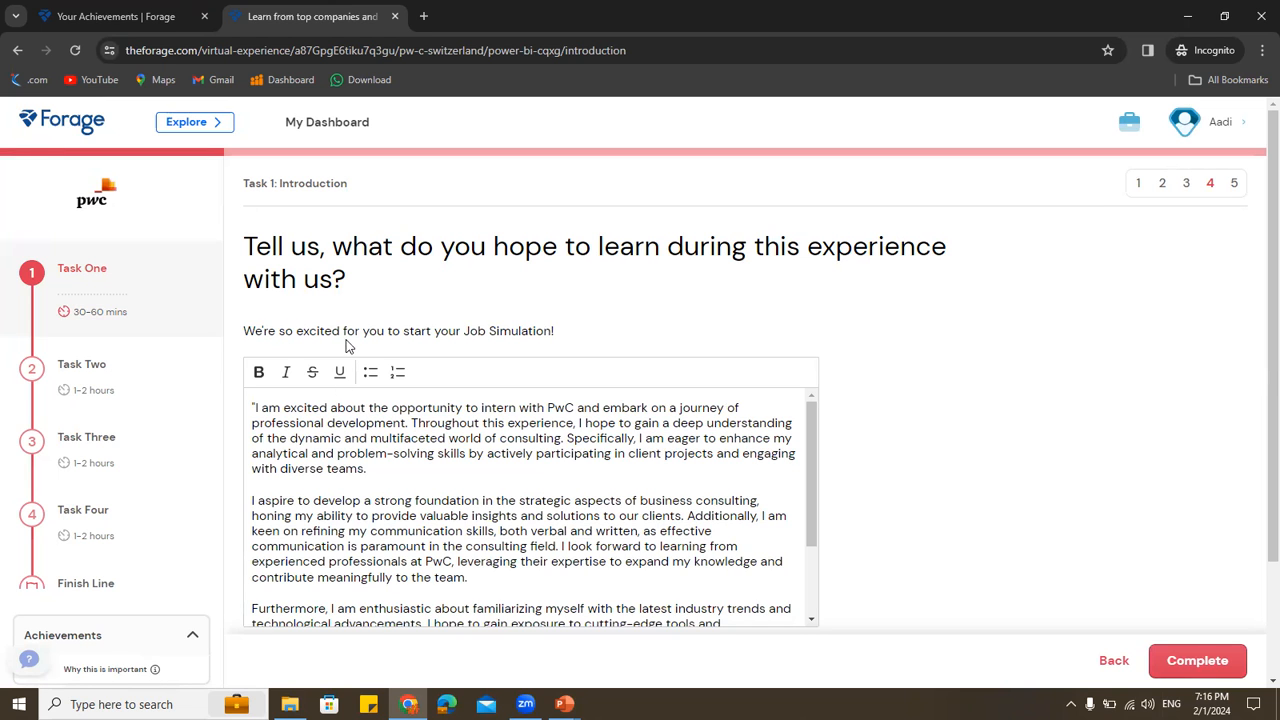
left_click(485, 438)
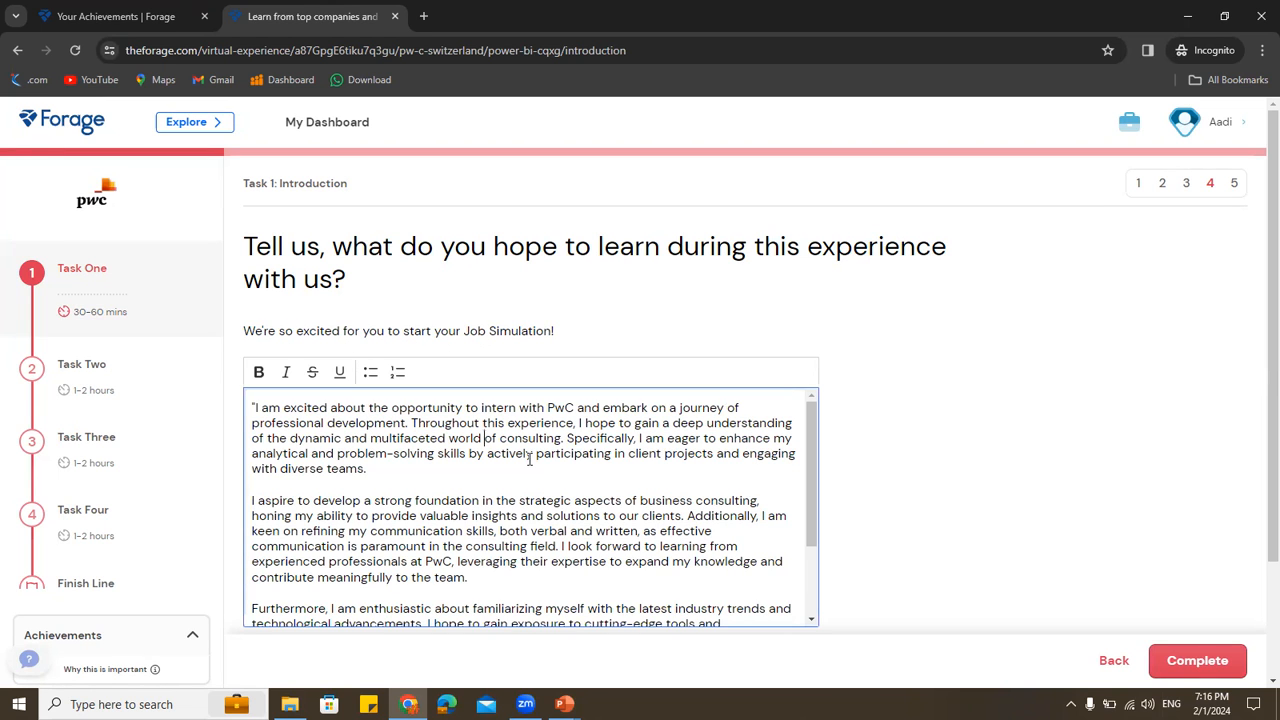
Switch to File Explorer and open Task 1 - Introduction.docx from the Task 1 - Introduction folder
scroll(527, 457, "down", 2)
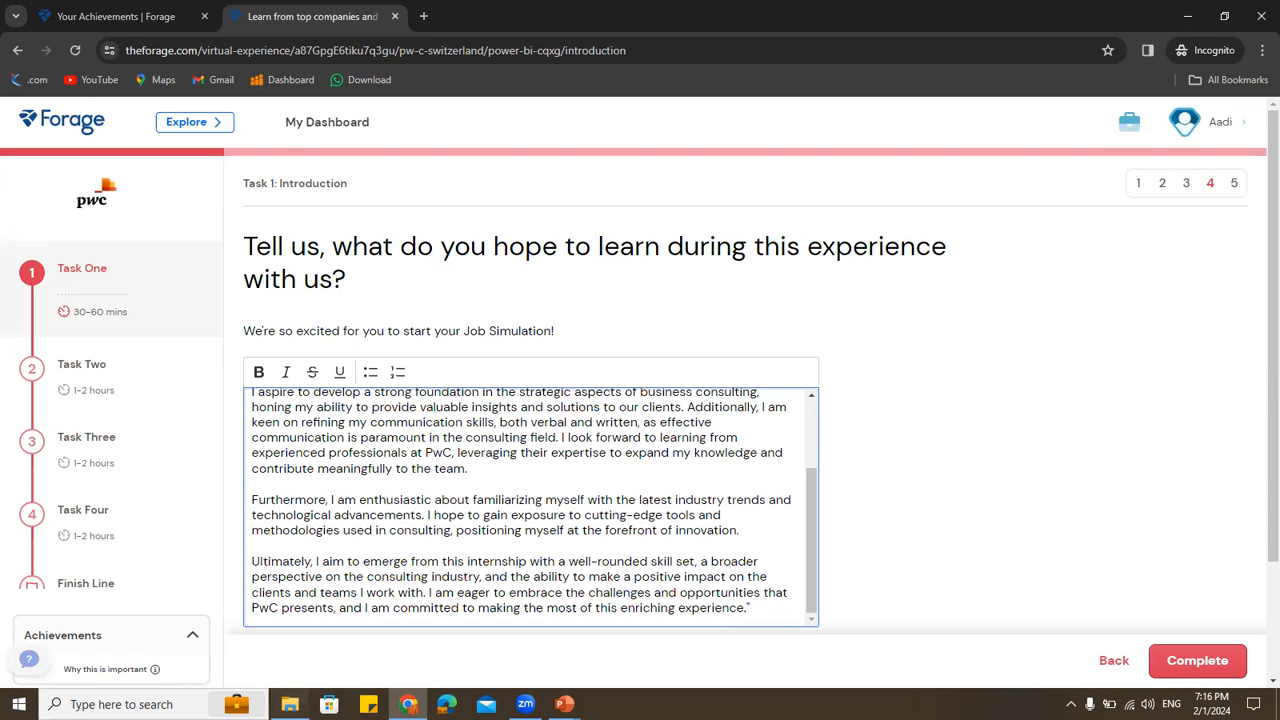
left_click(289, 704)
double_click(337, 207)
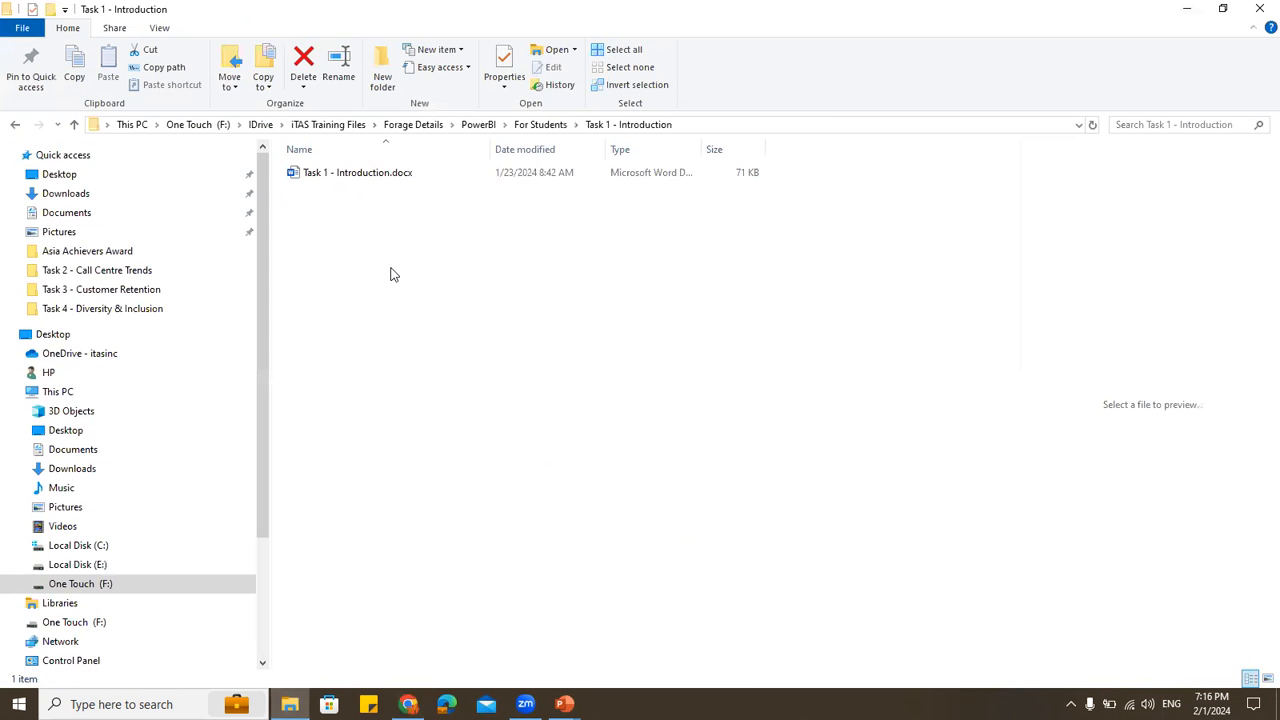
double_click(372, 173)
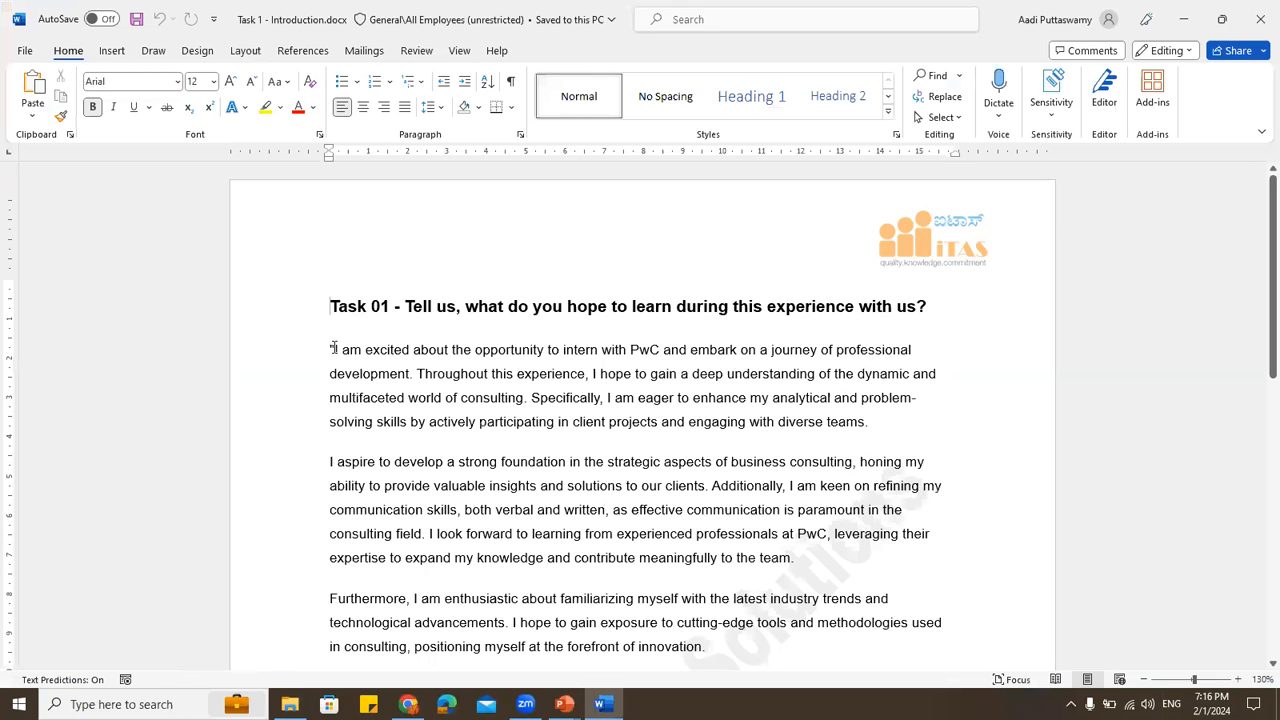
Copy the full four-paragraph answer beneath the Task 01 question in the document, leaving out the heading, and clear the selection
left_click_drag(333, 348, 642, 443)
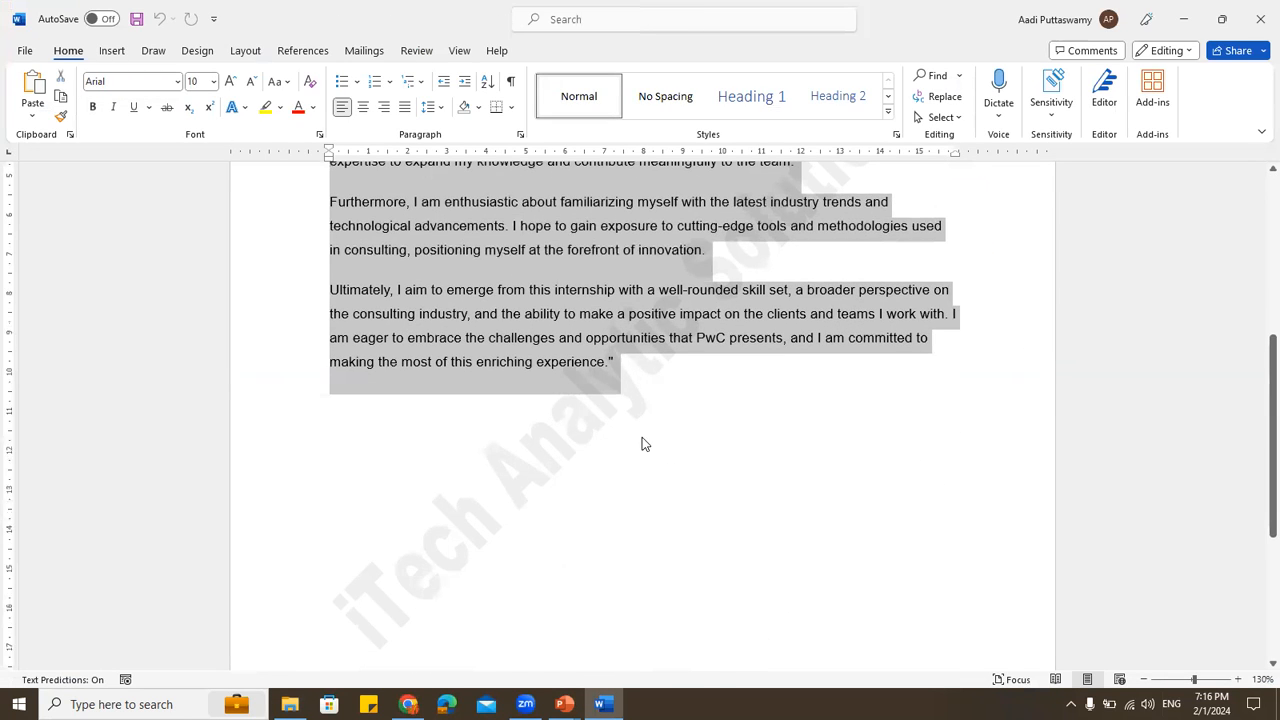
scroll(642, 443, "up", 5)
left_click(442, 285)
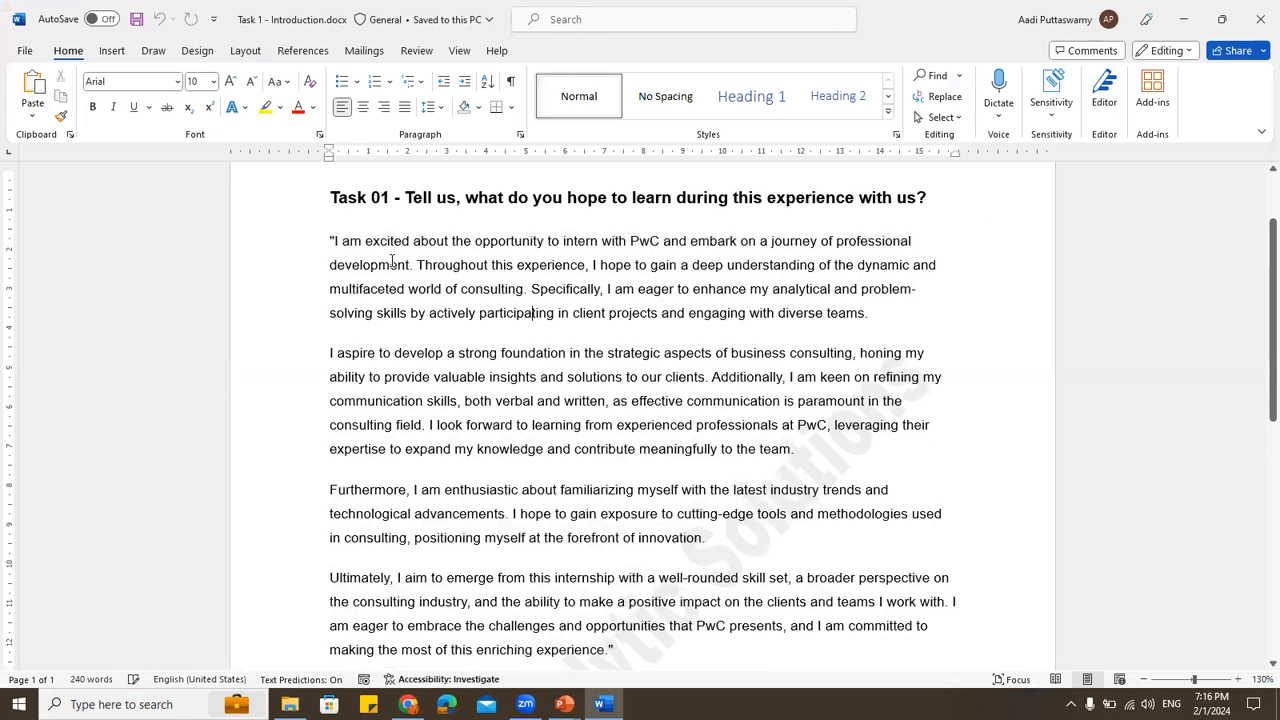
left_click(327, 242)
left_click_drag(493, 578, 645, 448)
key("ctrl+c")
scroll(640, 490, "up", 2)
scroll(560, 412, "up", 3)
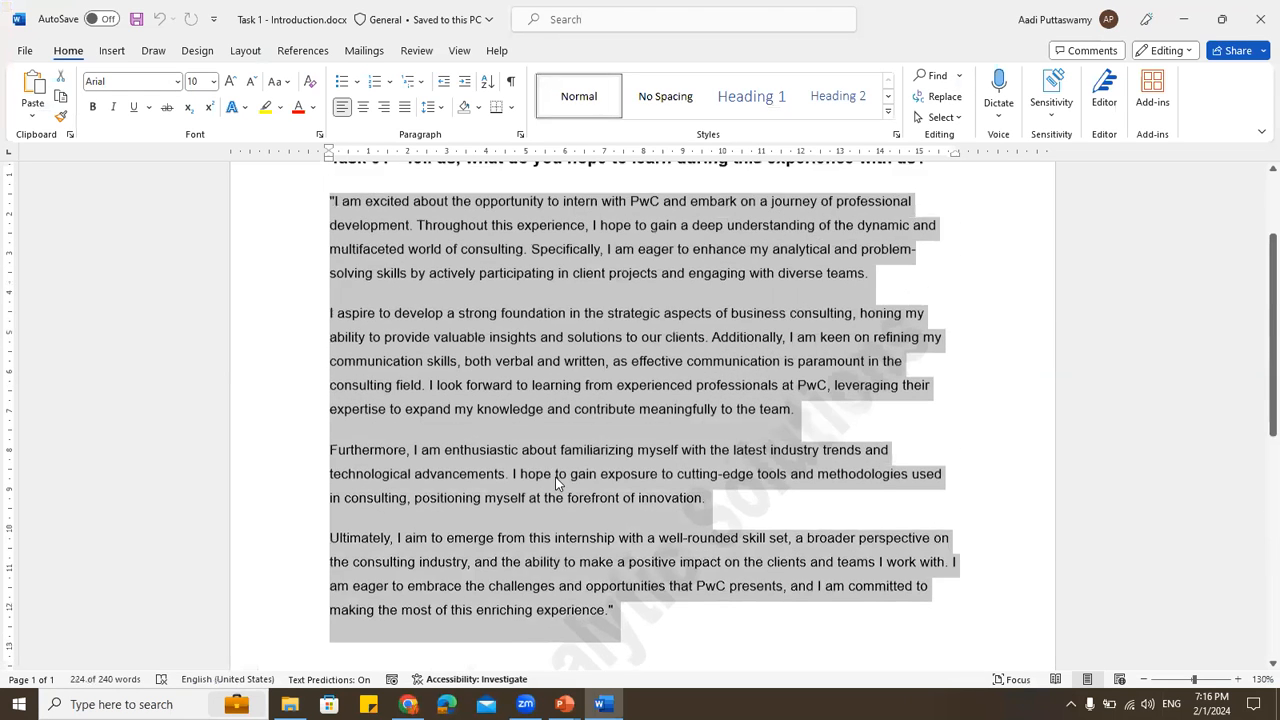
scroll(558, 410, "up", 3)
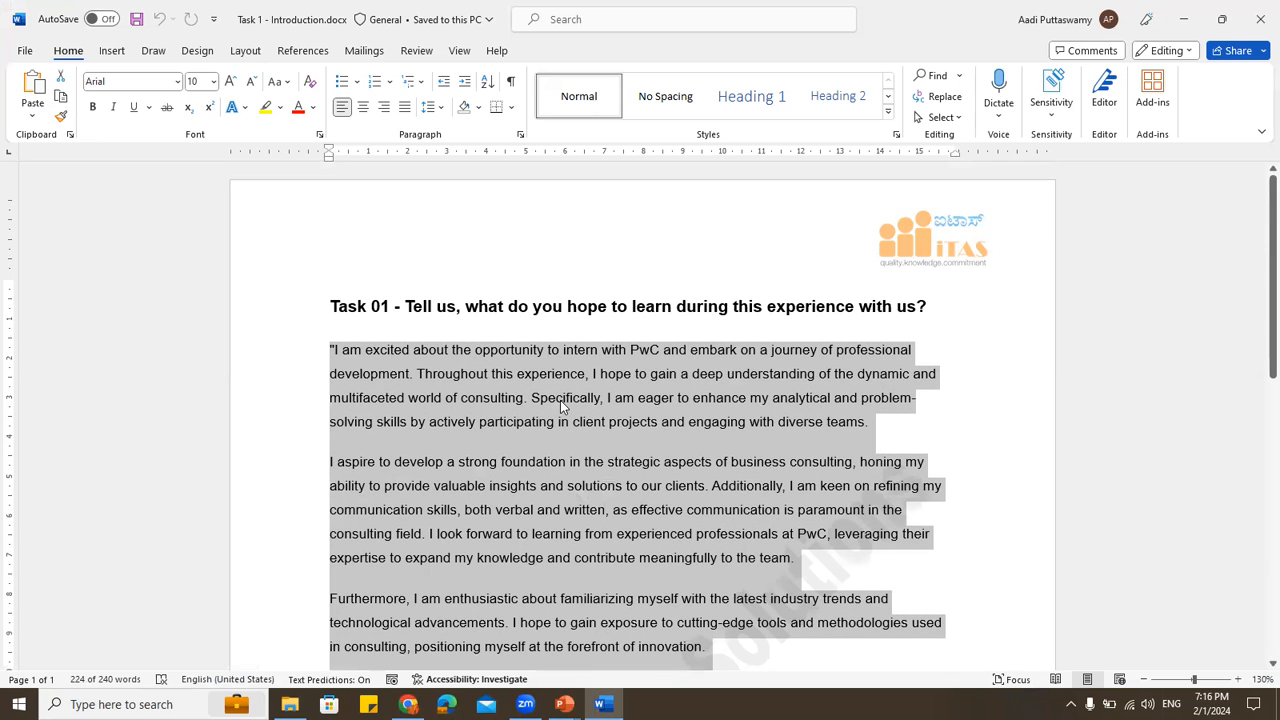
left_click(516, 380)
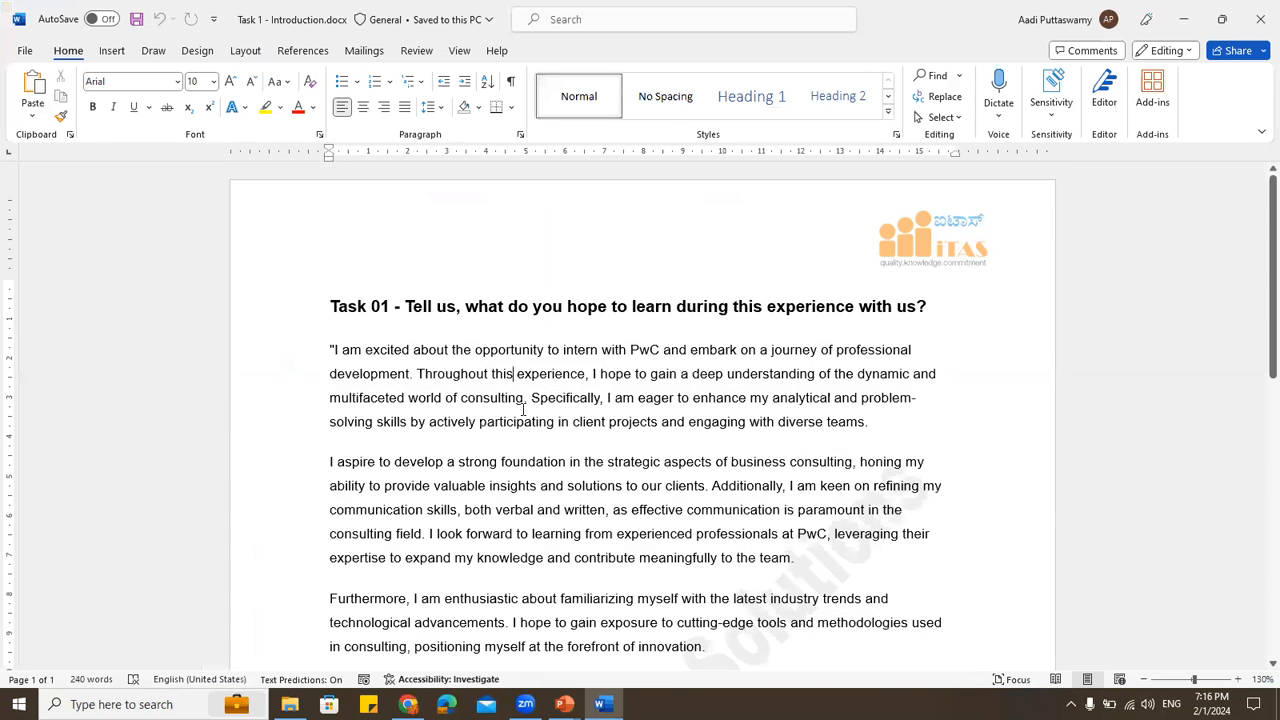
Return to the Forage page in Chrome and replace the entire self-reflection answer with the copied text
key("alt+Tab")
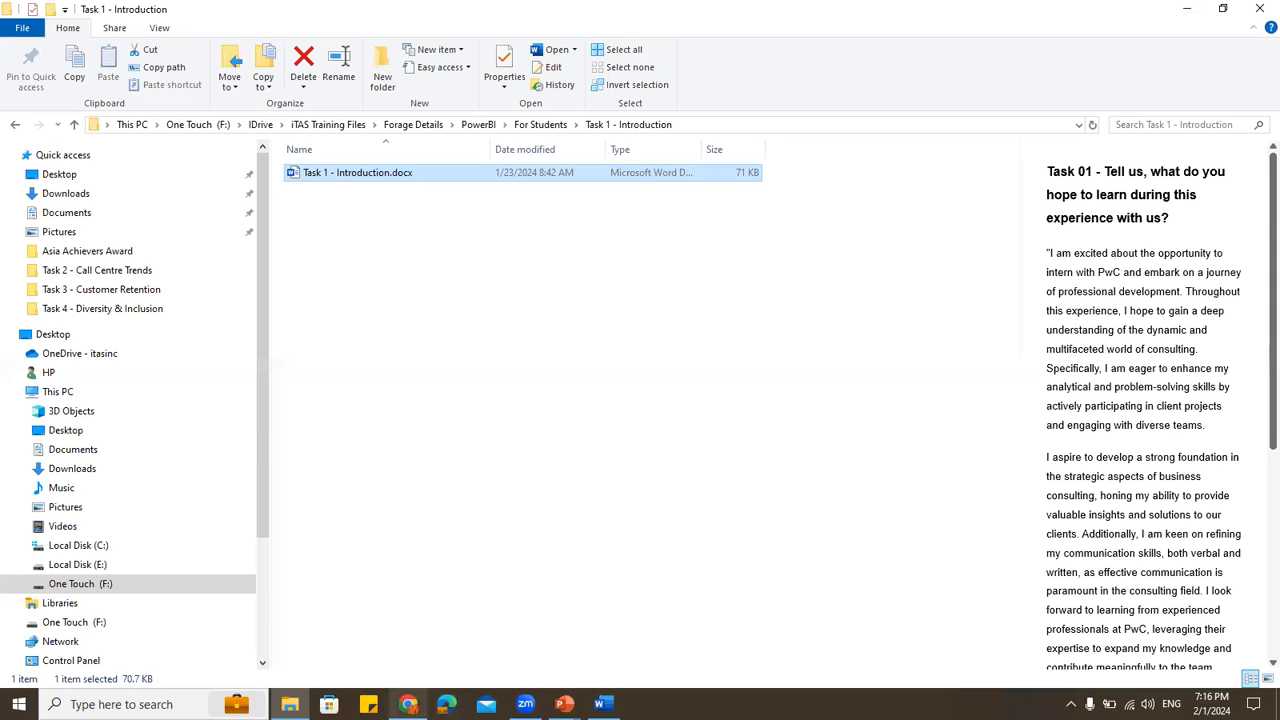
left_click(408, 704)
scroll(340, 440, "up", 3)
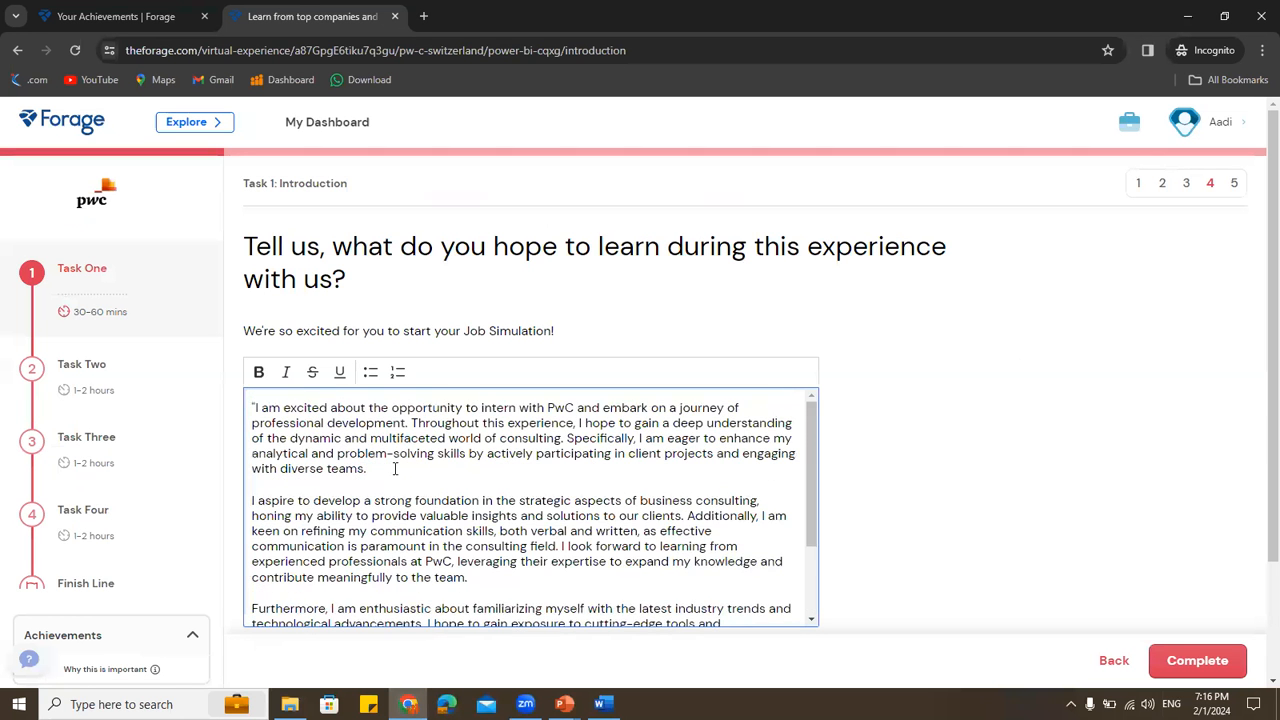
key("ctrl+a")
key("ctrl+v")
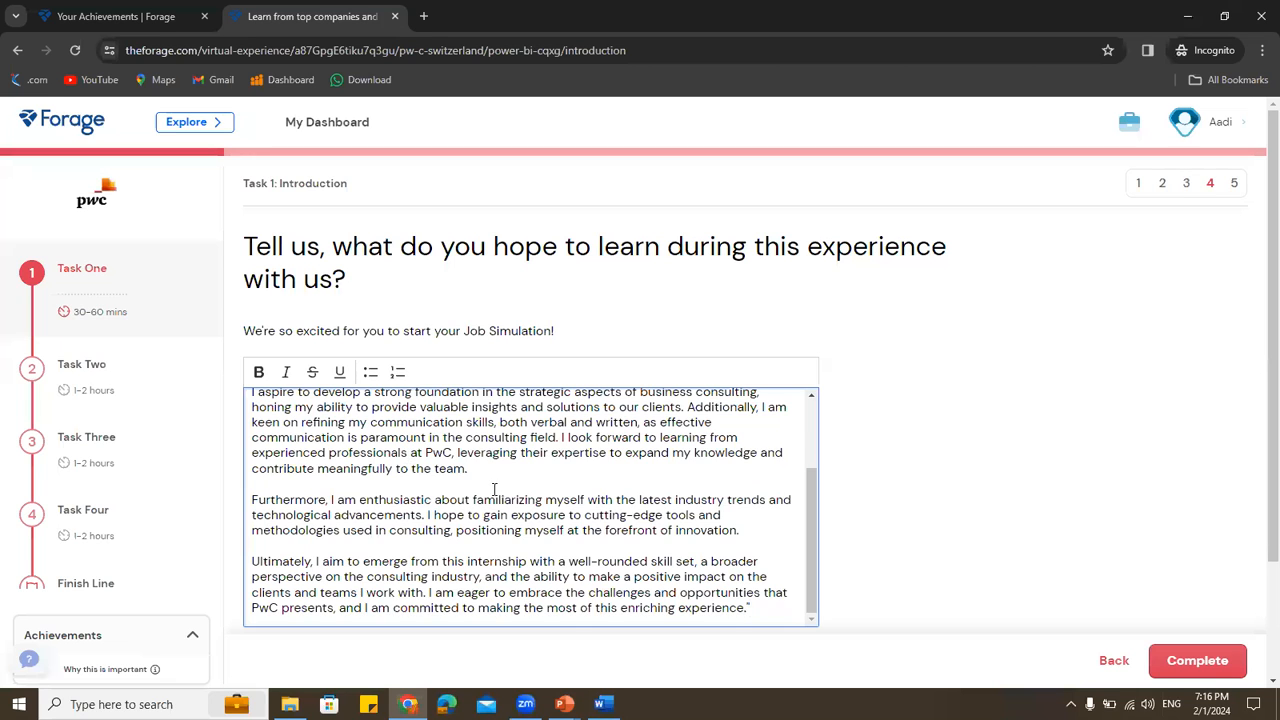
Review the pasted self-reflection answer from start to end and complete Task One
scroll(494, 489, "up", 2)
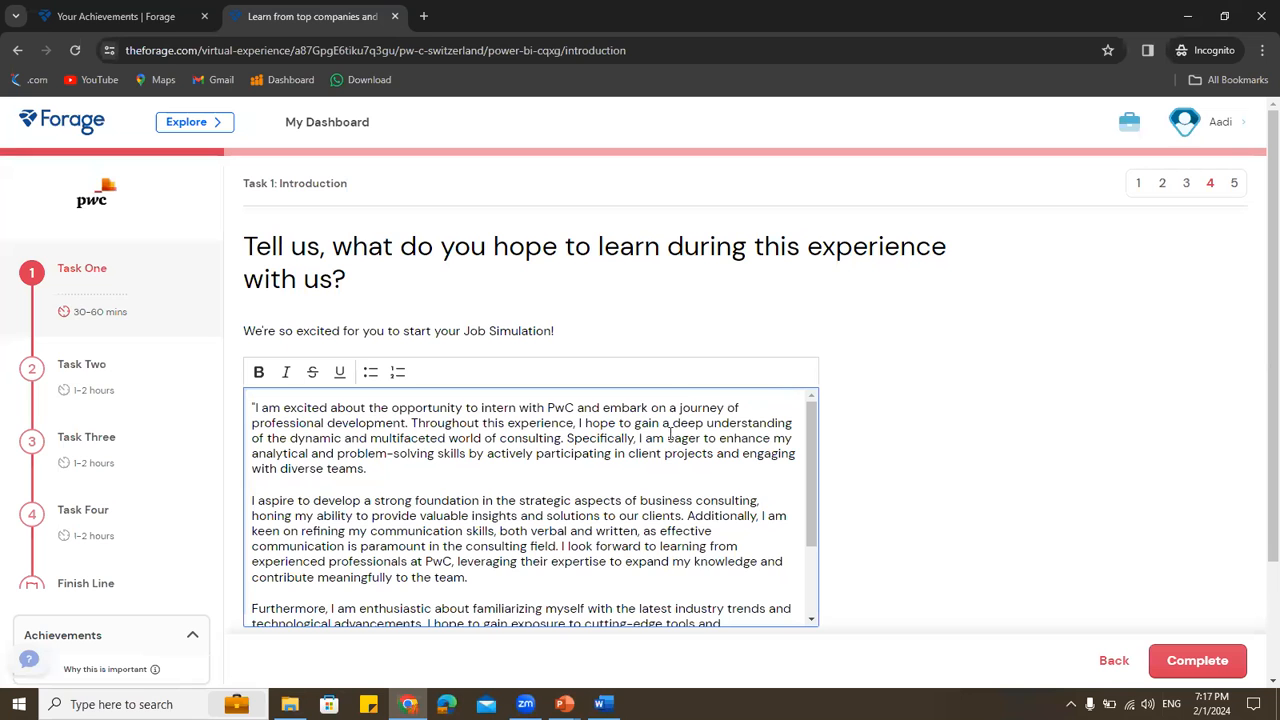
scroll(668, 445, "down", 2)
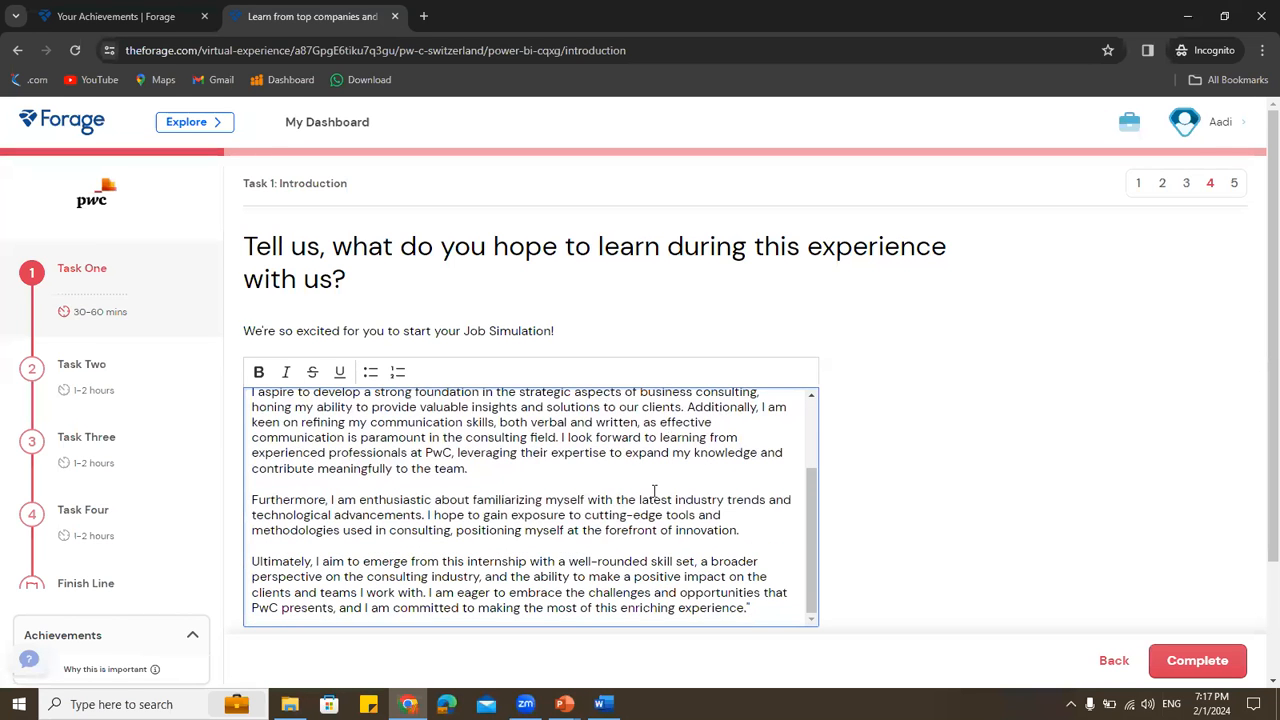
scroll(657, 497, "down", 2)
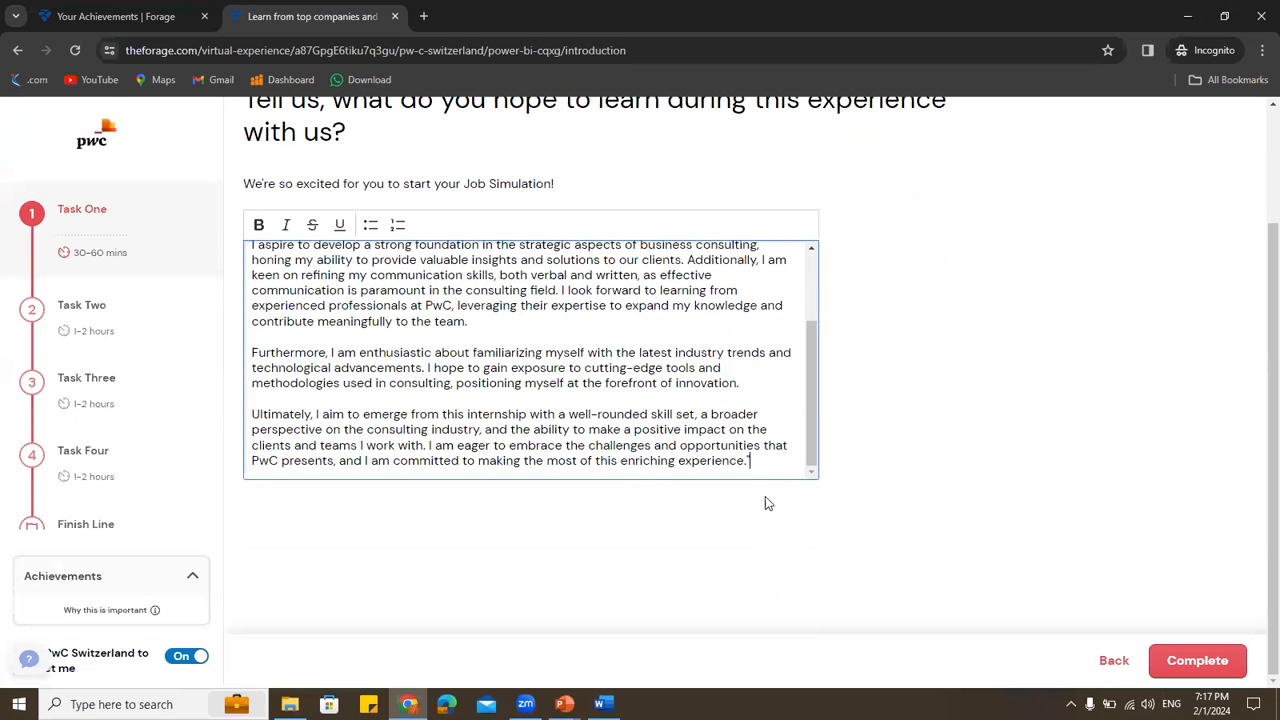
left_click(1192, 664)
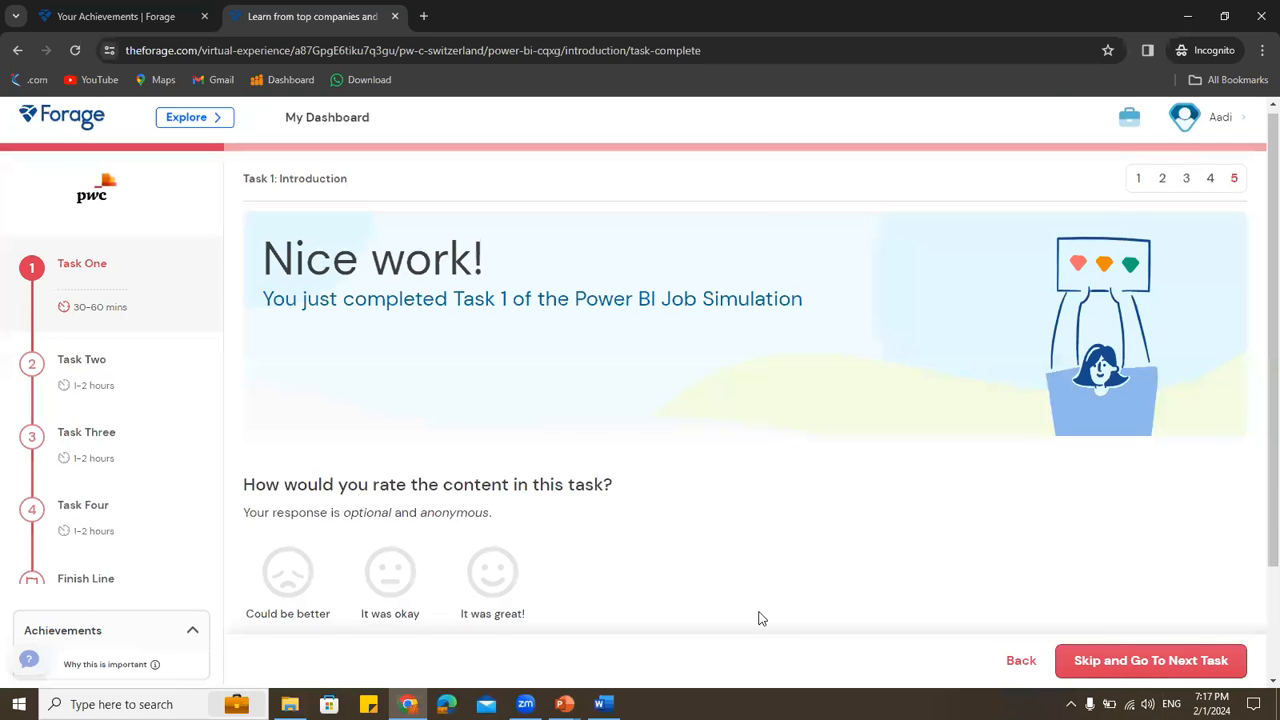
Look over the Task One completion page, skip the content rating and go to Task Two
scroll(460, 372, "down", 2)
scroll(636, 364, "up", 2)
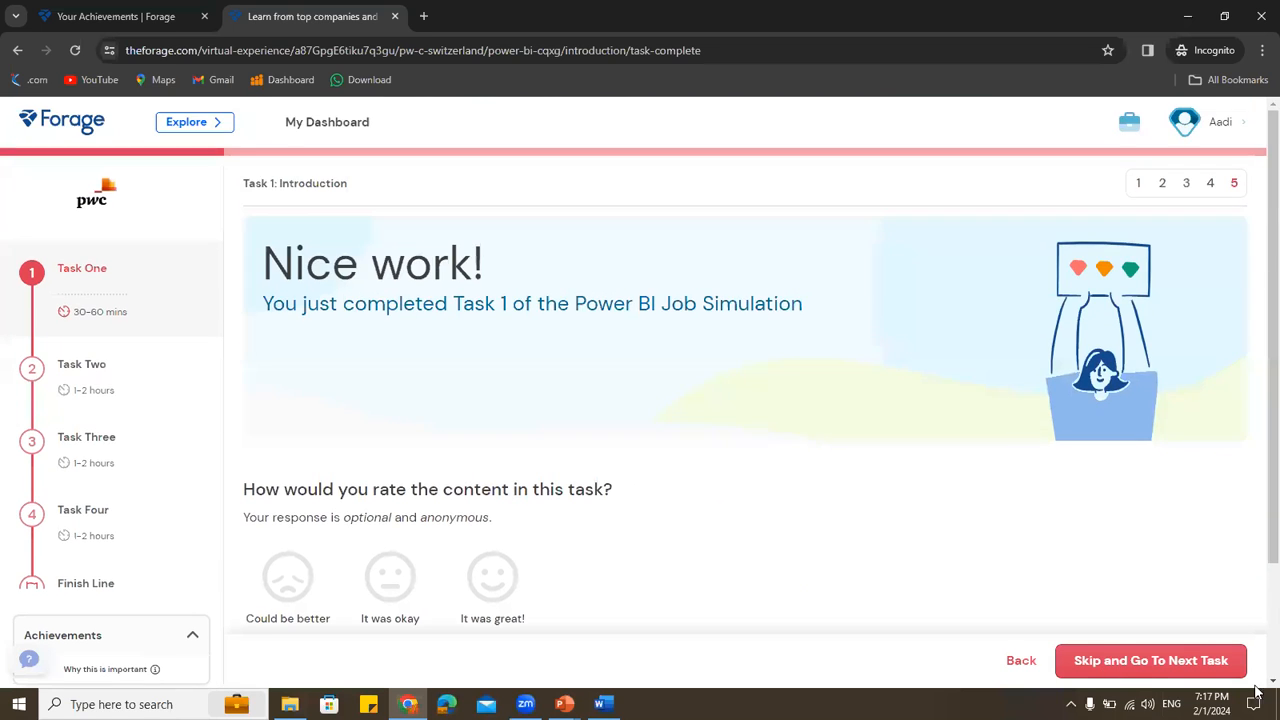
left_click(1125, 662)
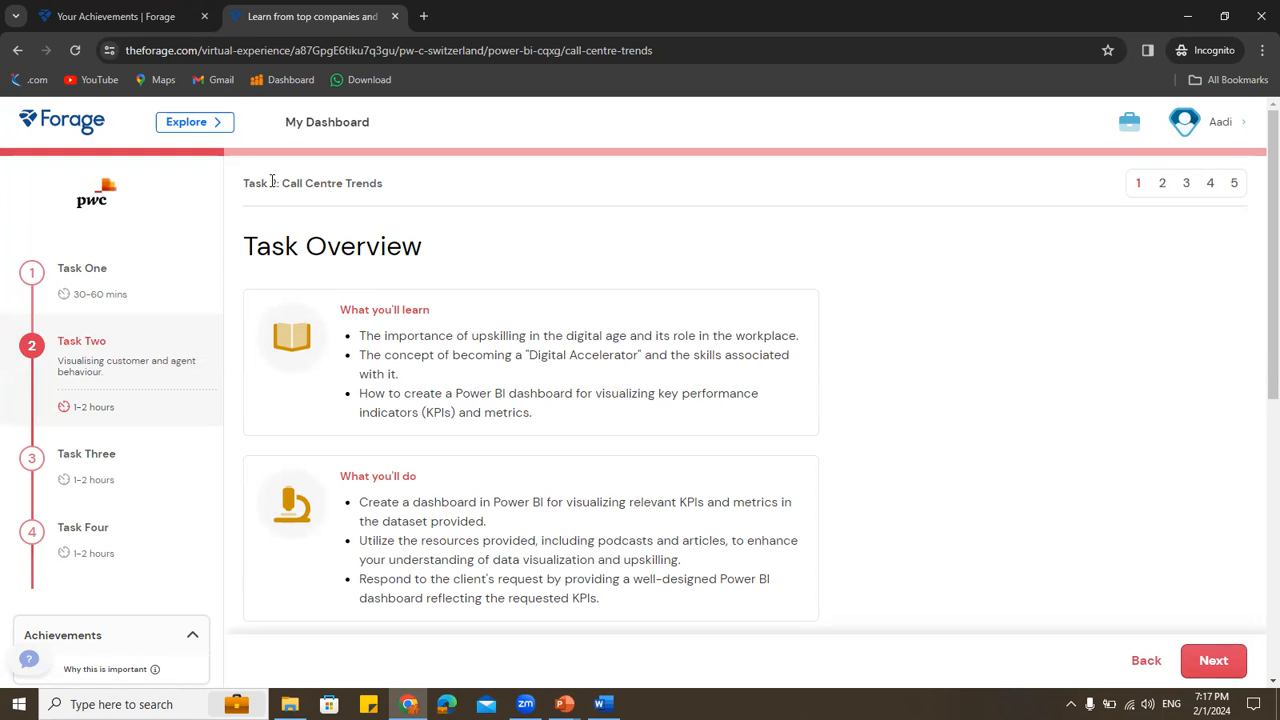
Examine Task Two's overview and PwC Switzerland video message, highlighting the title Call Centre Trends and the learning point on creating a Power BI dashboard
left_click_drag(284, 185, 422, 198)
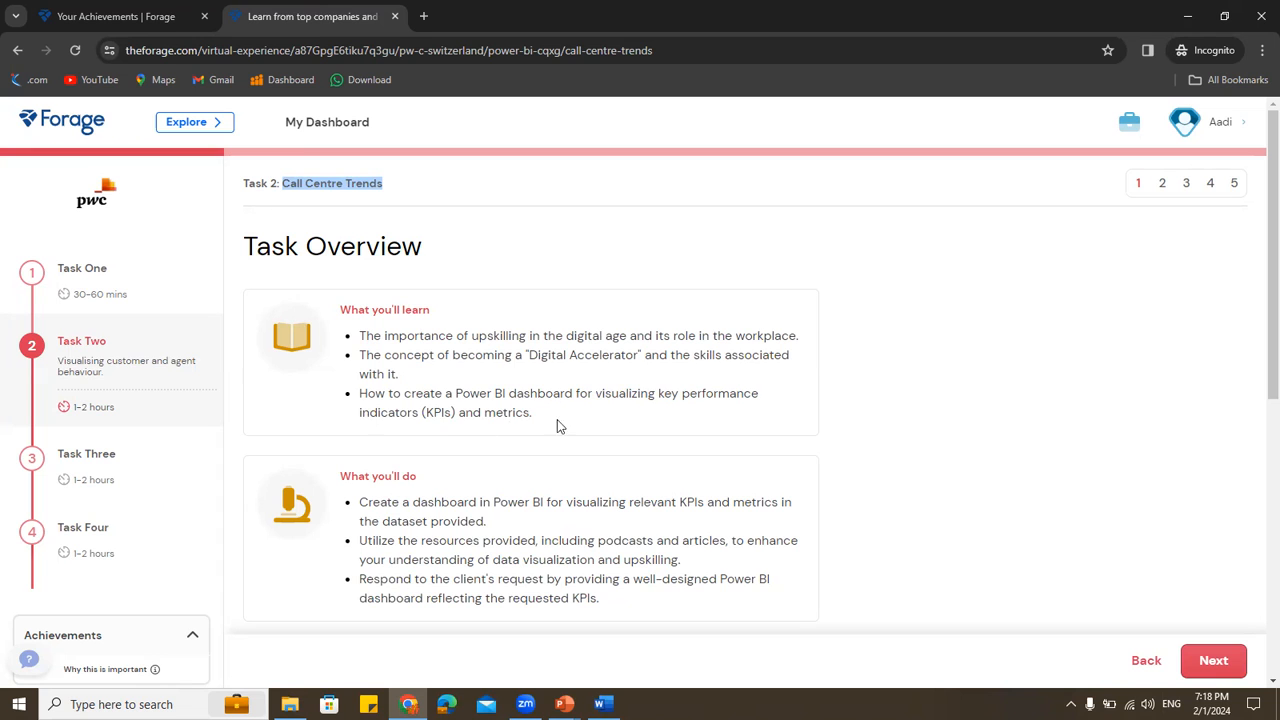
left_click_drag(577, 427, 366, 397)
scroll(497, 397, "down", 1)
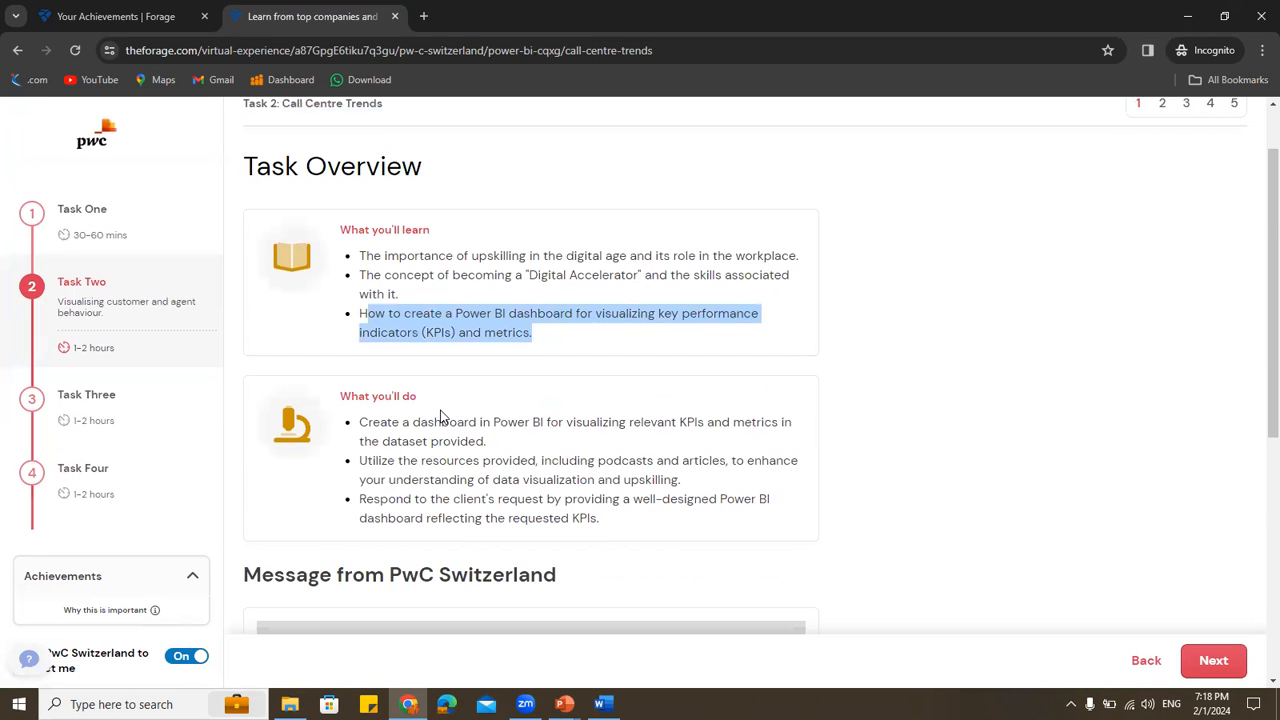
scroll(440, 415, "down", 2)
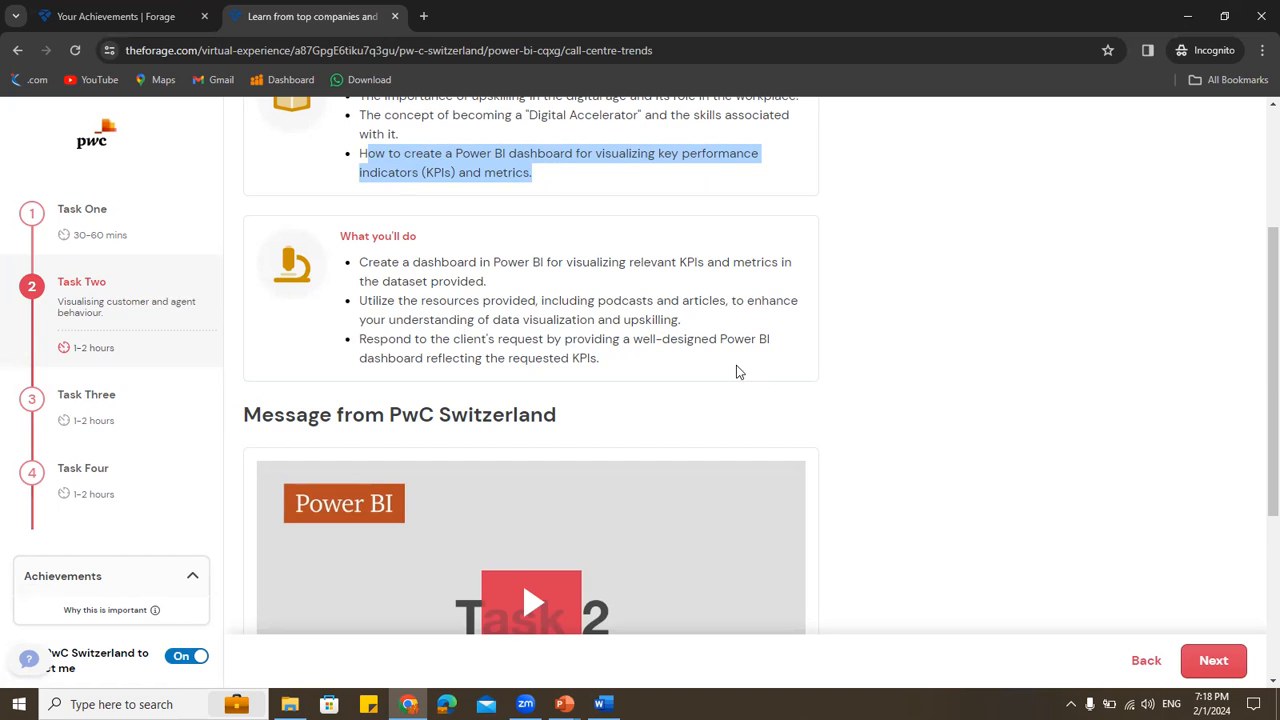
scroll(736, 365, "down", 2)
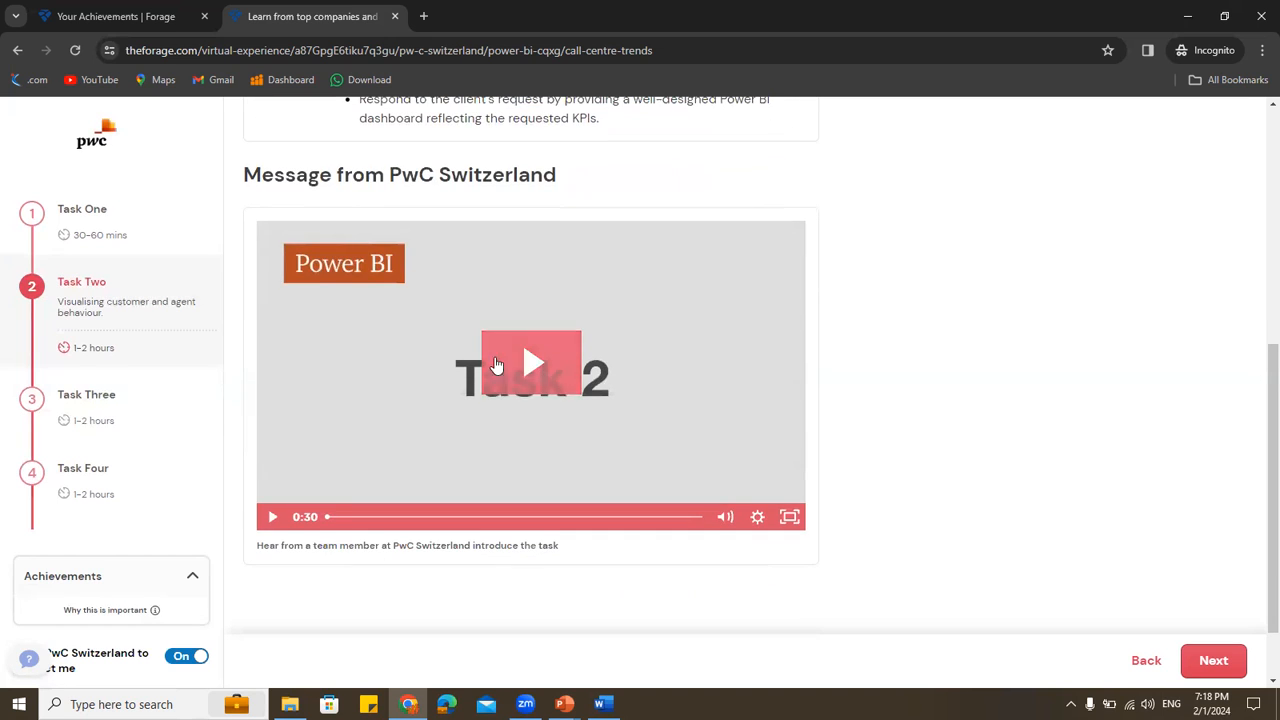
scroll(397, 216, "up", 4)
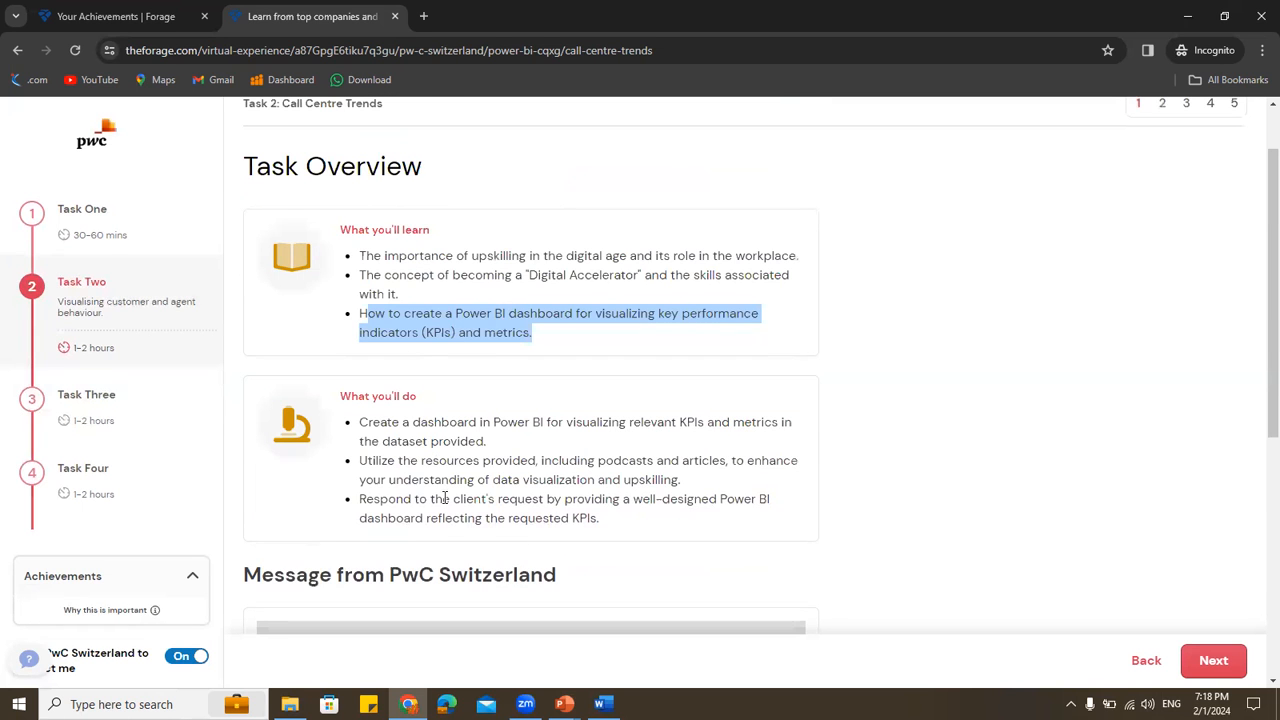
Advance to Task Two's background information page and skim its text
scroll(445, 497, "down", 3)
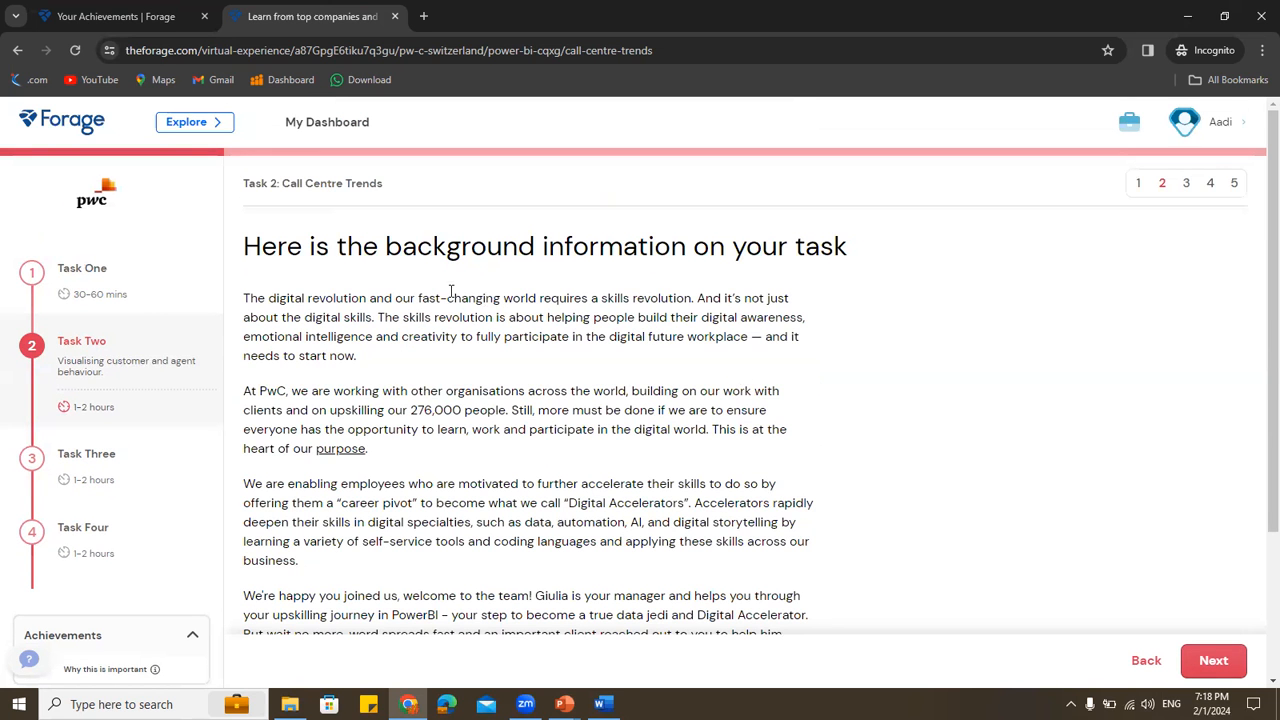
scroll(651, 334, "down", 3)
scroll(651, 330, "up", 2)
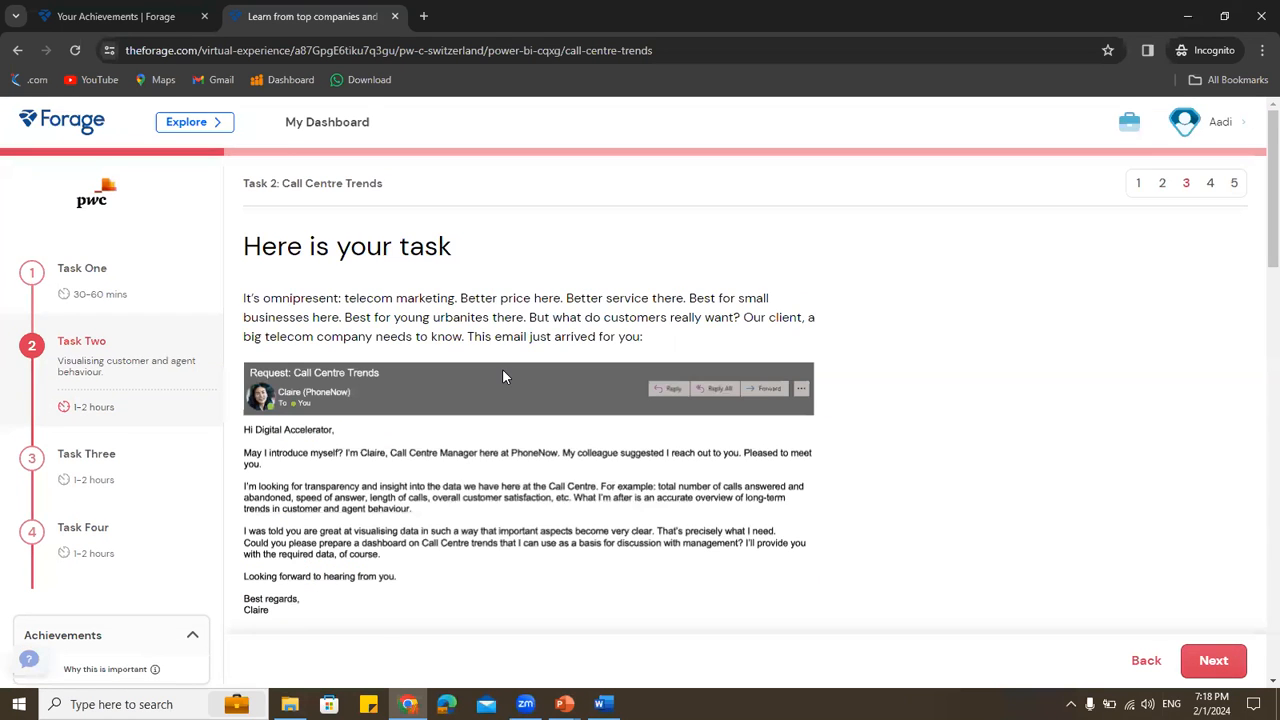
Read the client's dashboard request, the possible KPIs and the linked resources on Task Two's "Here is your task" page
scroll(502, 370, "down", 3)
scroll(502, 376, "down", 5)
scroll(502, 376, "up", 3)
scroll(505, 376, "up", 4)
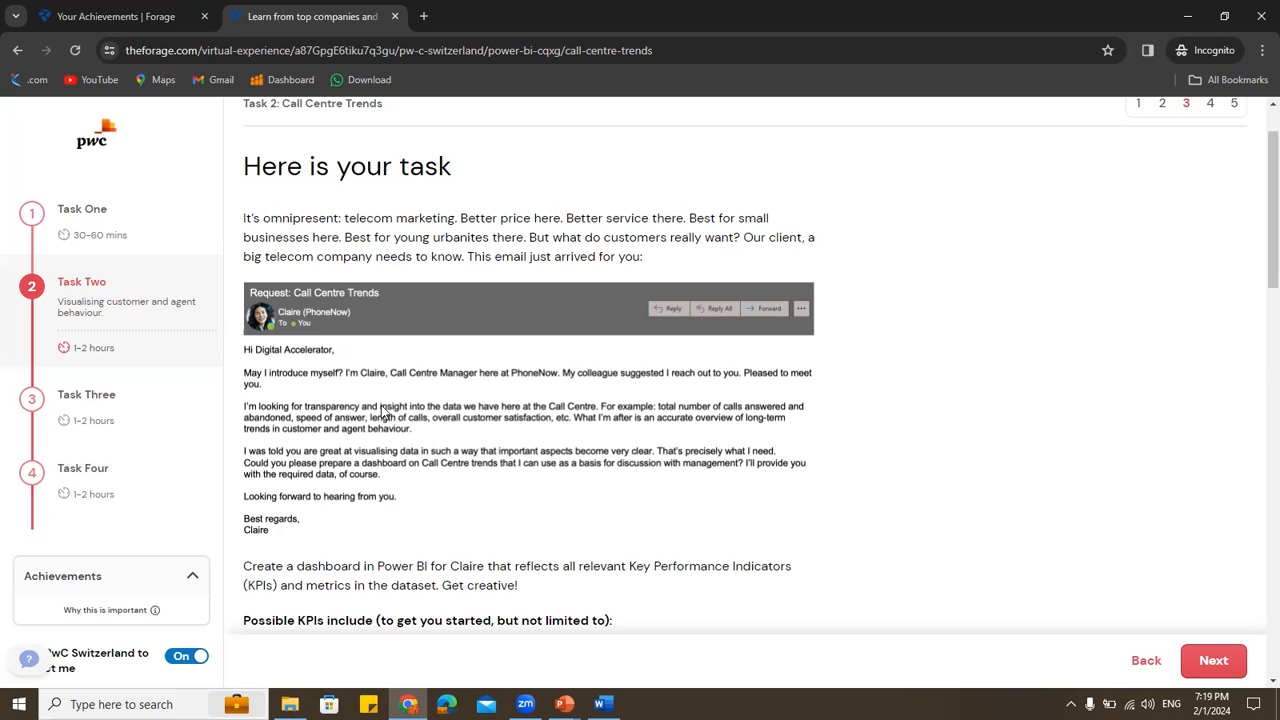
scroll(405, 367, "down", 2)
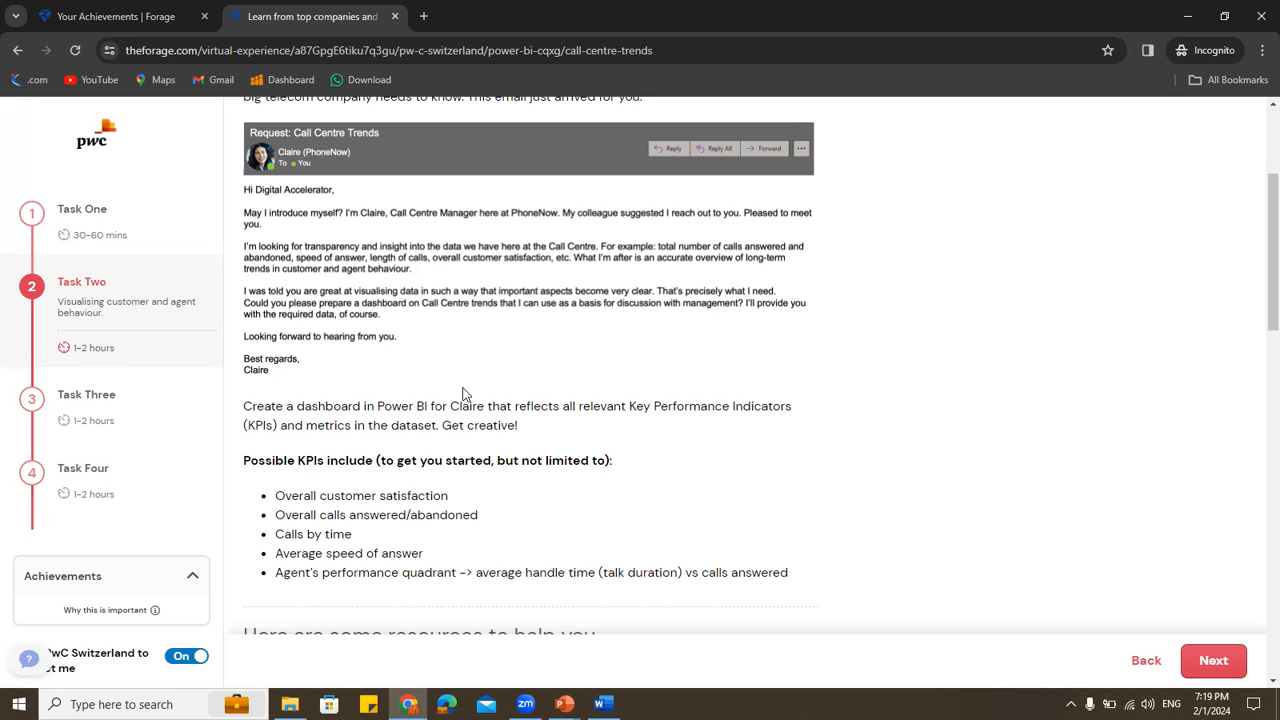
scroll(366, 420, "down", 3)
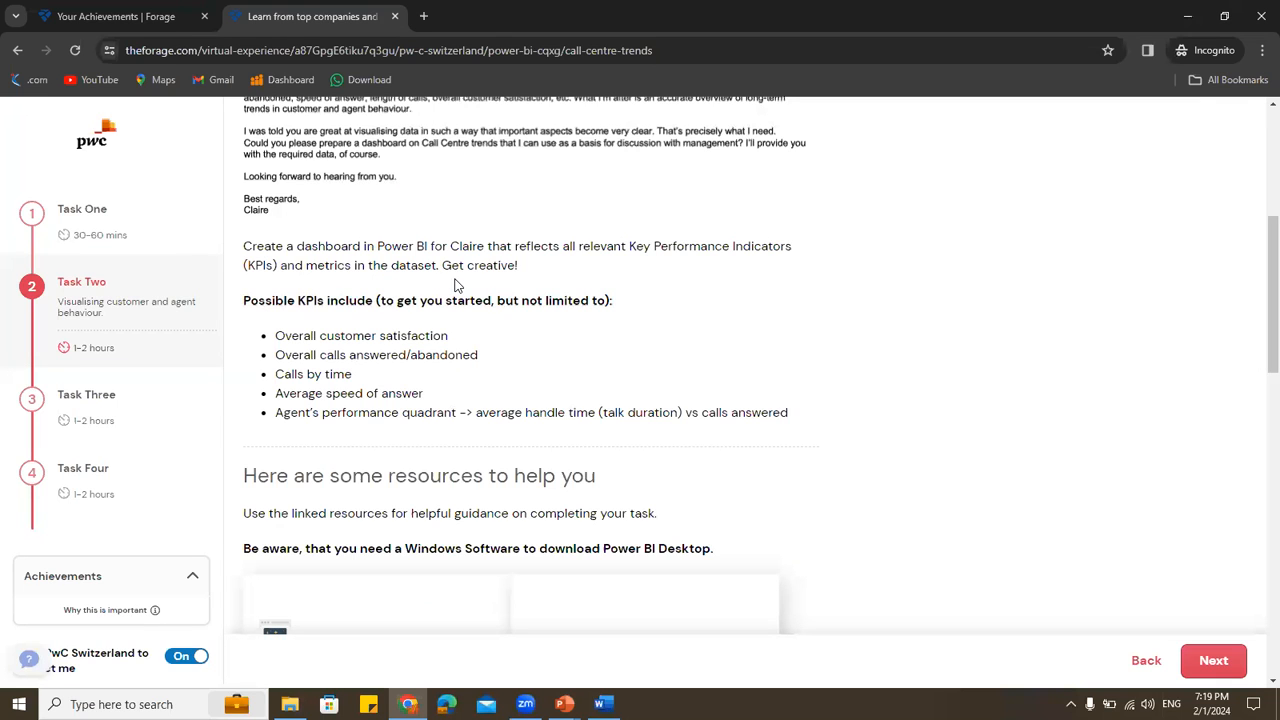
scroll(455, 285, "down", 4)
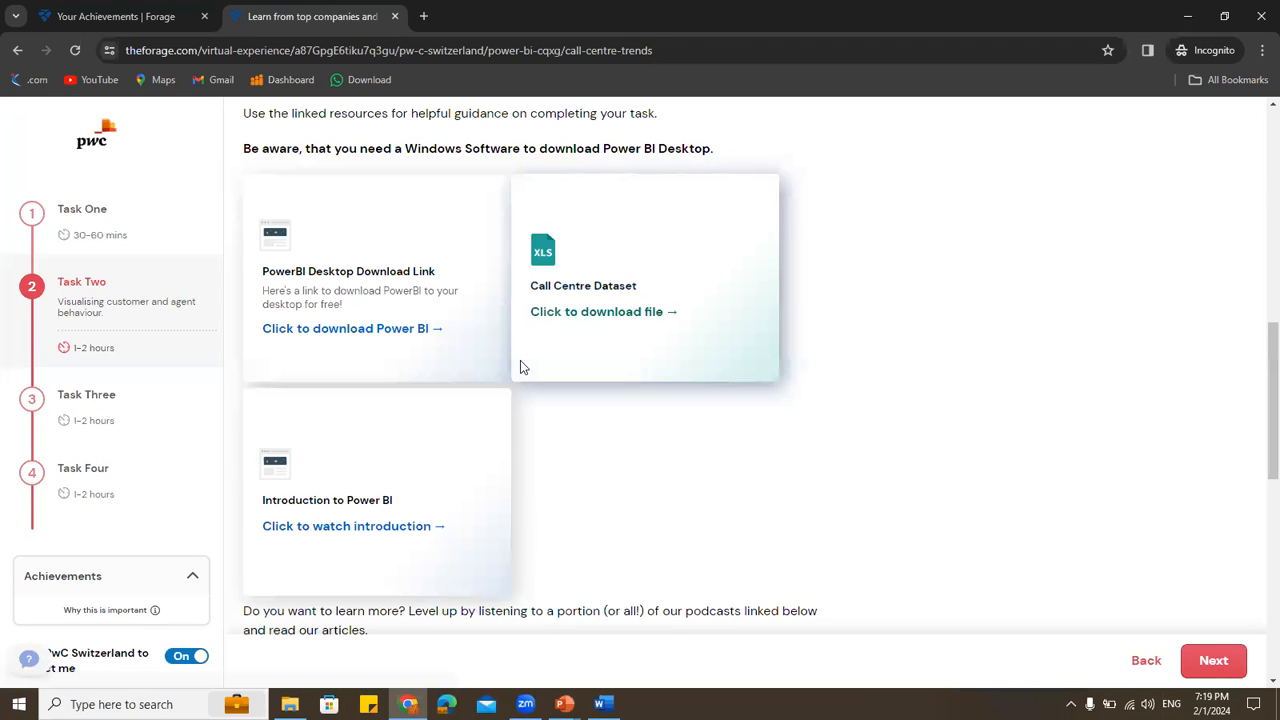
Switch to File Explorer, open the Task 2 - Call Centre Trends folder and select 01 Call-Center-Dataset.xlsx
left_click(290, 704)
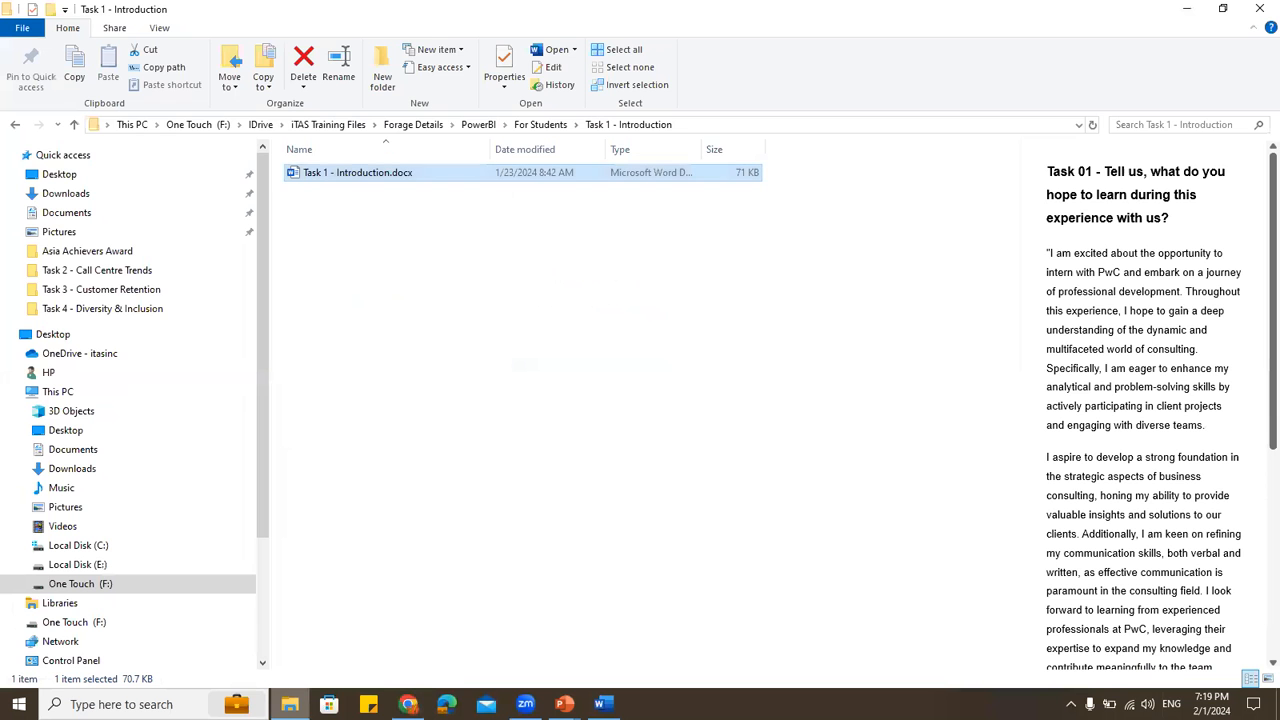
left_click(541, 125)
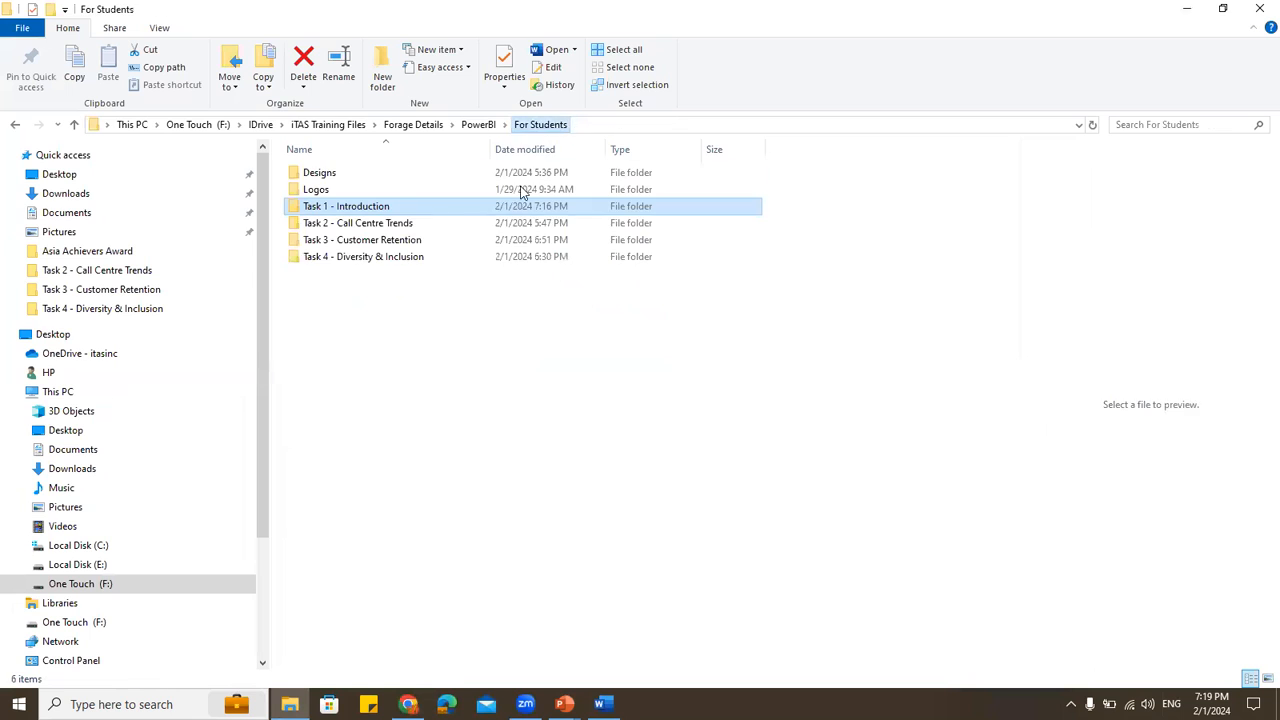
left_click(370, 225)
double_click(370, 226)
left_click(322, 208)
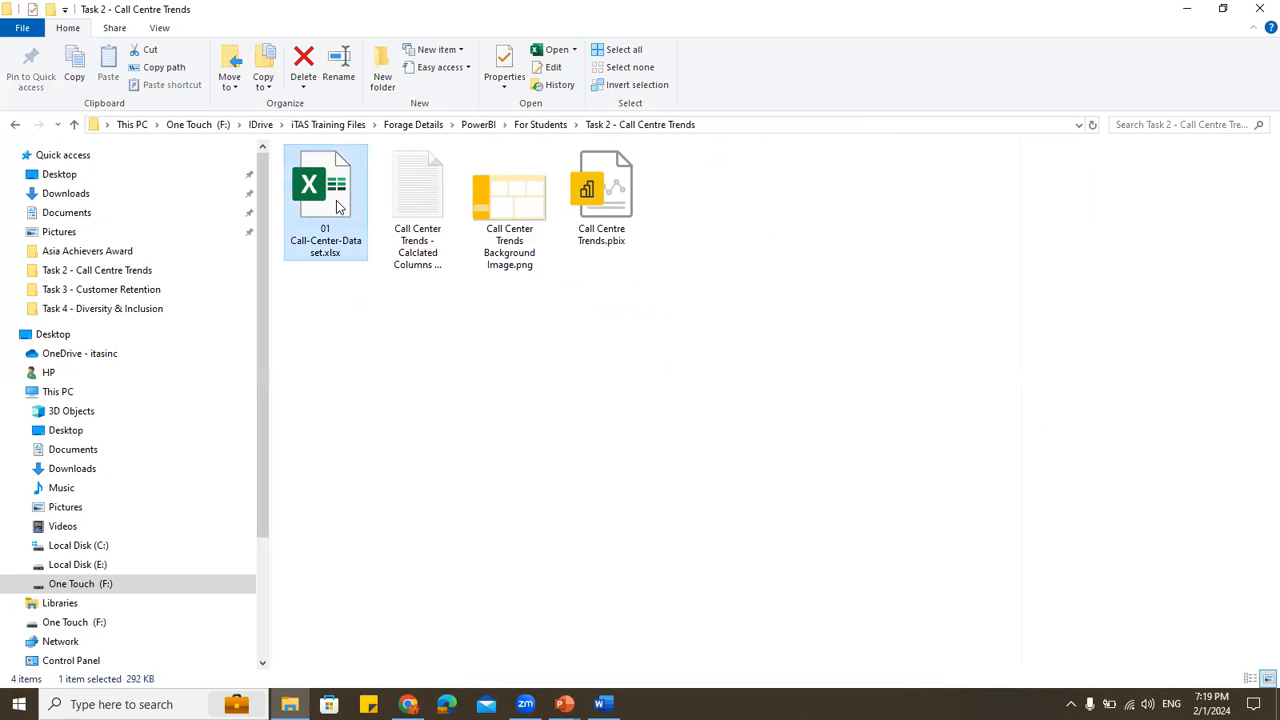
Switch back to Chrome, search for "download power bi" in a new tab and open Microsoft's Power BI Downloads page
key("alt+Tab")
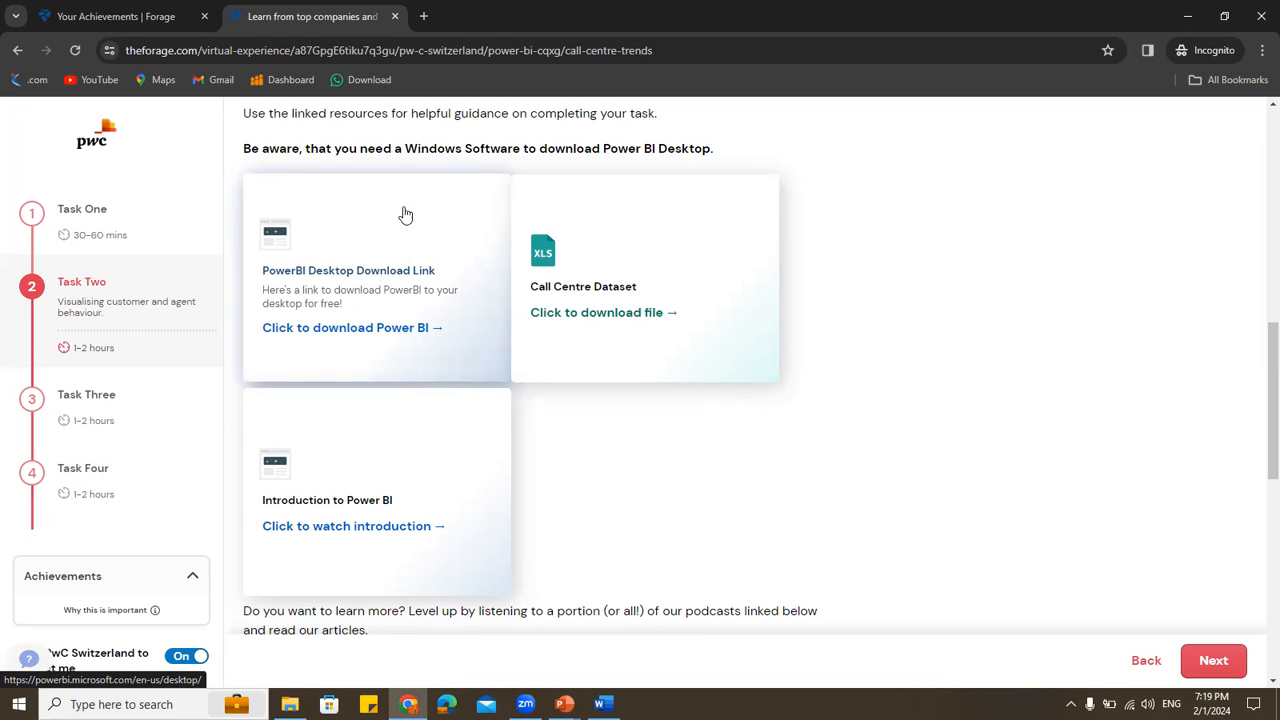
left_click(423, 16)
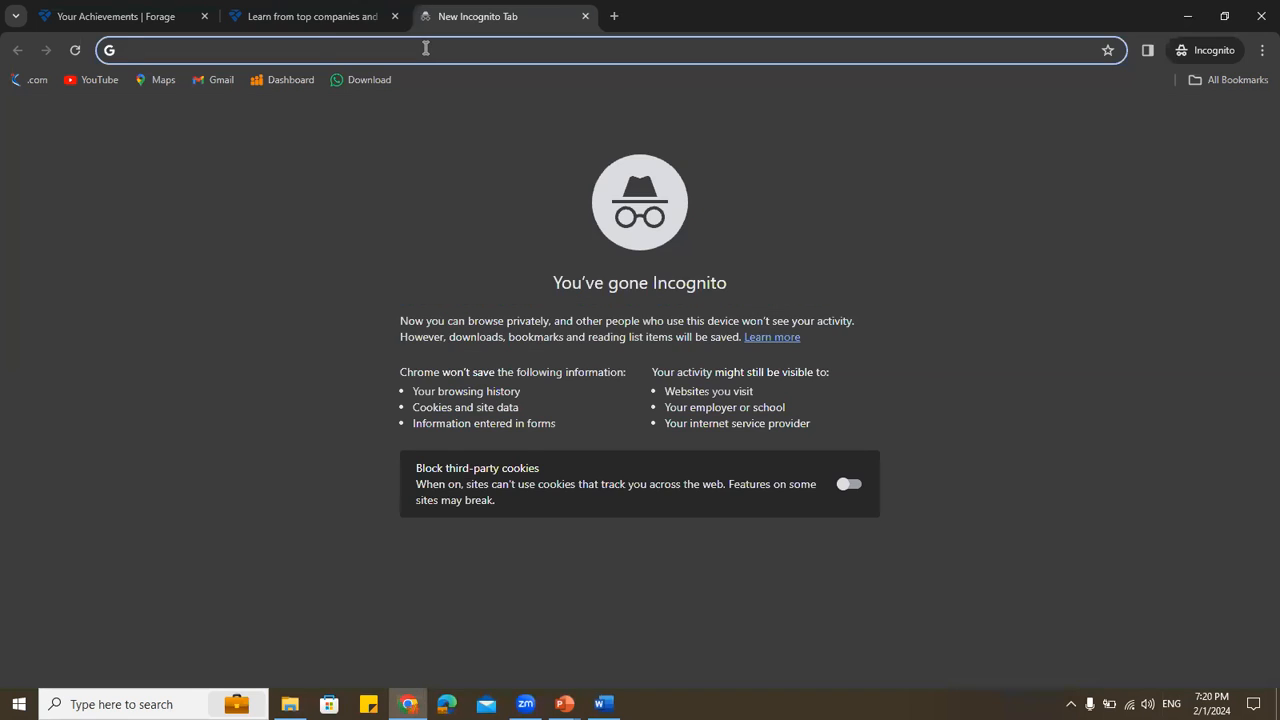
type("download power bi")
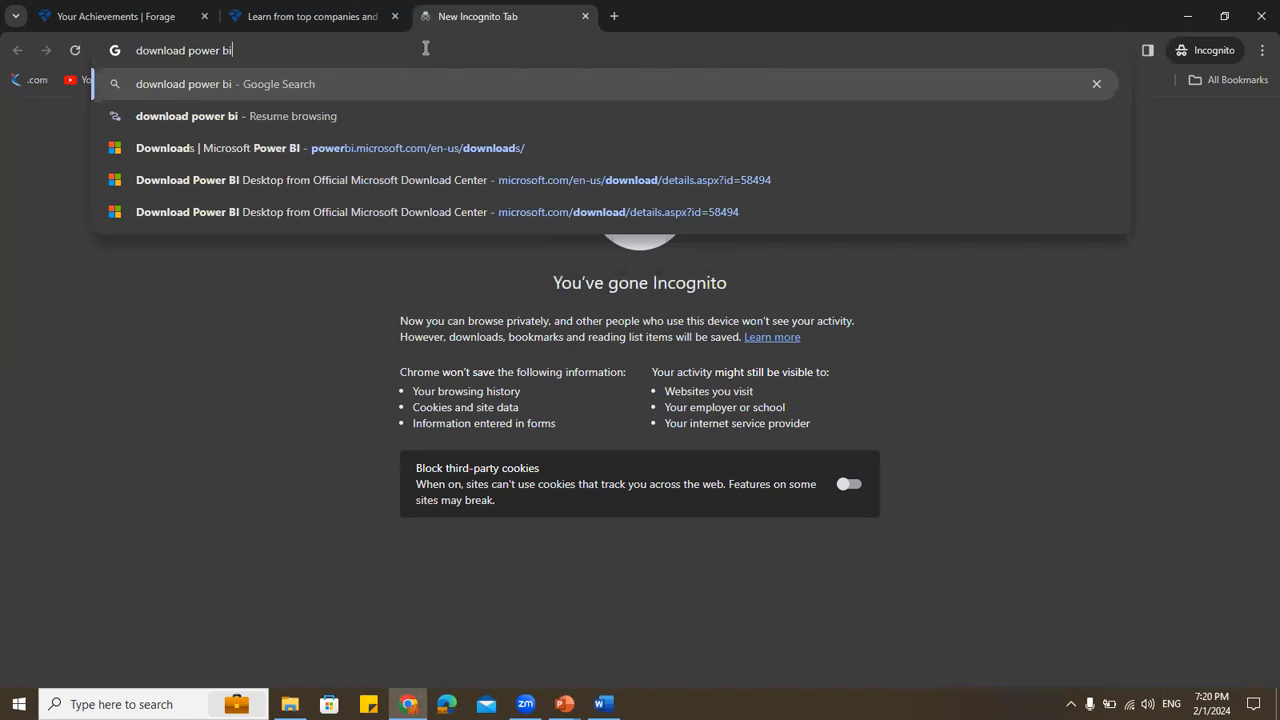
key("Return")
left_click(292, 298)
scroll(545, 432, "down", 1)
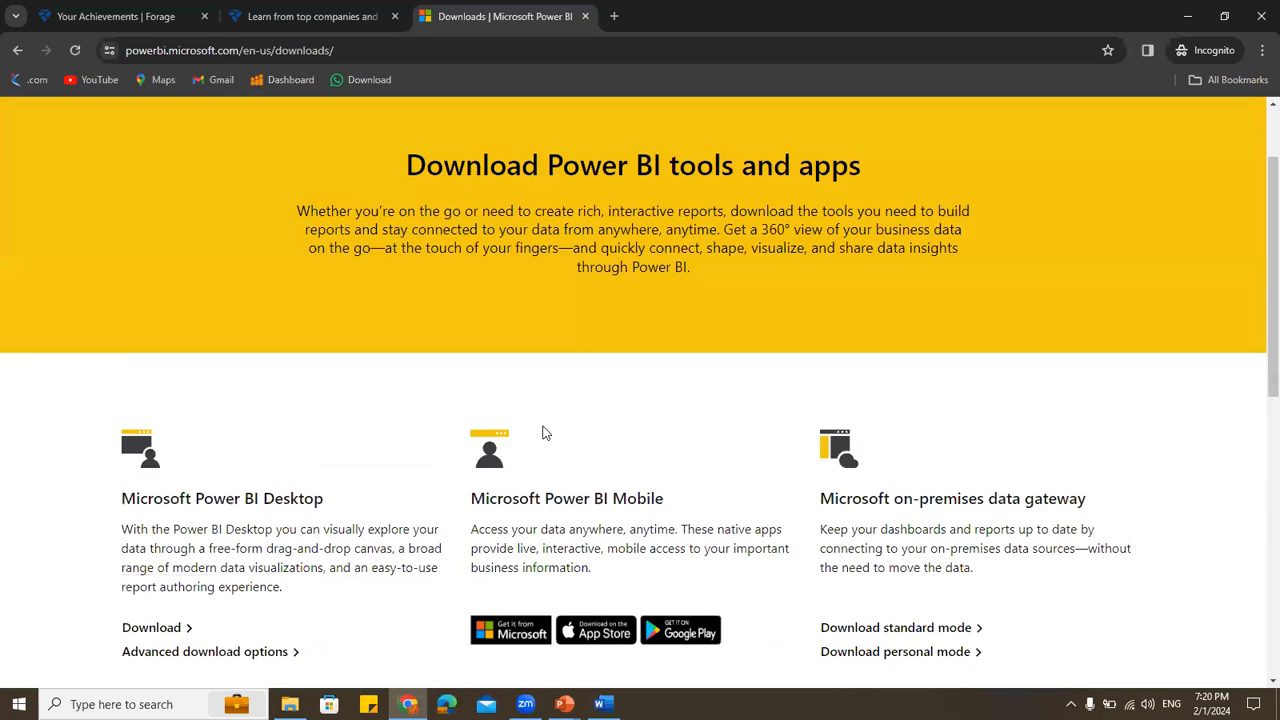
View the installer files offered under Power BI Desktop's advanced download options and close both Microsoft download tabs
scroll(545, 432, "down", 3)
left_click(178, 325)
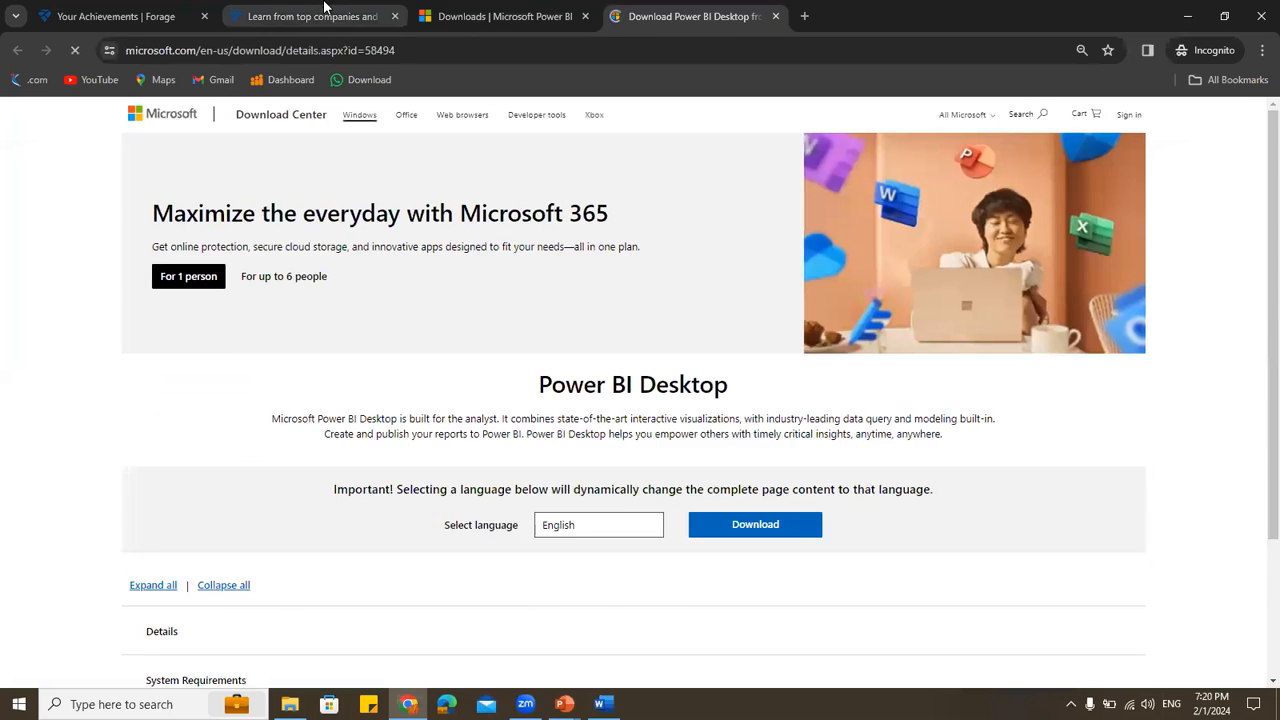
left_click(329, 14)
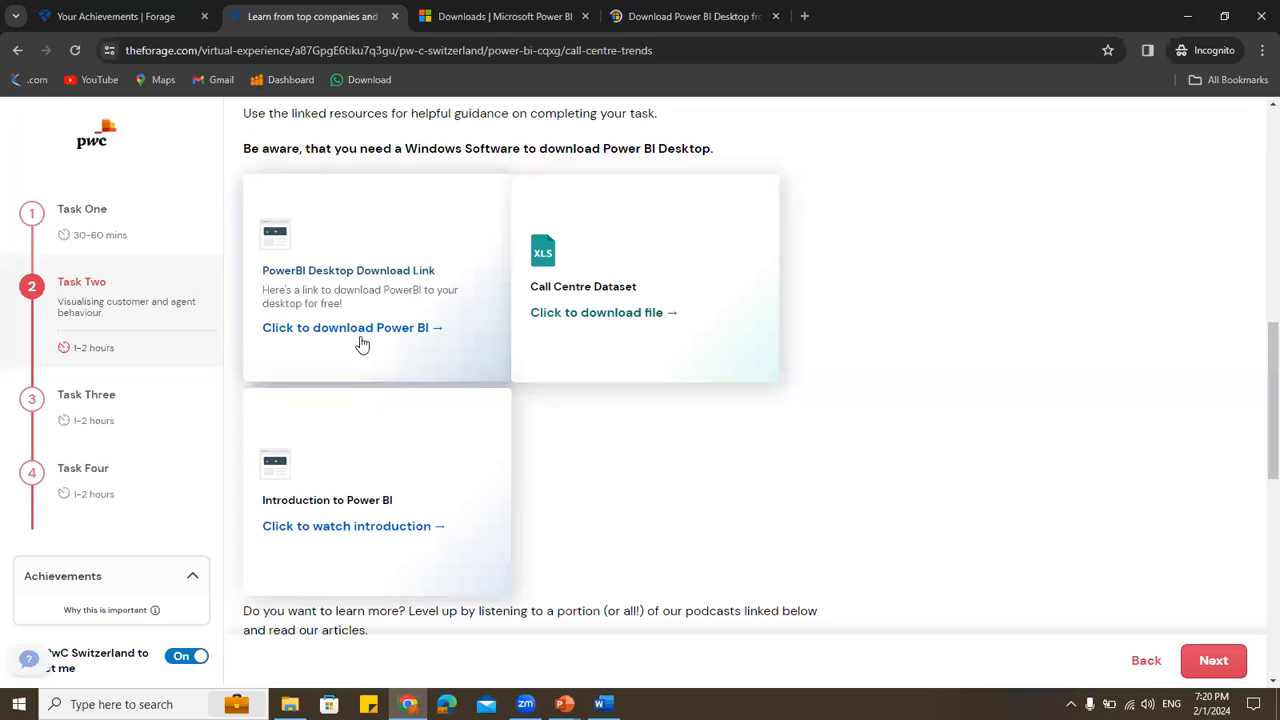
left_click(333, 338)
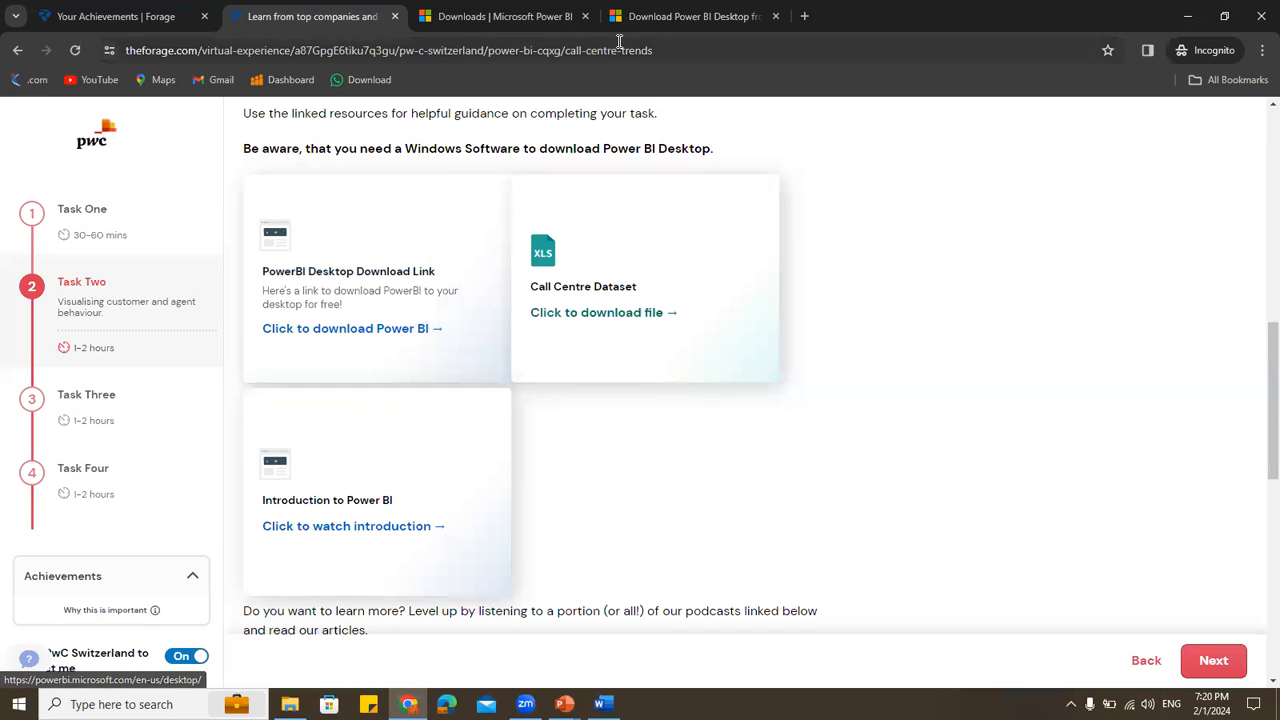
scroll(441, 307, "down", 3)
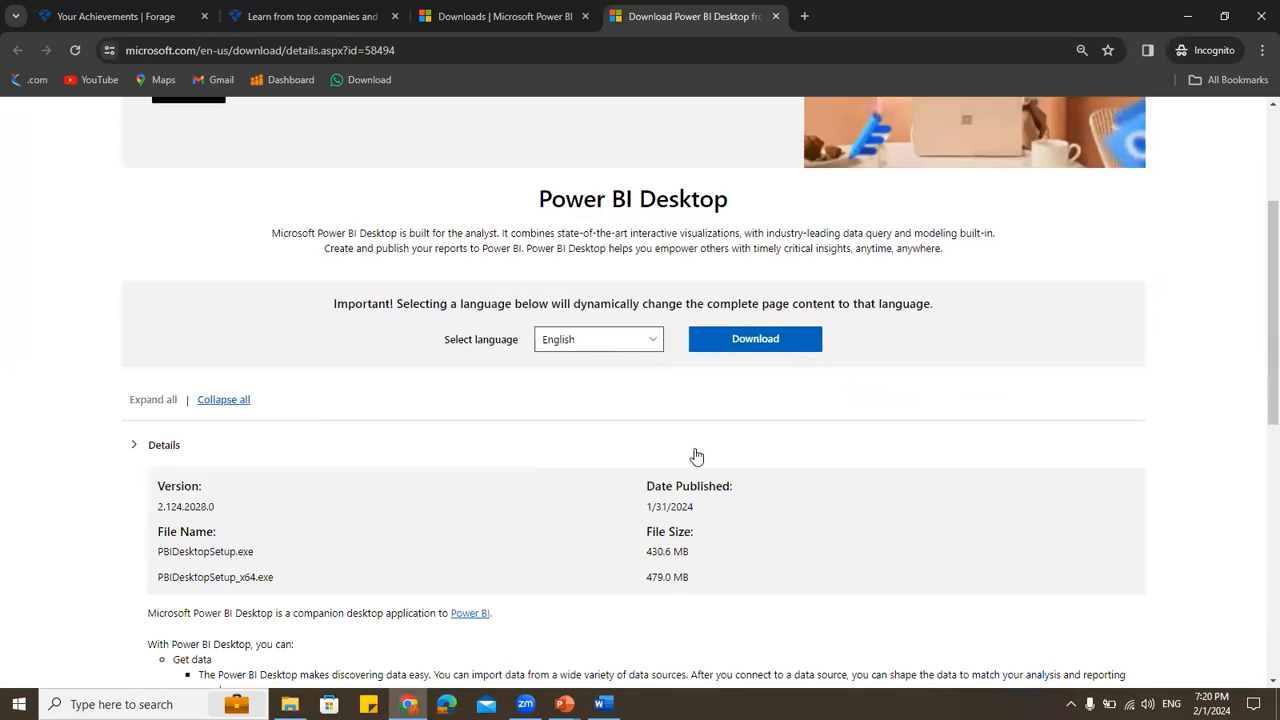
left_click(750, 338)
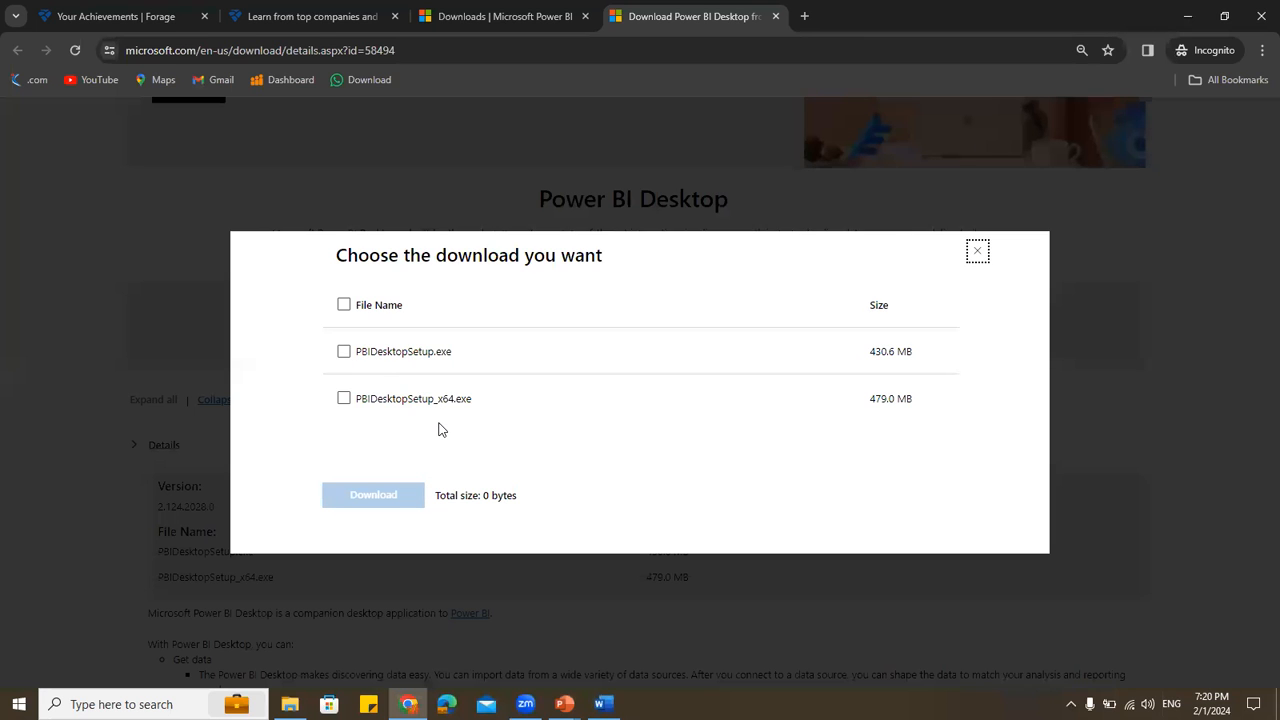
left_click(775, 16)
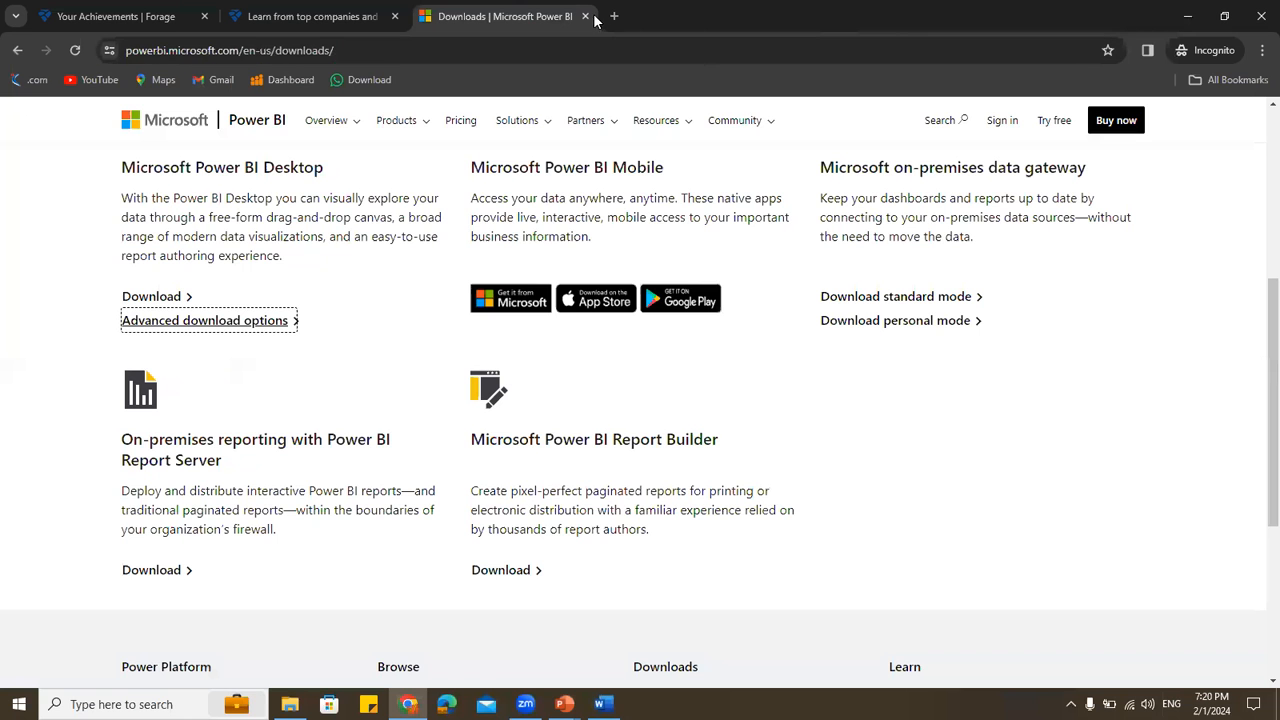
left_click(586, 16)
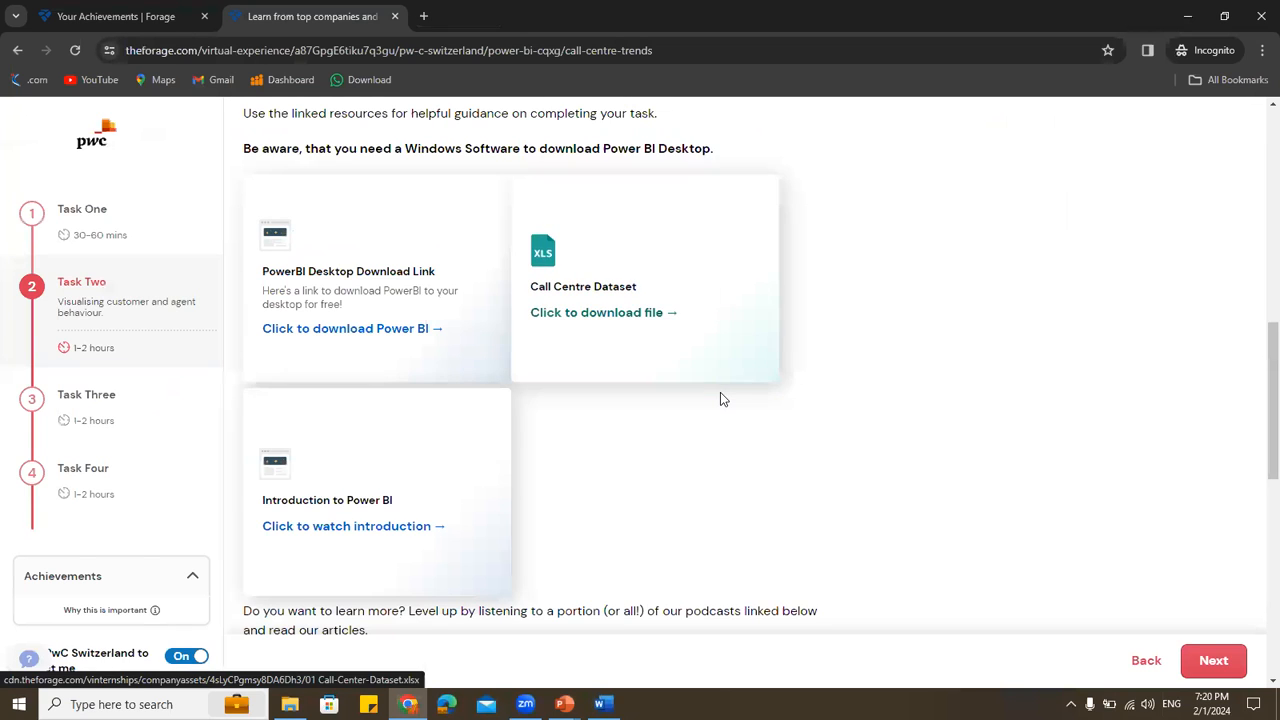
Review the podcasts, further information and submission section of Task Two, highlighting the submitted file name Call Centre Trends.pbix
scroll(720, 392, "down", 3)
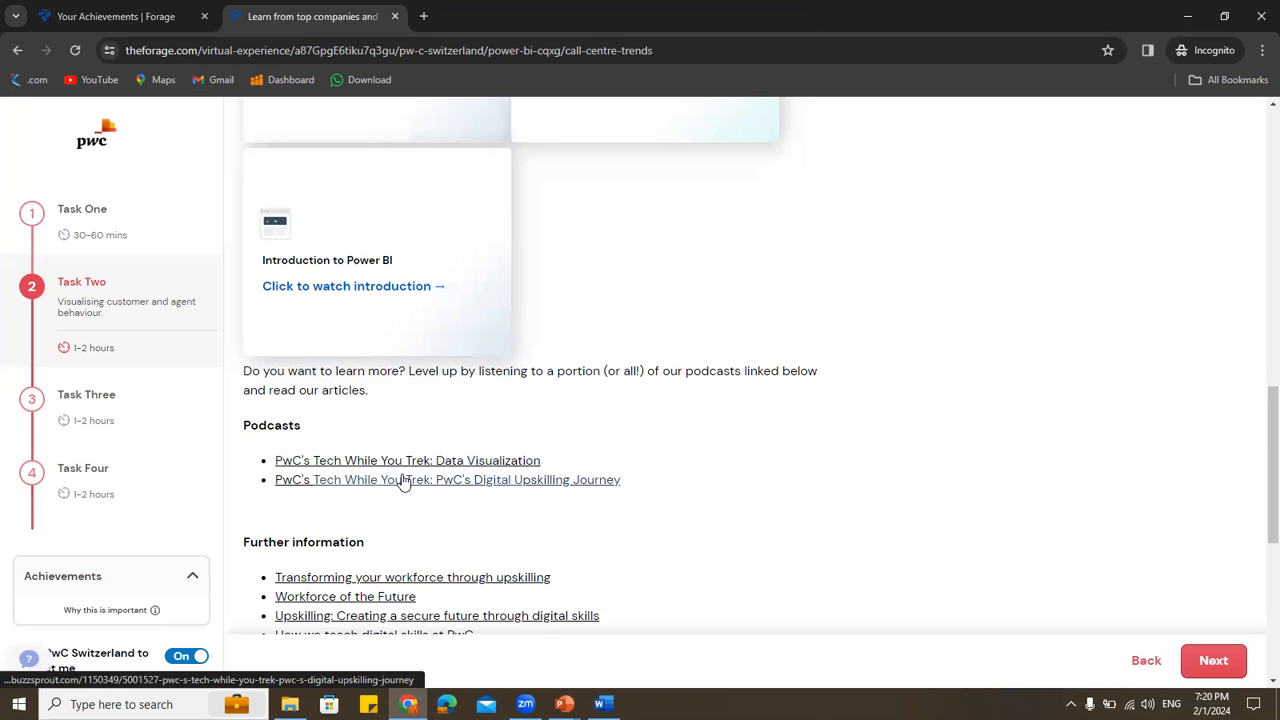
scroll(400, 490, "down", 2)
scroll(536, 430, "down", 1)
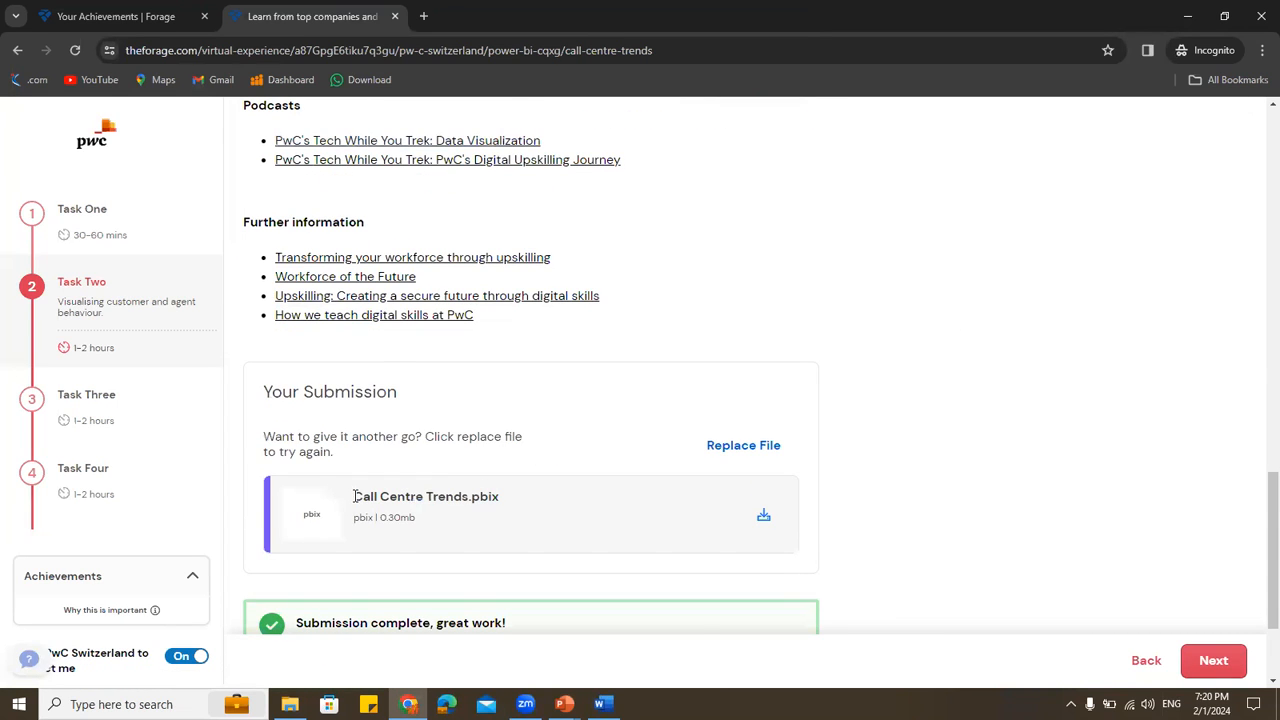
left_click_drag(355, 496, 507, 506)
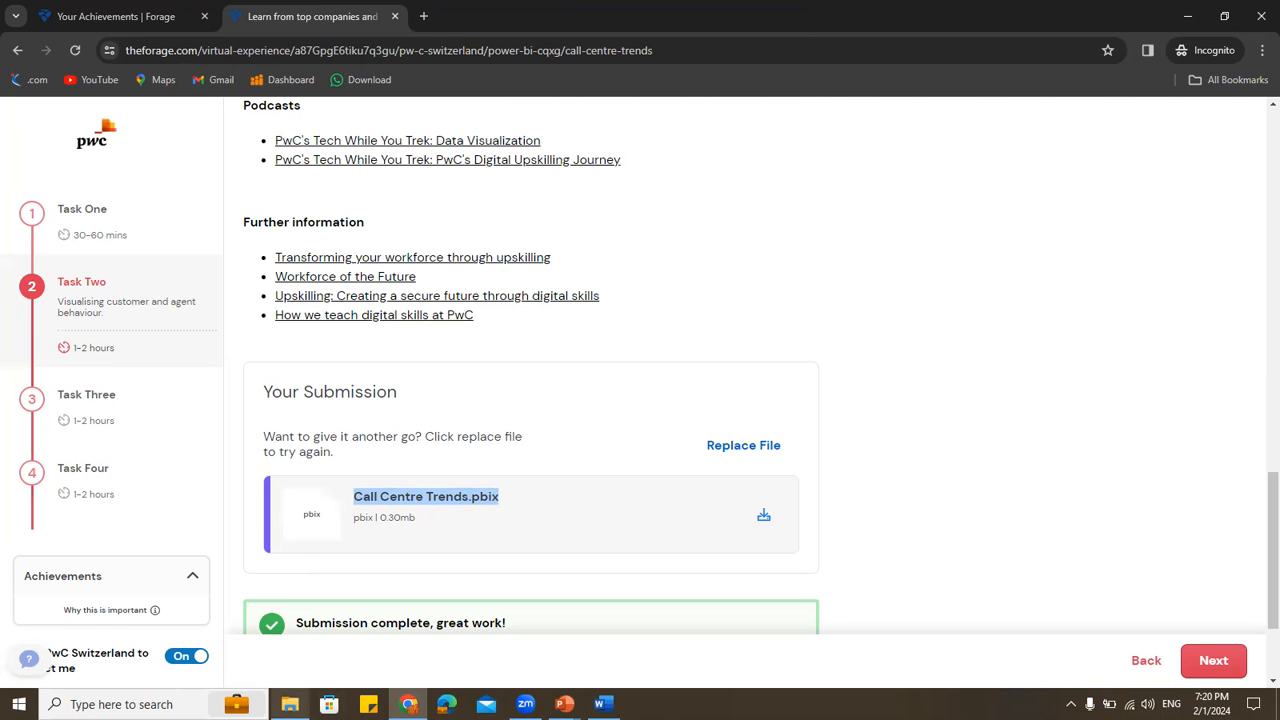
Switch to File Explorer and open Call Center Trends Background Image.pptx from the Designs folder under For Students
key("alt+Tab")
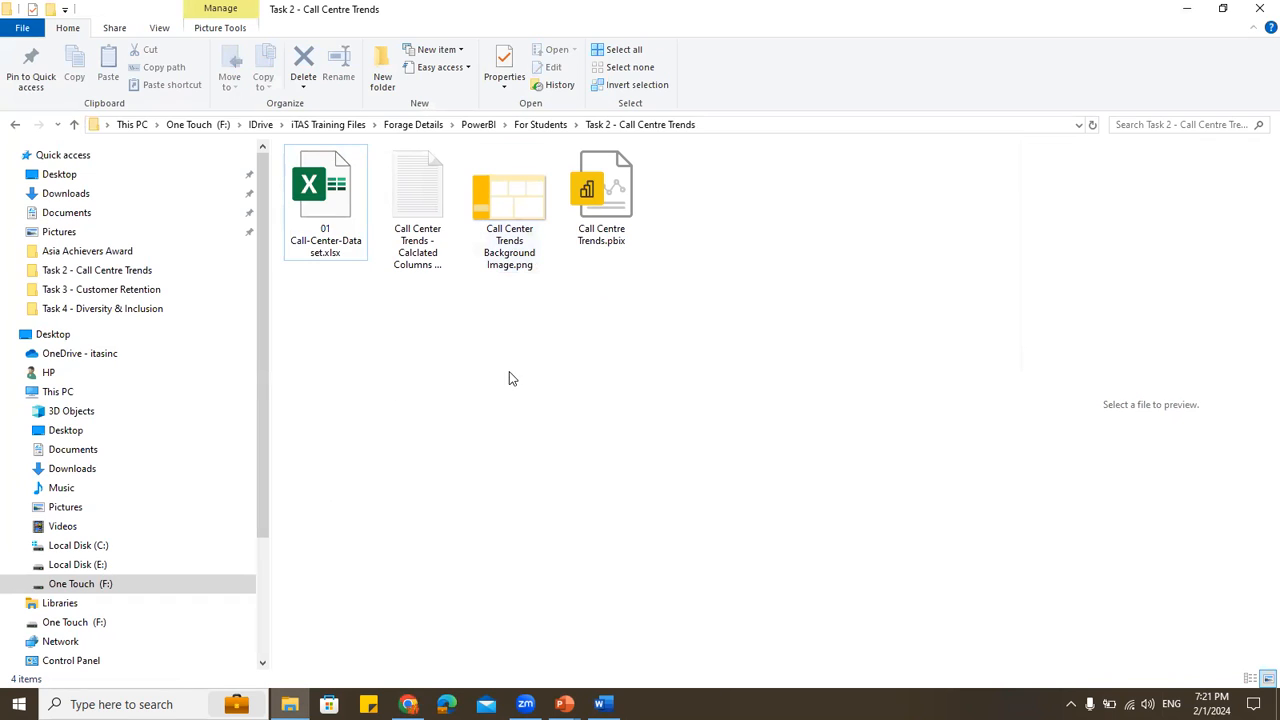
left_click(540, 125)
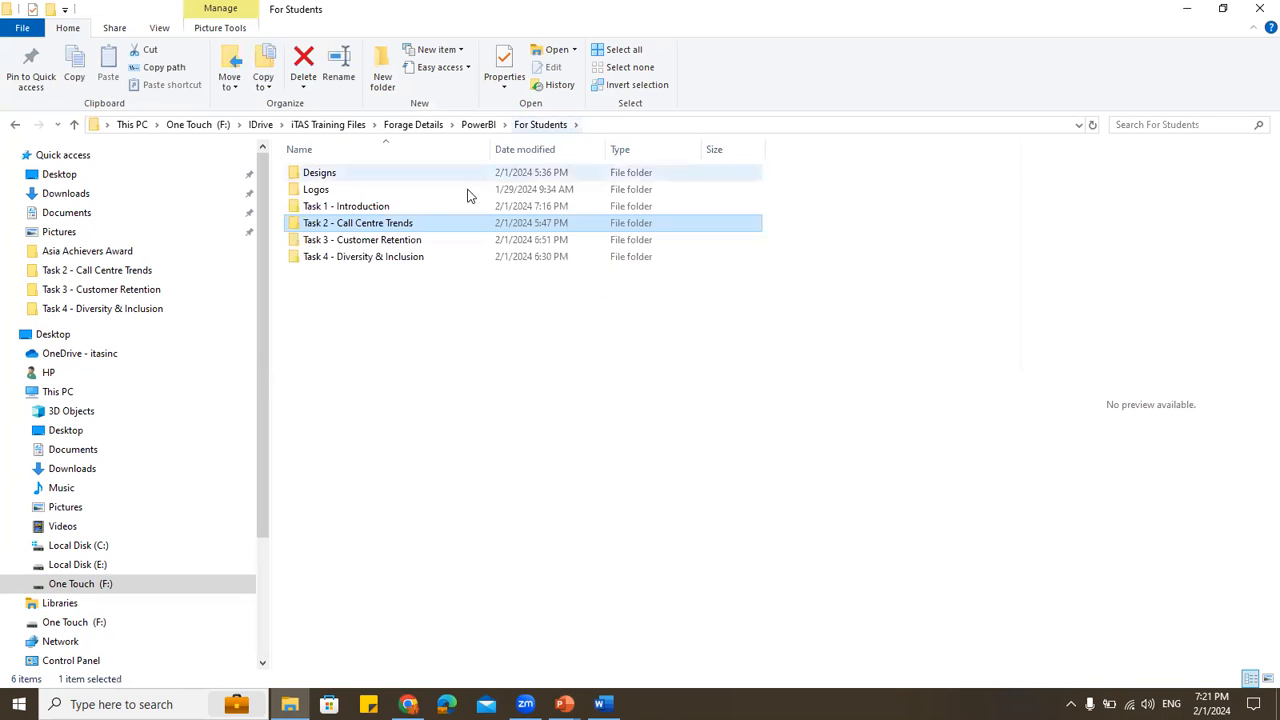
double_click(358, 180)
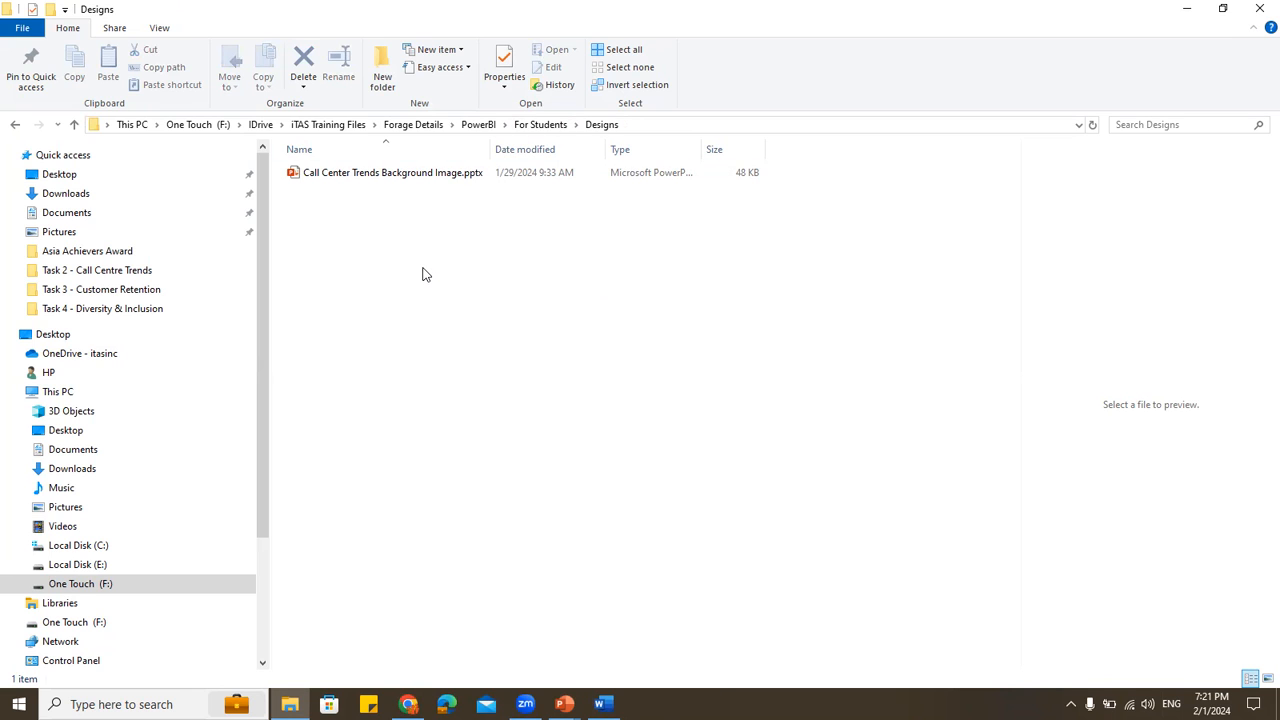
left_click(403, 174)
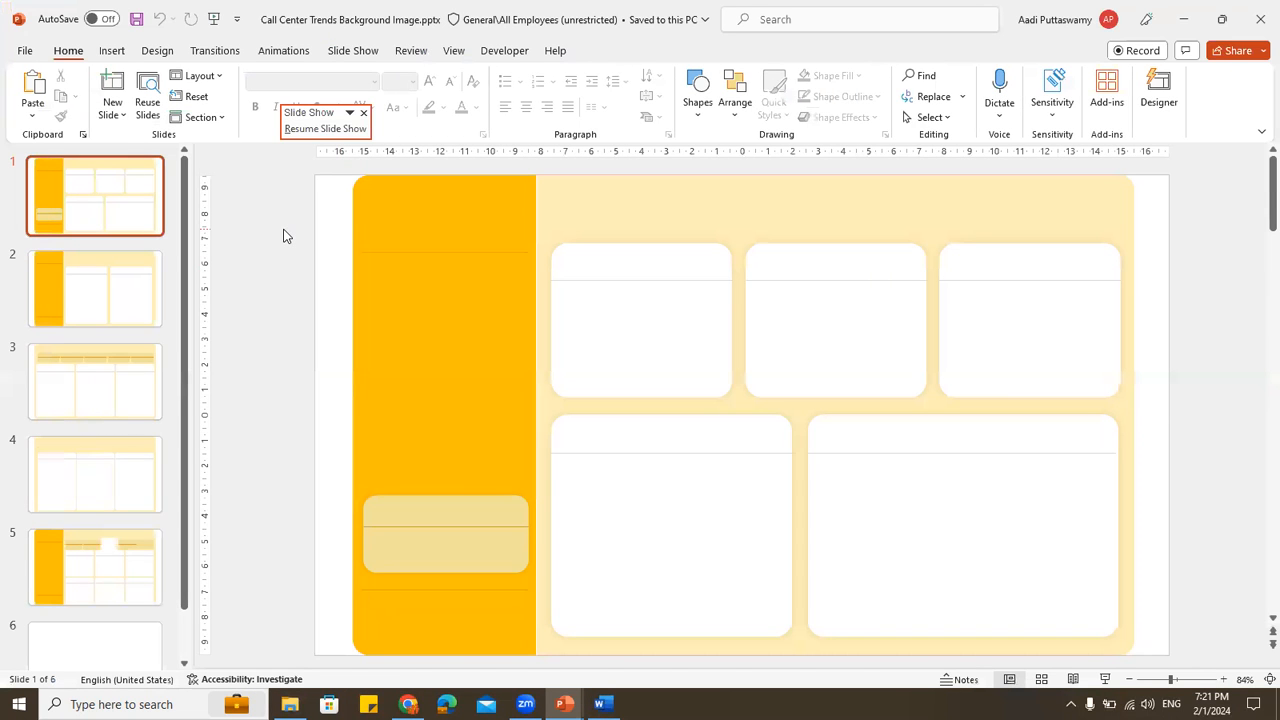
Look through the dashboard background layouts on the presentation's slides and minimize PowerPoint
scroll(283, 235, "down", 3)
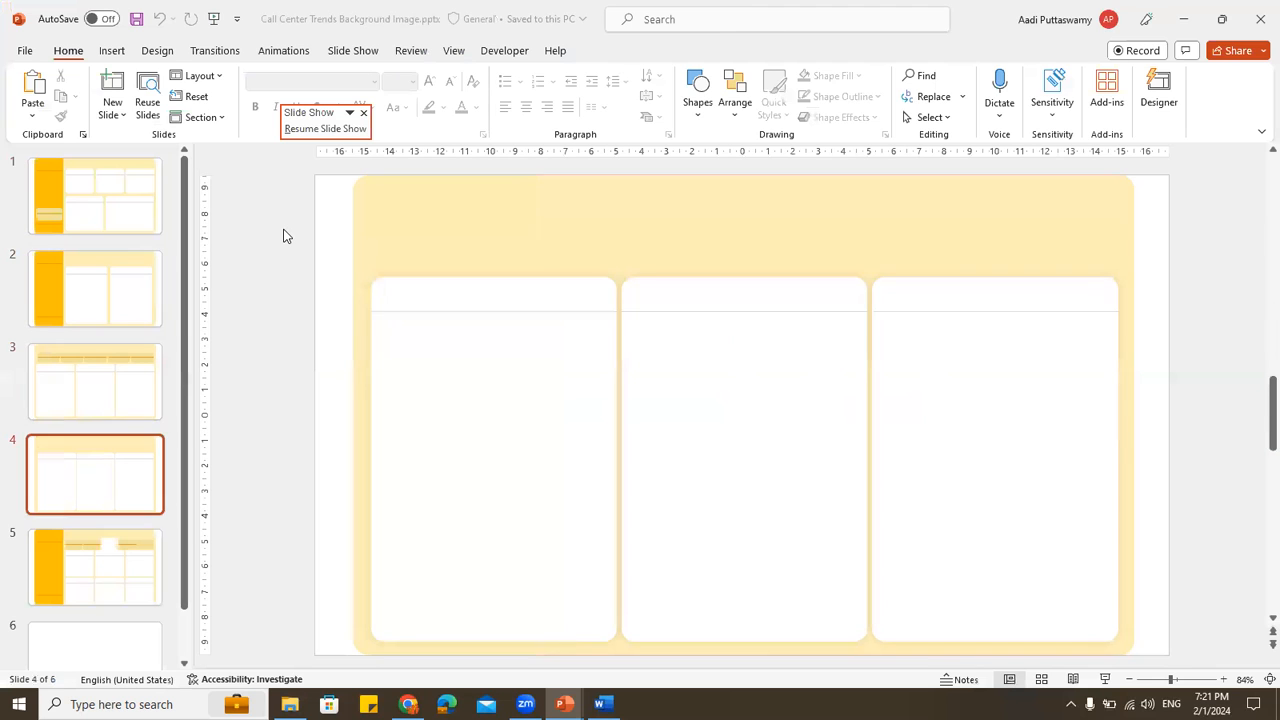
scroll(283, 235, "down", 2)
scroll(283, 235, "up", 5)
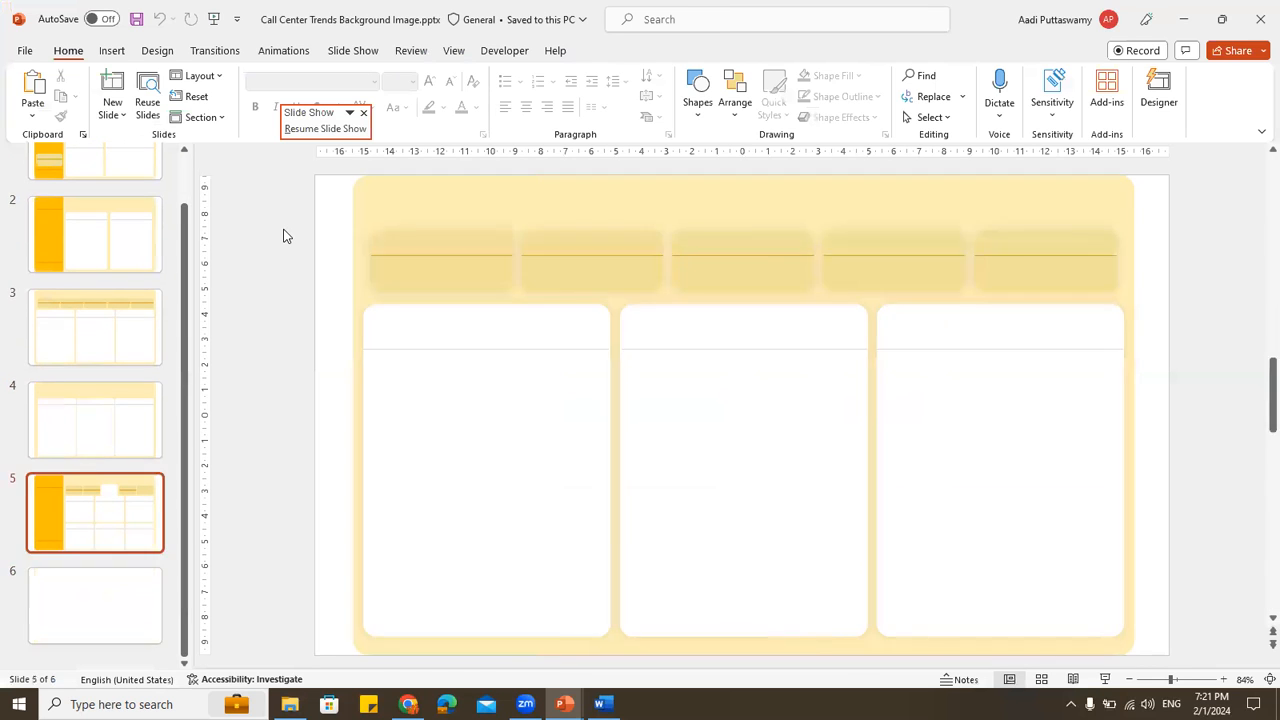
key("Down")
key("Down")
key("Down")
key("Down")
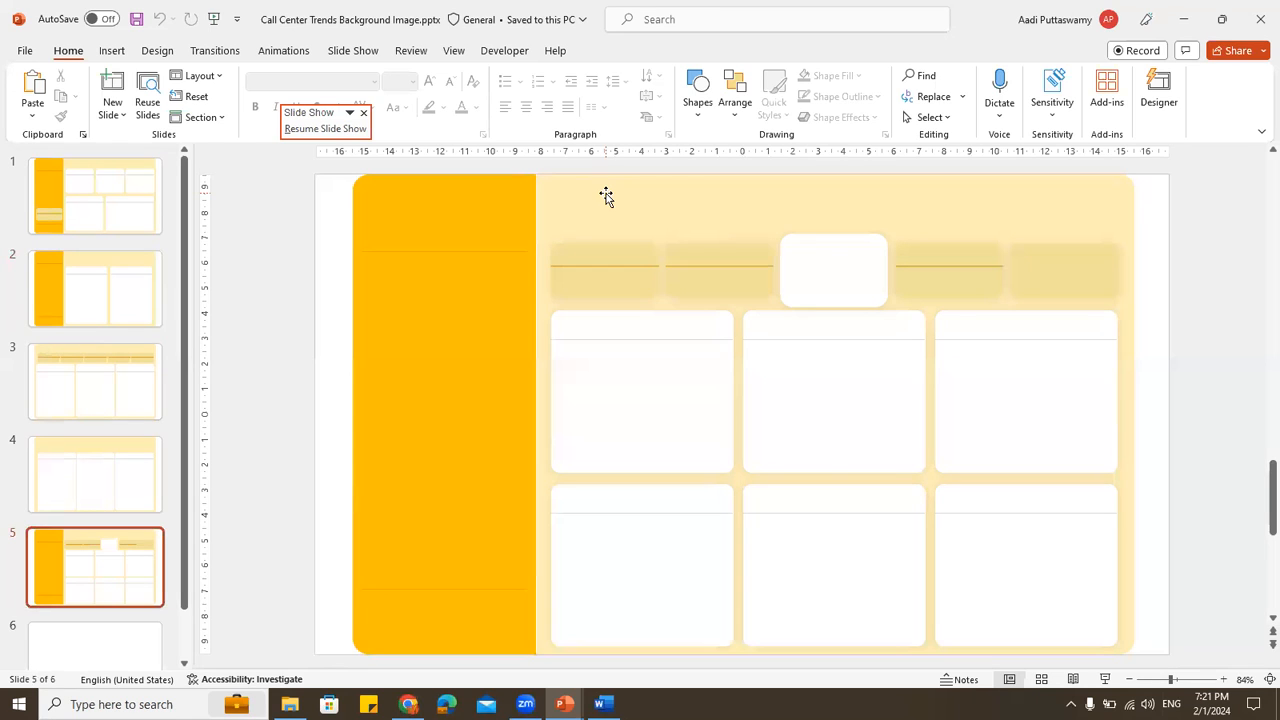
left_click(1184, 20)
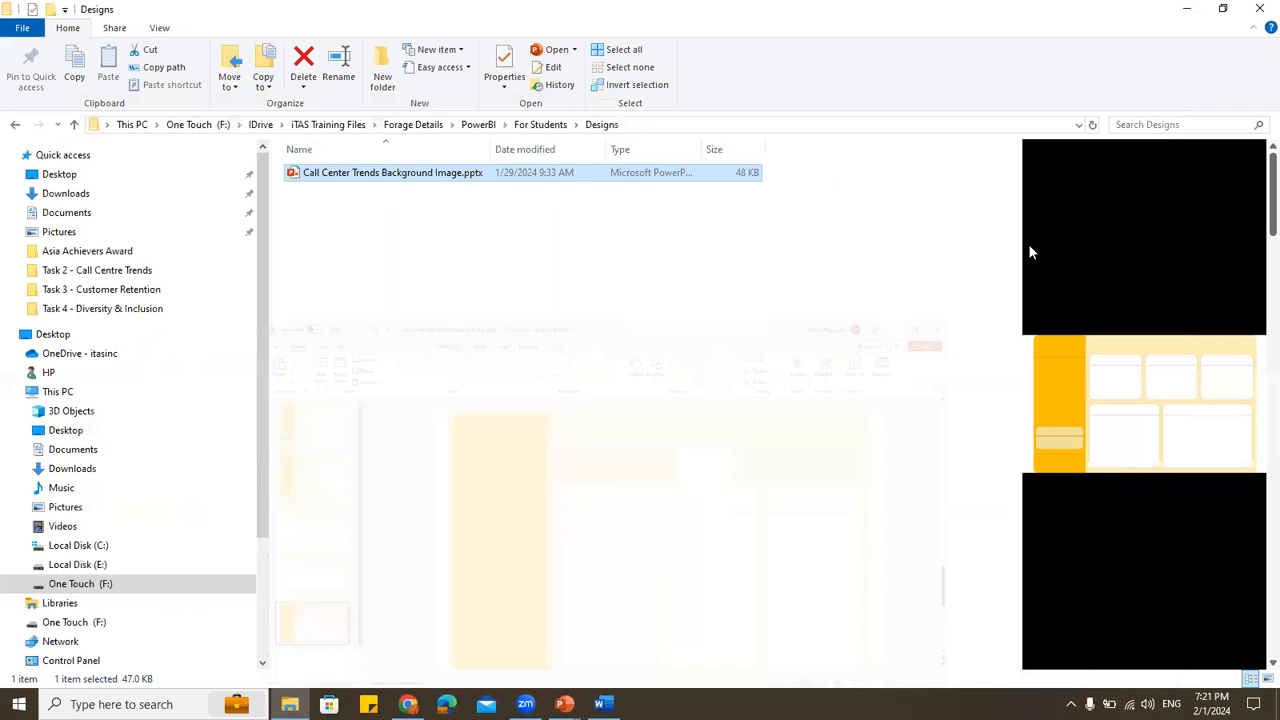
left_click(565, 704)
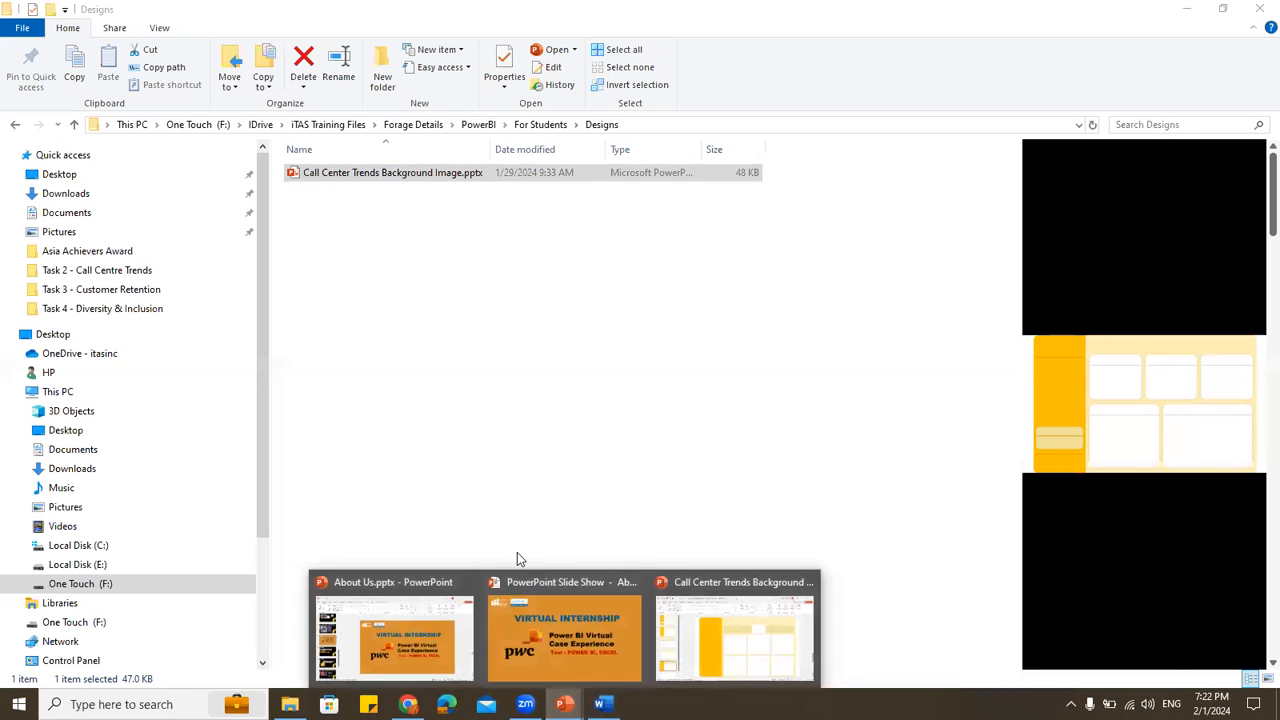
left_click(712, 667)
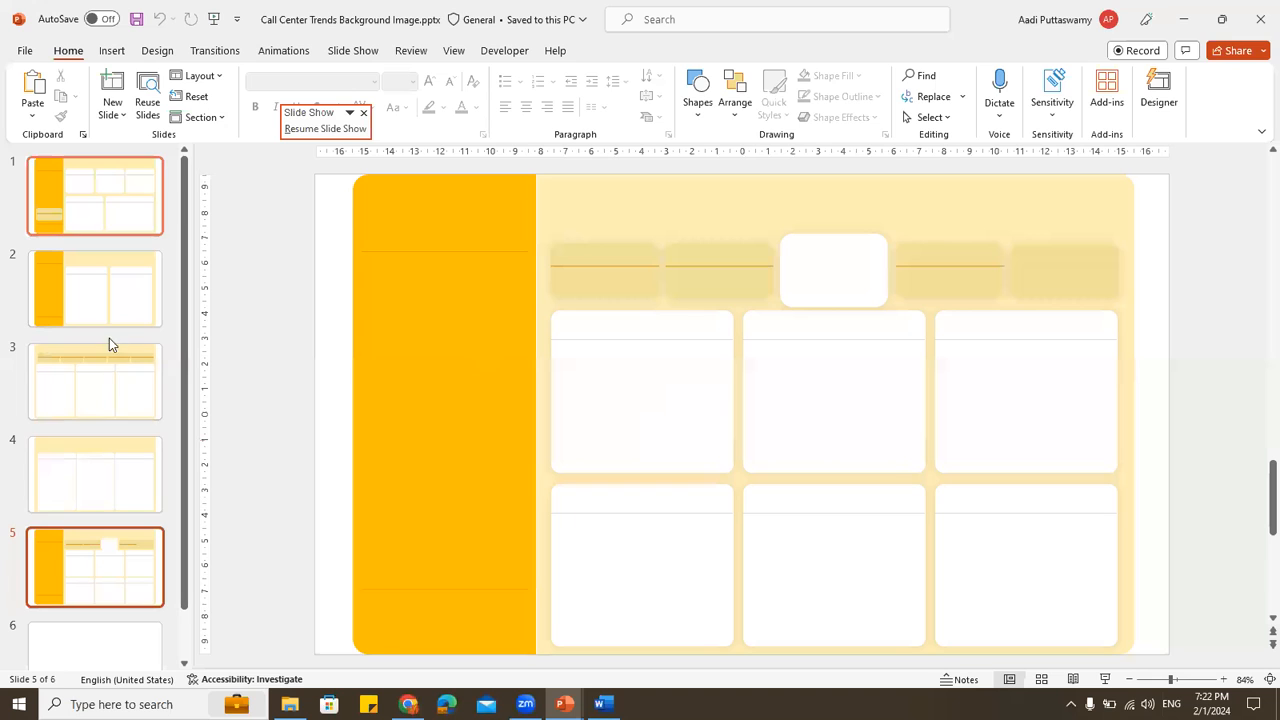
left_click(1188, 22)
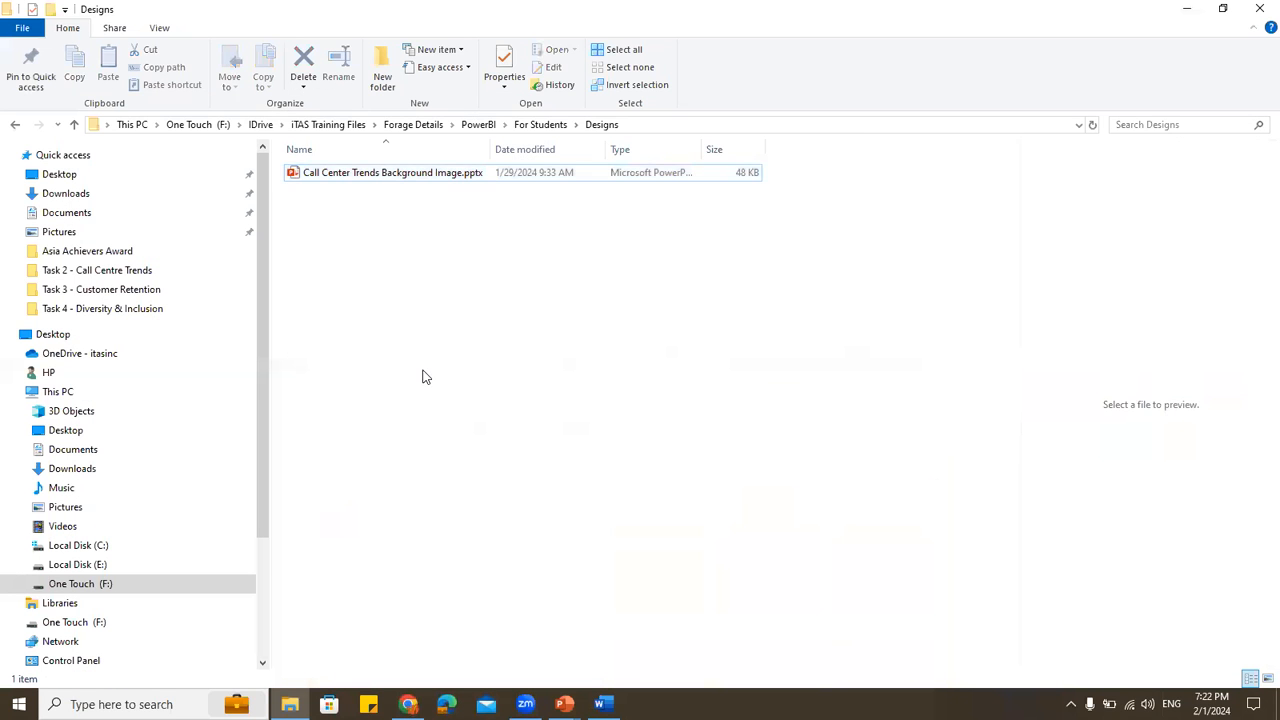
Return to the Task 2 - Call Centre Trends folder, view Call Center Trends Background Image.png and close it
left_click(538, 124)
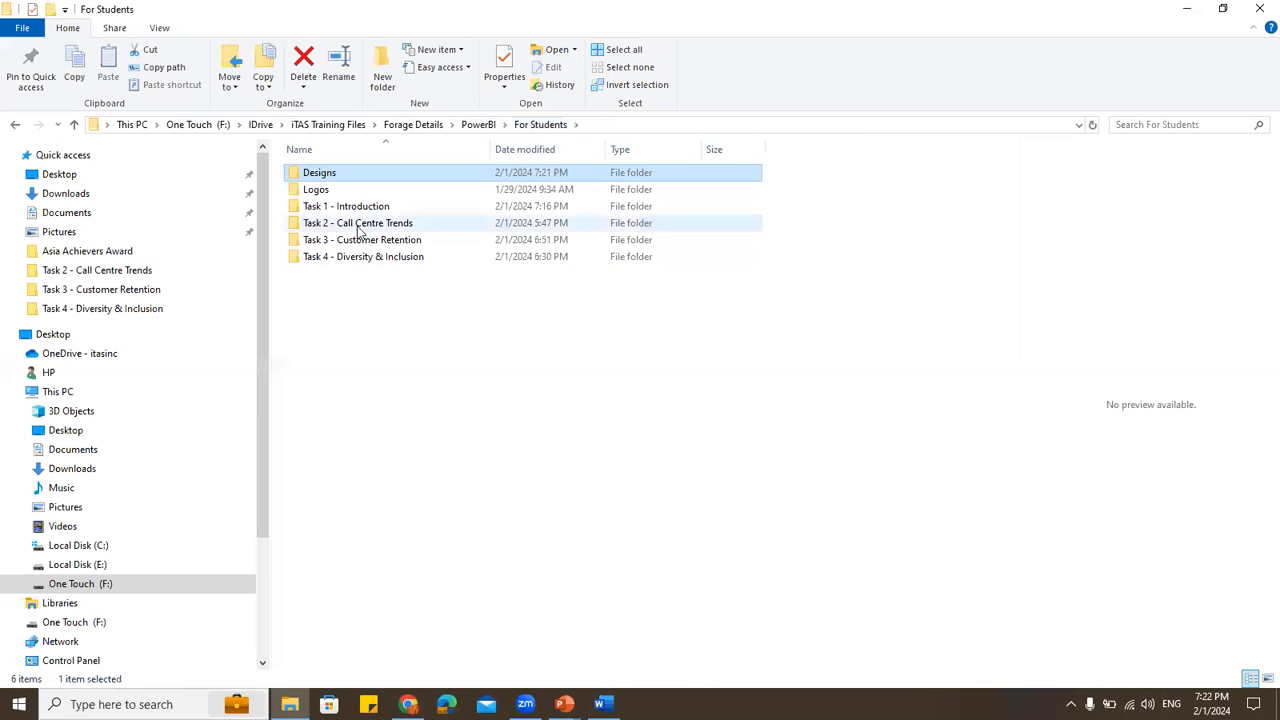
left_click(360, 224)
key("Return")
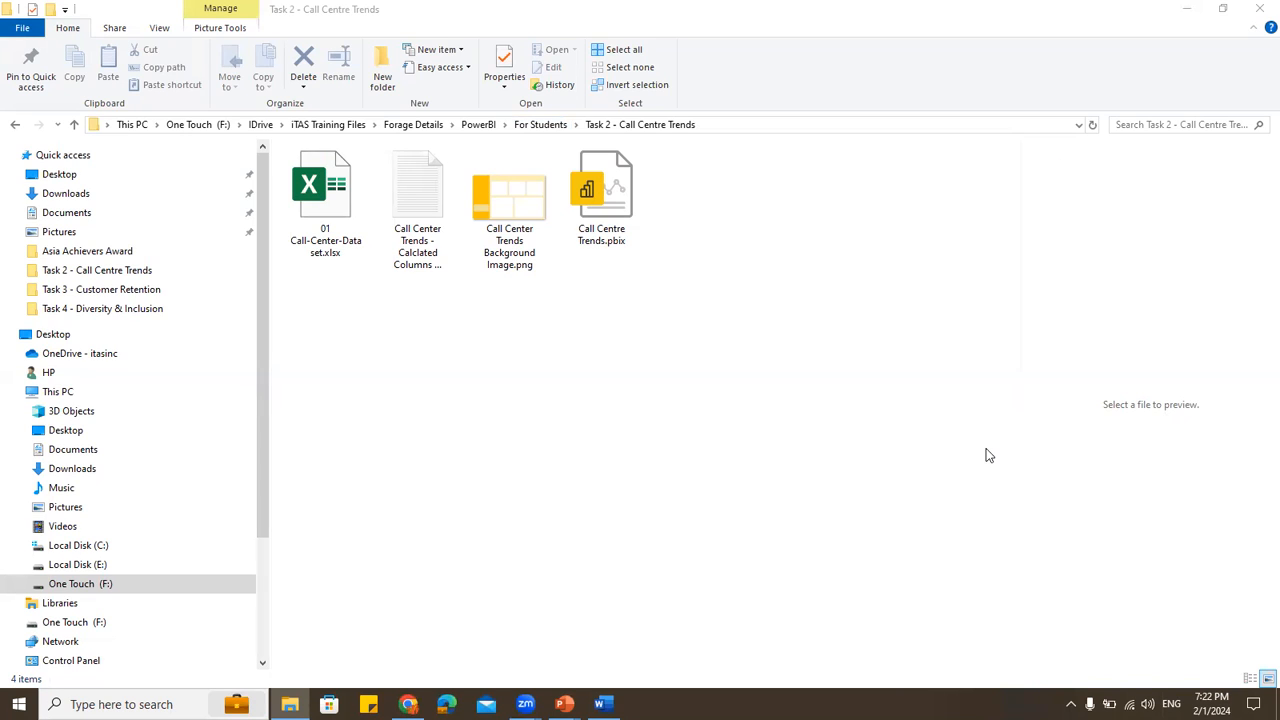
left_click(564, 381)
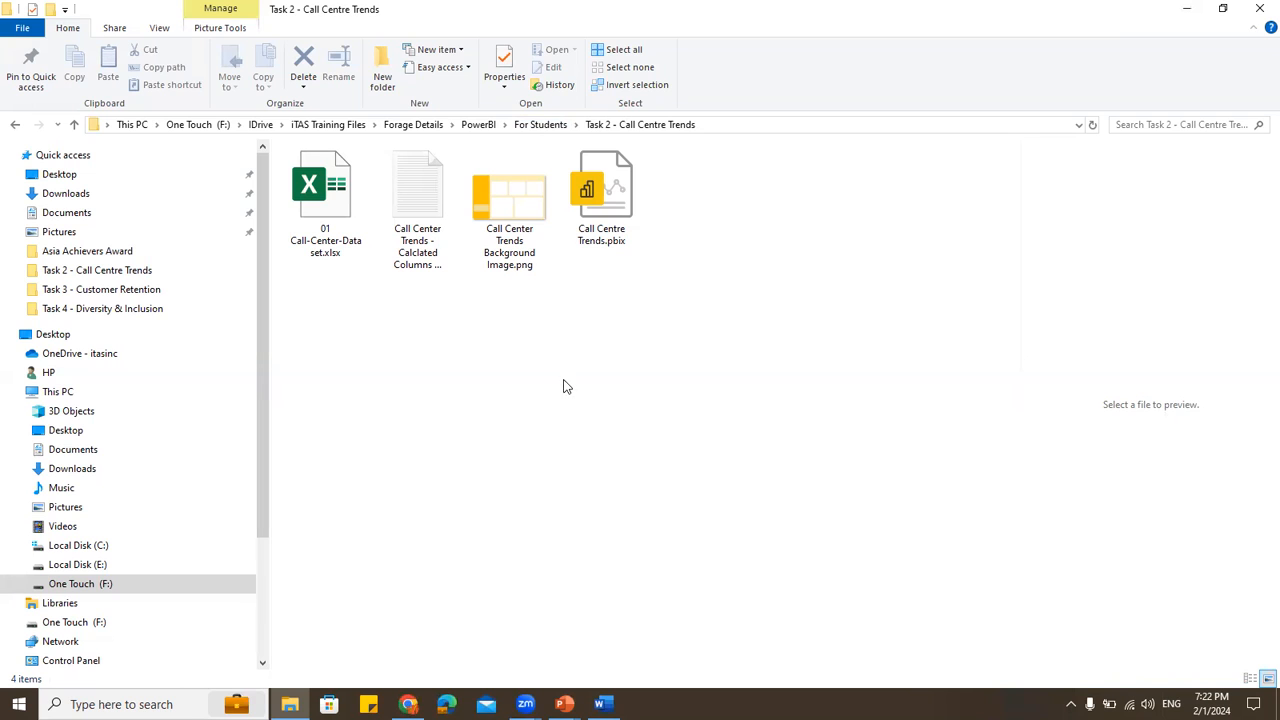
left_click(515, 215)
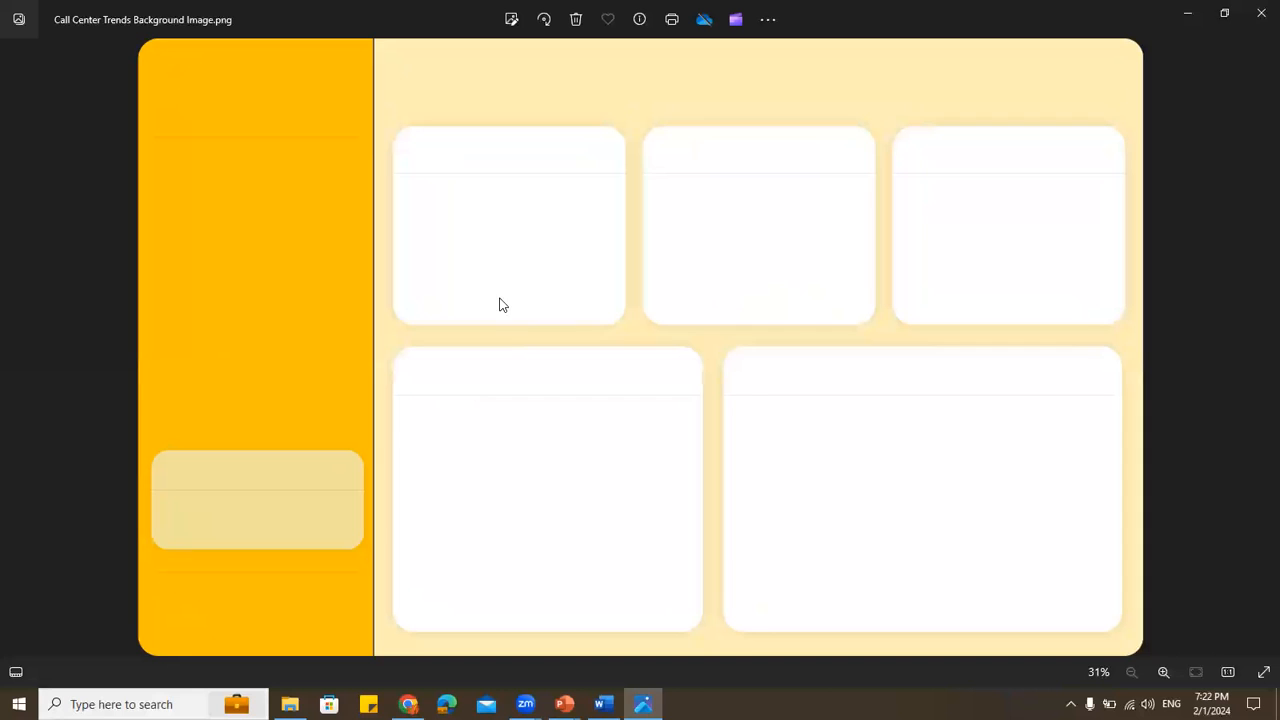
left_click(1261, 12)
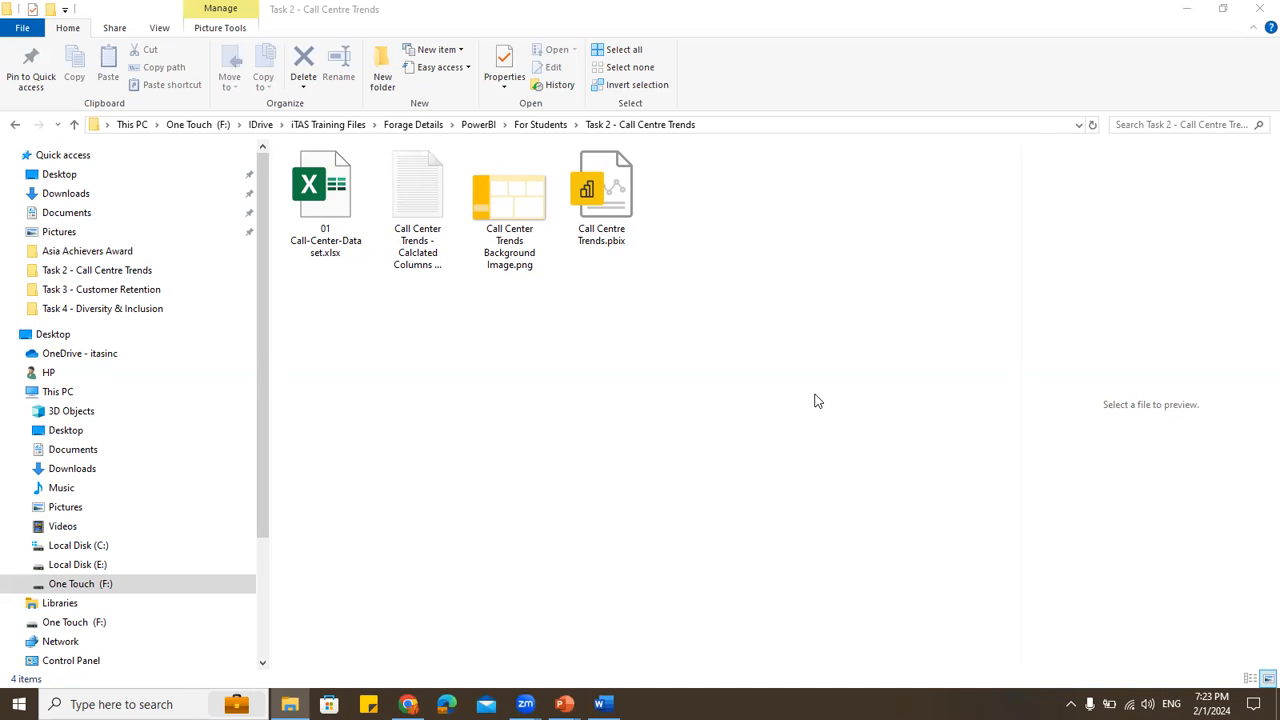
Open 01 Call-Center-Dataset.xlsx from the Task 2 folder in Excel
left_click(656, 373)
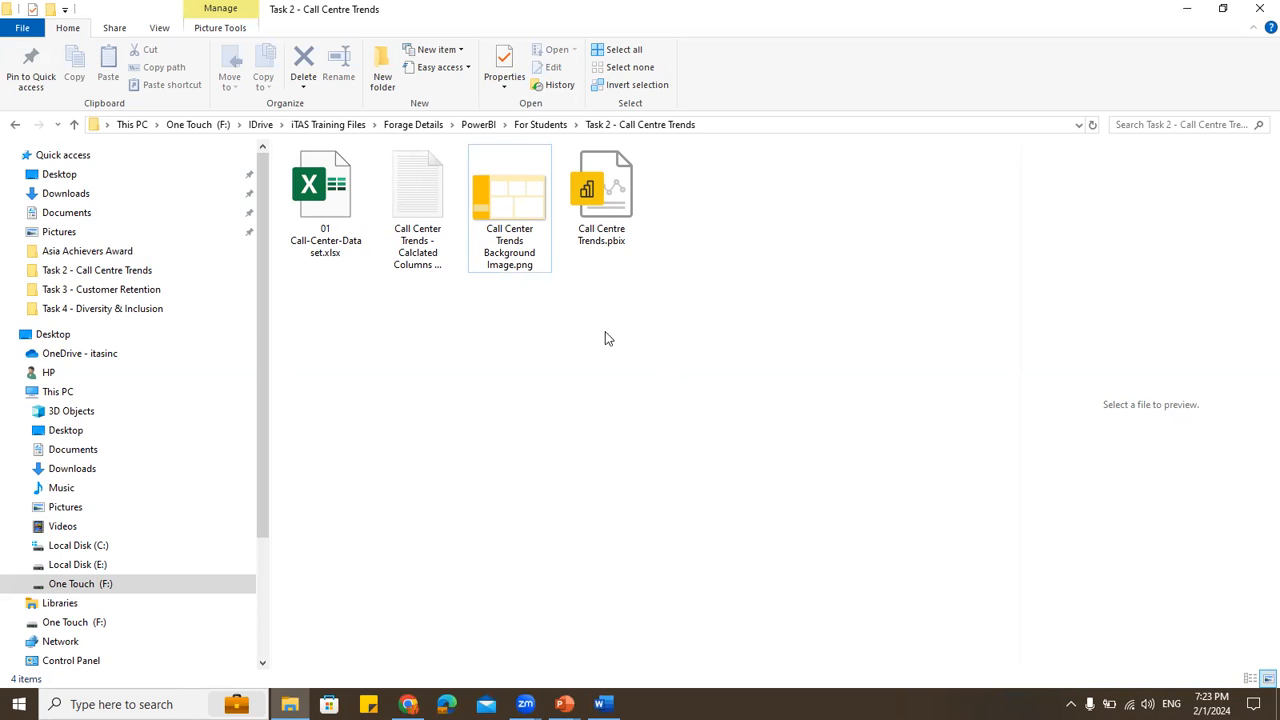
right_click(486, 366)
left_click(549, 426)
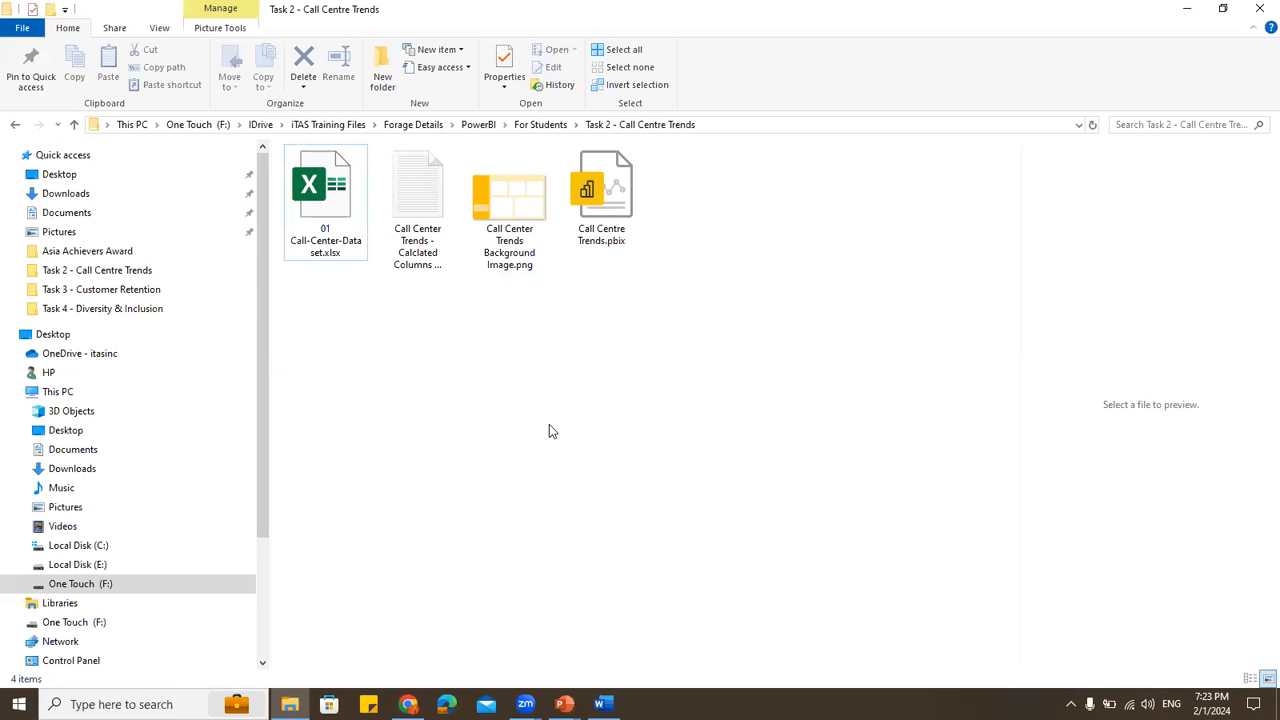
double_click(358, 232)
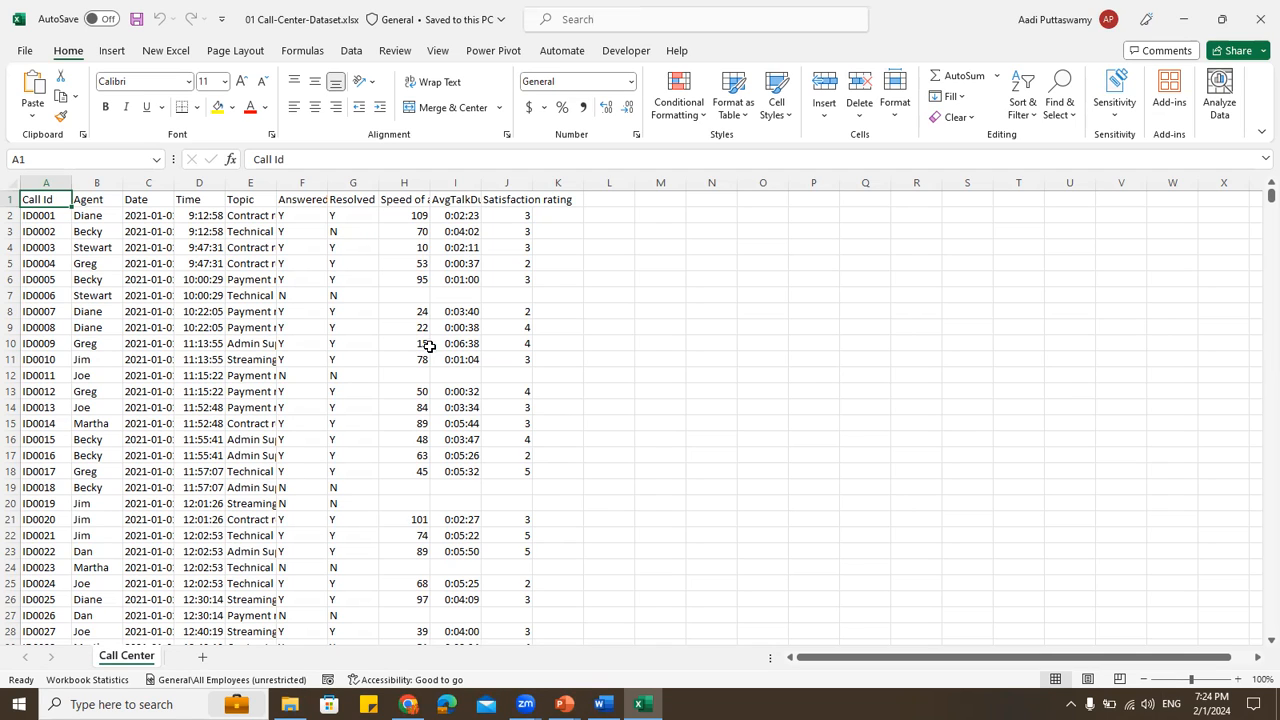
Examine the Call Center sheet's records and its headers from Call Id to Satisfaction rating, and minimize the workbook
left_click(305, 231)
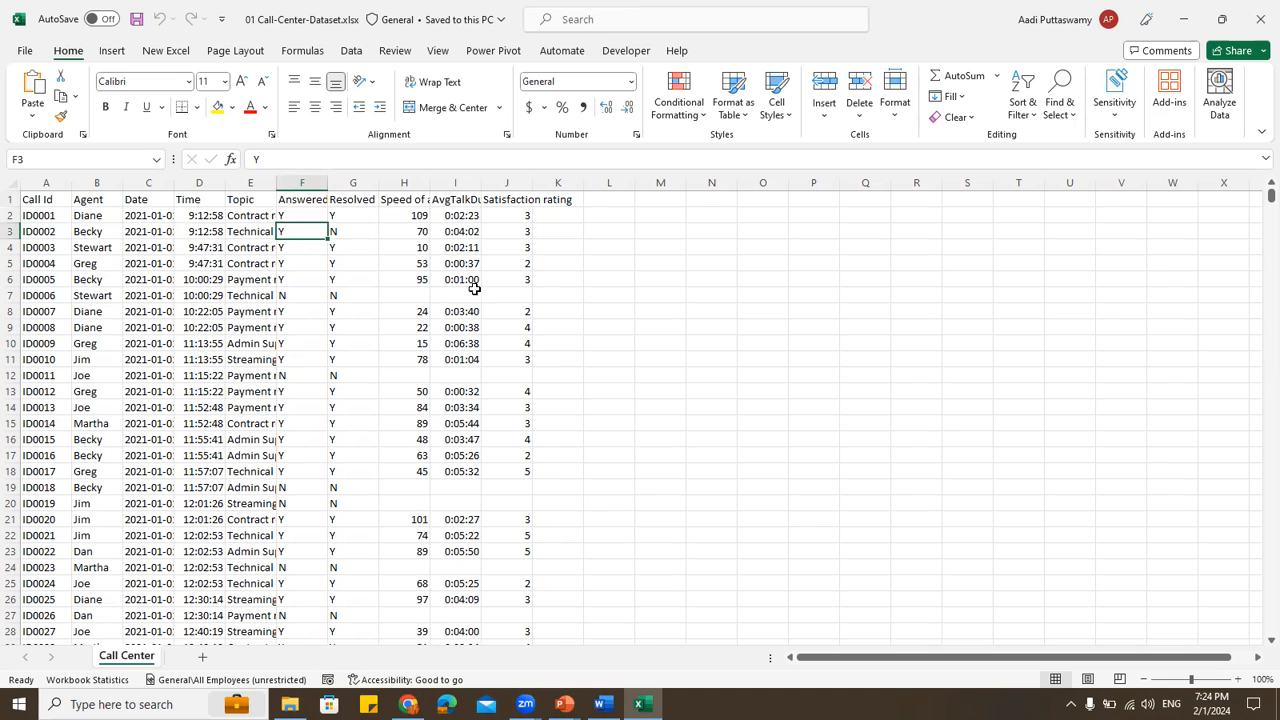
left_click(108, 243)
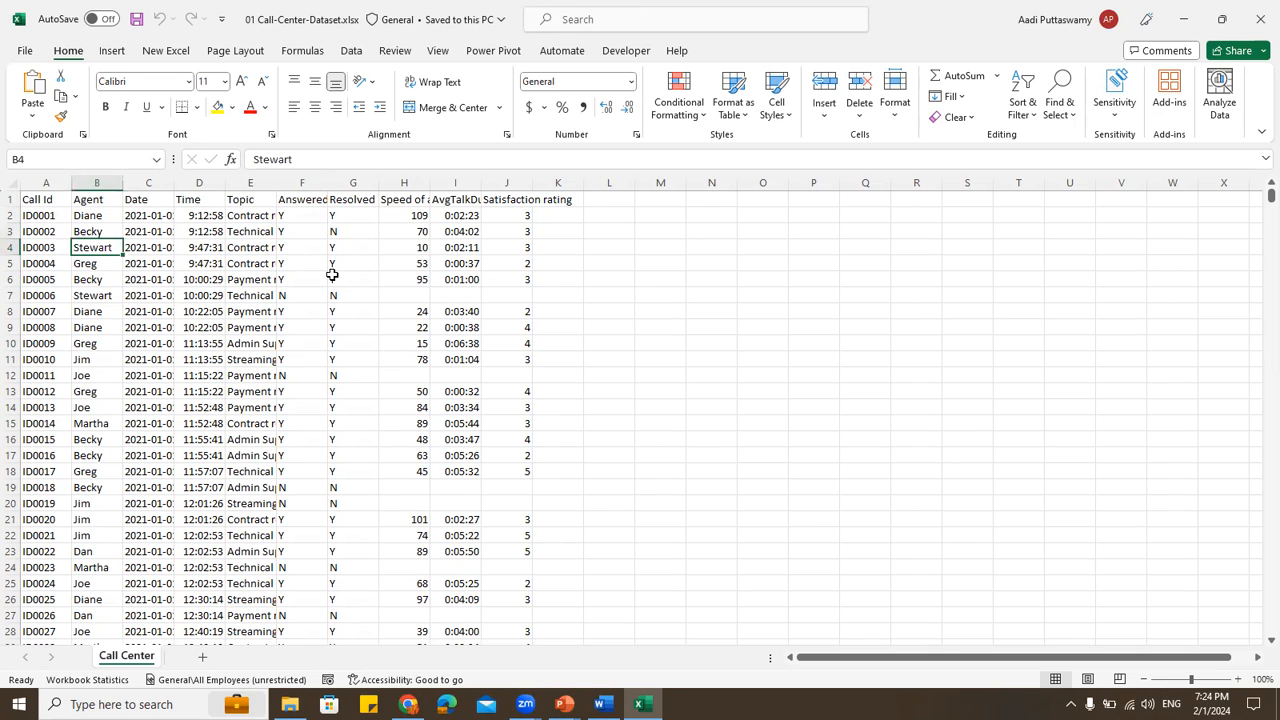
left_click_drag(40, 200, 520, 200)
left_click(445, 265)
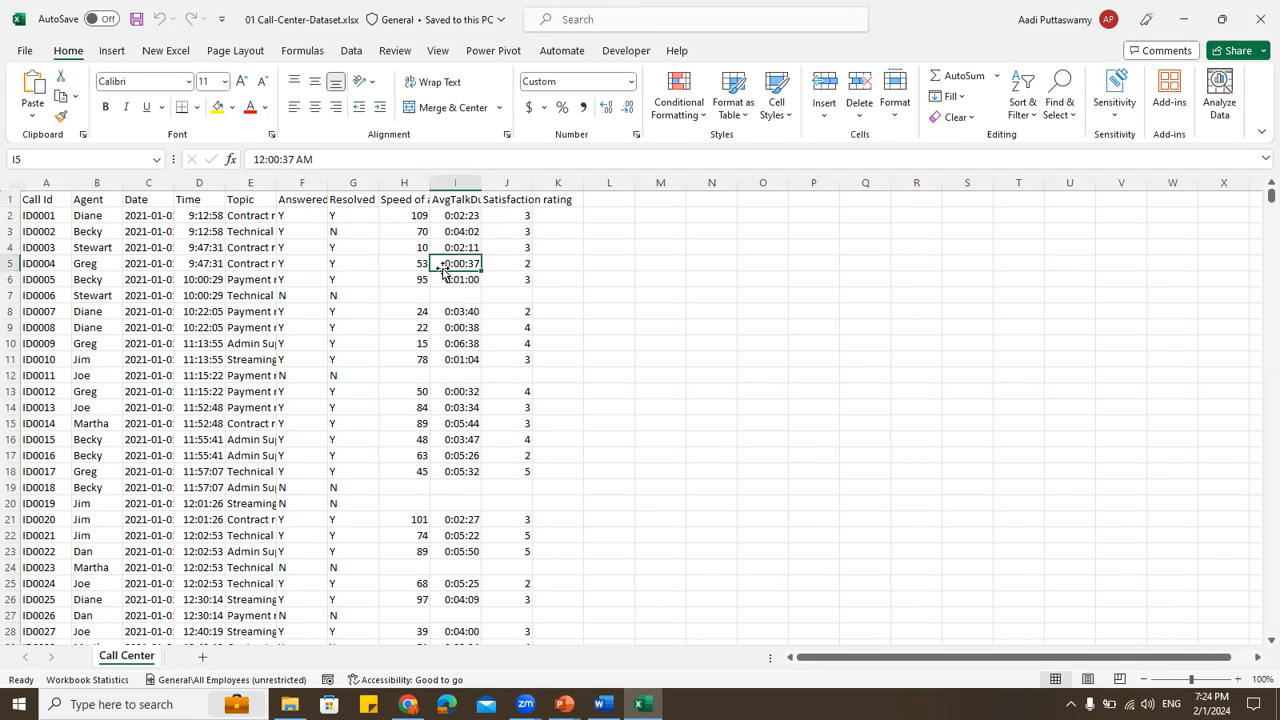
left_click(1183, 19)
Open Call Centre Trends.pbix in Power BI Desktop, inspect the monthly calls chart and expand the Call Center table's fields
left_click(610, 224)
double_click(620, 230)
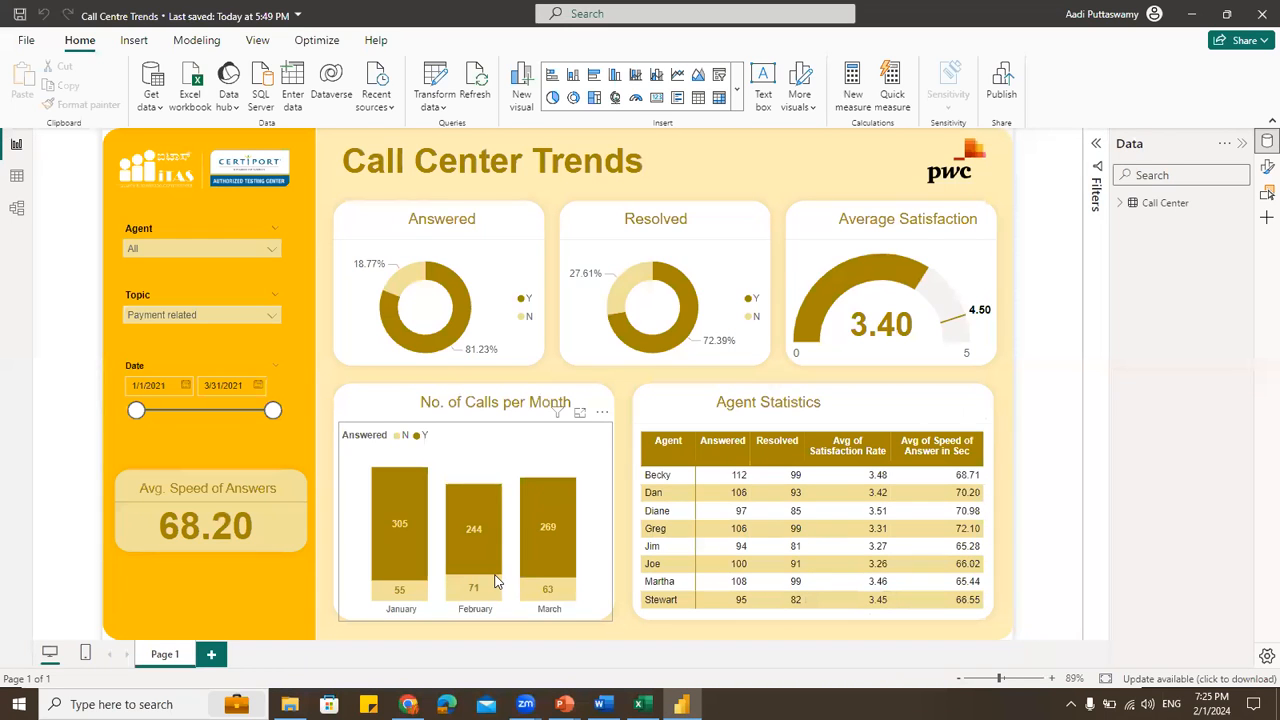
mouse_move(494, 582)
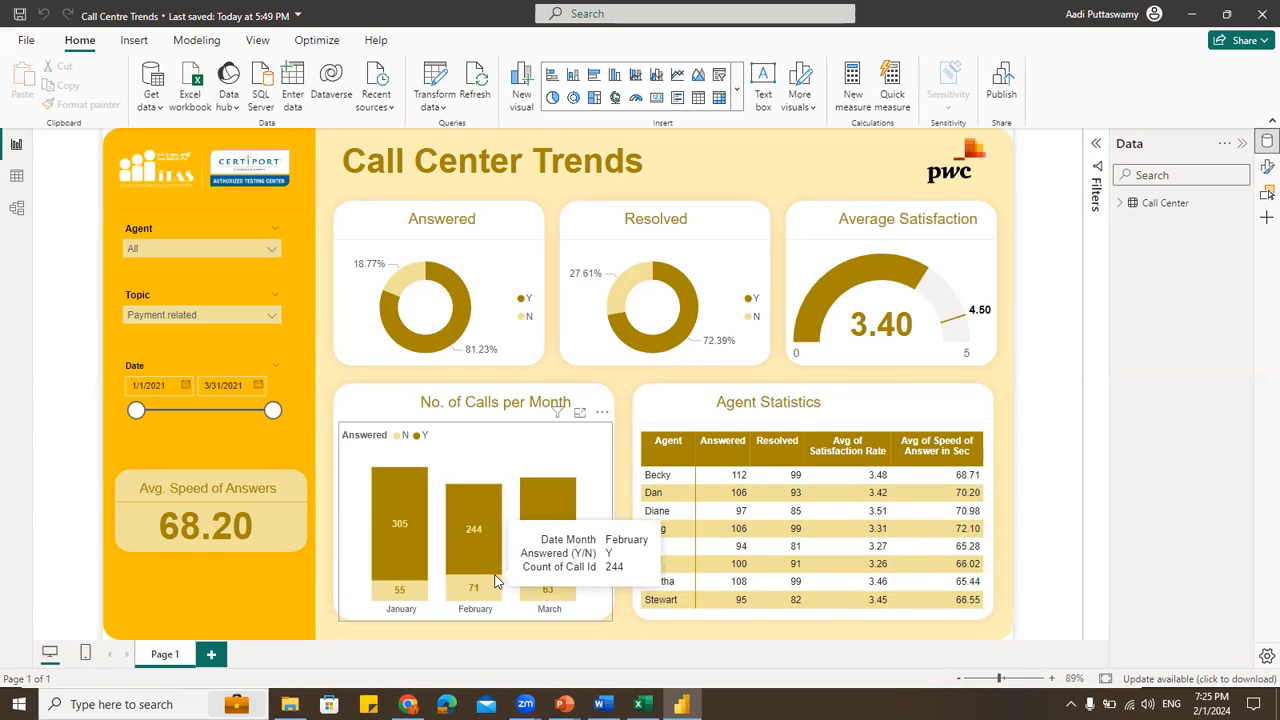
left_click(1121, 203)
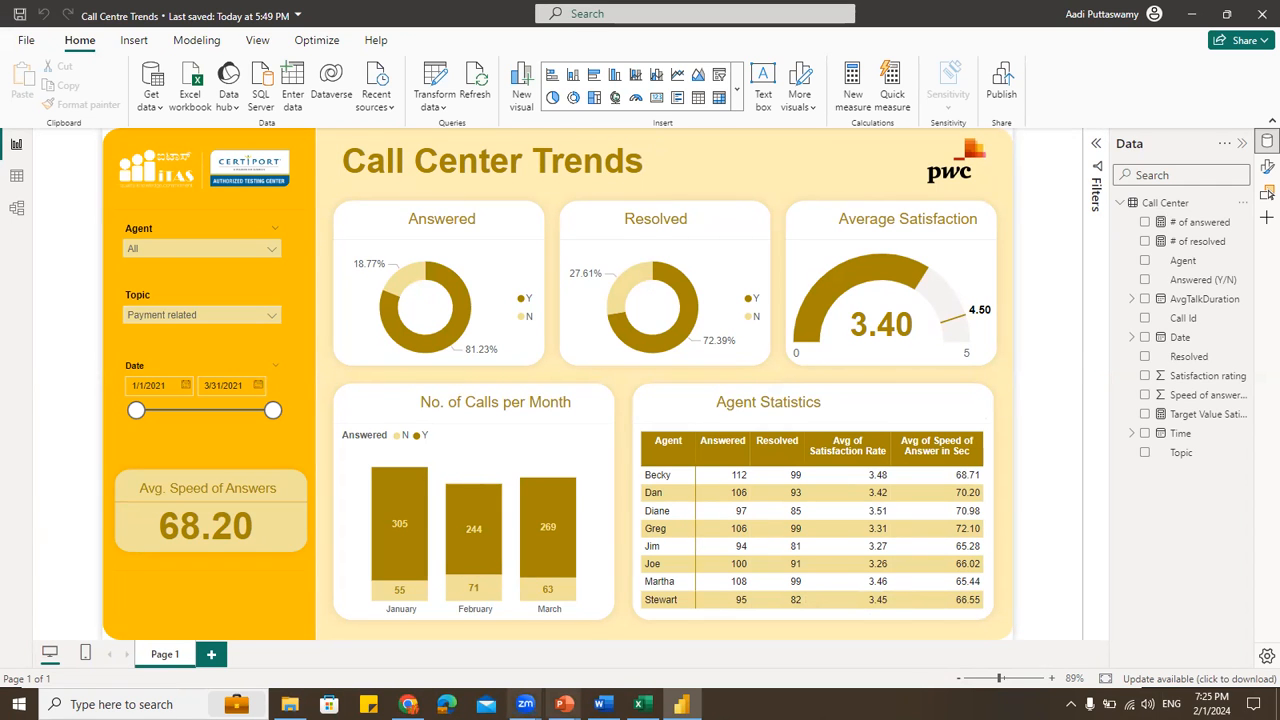
Switch to the Excel dataset, review the Call Center sheet's header row from Call Id to Satisfaction rating, and return to Power BI
left_click(643, 704)
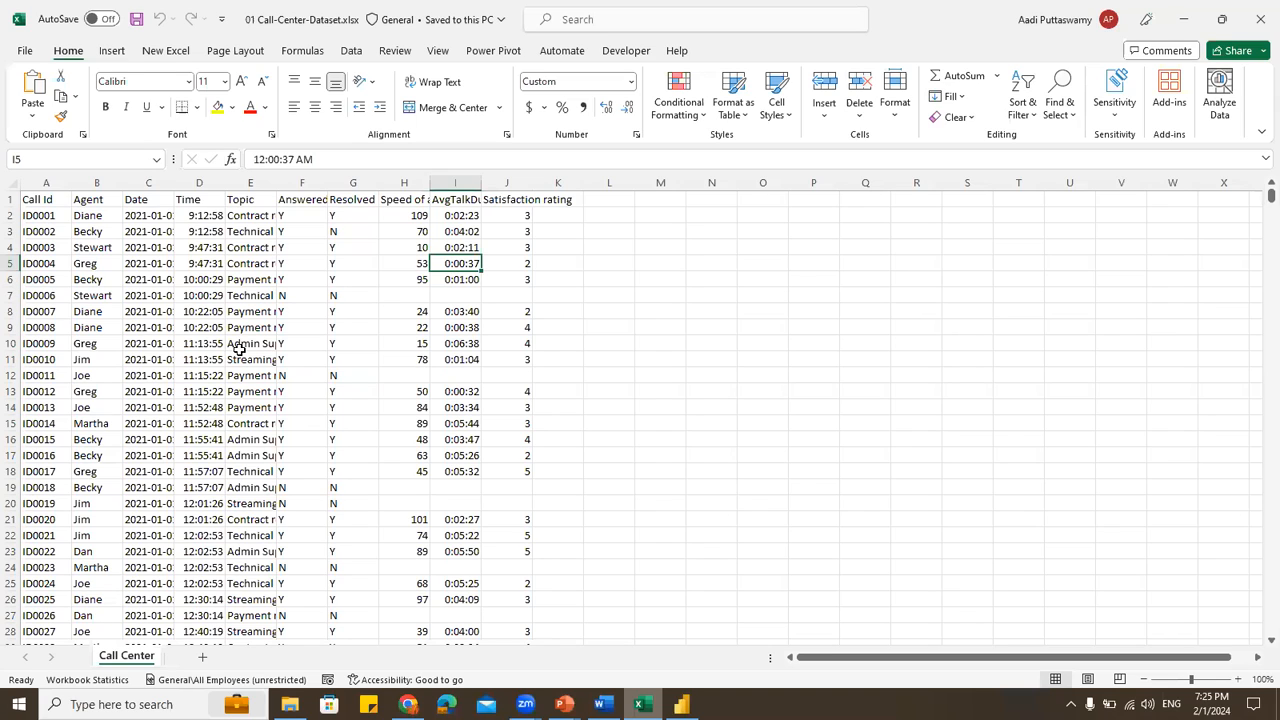
left_click(60, 200)
left_click(105, 203)
left_click(143, 204)
left_click(535, 201)
left_click_drag(535, 201, 29, 201)
key("alt+Tab")
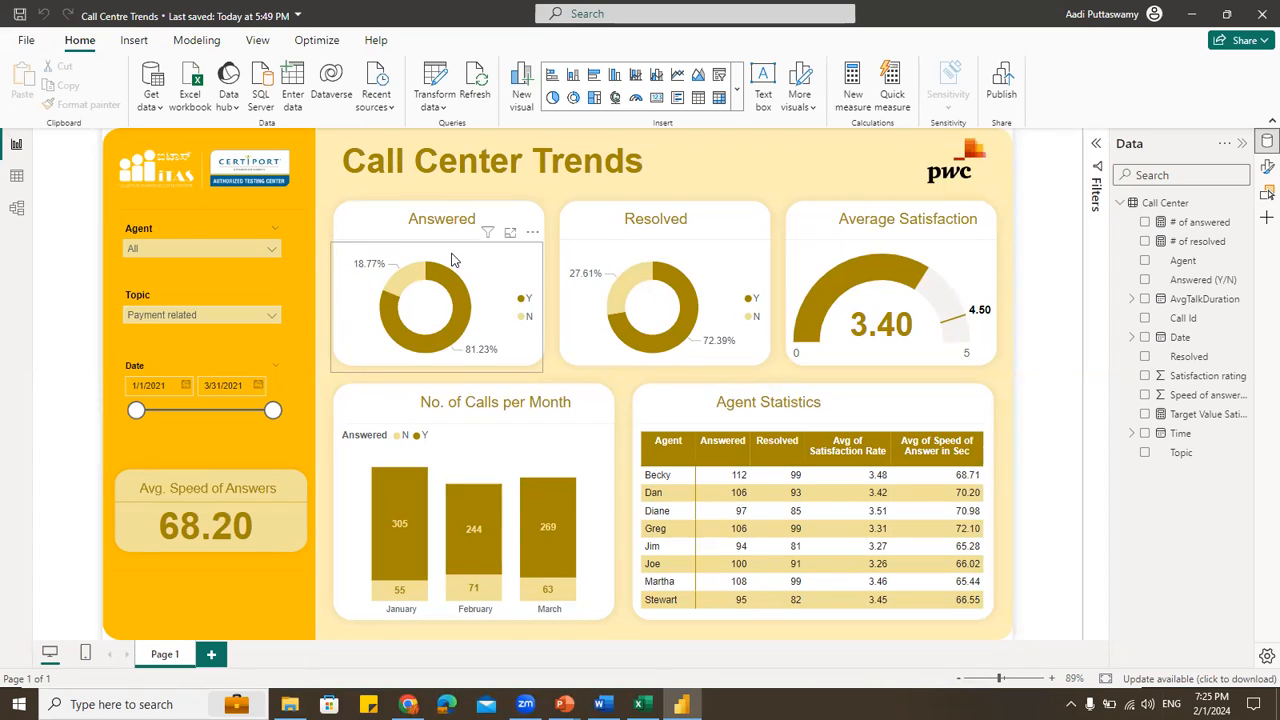
Inspect the Answered donut chart's legend and value fields, including the aggregation options for Count of Answered (Y/N), and close the visual builder
left_click(451, 260)
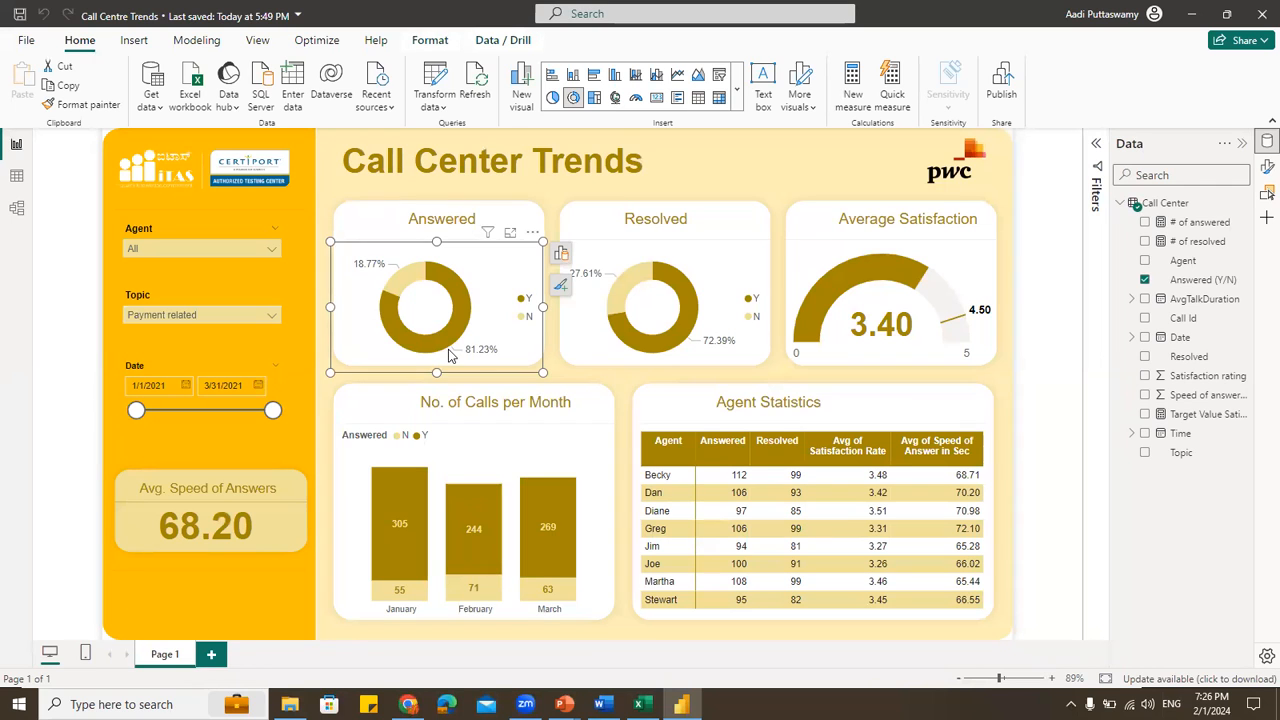
left_click(561, 258)
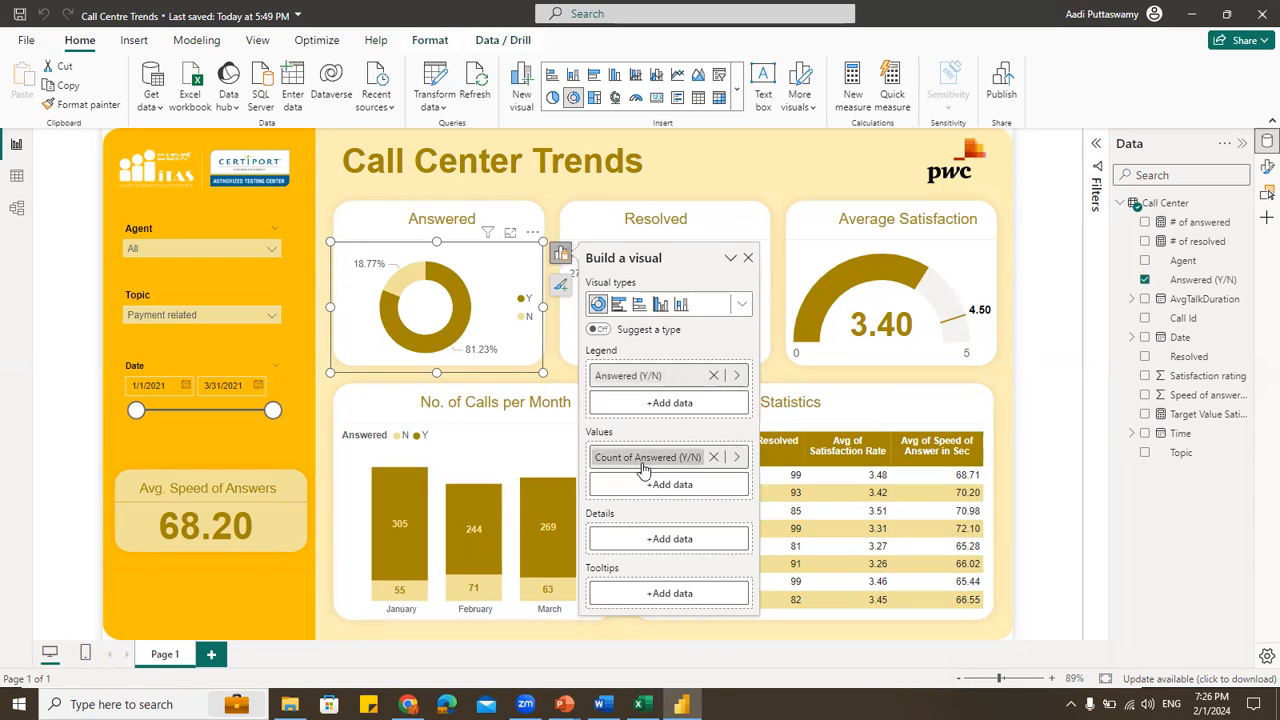
left_click(737, 458)
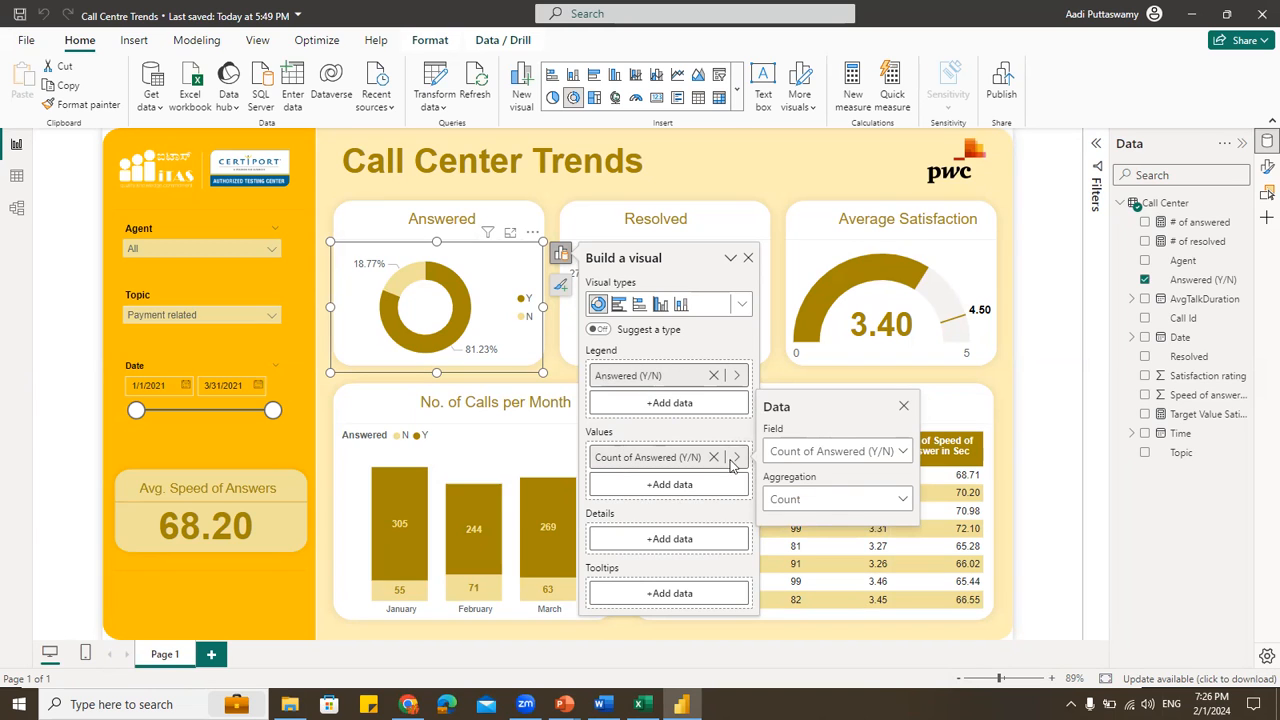
left_click(799, 508)
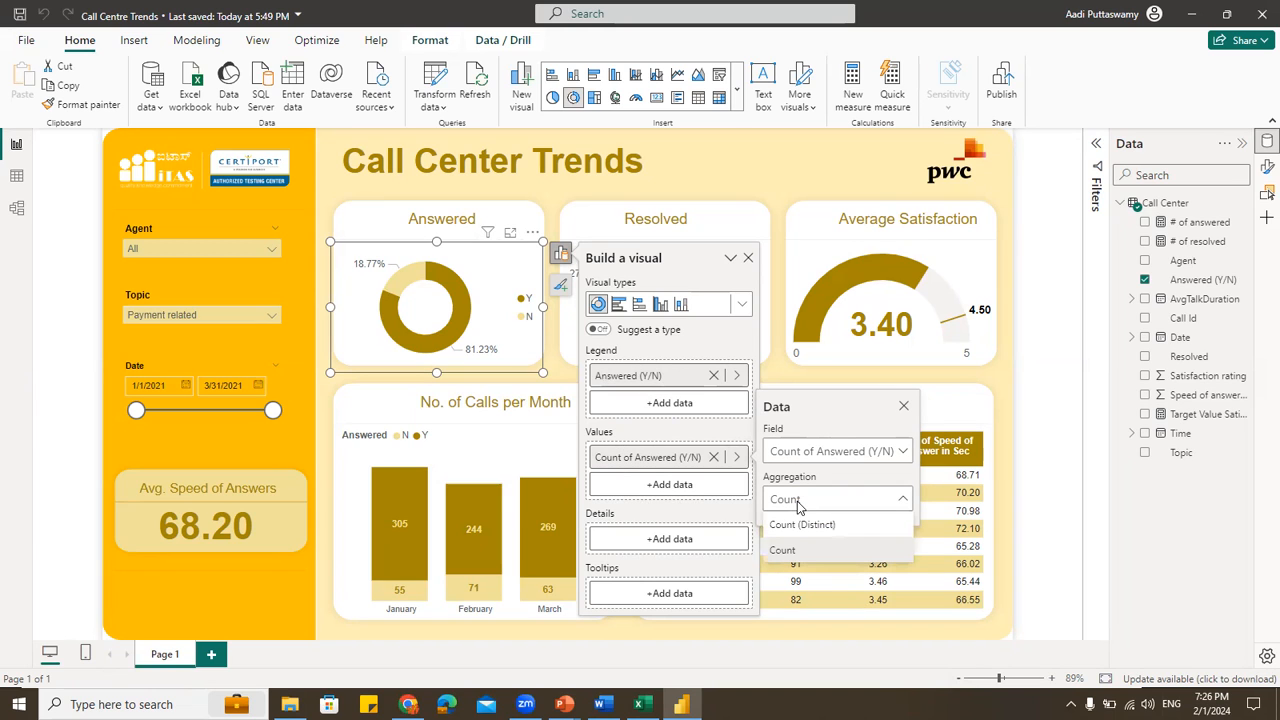
left_click(799, 506)
left_click(737, 376)
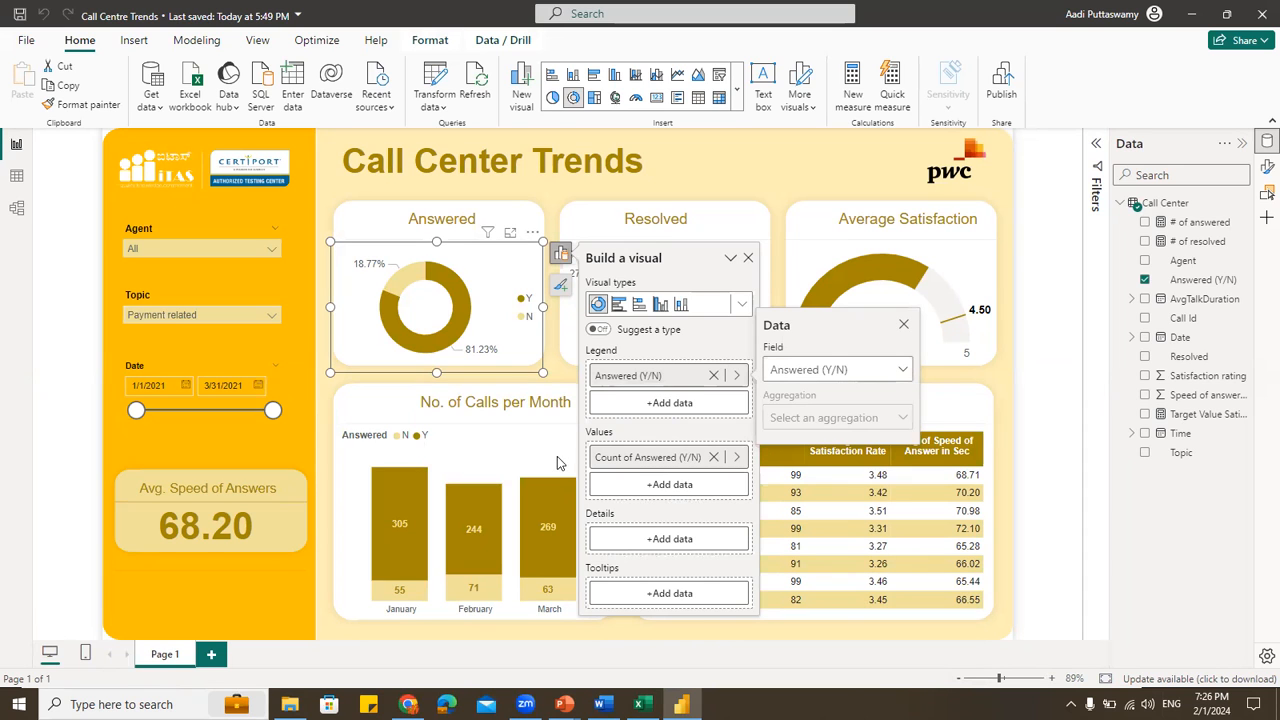
left_click(748, 258)
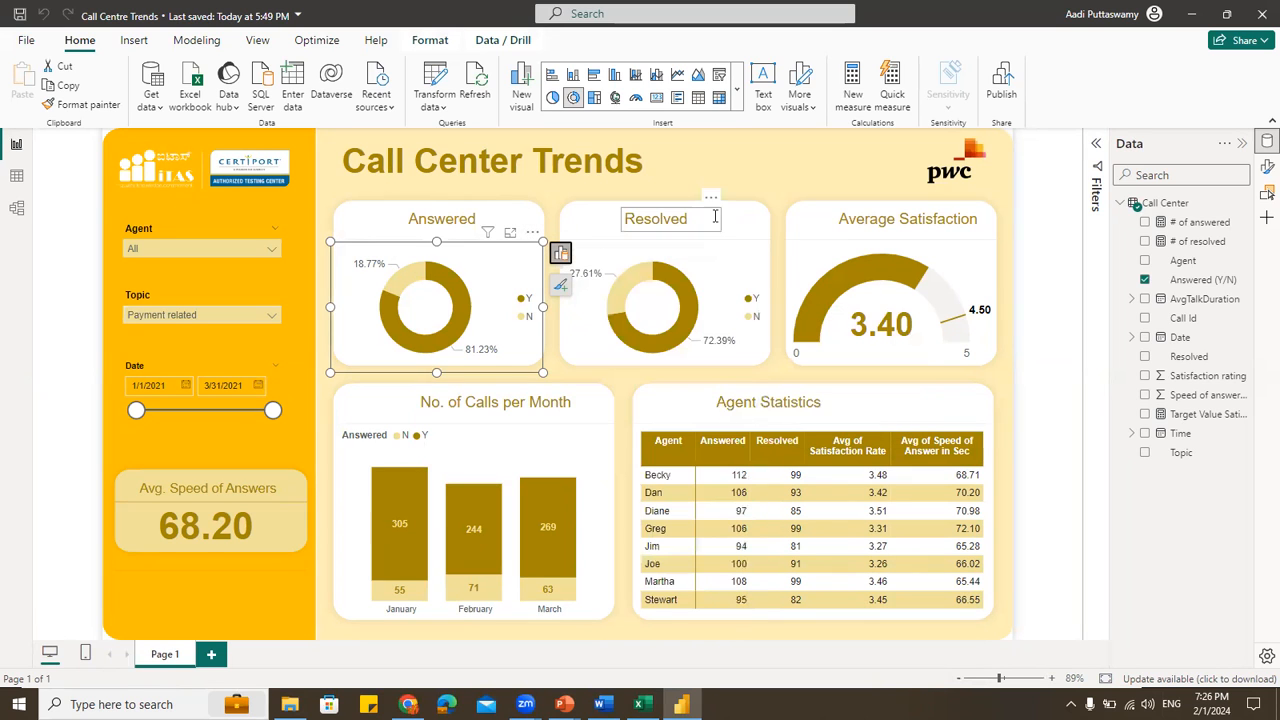
Check which field the Resolved donut chart uses and view the matching Resolved column in the Excel dataset, then minimize the workbook
left_click(705, 265)
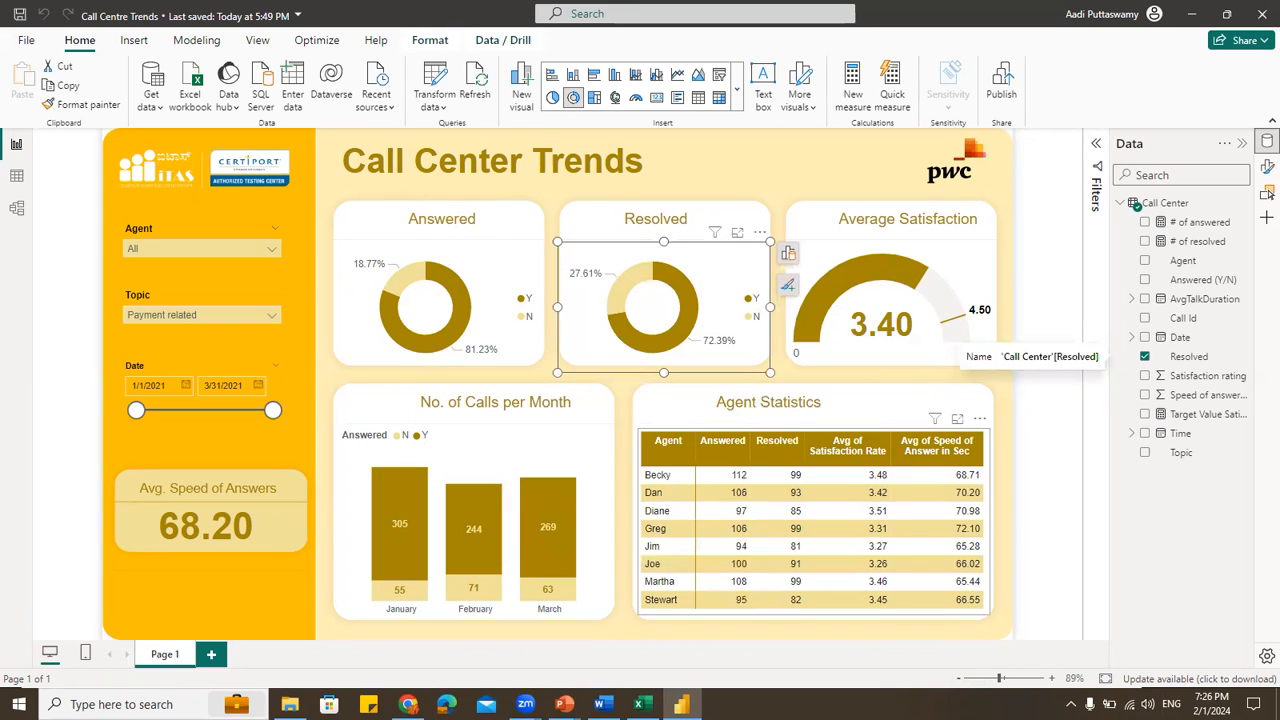
key("alt+Tab")
left_click(353, 183)
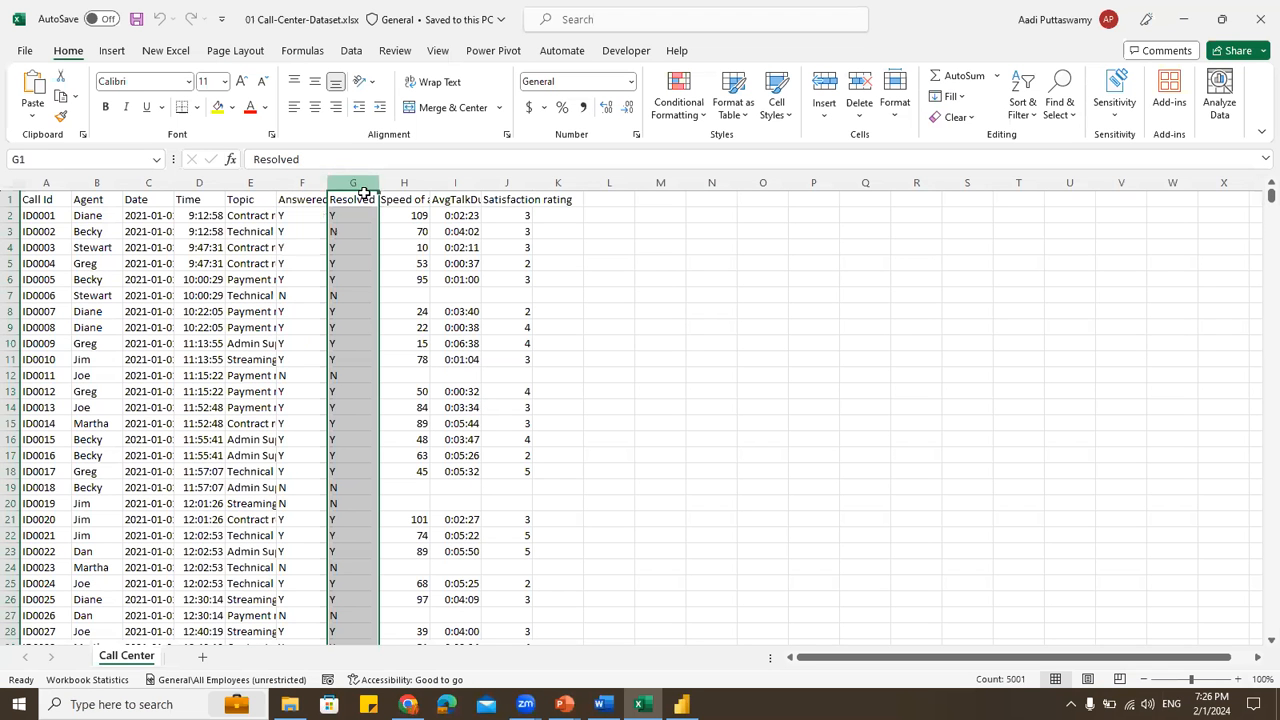
left_click(1183, 19)
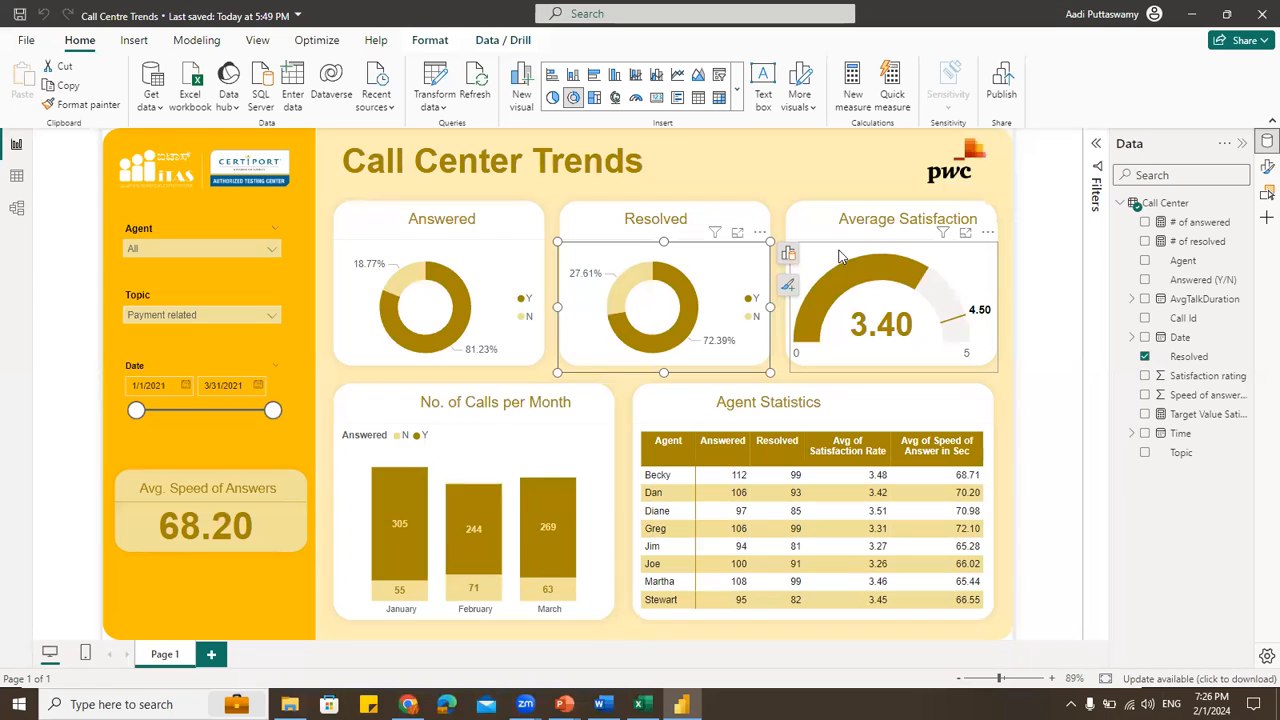
Inspect the Average Satisfaction gauge's value, maximum and target fields, and locate the gauge type among the available visuals
left_click(840, 255)
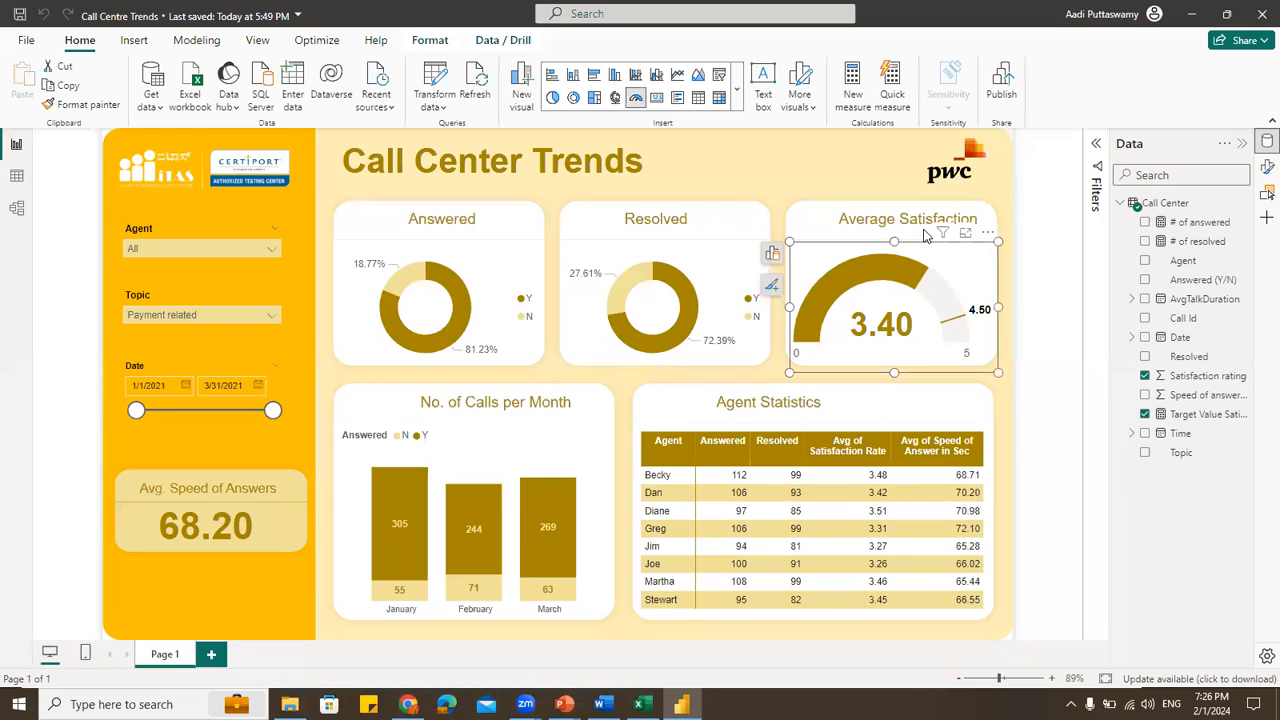
left_click(772, 255)
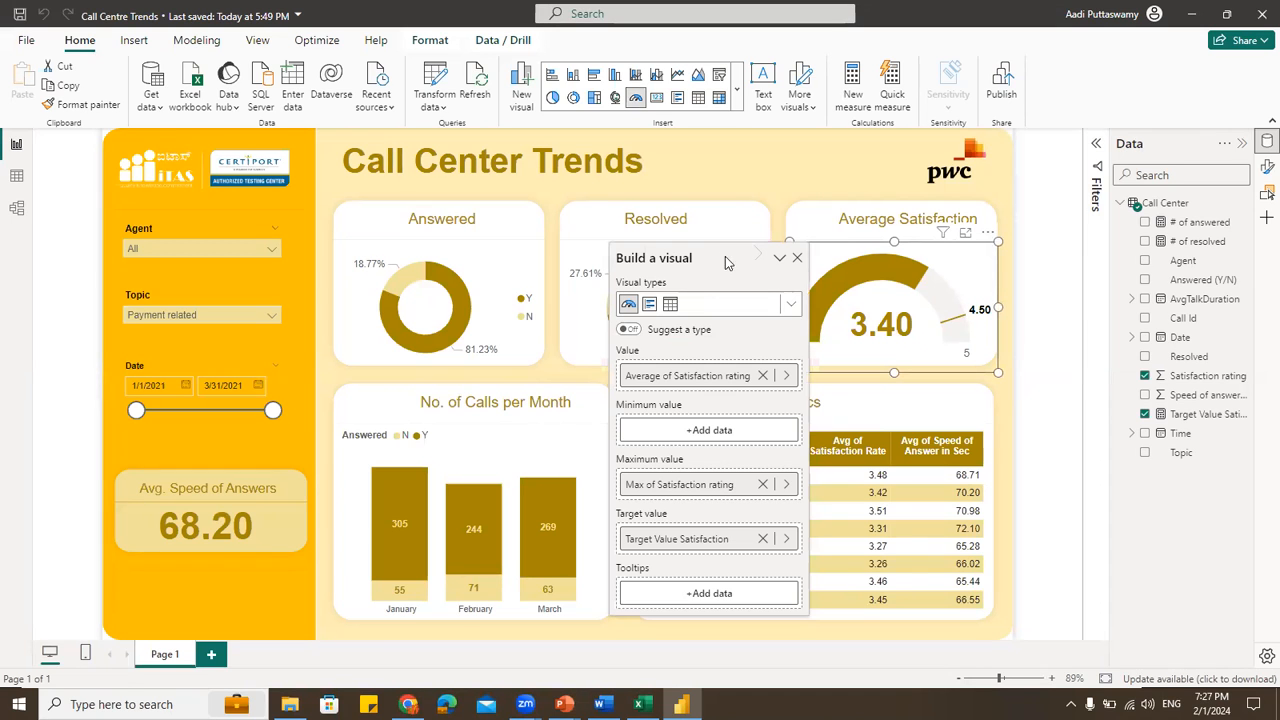
left_click(736, 95)
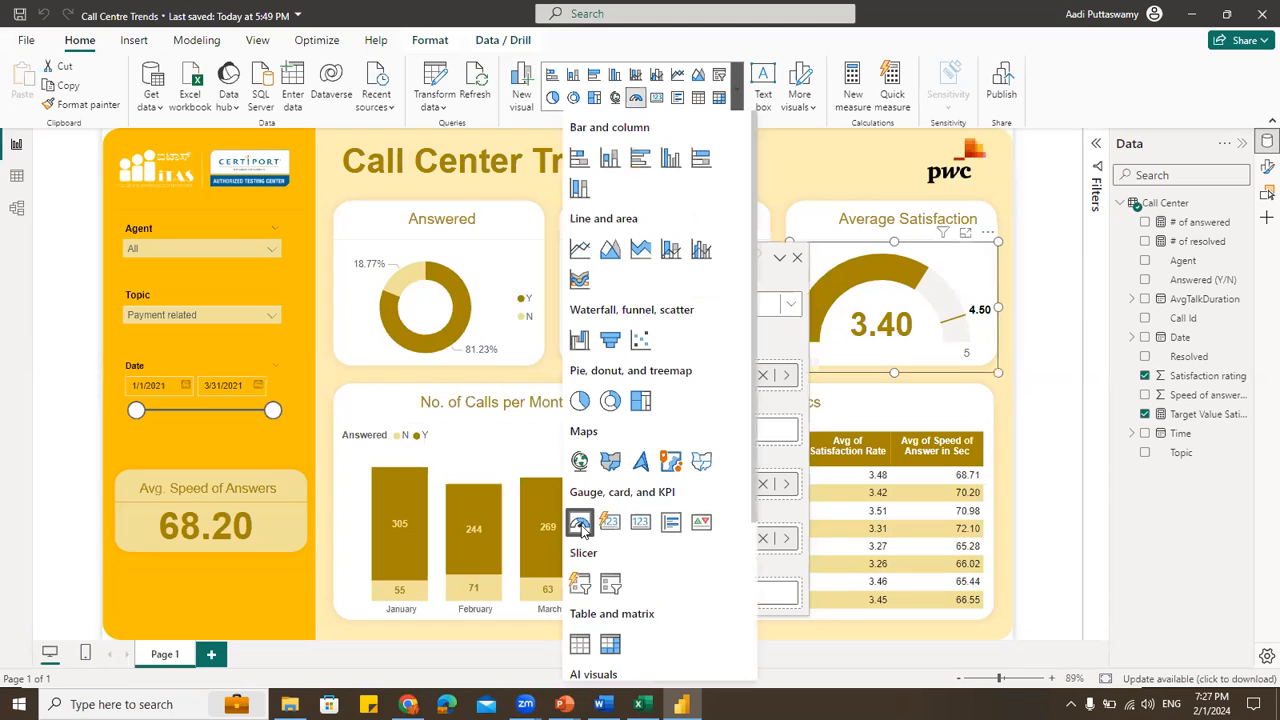
left_click(1061, 314)
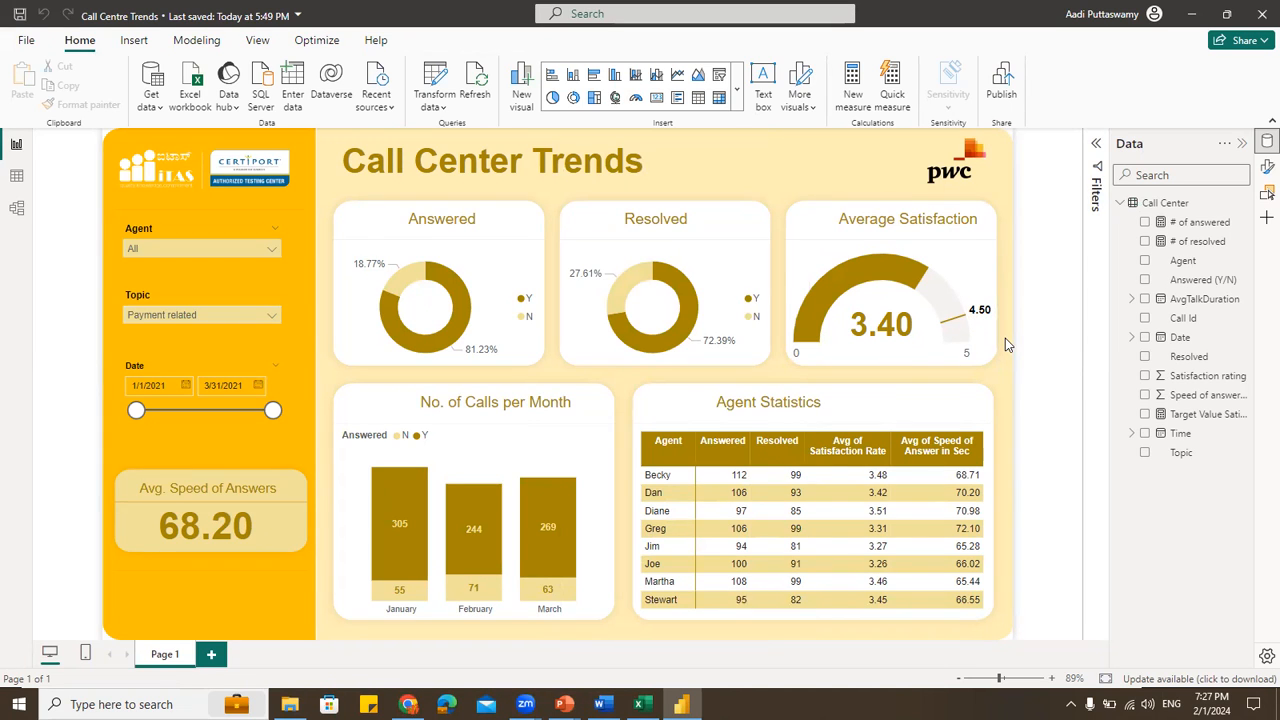
Show the formula of the Target Value Satisfaction measure and highlight it
left_click(1197, 414)
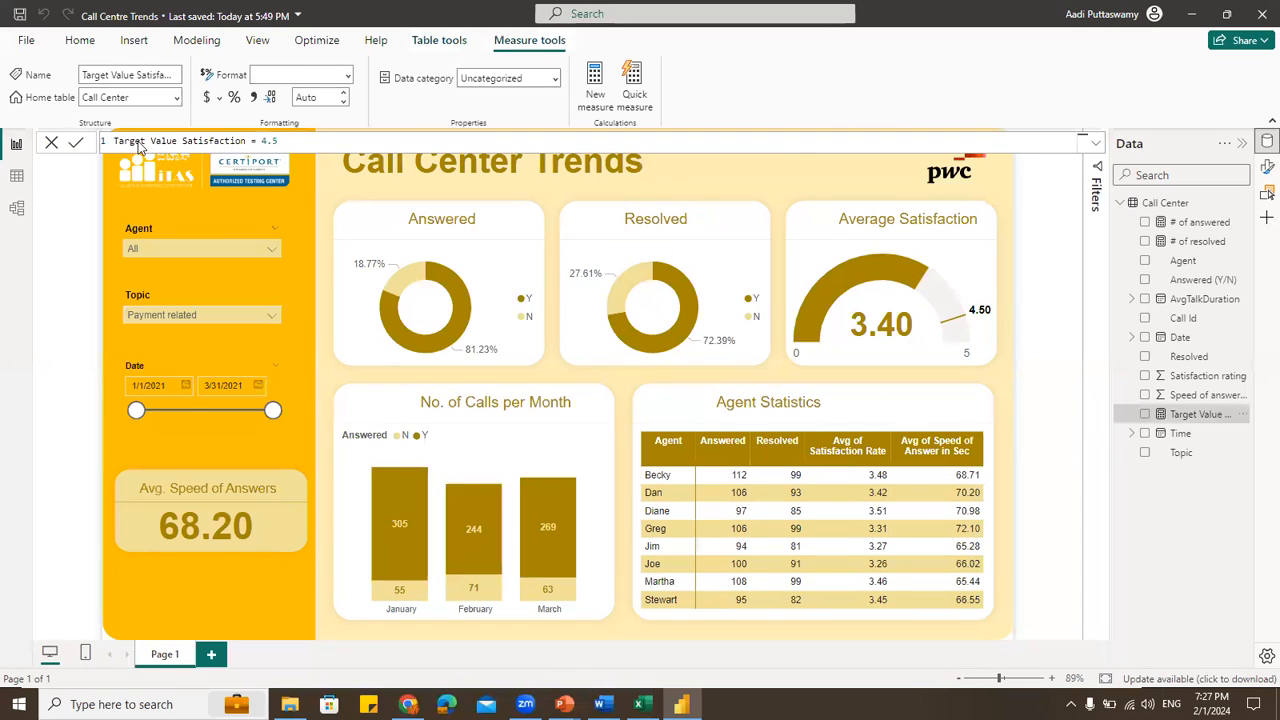
left_click_drag(116, 141, 279, 141)
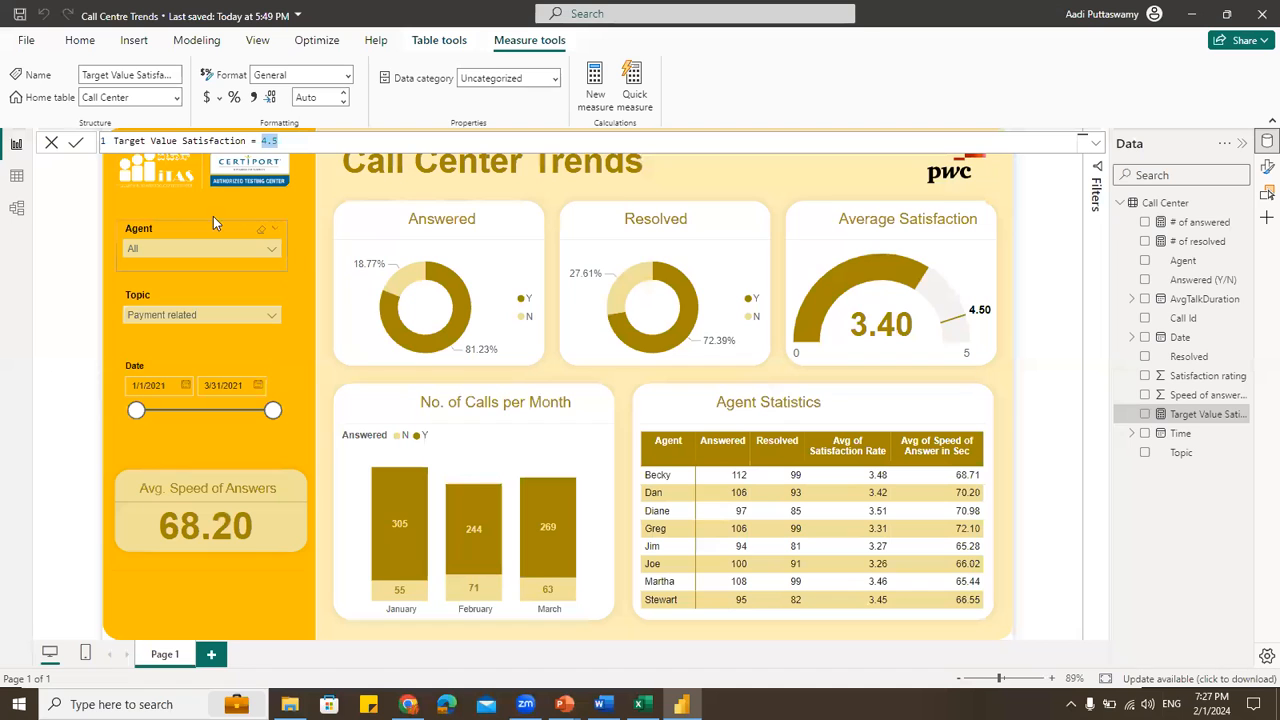
left_click_drag(280, 141, 114, 141)
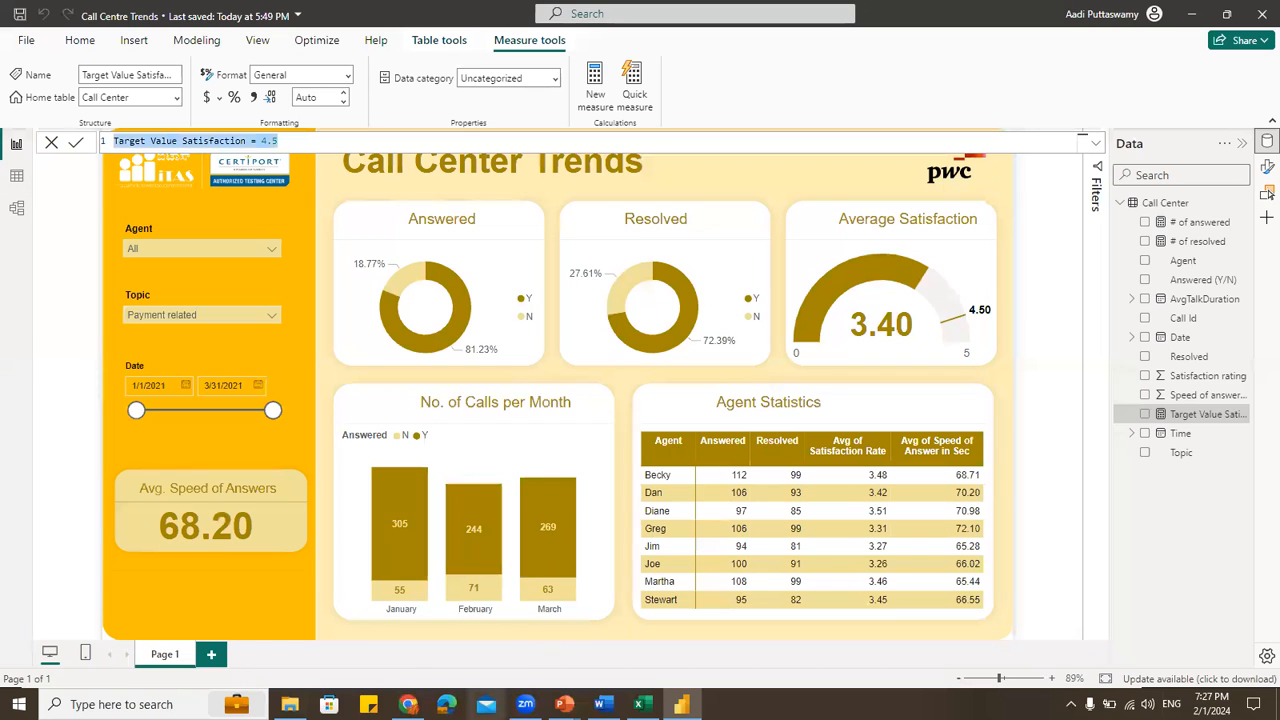
Open the Call Center Trends calculated columns and measures text file from the Task 2 folder in Notepad and reposition its window
left_click(292, 704)
double_click(417, 205)
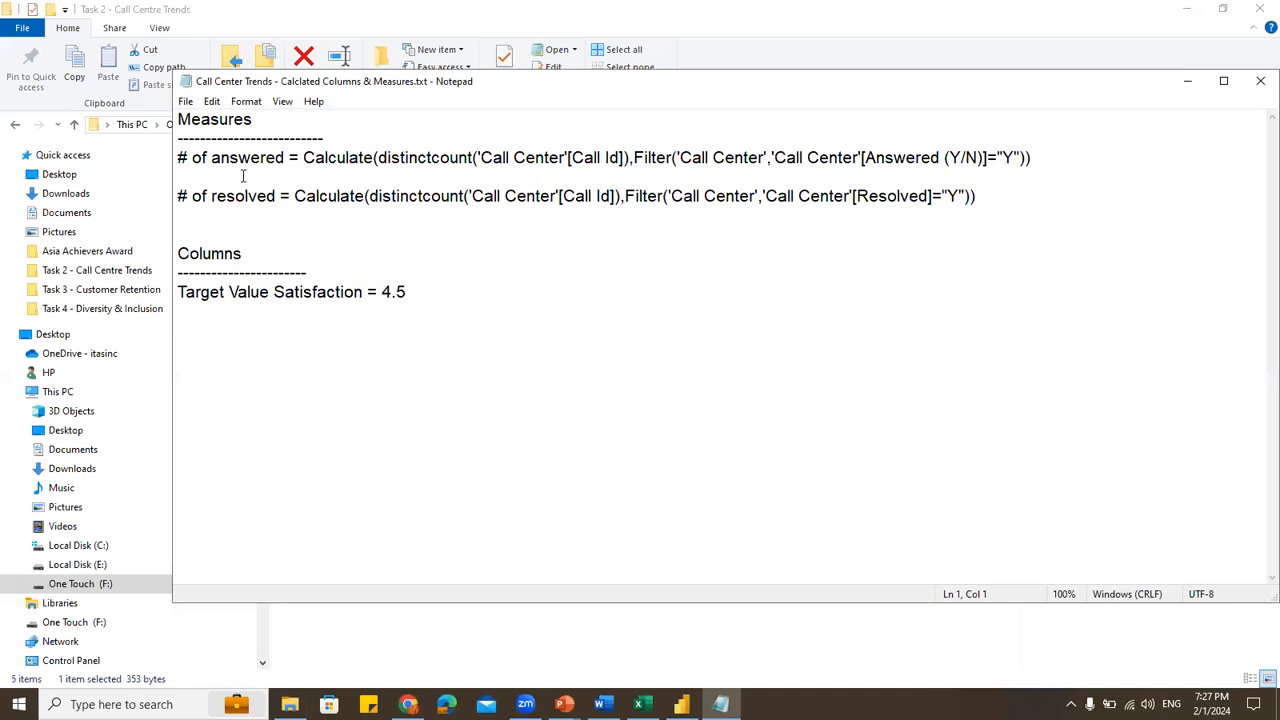
left_click_drag(566, 96, 541, 157)
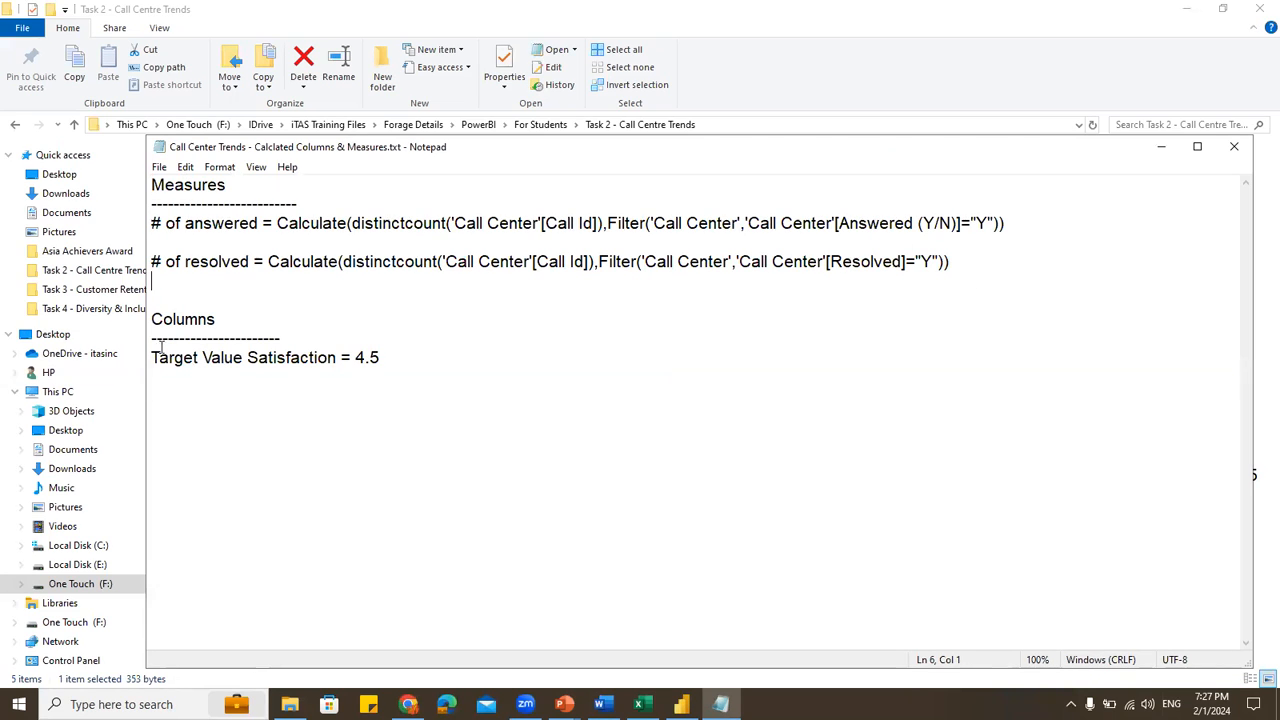
Remove the Columns heading and its dashed line above Target Value Satisfaction = 4.5, save the text file and minimize it
left_click_drag(151, 319, 118, 304)
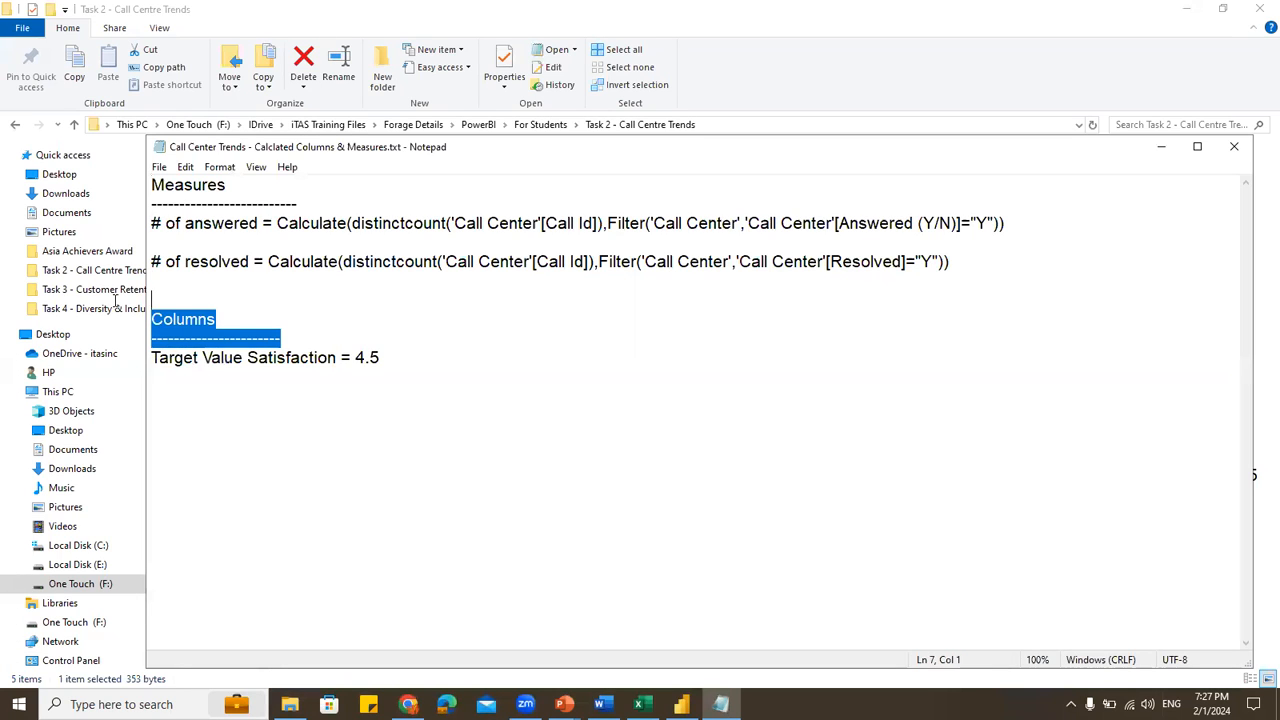
key("Delete")
key("Delete")
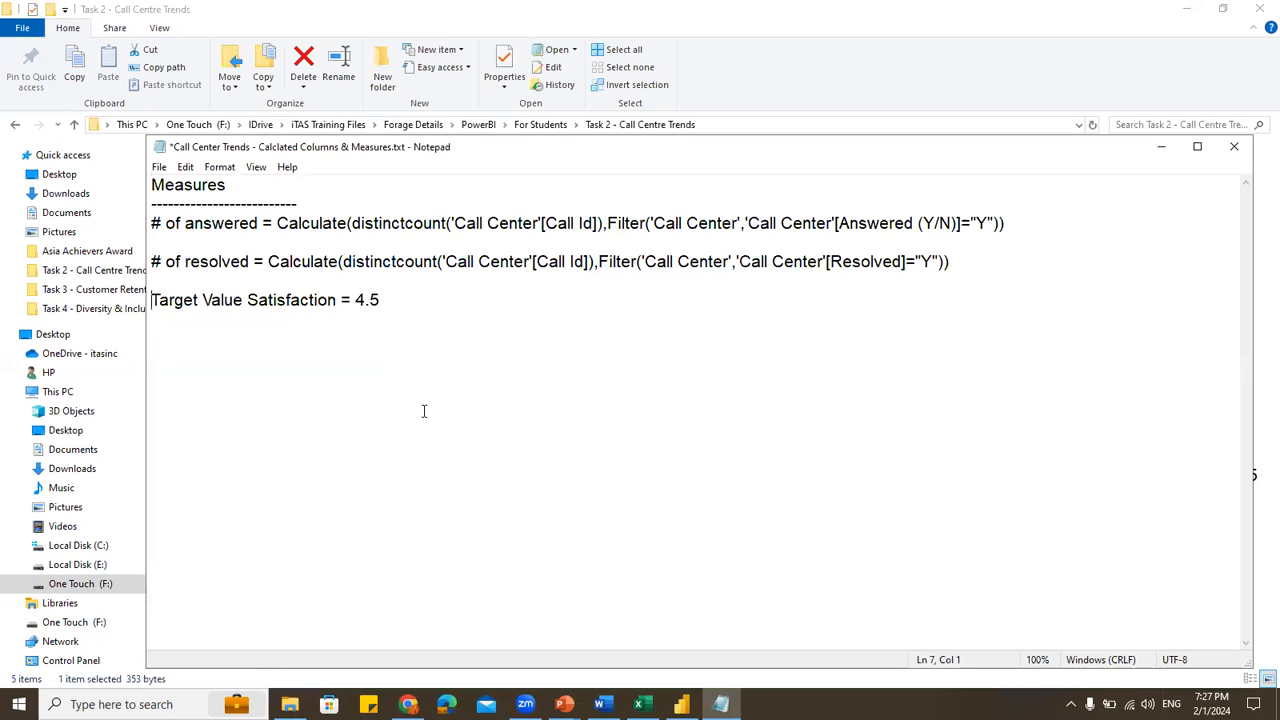
key("ctrl+s")
left_click_drag(151, 300, 412, 296)
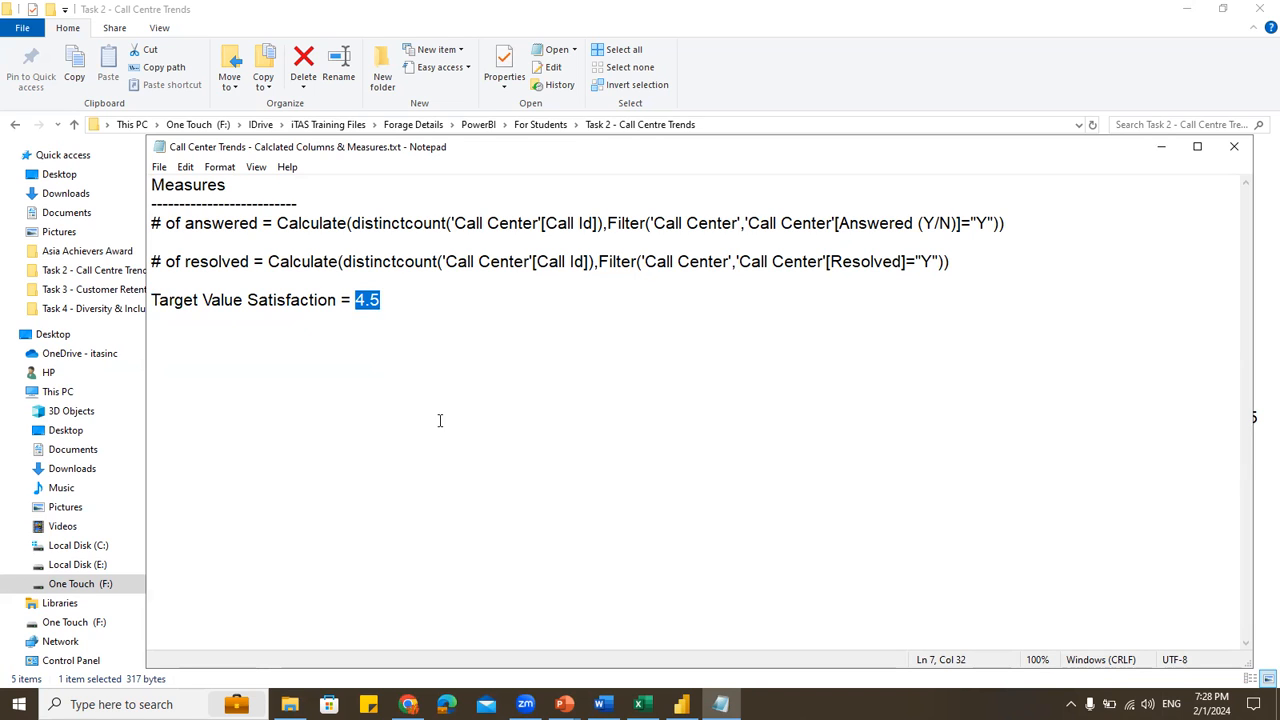
left_click(1161, 146)
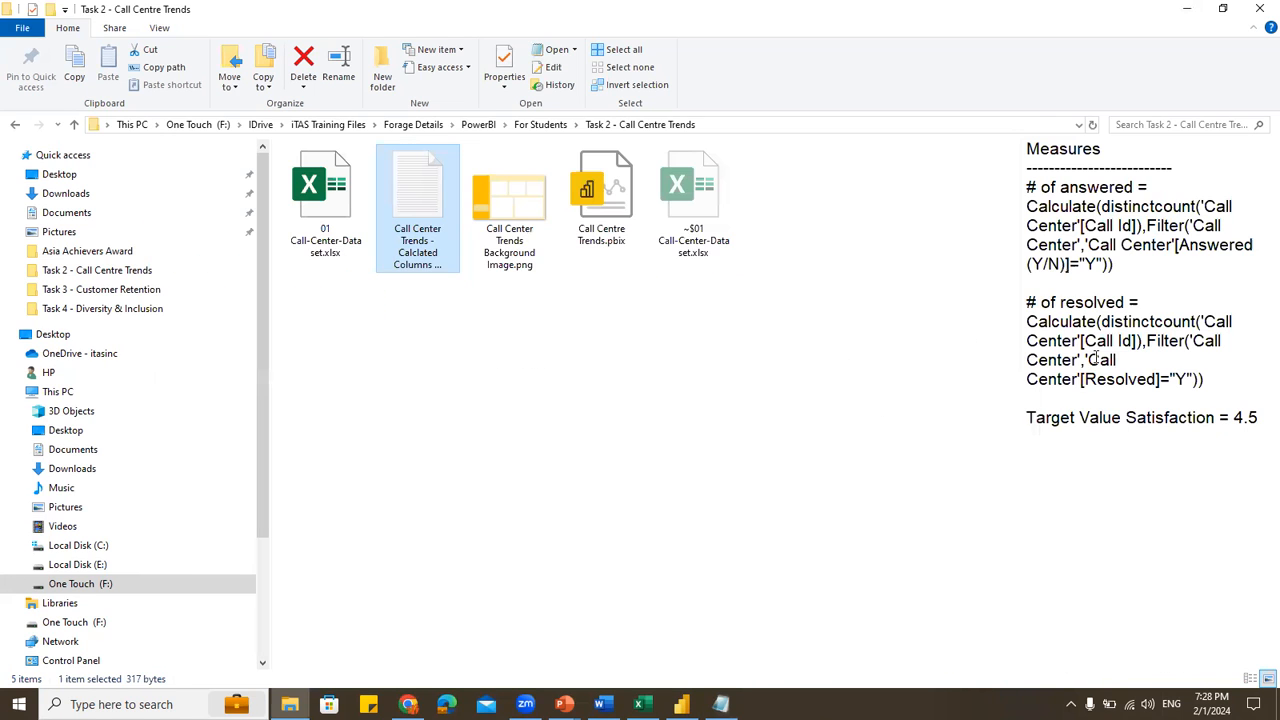
Return to Power BI and inspect the No. of Calls per Month chart's fields, expanding the Date field and its Date Hierarchy
left_click(681, 704)
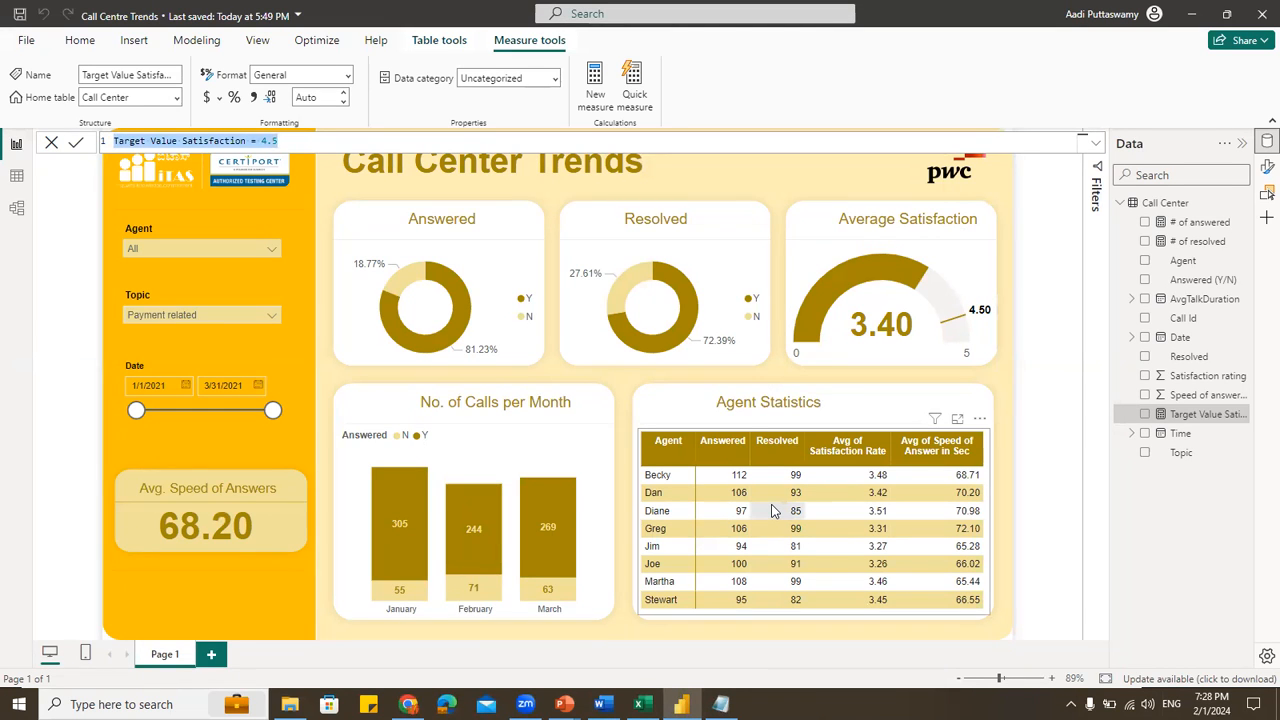
key("alt+Tab")
key("alt+Tab")
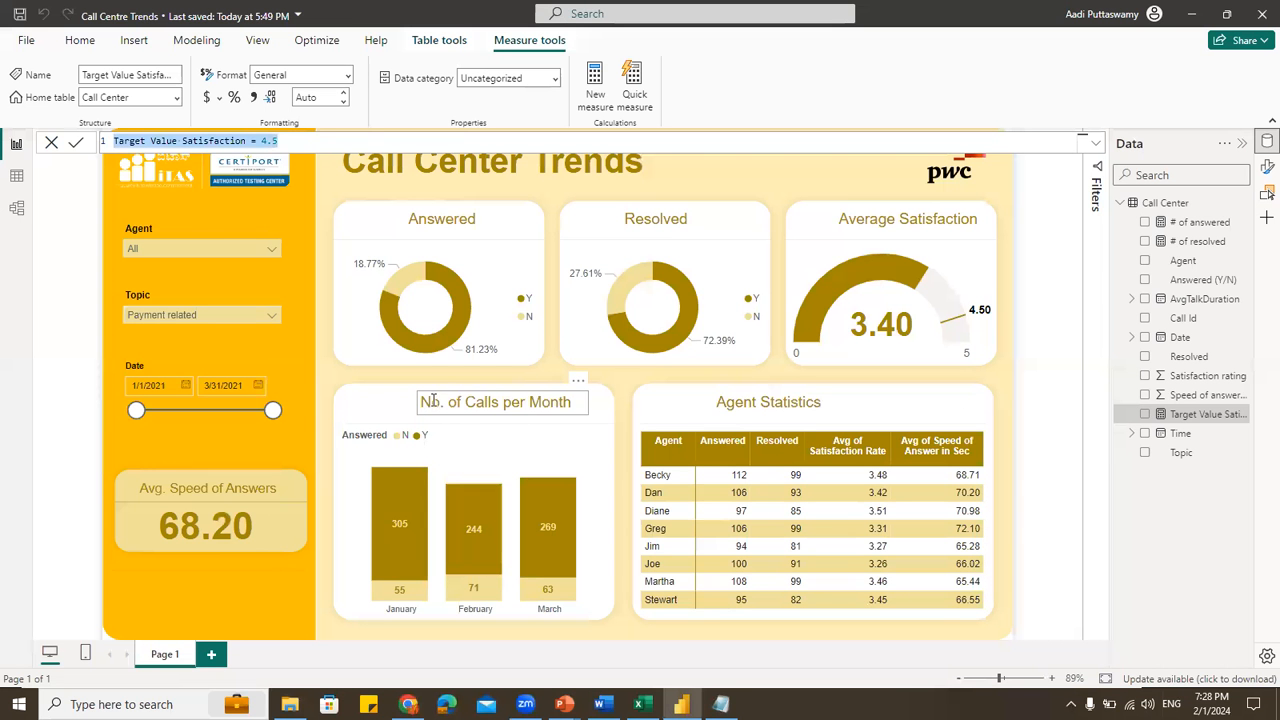
left_click(474, 437)
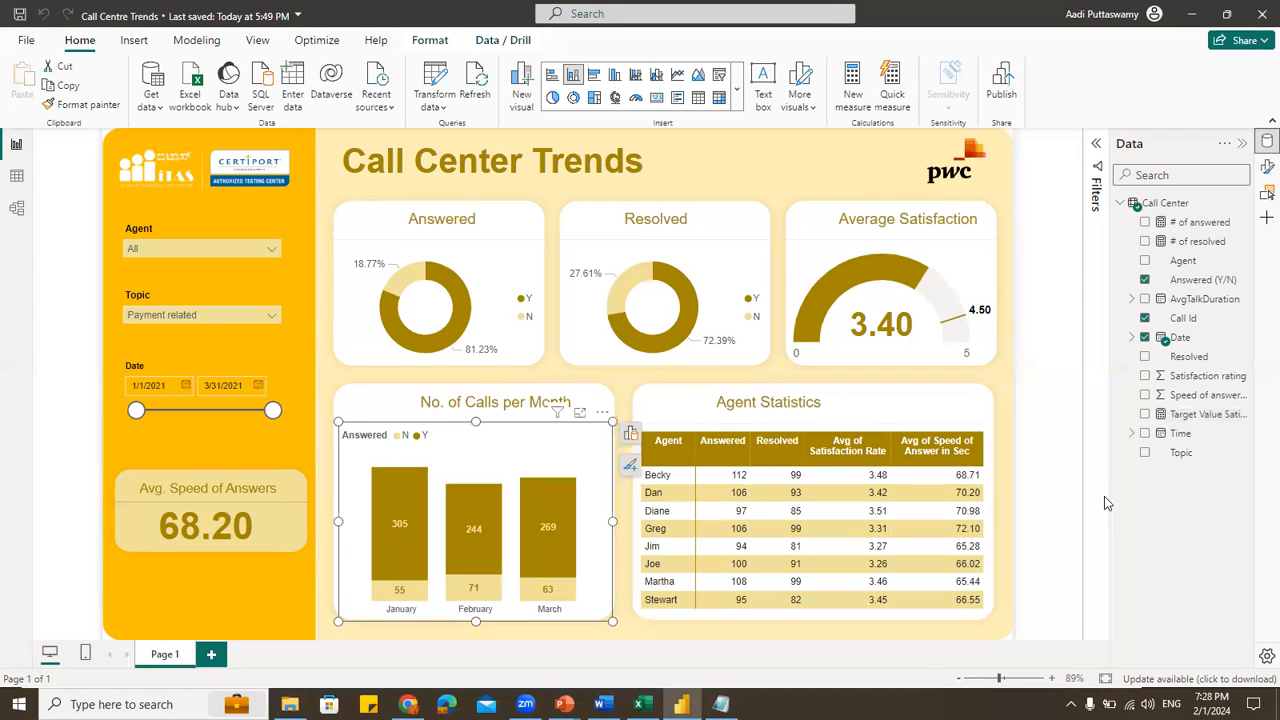
left_click(1134, 340)
left_click(1145, 358)
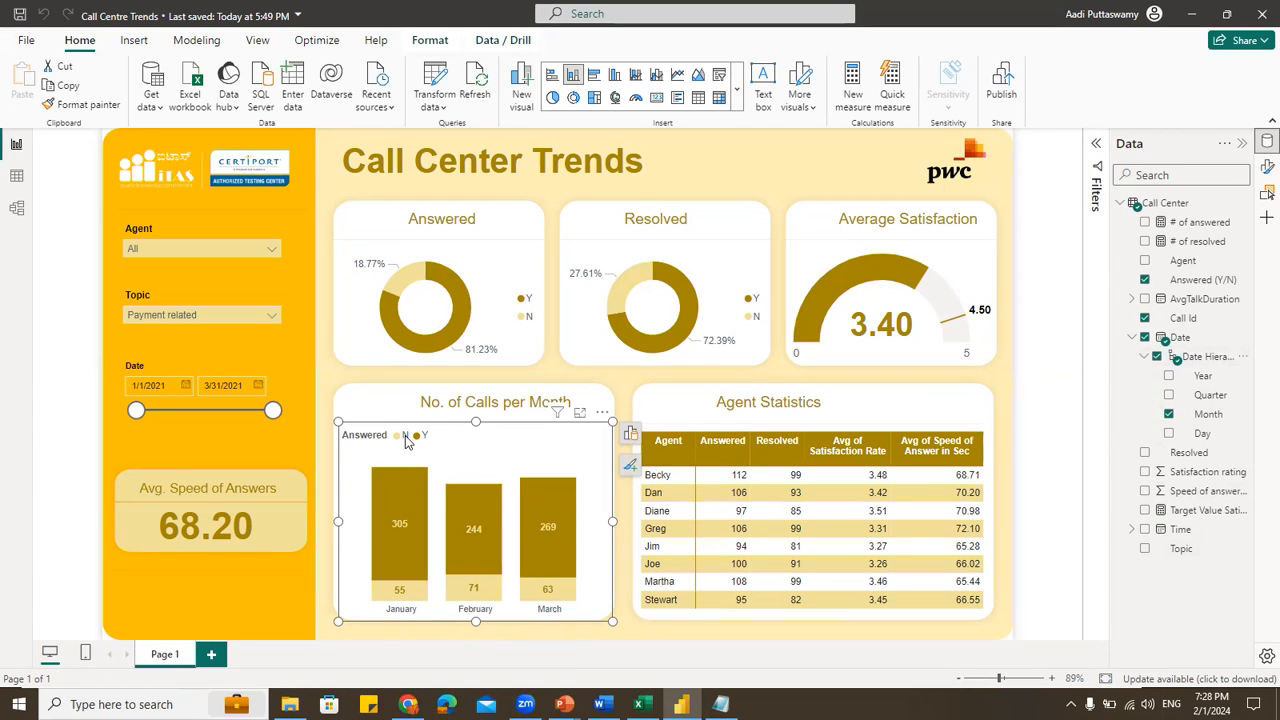
mouse_move(400, 597)
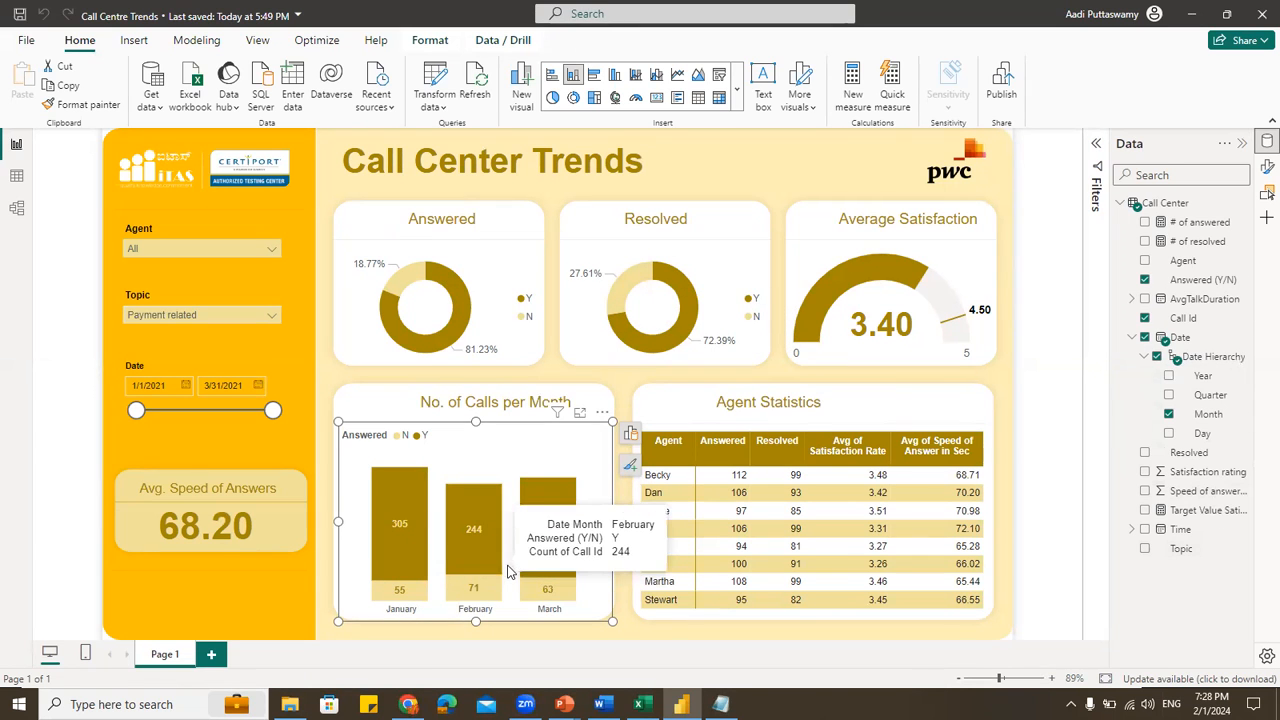
Check which fields drive the Agent, Topic and Date slicers
left_click(173, 230)
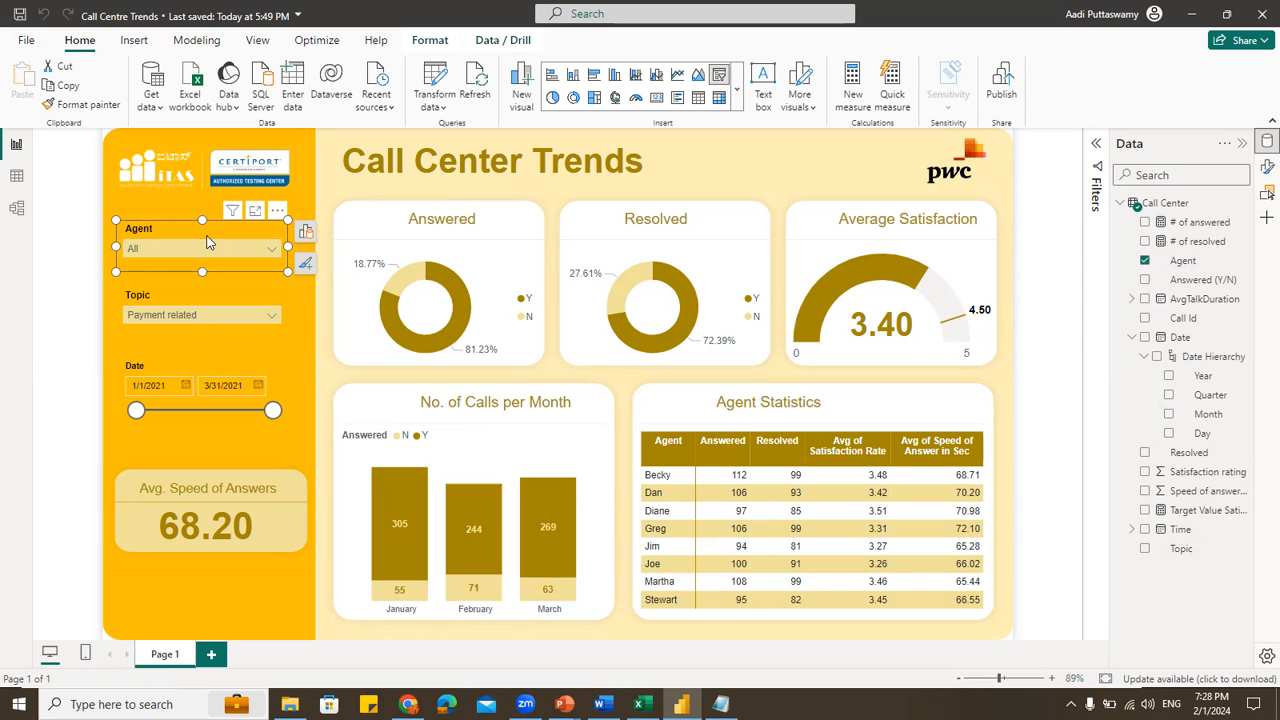
left_click(213, 291)
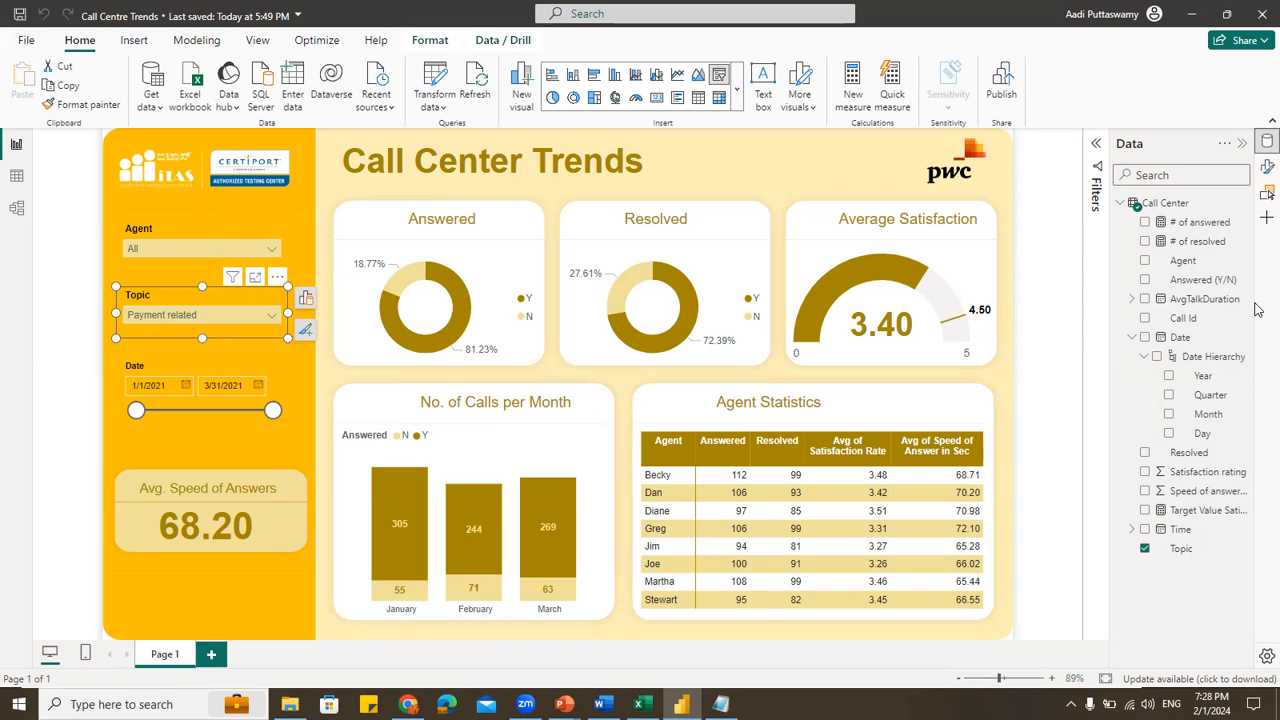
left_click(184, 376)
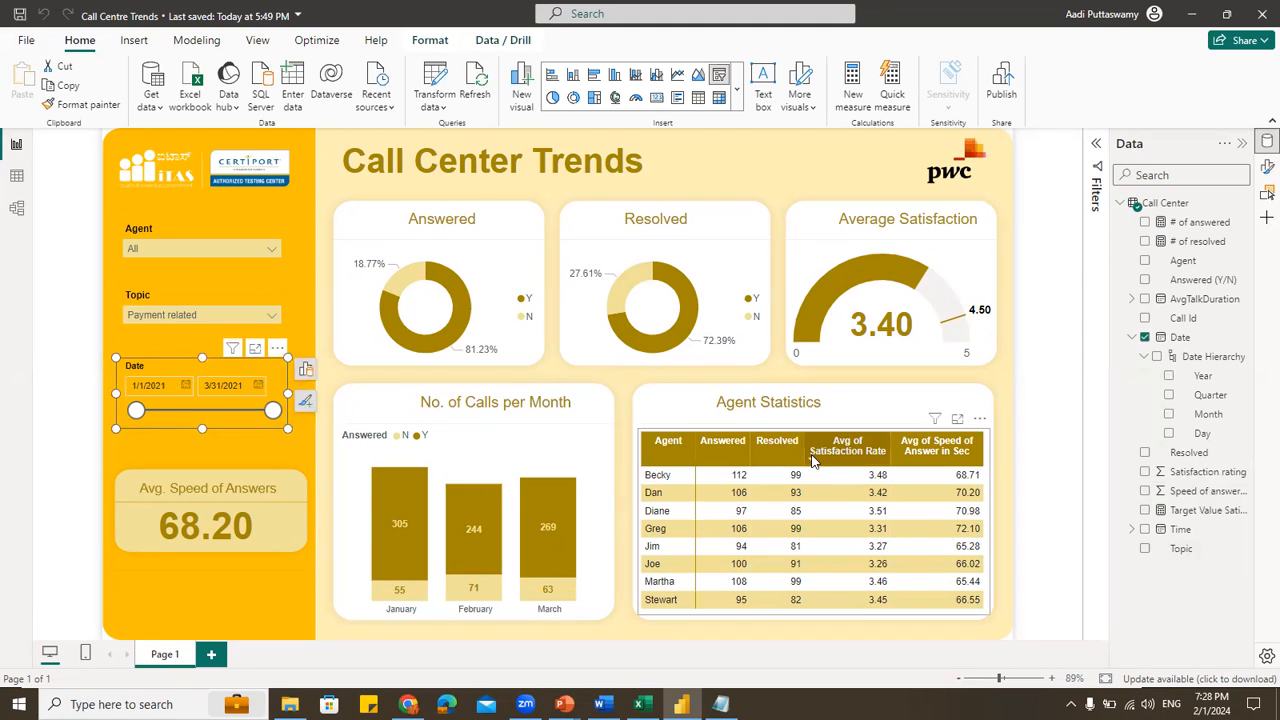
Check the Avg. Speed of Answers card's source field and view the Speed of answer in seconds header in the Excel dataset
left_click(144, 520)
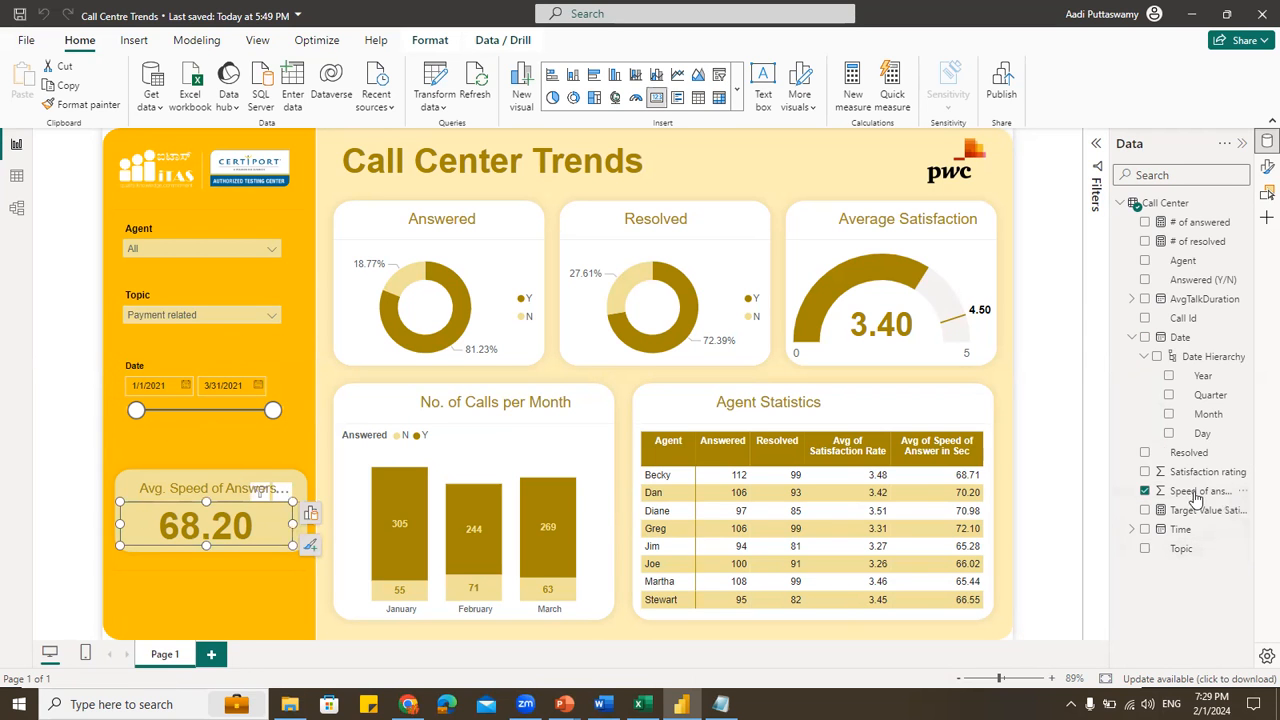
left_click(641, 704)
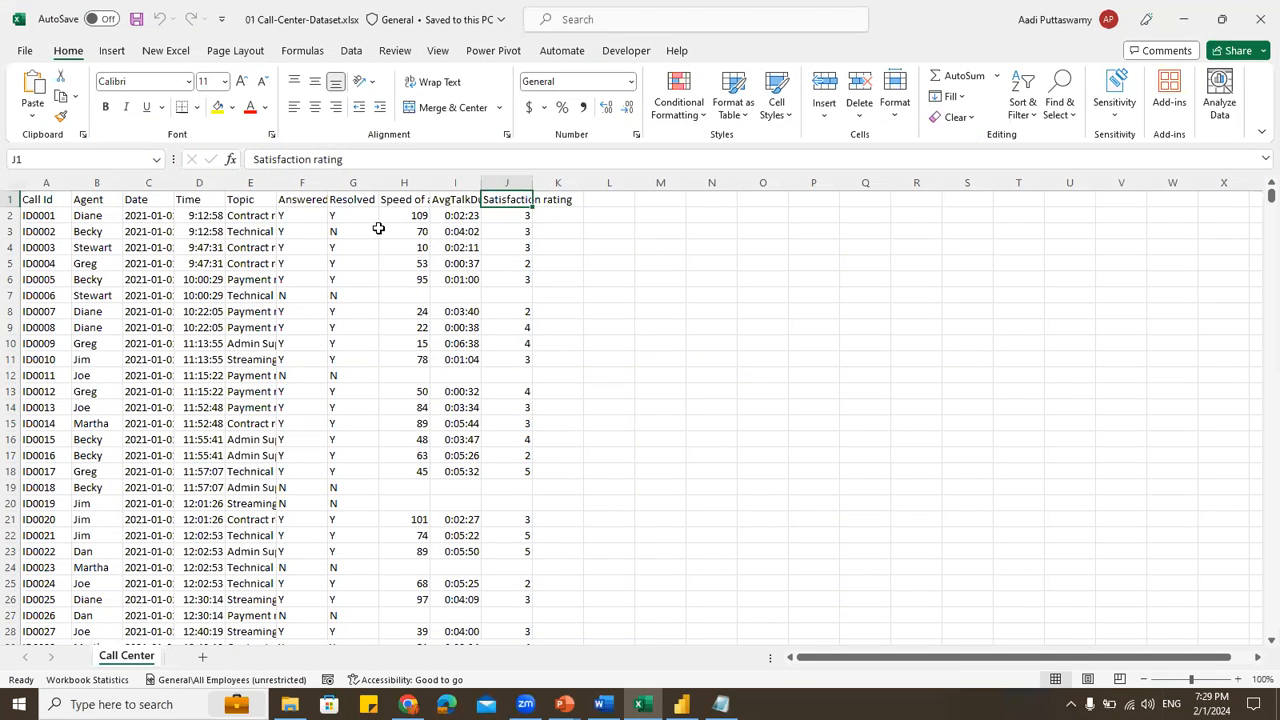
left_click(405, 200)
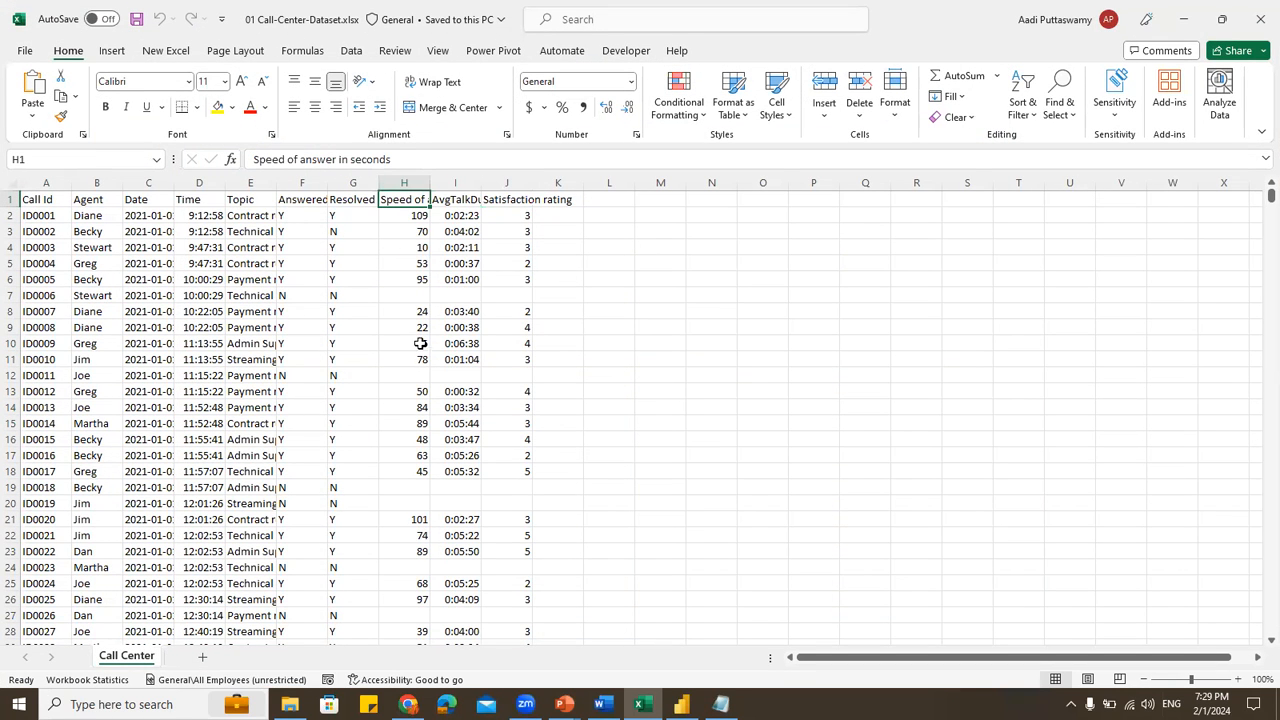
Return to Power BI and inspect the aggregation options for the Avg. Speed of Answers card's Speed of answer in seconds field
key("alt+Tab")
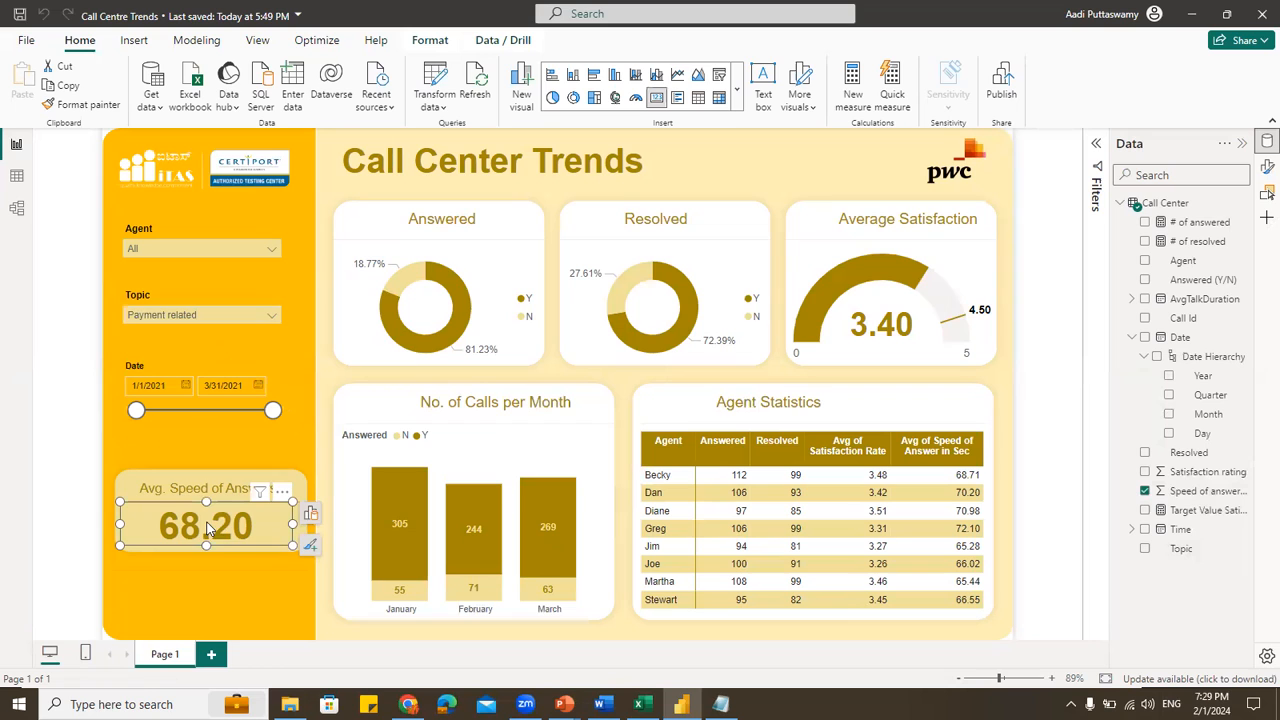
left_click(311, 513)
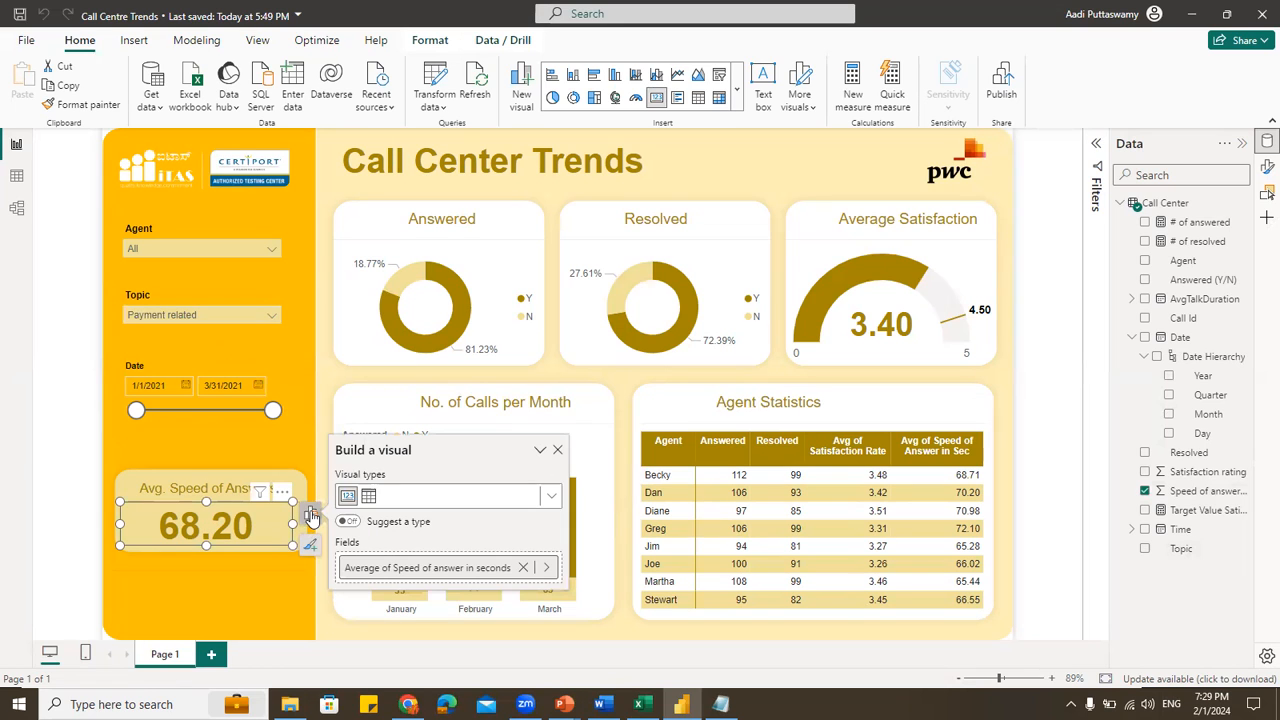
left_click(546, 567)
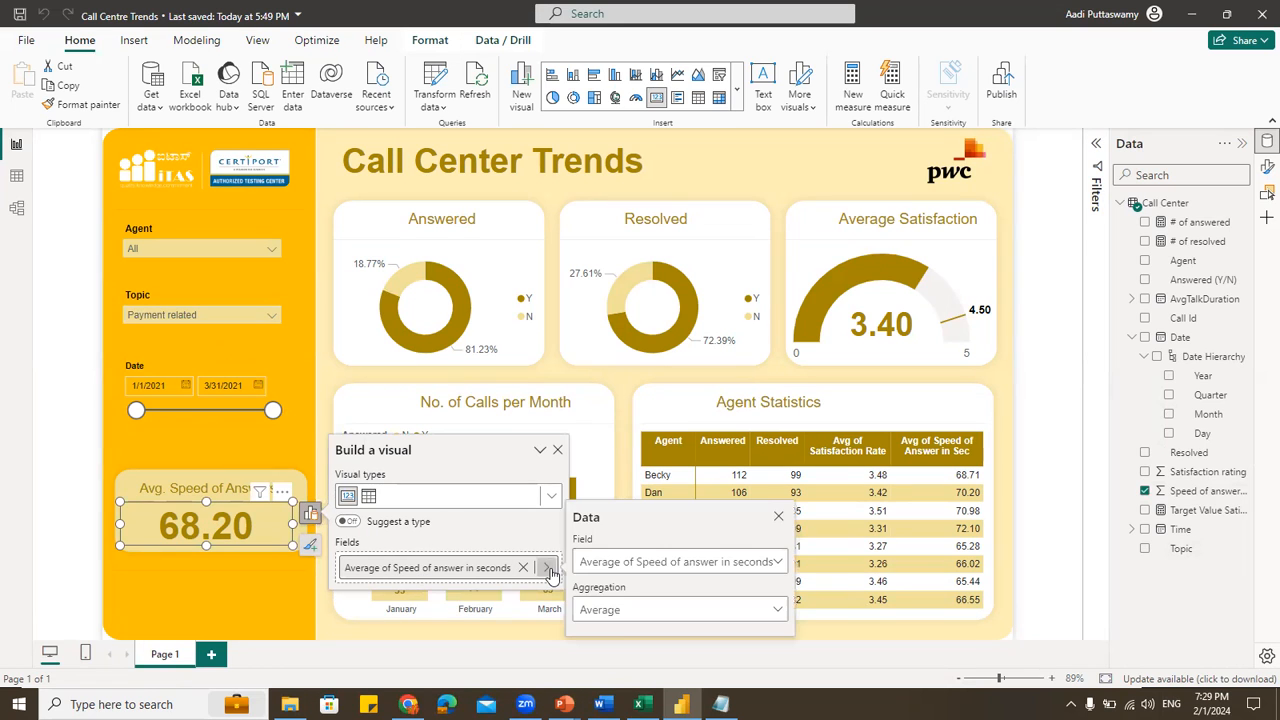
left_click(617, 612)
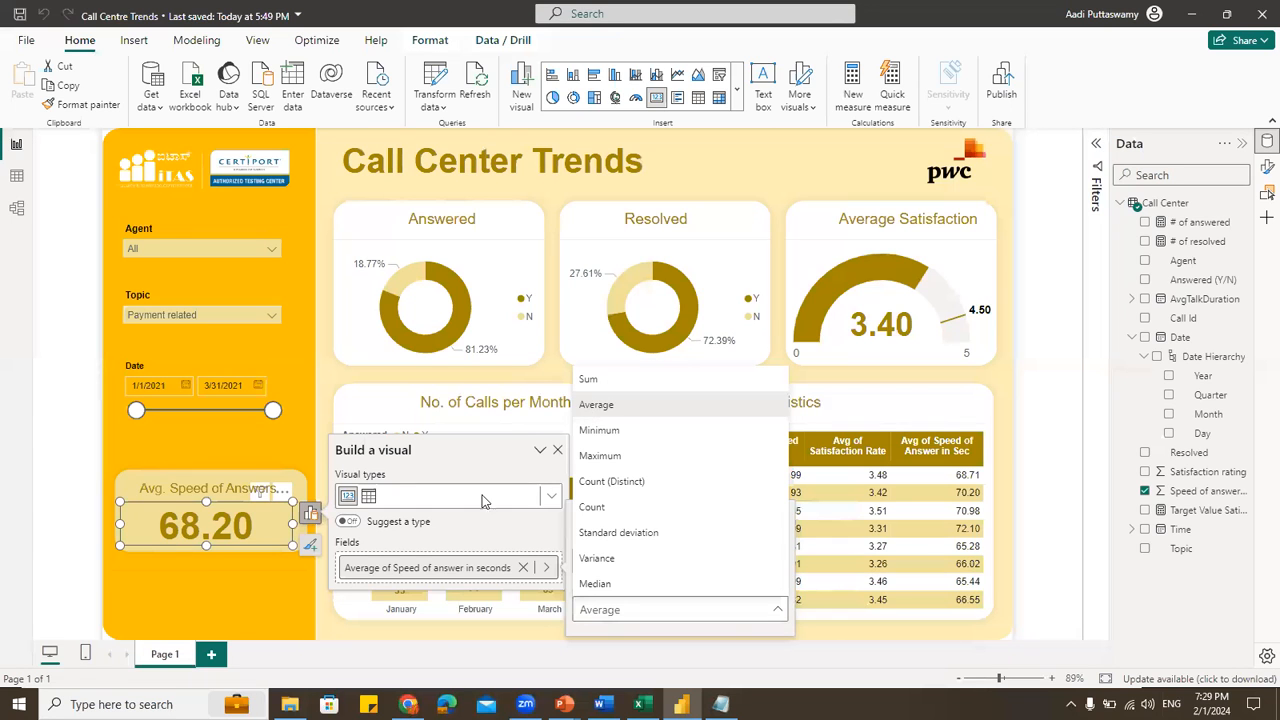
left_click(221, 512)
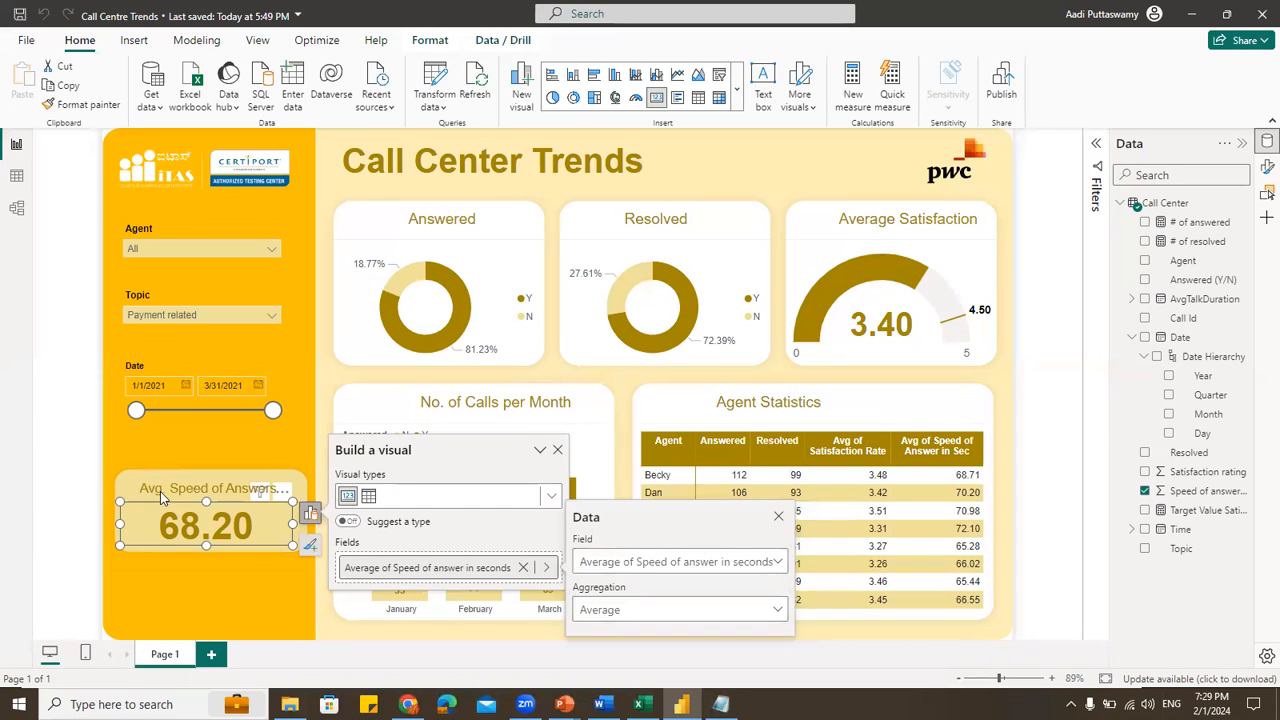
Try Sum as the Avg. Speed of Answers card's aggregation and restore it to Average
left_click(632, 620)
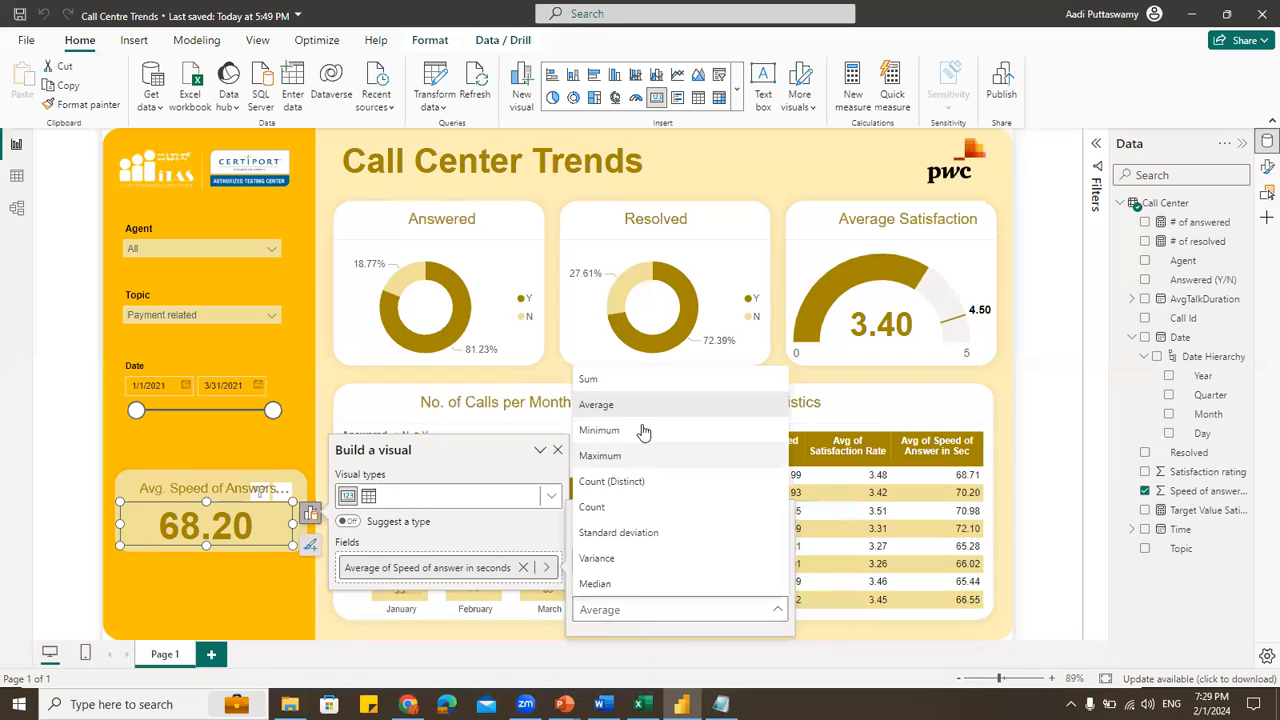
left_click(590, 380)
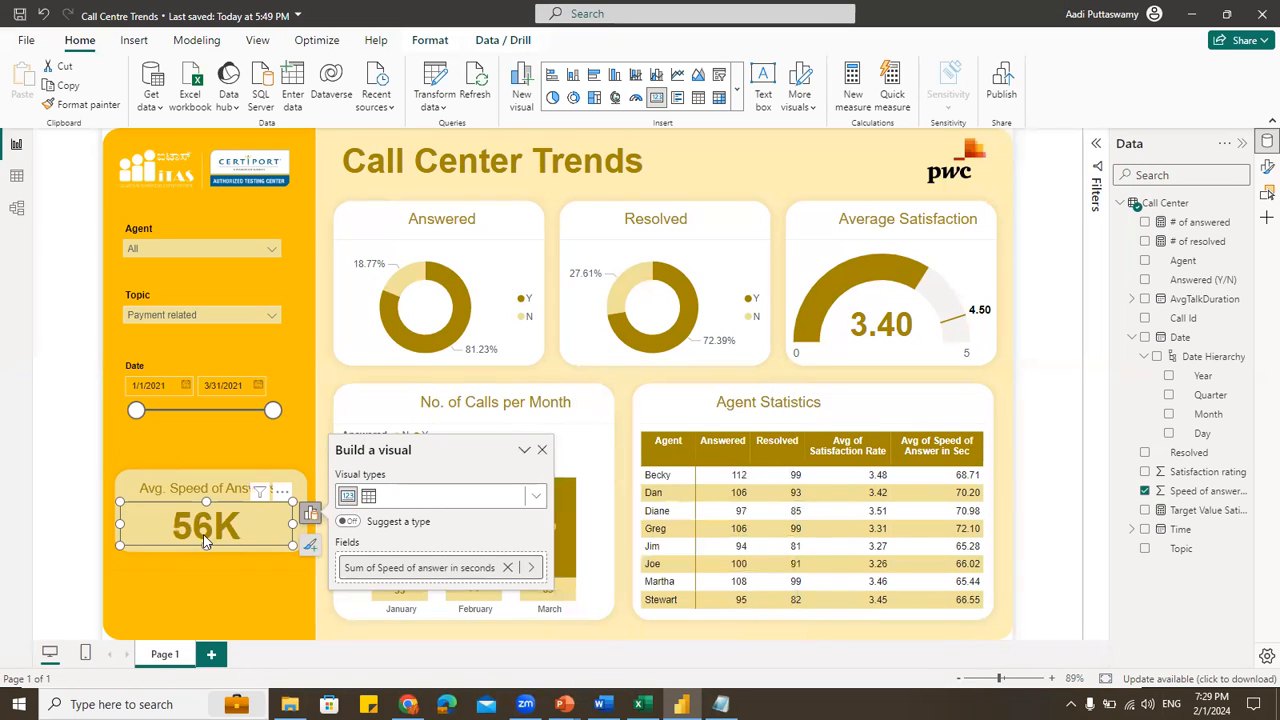
left_click(311, 515)
left_click(311, 515)
left_click(532, 568)
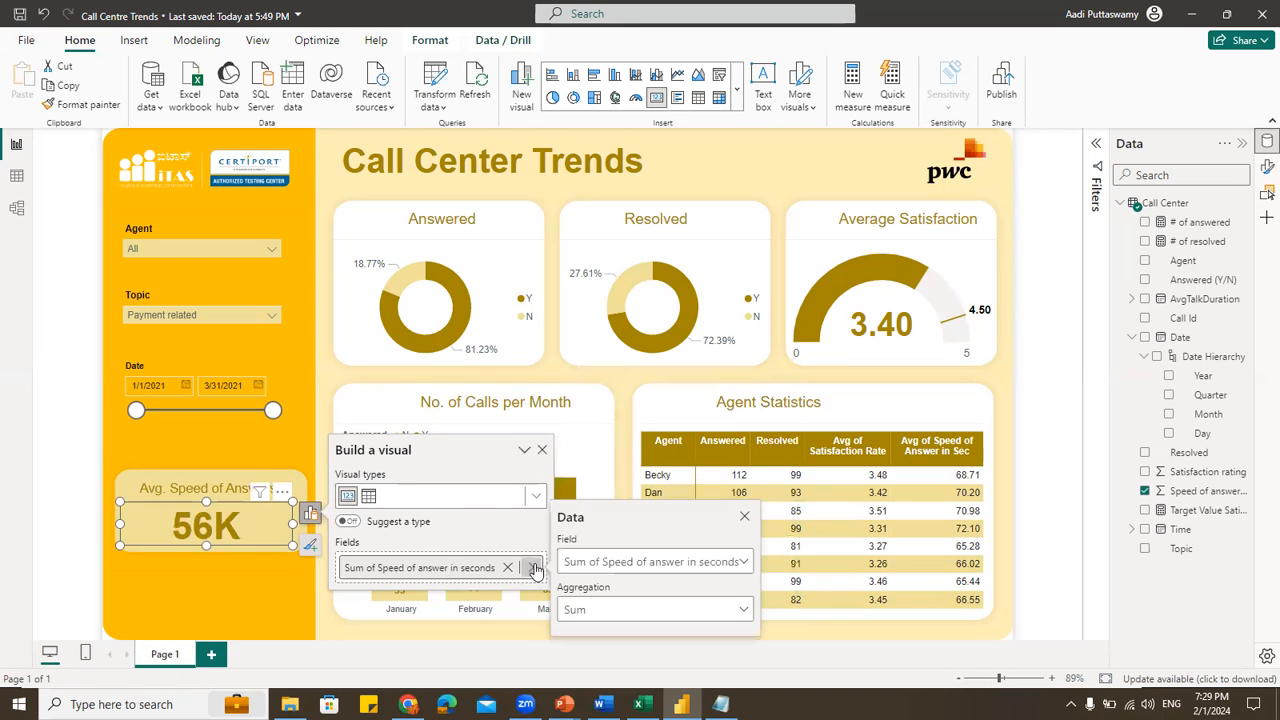
left_click(600, 610)
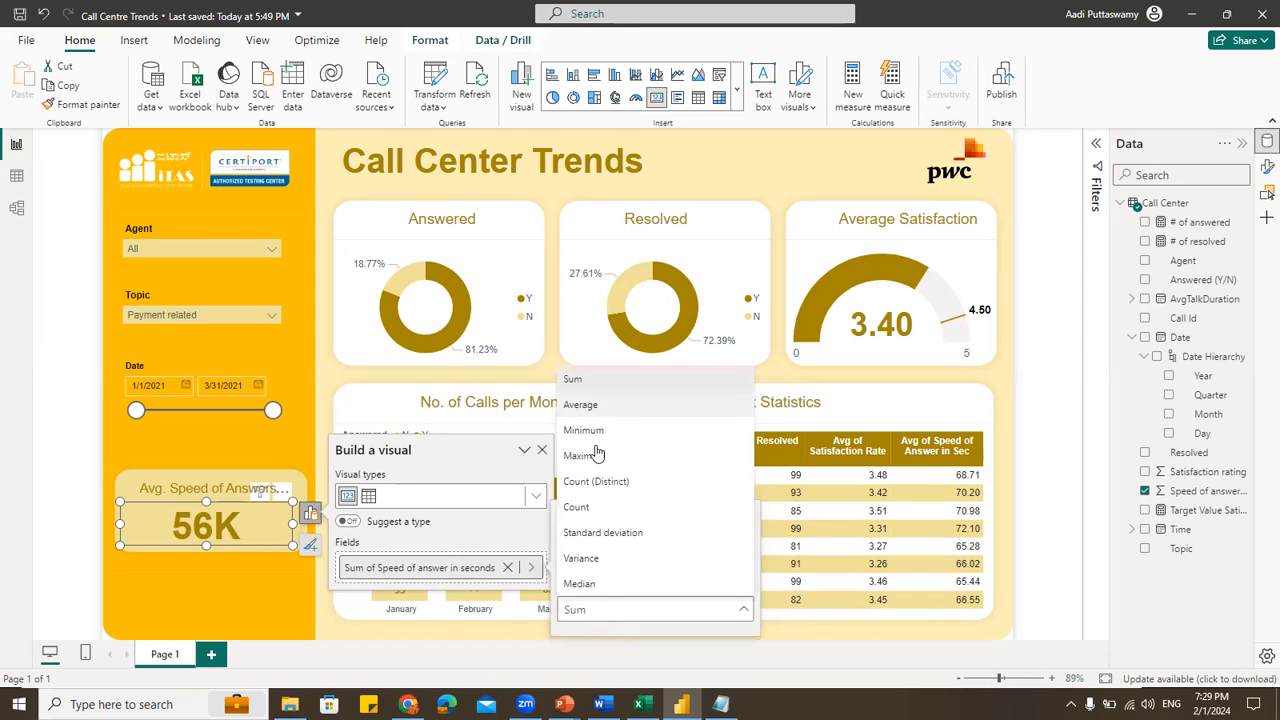
left_click(580, 404)
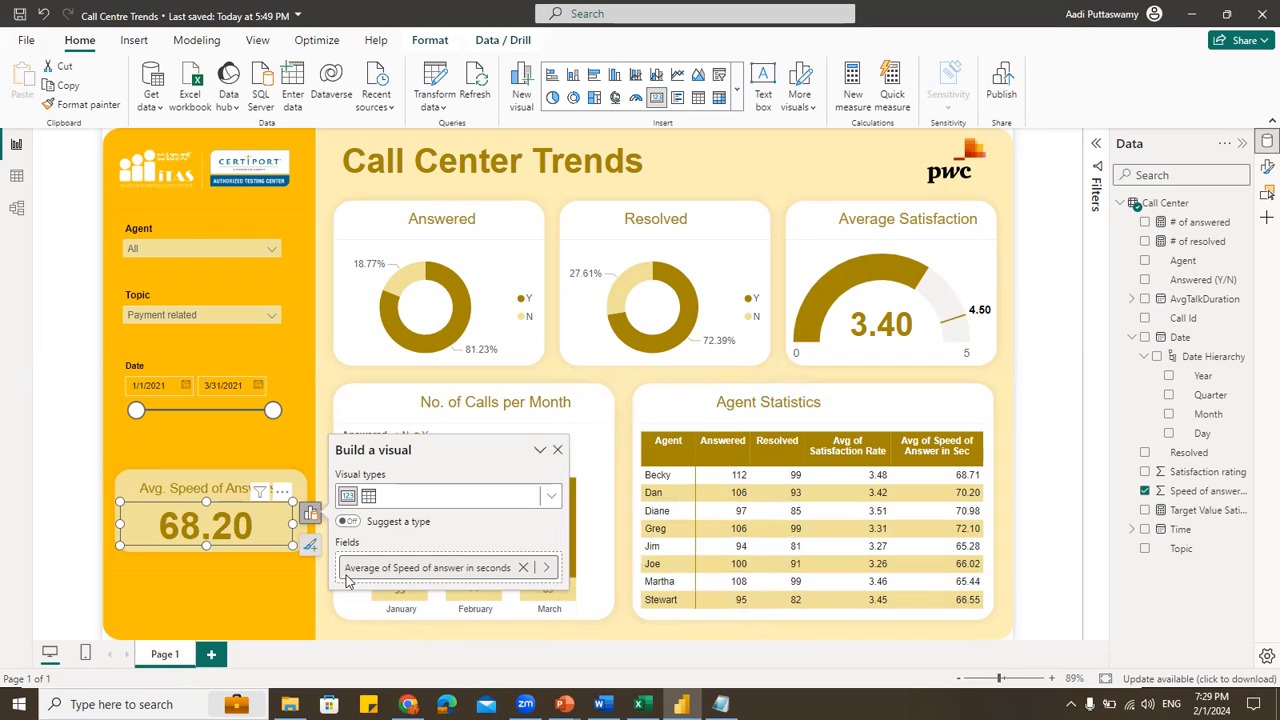
Inspect the Agent Statistics table's fields, checking the aggregation of Avg of Satisfaction Rate and Avg of Speed of Answer in Sec
left_click(797, 433)
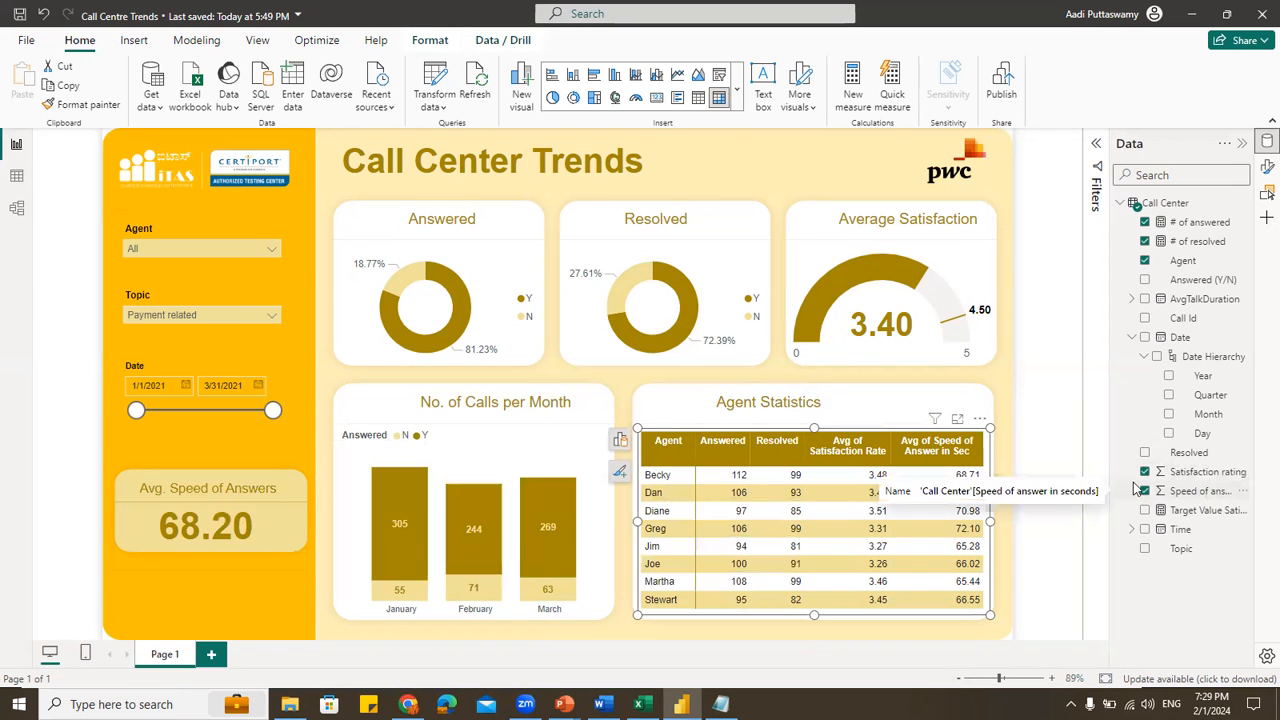
key("alt+Tab")
left_click_drag(427, 184, 464, 184)
key("alt+Tab")
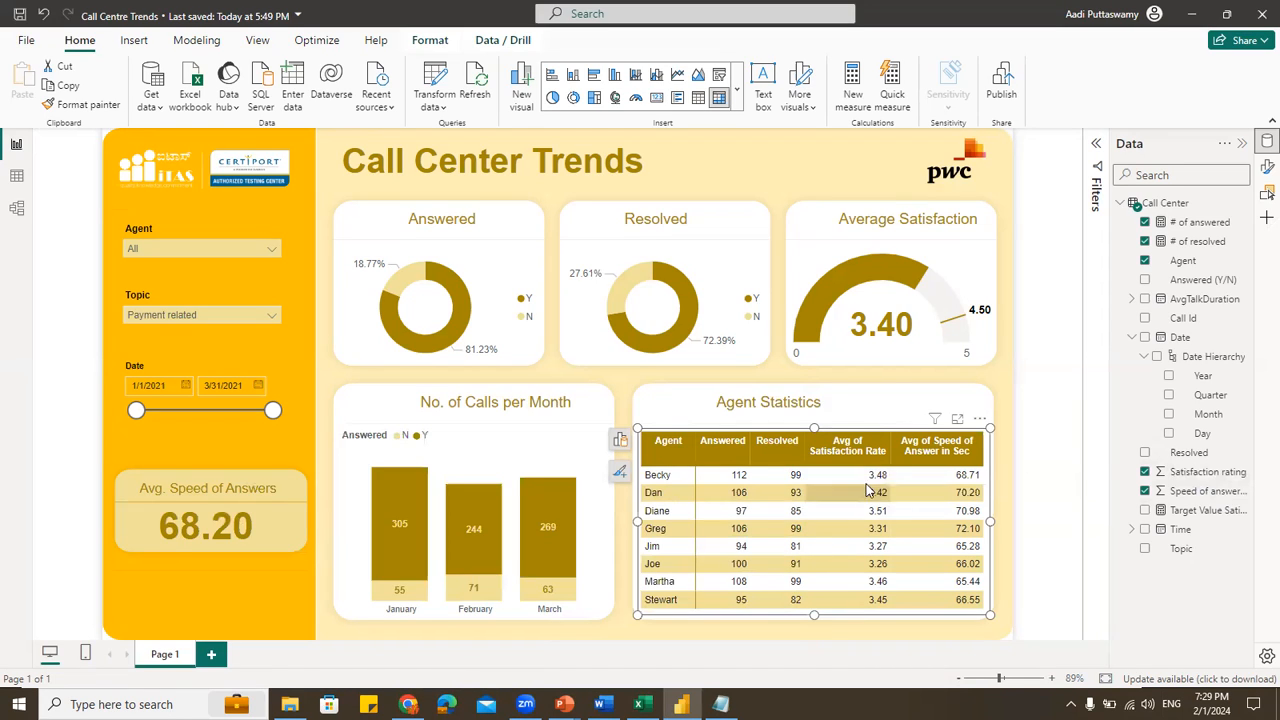
left_click(620, 443)
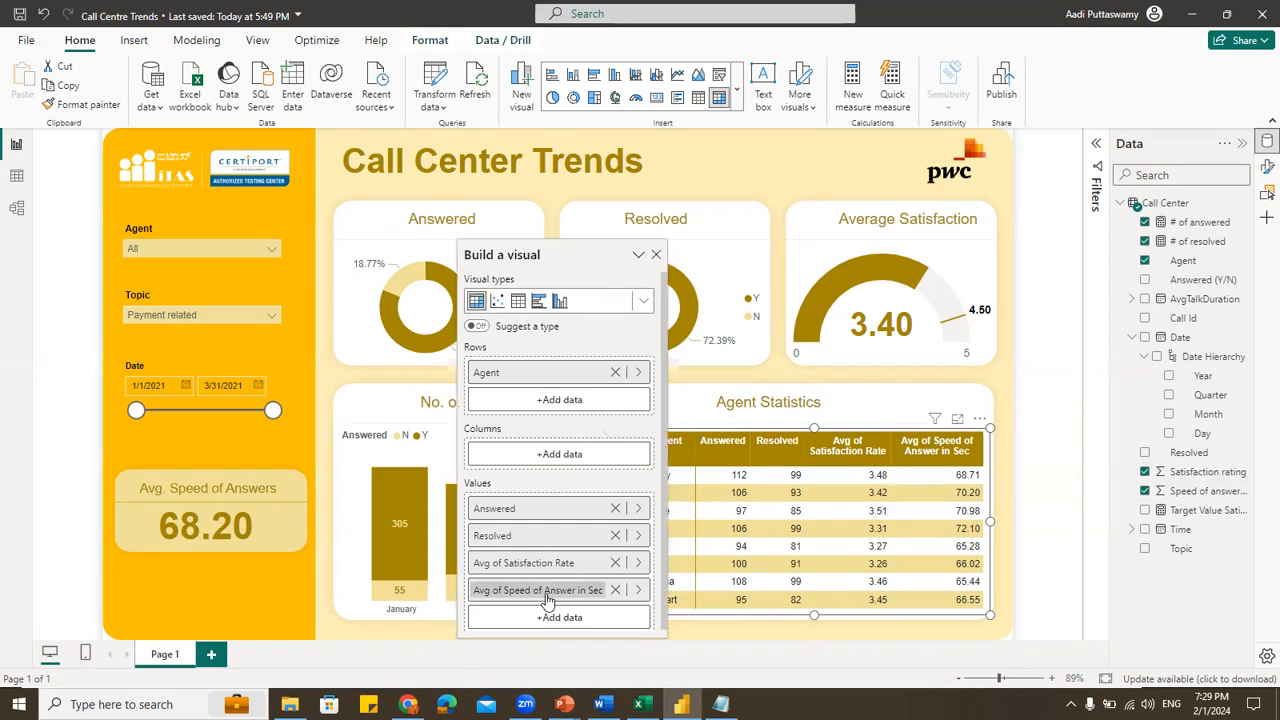
left_click(638, 563)
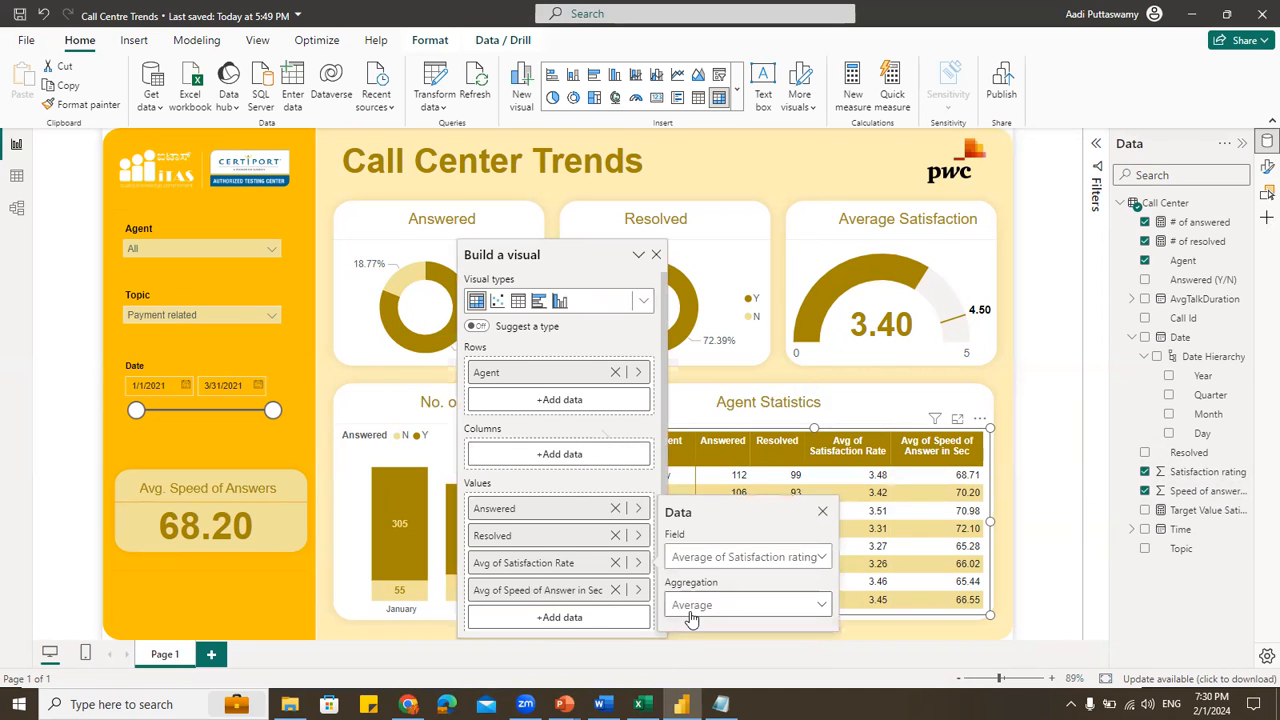
left_click(638, 590)
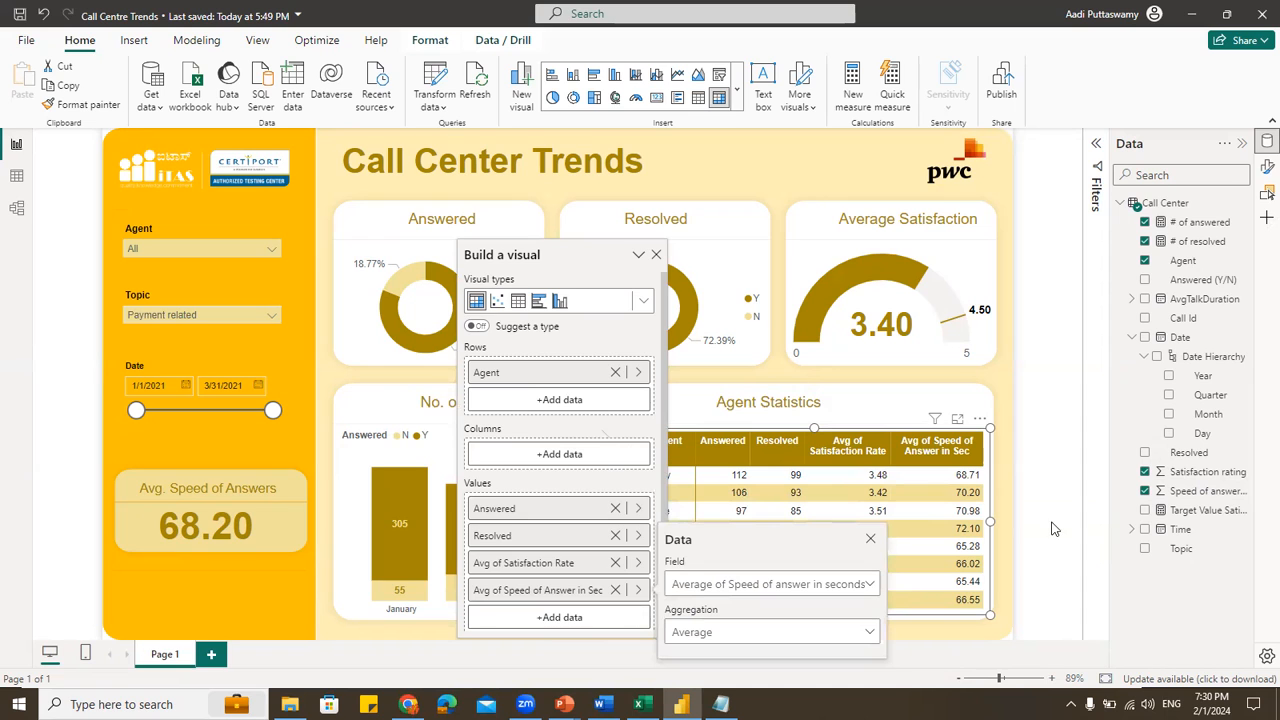
key("Escape")
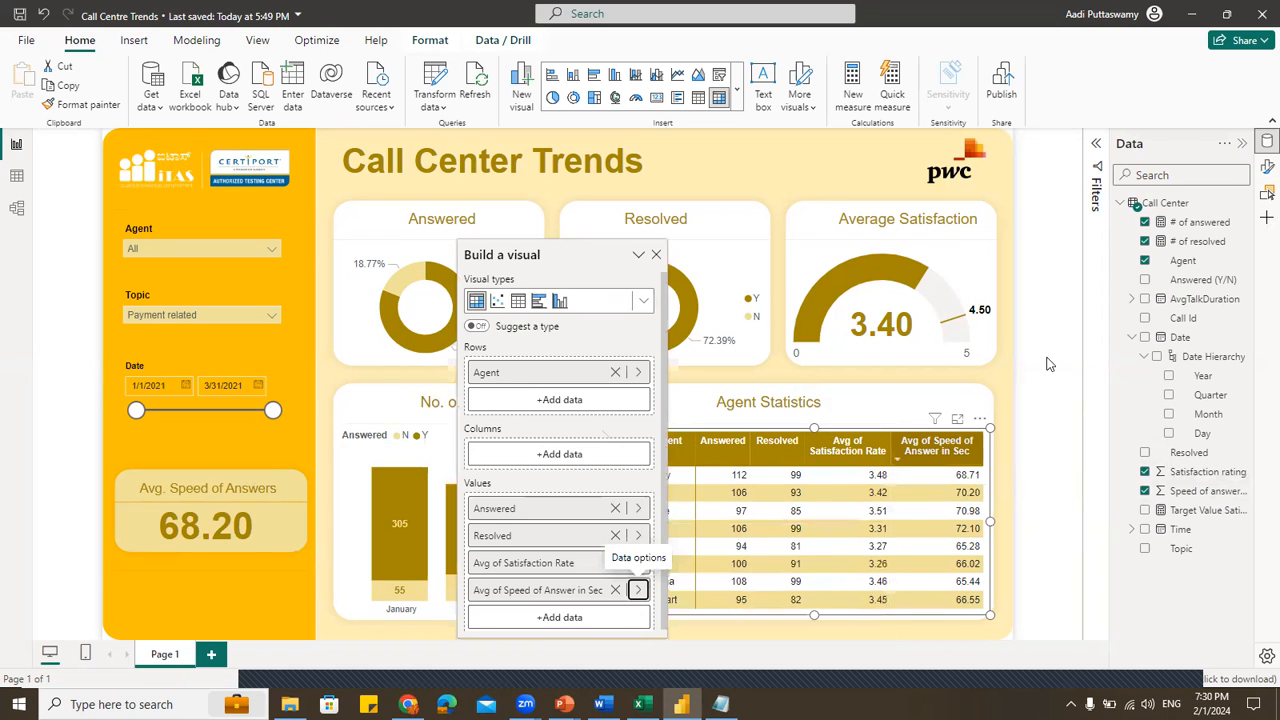
key("Escape")
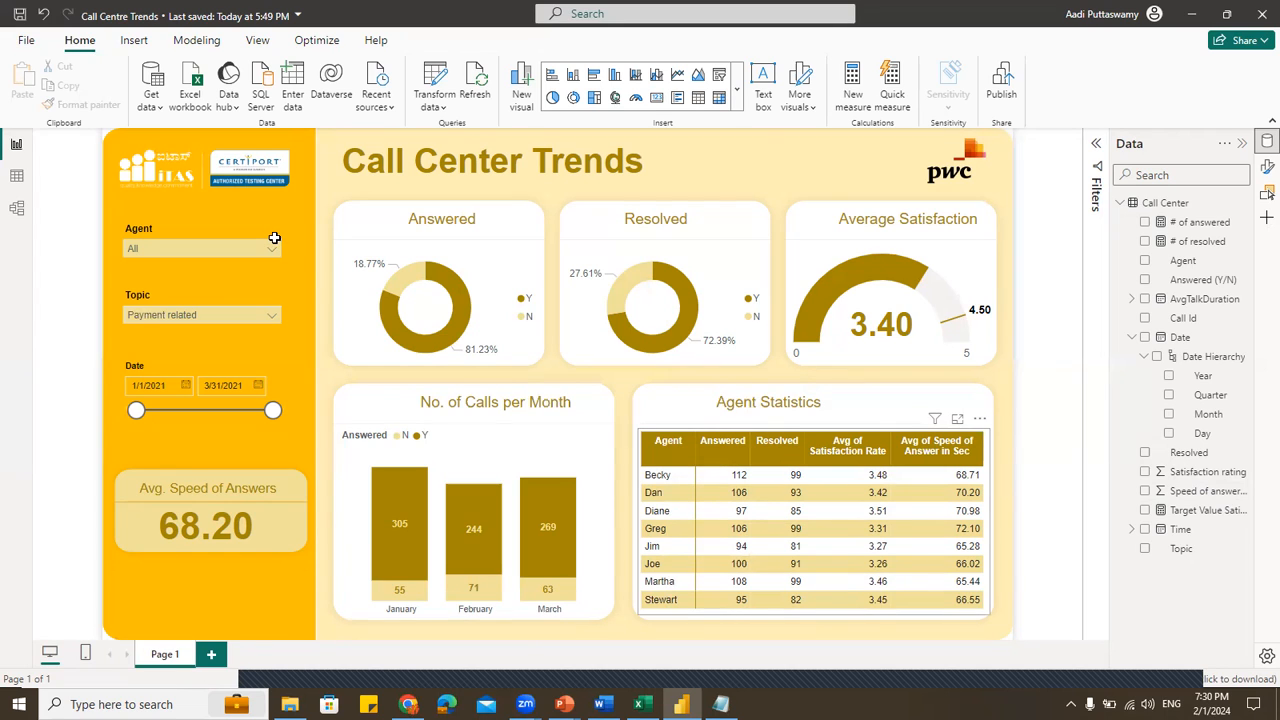
View the Resolved column in the Excel dataset and check the report's page filters in Power BI
key("alt+Tab")
left_click(347, 199)
left_click(346, 227)
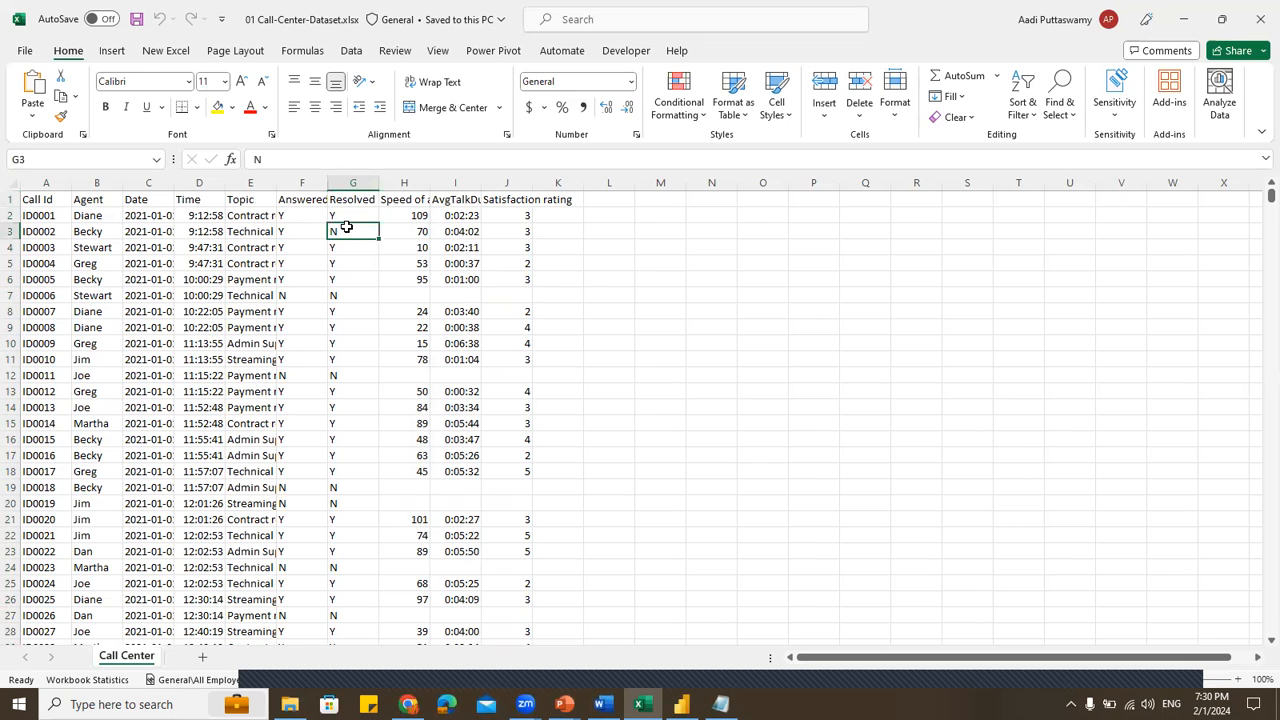
key("alt+Tab")
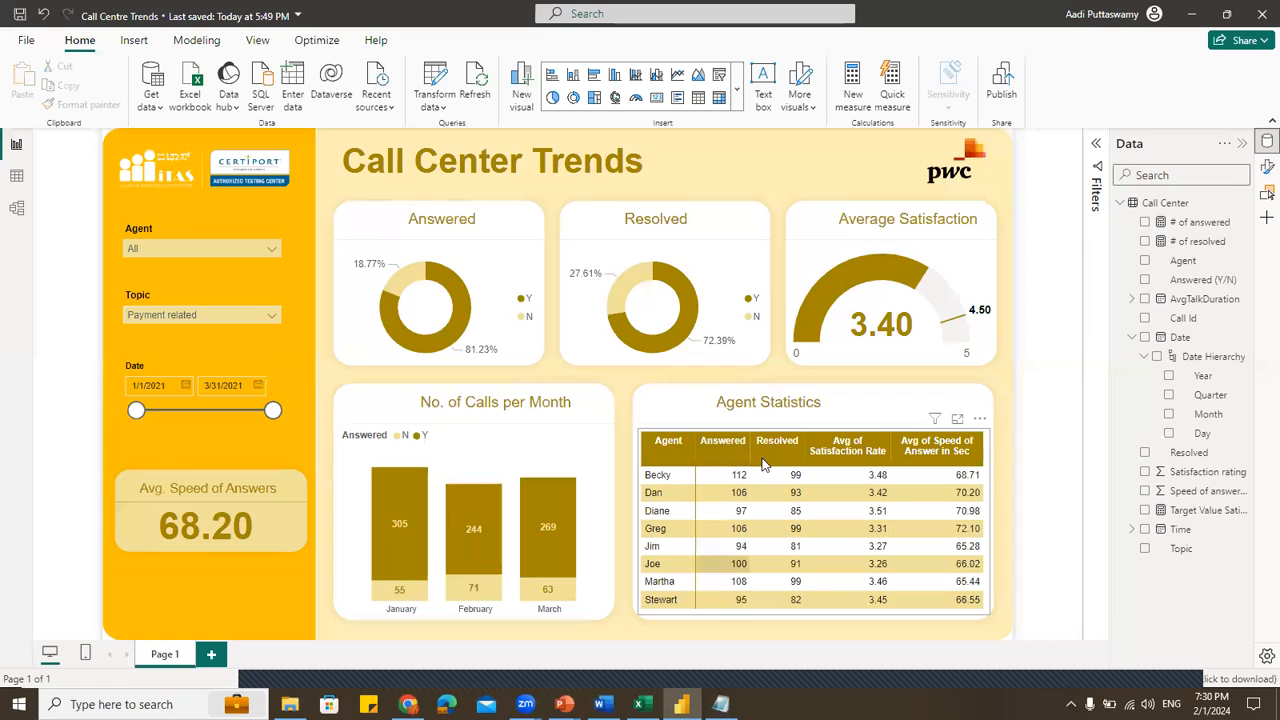
left_click(1097, 146)
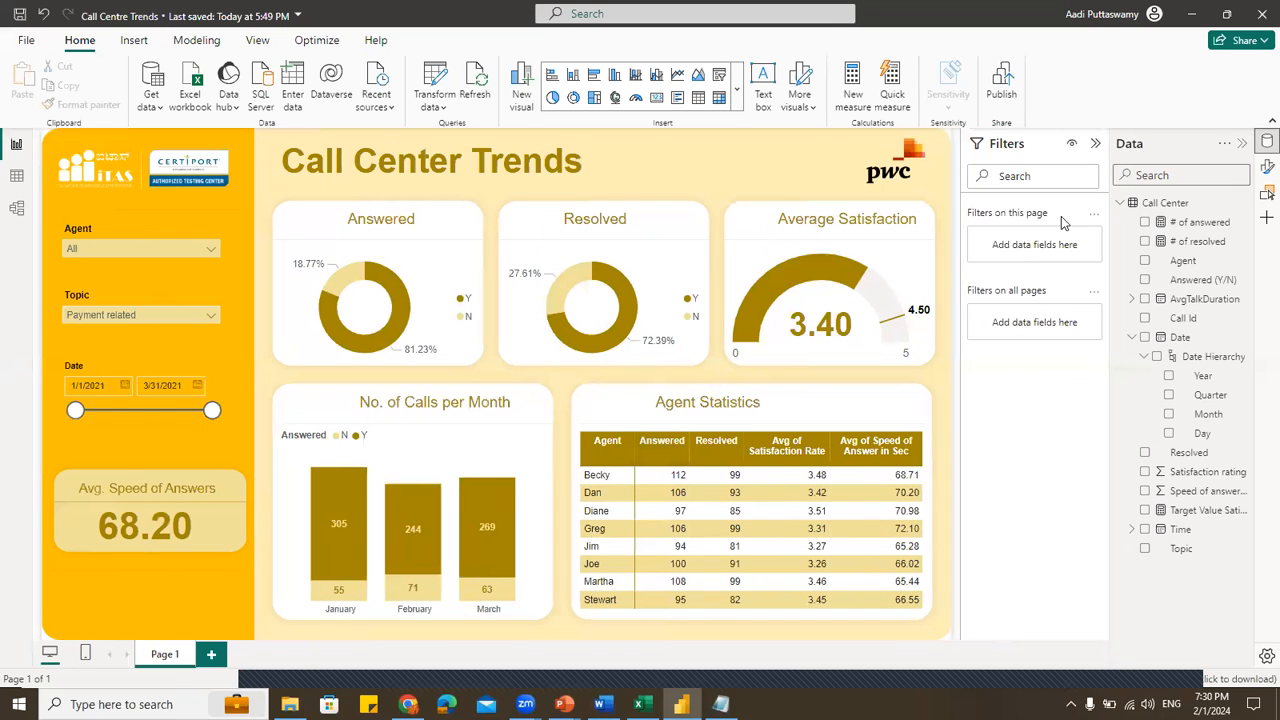
left_click(1095, 144)
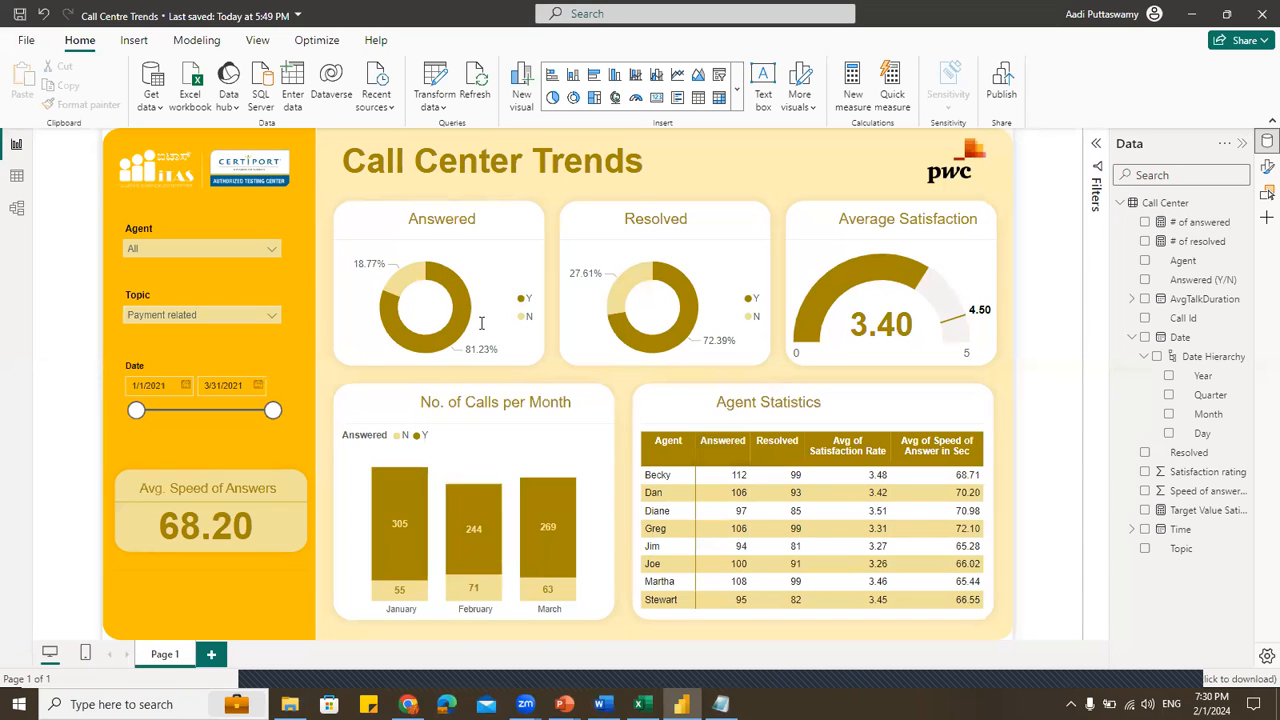
Highlight distinctcount('Call Center'[Call Id]) in the Notepad # of answered measure and compare it with the Call Id values in Excel
key("alt+Tab")
left_click(444, 261)
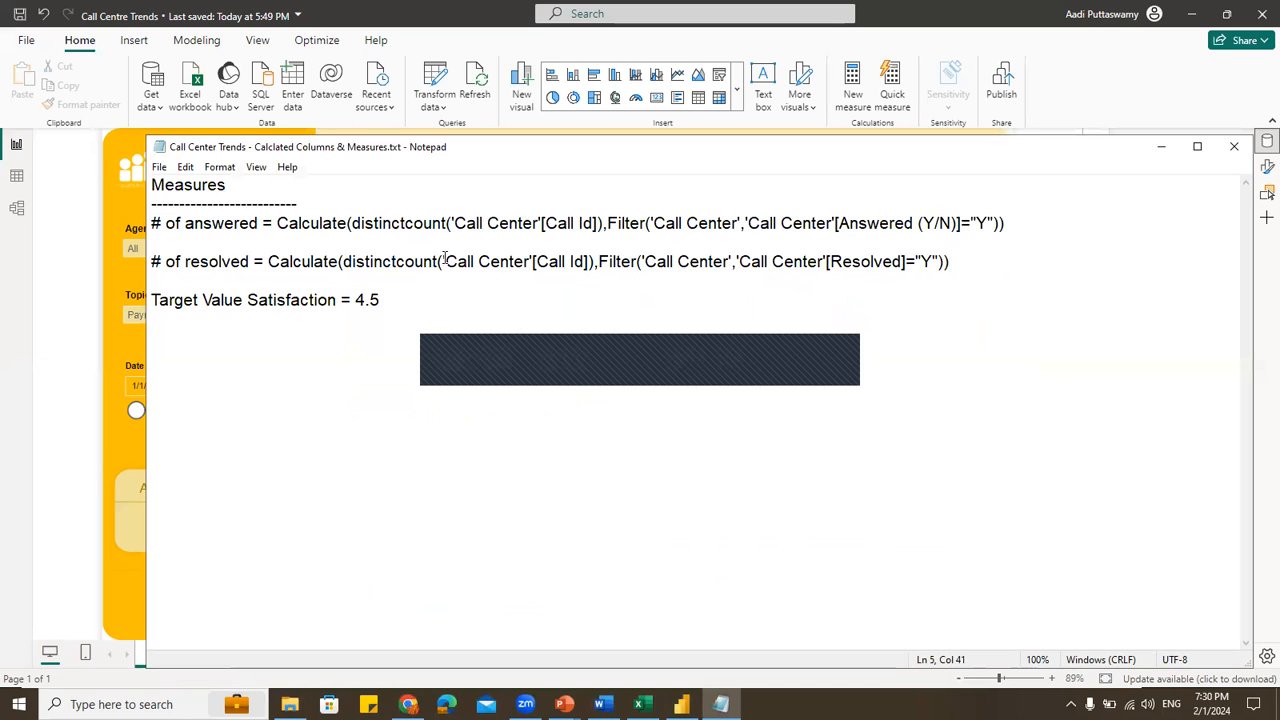
left_click_drag(352, 223, 605, 218)
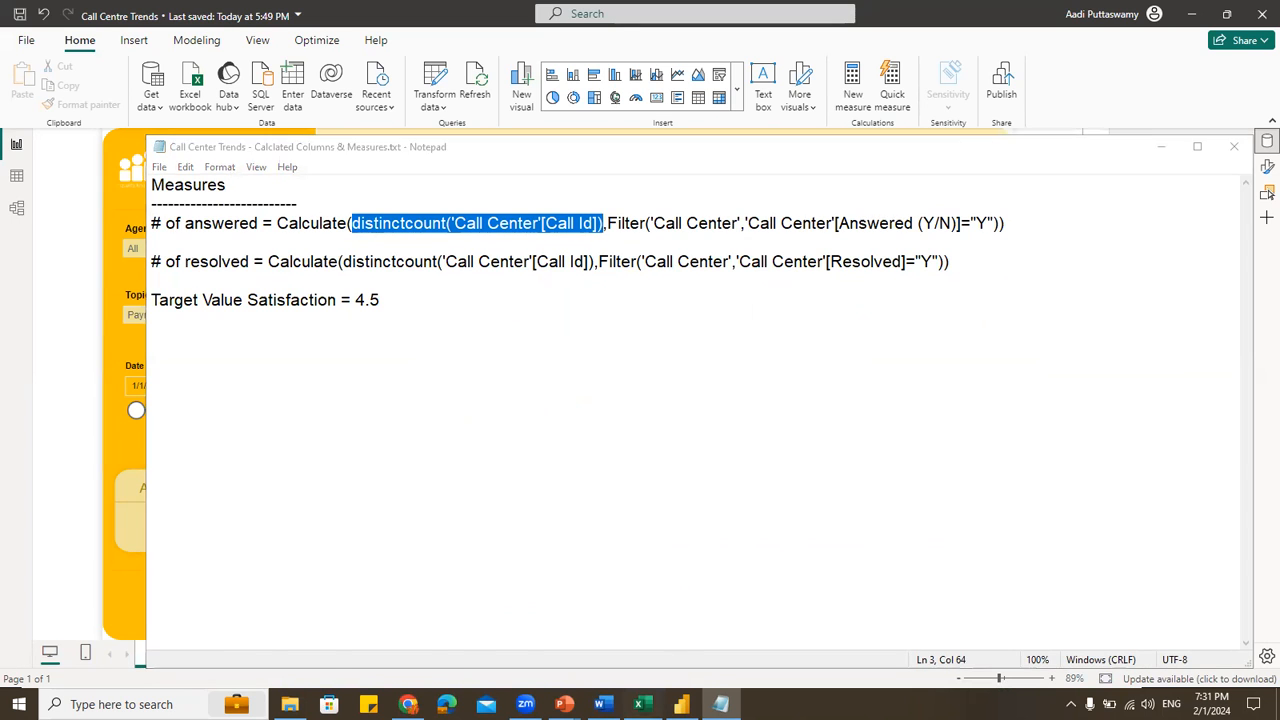
left_click(641, 704)
left_click(57, 216)
left_click_drag(54, 264, 51, 300)
left_click(51, 408)
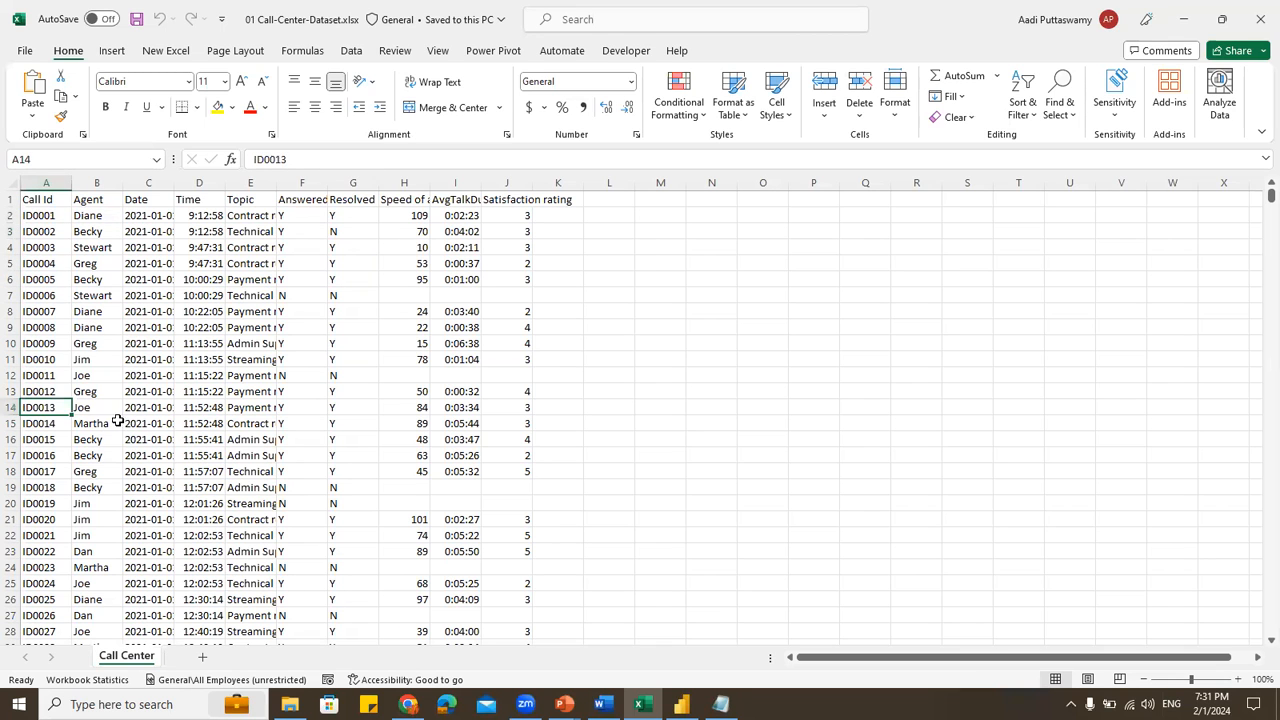
Return to the Notepad measures and highlight the Calculate and Filter parts of the # of answered formula
key("alt+Tab")
key("Left")
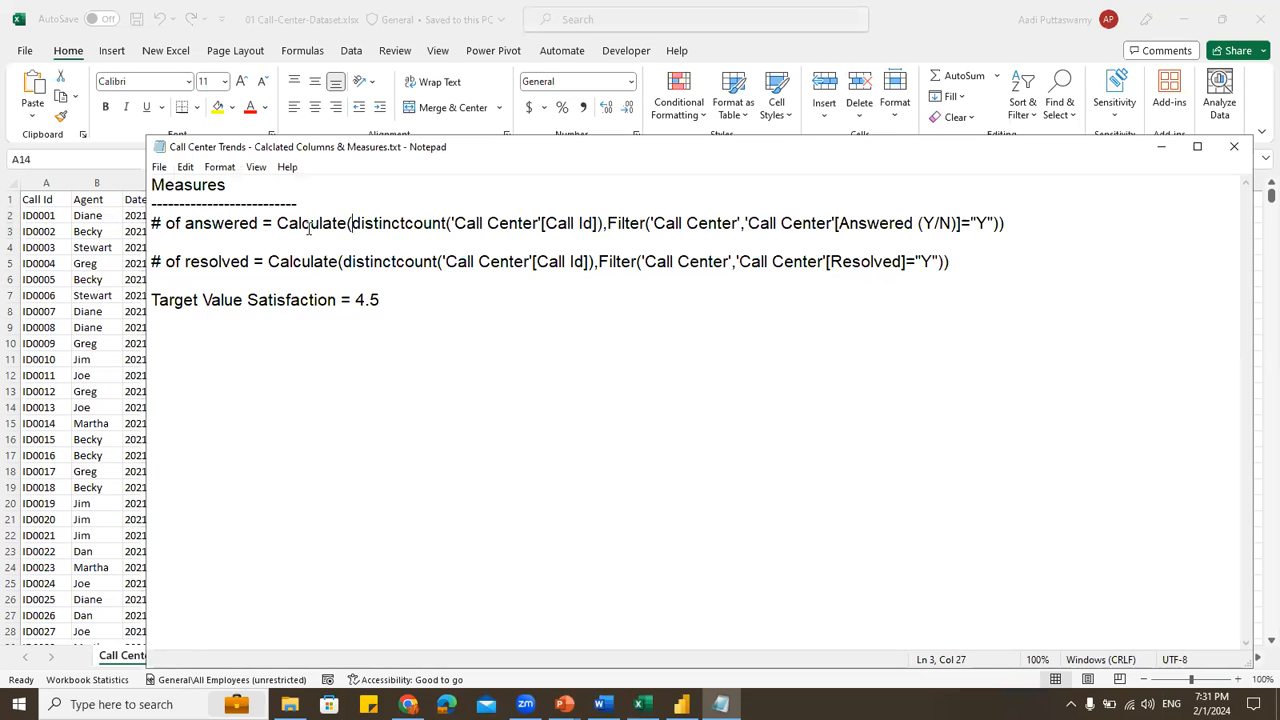
left_click_drag(275, 224, 348, 224)
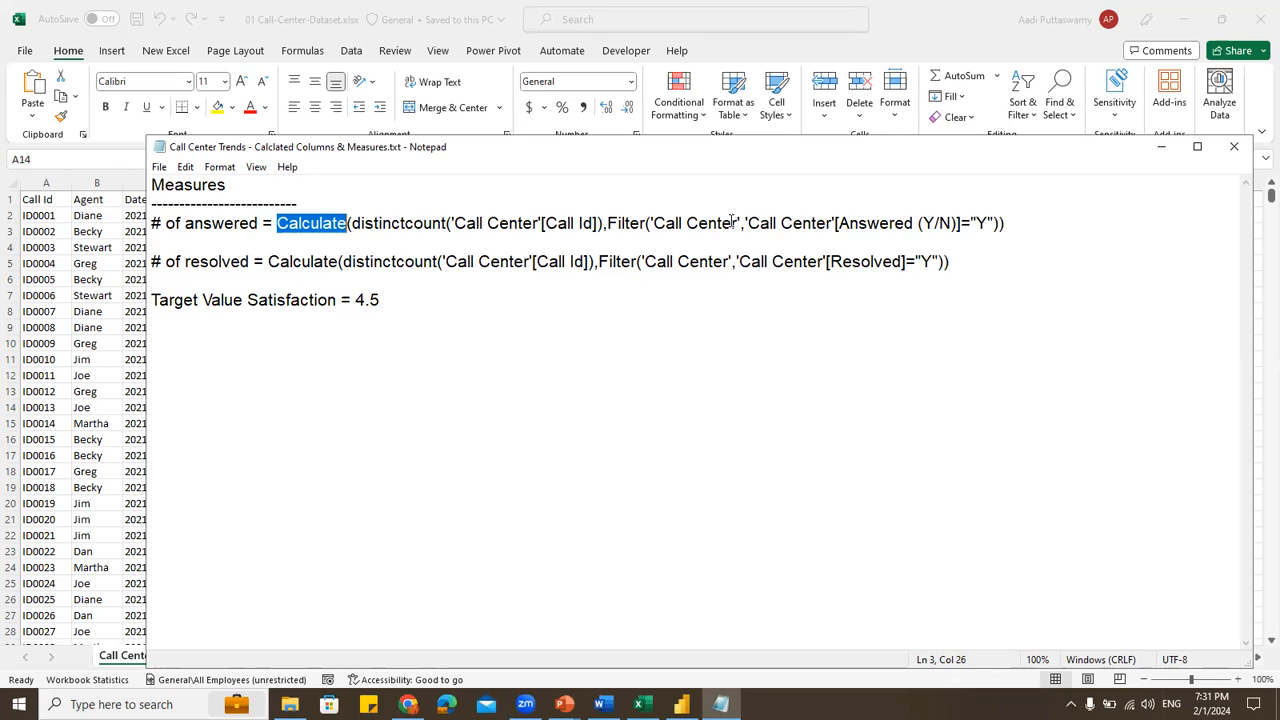
left_click(542, 223)
left_click_drag(274, 220, 354, 225)
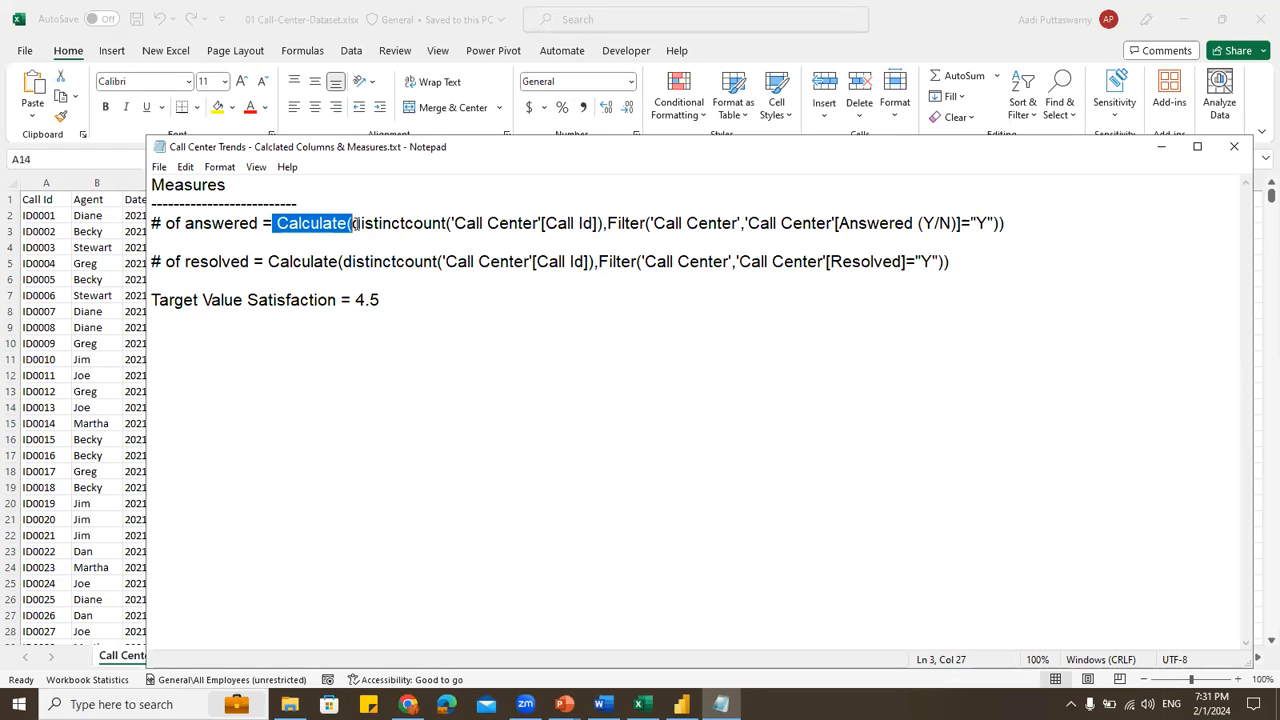
left_click_drag(607, 222, 995, 222)
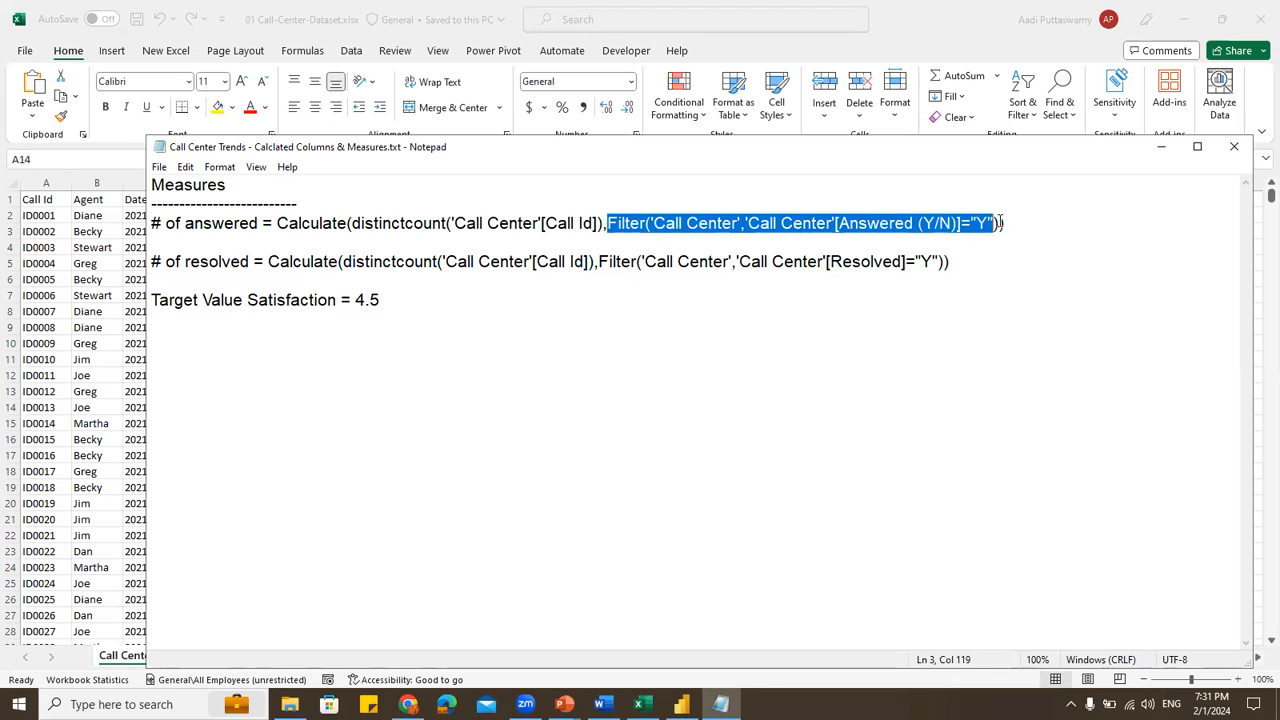
left_click(906, 222)
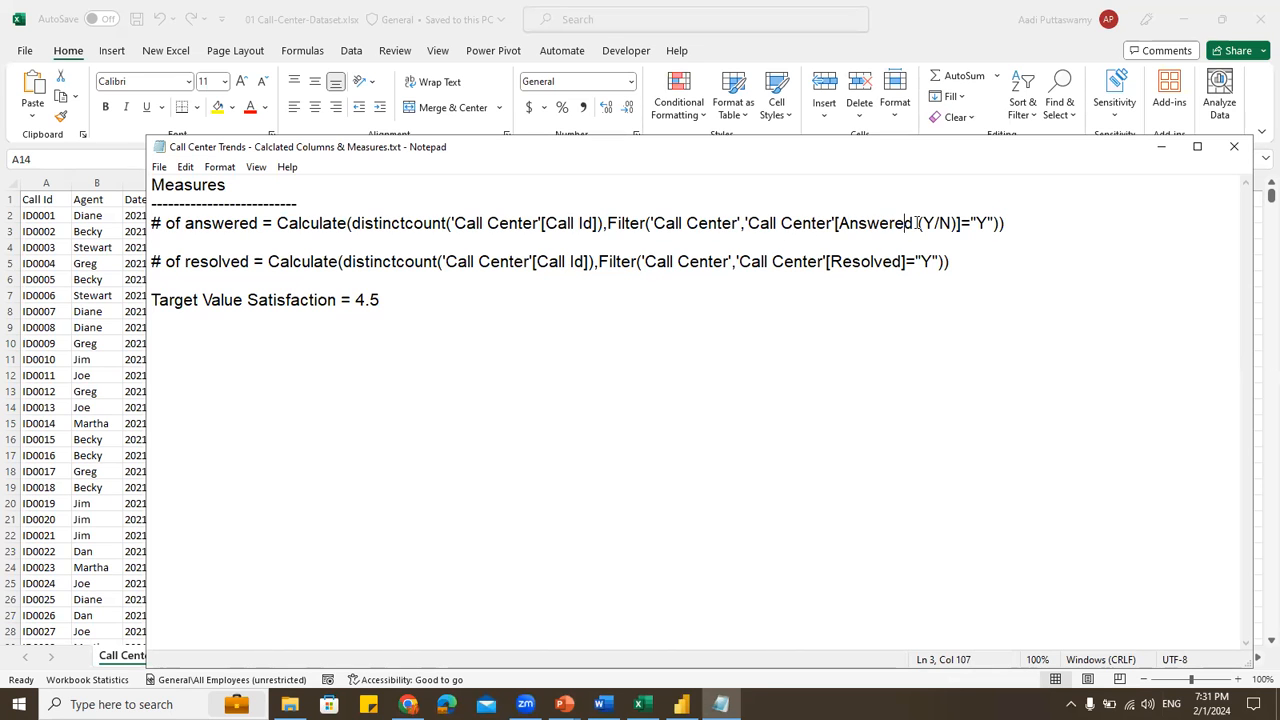
Widen the Answered (Y/N) column in the Excel dataset to fit its header and review its values
left_click(641, 704)
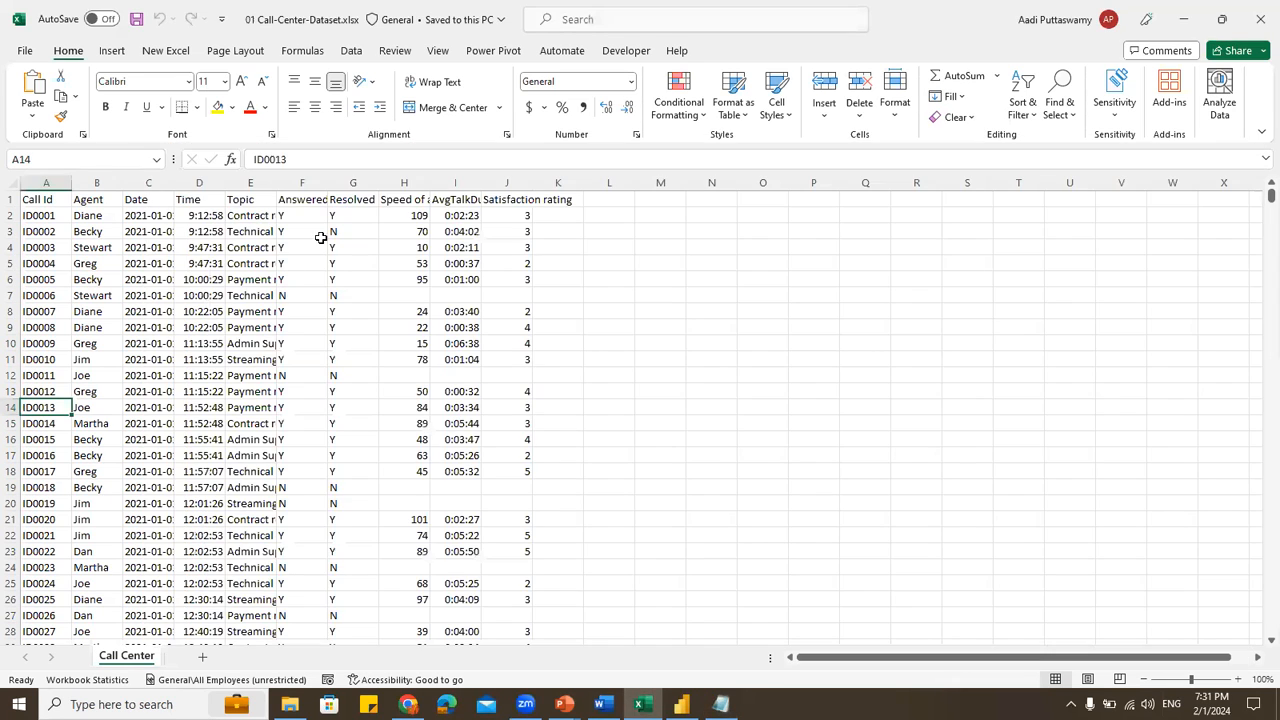
double_click(330, 193)
left_click_drag(338, 199, 324, 388)
left_click(318, 210)
key("alt+Tab")
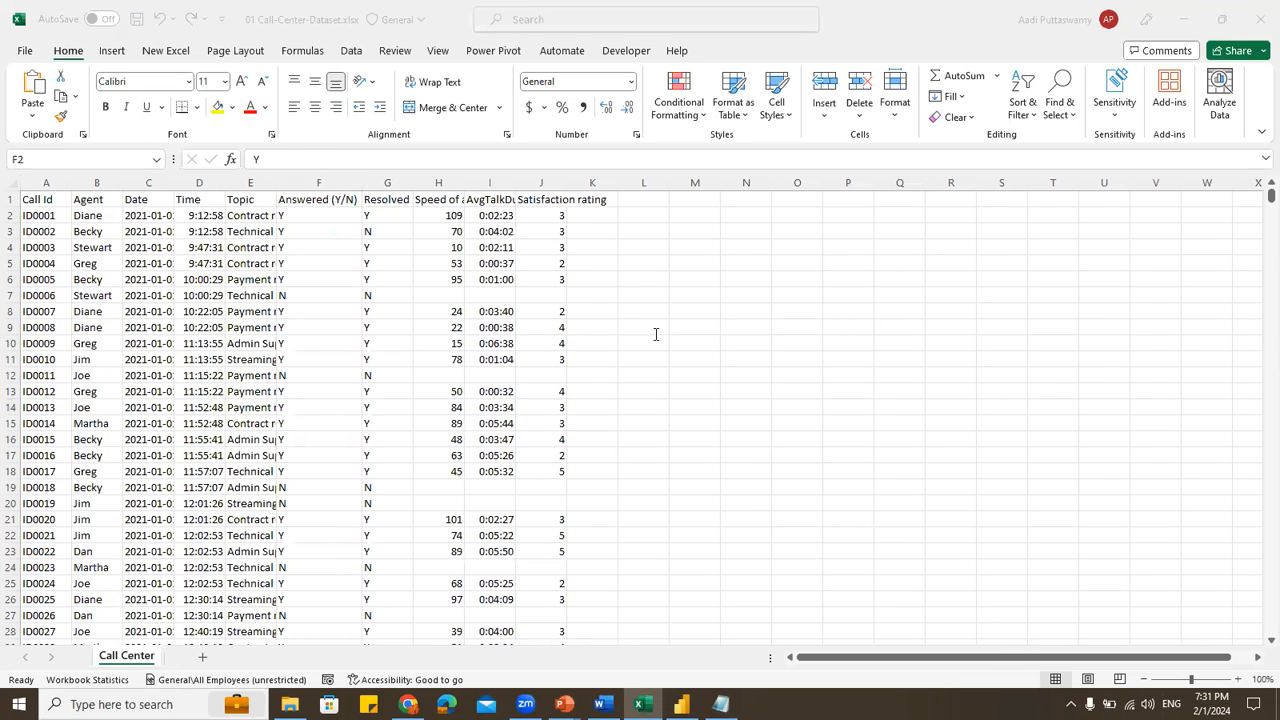
Highlight the "Y" criterion of the # of answered measure and compare it with the Answered (Y/N) values in Excel
double_click(980, 223)
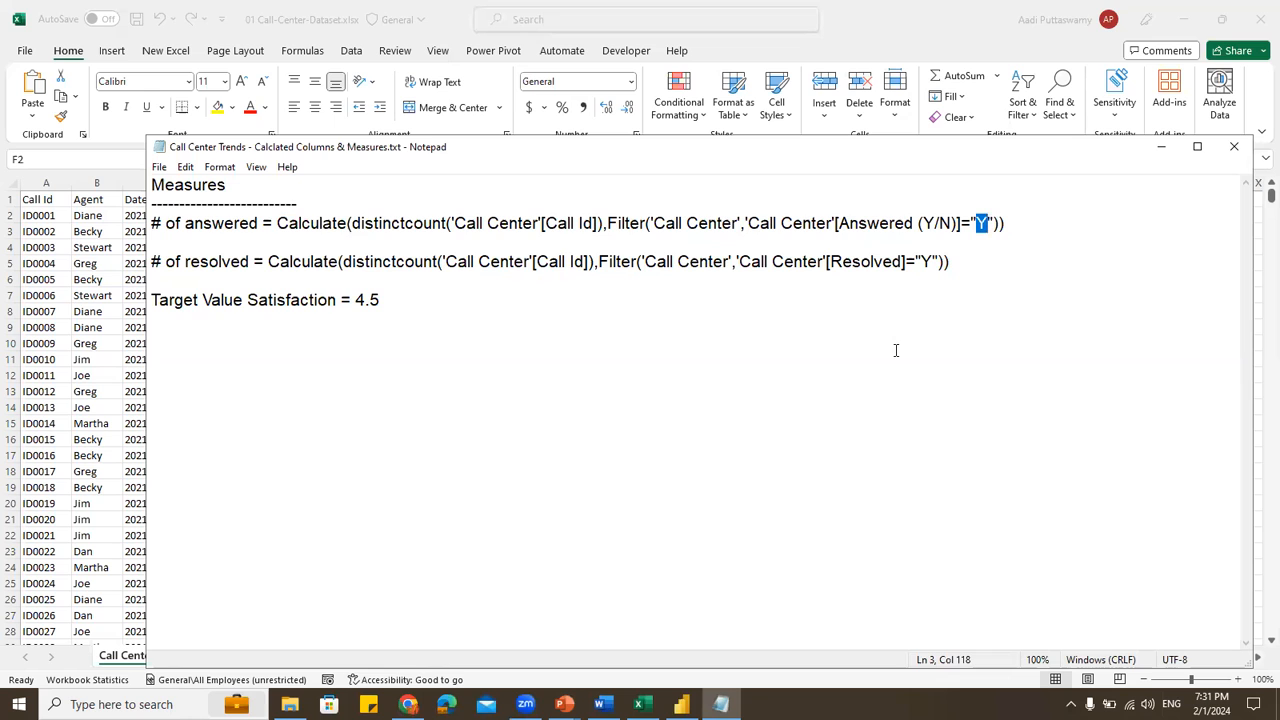
key("alt+Tab")
left_click_drag(303, 215, 318, 292)
key("alt+Tab")
Highlight the full # of answered and # of resolved formulas in the Notepad file to compare them
left_click(384, 263)
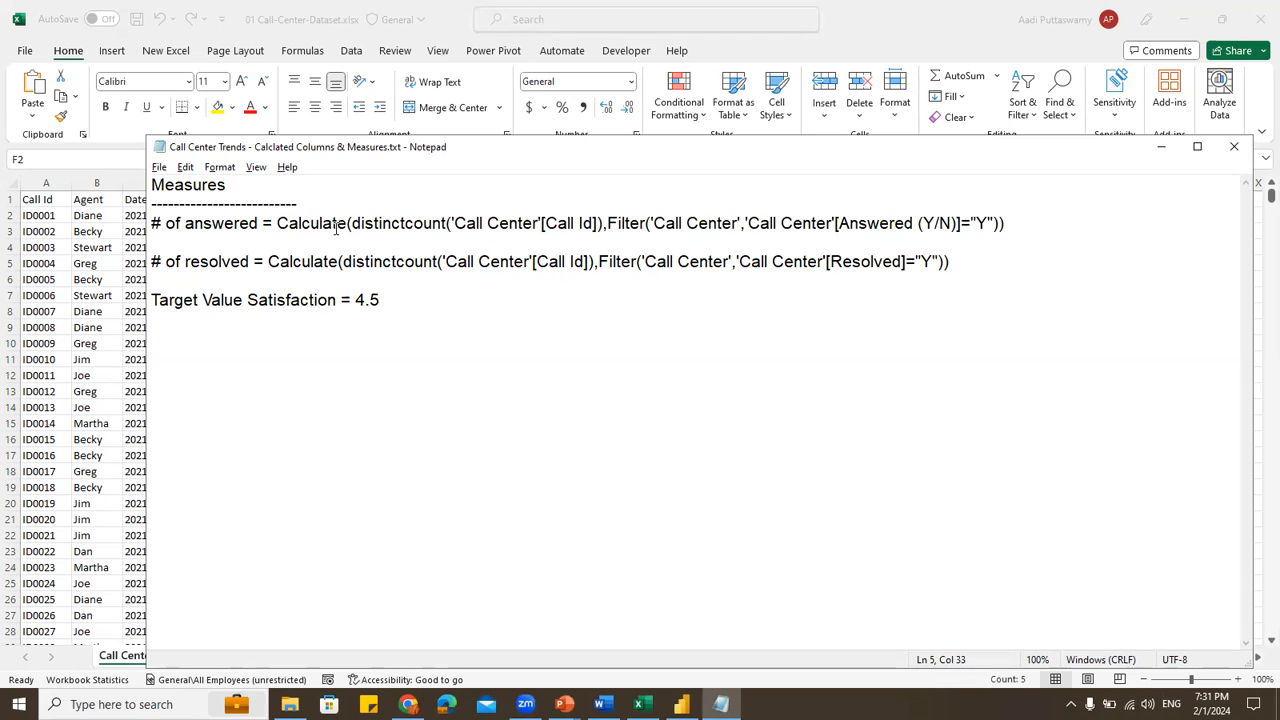
left_click_drag(277, 223, 1040, 222)
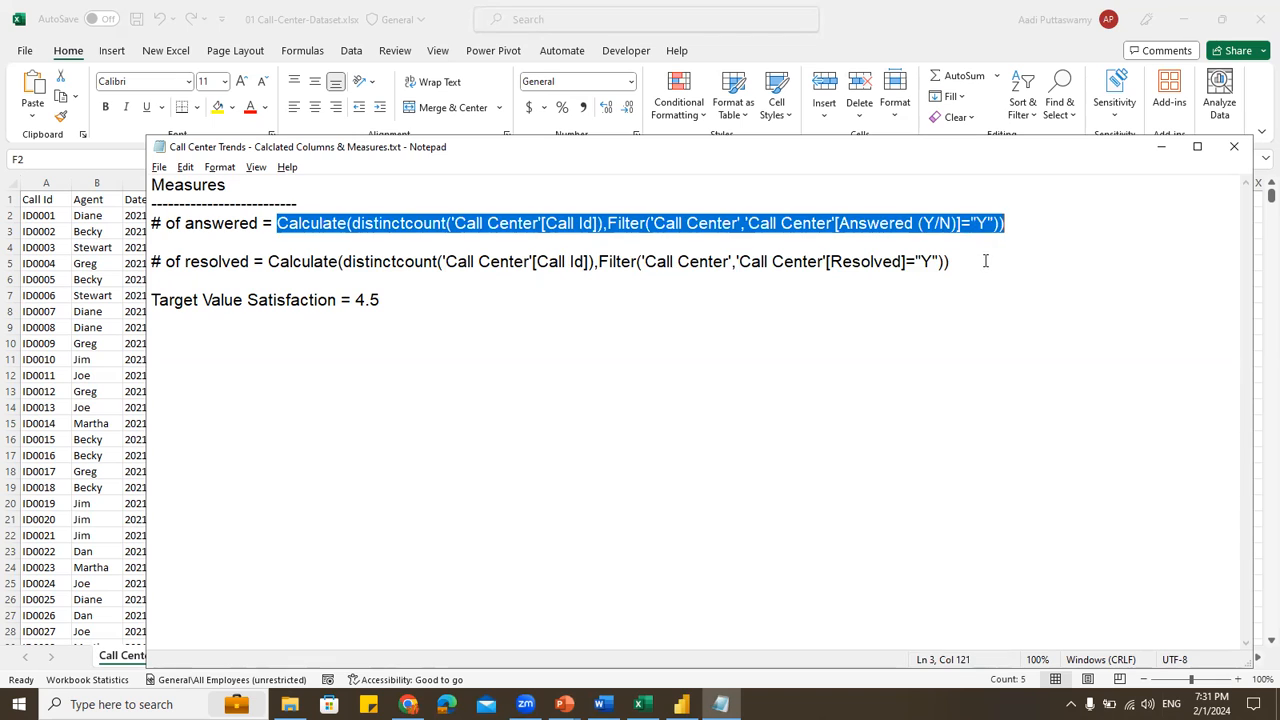
left_click_drag(985, 261, 268, 262)
left_click(537, 262)
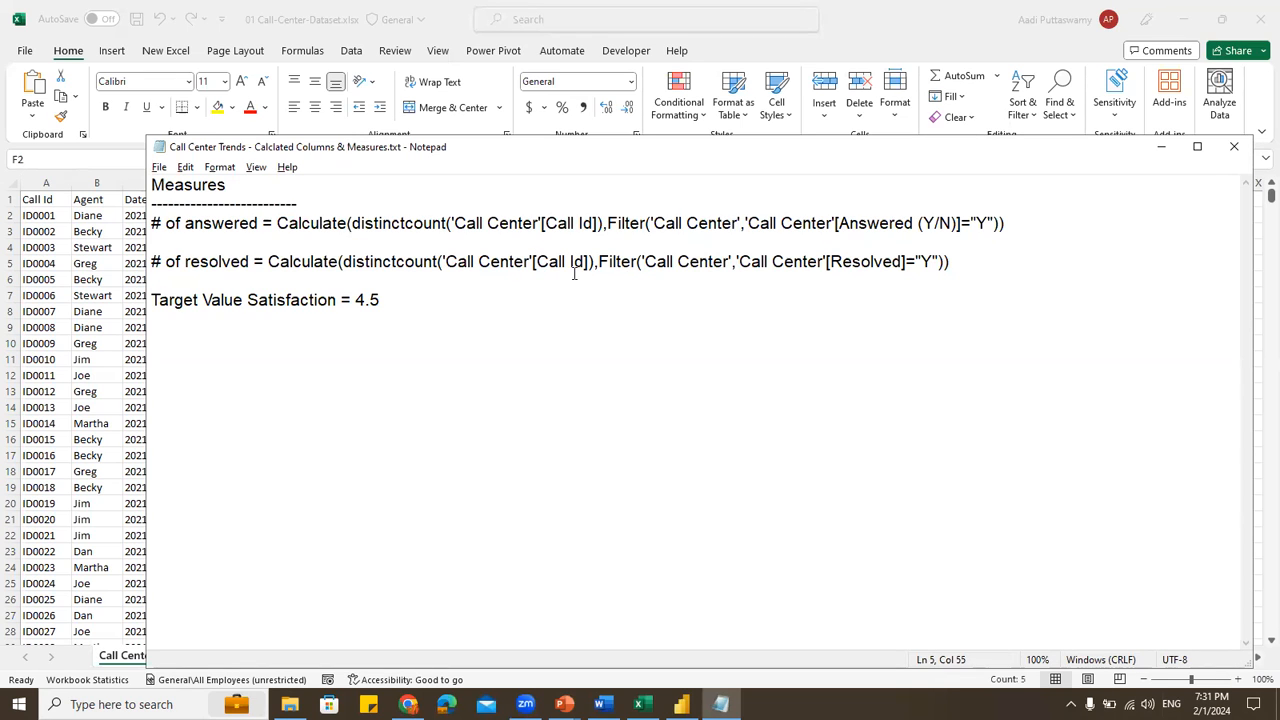
Highlight the Resolved criterion of the # of resolved measure in Notepad and compare it with the Answered (Y/N) and Resolved columns in Excel
left_click_drag(831, 262, 893, 262)
left_click(870, 224)
left_click(870, 262)
key("Down")
key("alt+Tab")
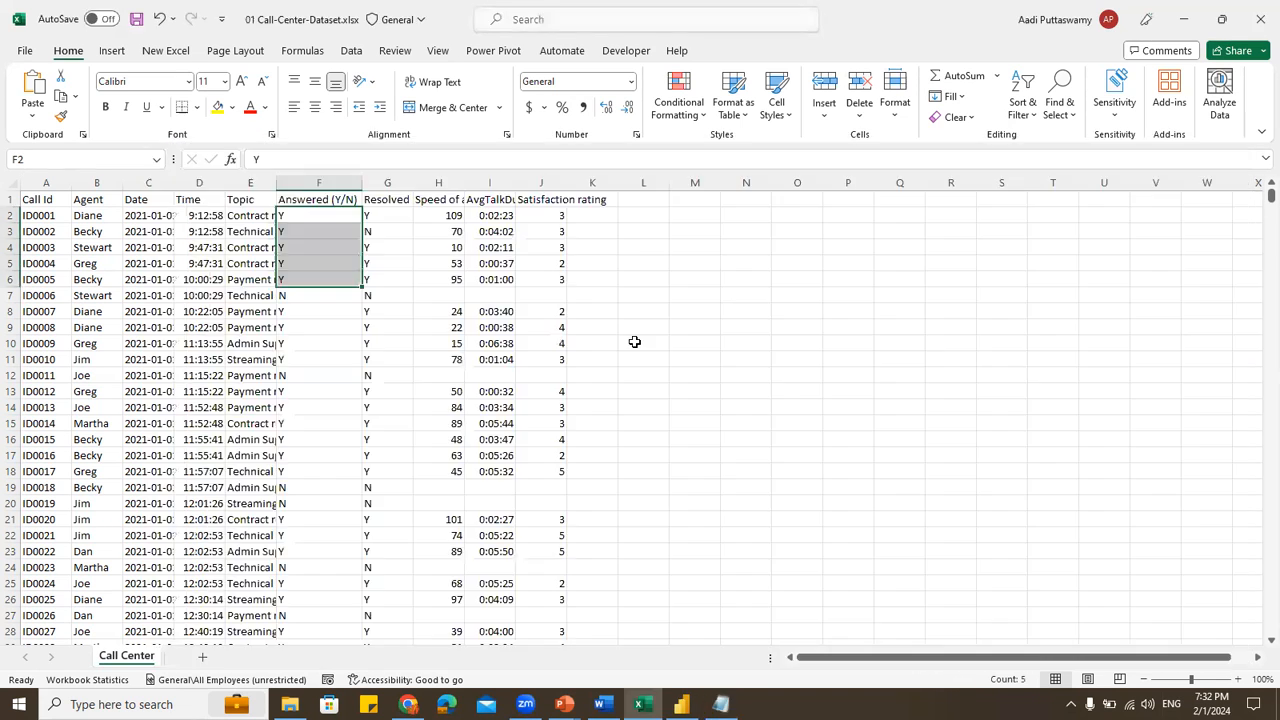
left_click(338, 200)
left_click(390, 199)
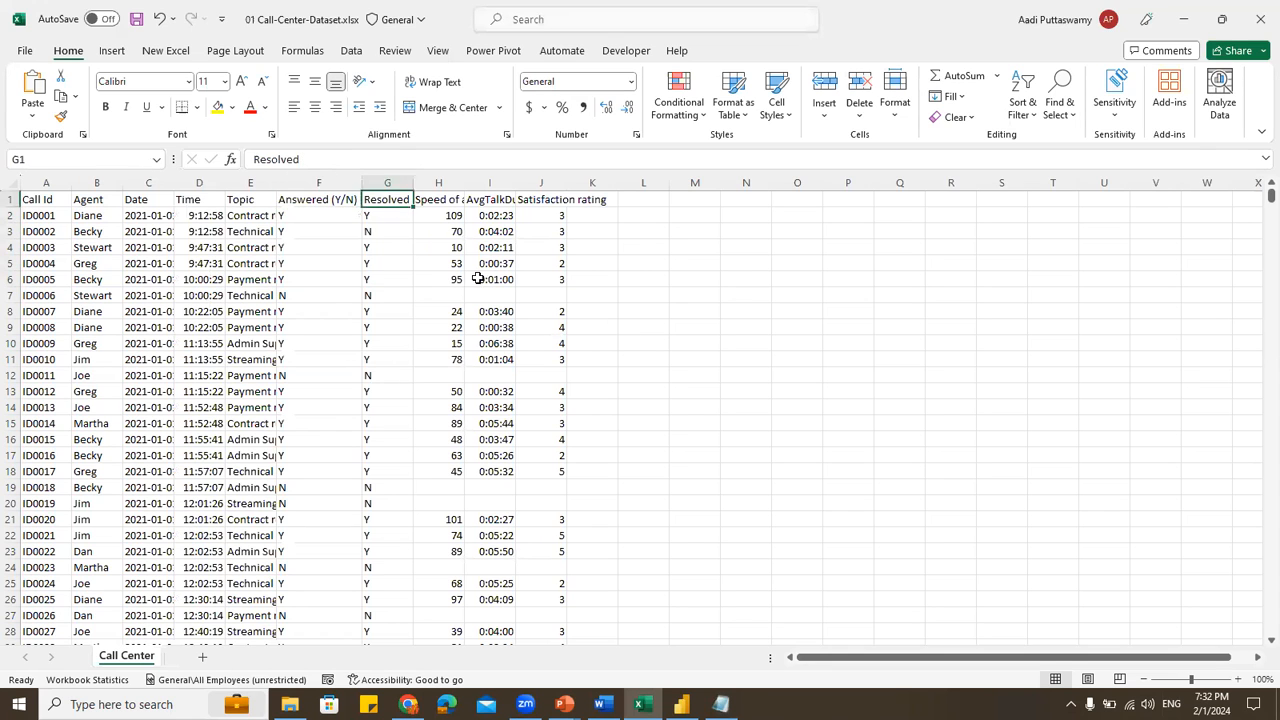
key("alt+Tab")
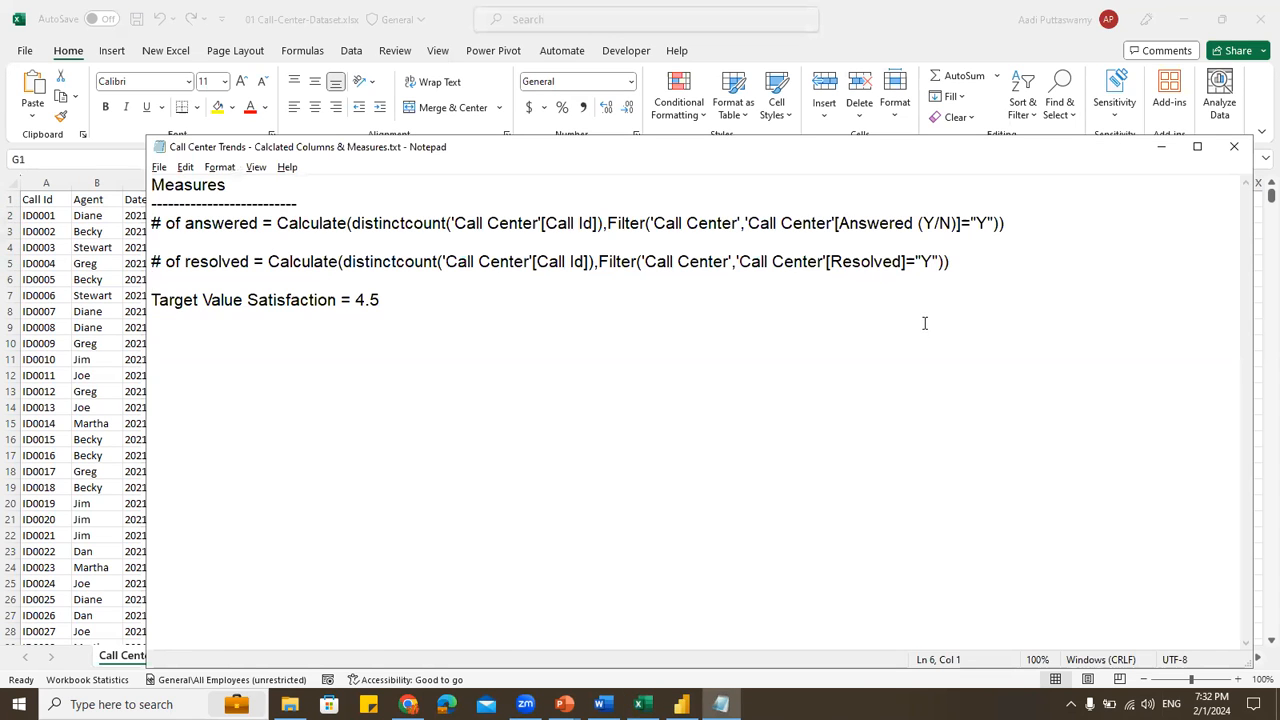
key("alt+Tab")
left_click(319, 183)
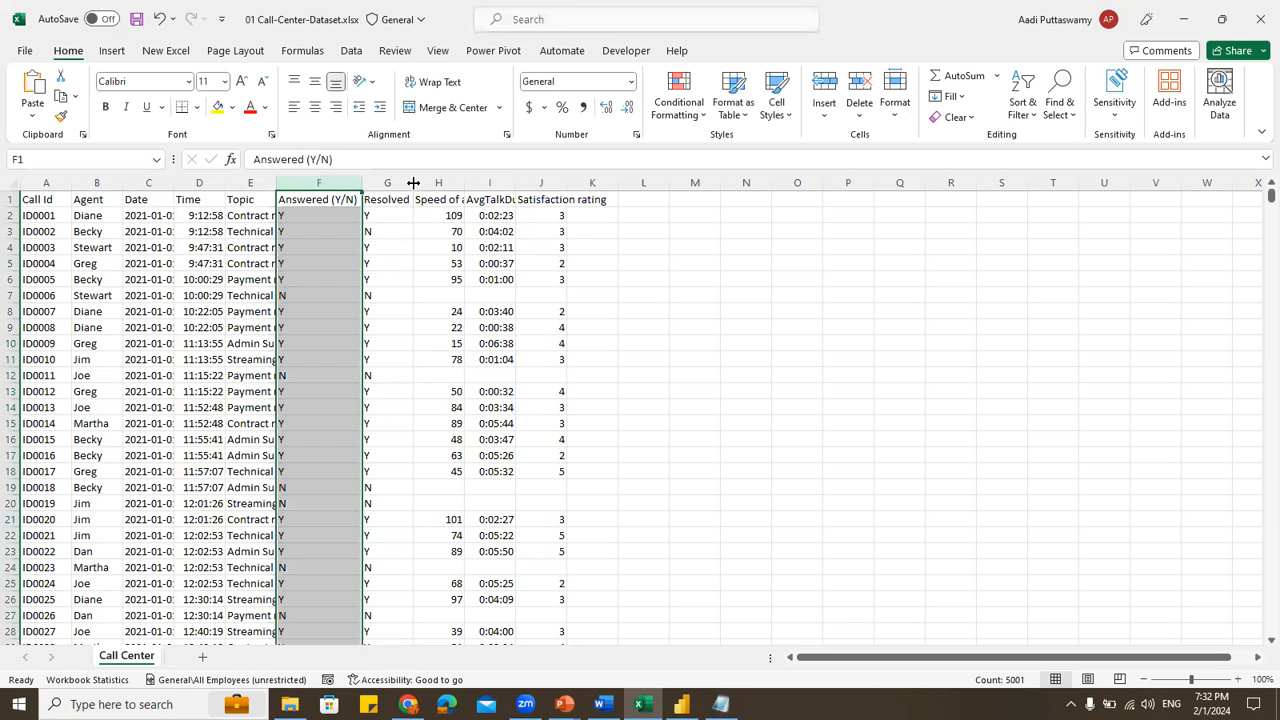
Switch to the Call Center Trends report in Power BI, move the Adobe alert out of the way, and close the report with its changes saved
left_click(681, 704)
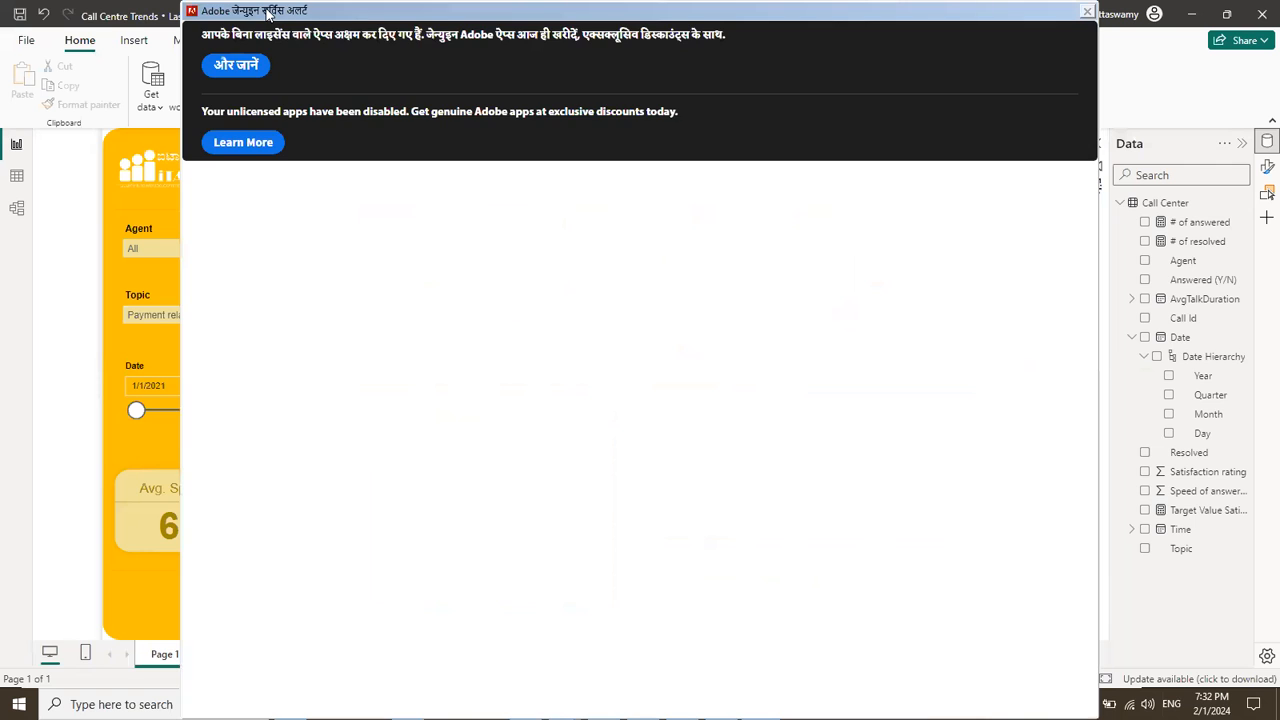
left_click_drag(267, 14, 1279, 718)
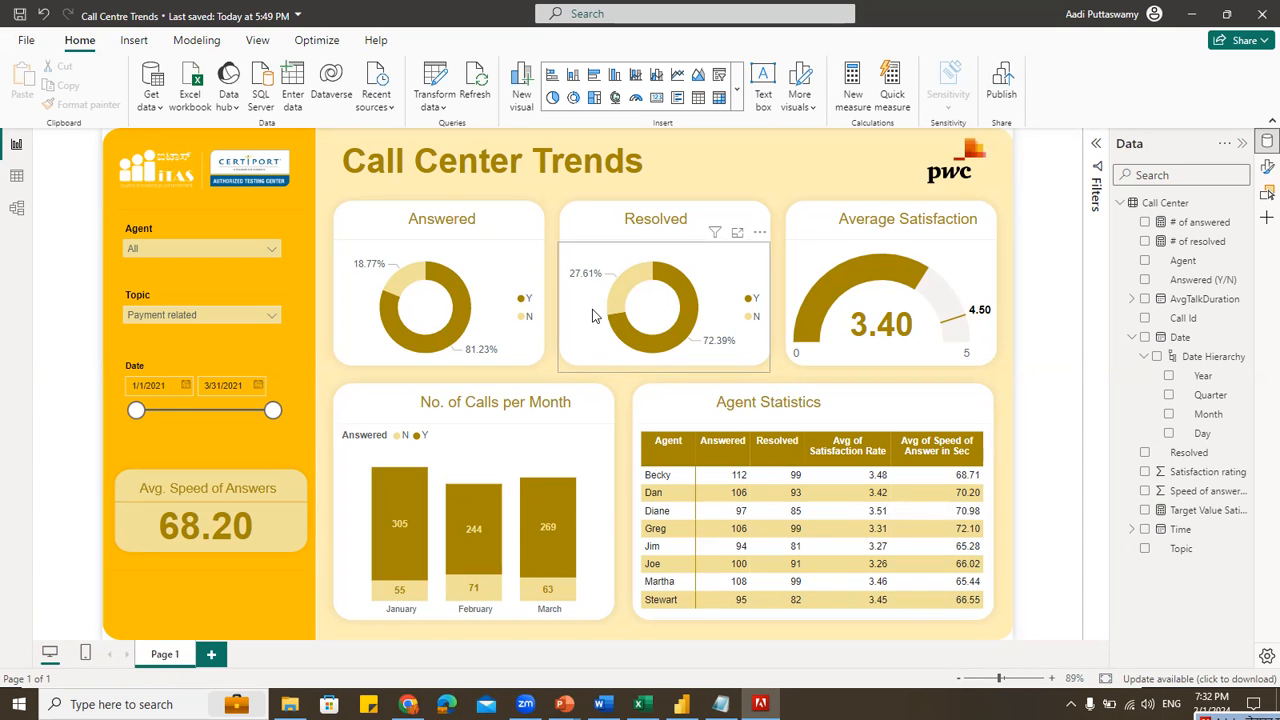
left_click(1257, 20)
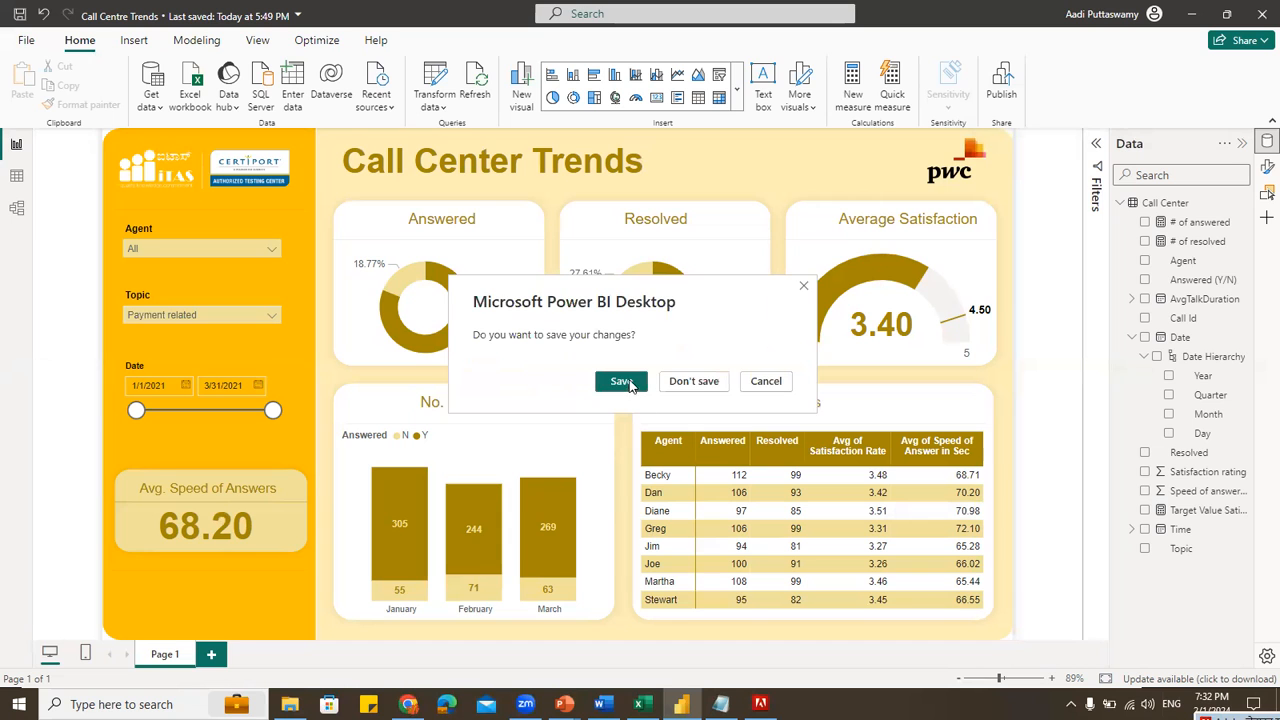
left_click(628, 382)
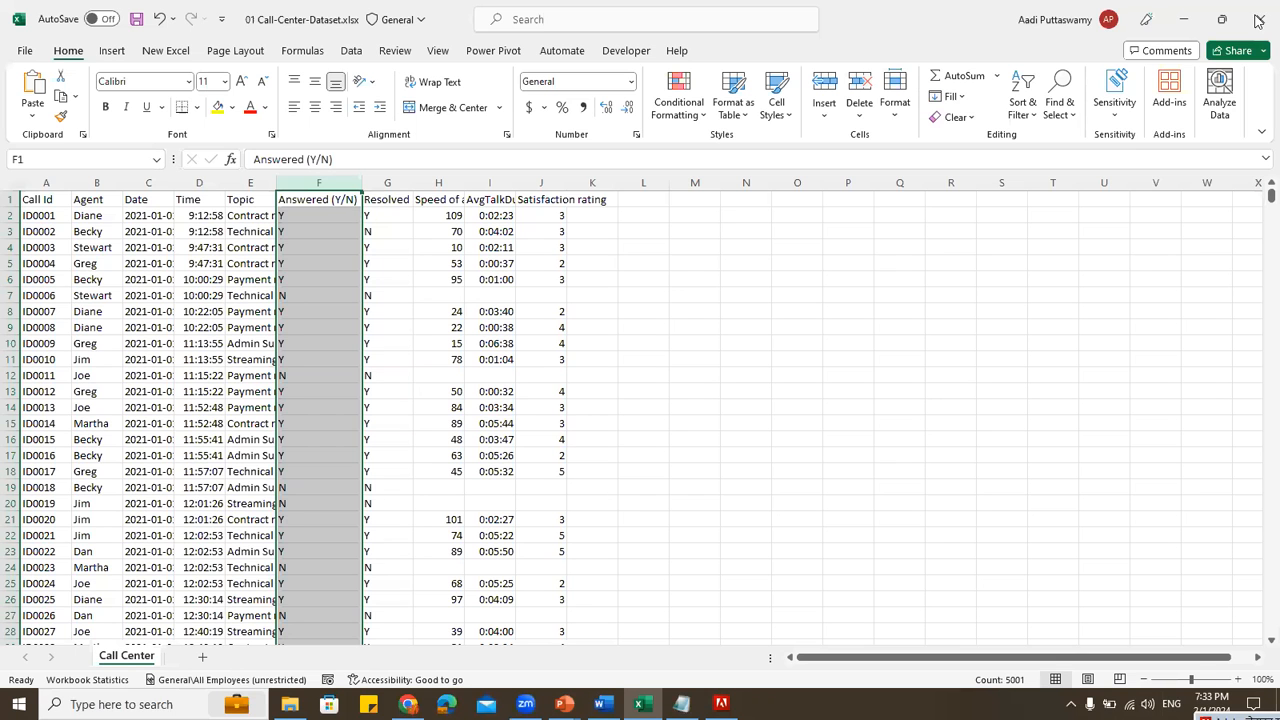
Close the 01 Call-Center-Dataset workbook without saving its changes, and close the Notepad measures file
left_click(1258, 20)
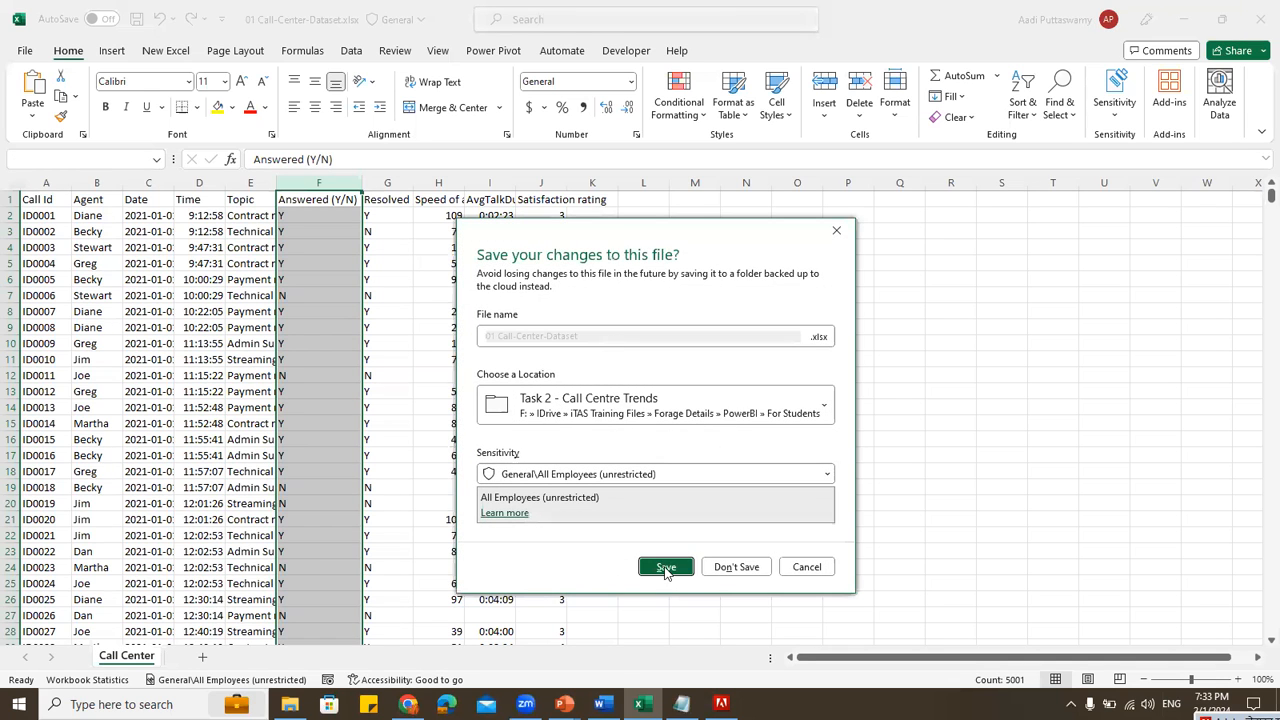
left_click(737, 567)
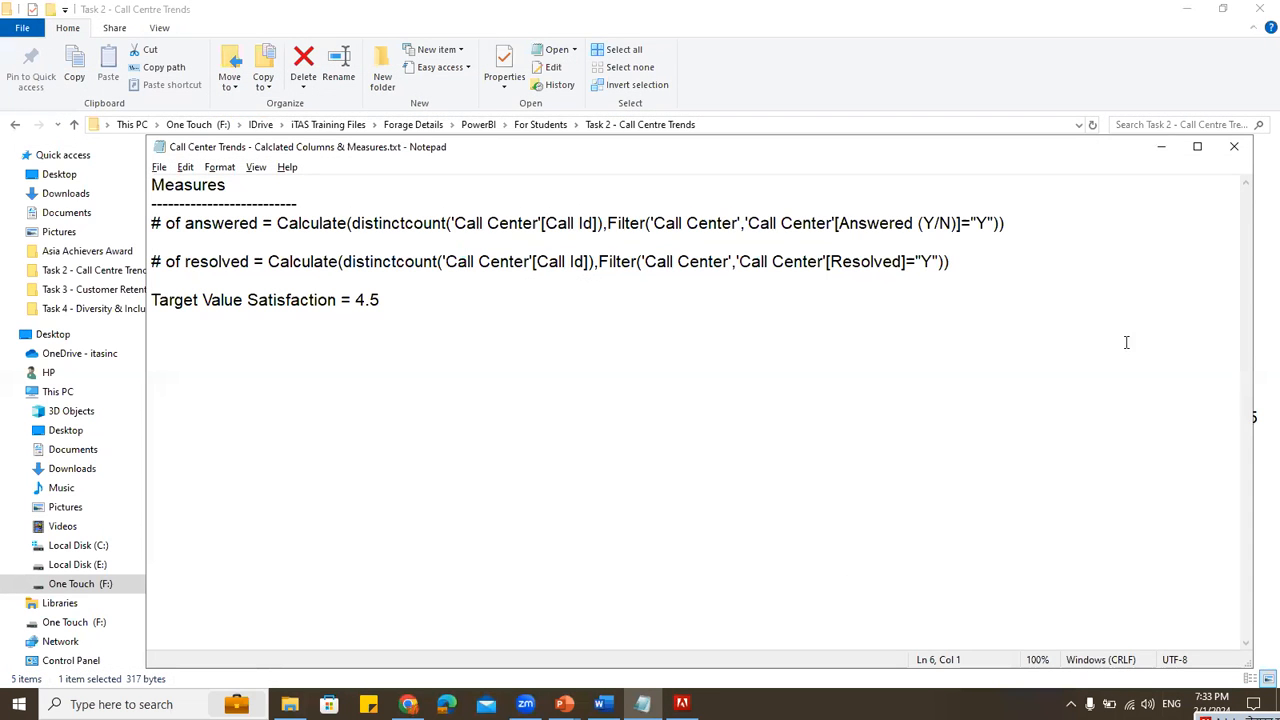
left_click(1234, 146)
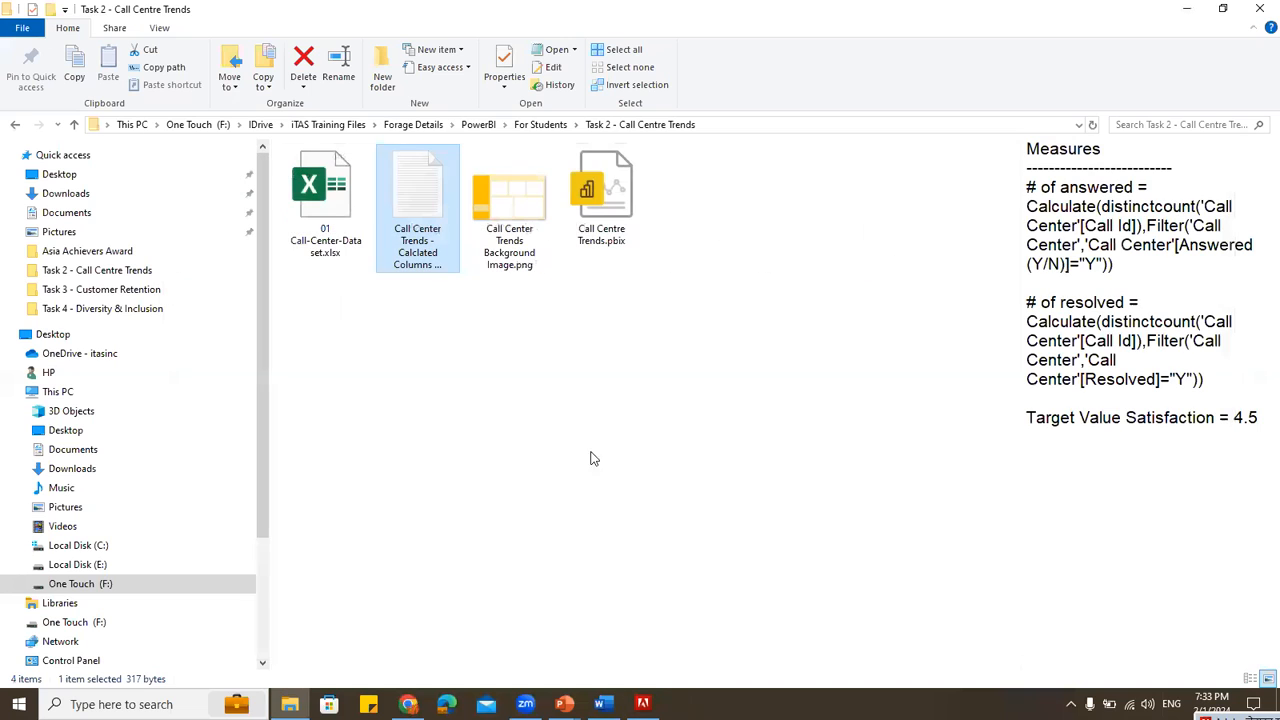
Select Call Centre Trends.pbix in the Task 2 folder, and highlight the Your Submission heading on Forage's Task Two page in Chrome
left_click(641, 246)
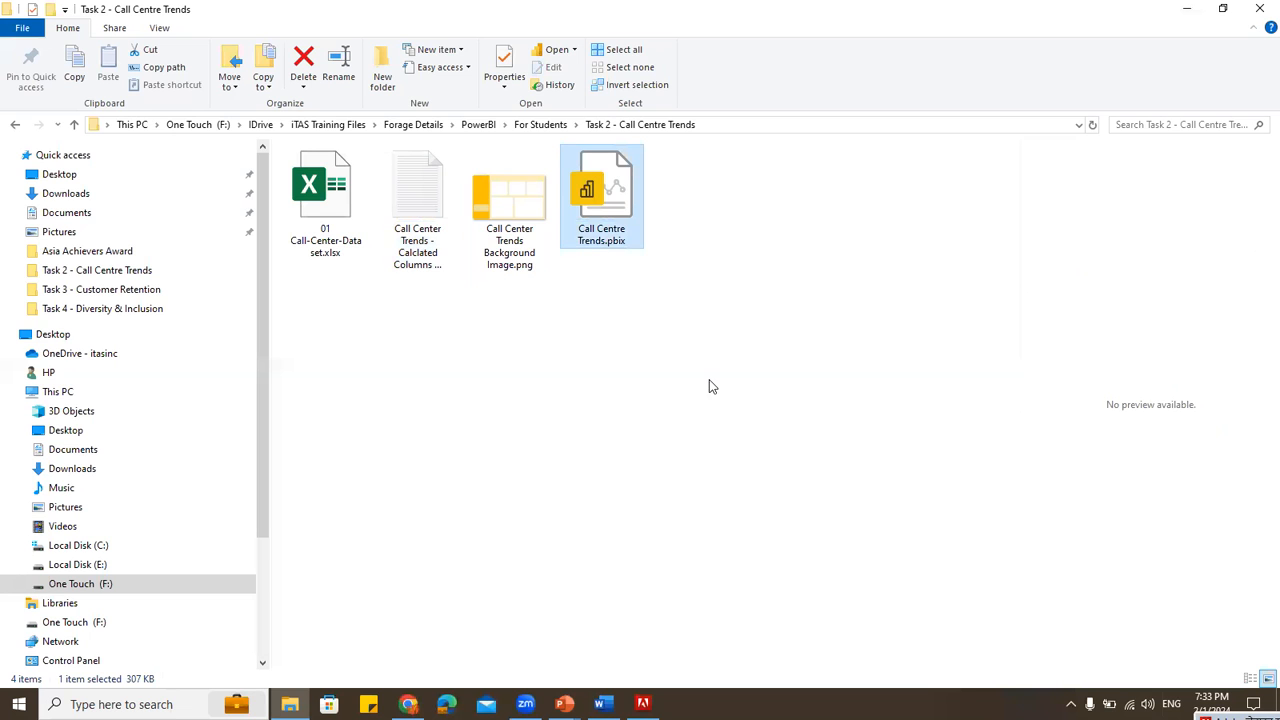
left_click(408, 704)
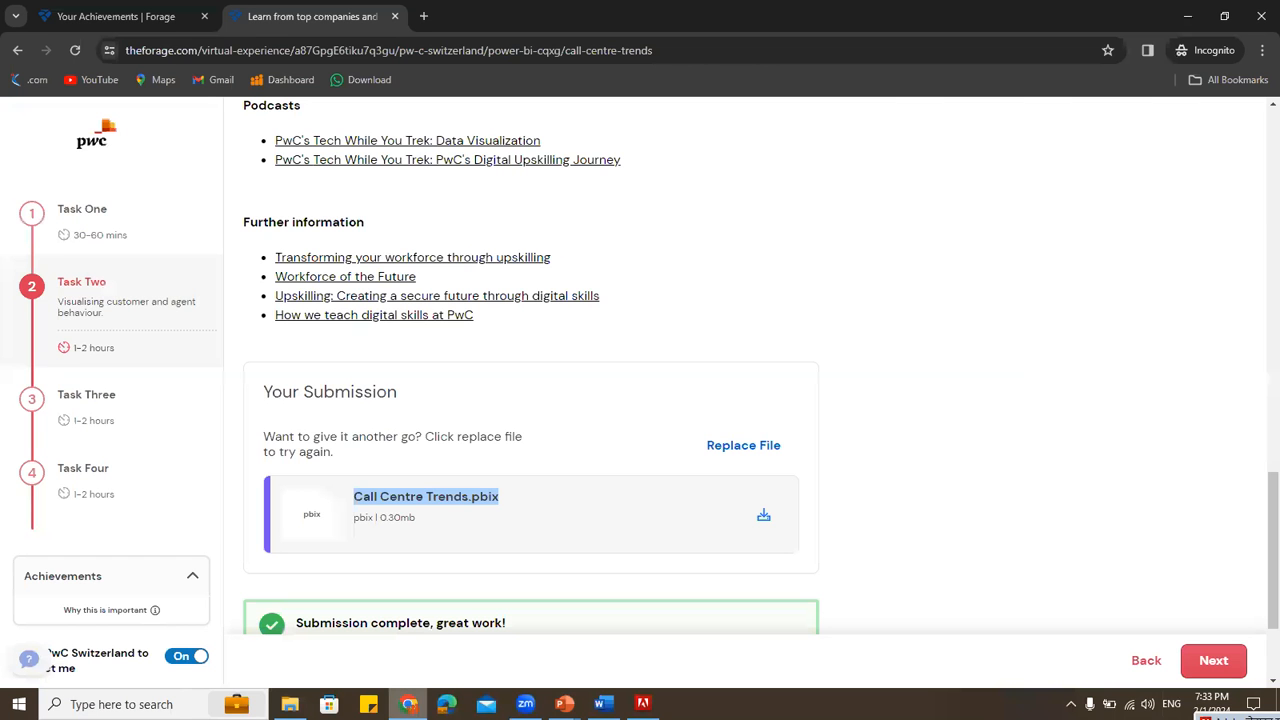
scroll(590, 478, "down", 2)
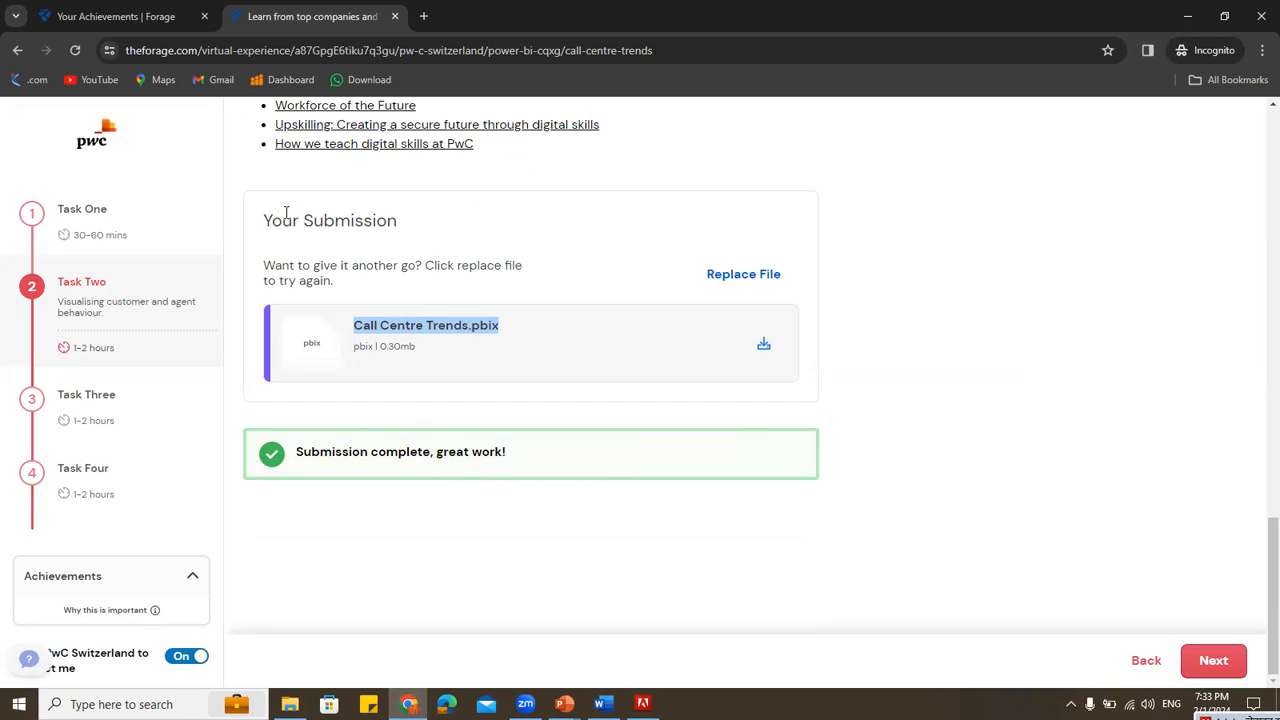
left_click_drag(263, 220, 459, 223)
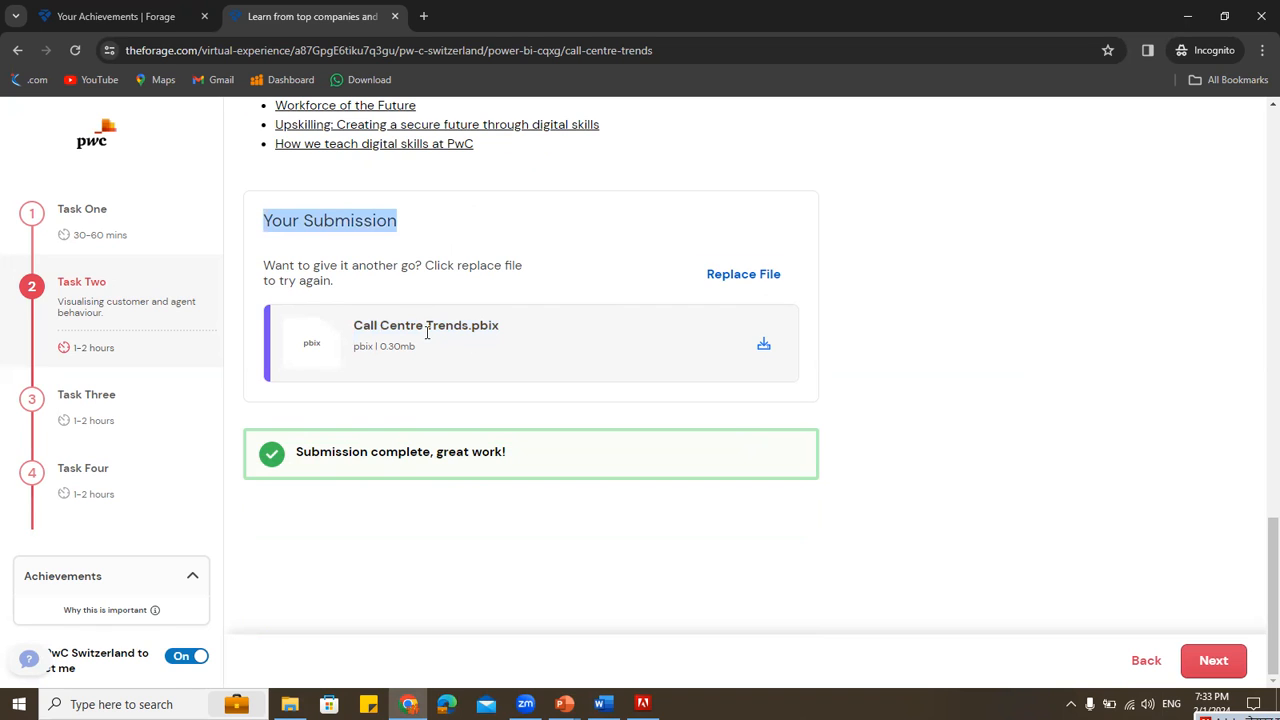
Replace the Task Two submission with Call Centre Trends.pbix from the Task 2 folder and submit it
left_click(750, 283)
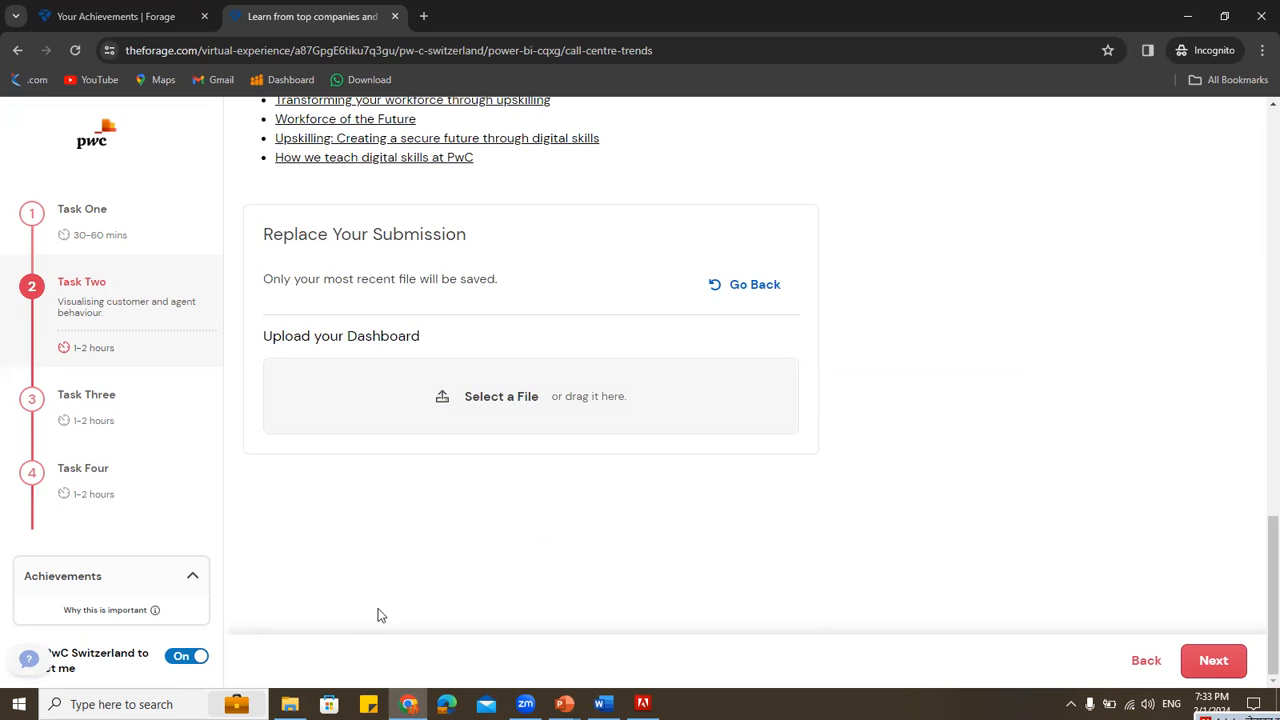
left_click(289, 704)
left_click_drag(607, 196, 508, 424)
key("alt+Tab")
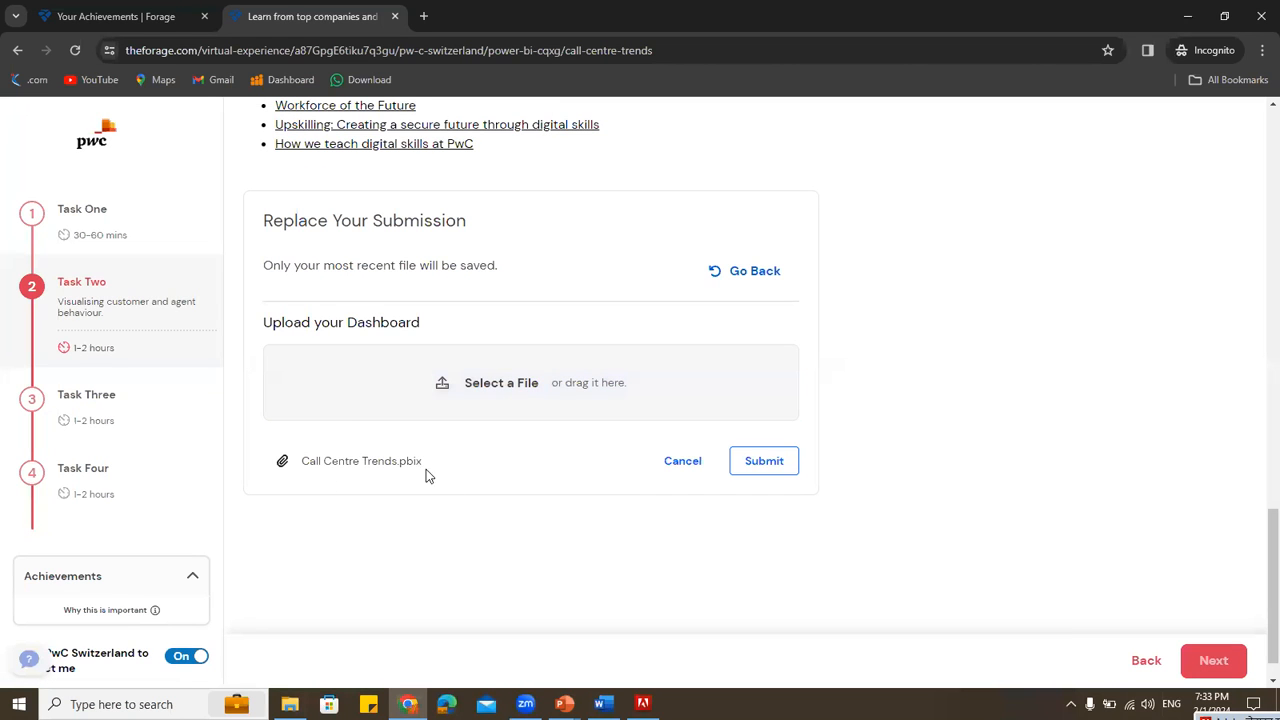
left_click(762, 467)
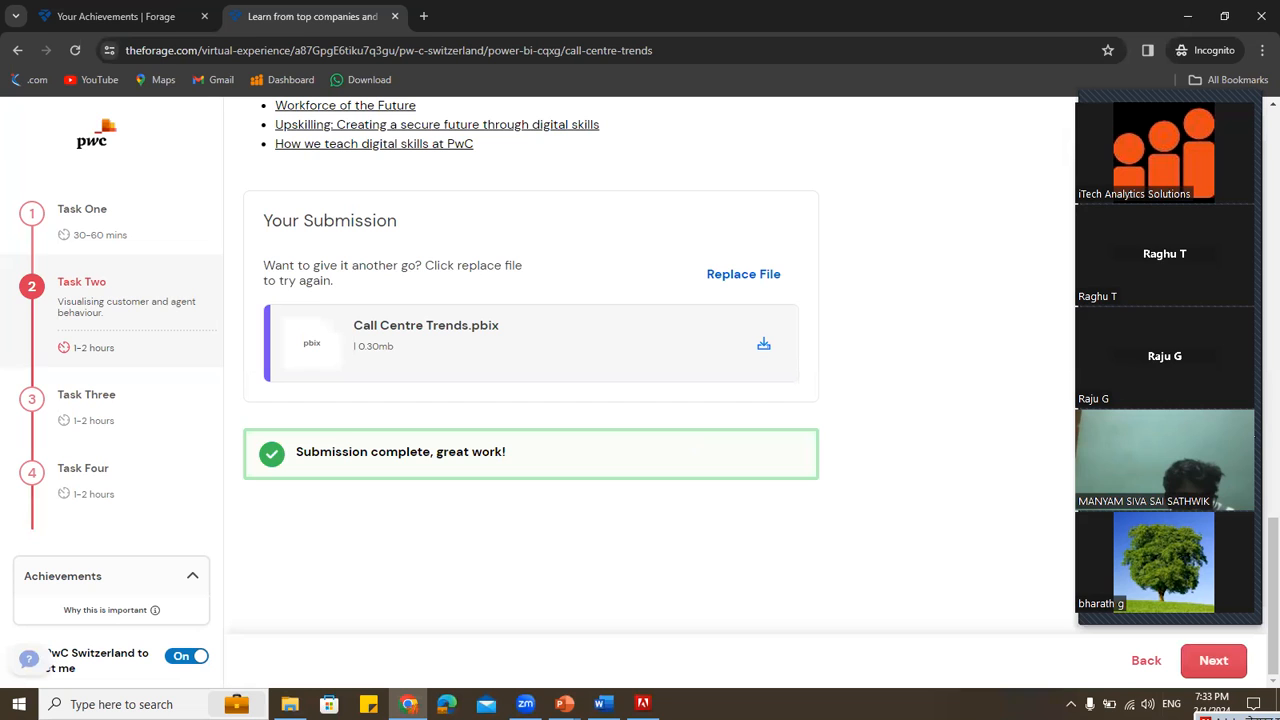
Continue past the example answer to complete Task Two, and skip the content rating to go to Task Three
scroll(460, 311, "up", 5)
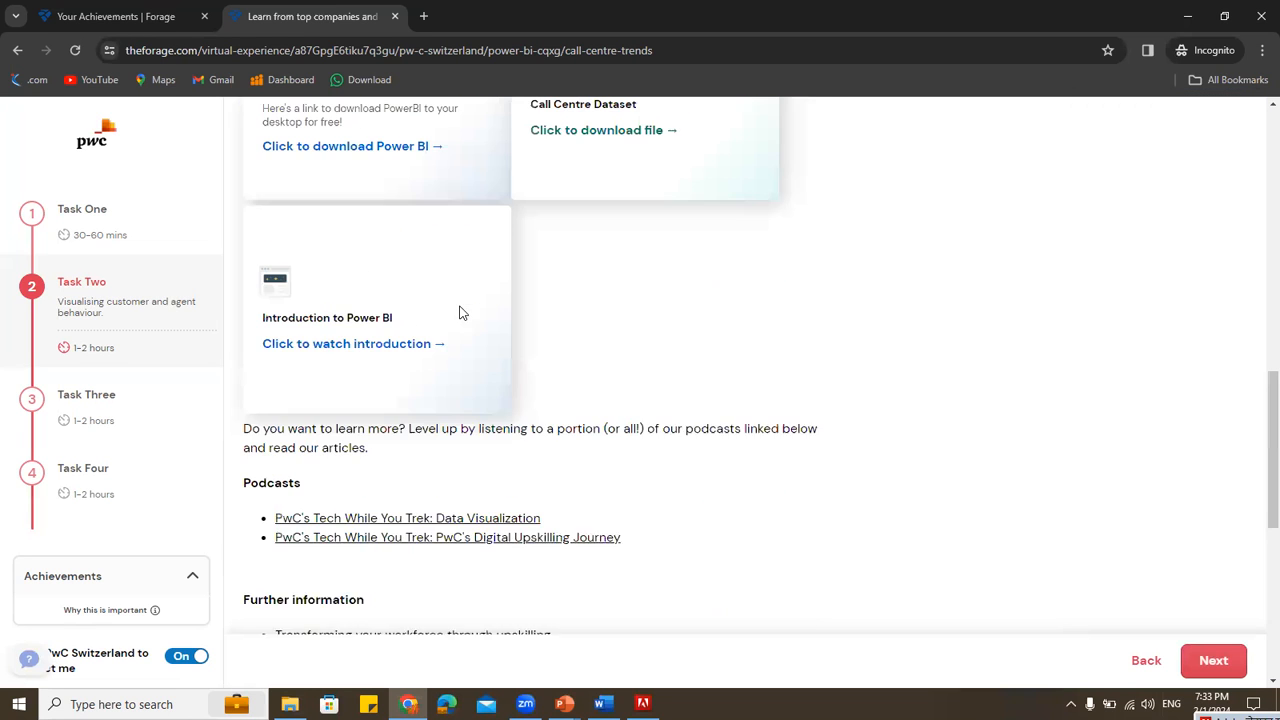
scroll(863, 420, "up", 3)
scroll(865, 420, "down", 4)
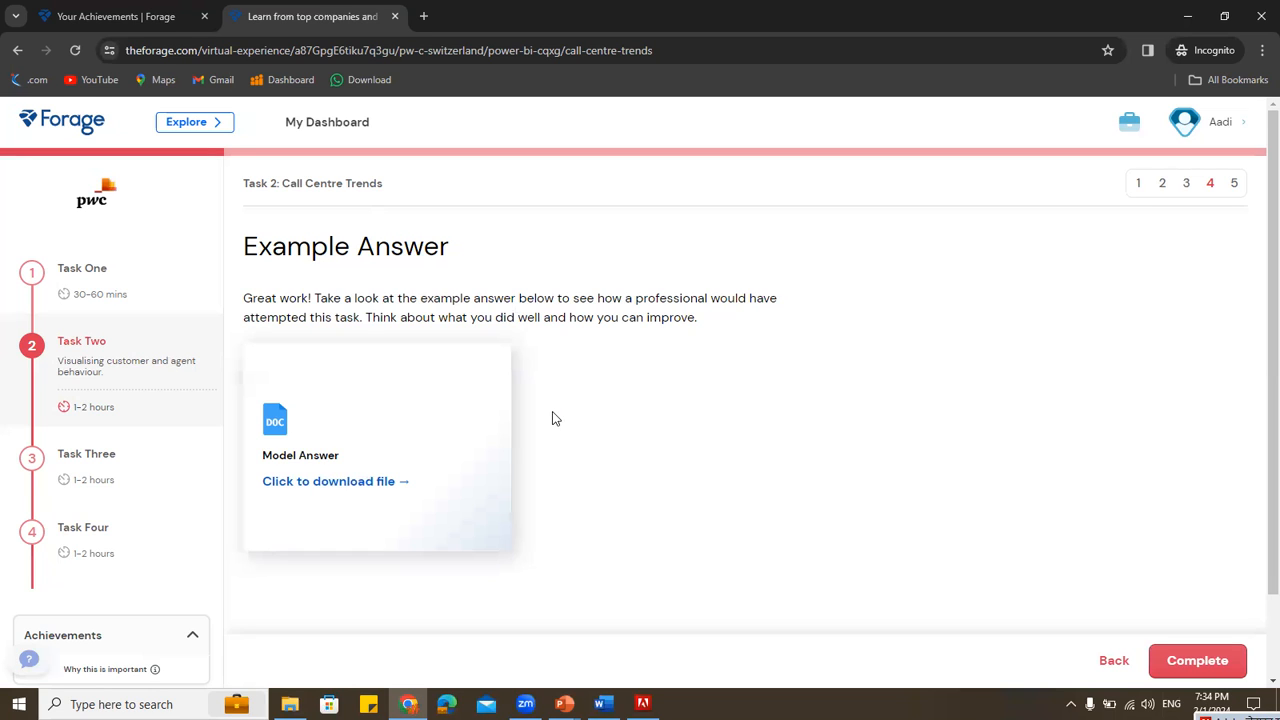
left_click(1200, 662)
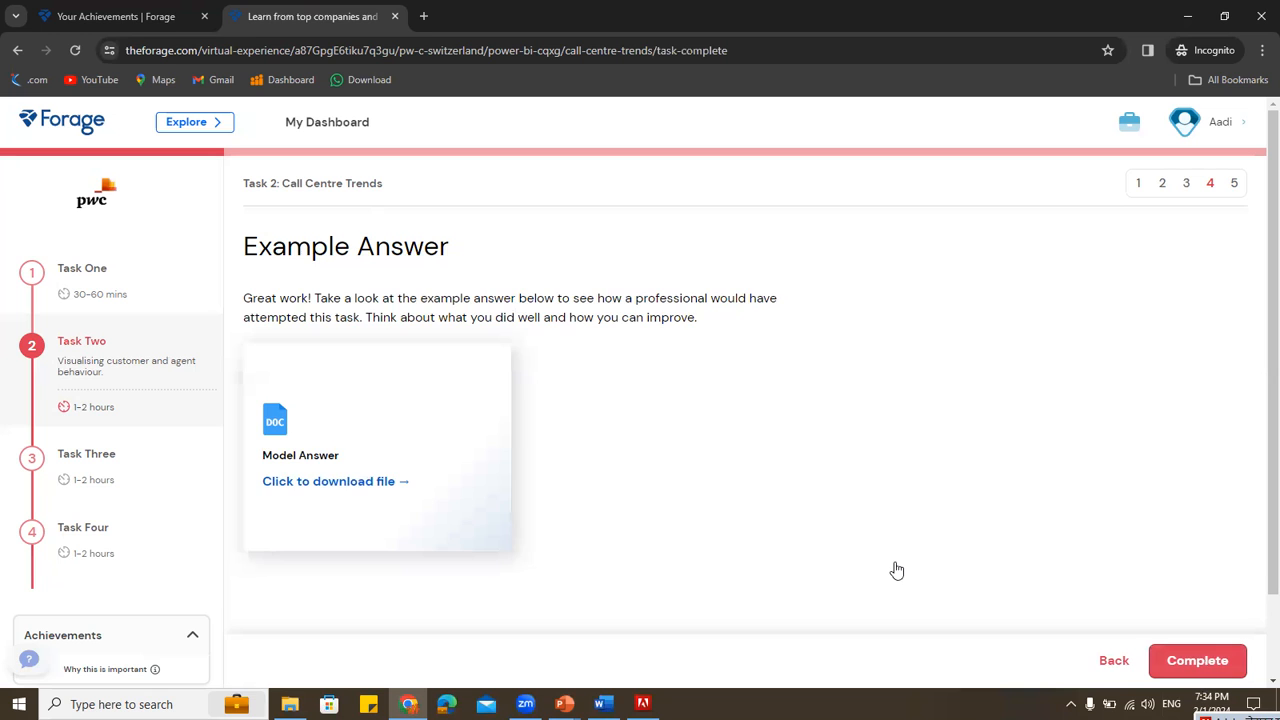
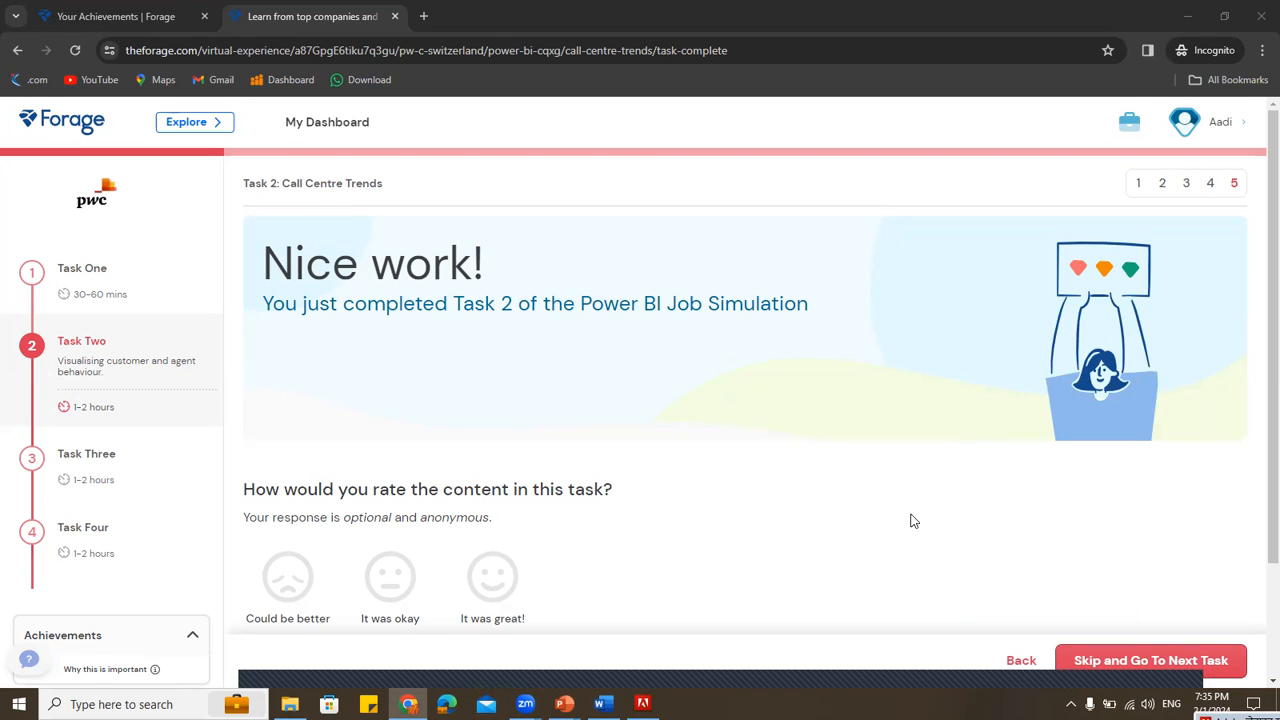
left_click(1151, 660)
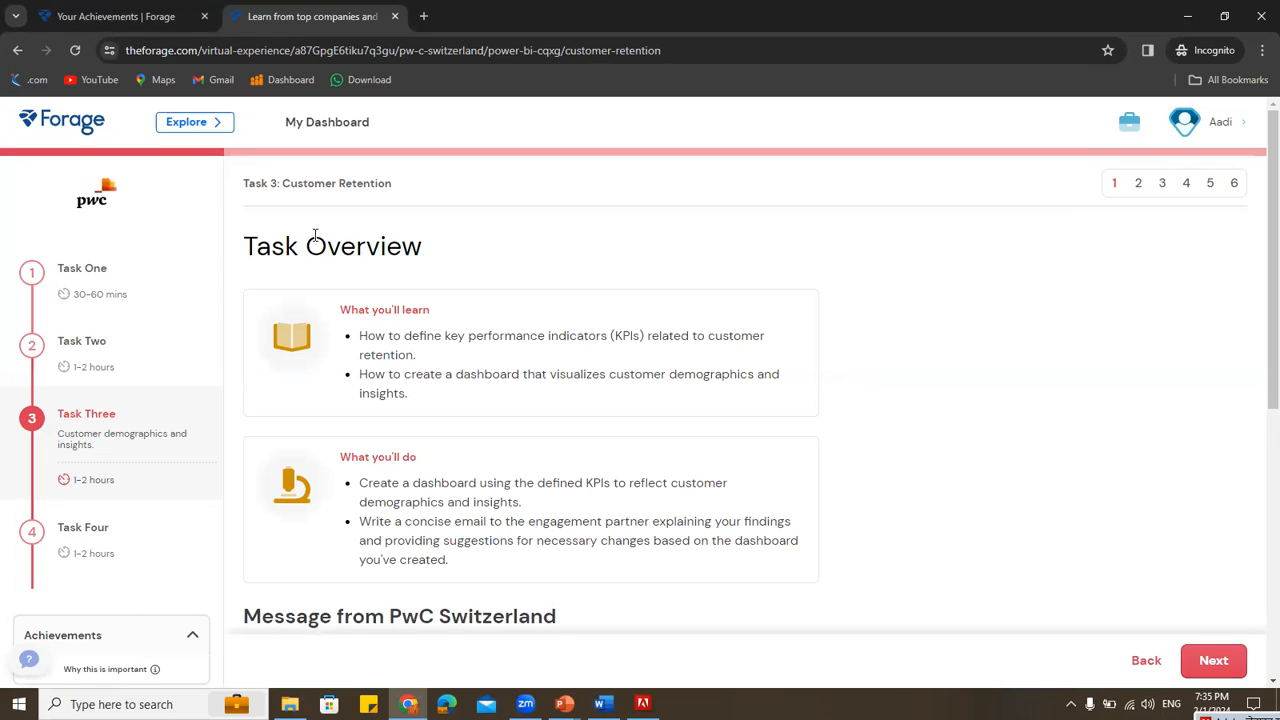
Review the Task 3: Customer Retention overview, highlighting its title and the customer wording in the dashboard requirement
left_click_drag(283, 183, 392, 184)
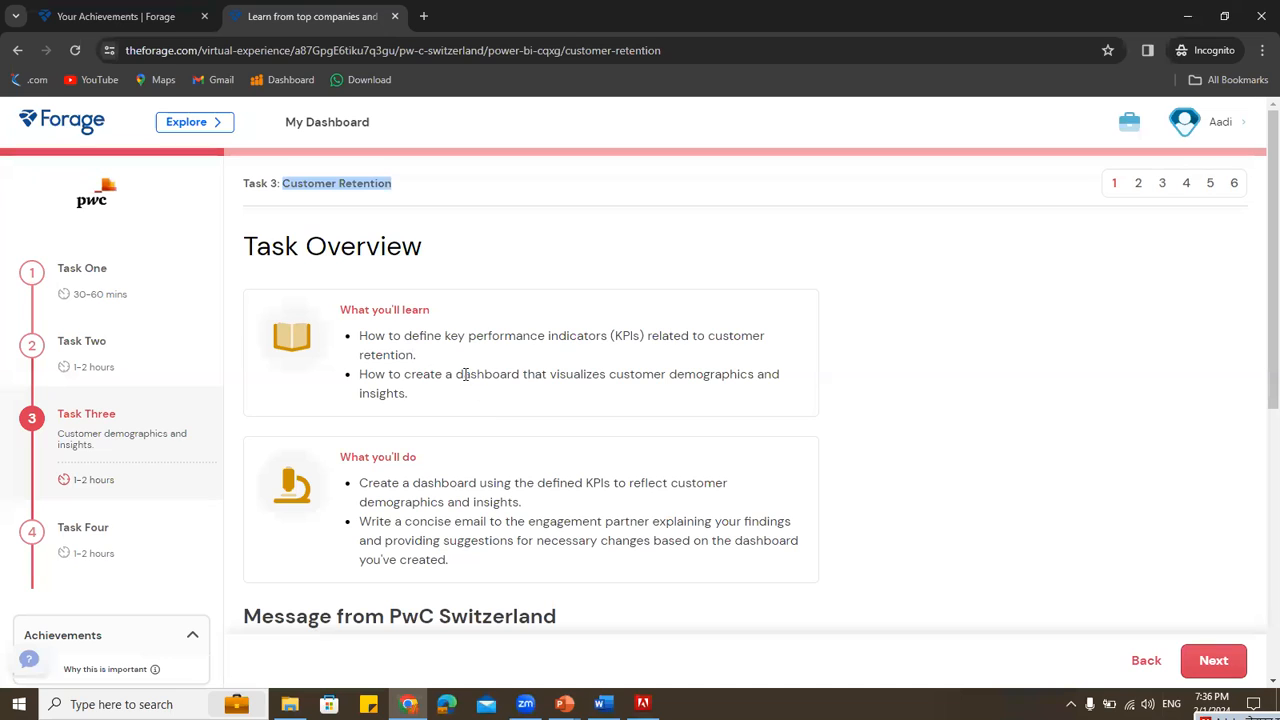
left_click(485, 258)
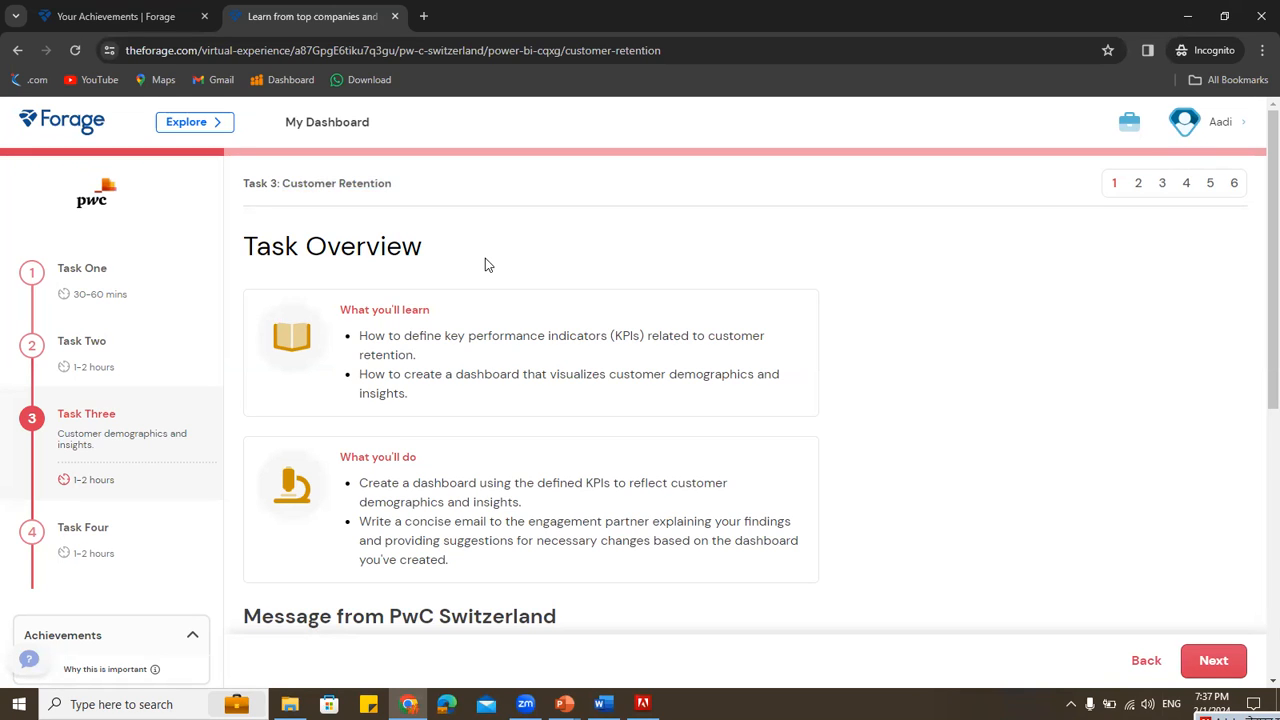
scroll(470, 408, "down", 2)
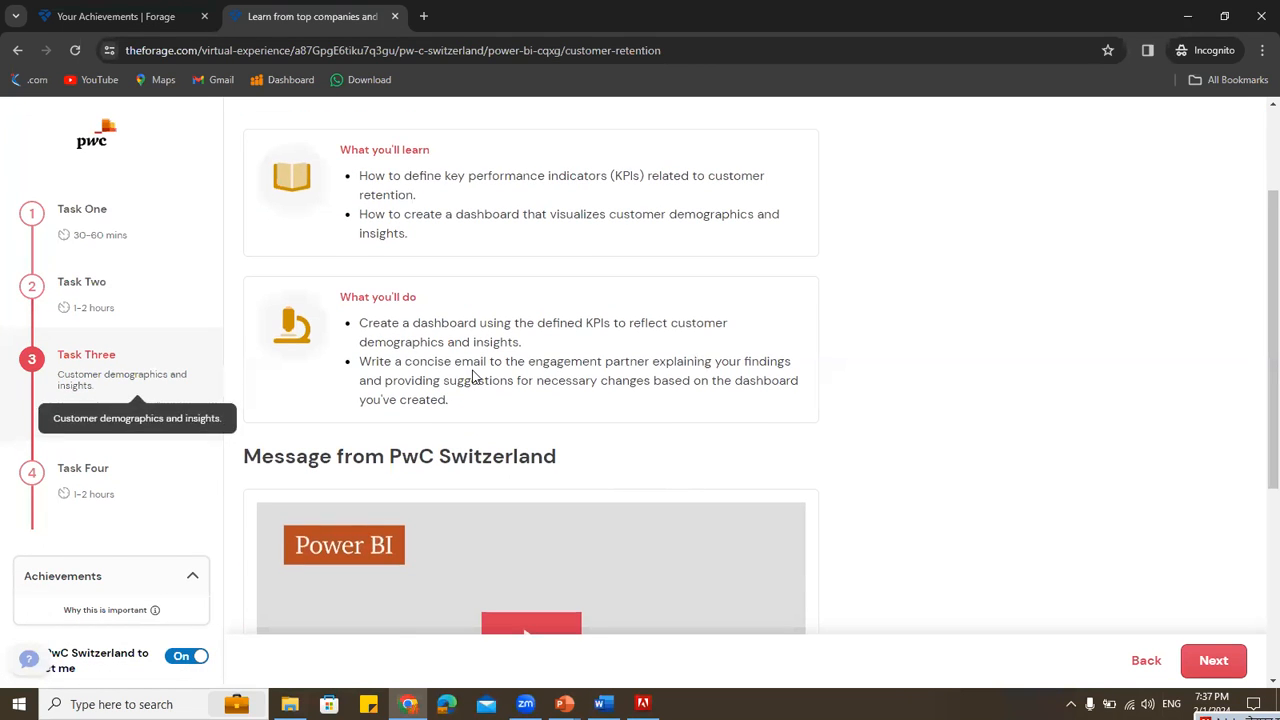
scroll(473, 377, "up", 1)
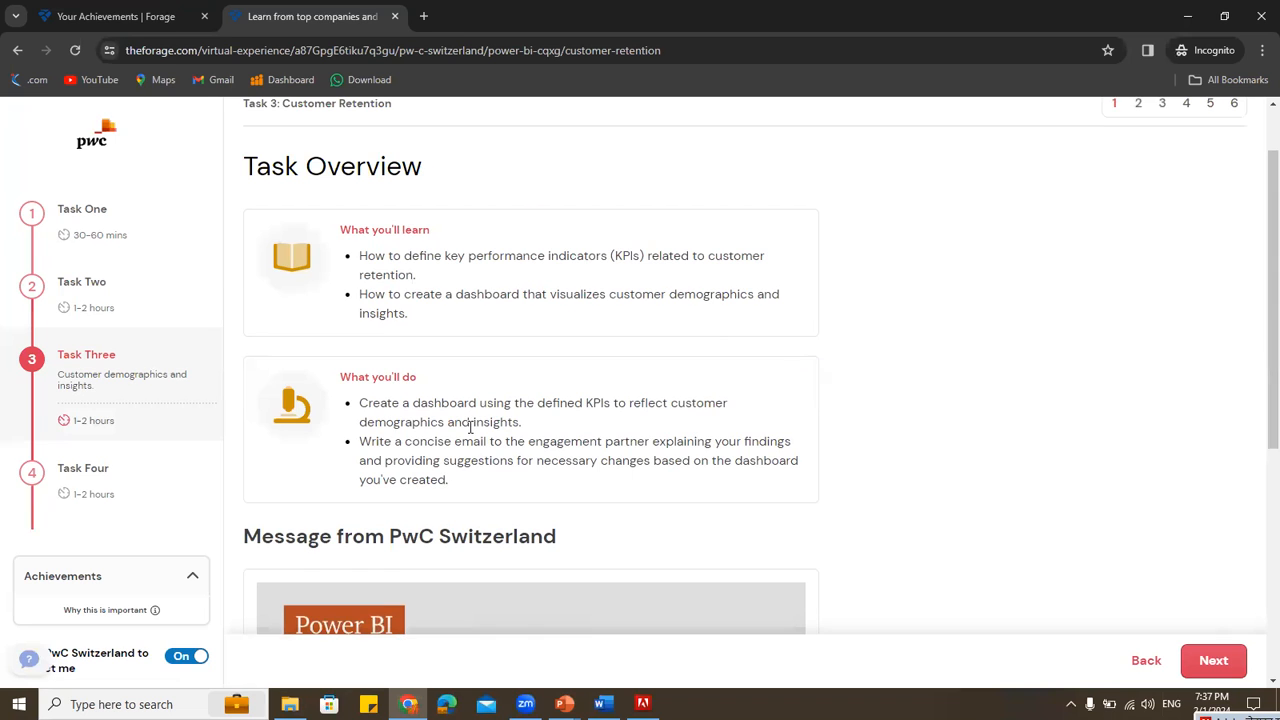
scroll(629, 491, "down", 1)
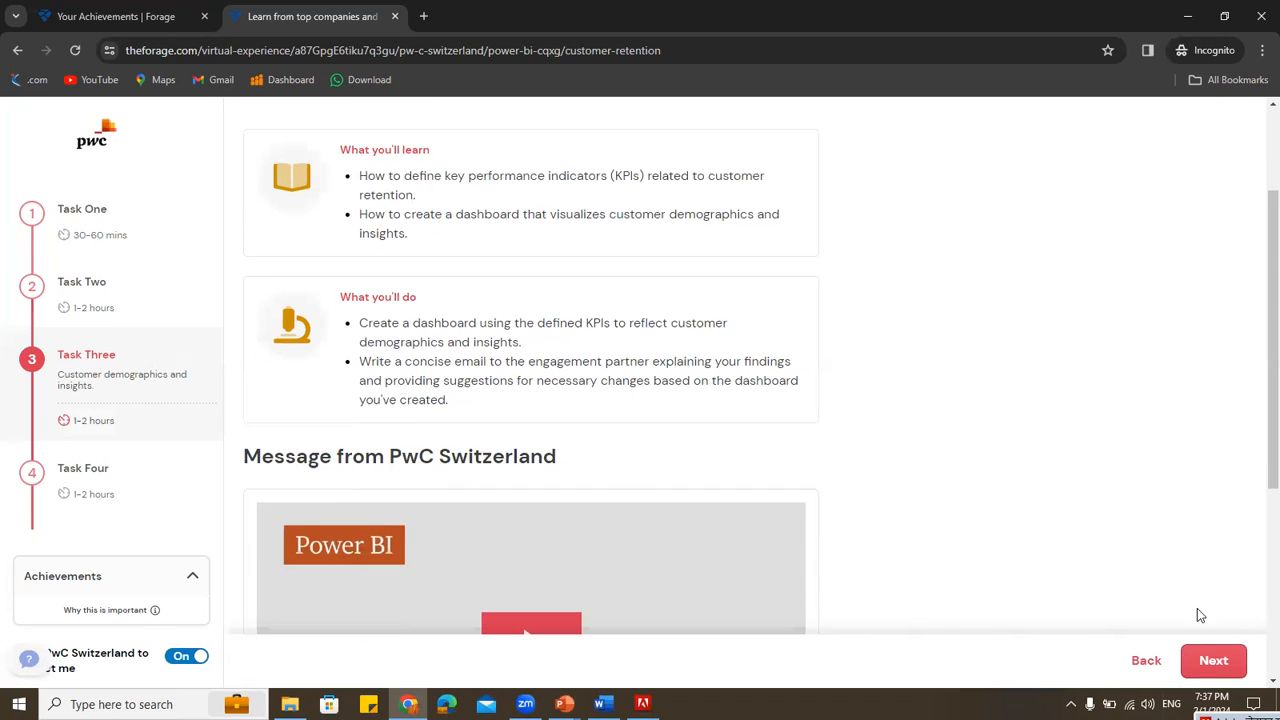
scroll(630, 435, "up", 1)
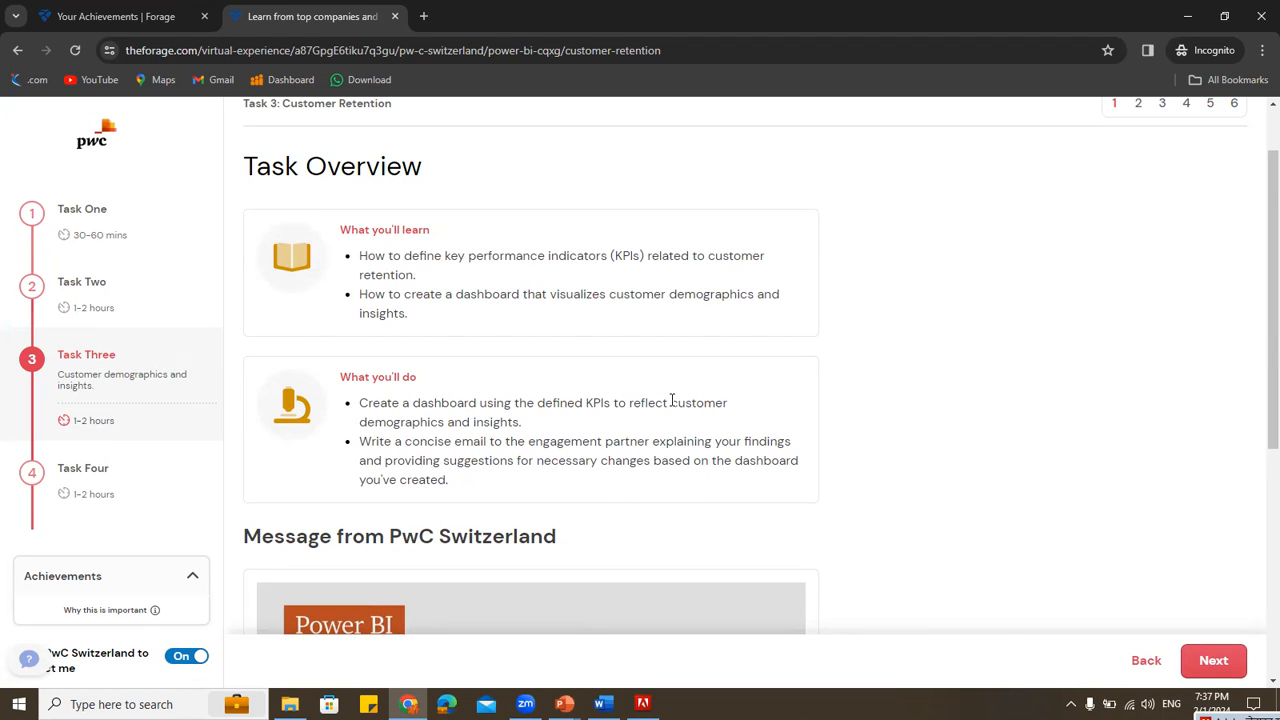
left_click_drag(669, 402, 721, 402)
scroll(550, 457, "down", 3)
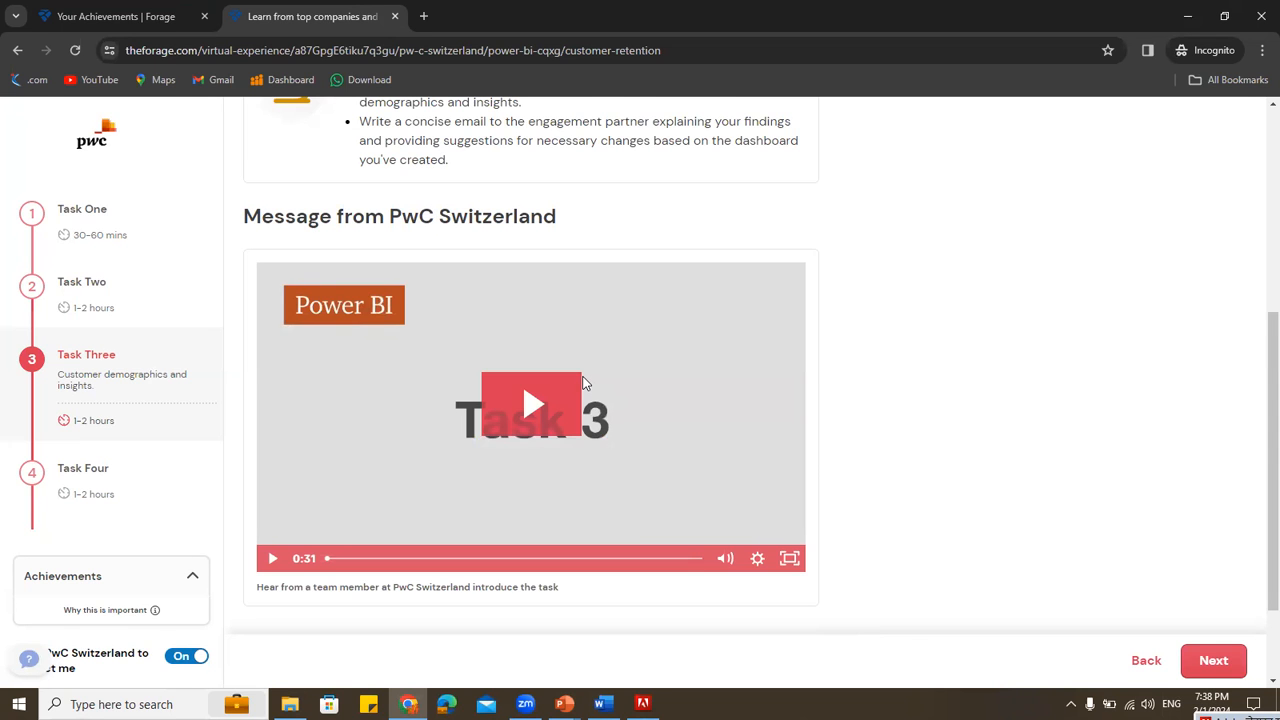
scroll(585, 383, "up", 5)
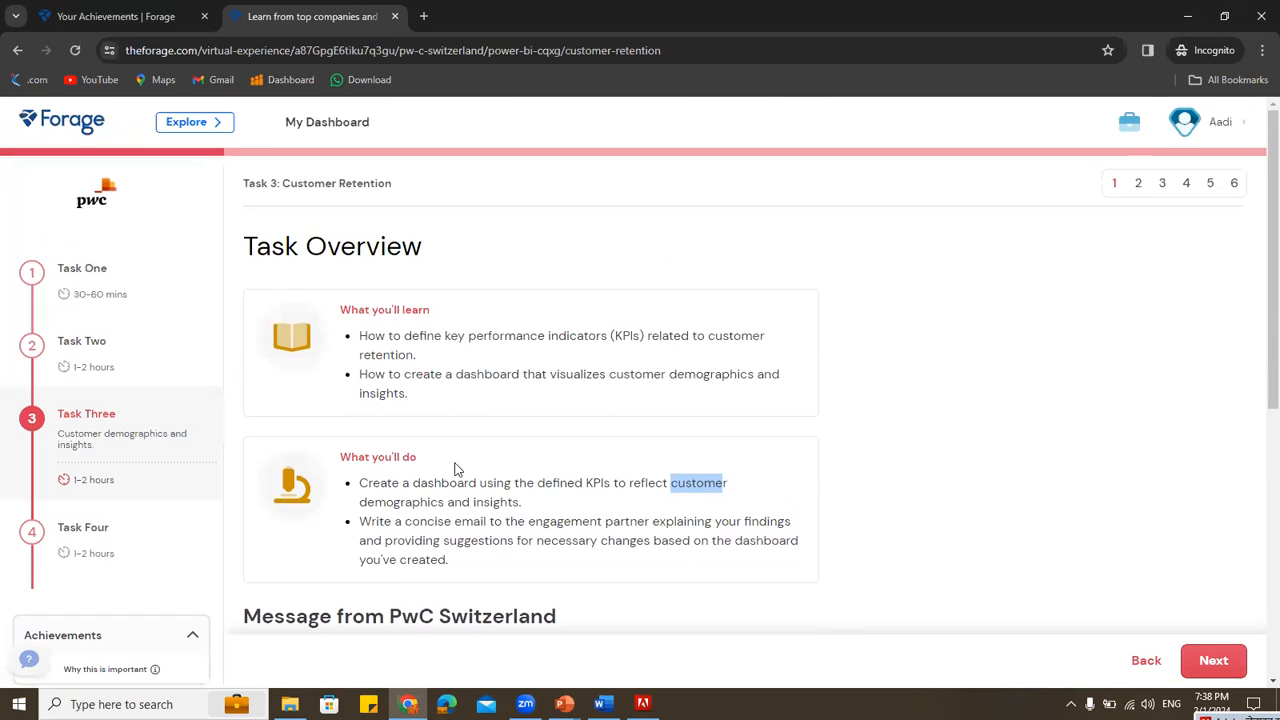
scroll(666, 424, "down", 3)
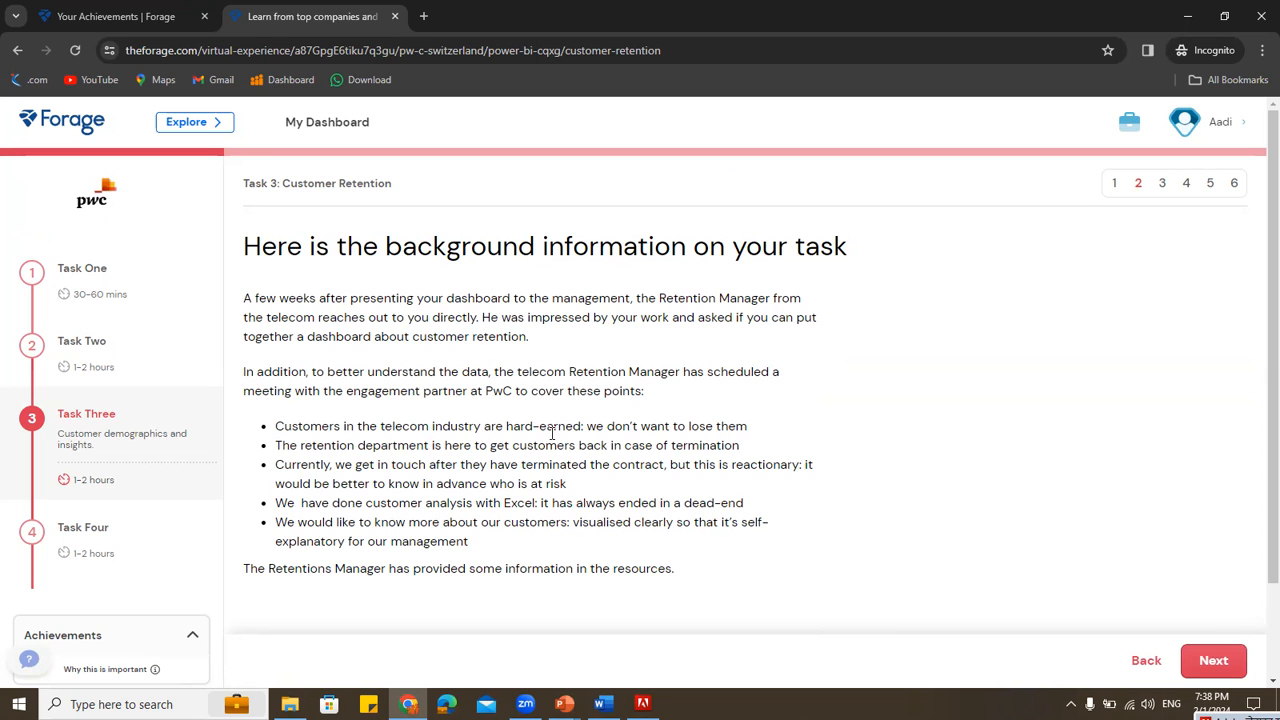
Highlight the background points about telecom customer retention, and continue to Task Three's list of required tasks
left_click_drag(277, 420, 562, 552)
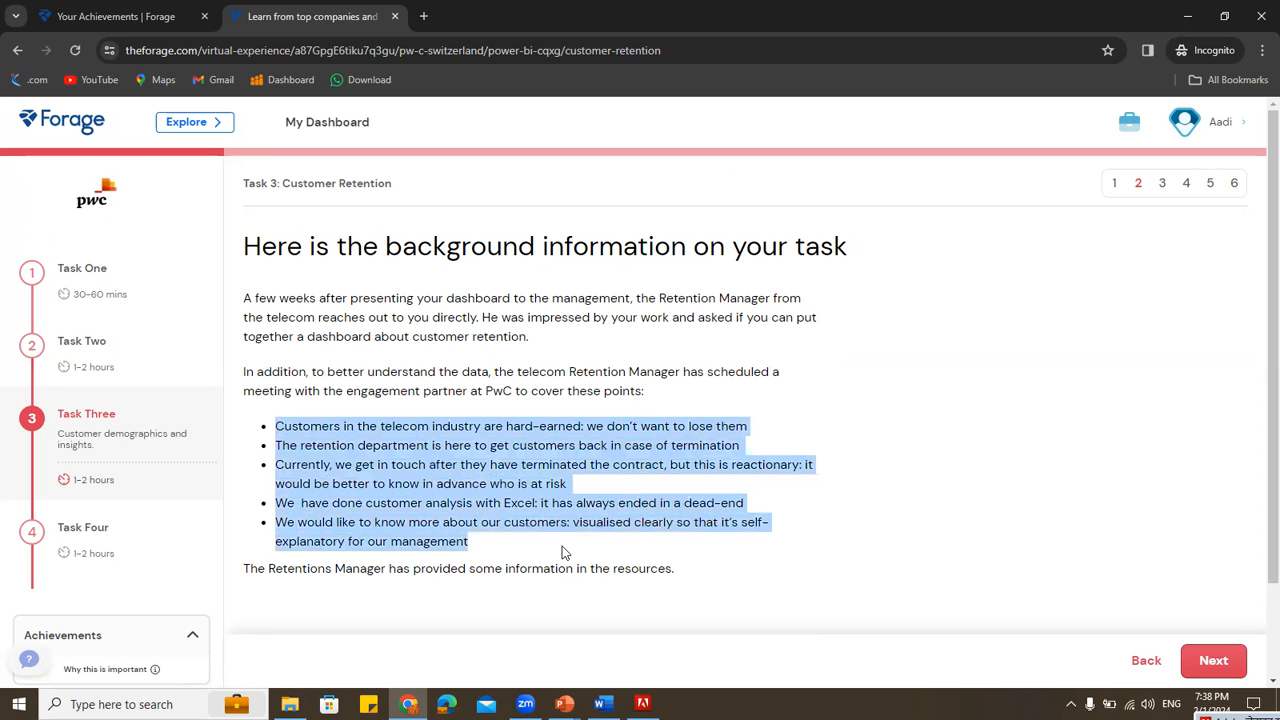
left_click(440, 466)
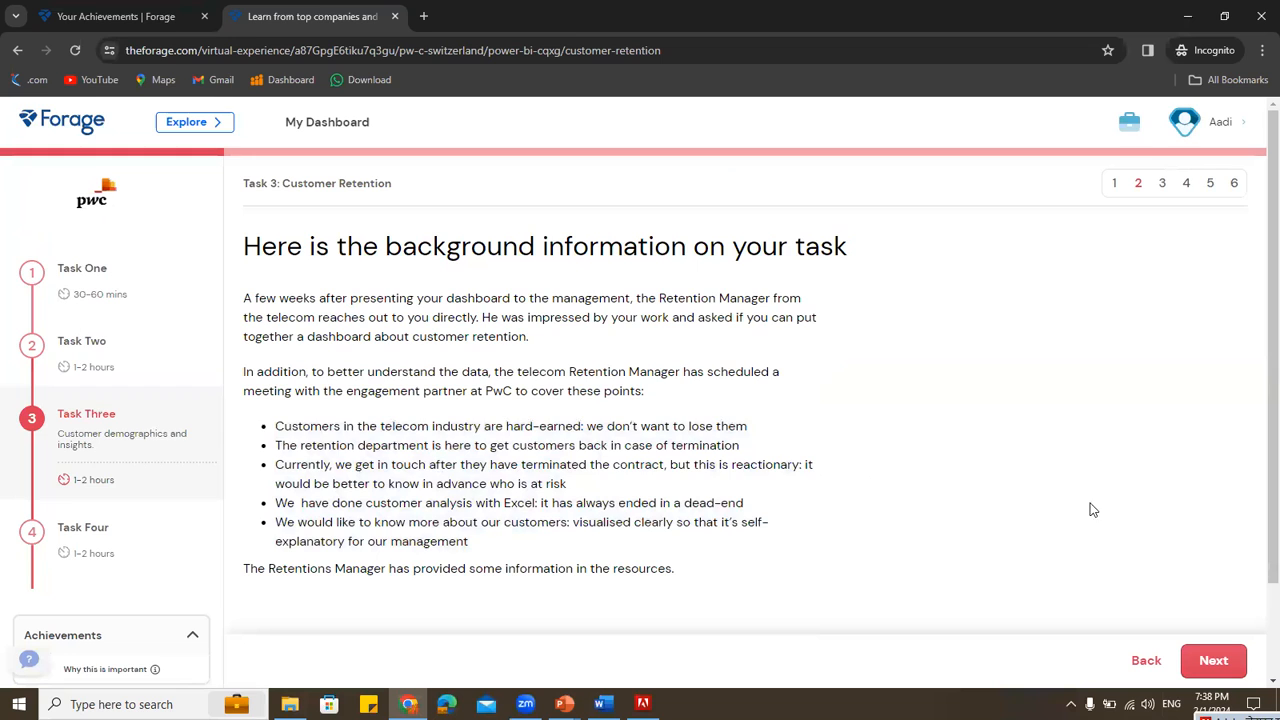
scroll(837, 506, "down", 1)
left_click(1215, 662)
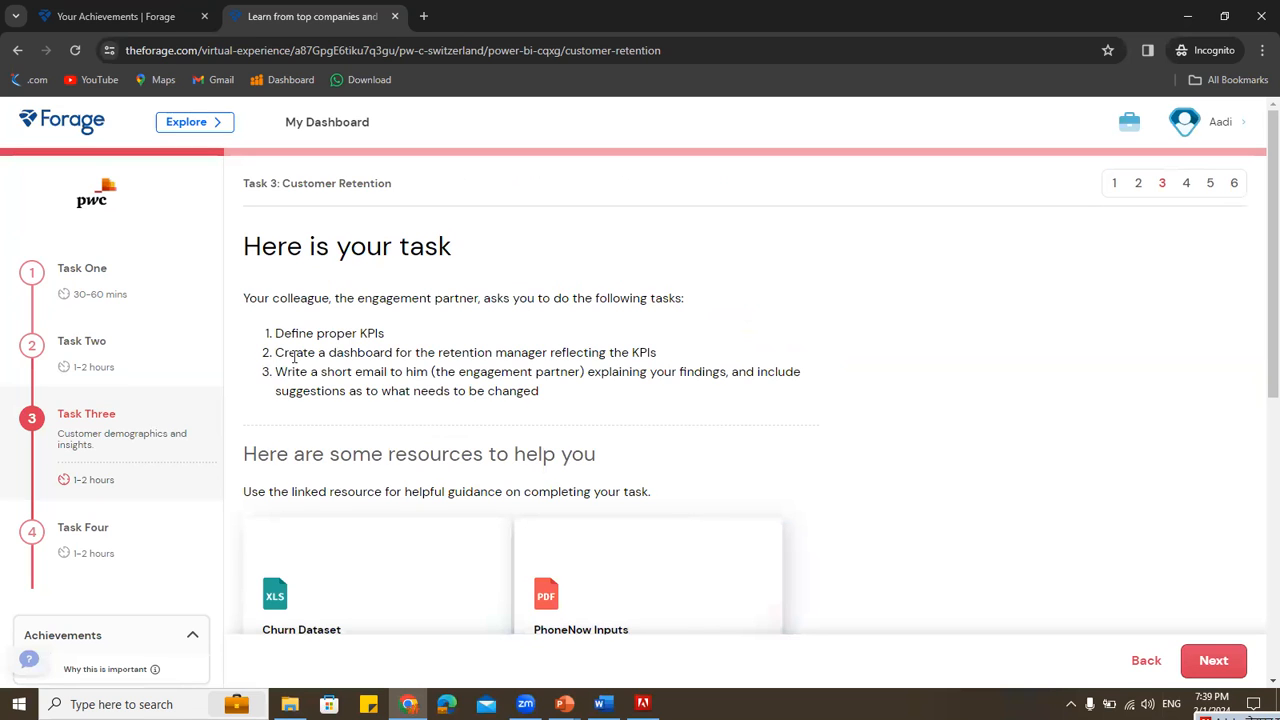
Highlight the KPI definition and retention manager dashboard requirements, and review Task Three's resources and existing submission
left_click_drag(277, 333, 466, 331)
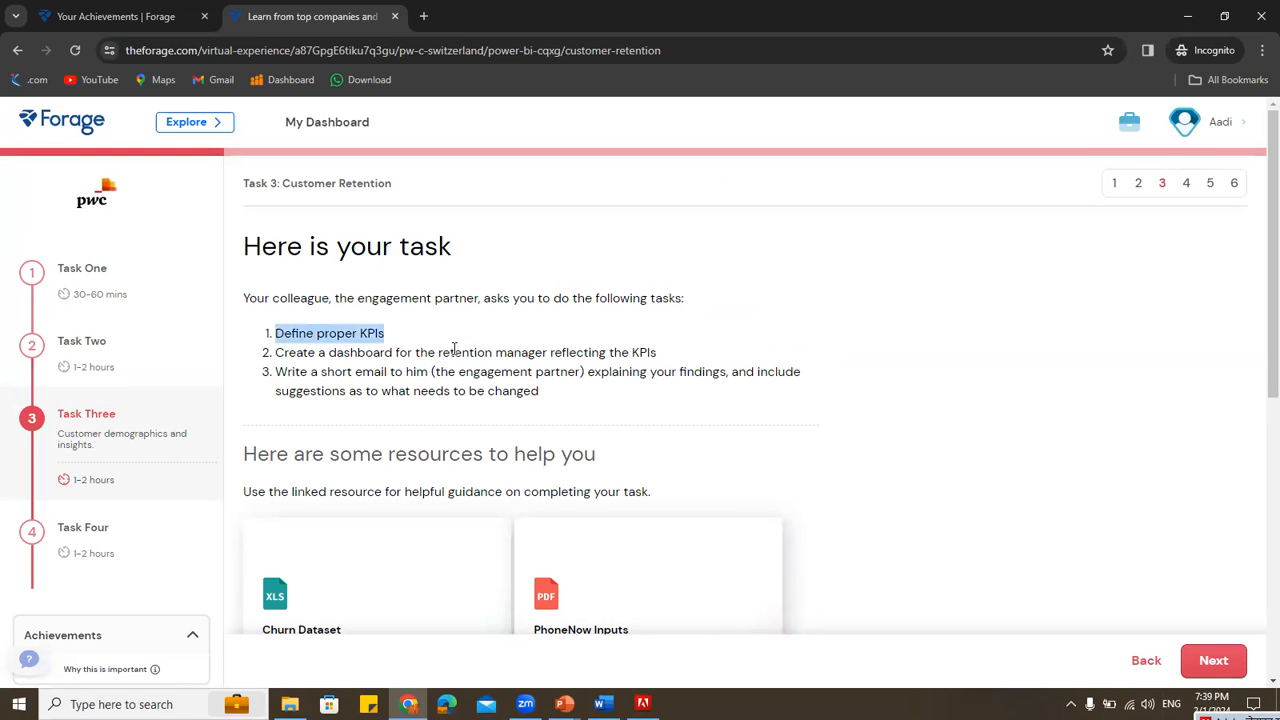
left_click_drag(276, 353, 657, 358)
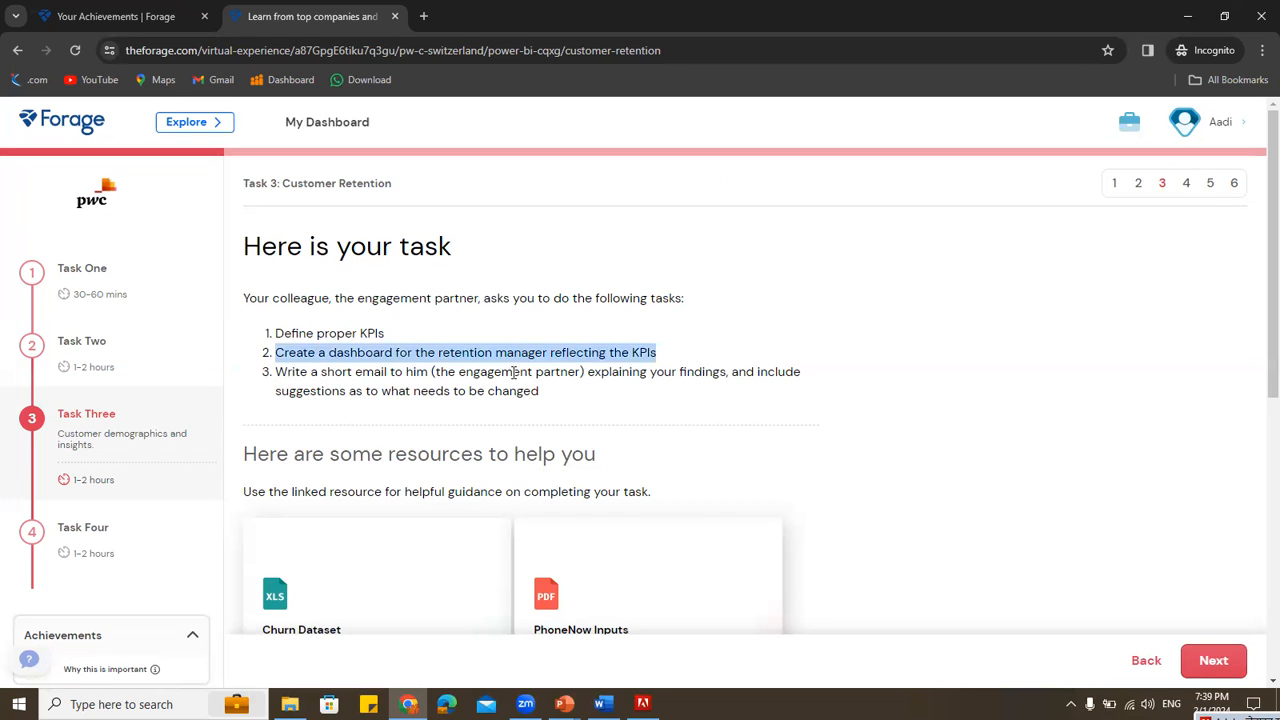
scroll(513, 372, "down", 3)
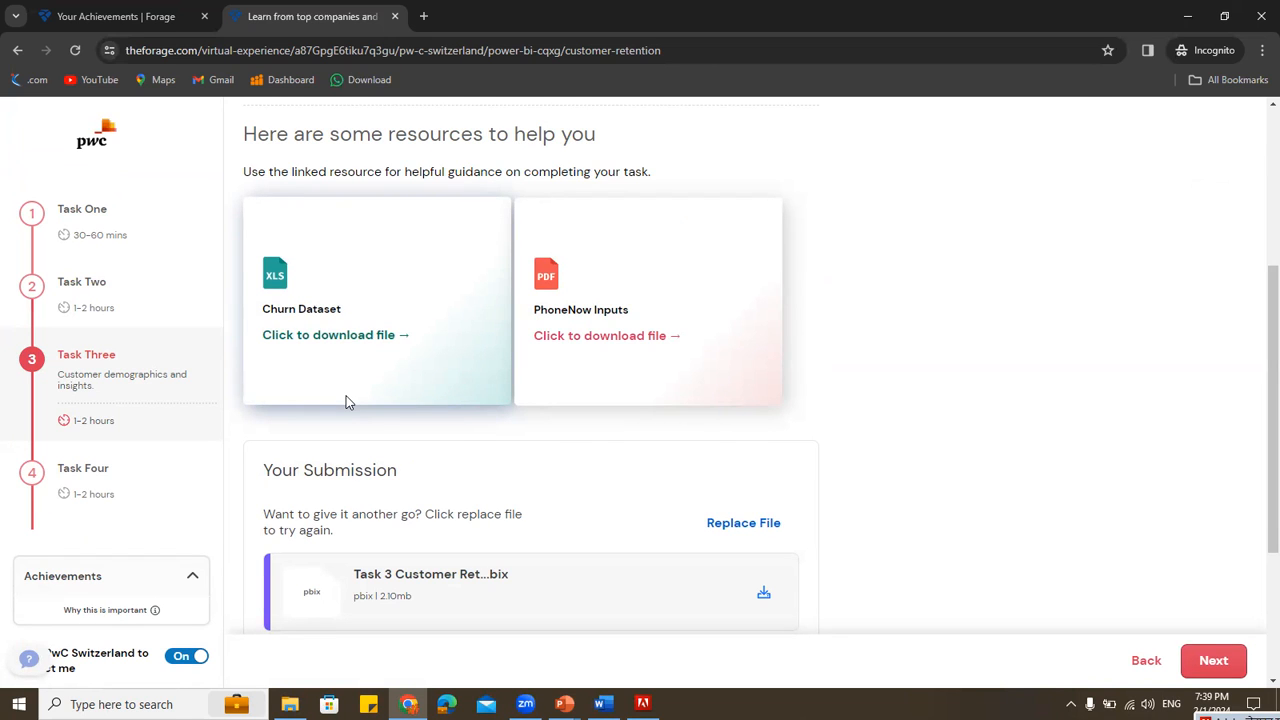
scroll(470, 476, "down", 2)
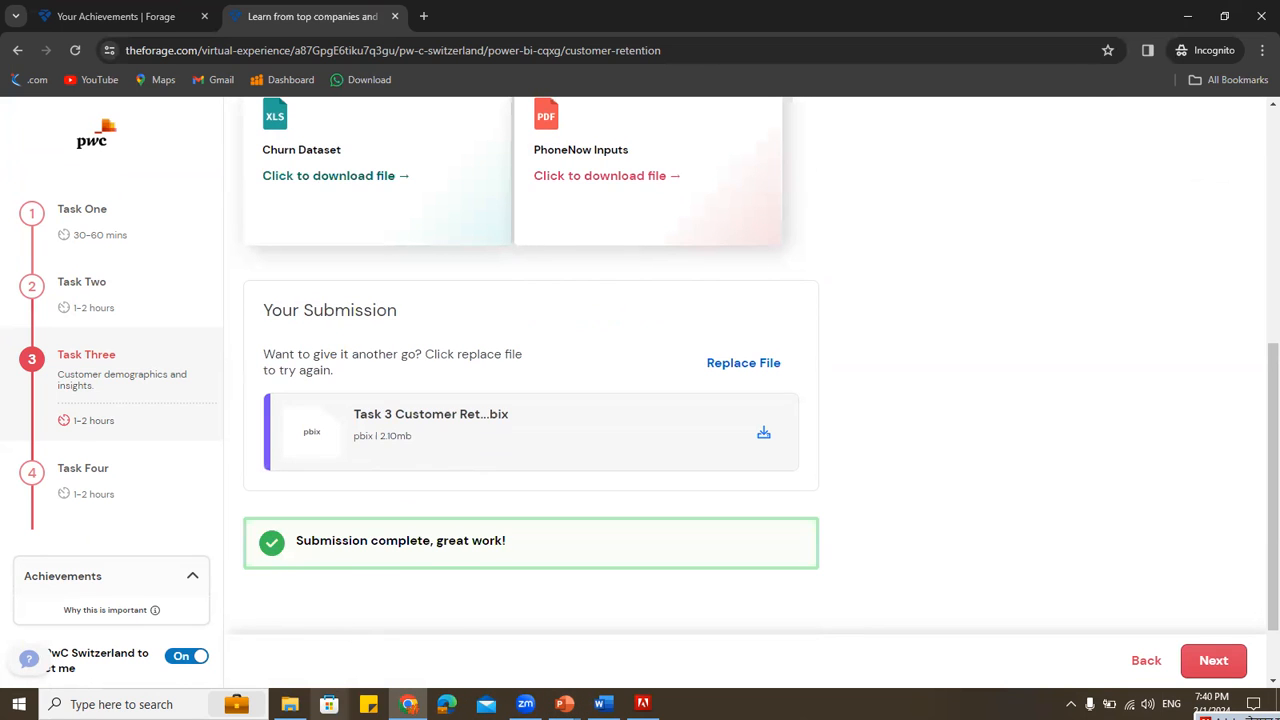
Switch to File Explorer and open the Task 3 - Customer Retention folder inside For Students
left_click(289, 704)
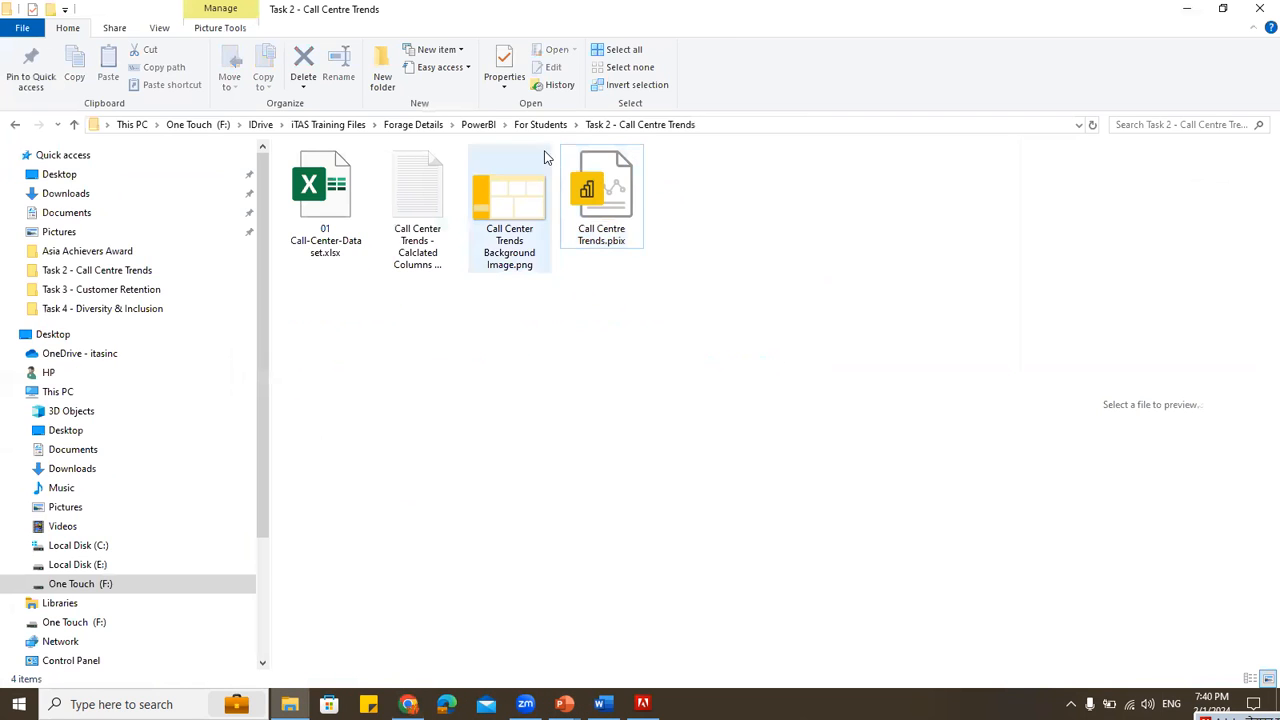
left_click(541, 124)
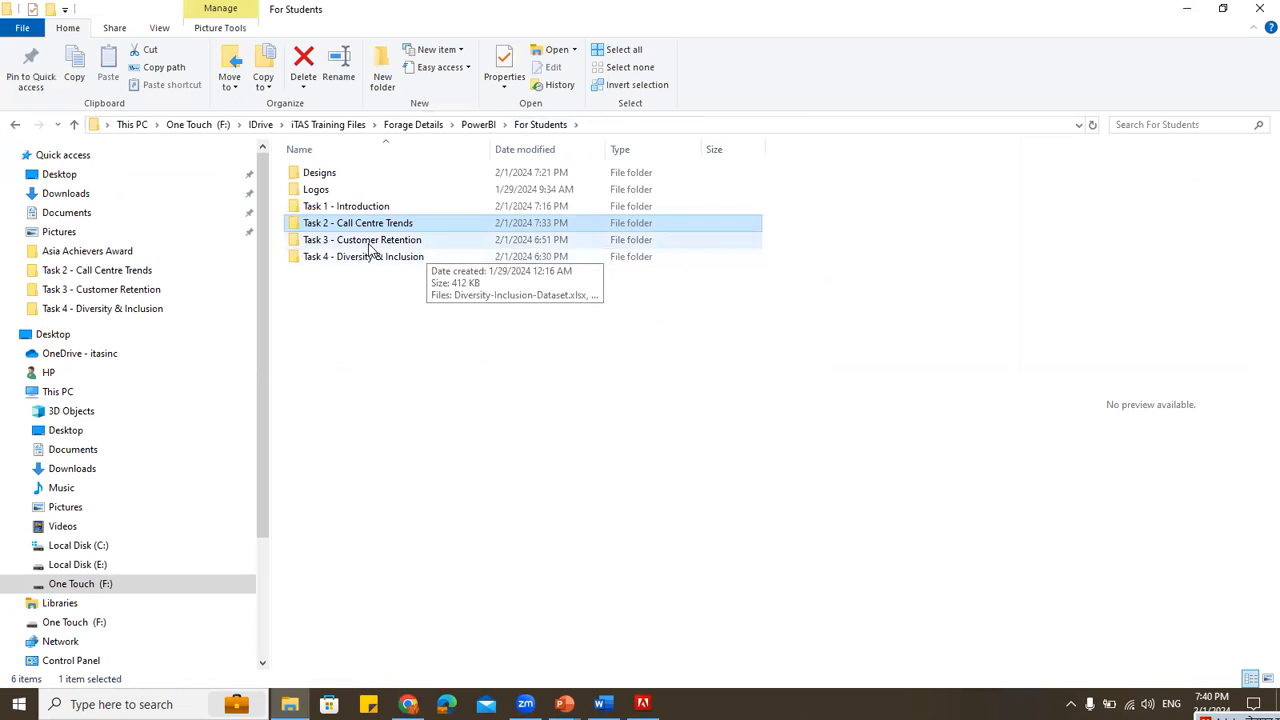
left_click(378, 243)
double_click(380, 243)
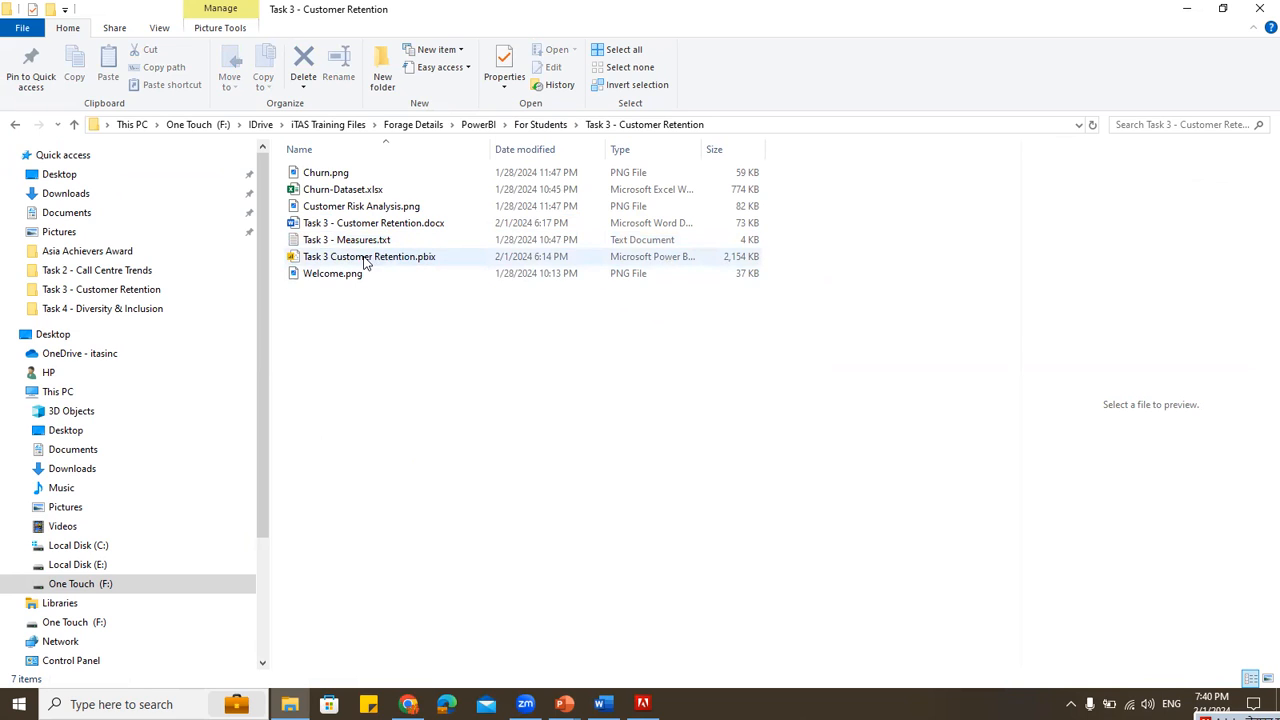
Preview the Task 3 folder's measures text, the Churn, Customer Risk Analysis and Welcome background images, and the email document
left_click(373, 261)
left_click(360, 244)
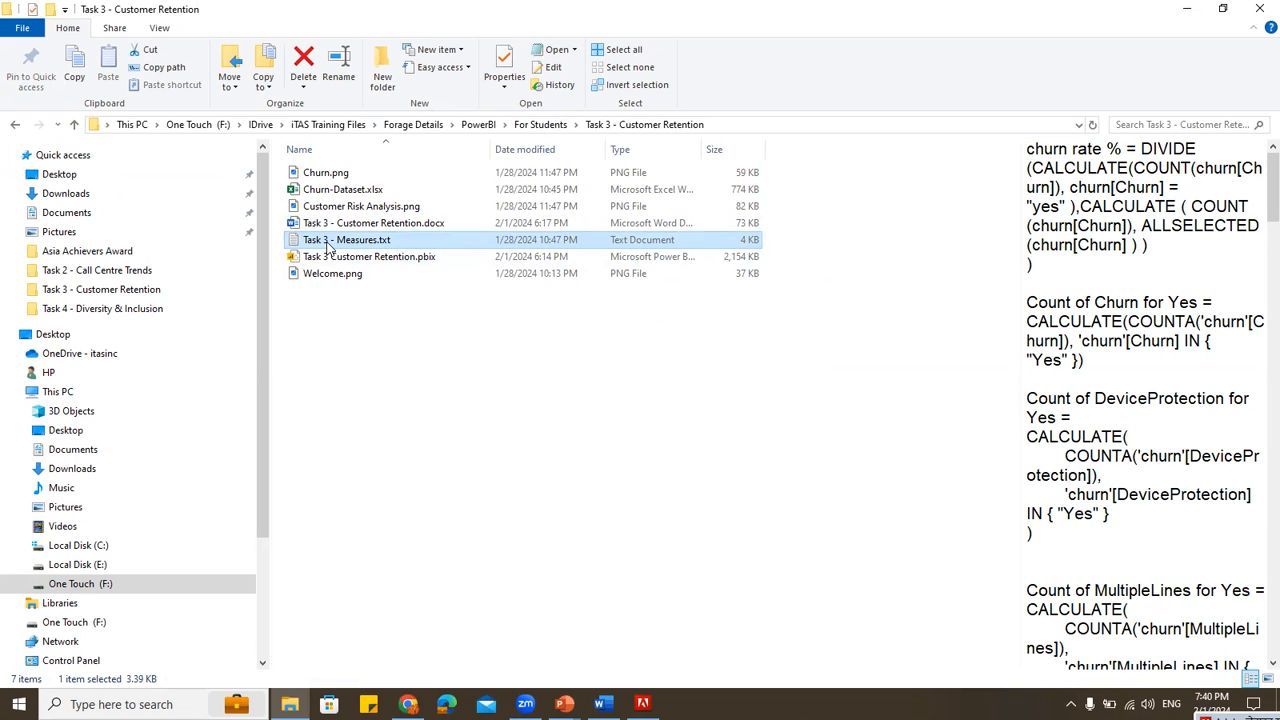
left_click(333, 176)
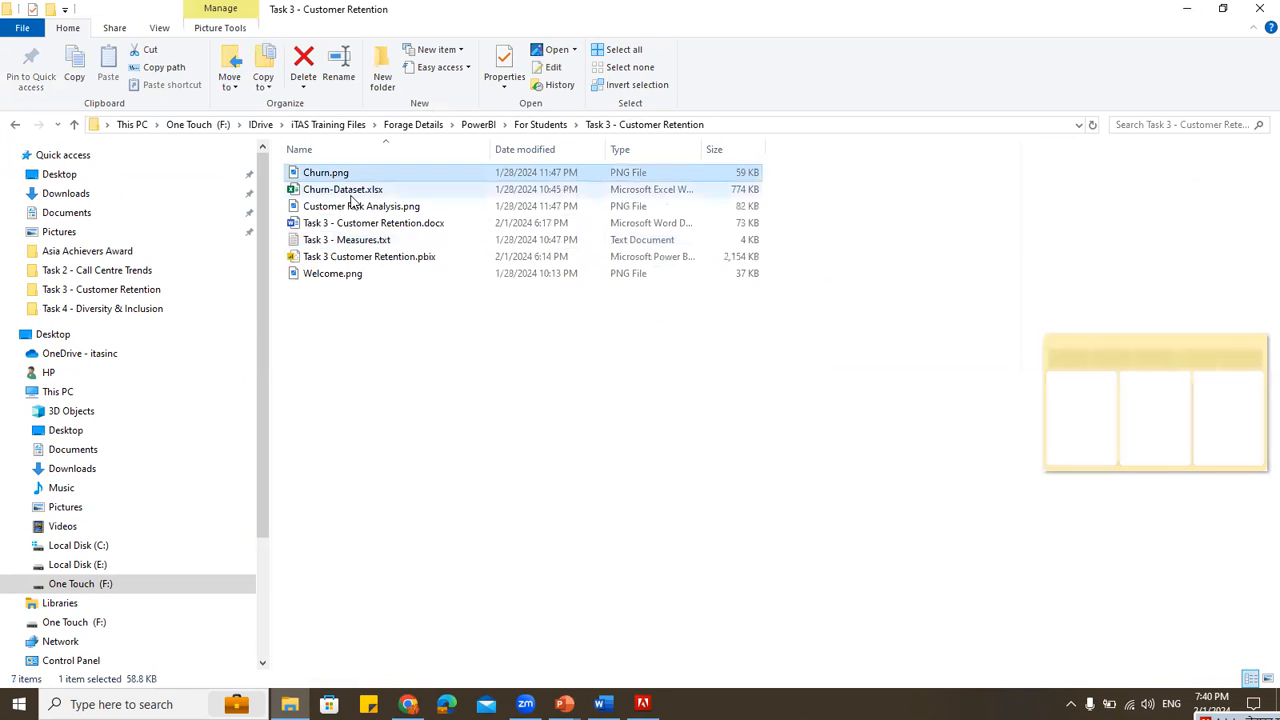
left_click(355, 207)
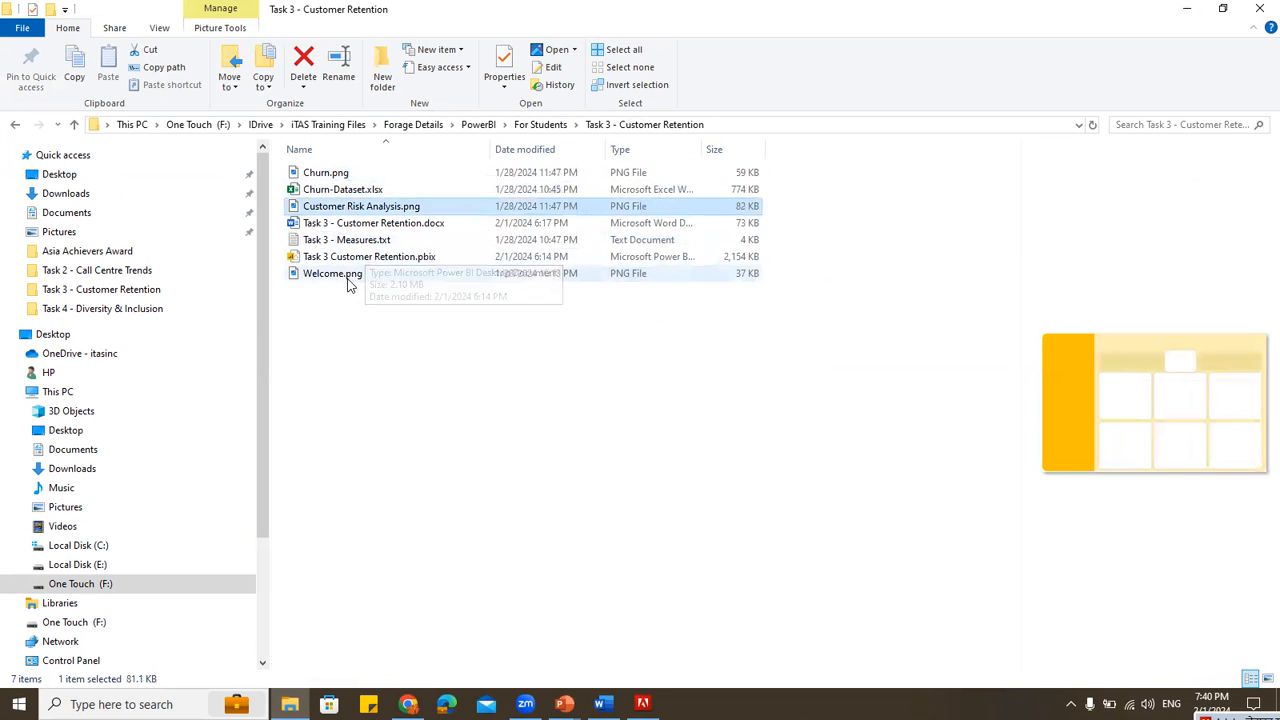
left_click(345, 274)
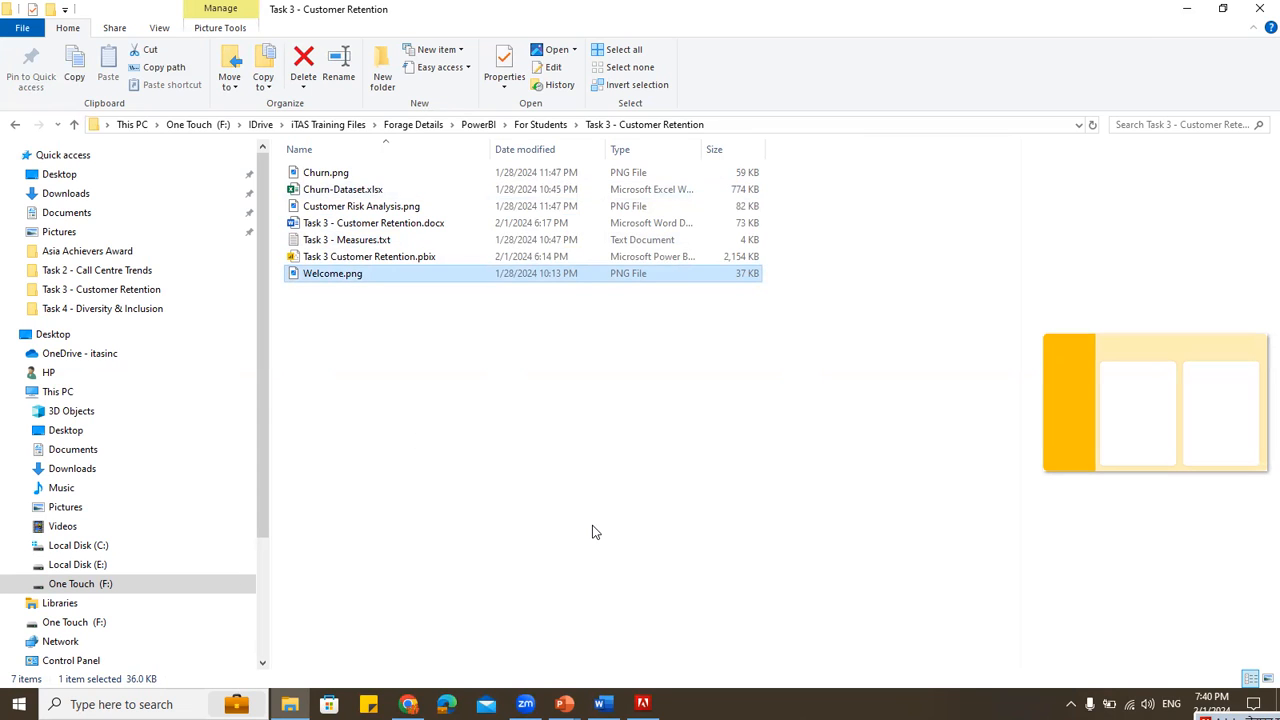
left_click(395, 225)
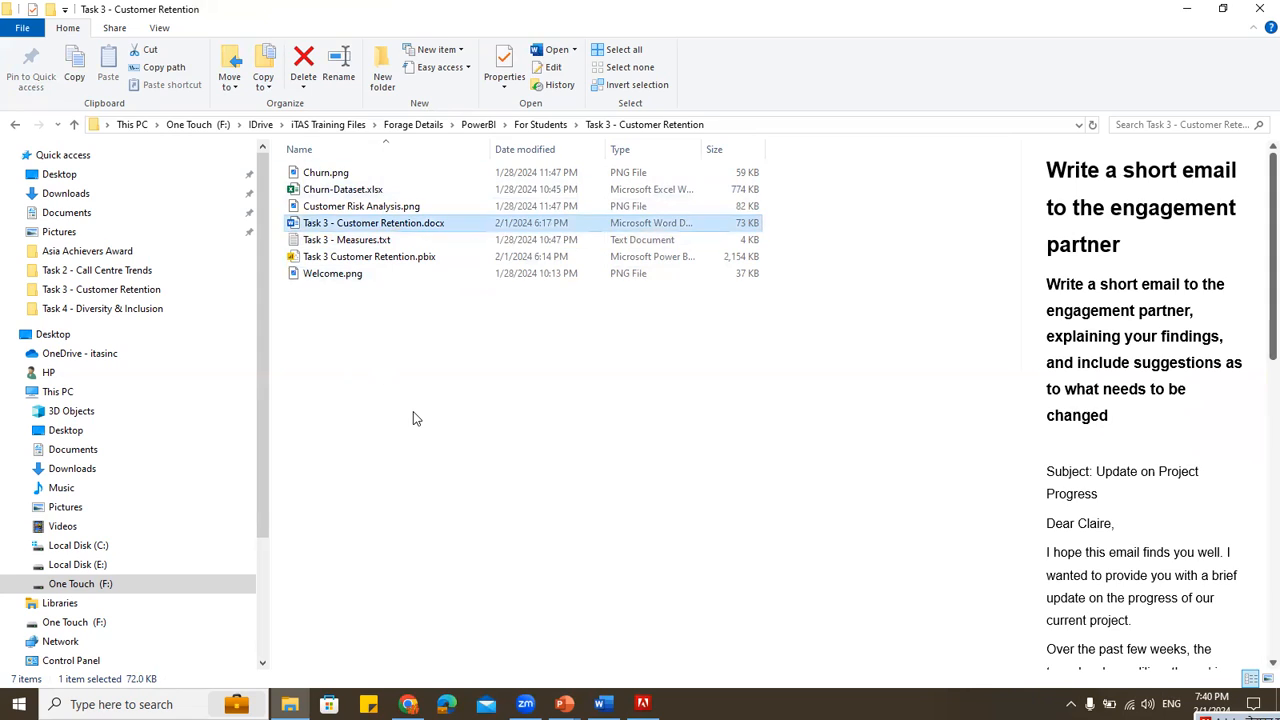
left_click(413, 413)
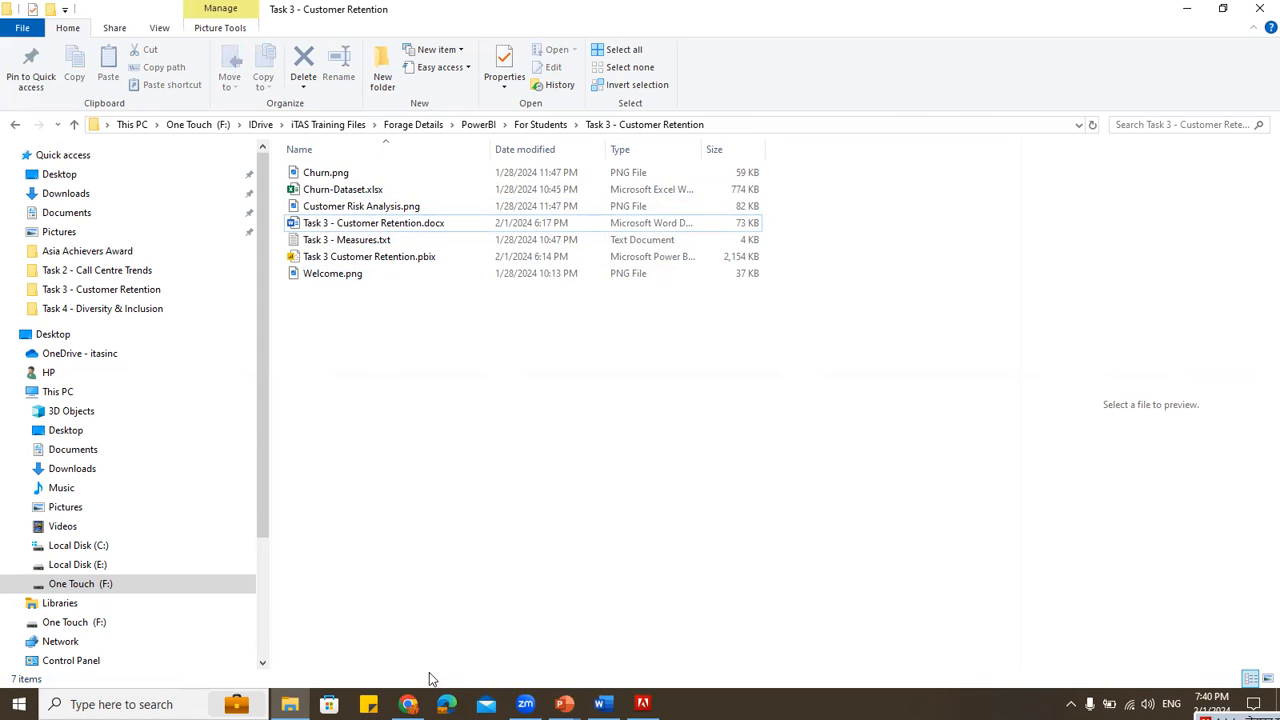
Return to the Forage page in Chrome, highlight the submitted Task 3 file's name, and review the submission and resources
mouse_move(408, 703)
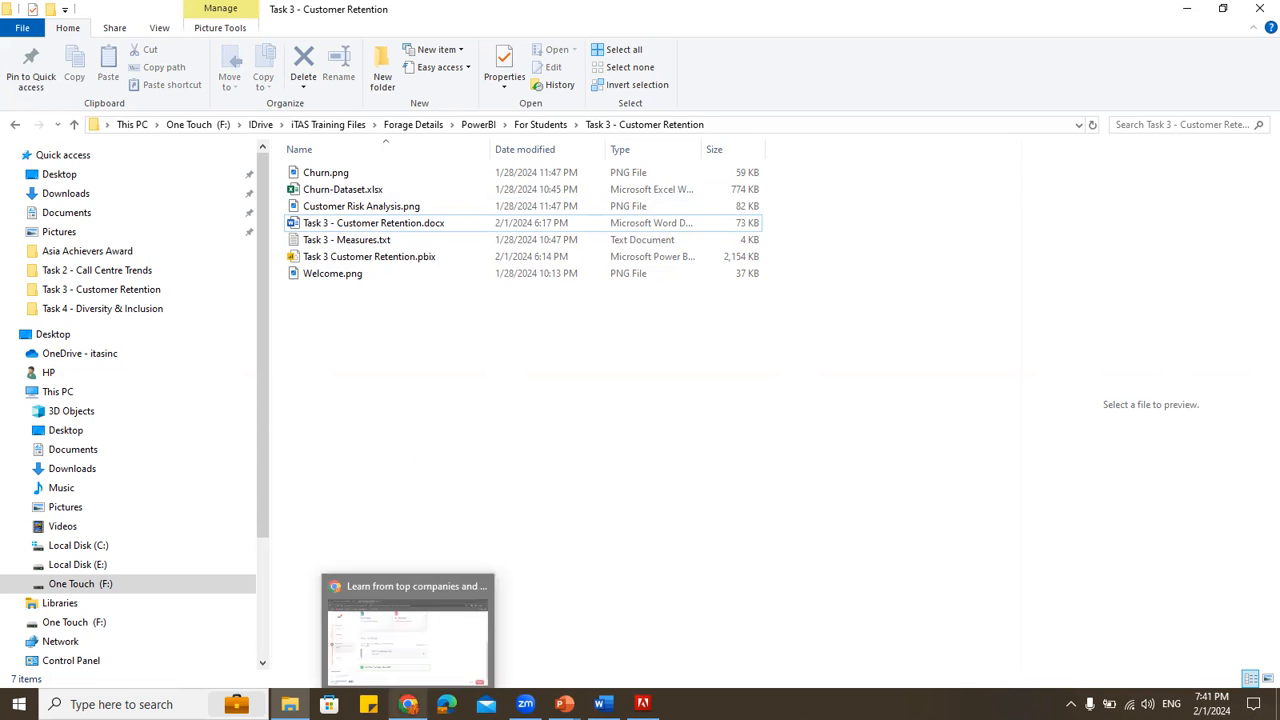
left_click(410, 636)
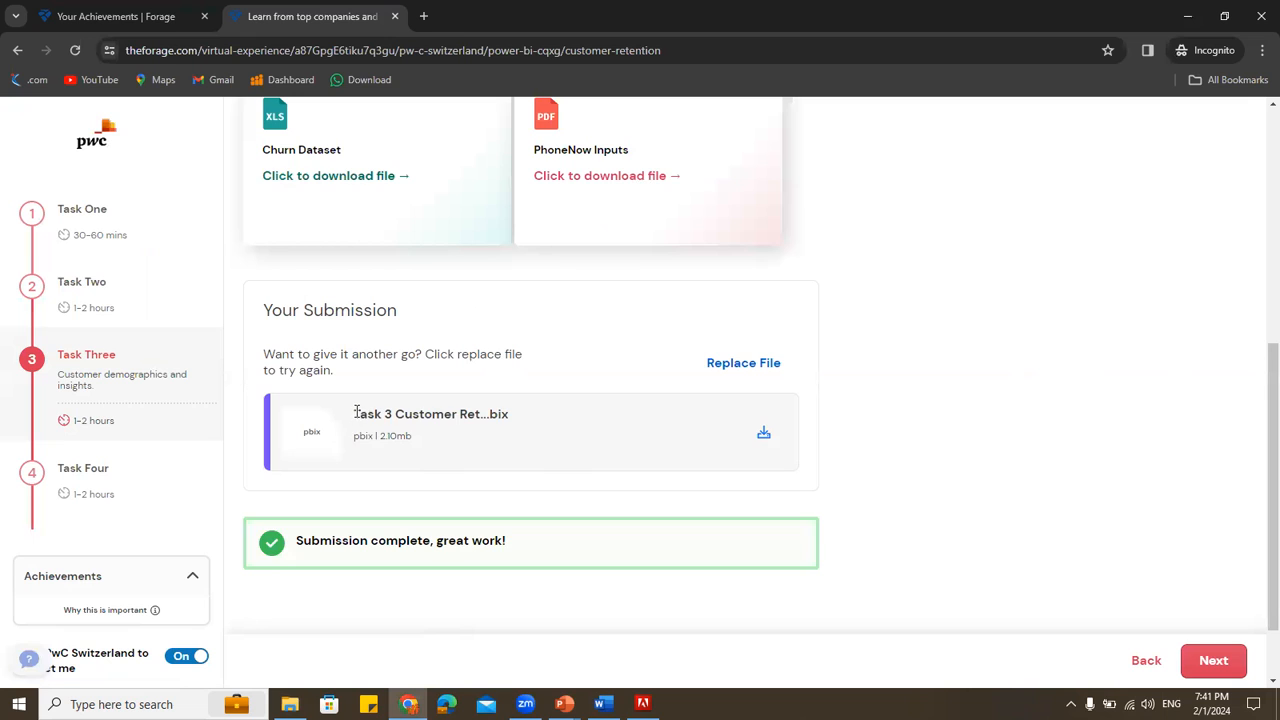
left_click_drag(356, 412, 514, 420)
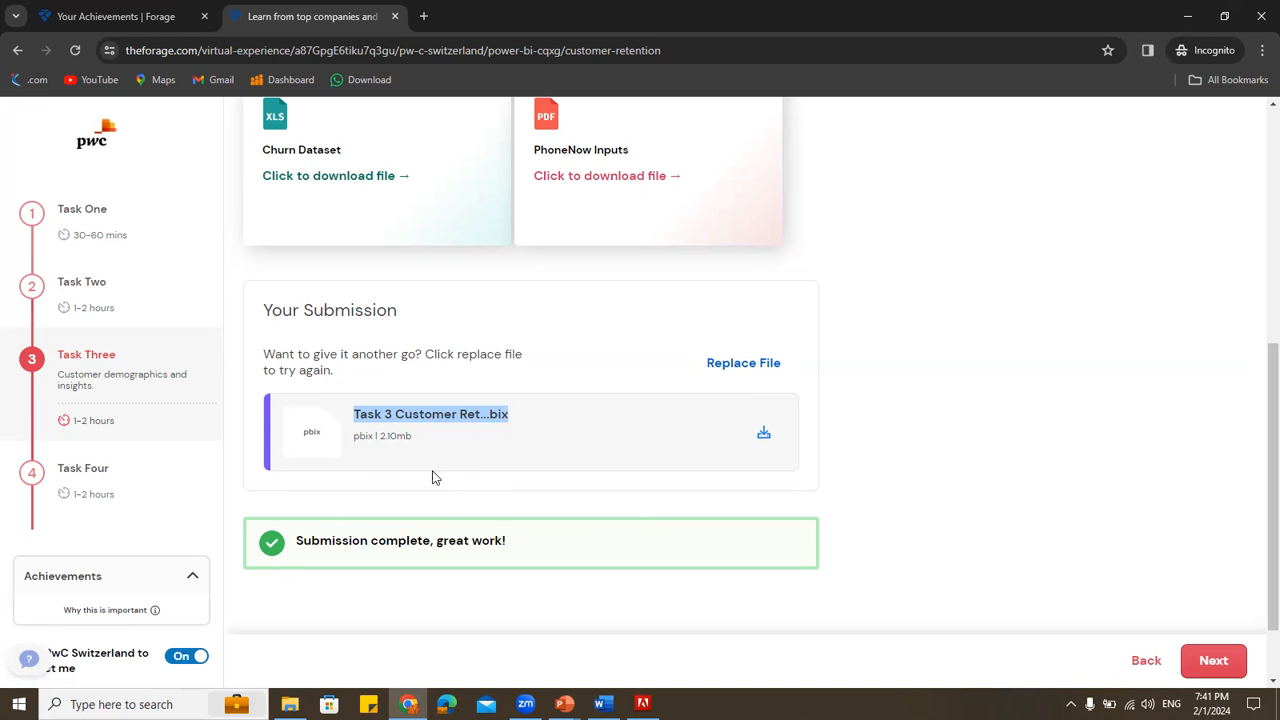
left_click_drag(380, 436, 432, 470)
left_click(522, 492)
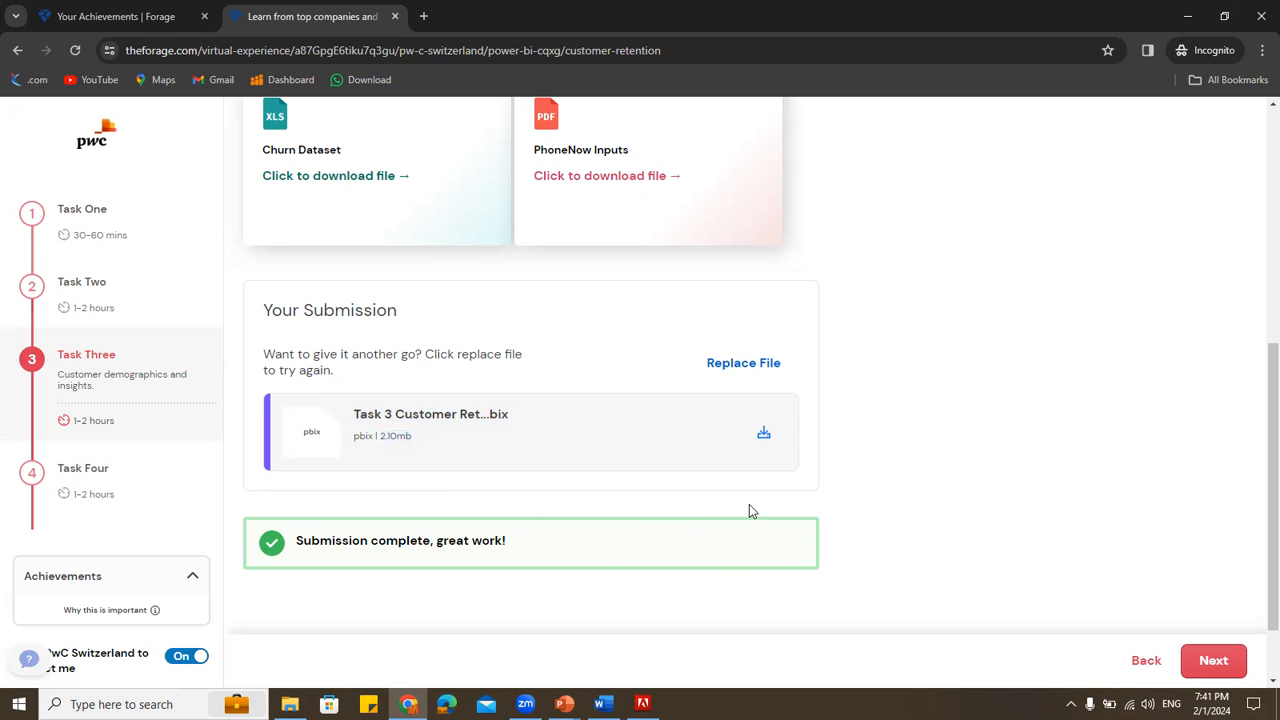
scroll(652, 500, "up", 2)
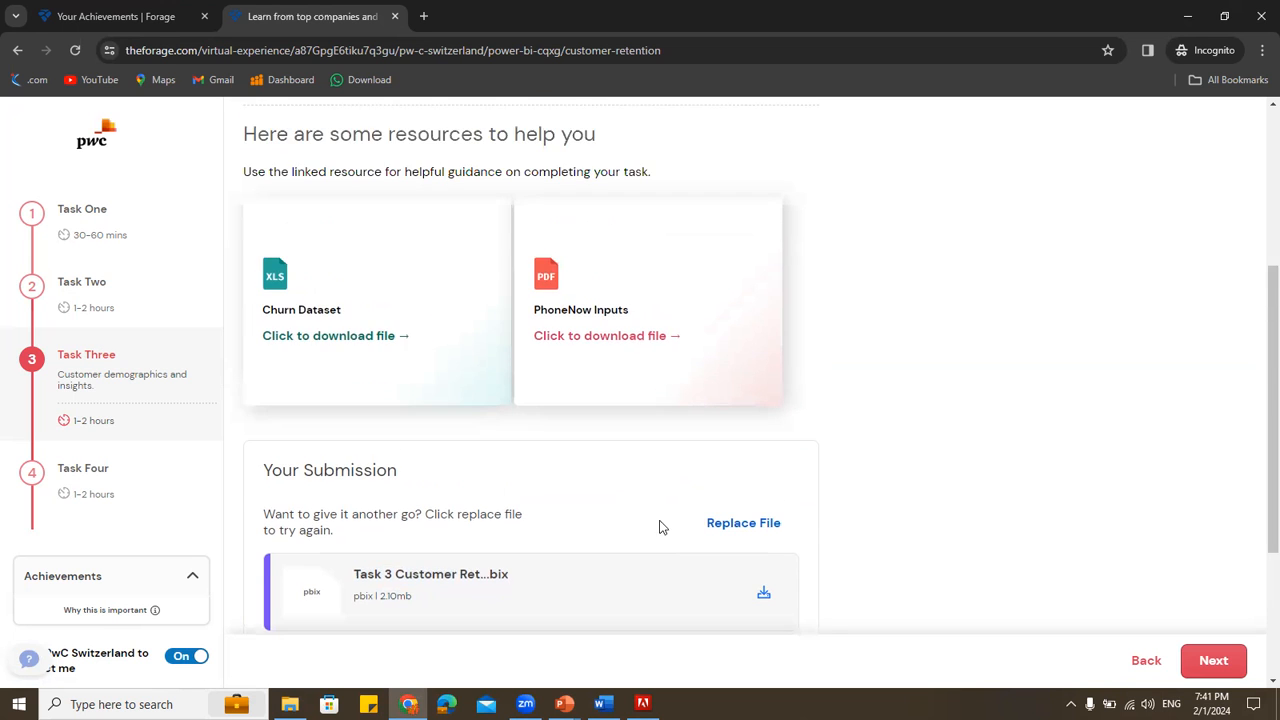
scroll(662, 530, "down", 3)
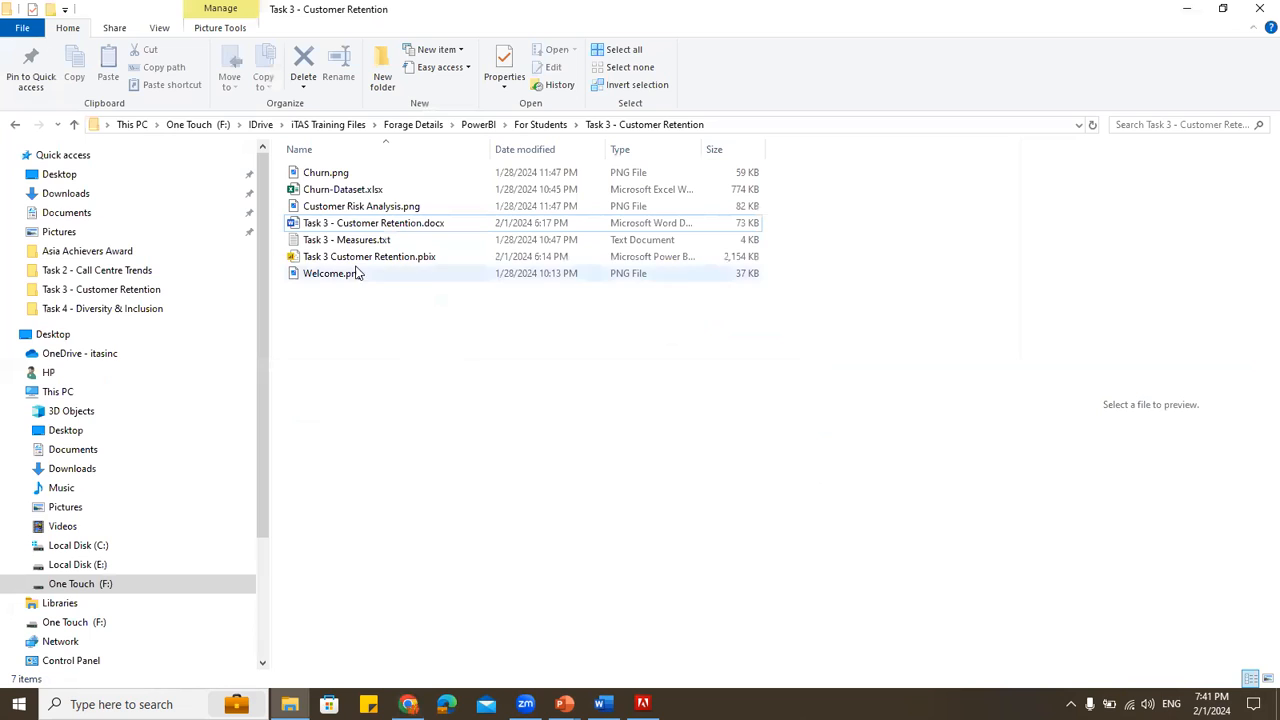
Locate Task 3 Customer Retention.pbix in File Explorer, and go back to Forage to review the submission and downloadable resources
left_click(349, 259)
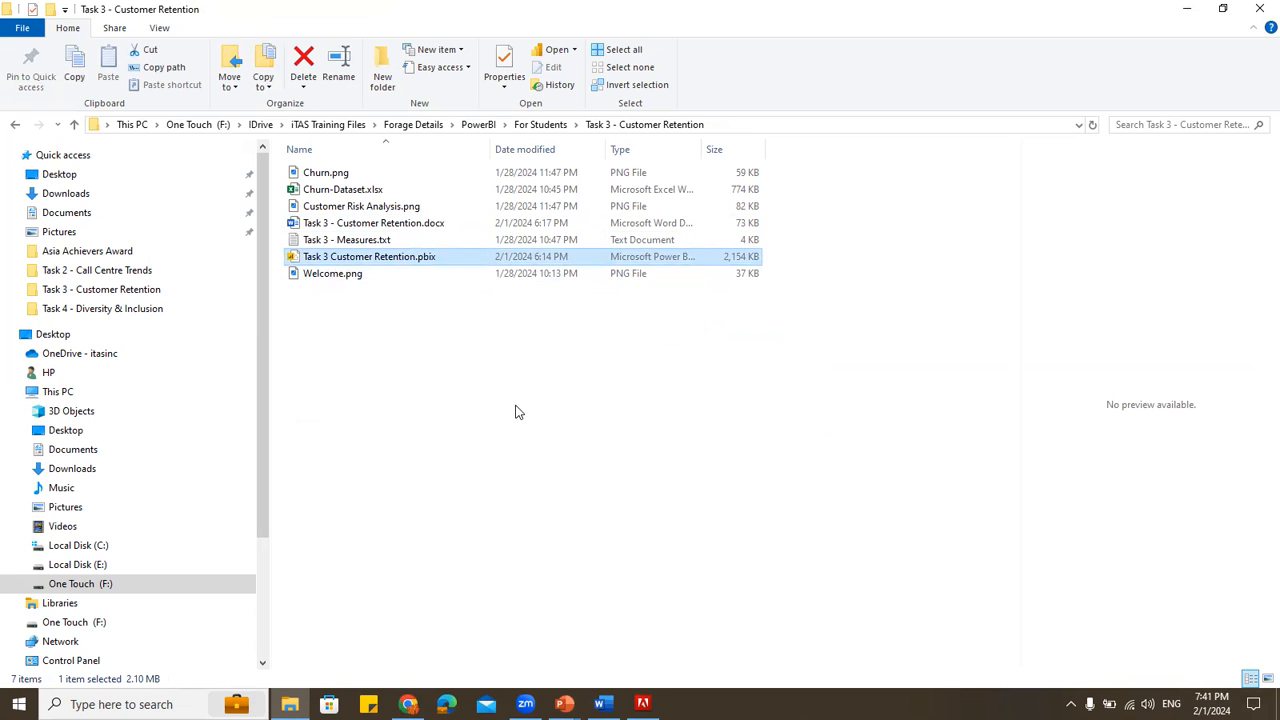
key("alt+Tab")
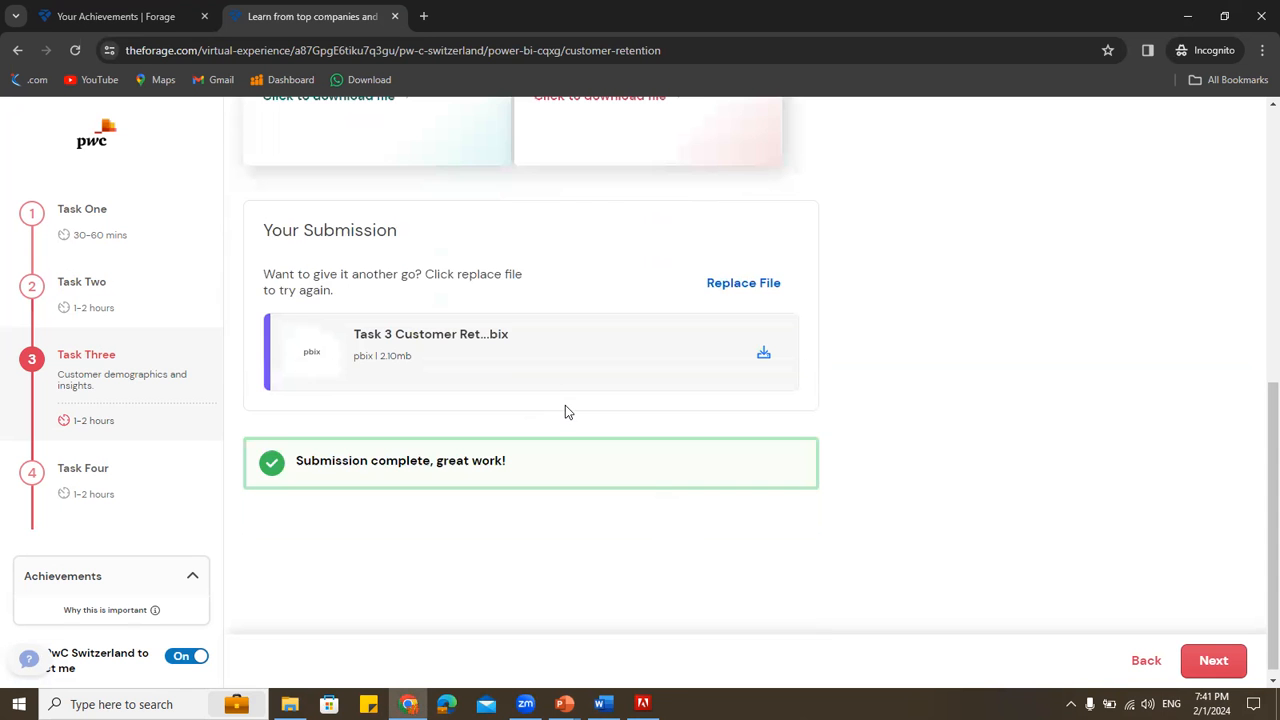
scroll(565, 415, "up", 2)
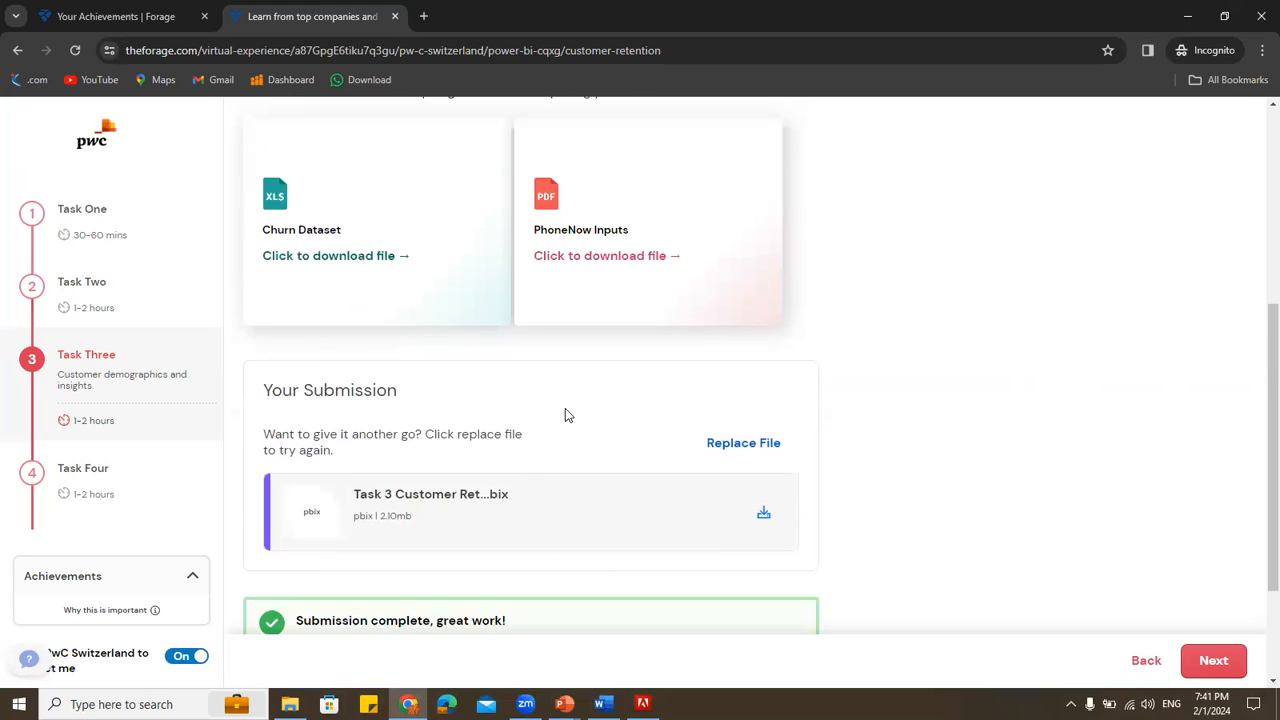
scroll(565, 415, "up", 2)
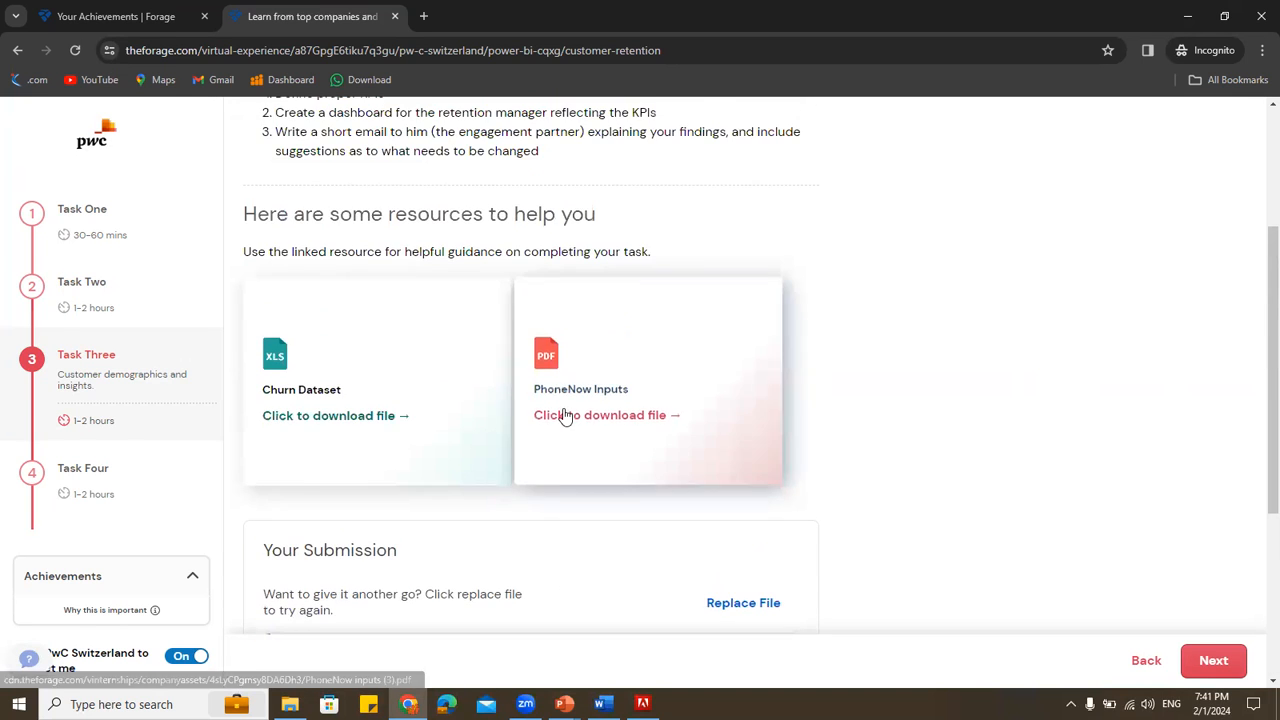
Switch to File Explorer and open Churn-Dataset.xlsx from the Task 3 folder in Excel
key("alt+Tab")
left_click(422, 365)
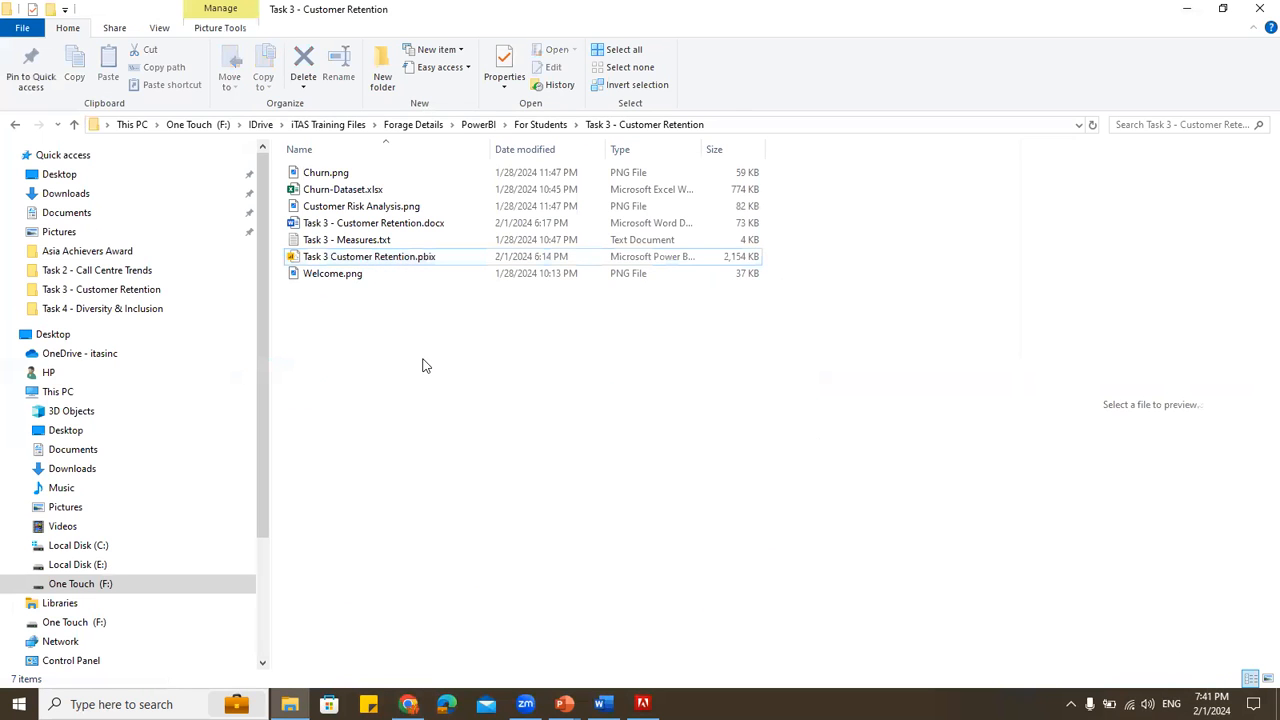
left_click(350, 193)
double_click(350, 193)
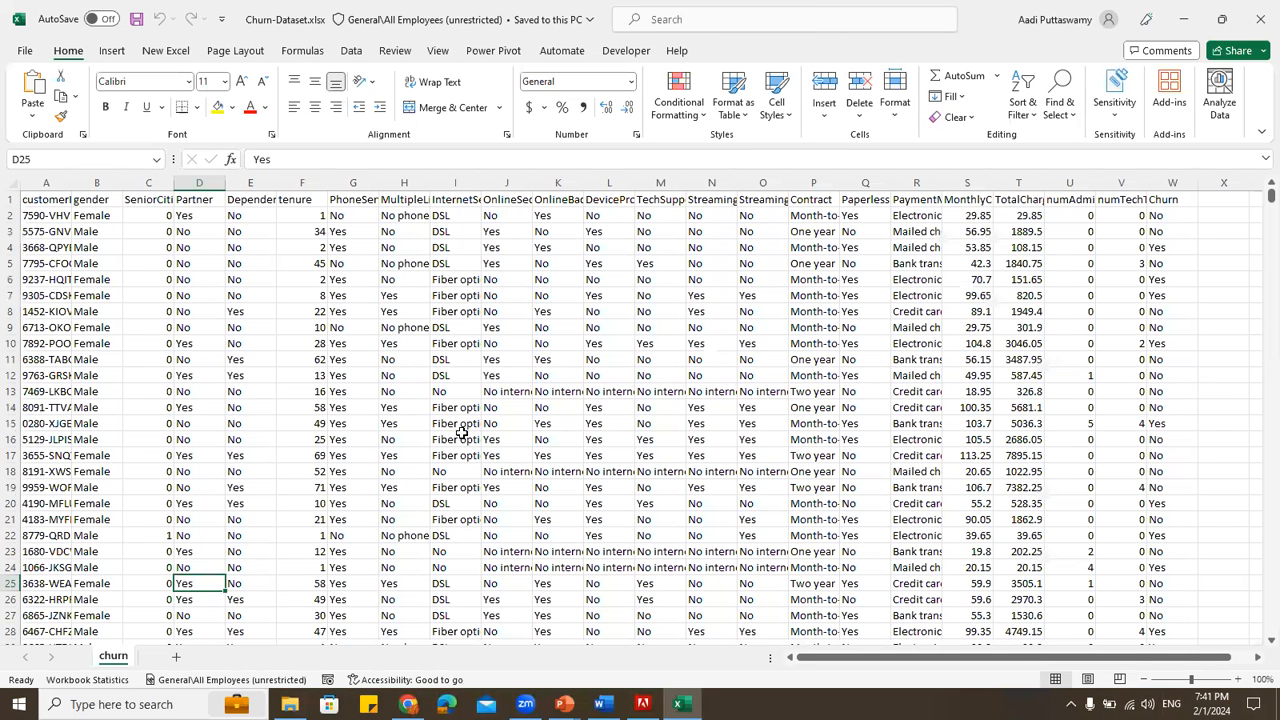
Examine the churn sheet's columns, starting with the customerID and gender headers and sampling cells in the Partner, Dependents and streaming columns
left_click(100, 218)
left_click(86, 198)
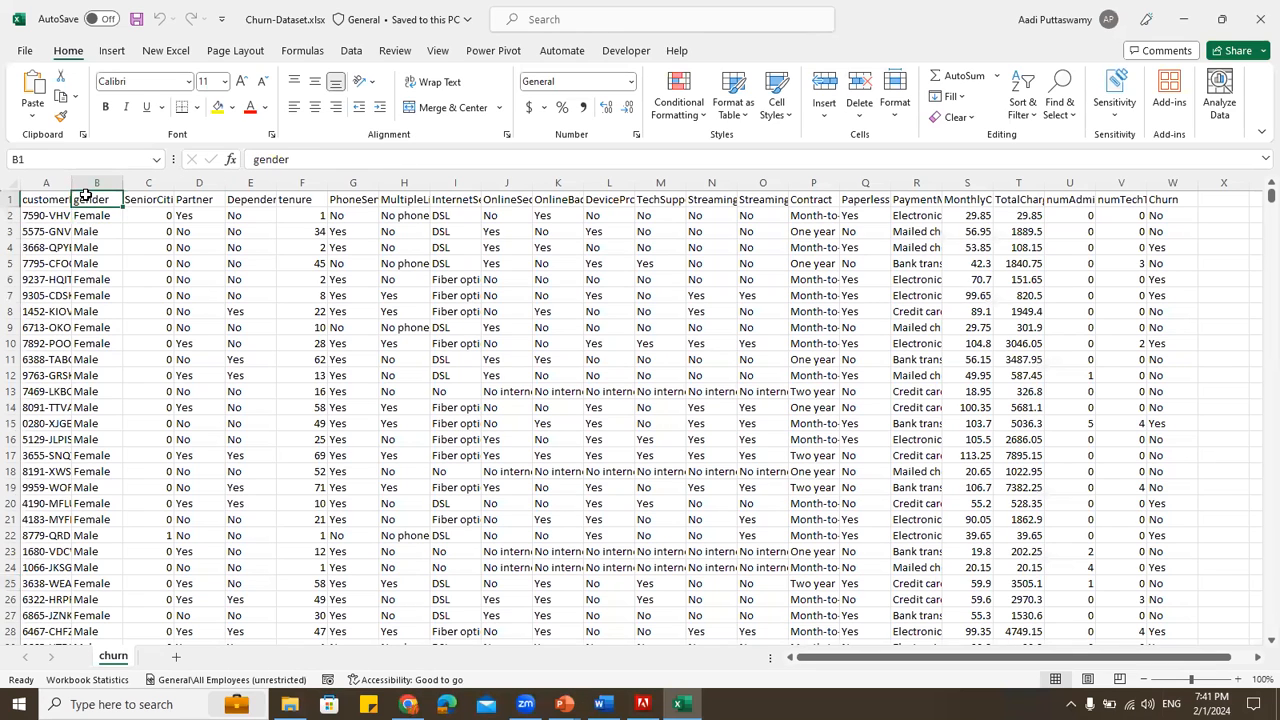
key("Left")
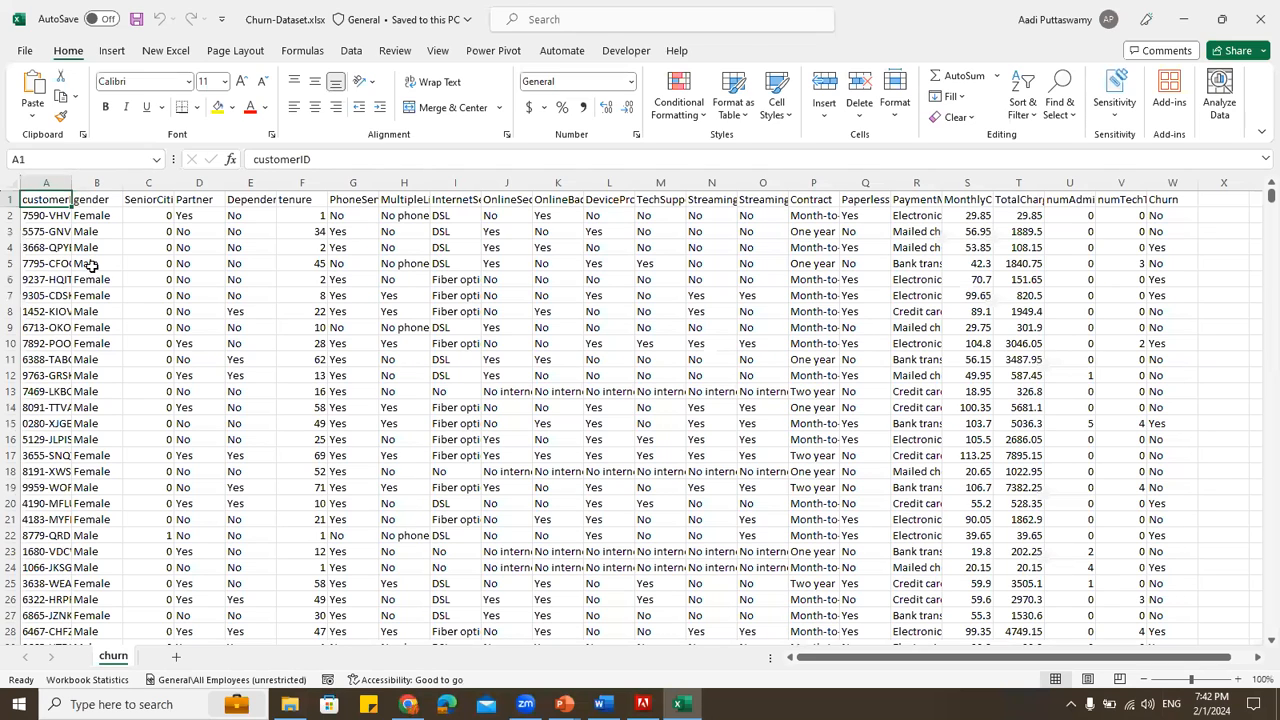
left_click(201, 325)
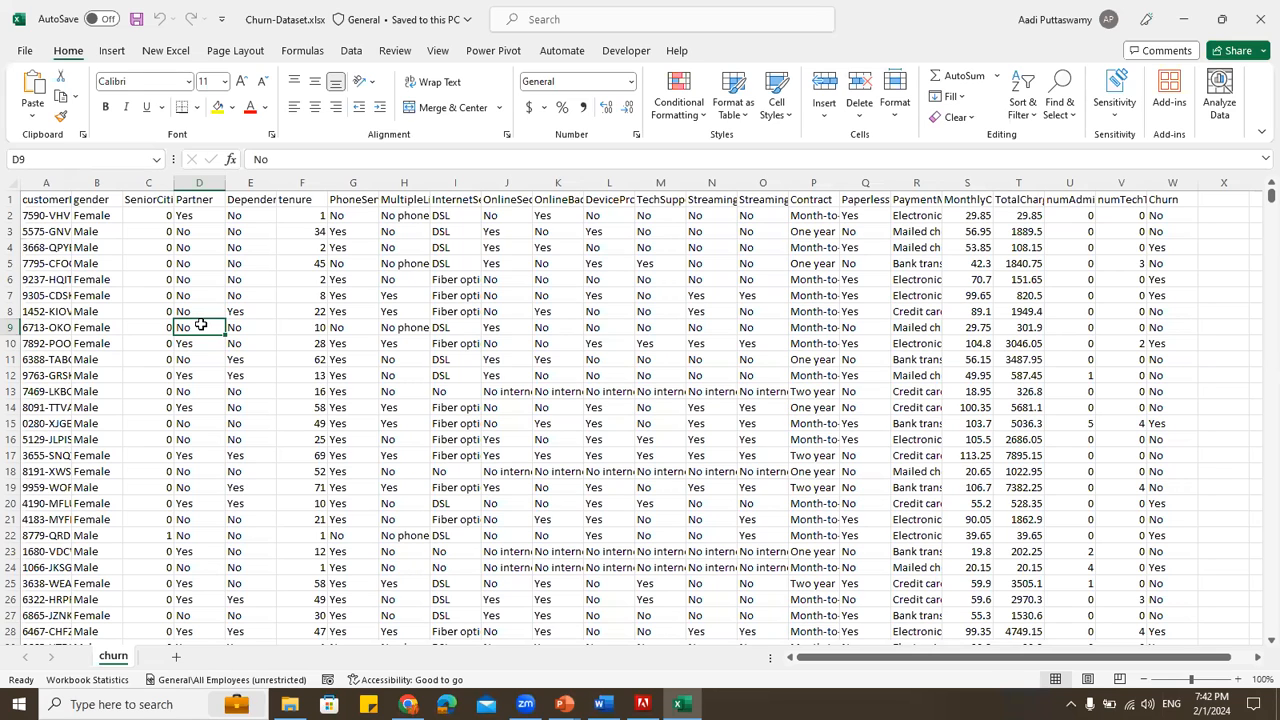
left_click(230, 231)
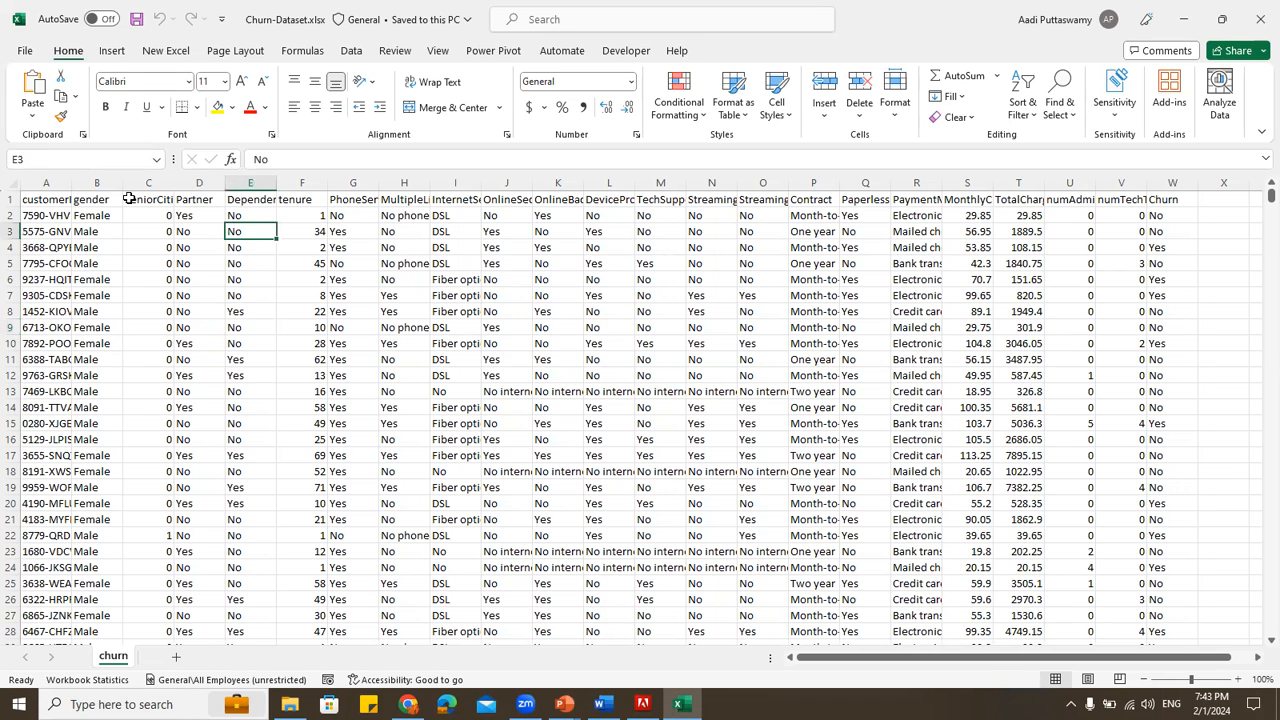
left_click(728, 246)
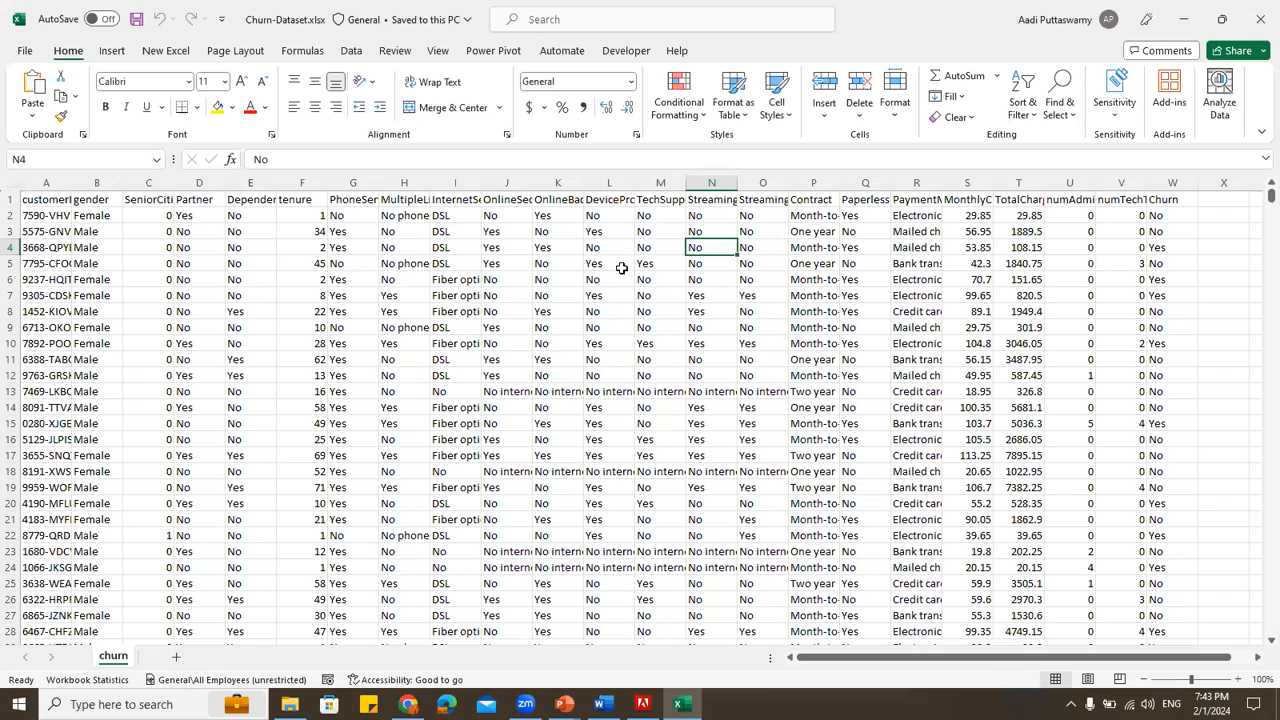
Copy the header row A1:W1 of the churn sheet and paste it as transposed values starting at cell AA4
left_click_drag(66, 200, 865, 218)
left_click_drag(1081, 222, 1165, 199)
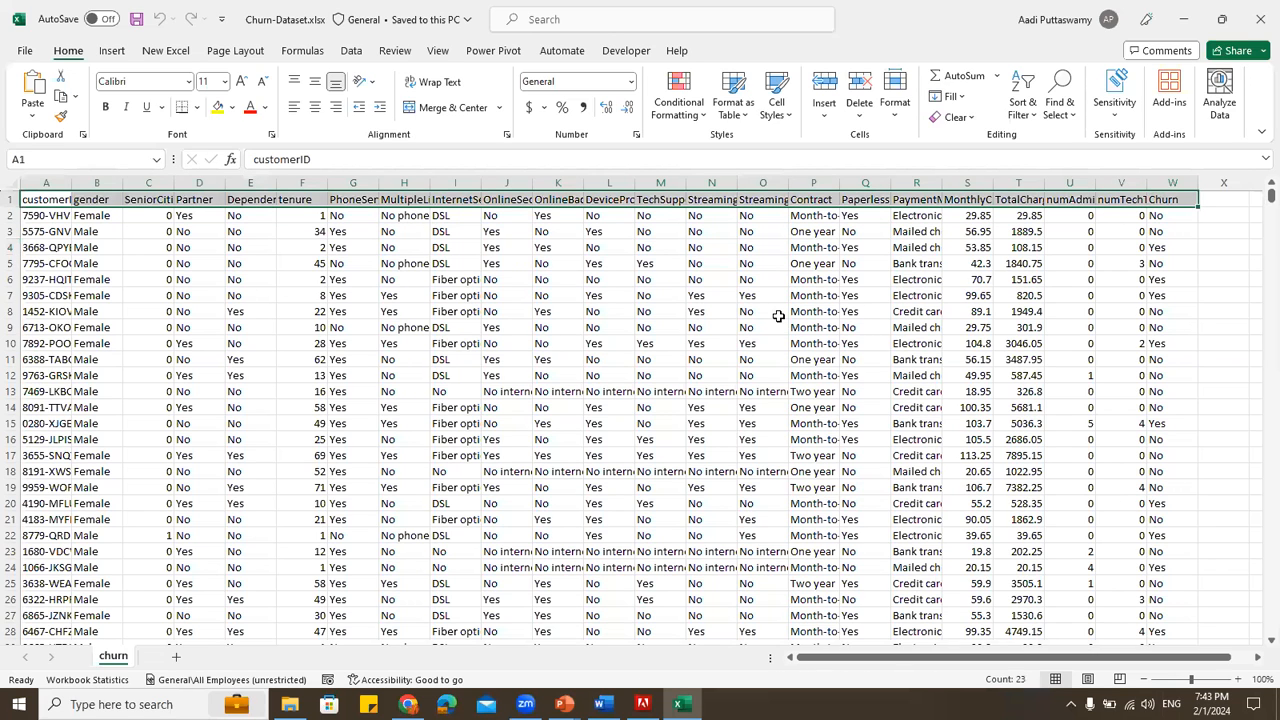
key("ctrl+c")
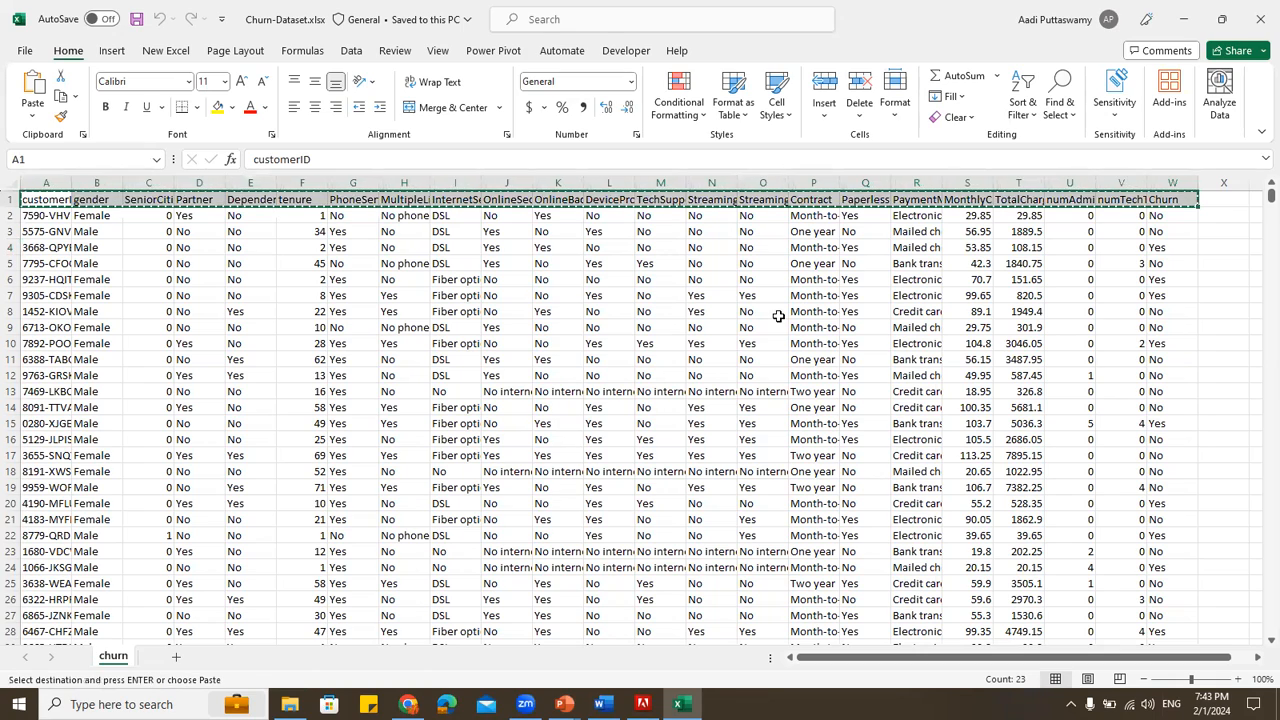
key("Right")
key("Right")
key("Right")
key("Right")
key("Right")
key("Right")
key("Right")
key("Right")
key("Right")
key("Right")
key("Right")
key("Right")
key("Right")
key("Right")
key("Right")
key("Right")
key("Right")
key("Right")
key("Right")
key("Right")
key("Right")
key("Right")
key("Right")
left_click(1043, 240)
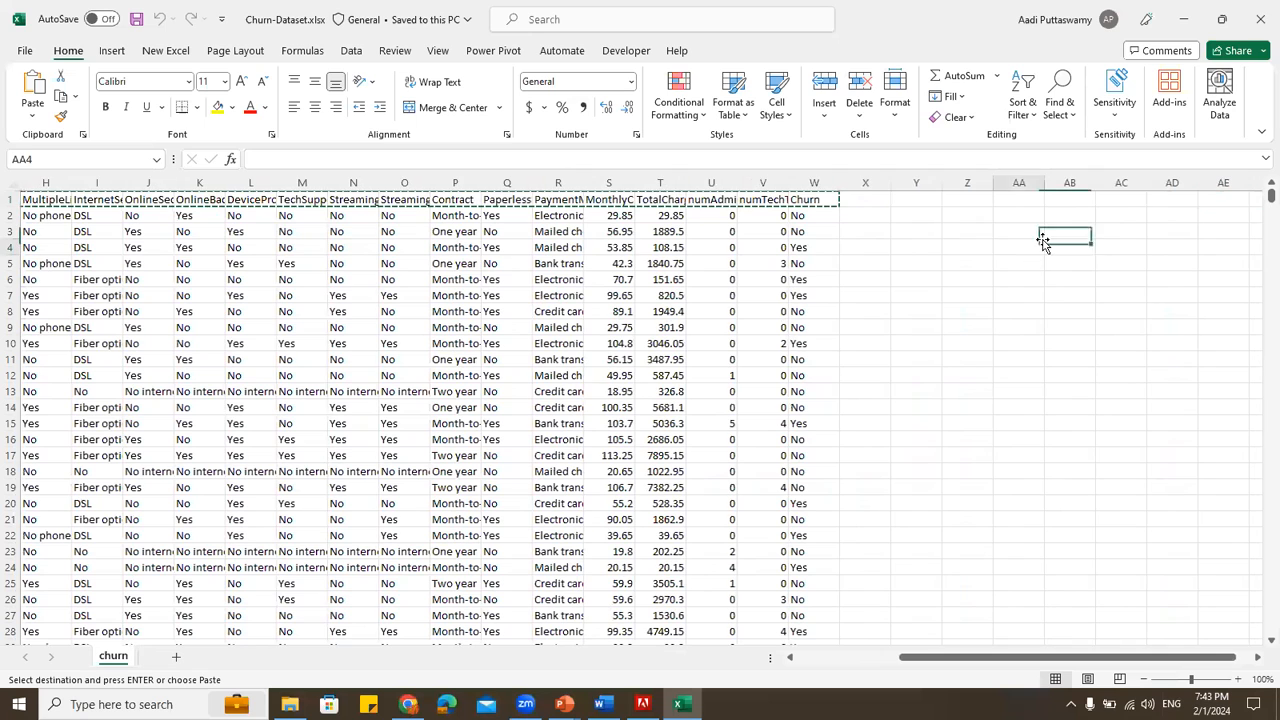
key("alt+e")
key("s")
key("v")
key("e")
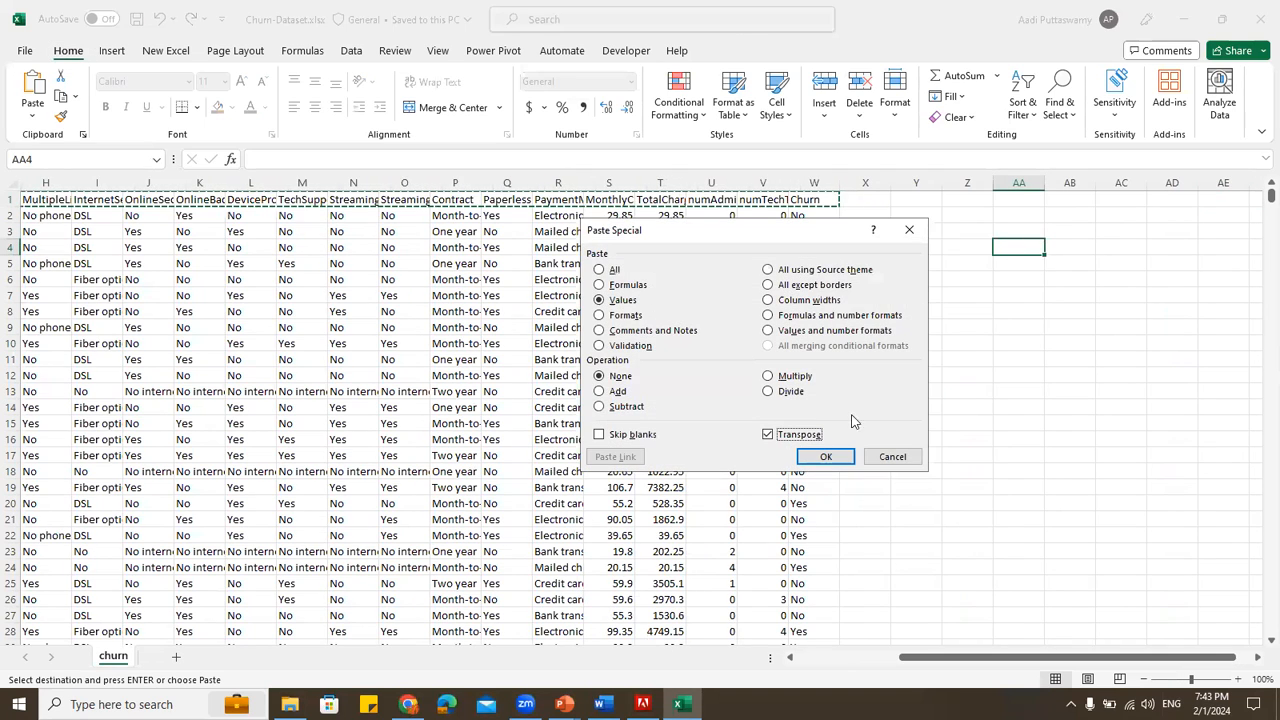
left_click(826, 456)
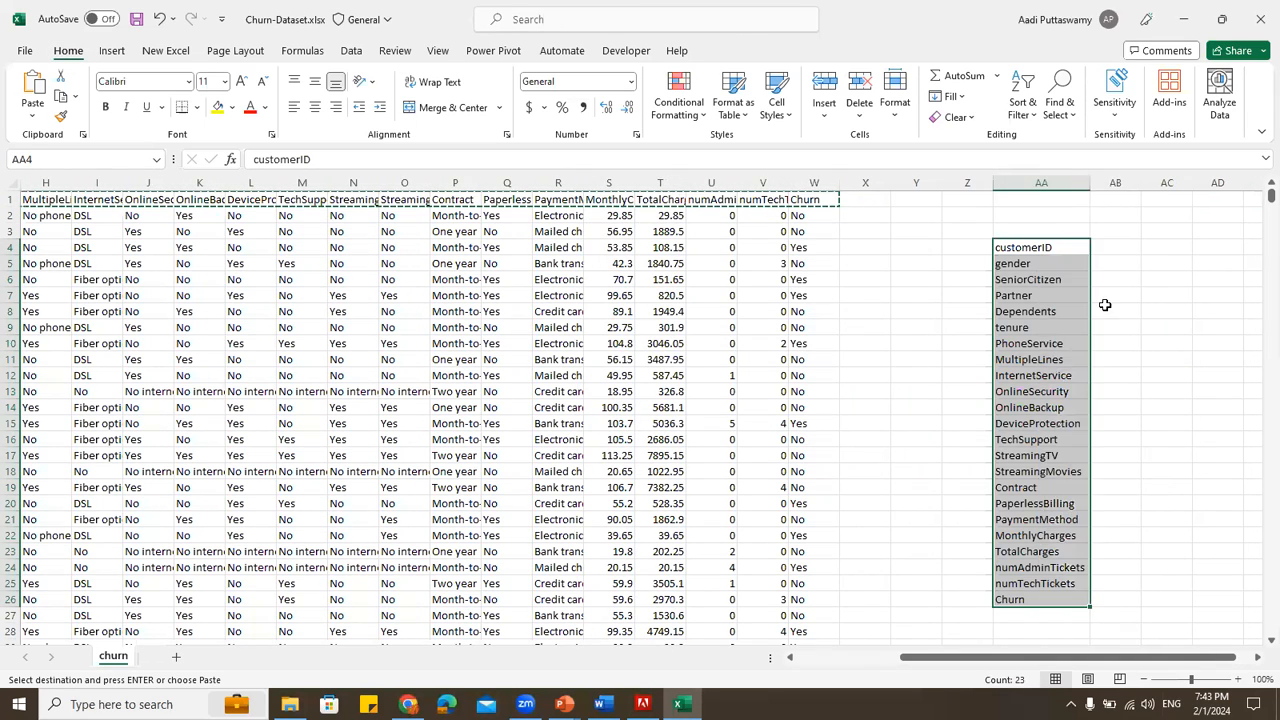
Examine the transposed field names in AA4:AA26, from customerID to Churn, against the columns of the churn sheet
left_click(1105, 308)
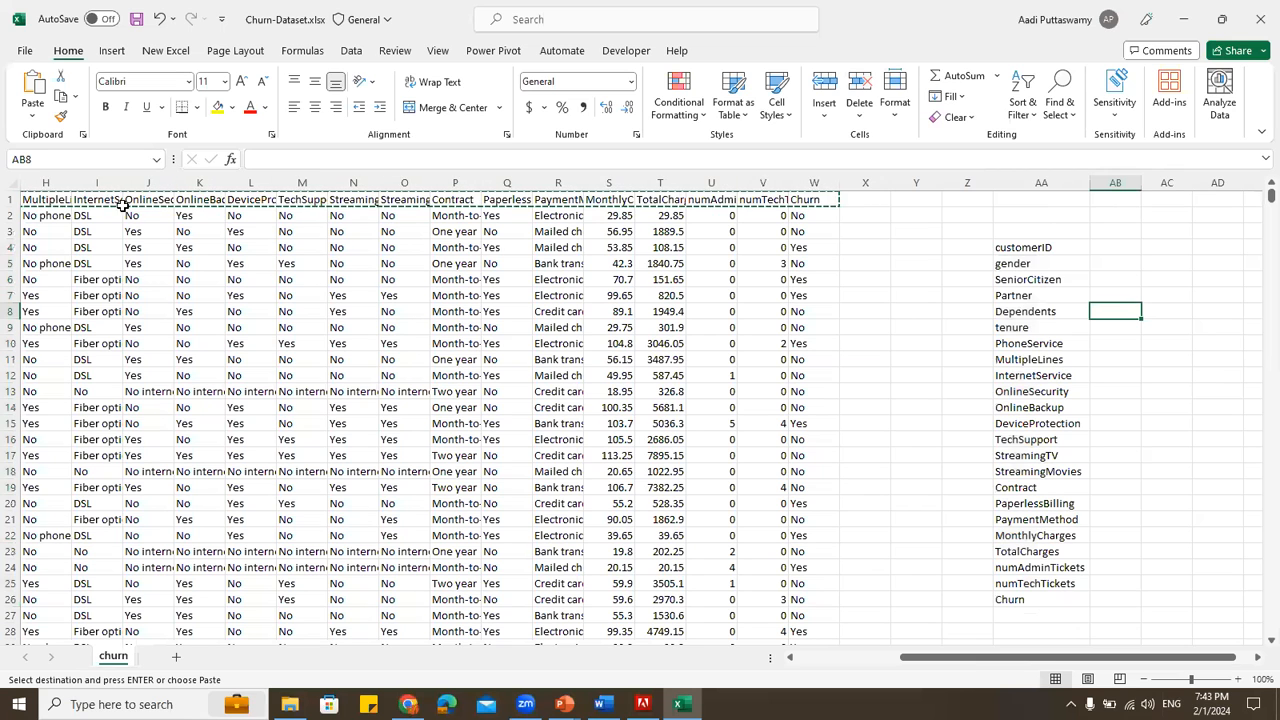
left_click_drag(1045, 250, 1047, 597)
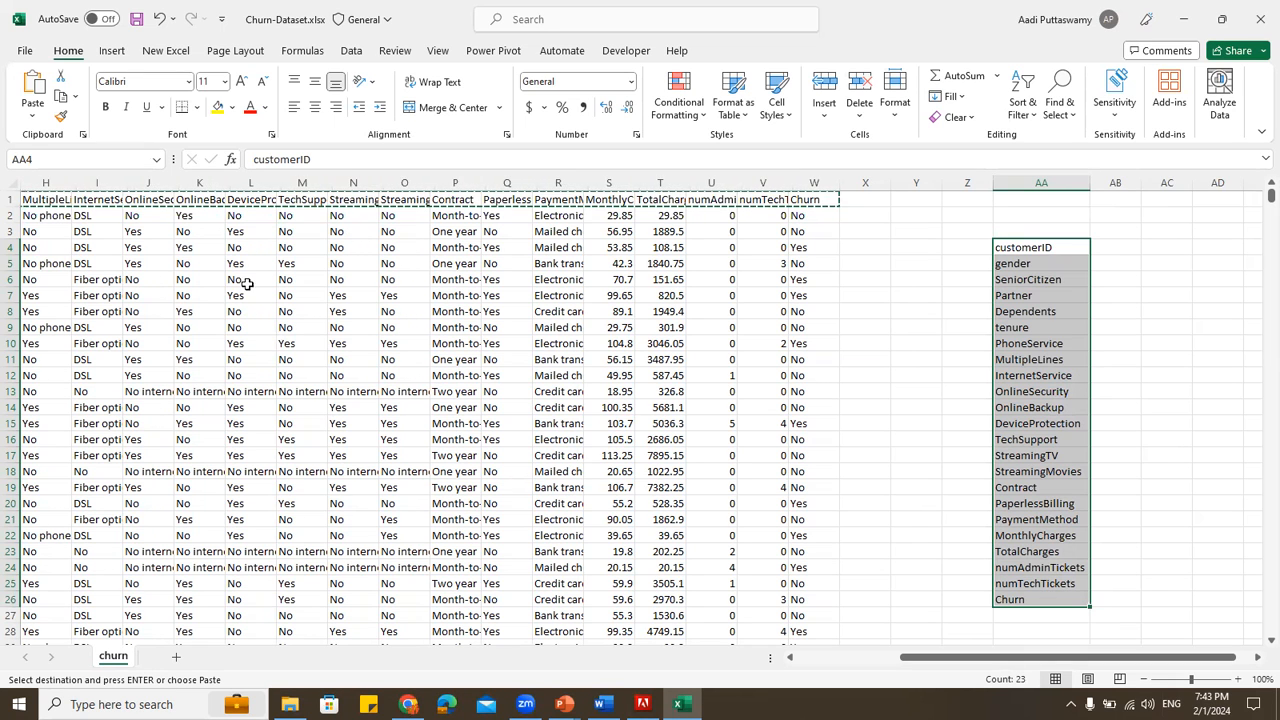
left_click(1043, 247)
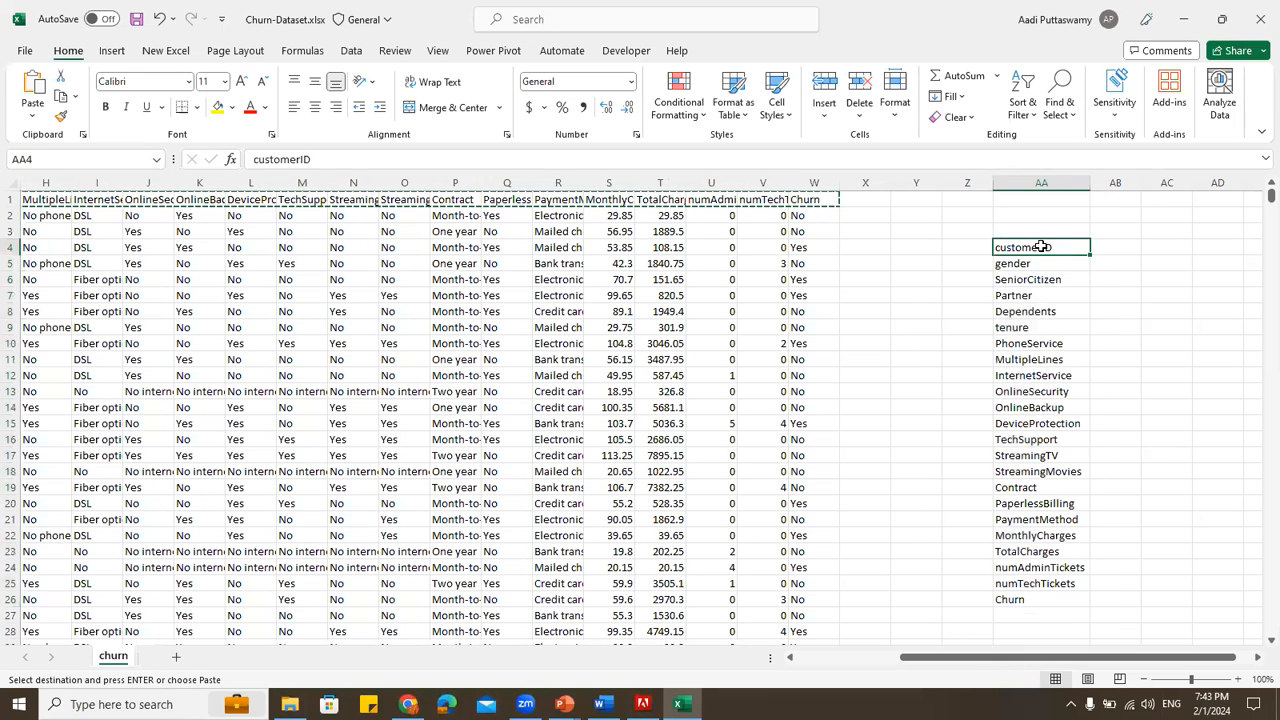
left_click_drag(1041, 246, 1026, 600)
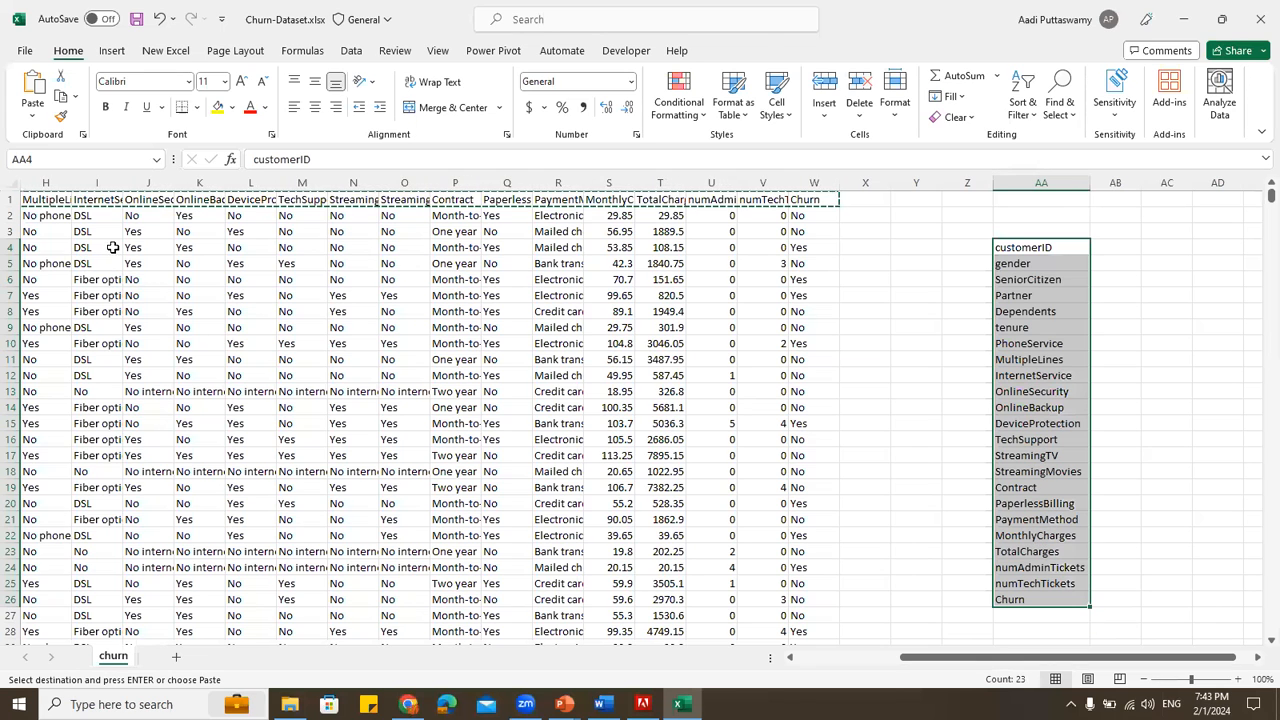
left_click_drag(1026, 247, 1040, 600)
left_click(1030, 359)
left_click_drag(1026, 247, 1040, 600)
left_click(808, 343)
left_click_drag(1024, 662, 919, 662)
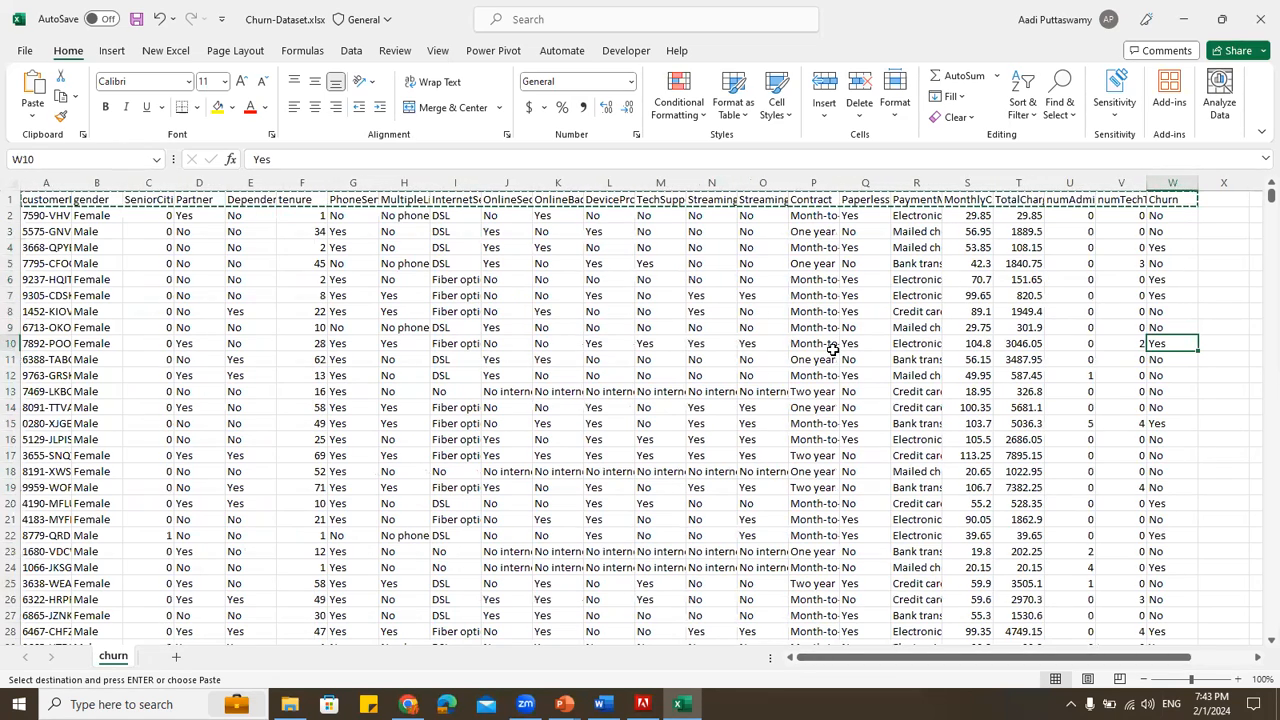
Switch to File Explorer and open Task 3 Customer Retention.pbix from the Task 3 - Customer Retention folder
left_click(289, 704)
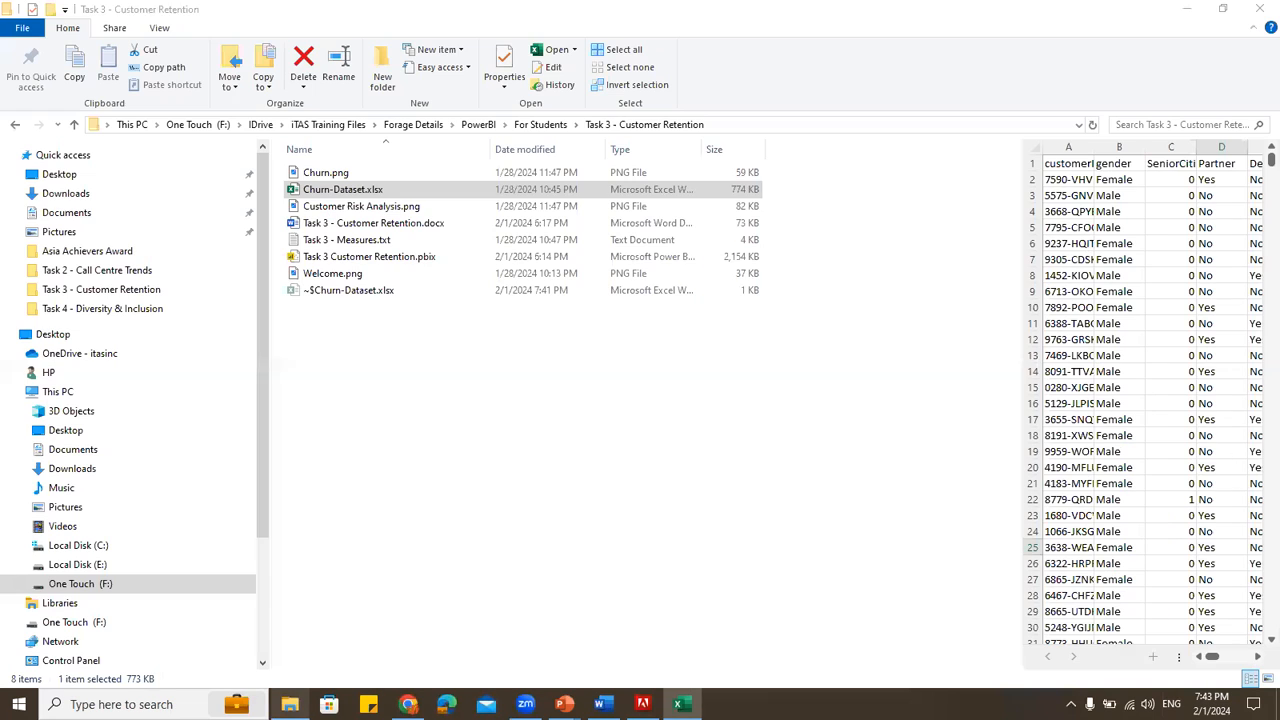
left_click(405, 400)
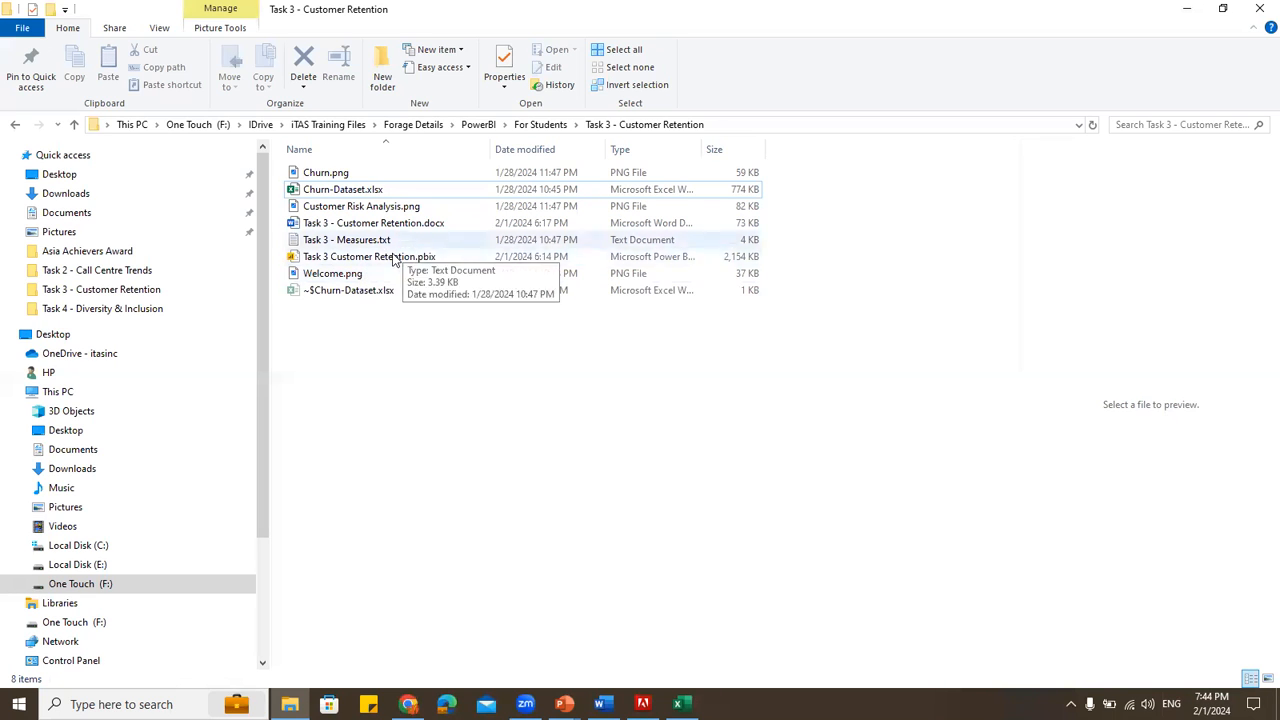
left_click(392, 259)
double_click(405, 260)
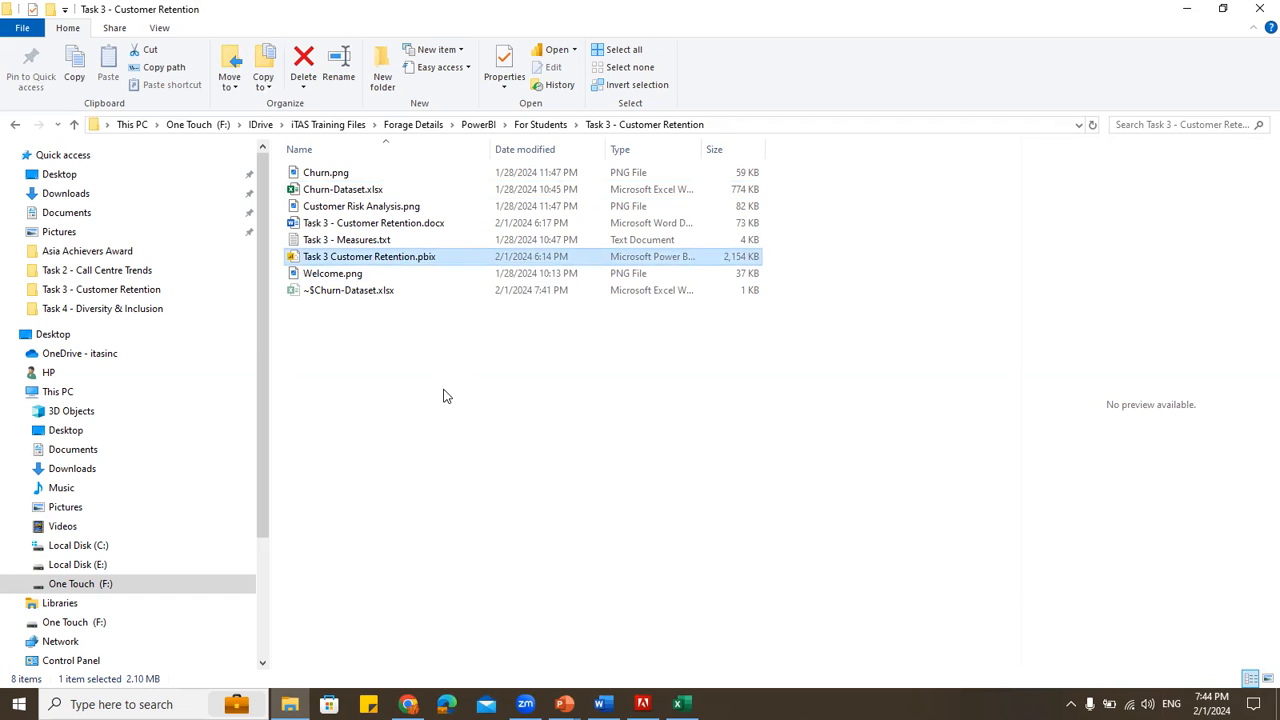
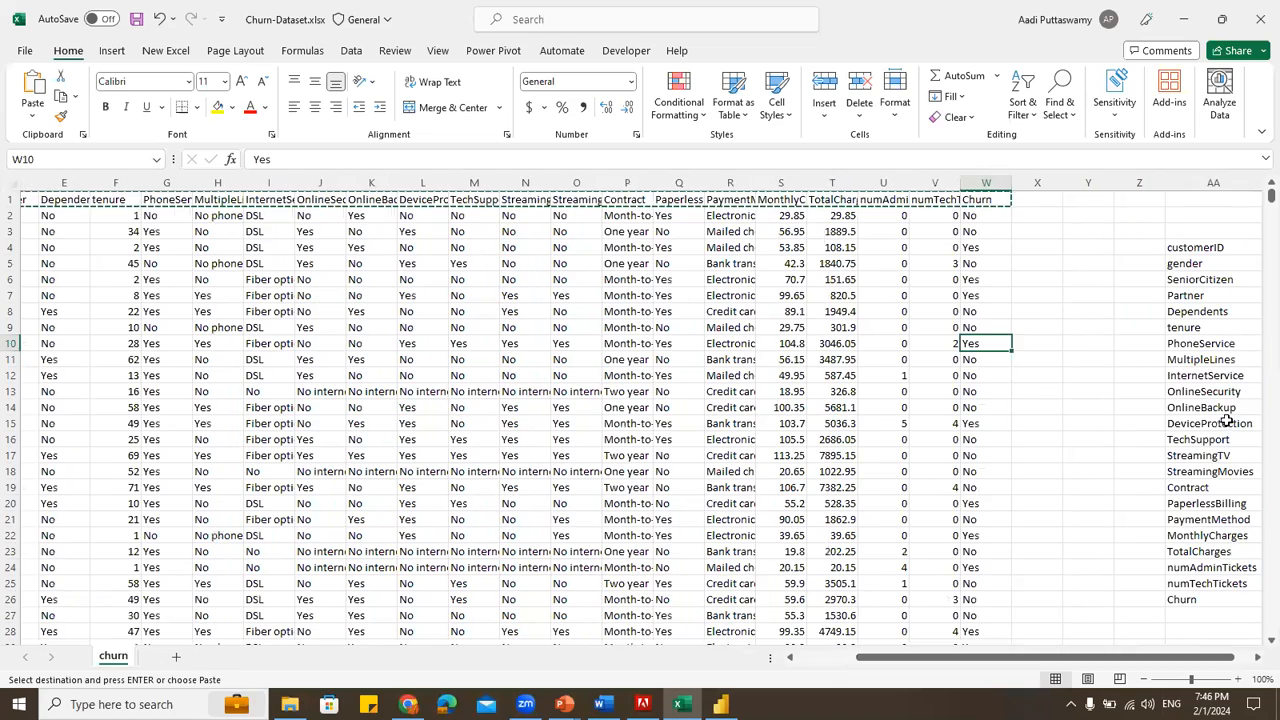
Review the transposed field names from gender to Churn in the Excel churn sheet and return to its first columns
left_click(1257, 660)
left_click(1257, 660)
left_click(1064, 471)
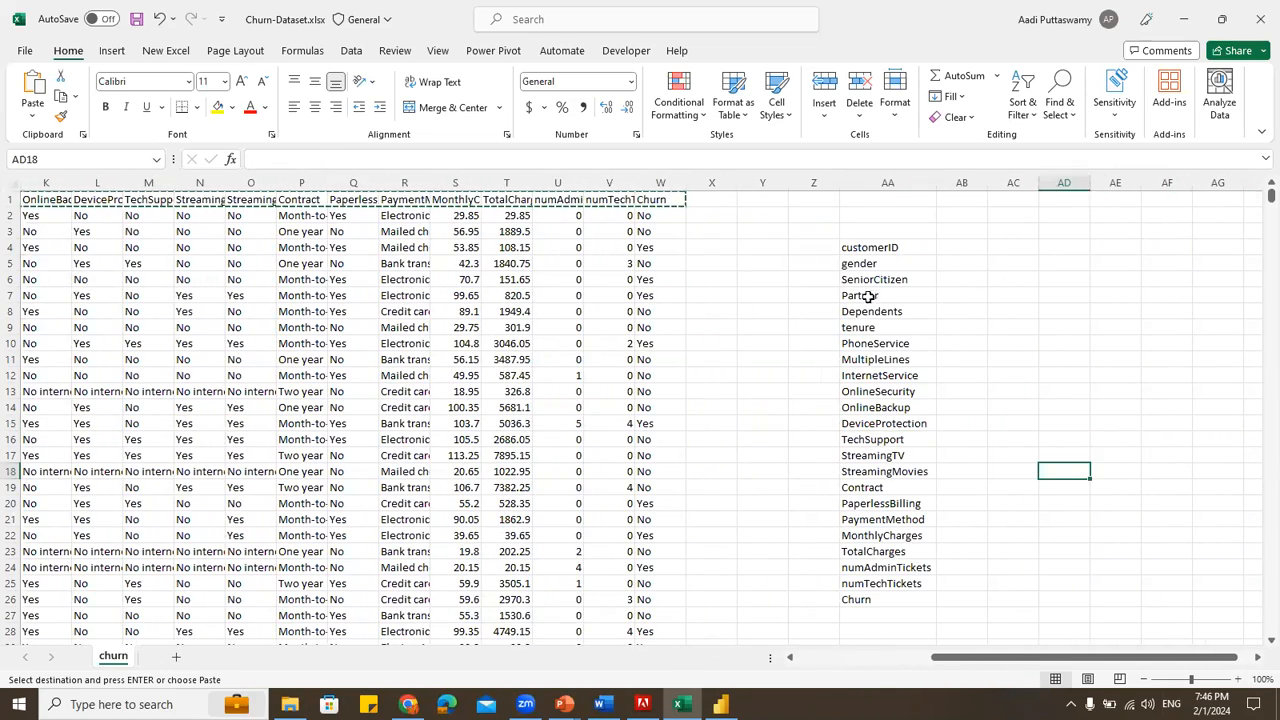
left_click_drag(856, 263, 850, 603)
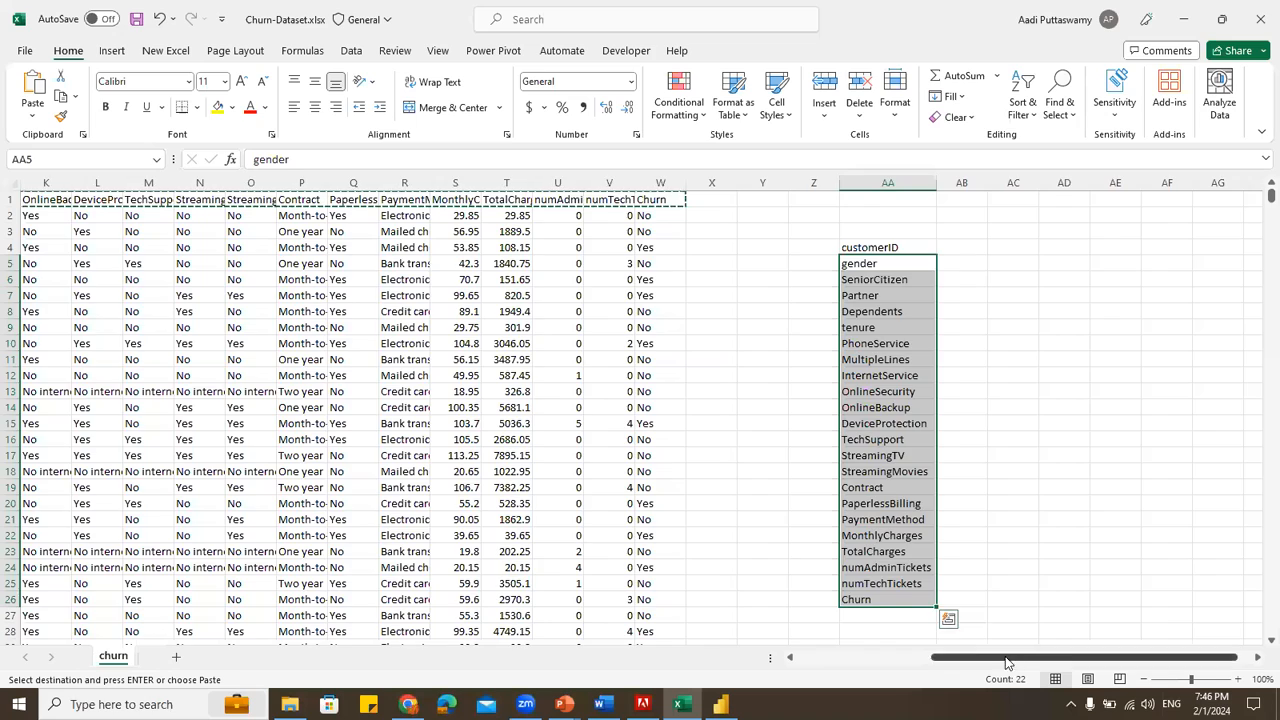
left_click_drag(1007, 661, 872, 661)
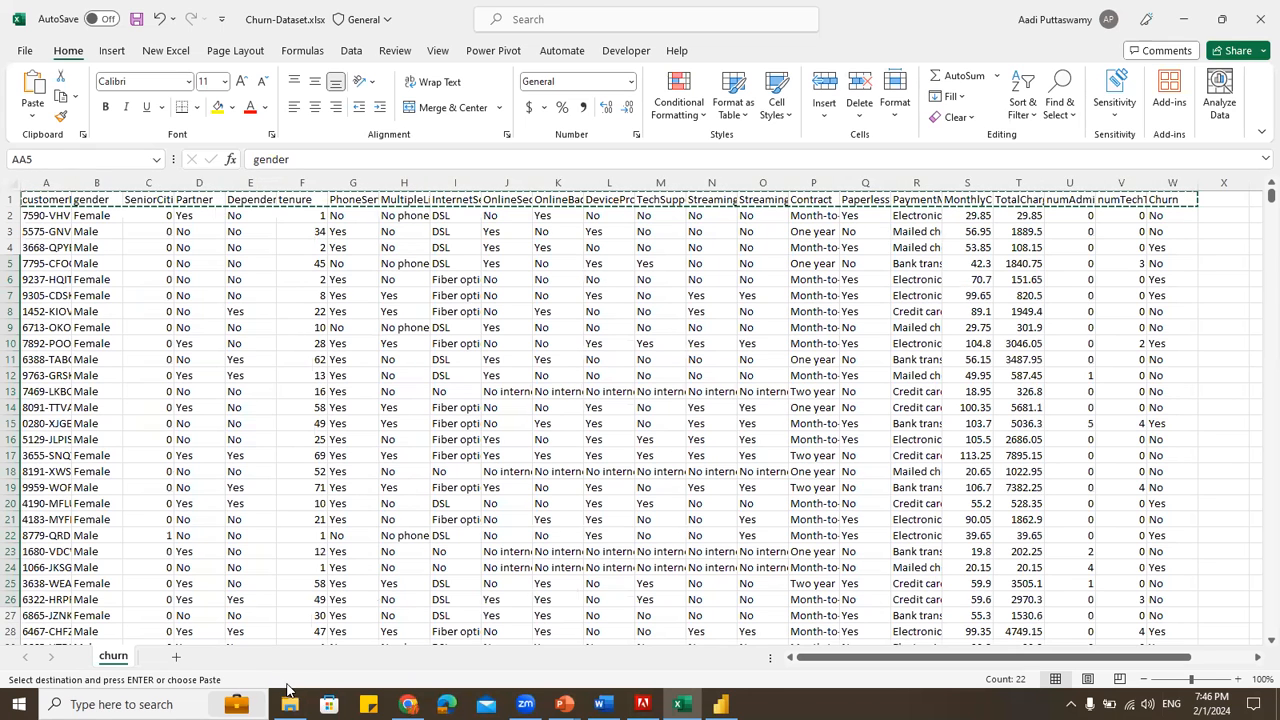
Switch to Power BI, view the Welcome page, and follow its Churn Dashboard link to the Churn page
left_click(720, 704)
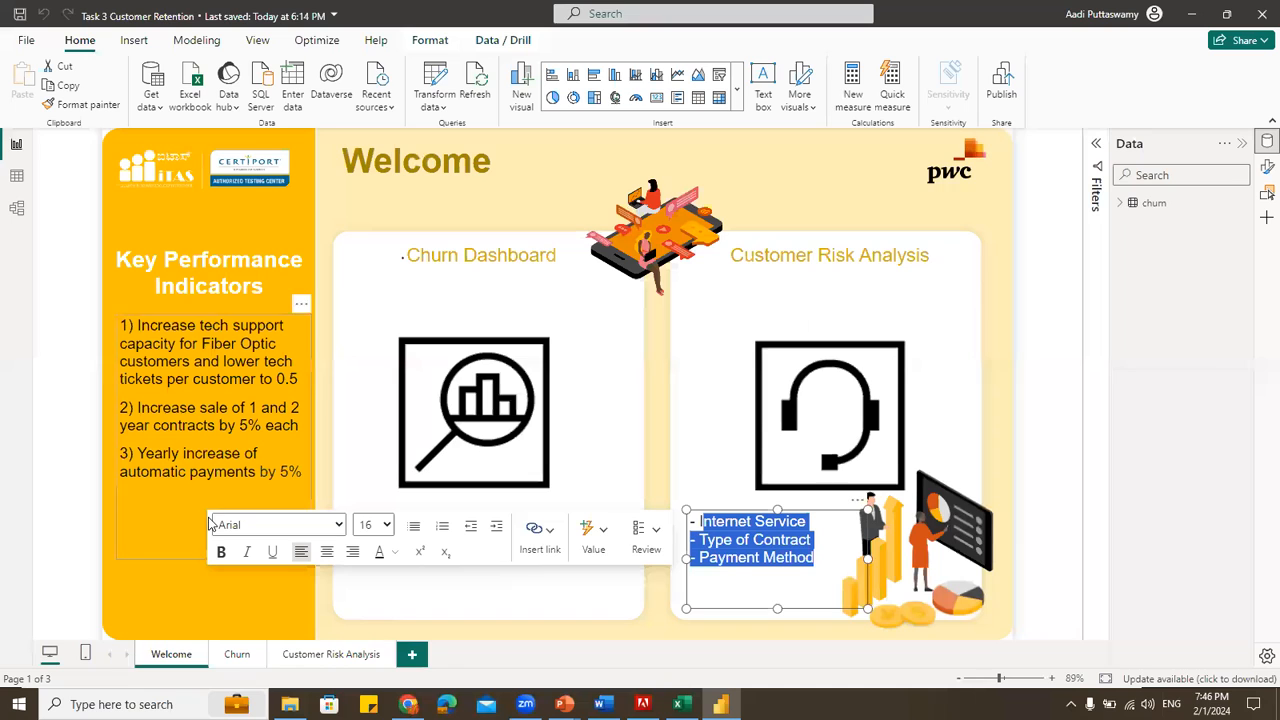
left_click(1008, 270)
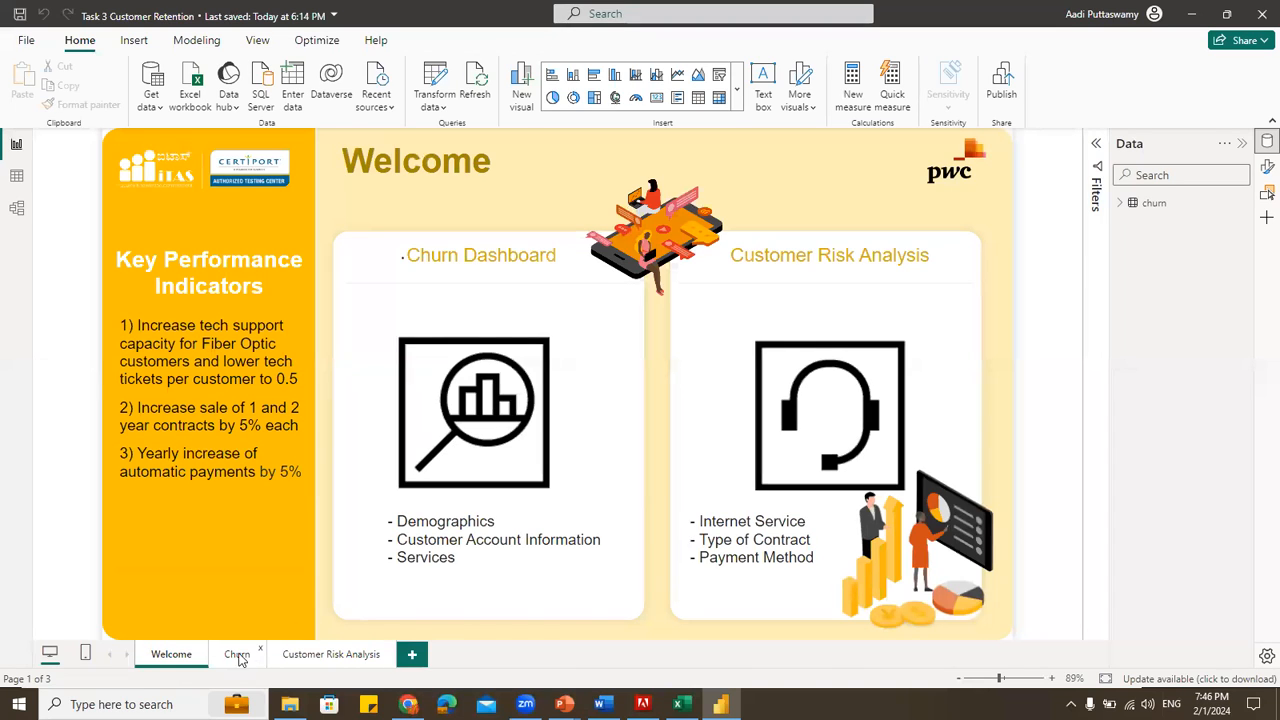
left_click(493, 483, "ctrl")
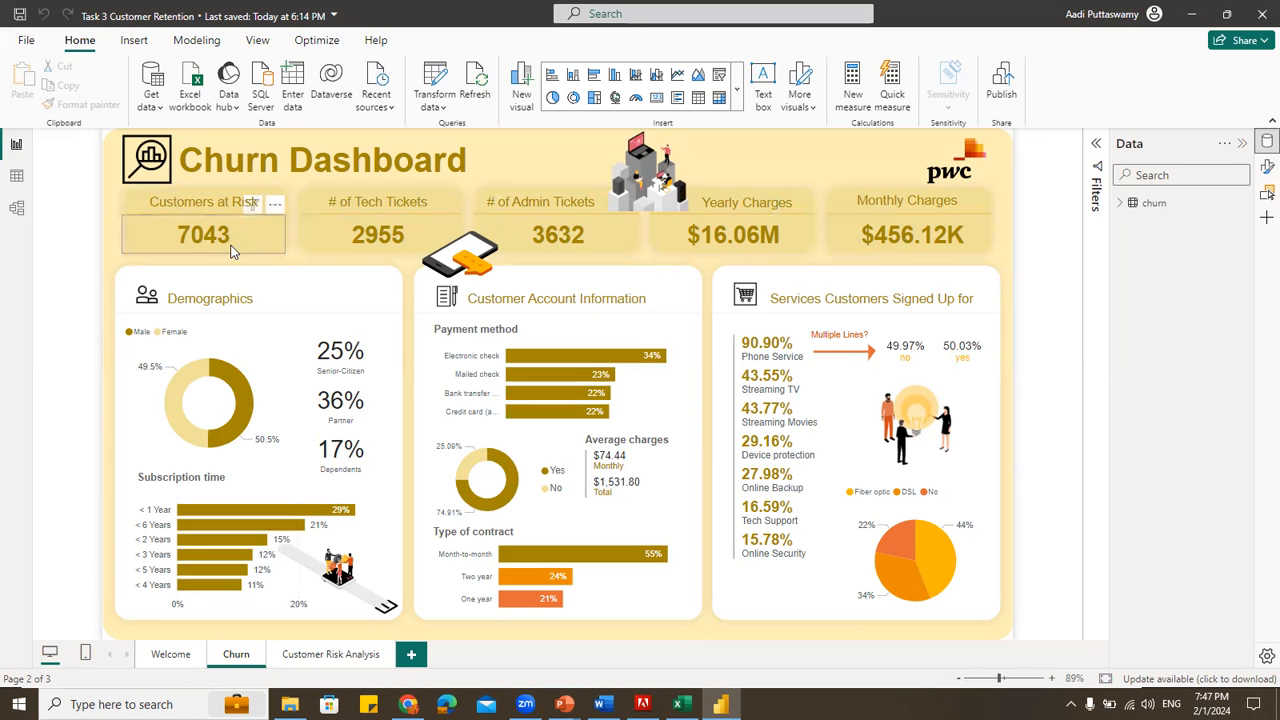
Locate the Card visual type, and inspect which churn table field feeds the Customers at Risk card
left_click(738, 92)
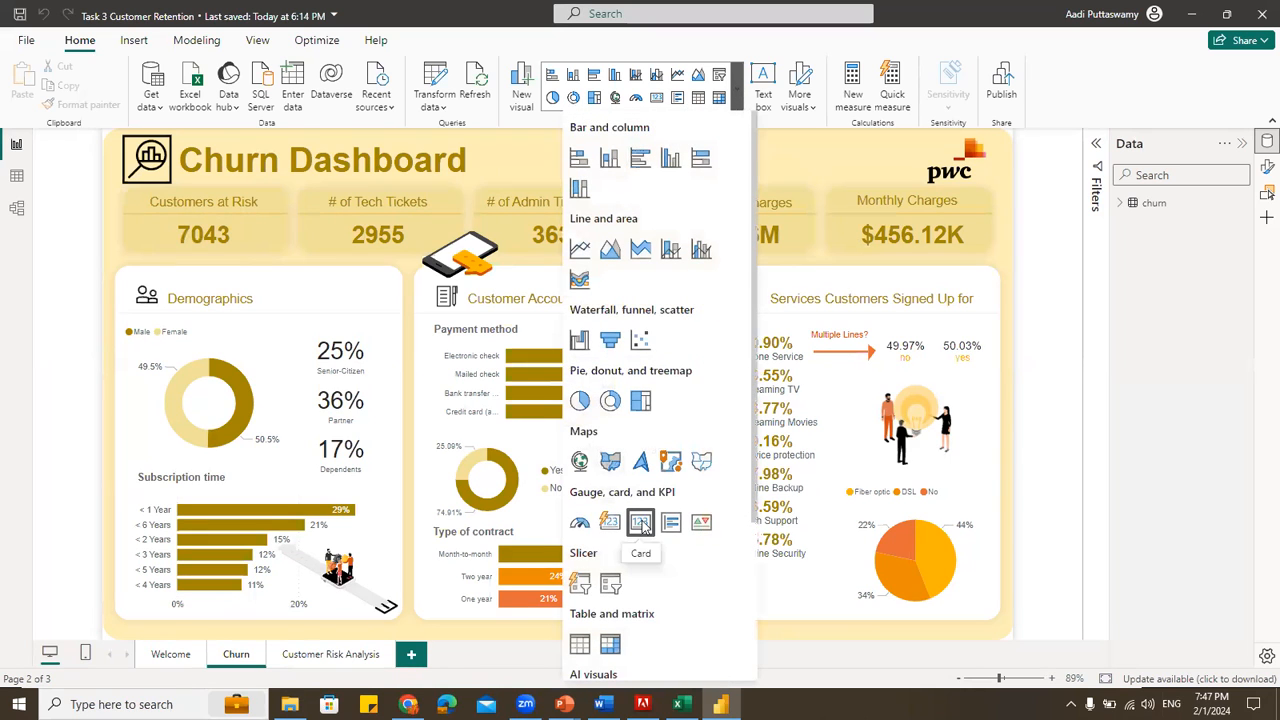
left_click(105, 217)
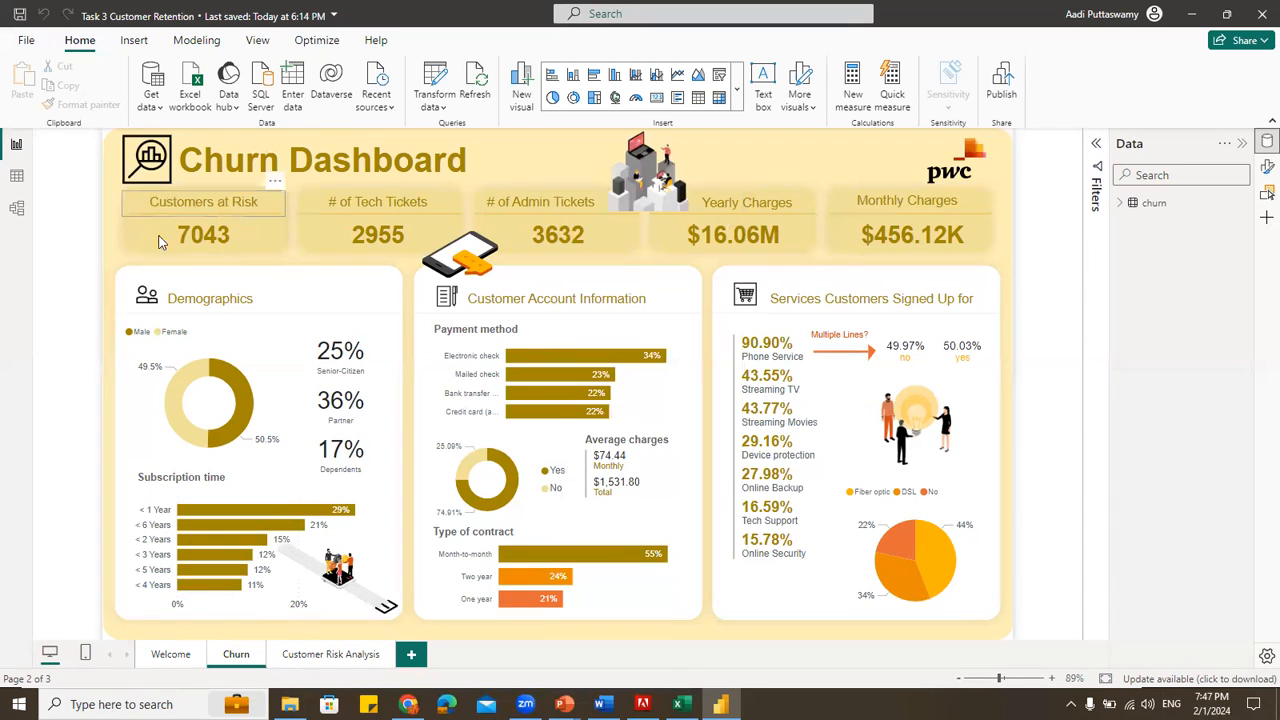
left_click(261, 238)
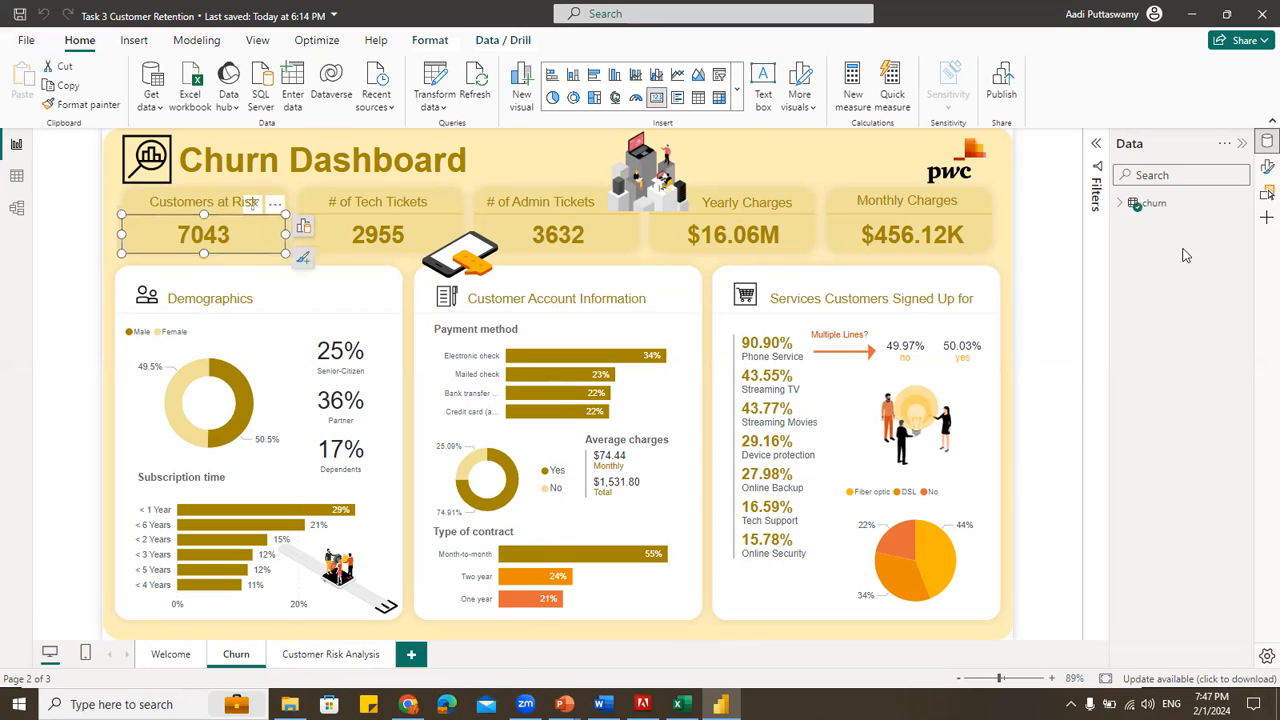
left_click(1121, 204)
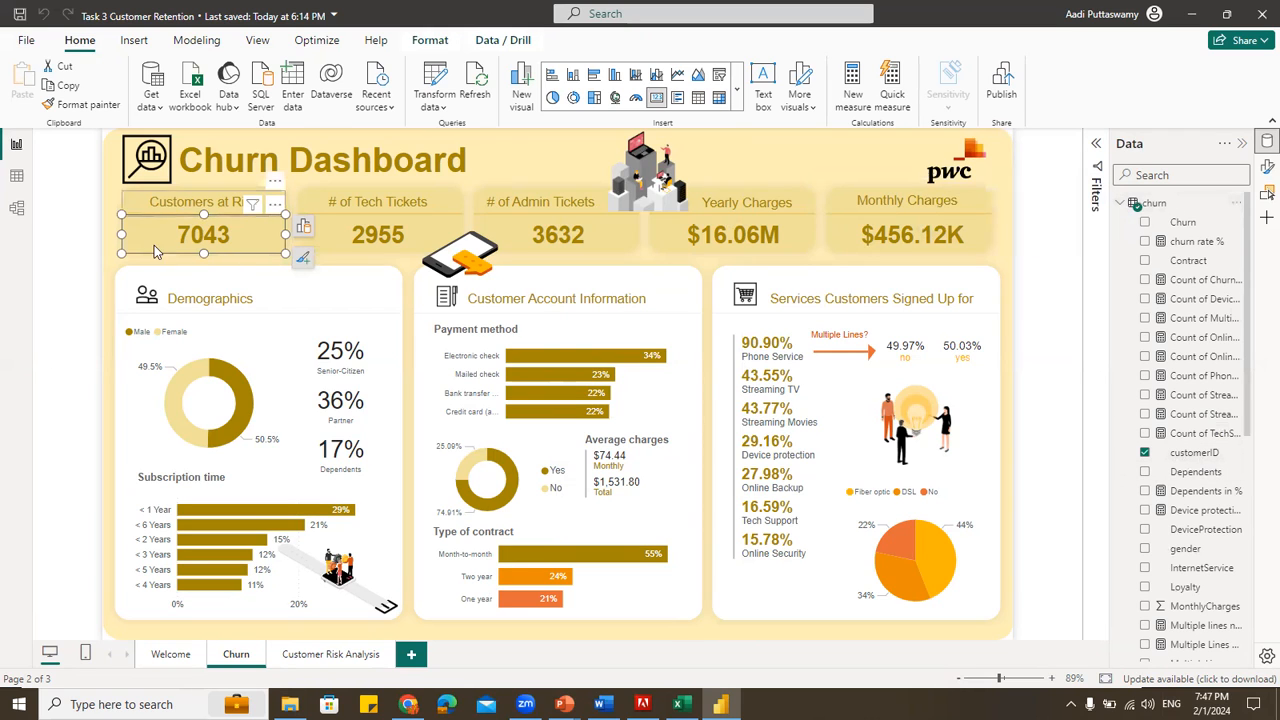
Inspect the churn table fields behind the Tech Tickets, Admin Tickets, Yearly Charges and Monthly Charges cards
left_click(343, 242)
scroll(1195, 430, "down", 5)
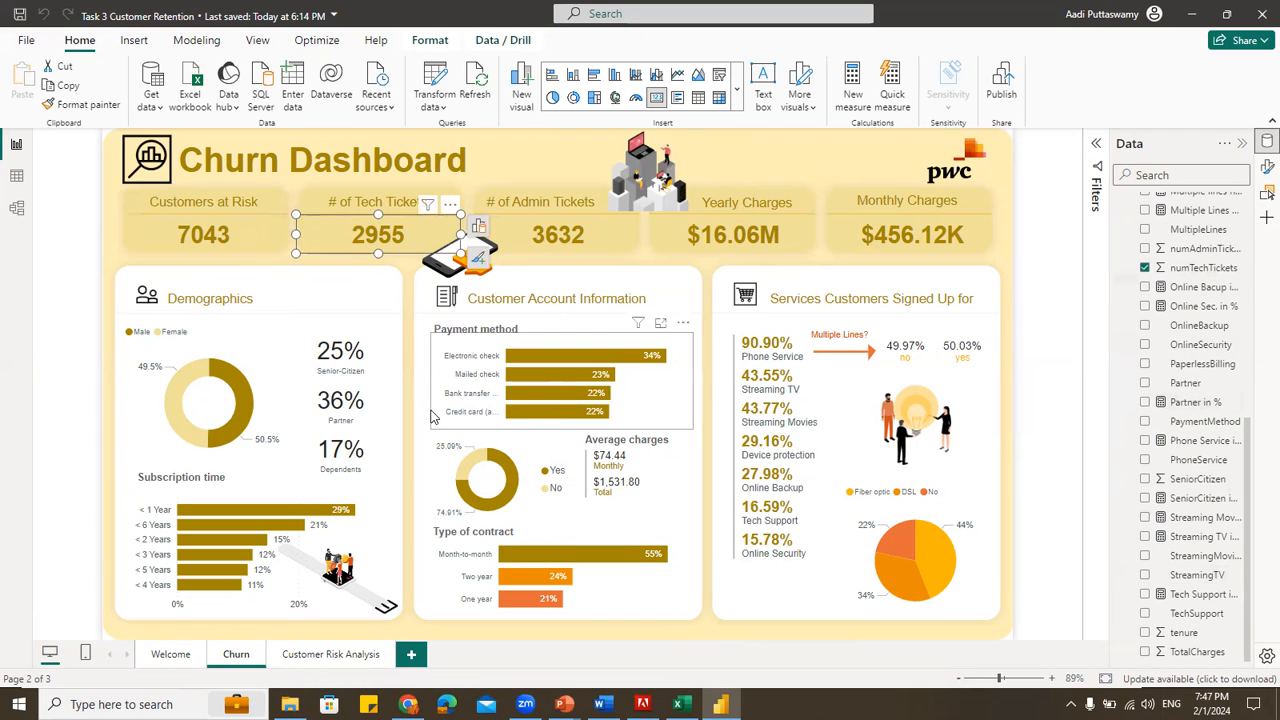
left_click(602, 240)
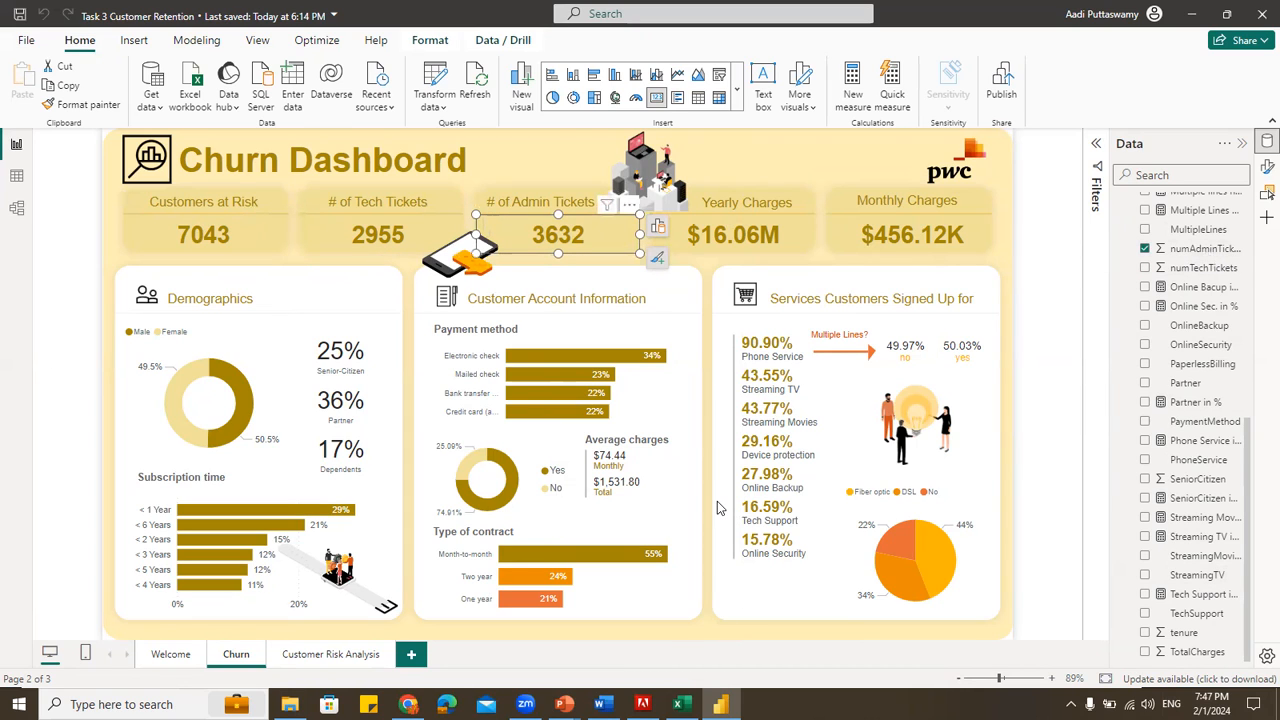
left_click(797, 240)
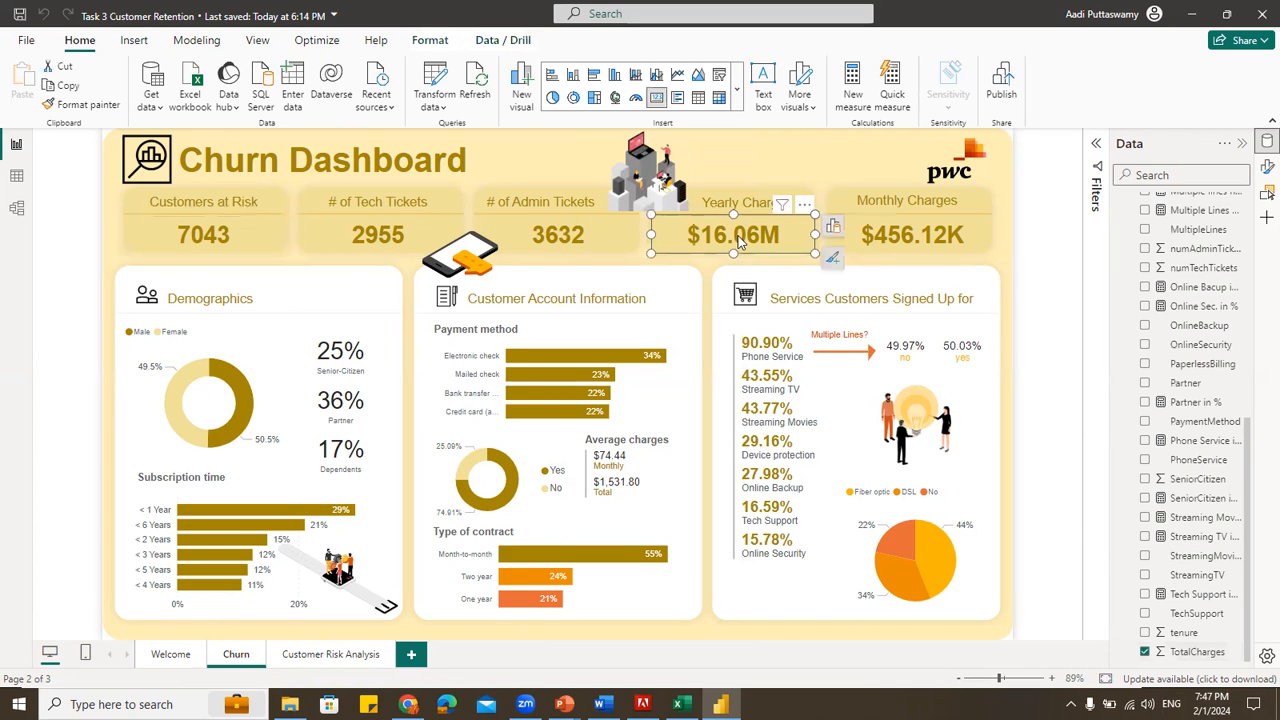
left_click(981, 234)
scroll(1238, 556, "up", 5)
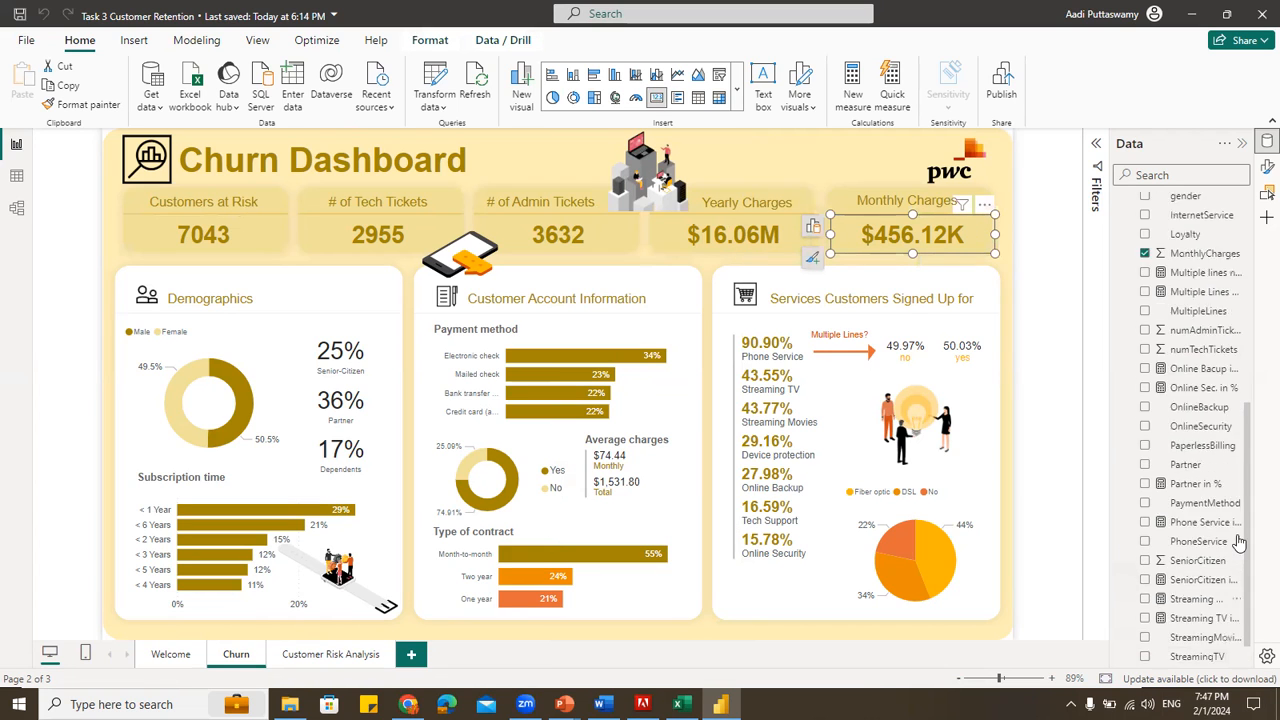
scroll(1238, 556, "down", 2)
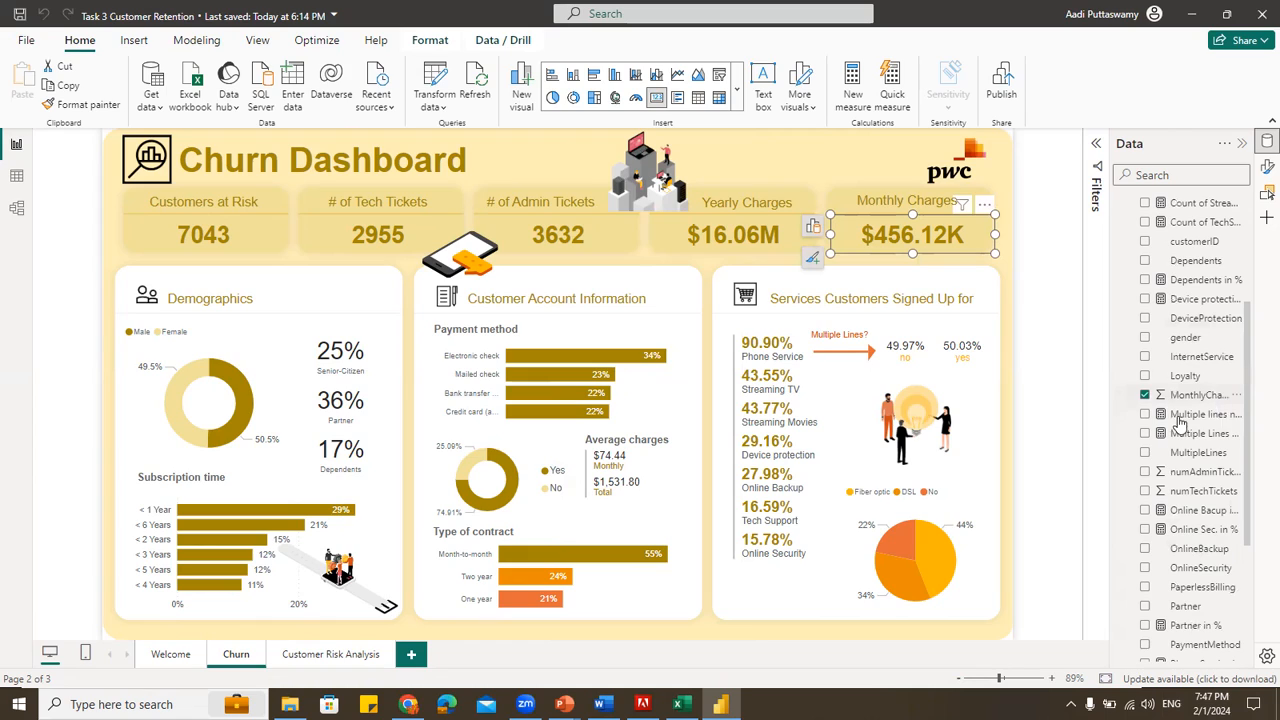
Switch to the Excel churn sheet and examine the transposed field names, focusing on MonthlyCharges and TotalCharges
left_click(679, 704)
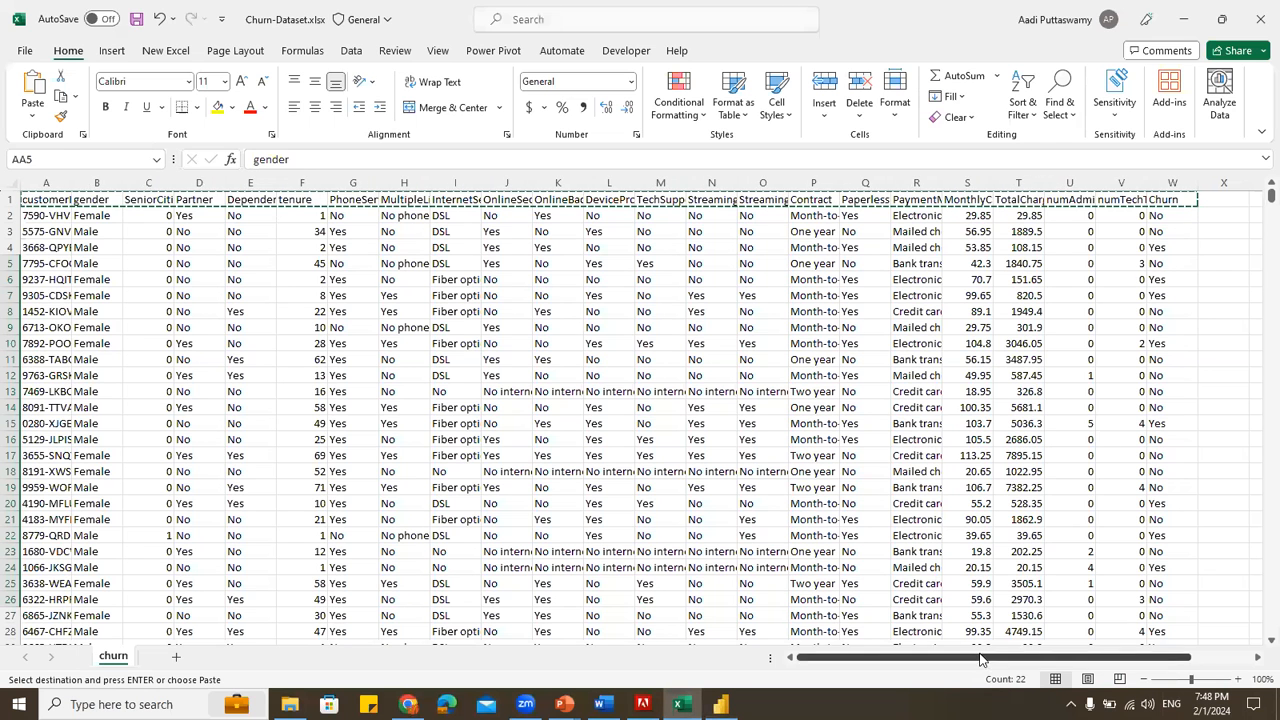
left_click(1220, 360)
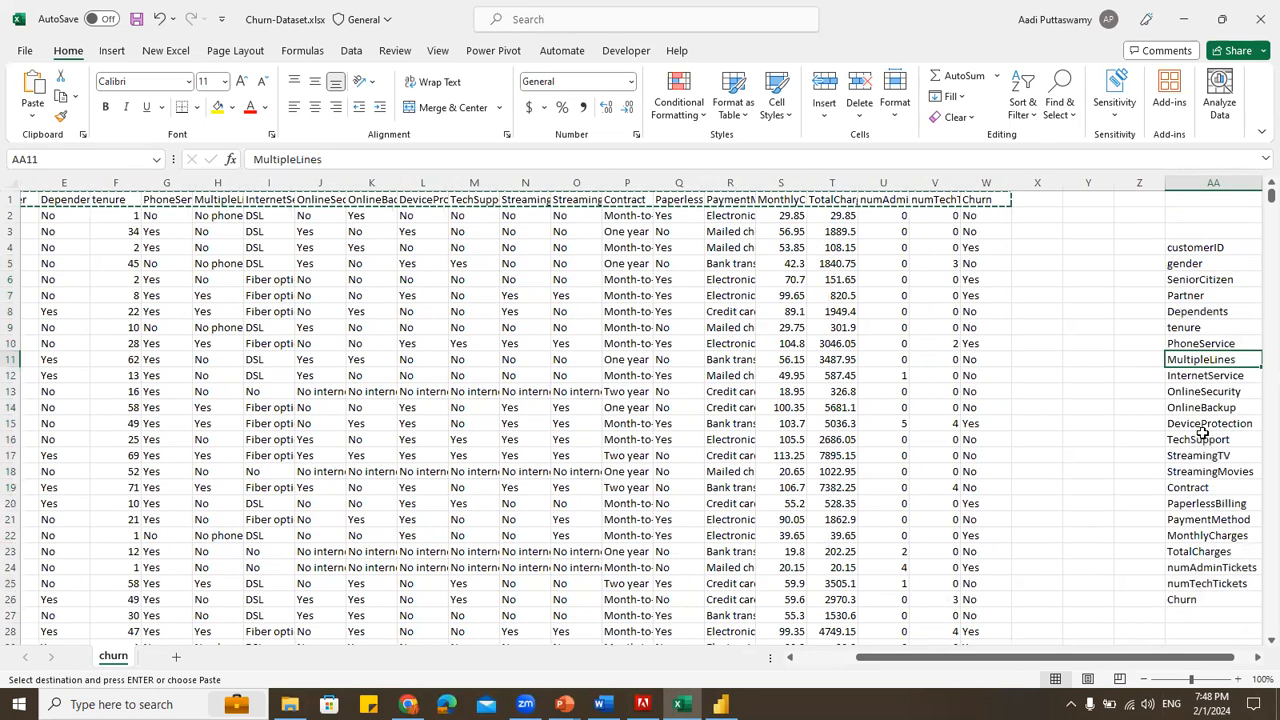
left_click(1212, 264)
left_click_drag(1209, 342, 1209, 599)
left_click(1209, 551)
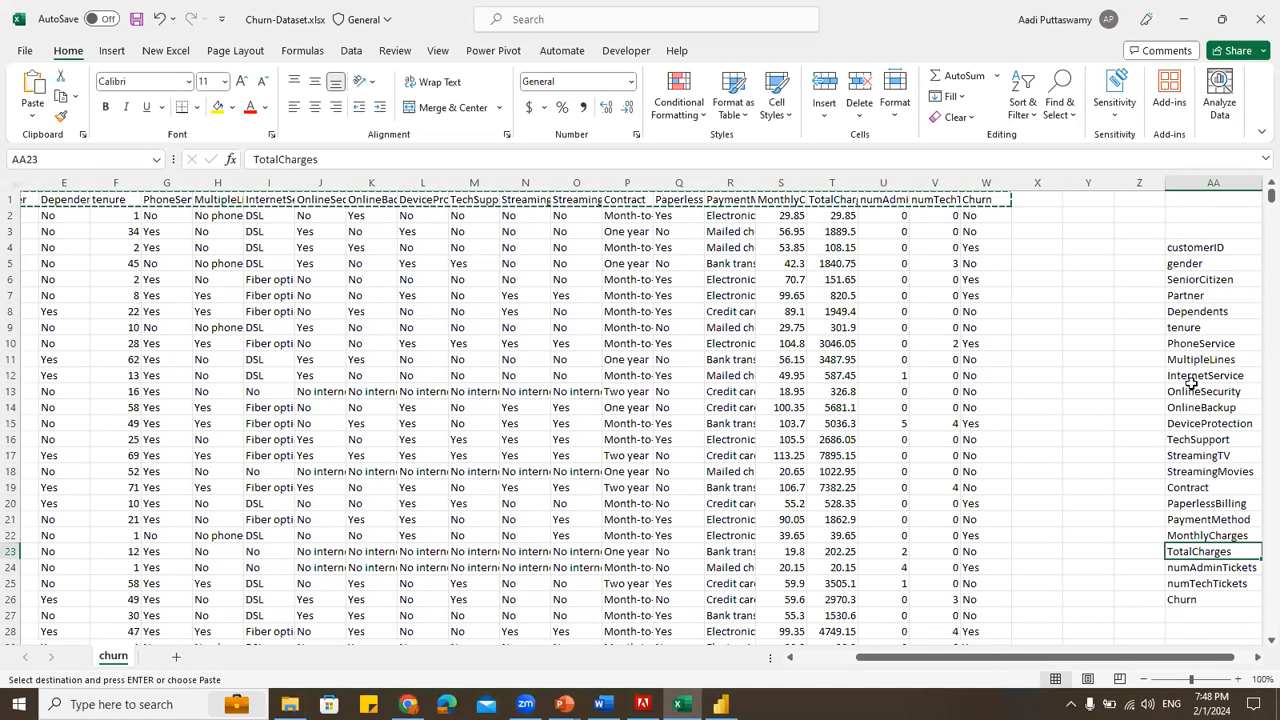
left_click_drag(1208, 558, 1209, 545)
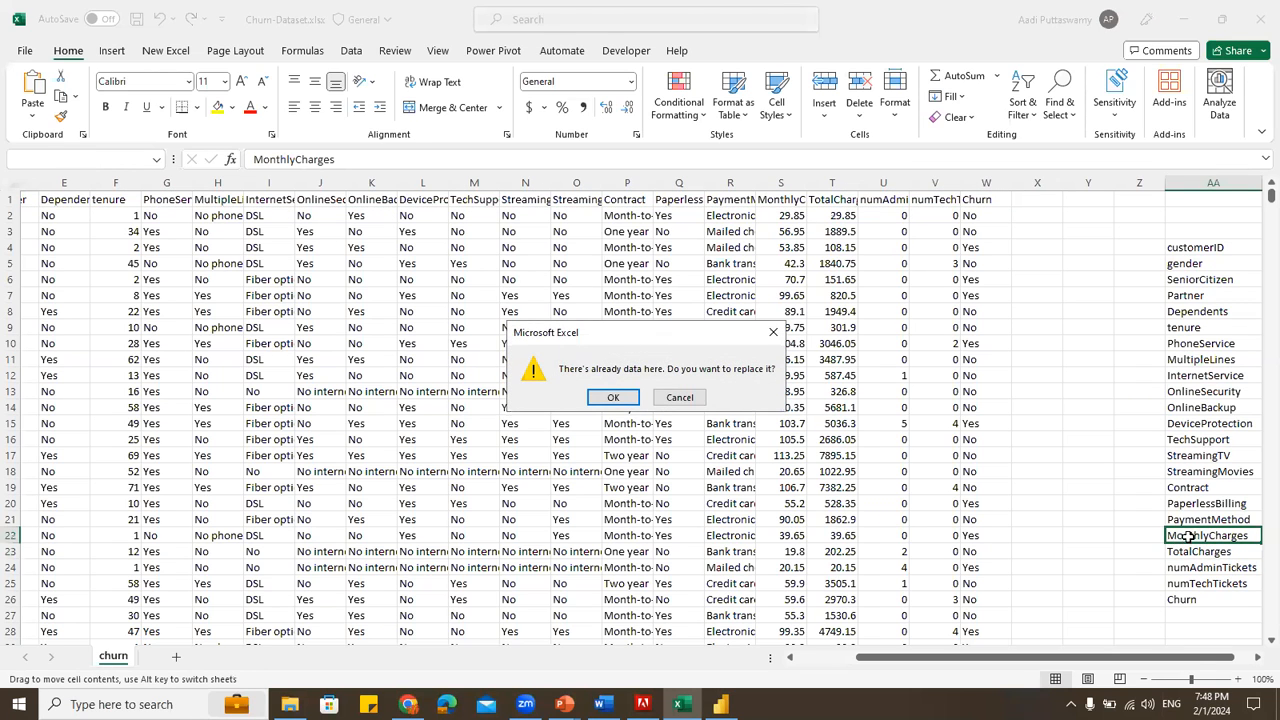
key("Escape")
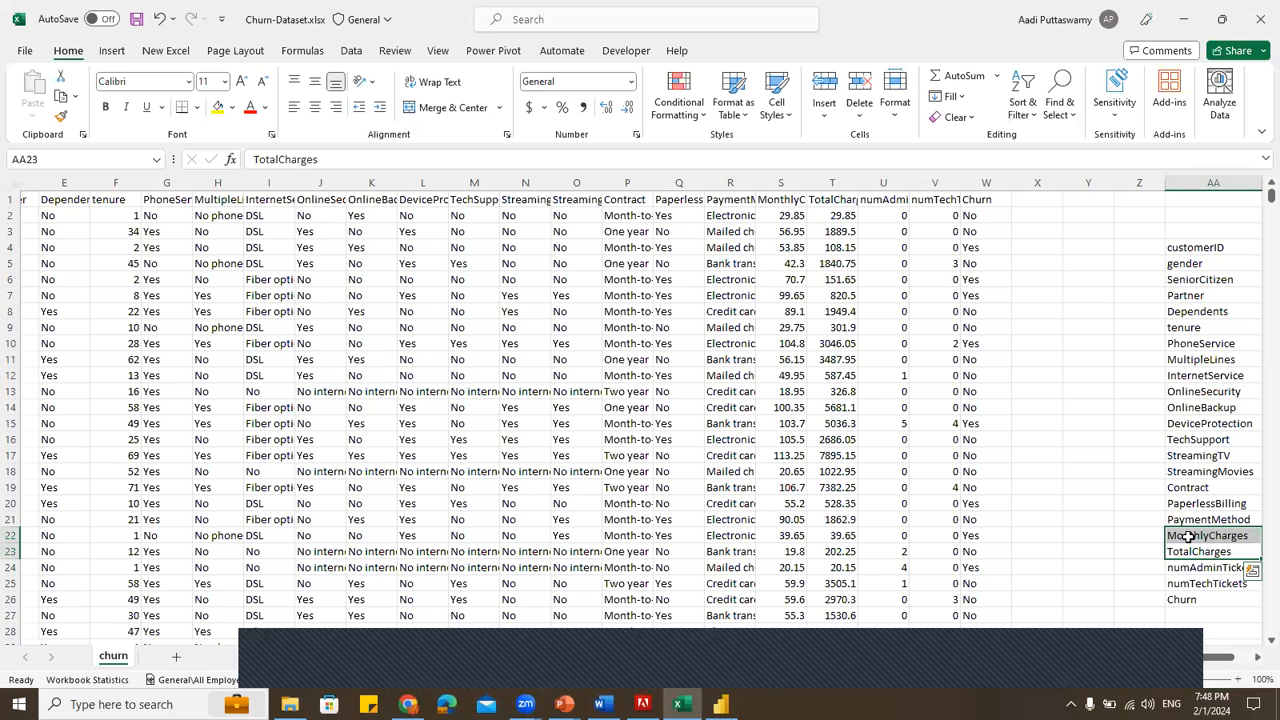
left_click(1139, 471)
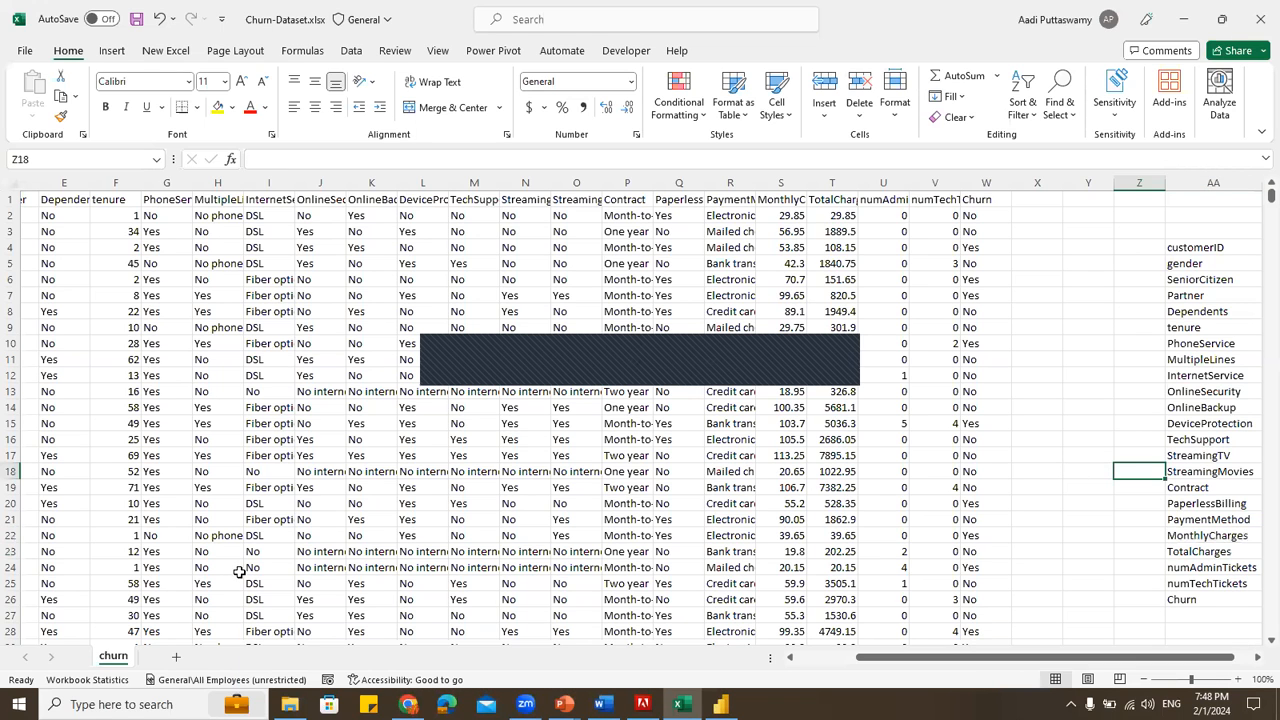
View the Churn.png background image from the Task 3 folder, and switch to Call Center Trends Background Image.pptx in PowerPoint
key("alt+Tab")
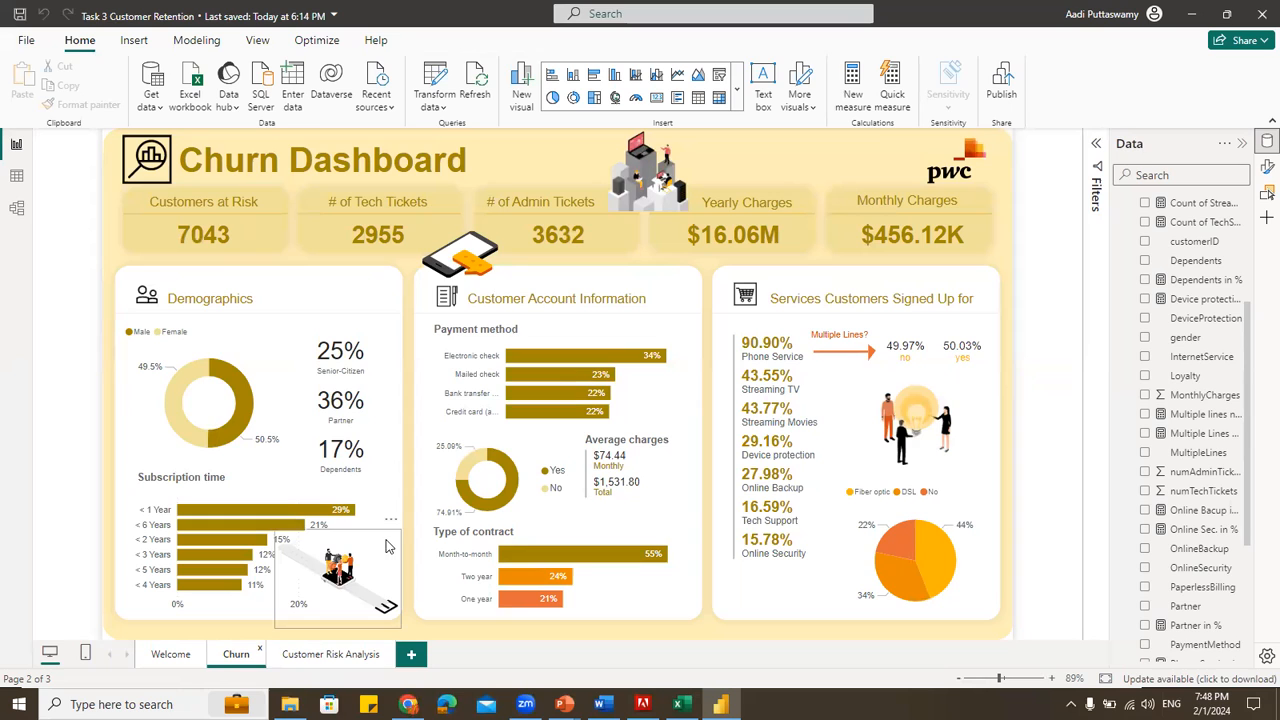
left_click(289, 704)
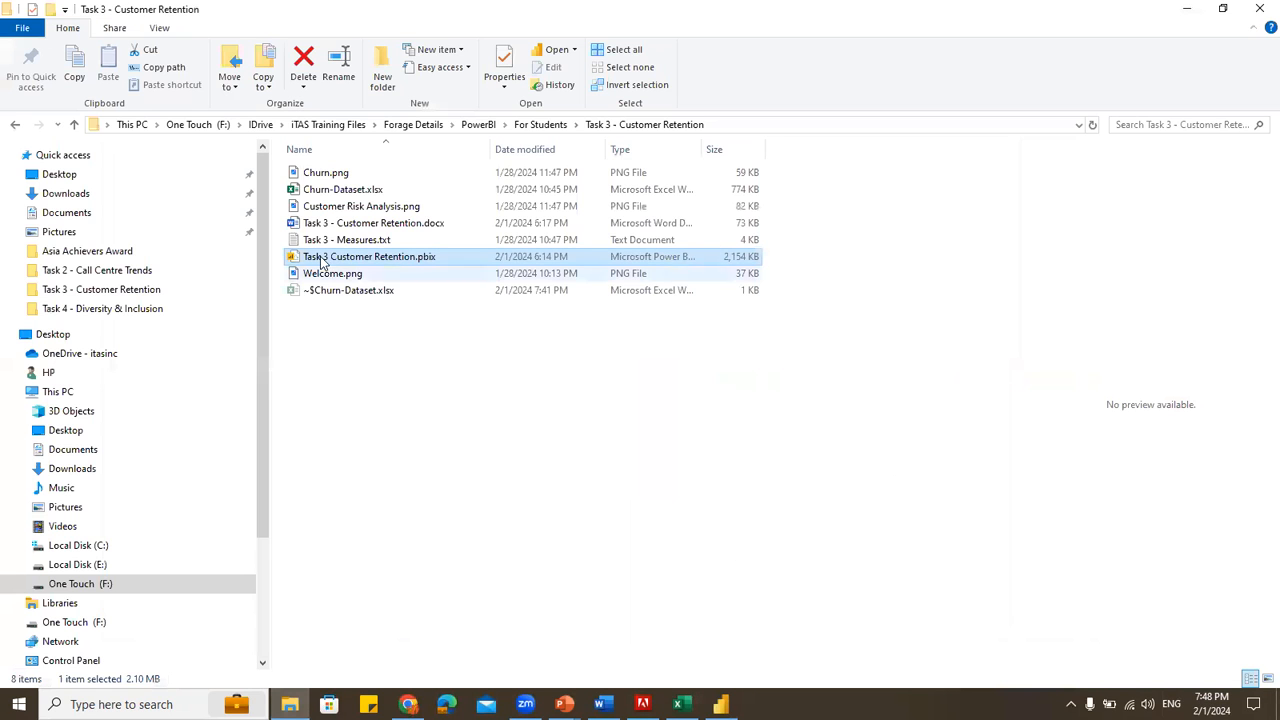
left_click(327, 175)
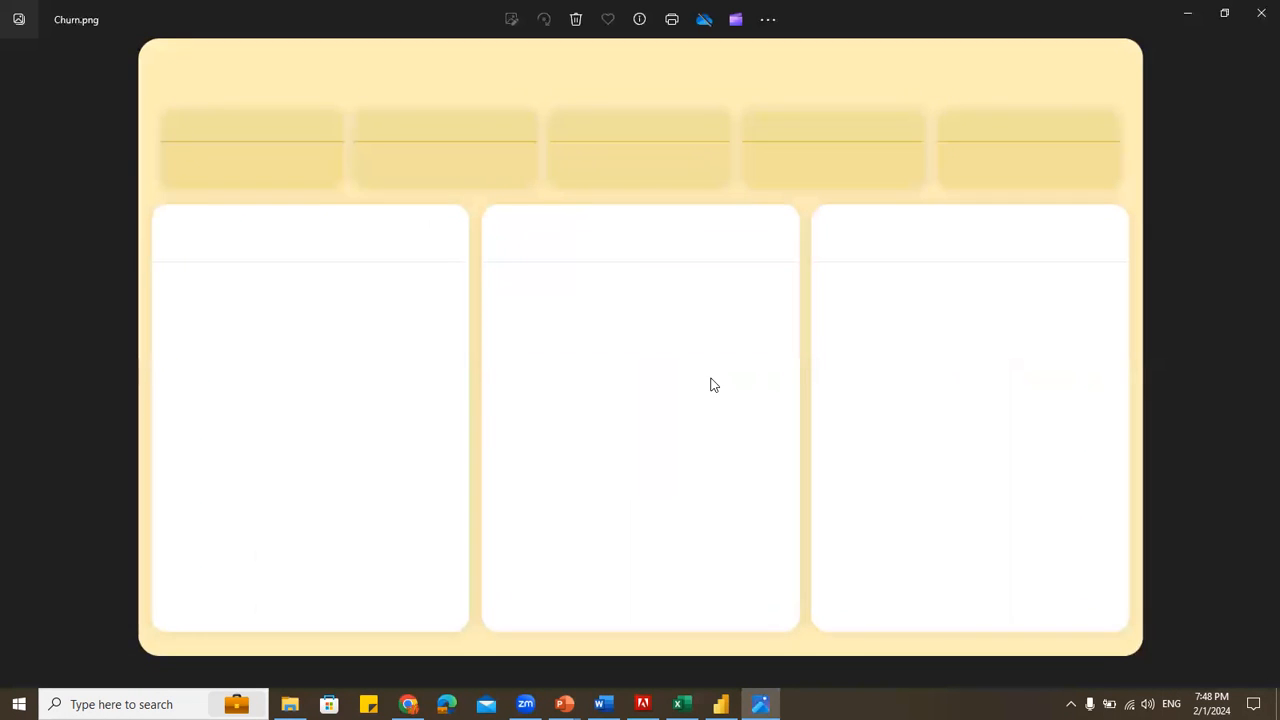
left_click(1261, 13)
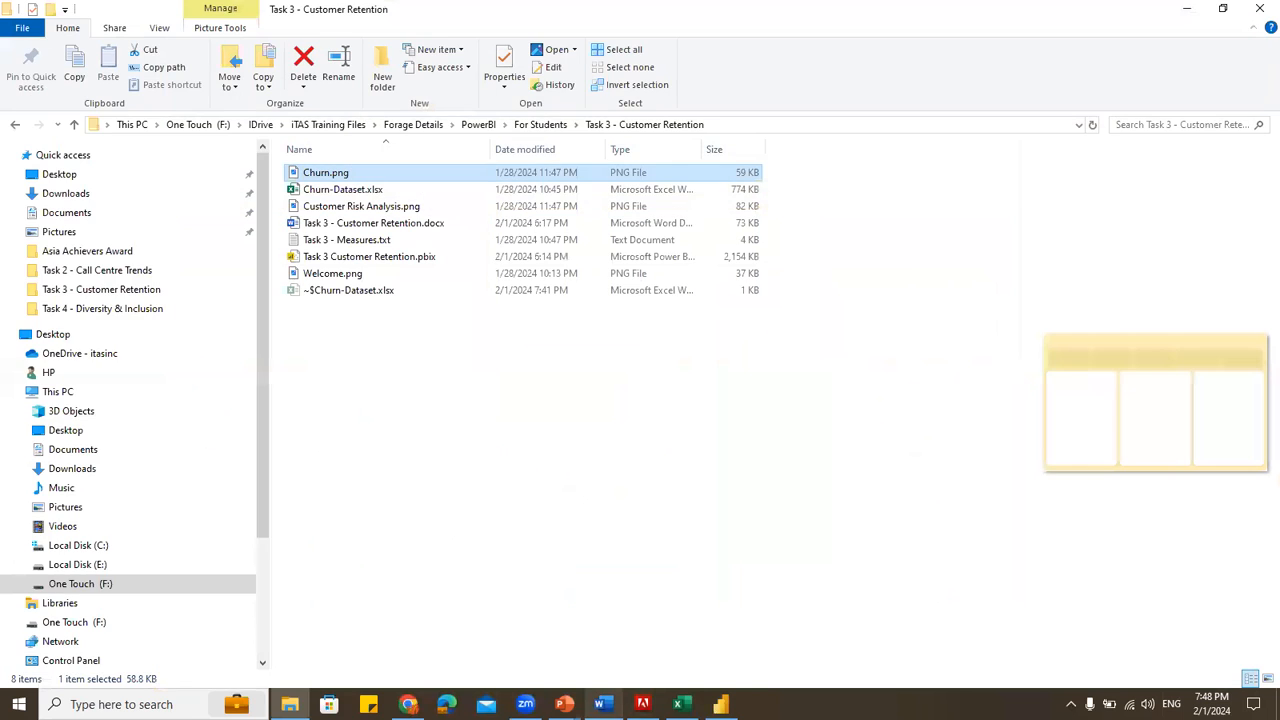
mouse_move(564, 704)
left_click(714, 645)
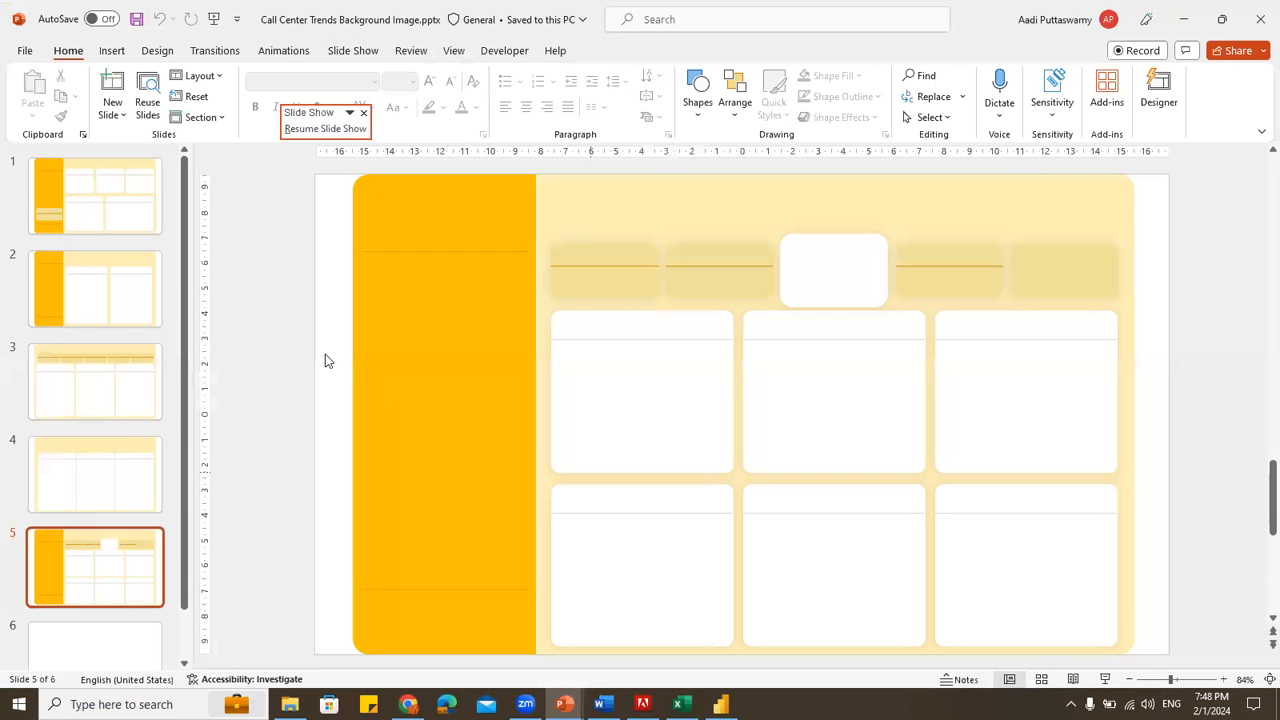
View background slides 3 and 4 of the presentation, and switch back to the Churn Dashboard in Power BI
left_click(120, 393)
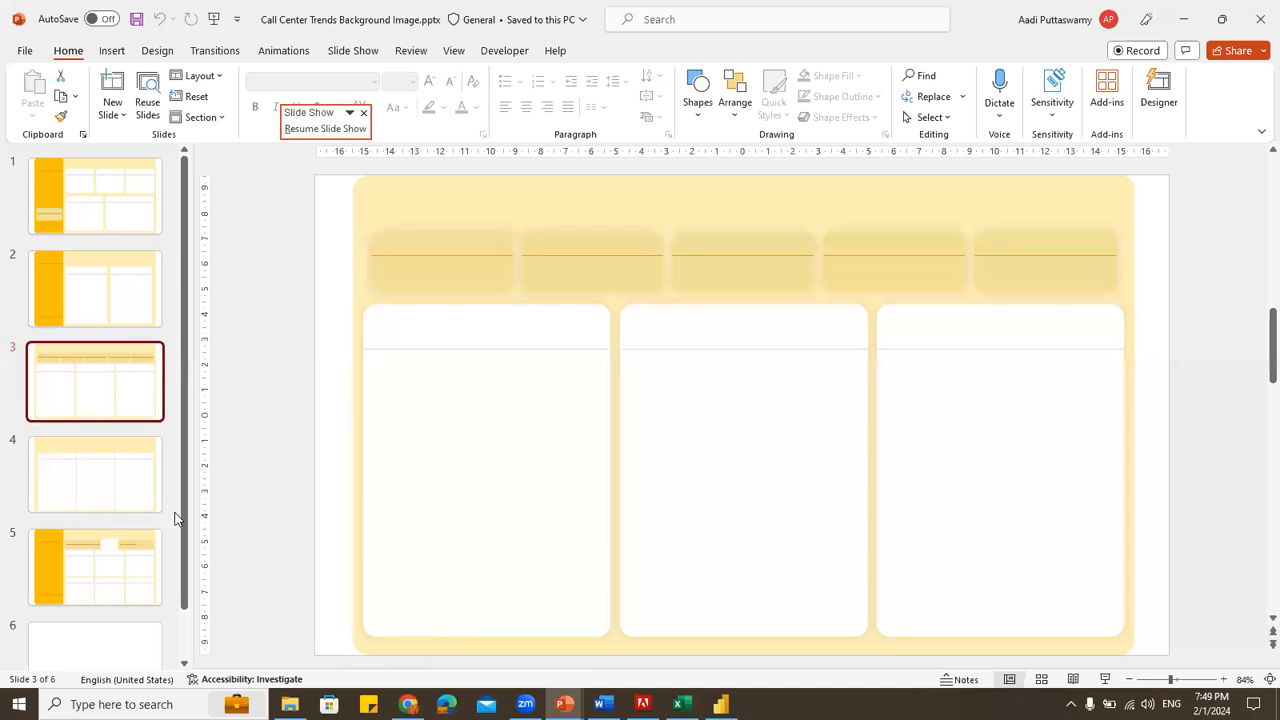
left_click(149, 497)
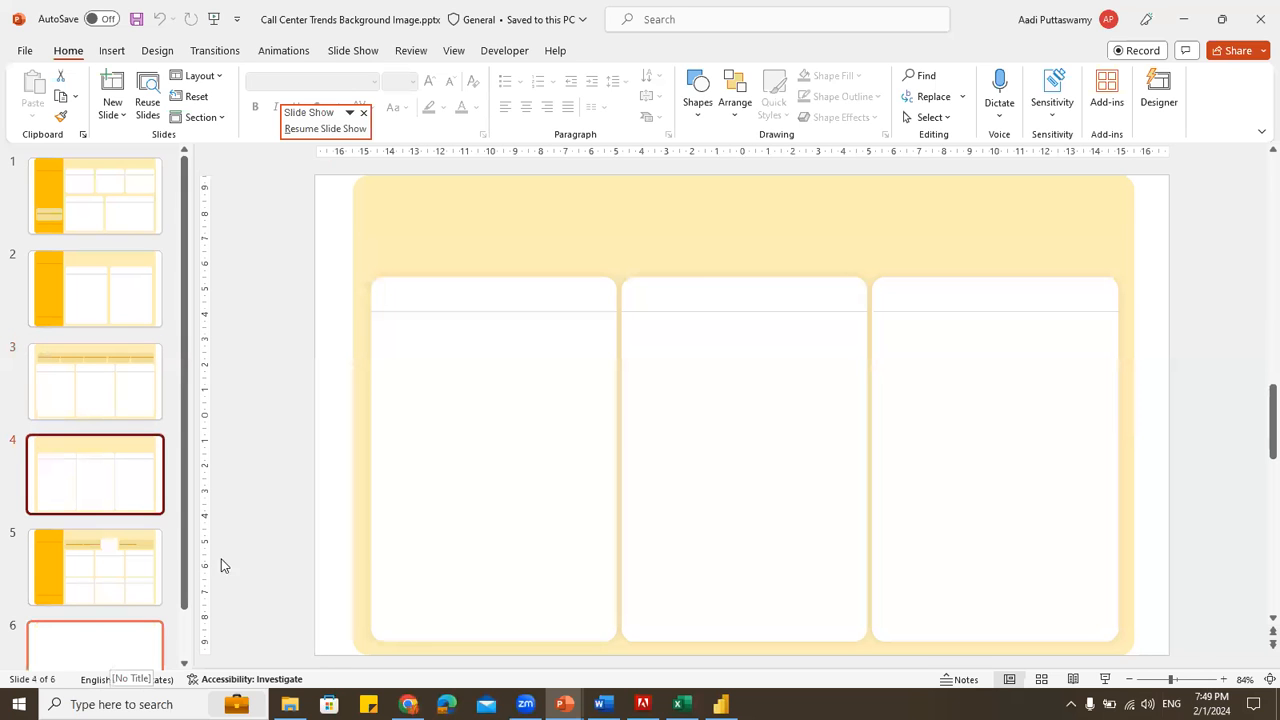
left_click(1183, 19)
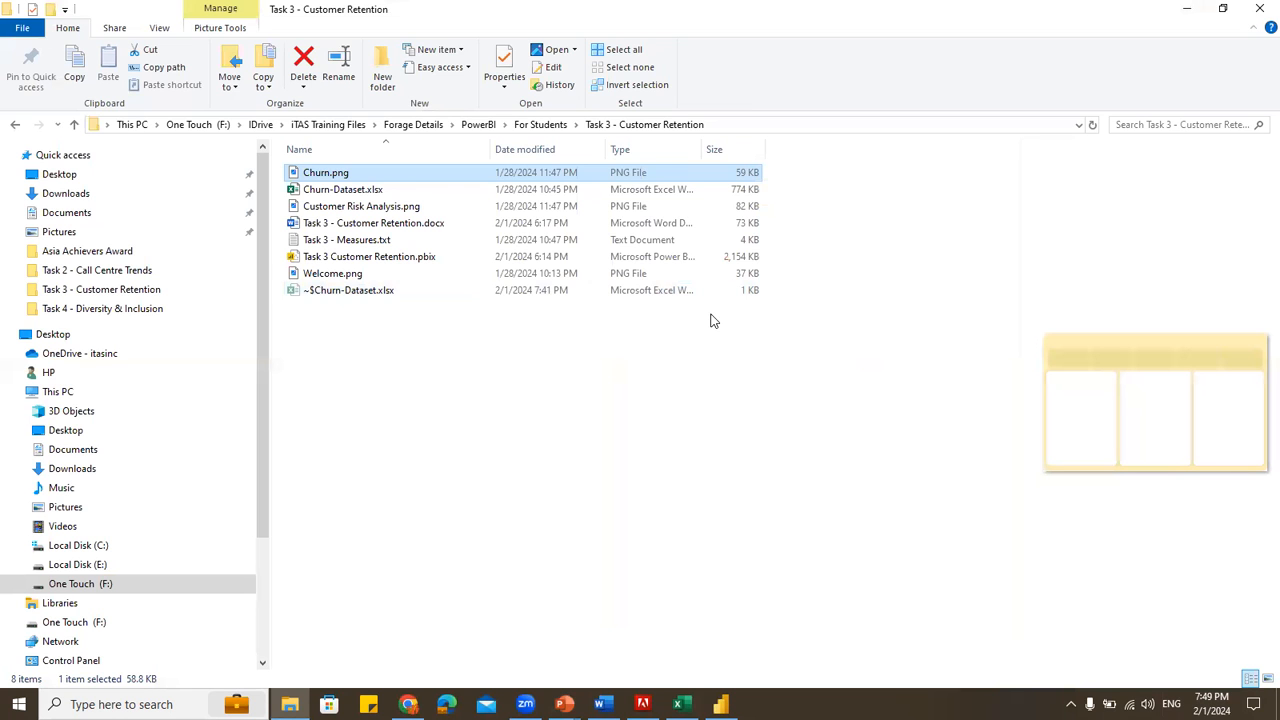
left_click(720, 704)
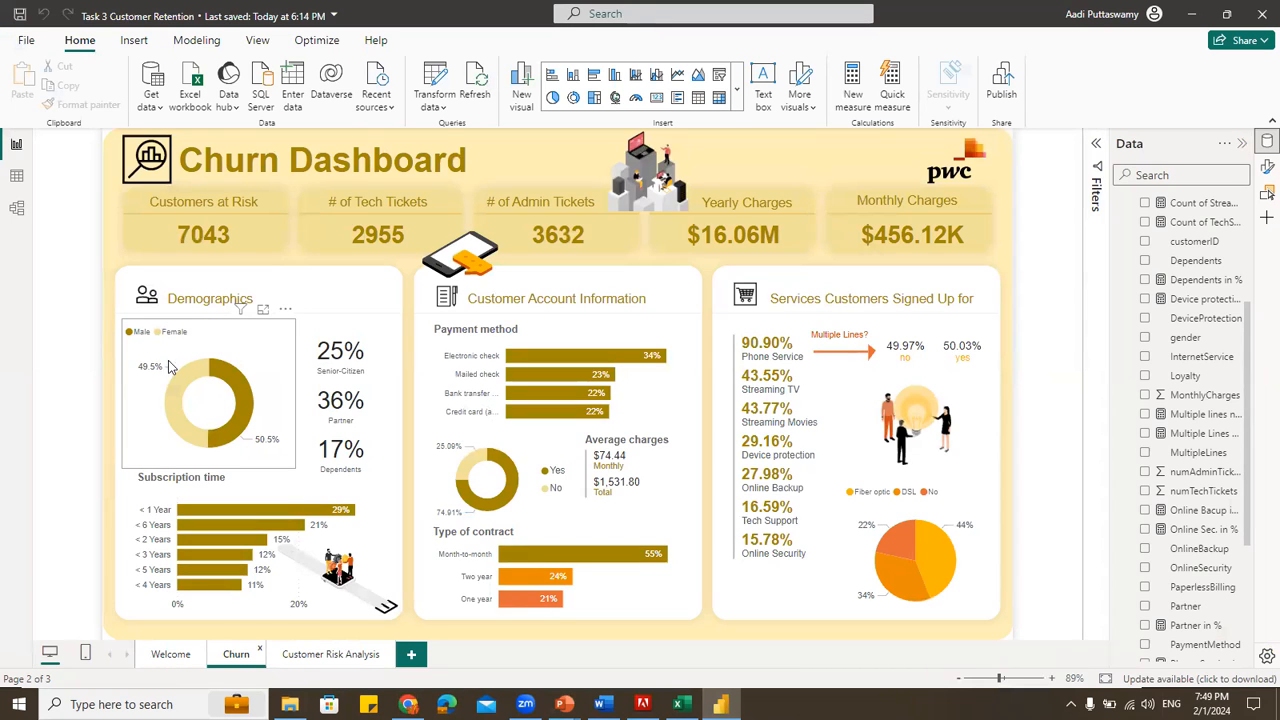
Inspect the legend and value fields of the gender donut chart, including the aggregation of its gender count
left_click(238, 345)
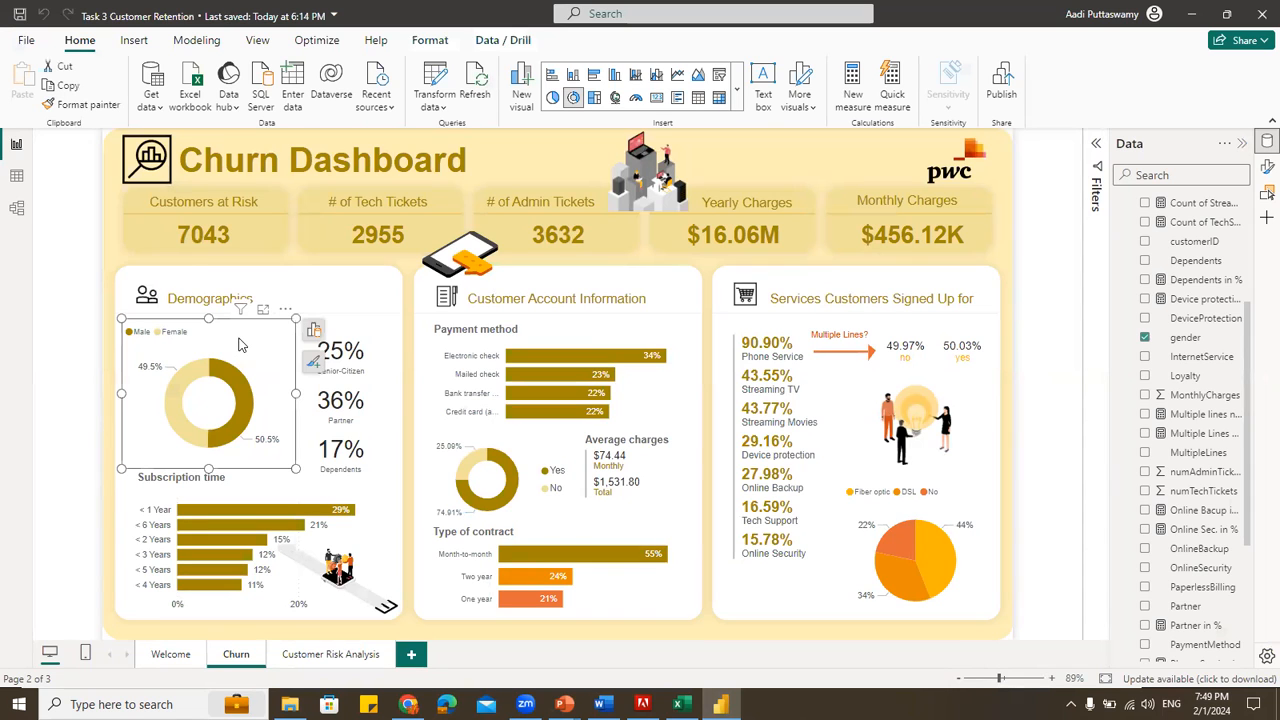
left_click(313, 331)
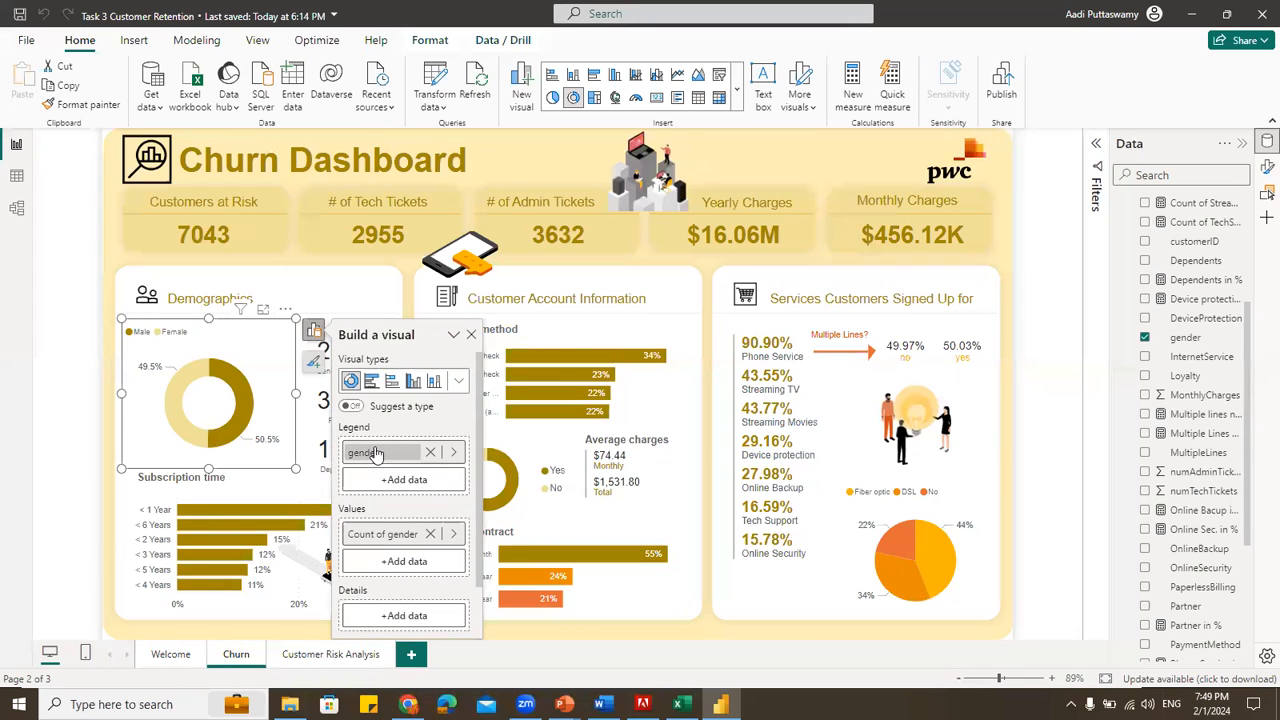
left_click(454, 535)
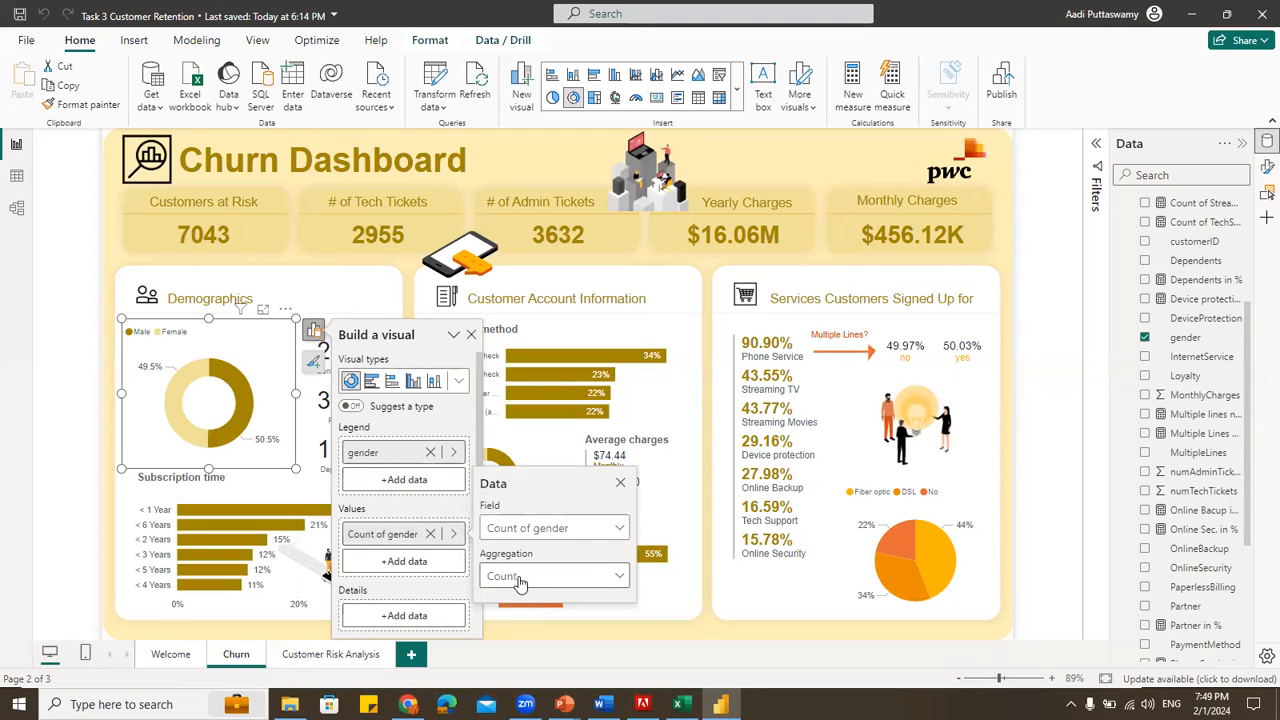
left_click(109, 284)
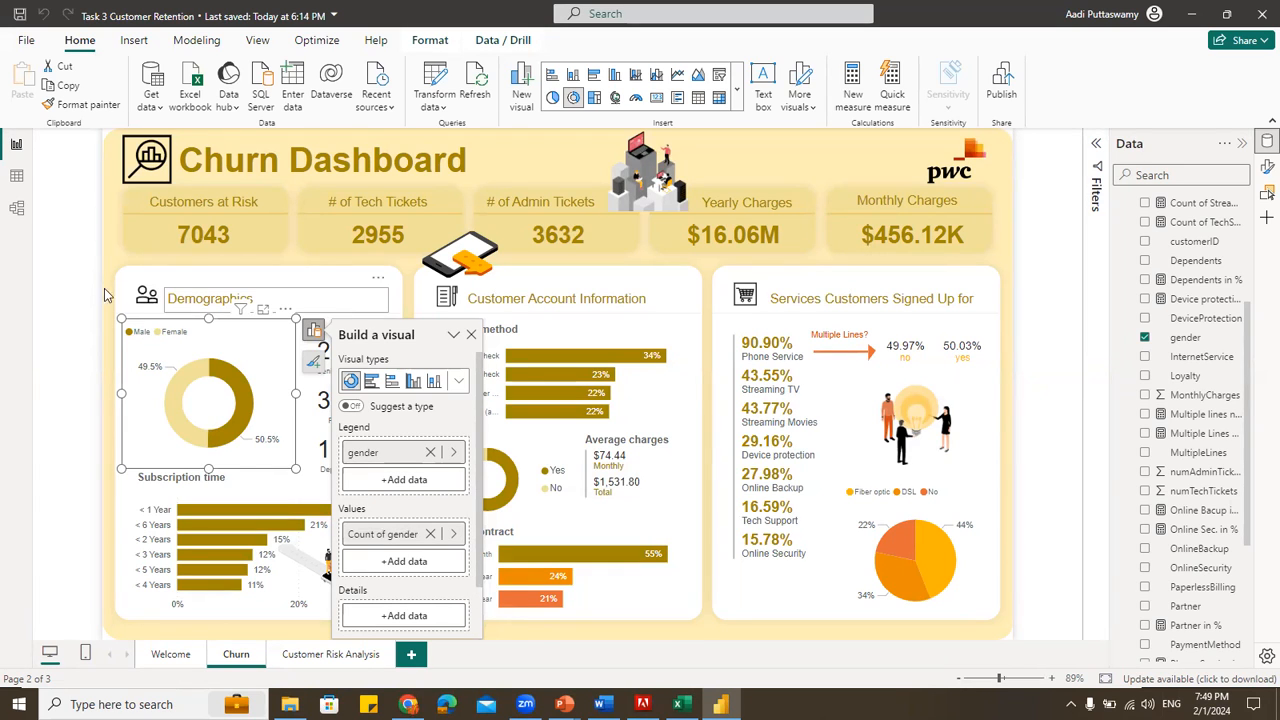
left_click(468, 337)
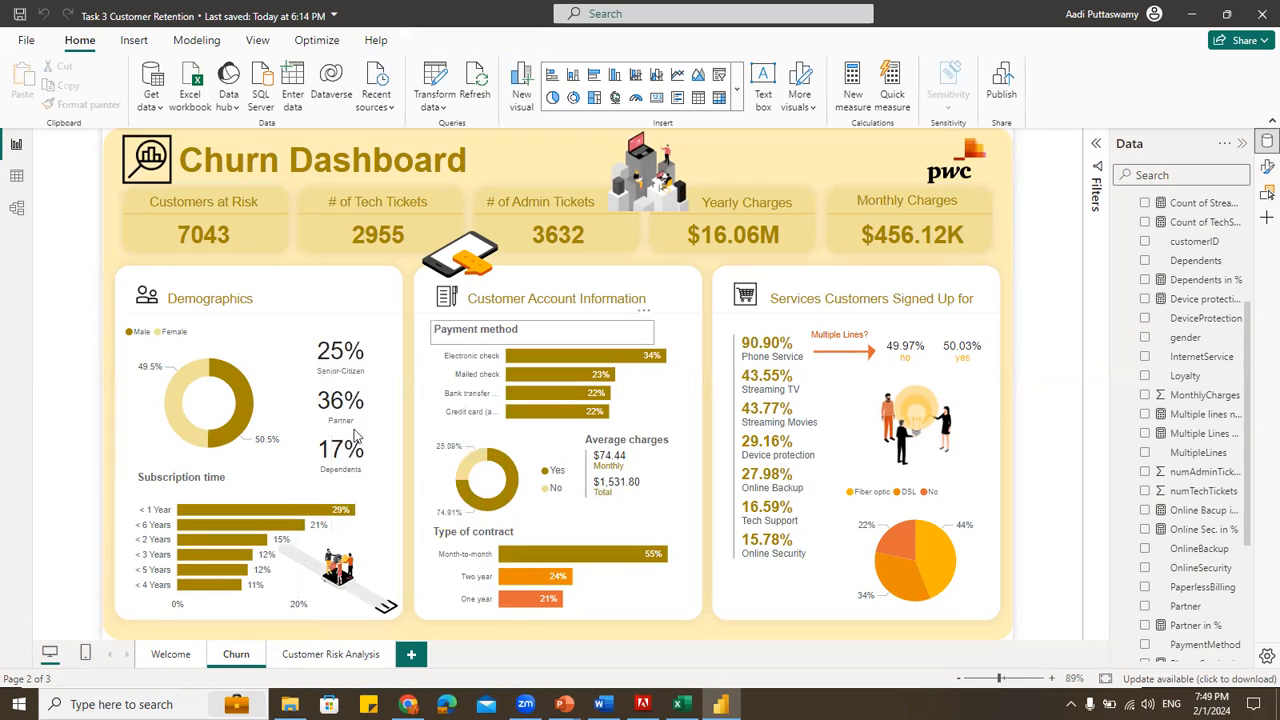
Select the Subscription time bar chart and inspect the properties of the Loyalty column it uses
left_click(193, 503)
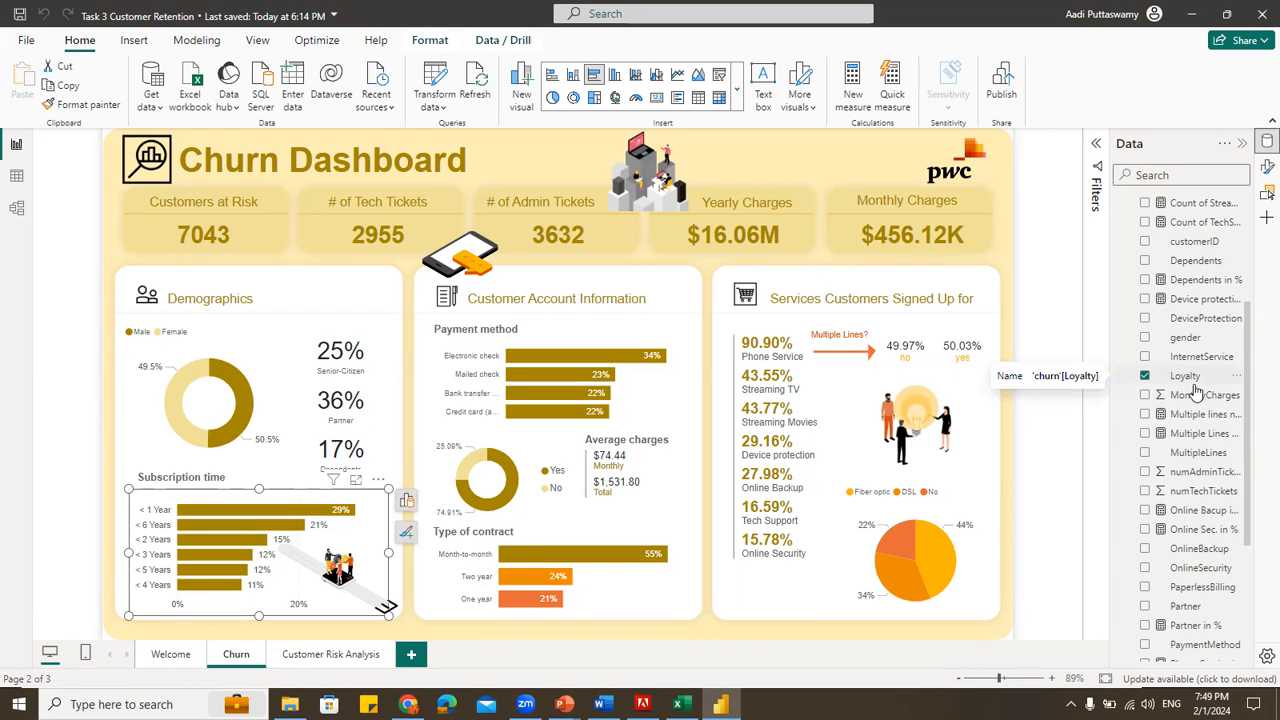
key("alt+Tab")
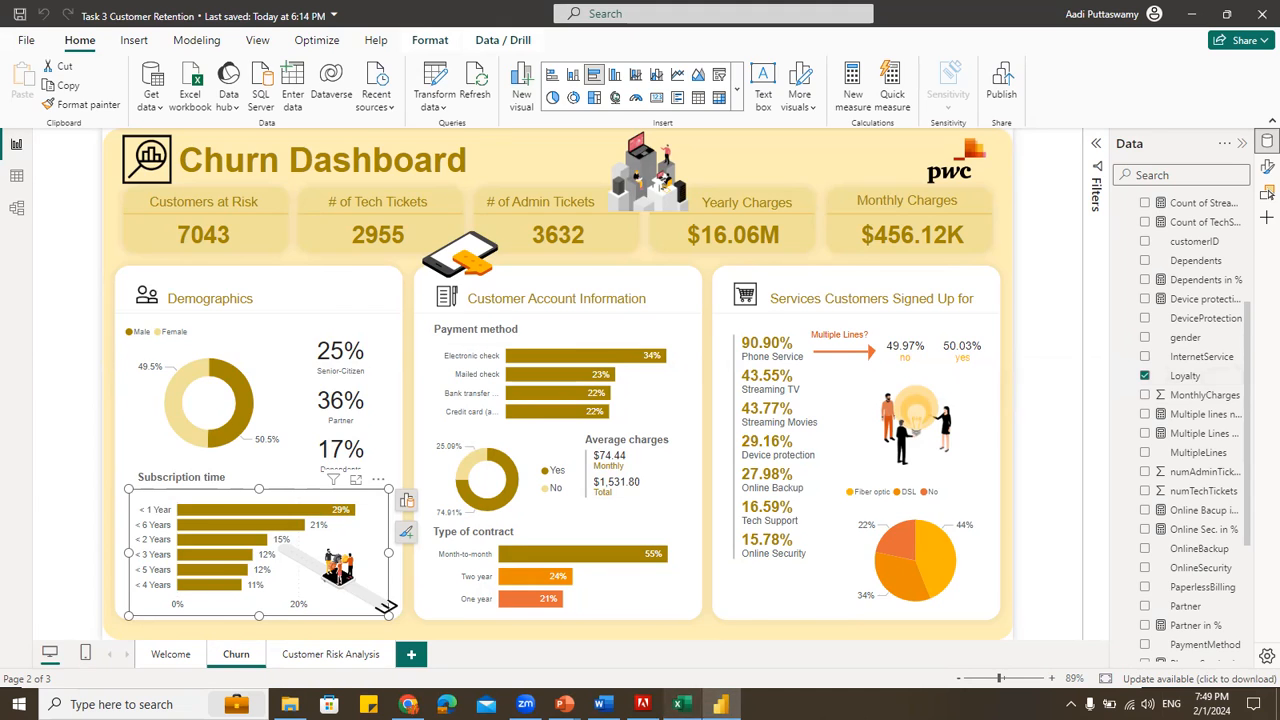
left_click_drag(1187, 600, 1188, 248)
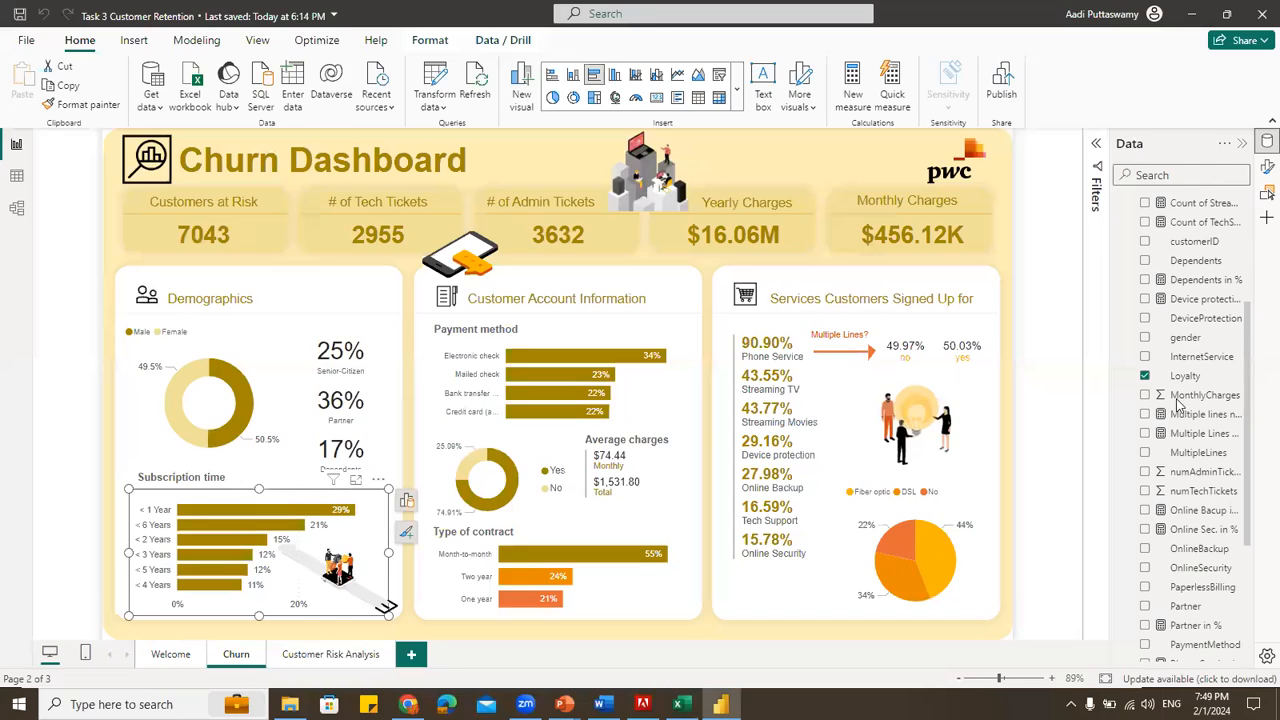
left_click(1185, 19)
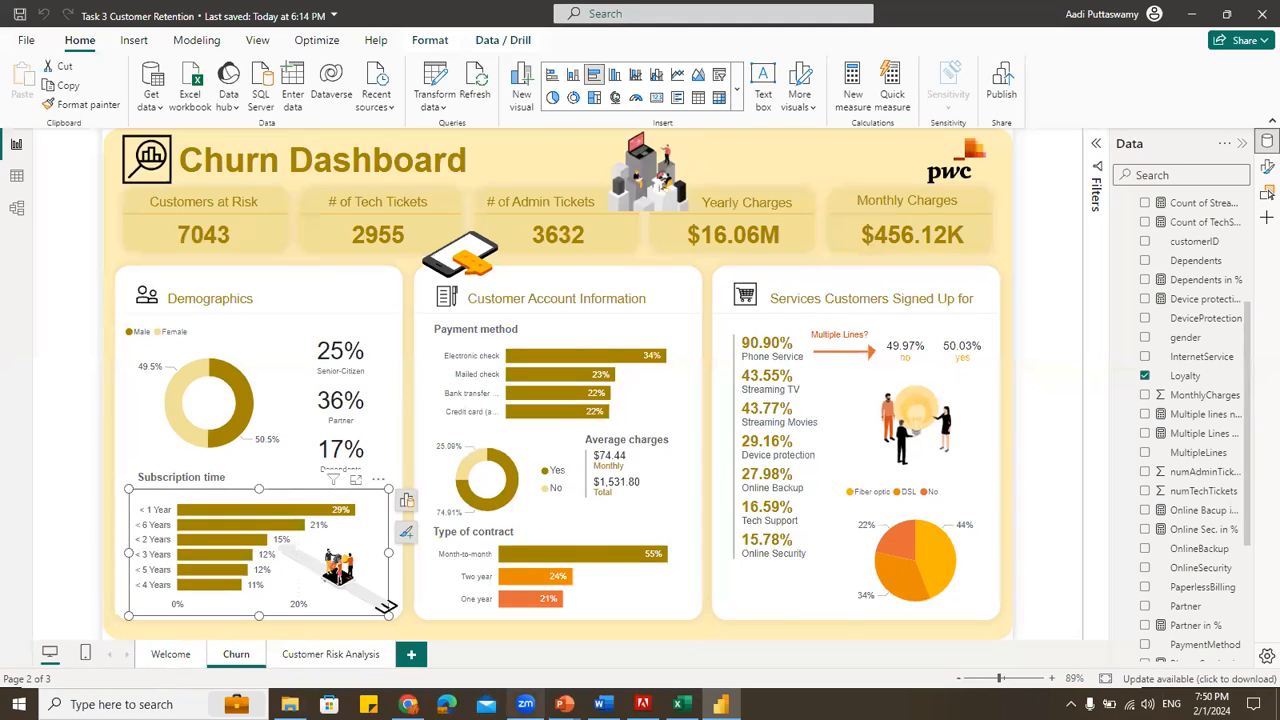
left_click(1188, 377)
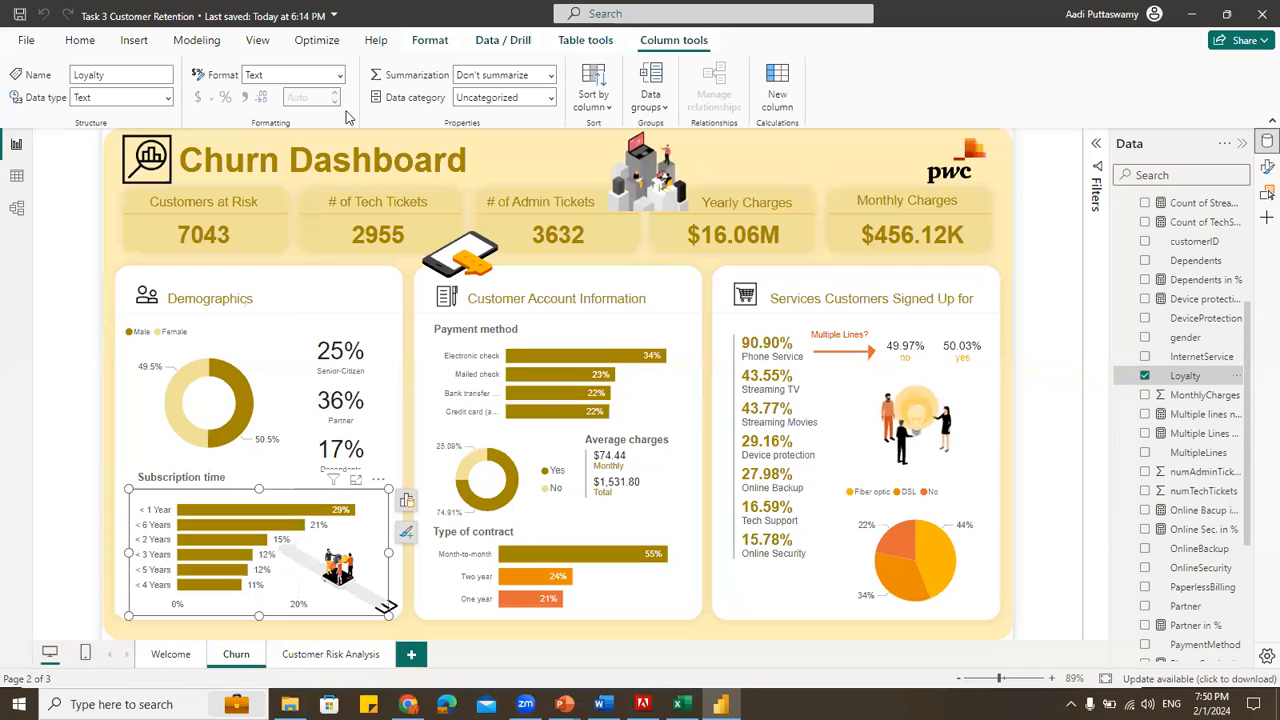
Open the churn query in Power Query Editor and locate its Loyalty column
left_click(84, 44)
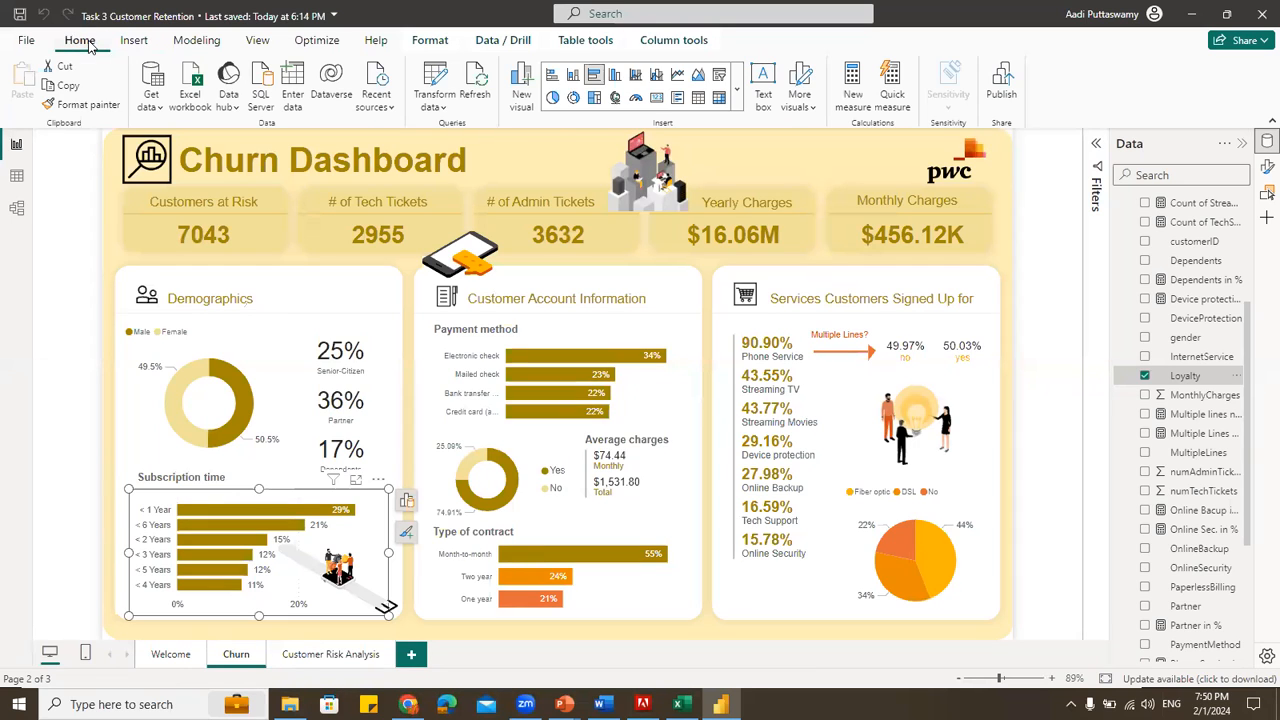
left_click(434, 100)
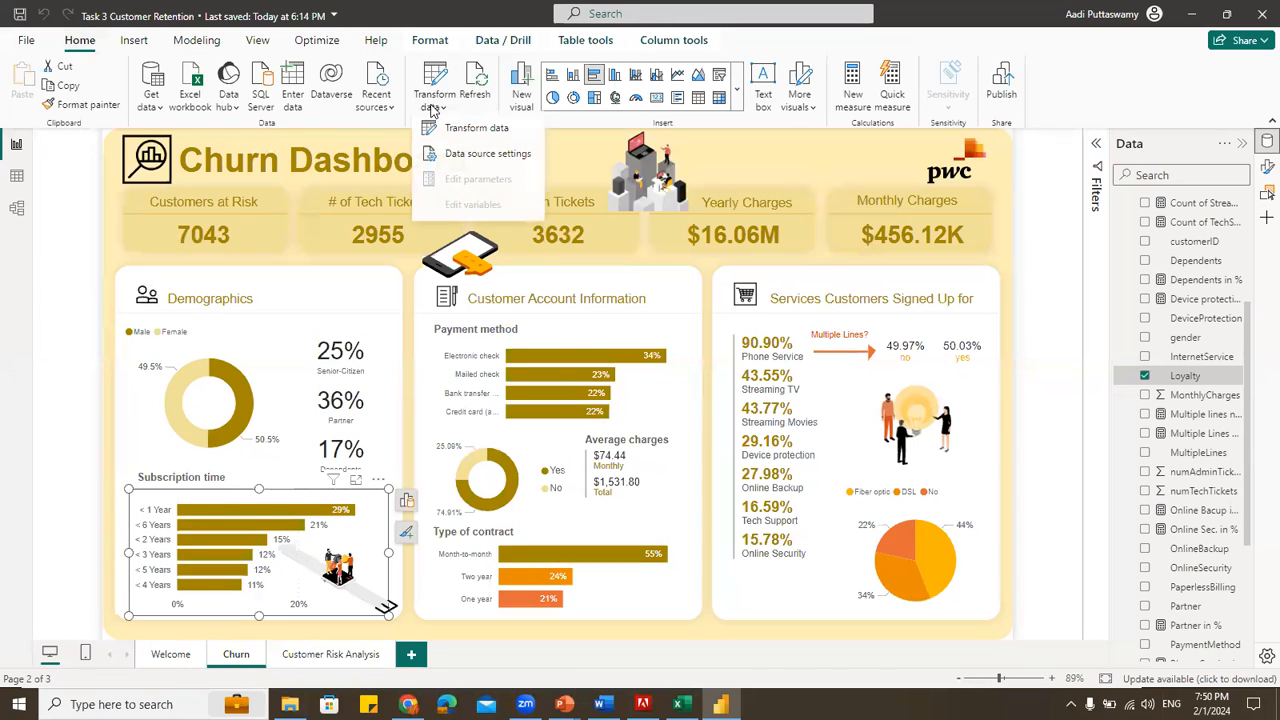
left_click(476, 135)
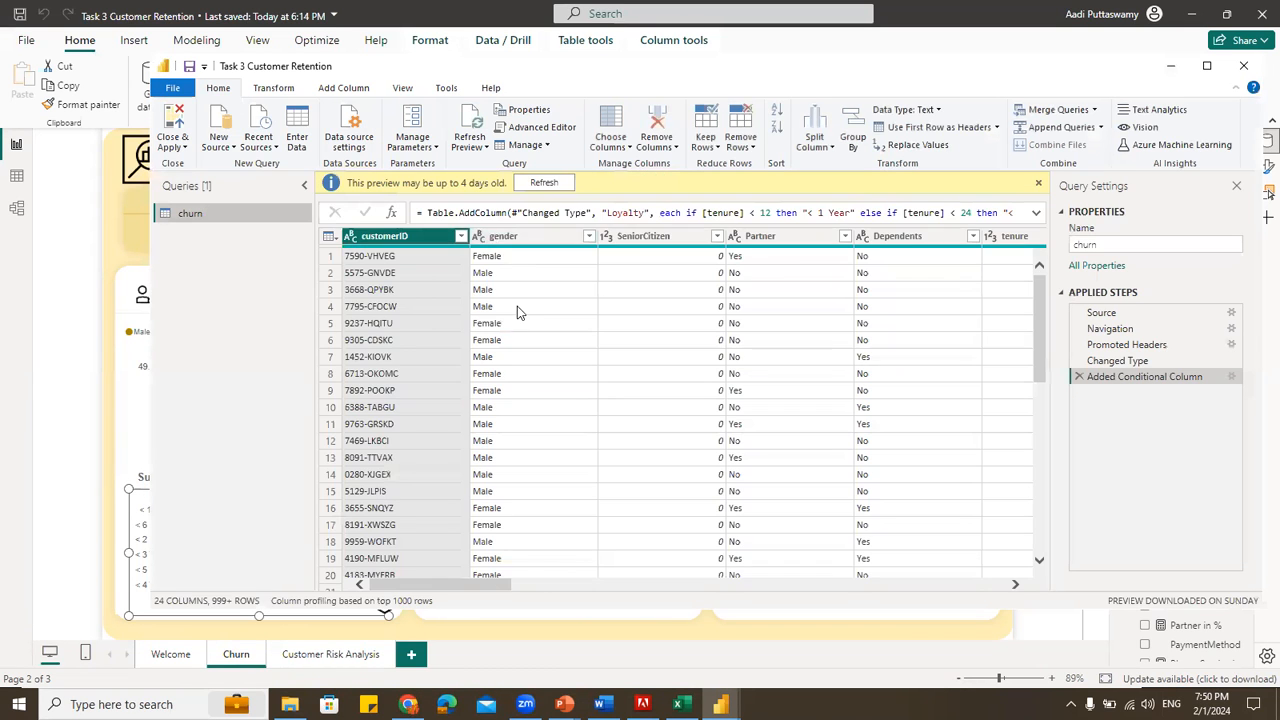
left_click_drag(489, 591, 1056, 614)
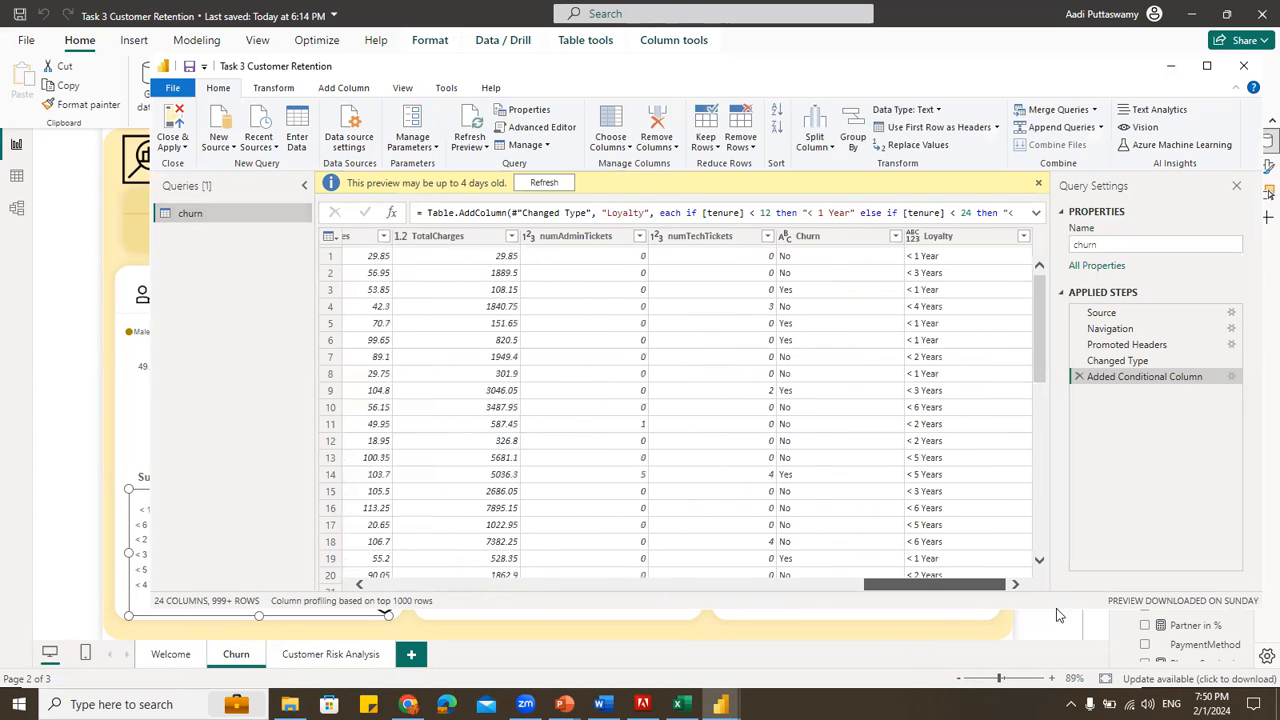
left_click(946, 237)
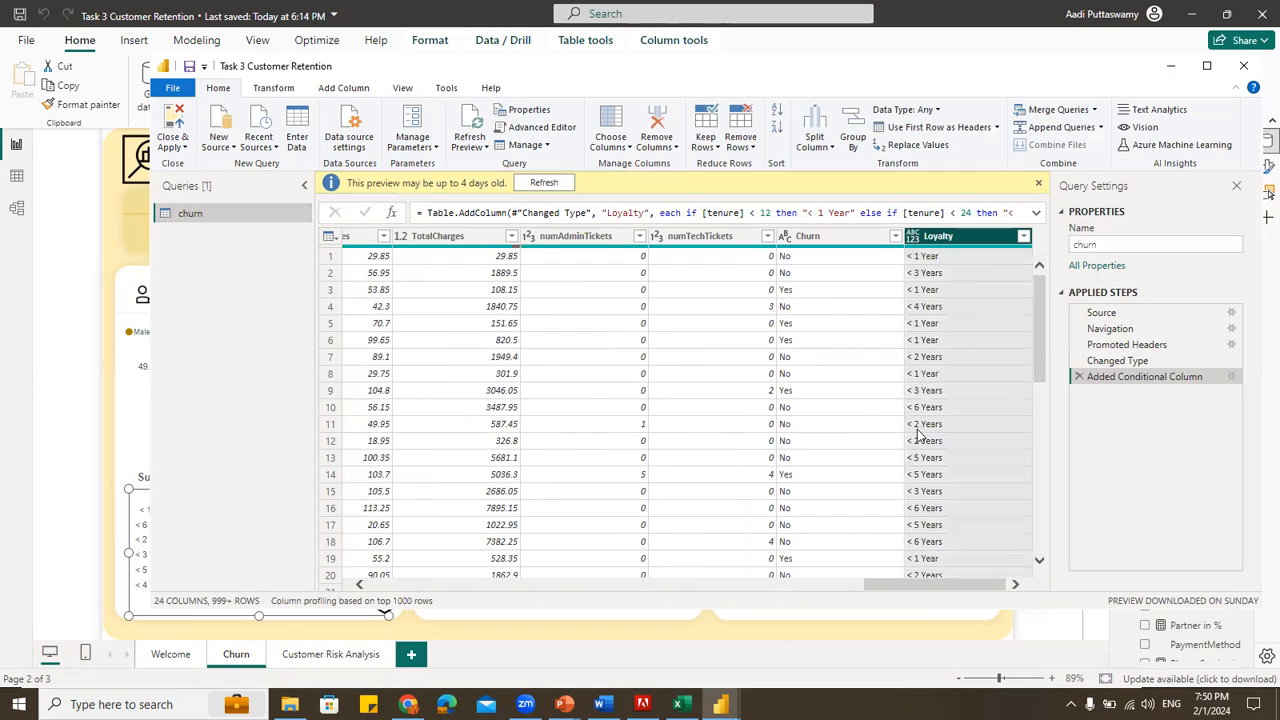
View the blank Add Conditional Column dialog, and close it without creating a column
left_click(344, 89)
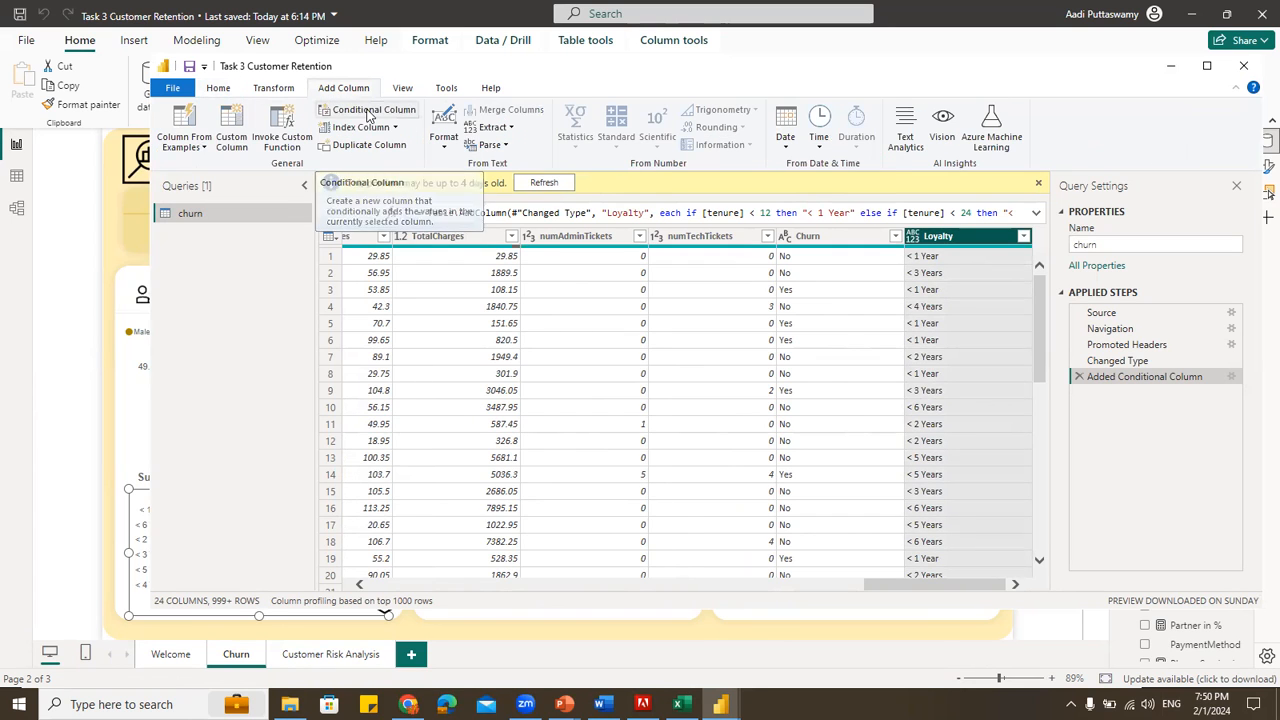
left_click(368, 116)
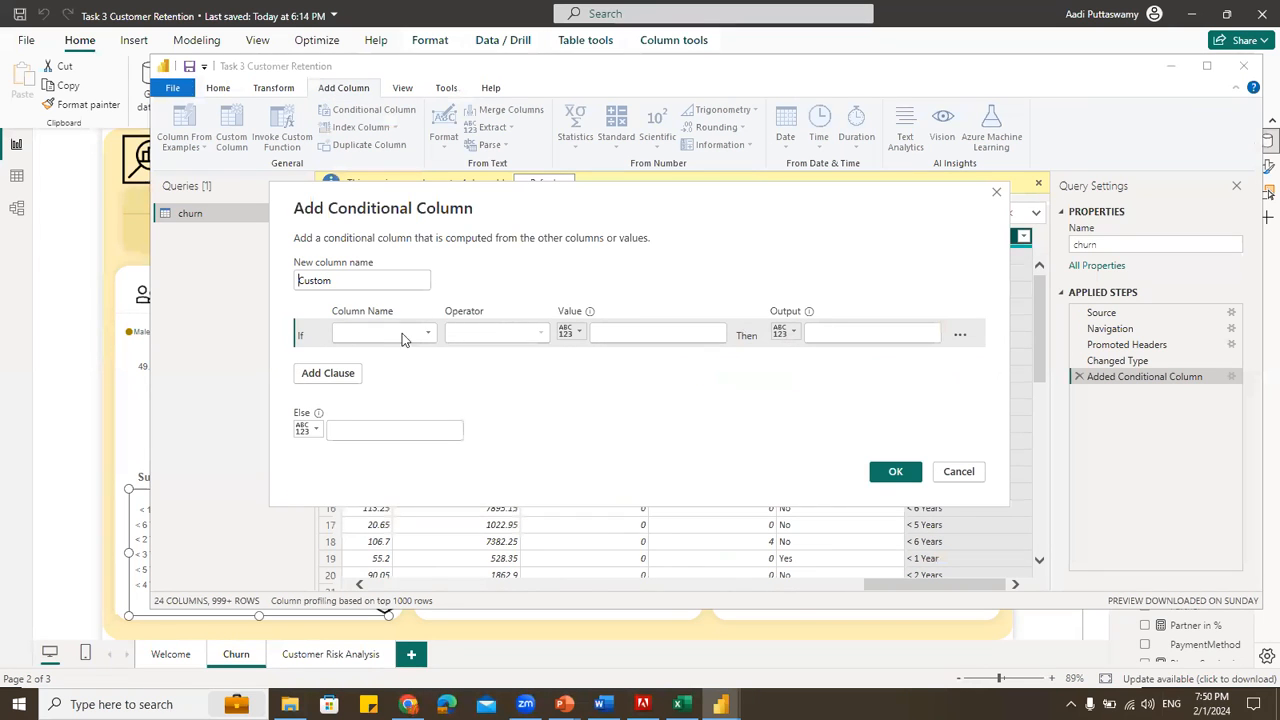
left_click(999, 193)
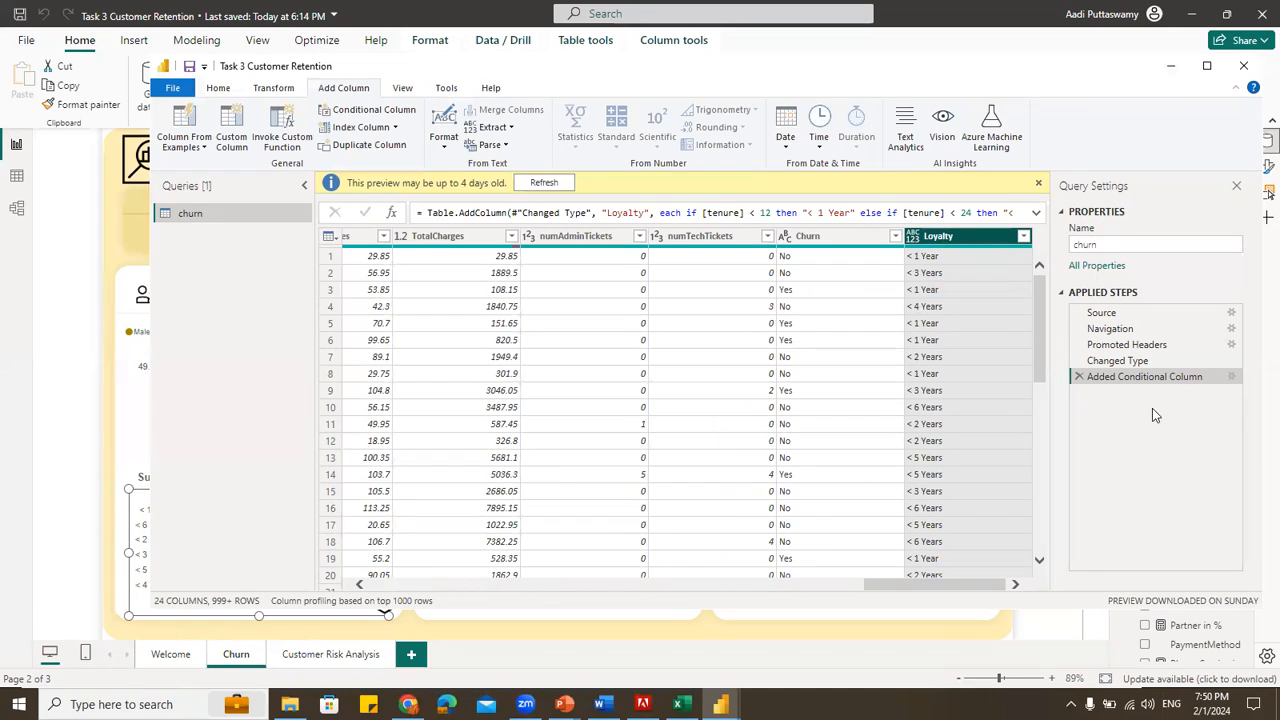
Review the tenure rules of the Added Conditional Column step behind Loyalty, and leave Power Query Editor without applying changes
double_click(1100, 381)
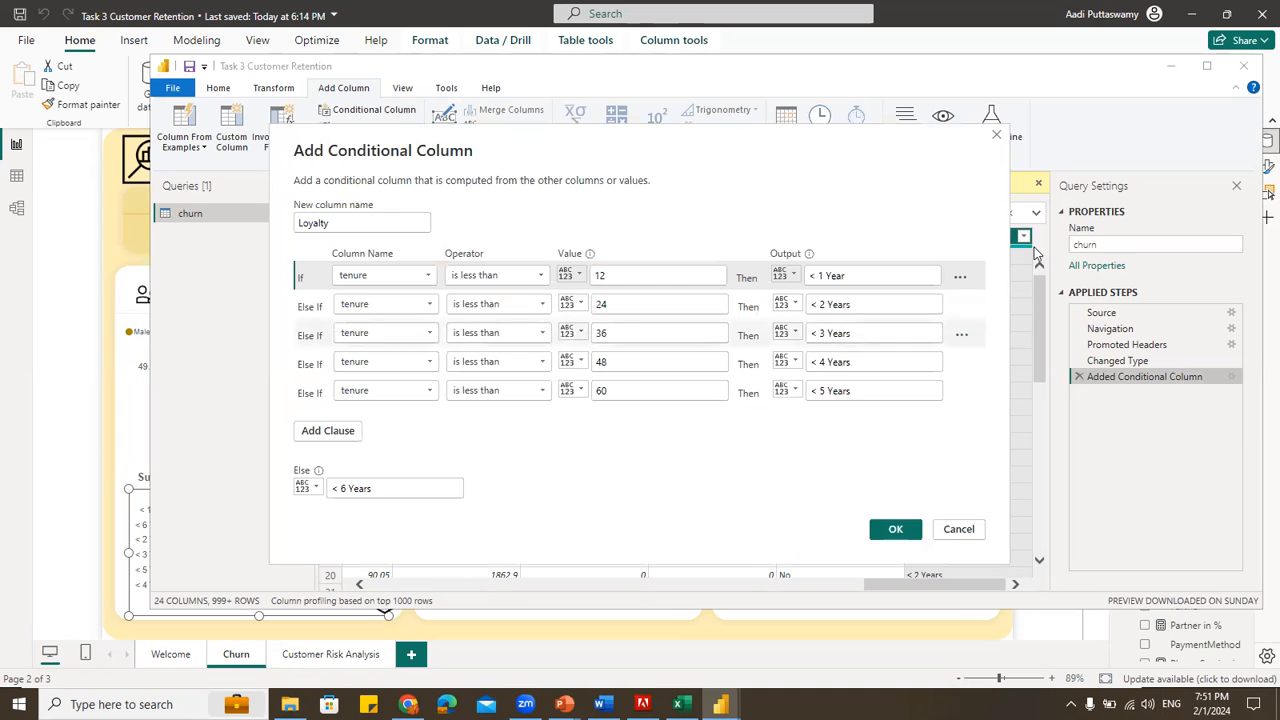
left_click(996, 136)
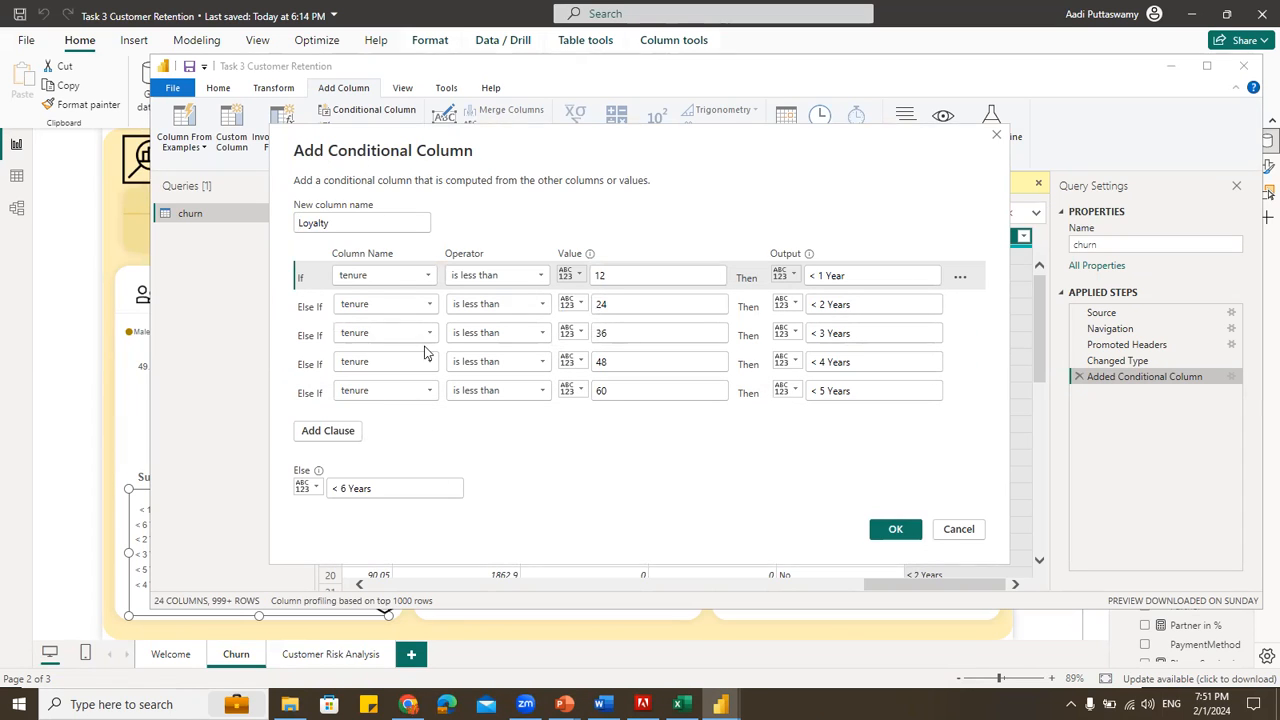
left_click(996, 138)
scroll(946, 440, "down", 2)
scroll(949, 441, "up", 2)
left_click(1243, 65)
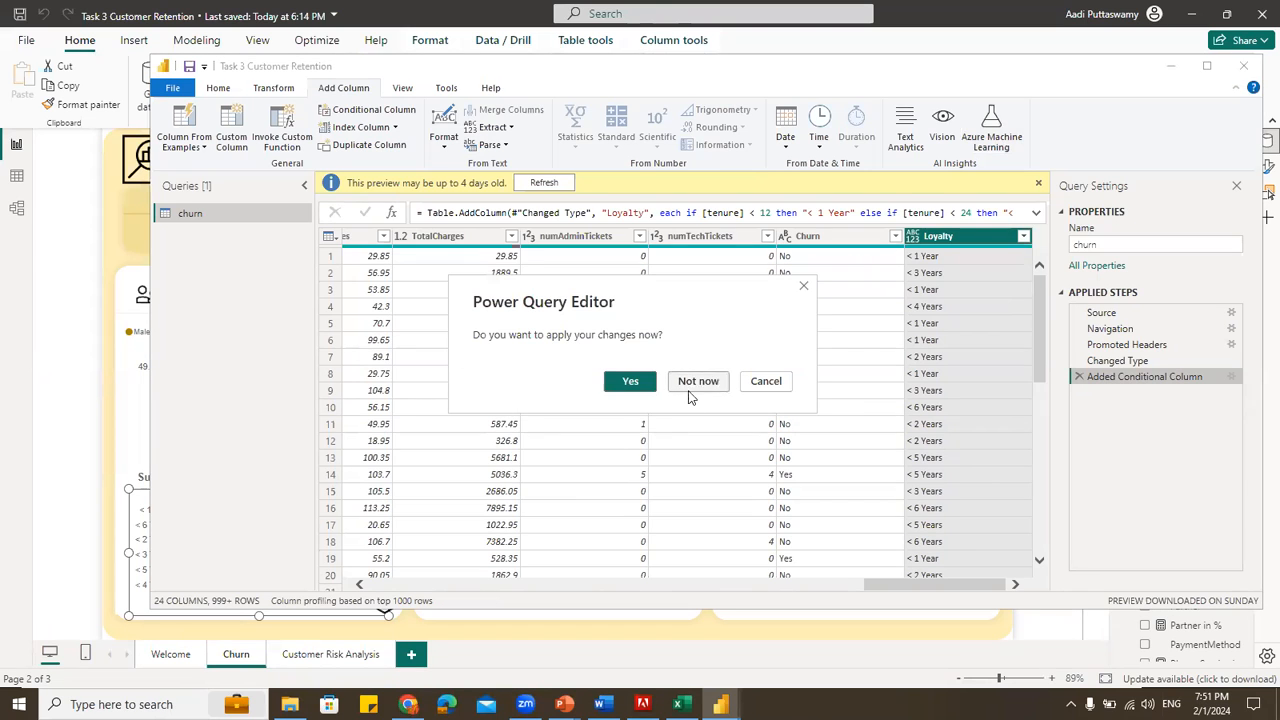
left_click(697, 381)
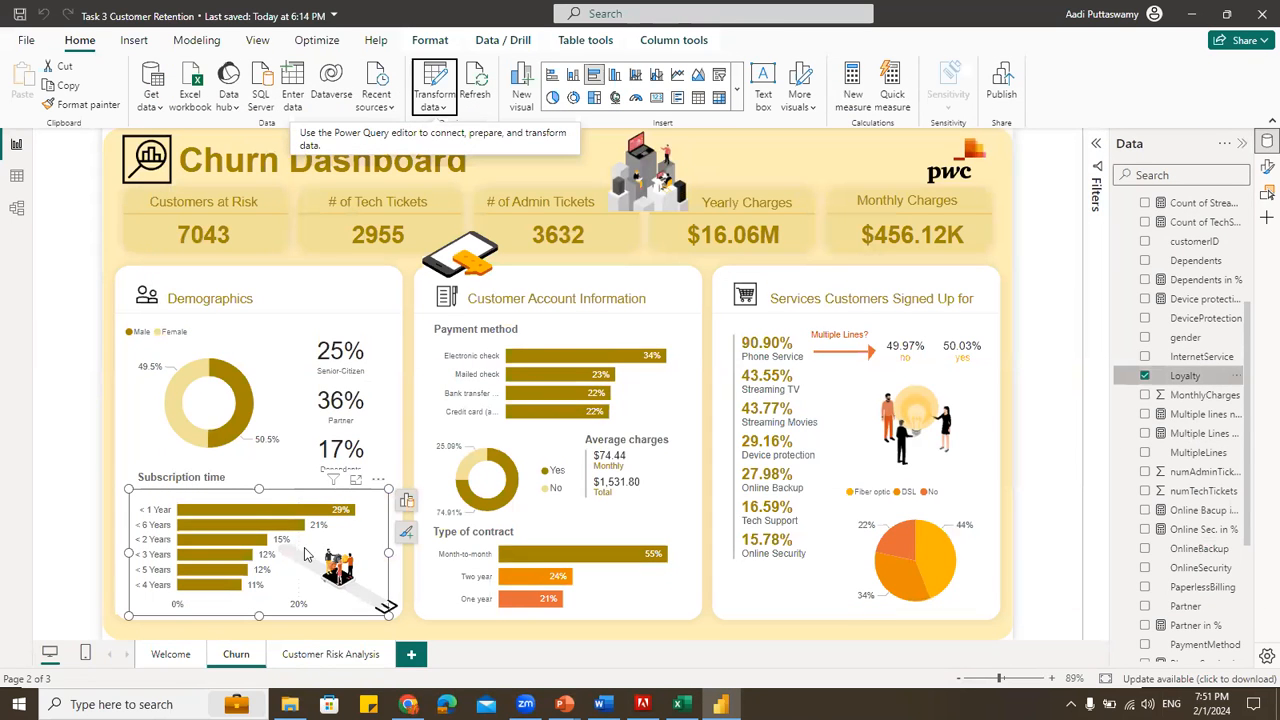
Inspect the Subscription time chart's Y-axis and X-axis fields, check the churn count's aggregation options, and look through the churn table fields
left_click(408, 500)
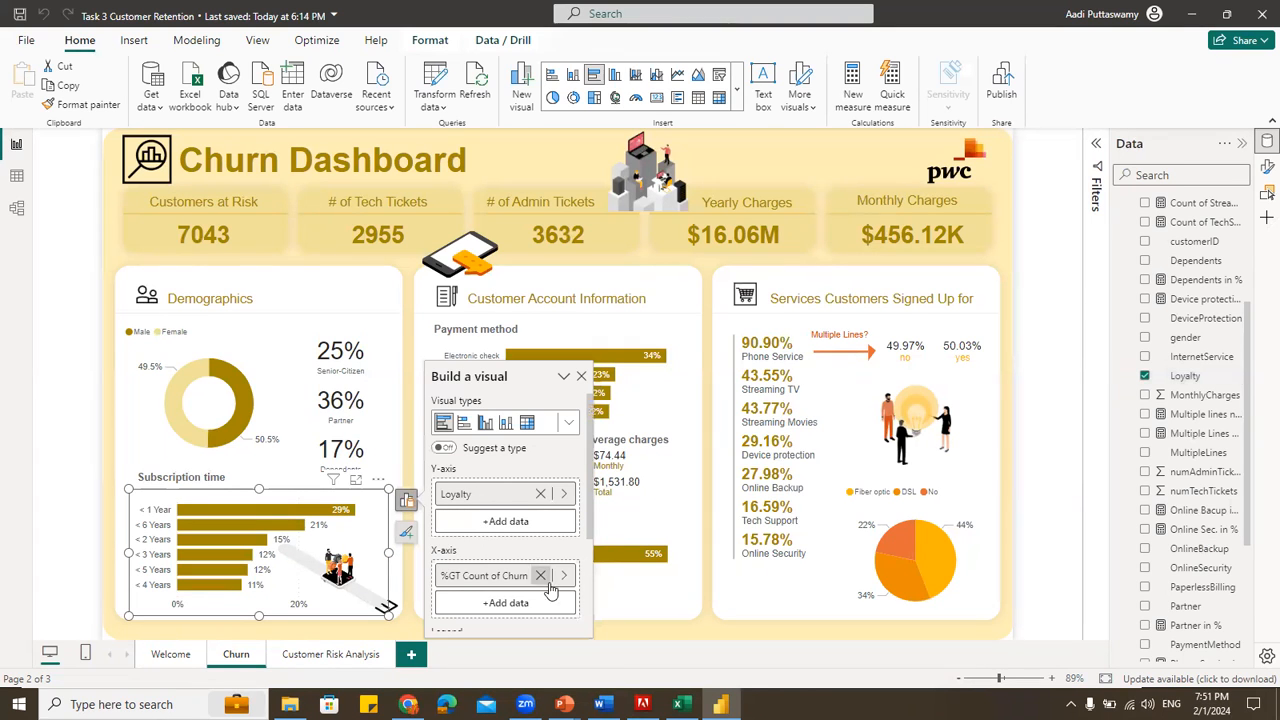
left_click_drag(1243, 435, 1243, 297)
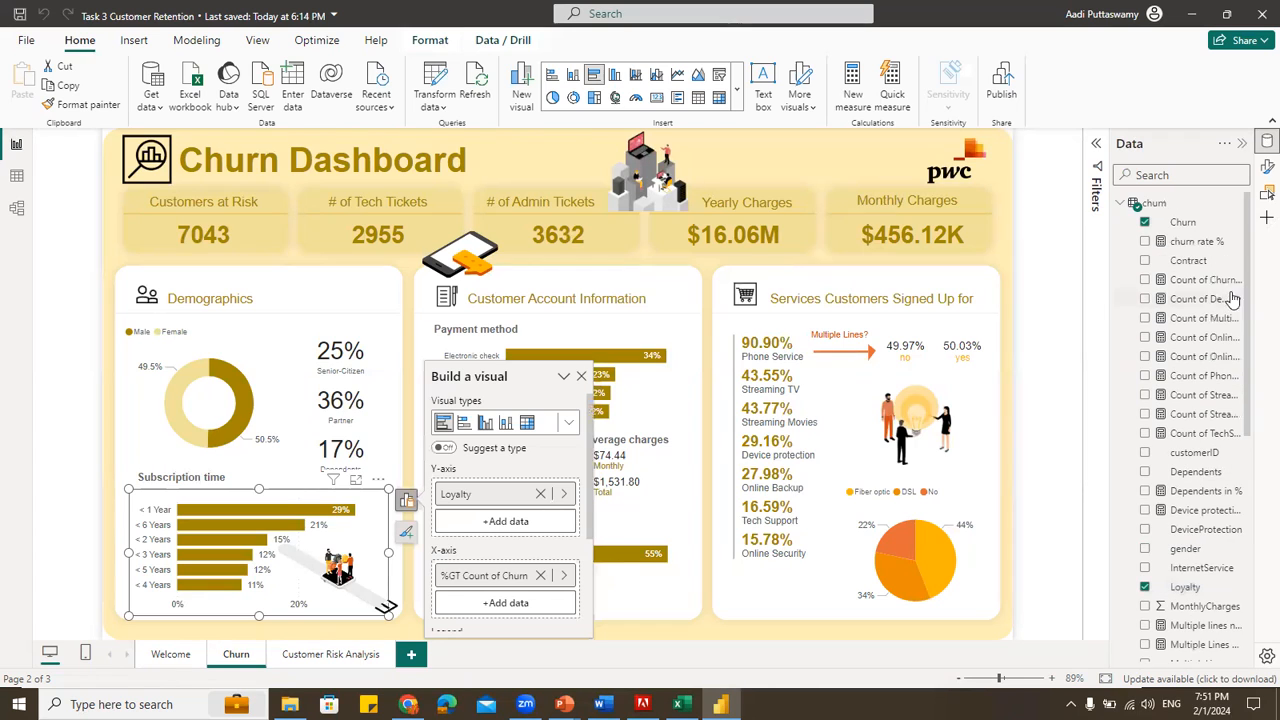
left_click(566, 578)
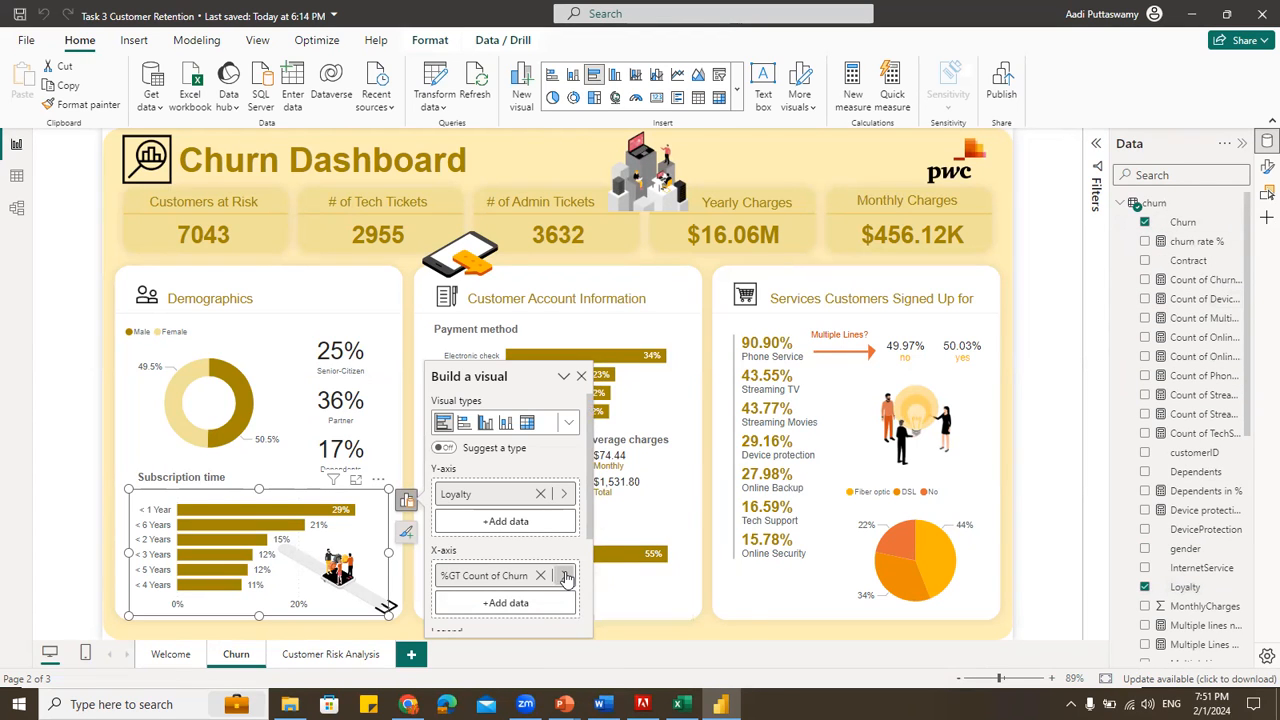
left_click(672, 621)
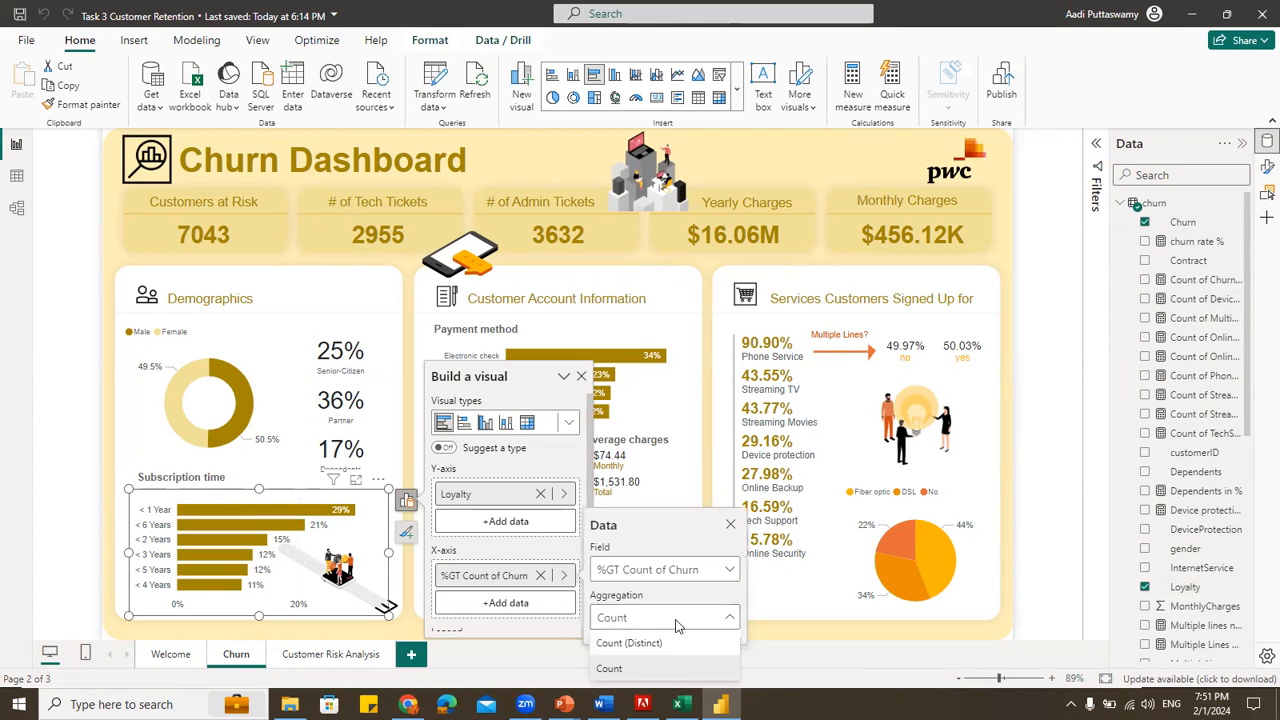
left_click(675, 624)
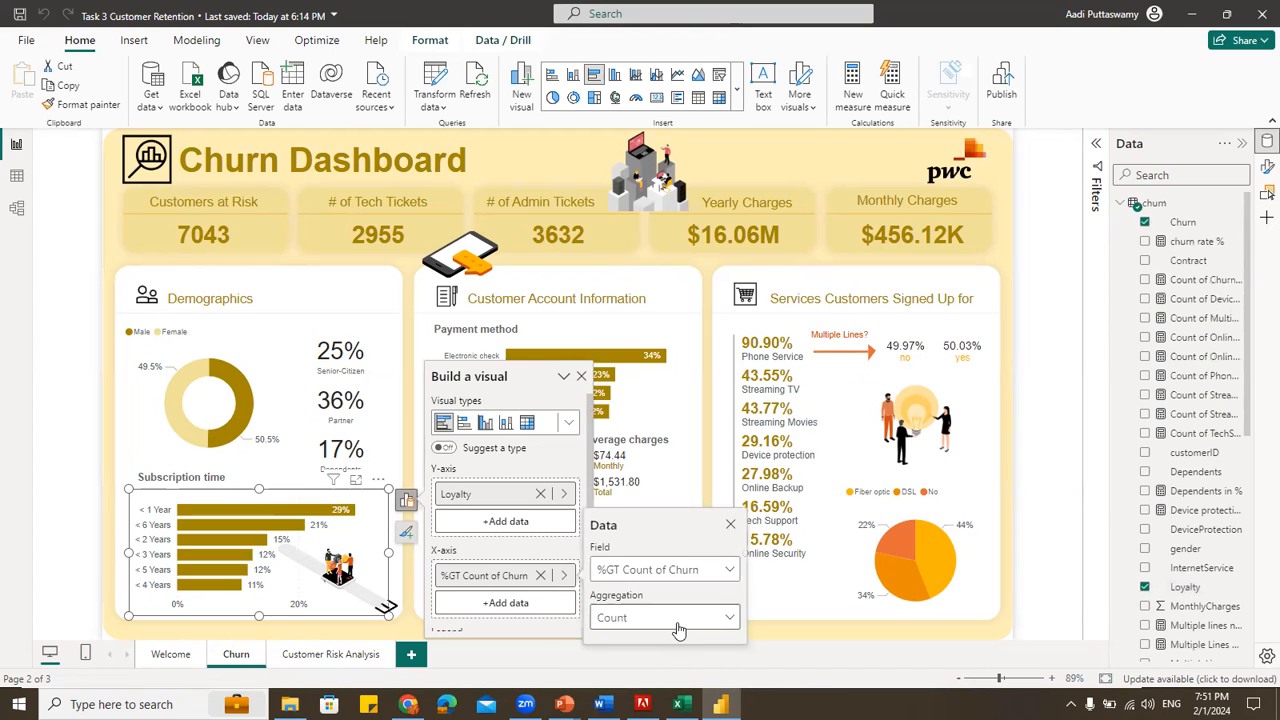
left_click(539, 633)
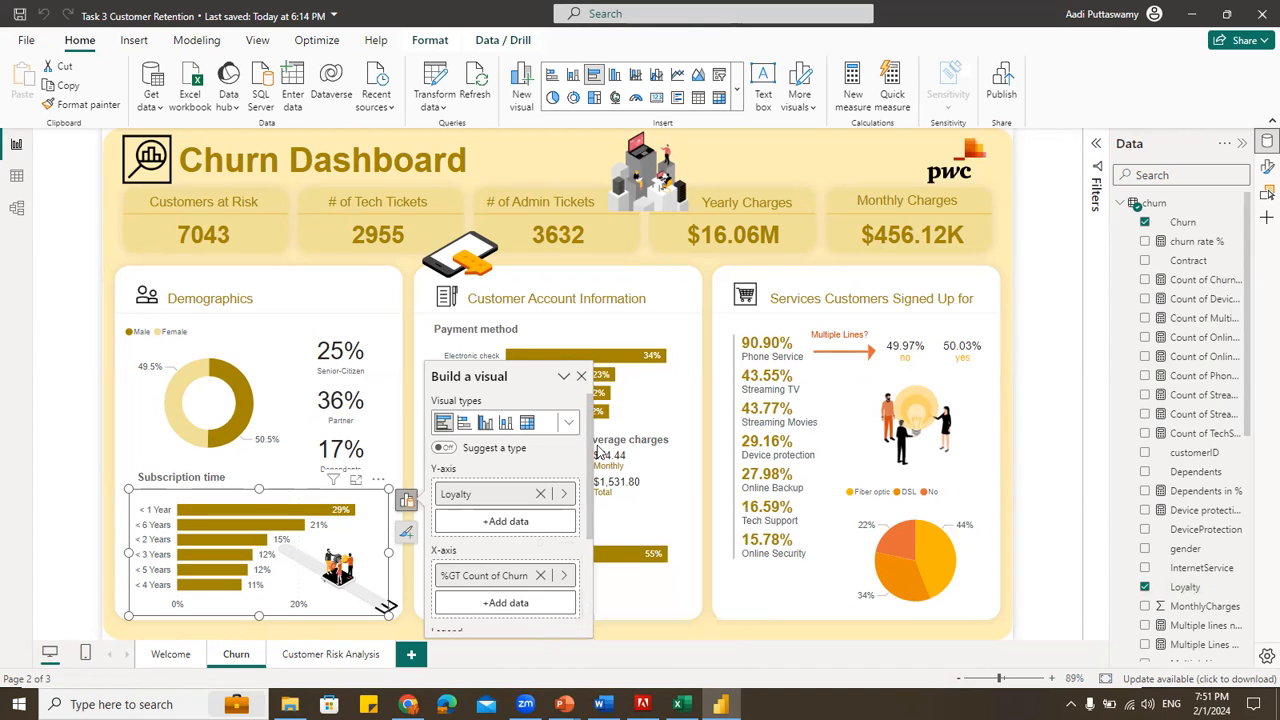
left_click(581, 376)
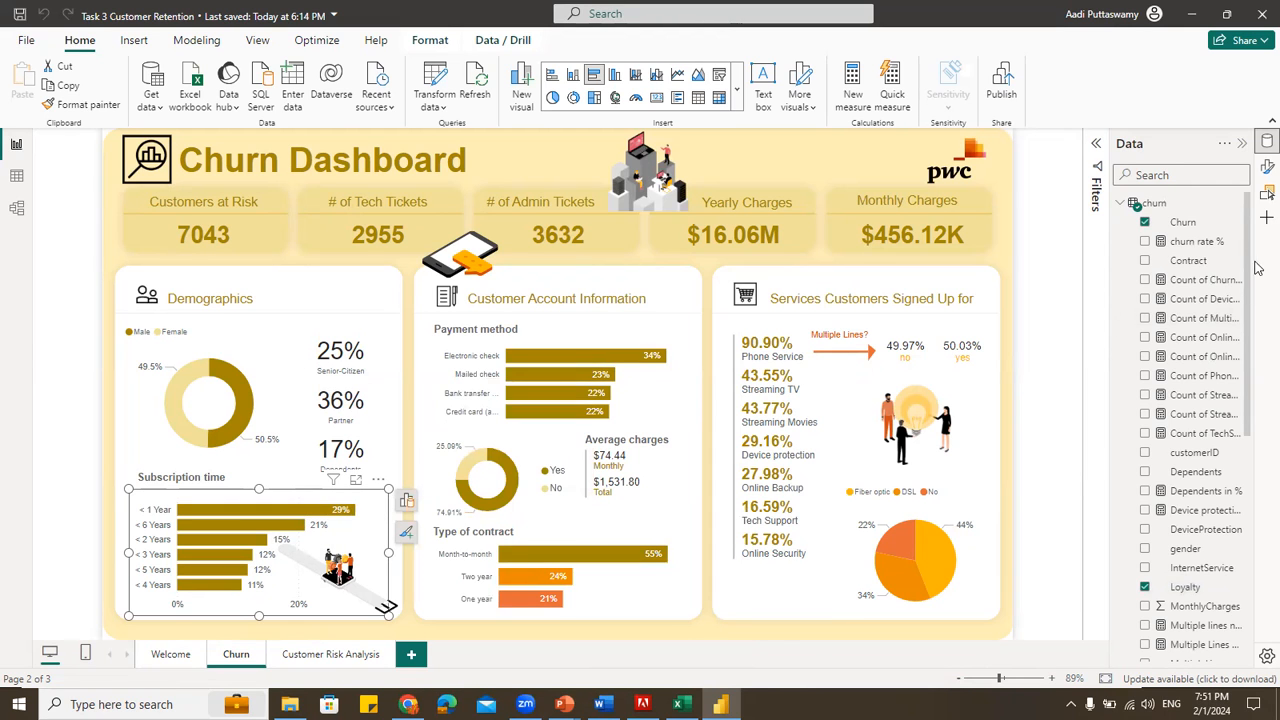
scroll(1248, 228, "down", 8)
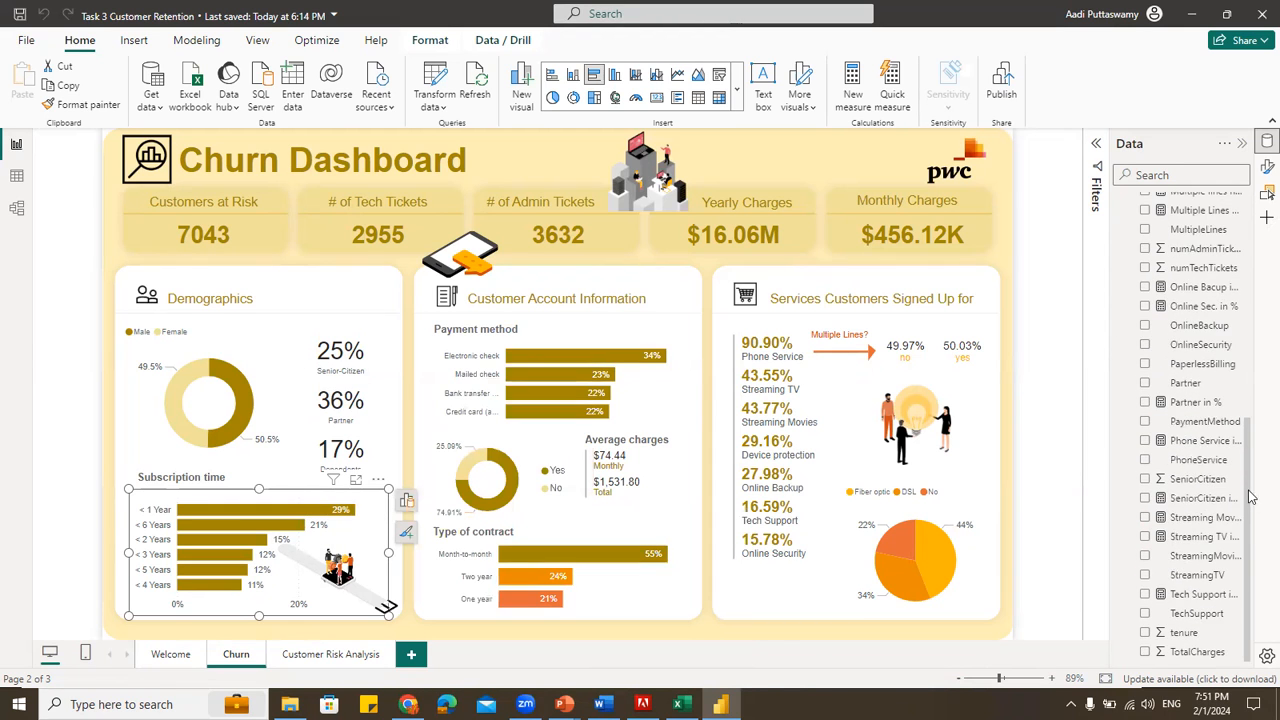
scroll(1250, 350, "up", 8)
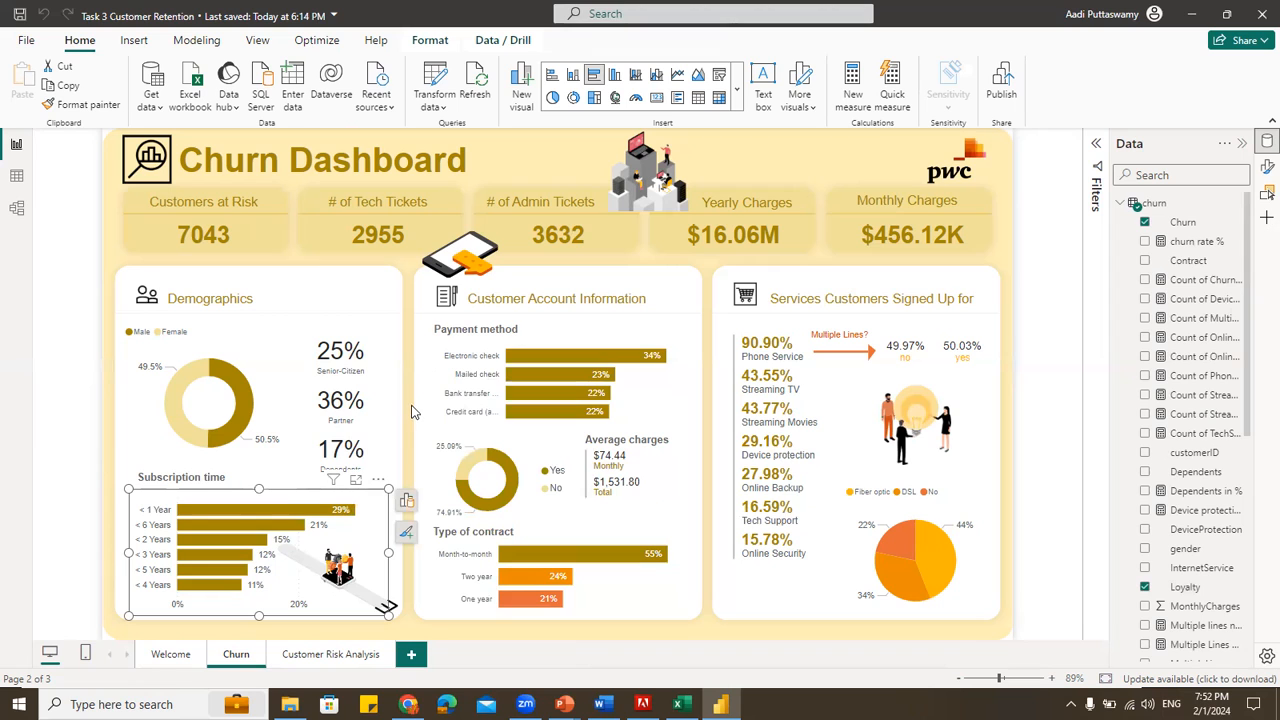
Inspect which churn table measures feed the Senior-Citizen and Partner cards in the Demographics section
left_click(371, 341)
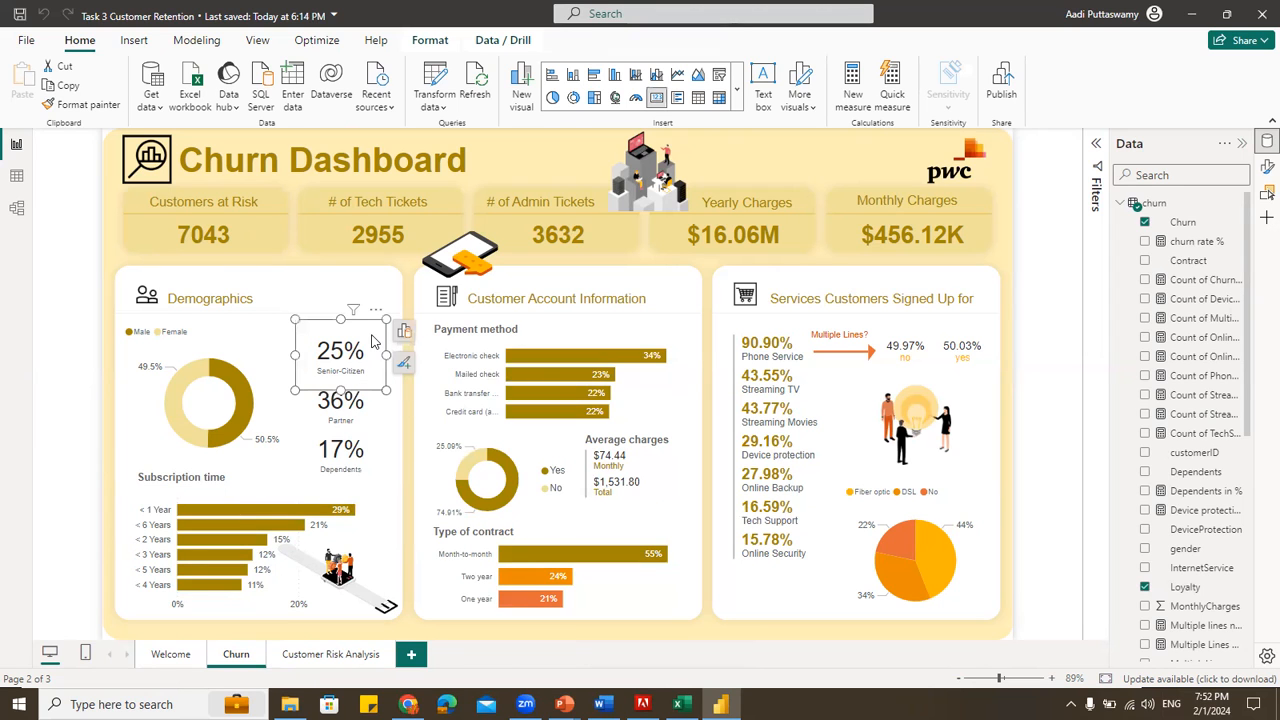
left_click_drag(1250, 298, 1253, 565)
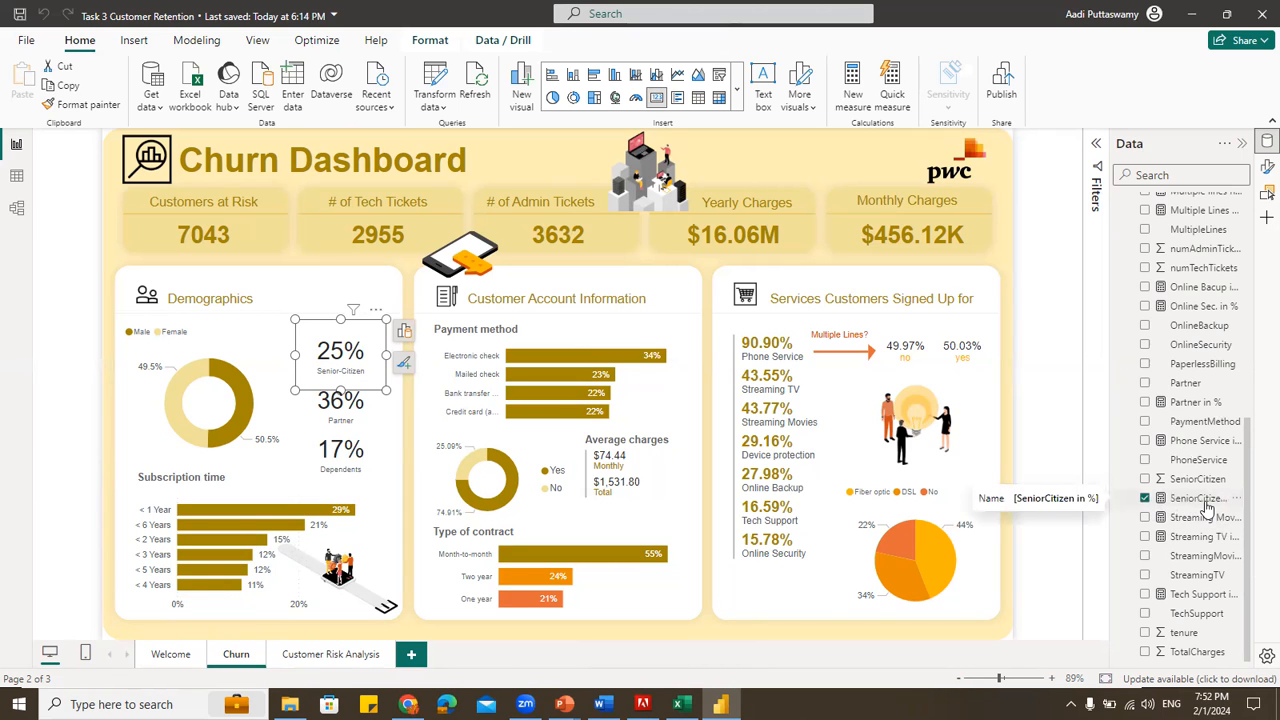
left_click(306, 406)
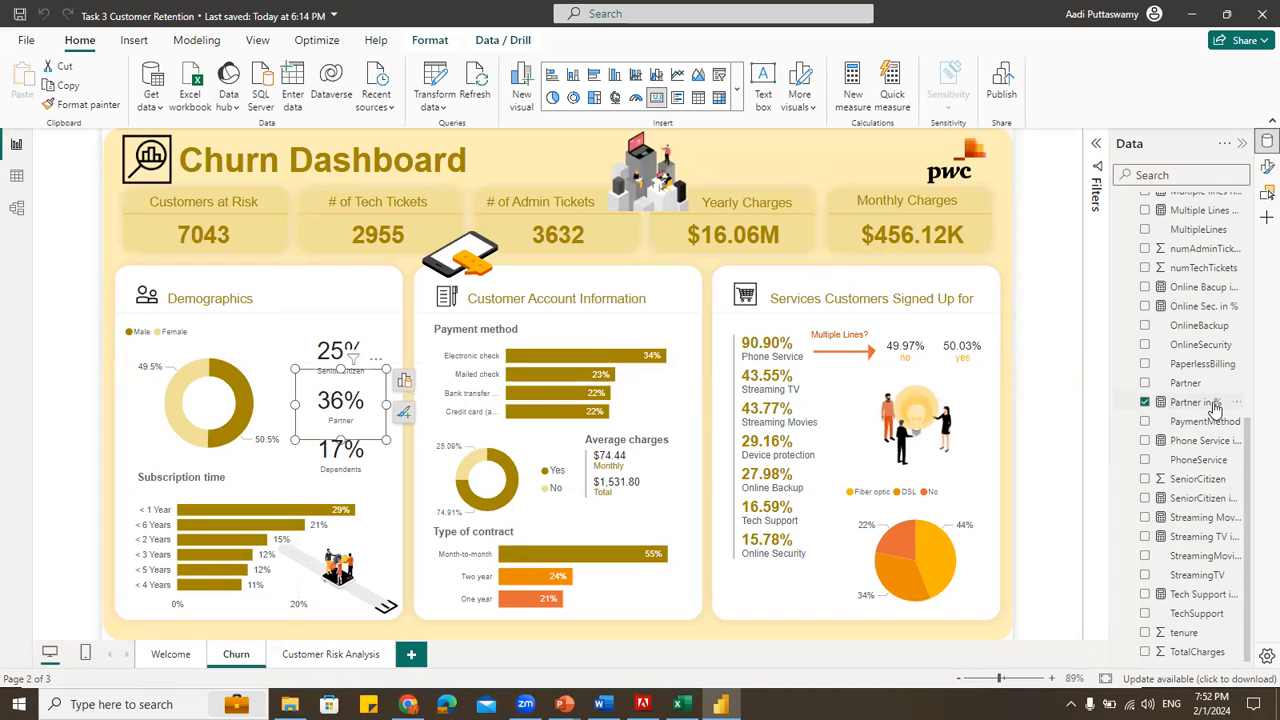
Find the measure behind the Dependents card and examine the DAX formula of Dependents in %
left_click(312, 462)
scroll(1248, 478, "up", 8)
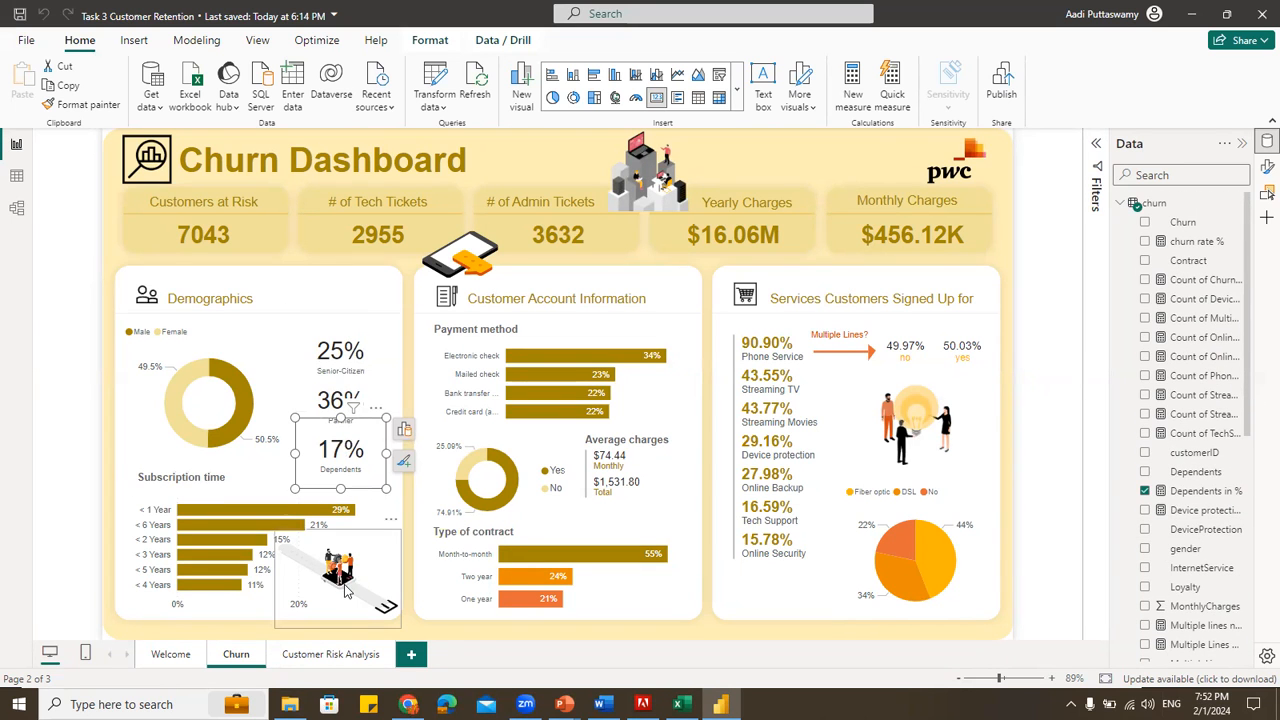
left_click(1193, 495)
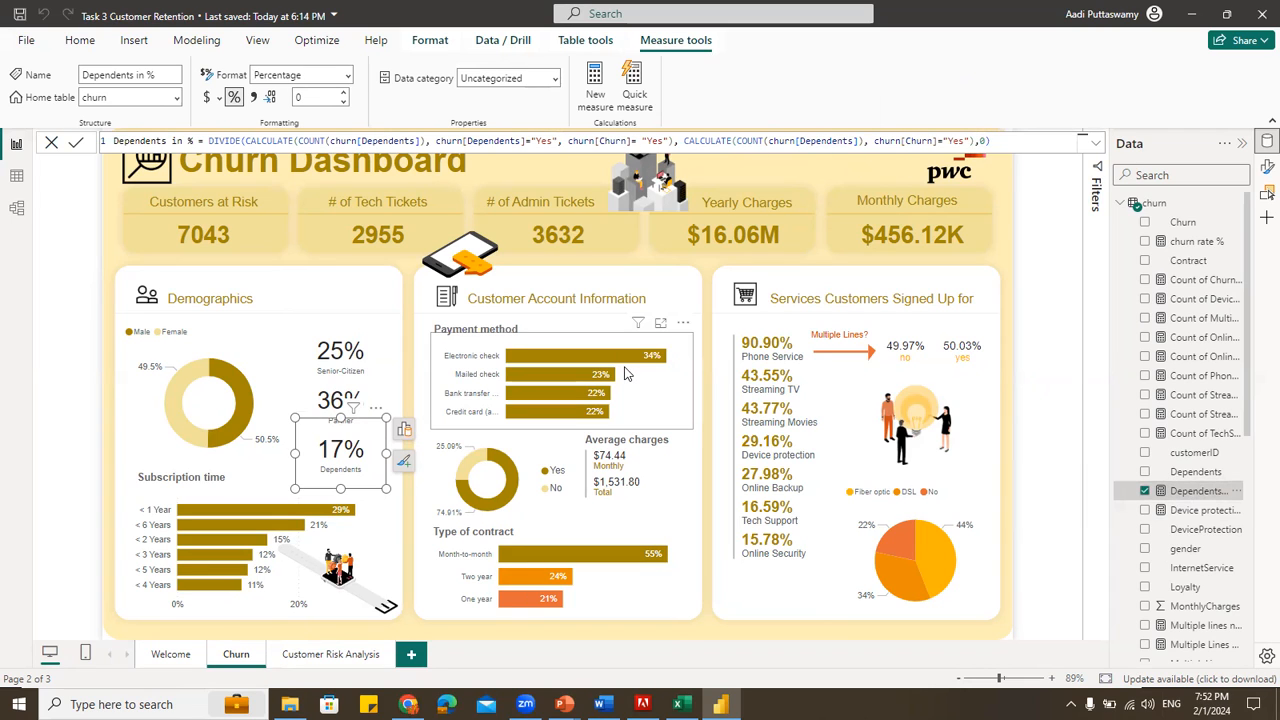
left_click(249, 140)
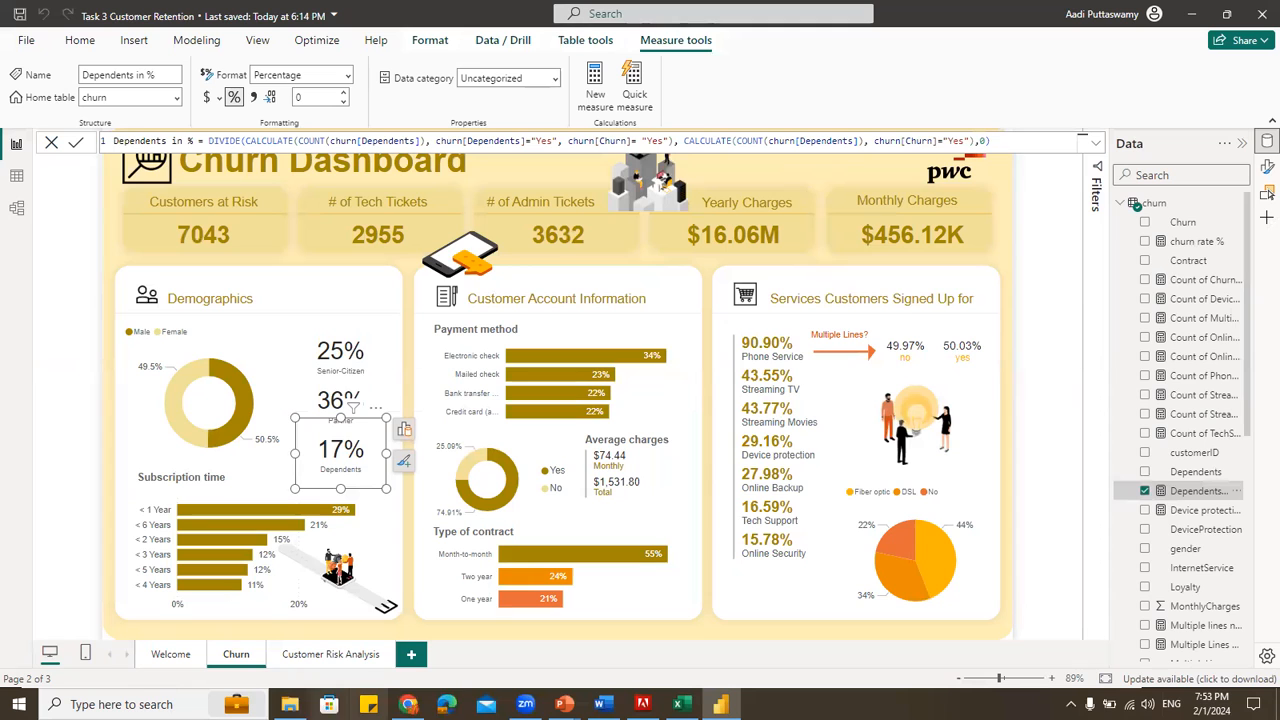
Switch to the Task 3 customer retention folder in File Explorer
mouse_move(289, 704)
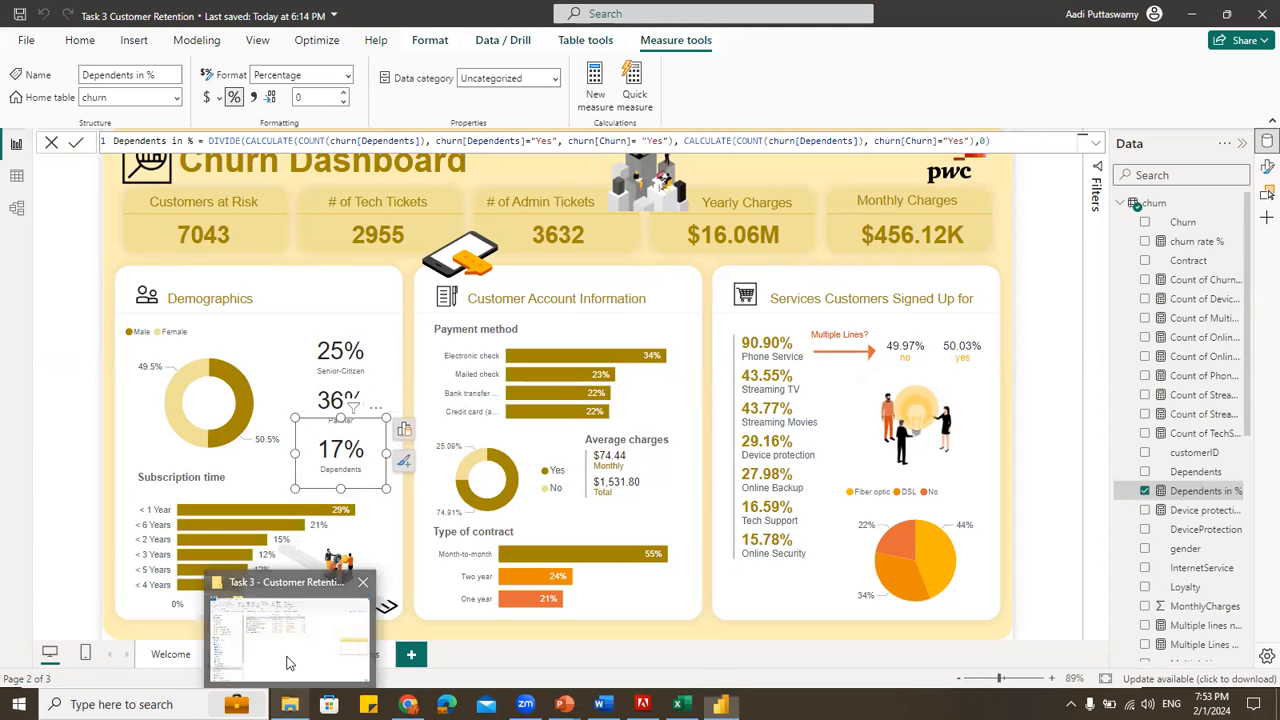
Open the Task 3 - Measures.txt file from the Task 3 - Customer Retention folder and maximise its window
left_click(288, 662)
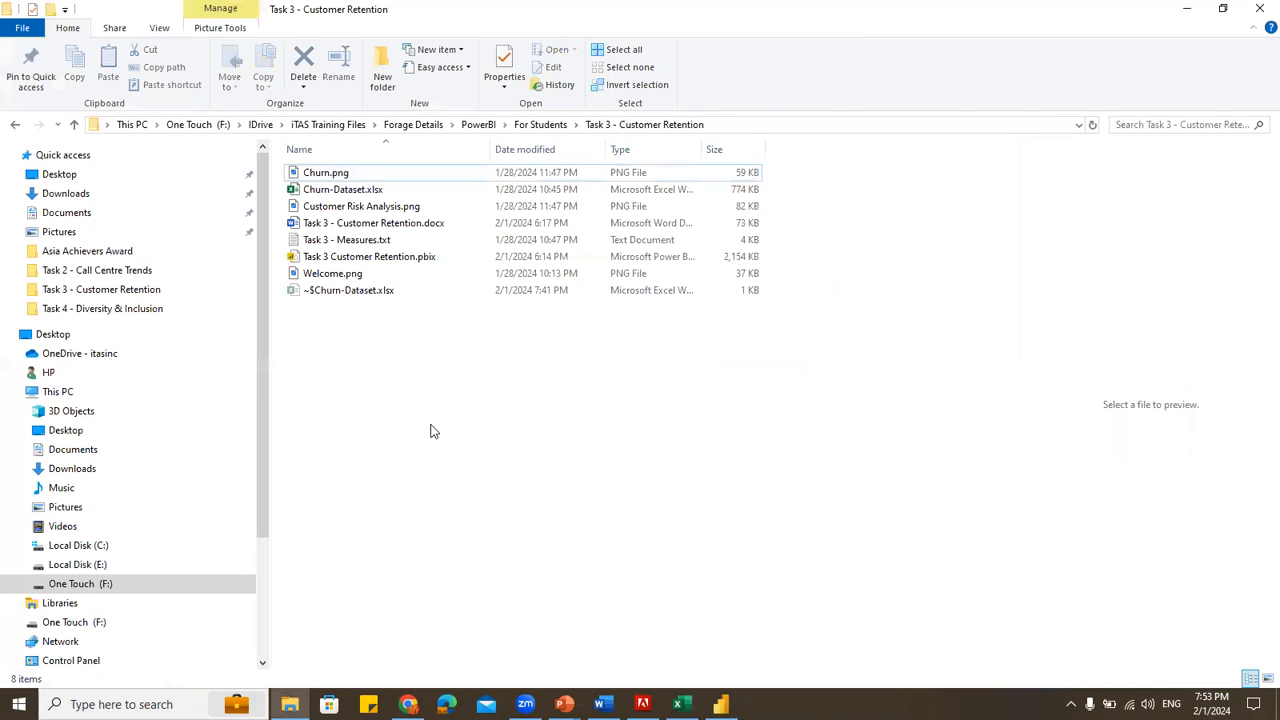
left_click(377, 243)
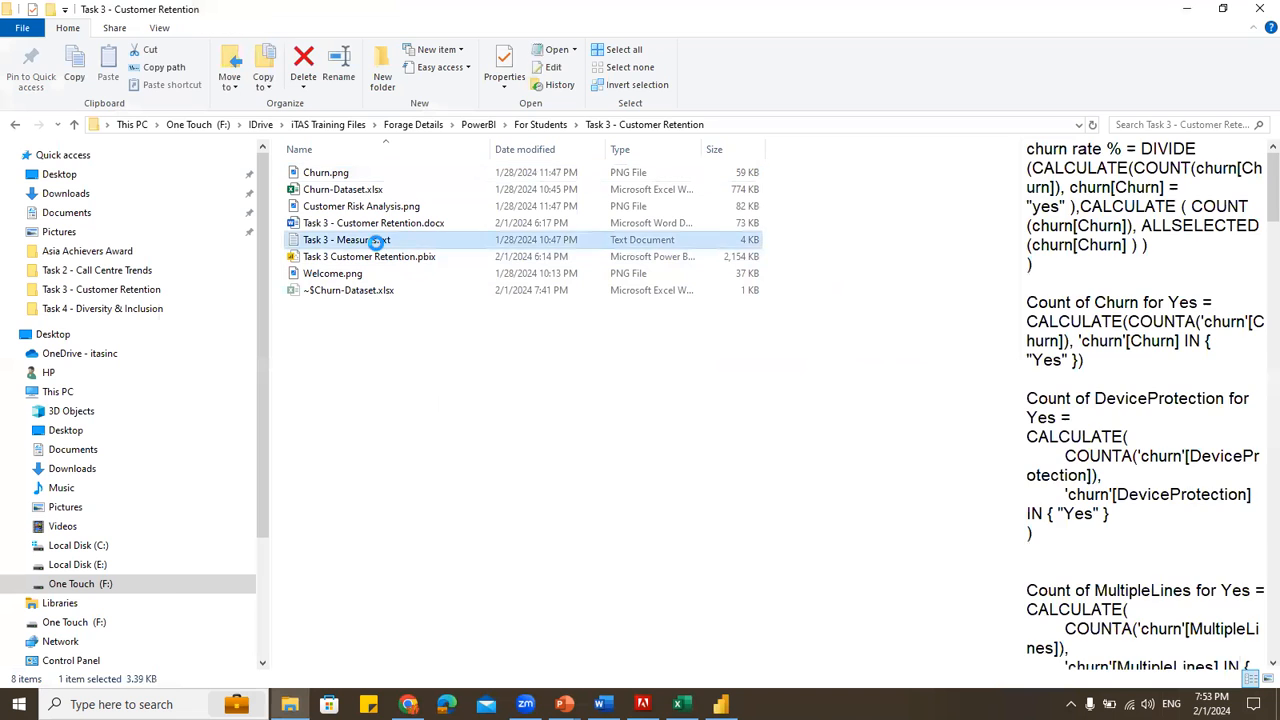
double_click(377, 248)
left_click(1190, 143)
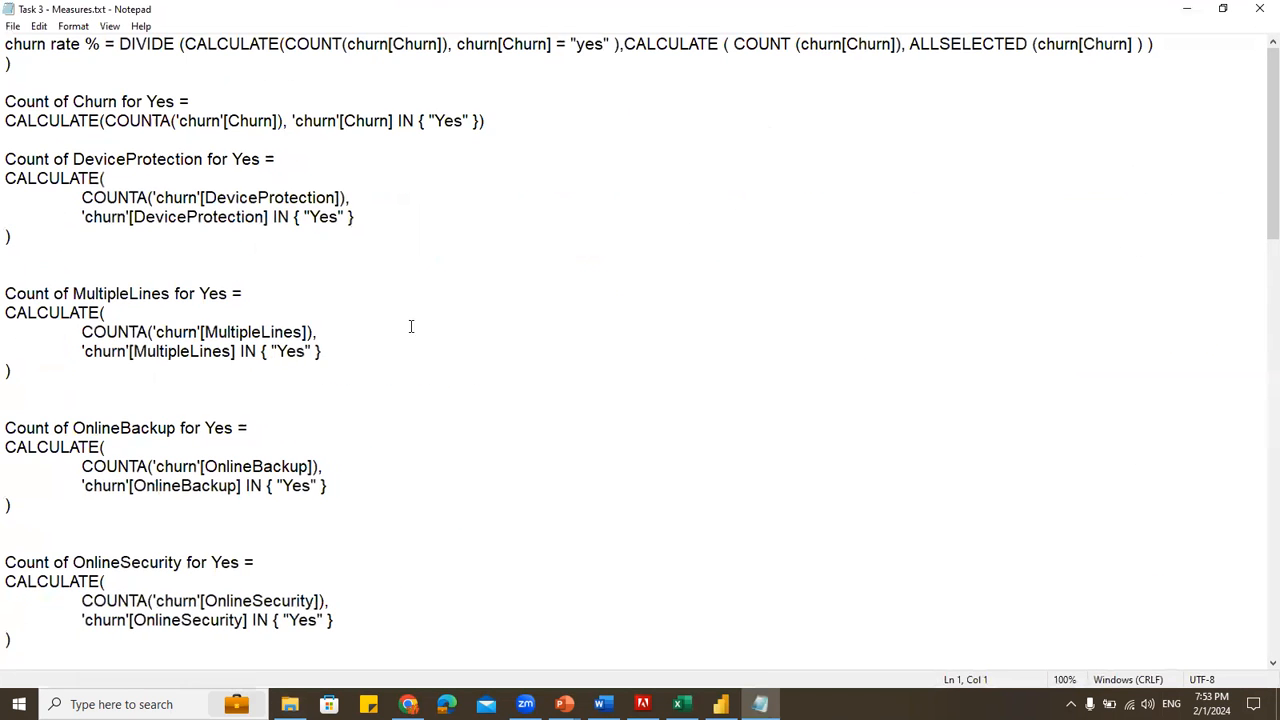
Look through all measure formulas in the text file and highlight the first CALCULATE expression of the churn rate % measure
left_click_drag(21, 67, 6, 42)
left_click(24, 102)
left_click(35, 293)
scroll(36, 334, "down", 1)
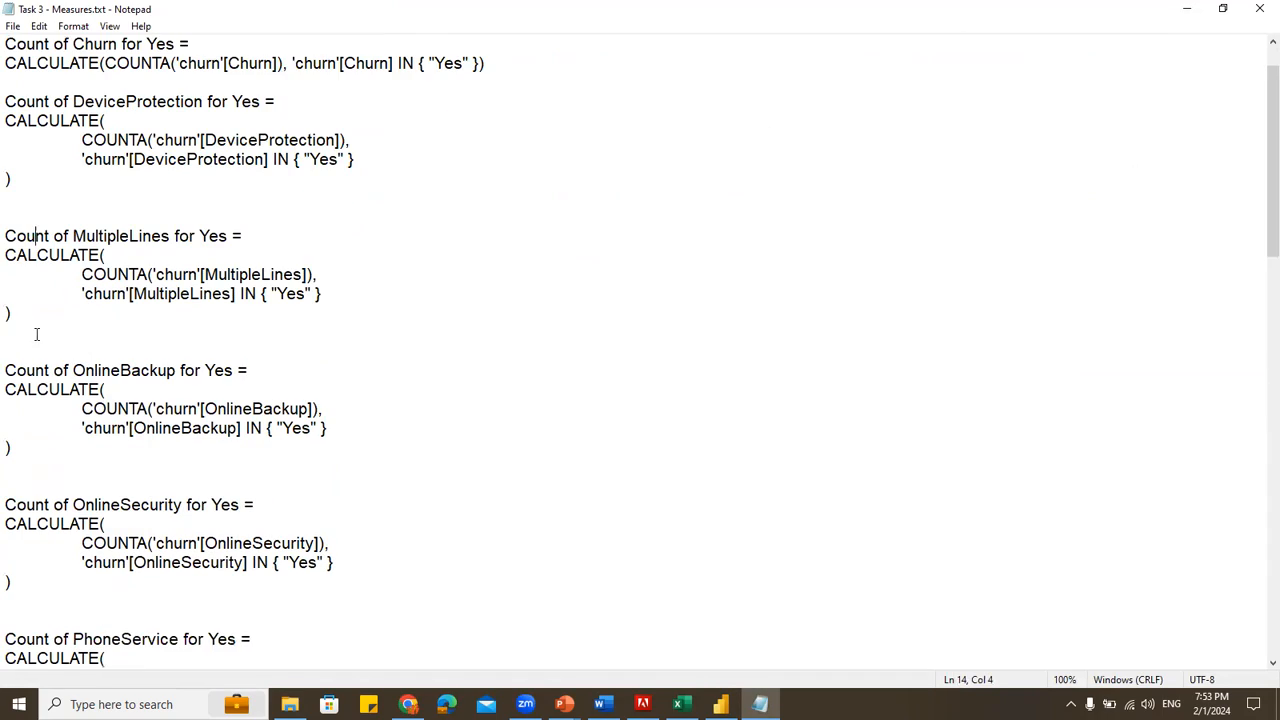
scroll(60, 400, "down", 20)
scroll(125, 408, "up", 3)
scroll(125, 408, "up", 15)
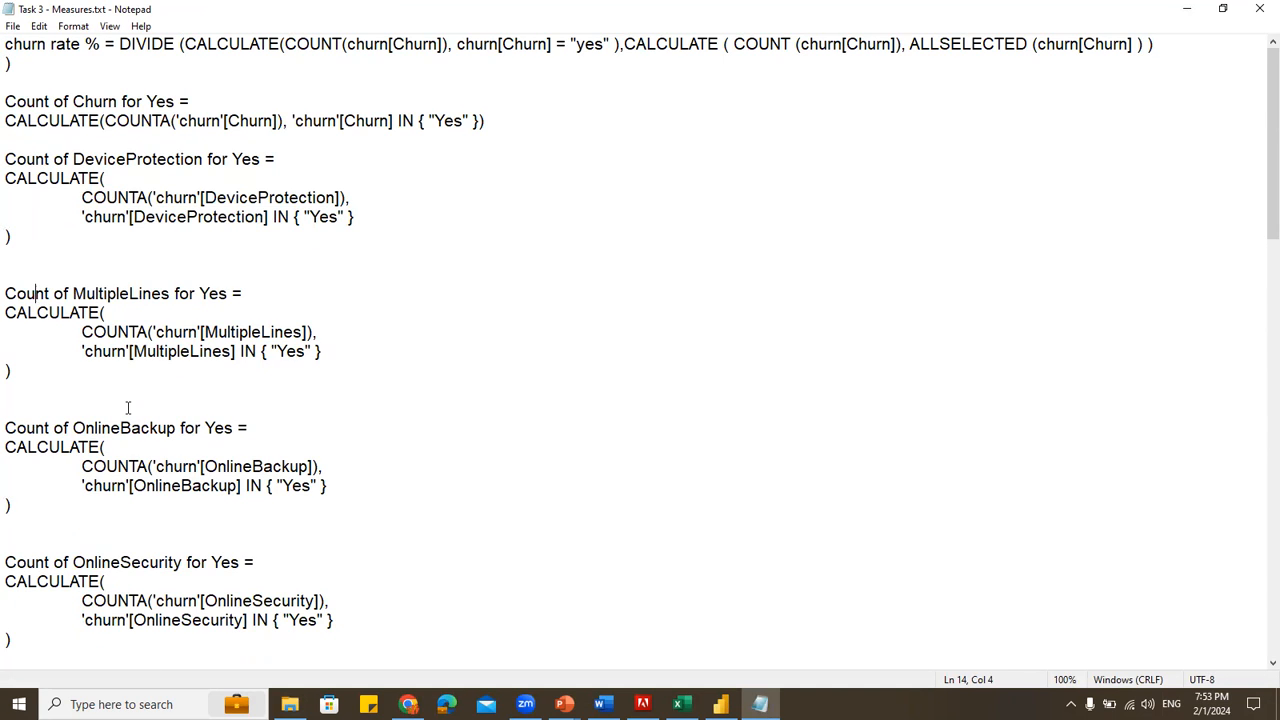
left_click_drag(185, 45, 620, 44)
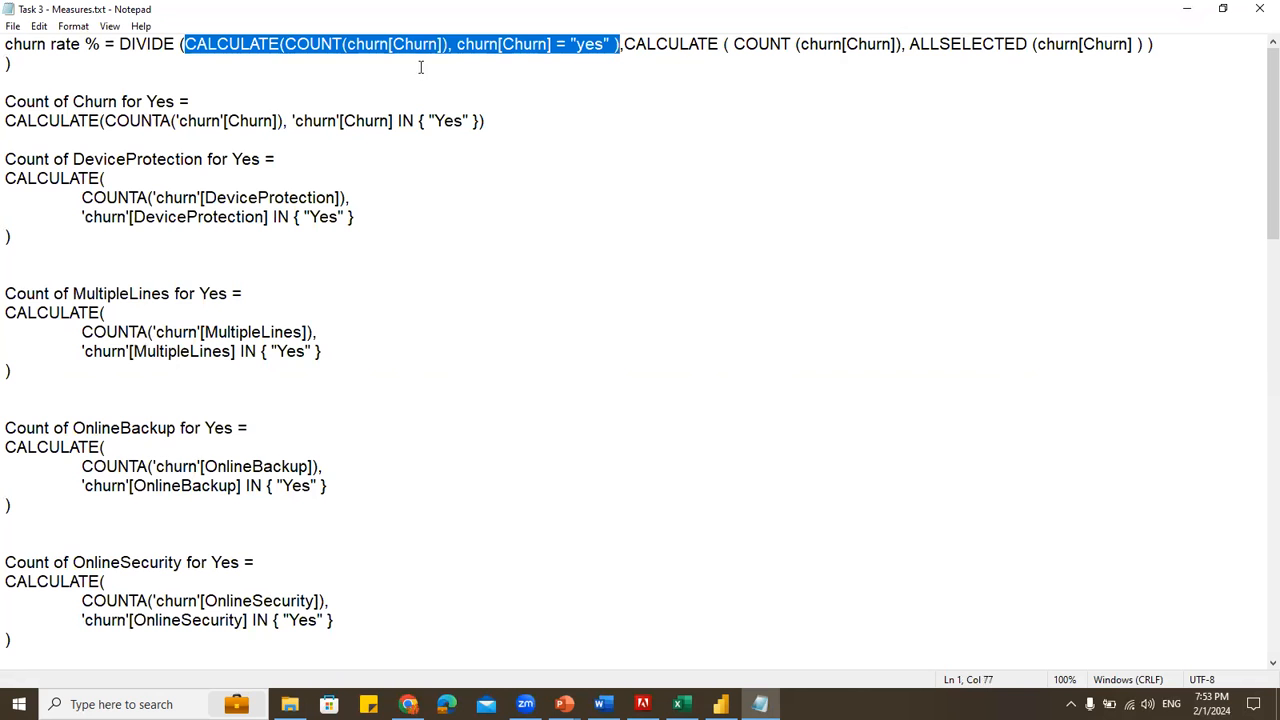
Switch to the Churn-Dataset workbook in Excel and filter the Churn column to show only Yes
left_click(681, 704)
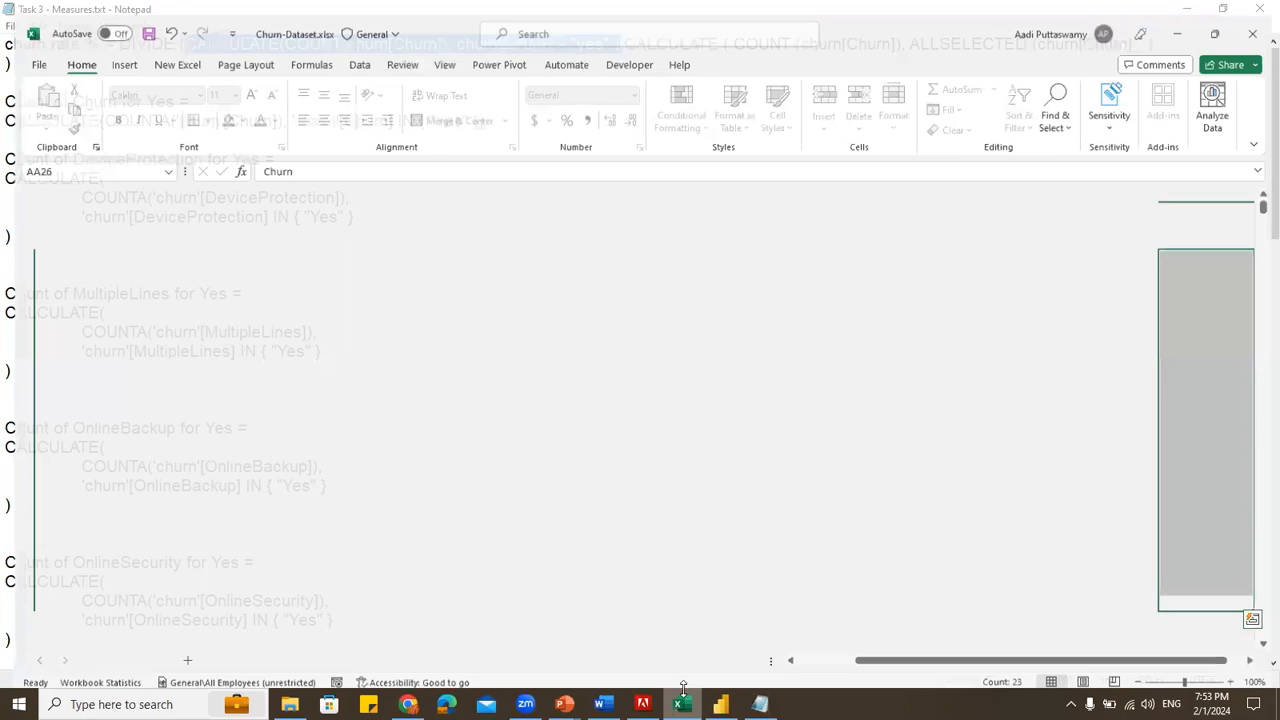
left_click(84, 206)
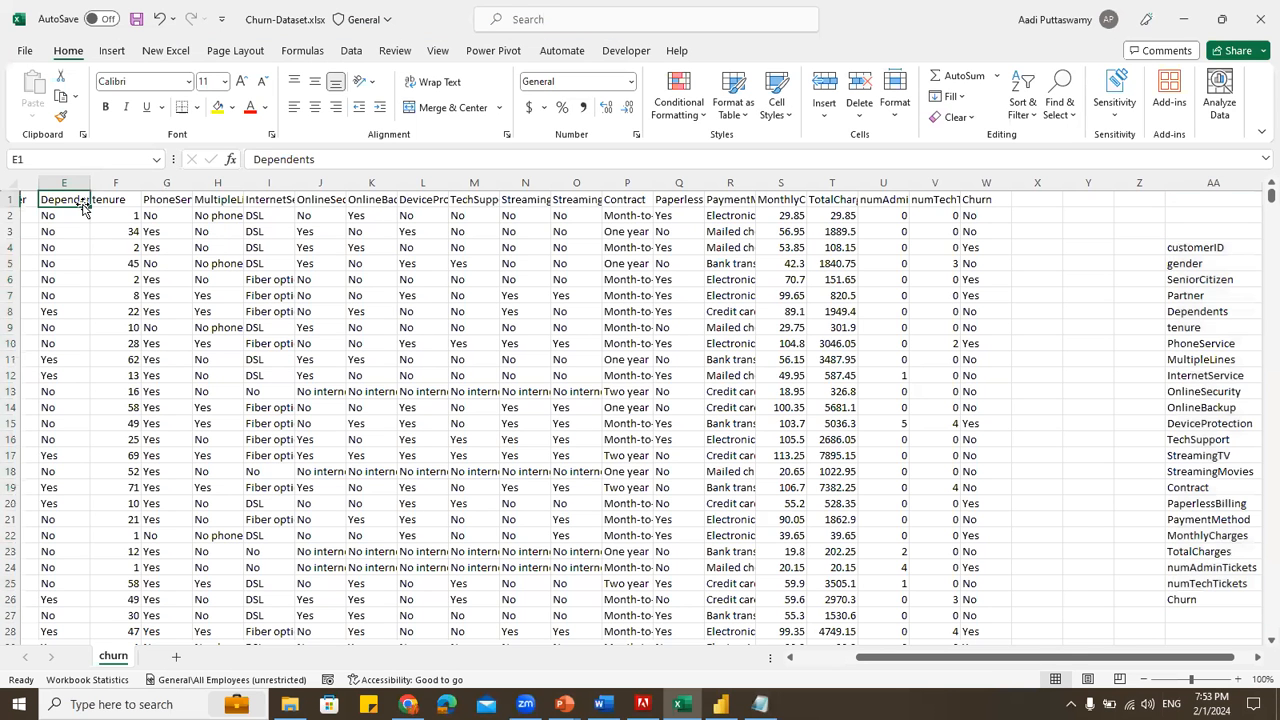
key("ctrl+Home")
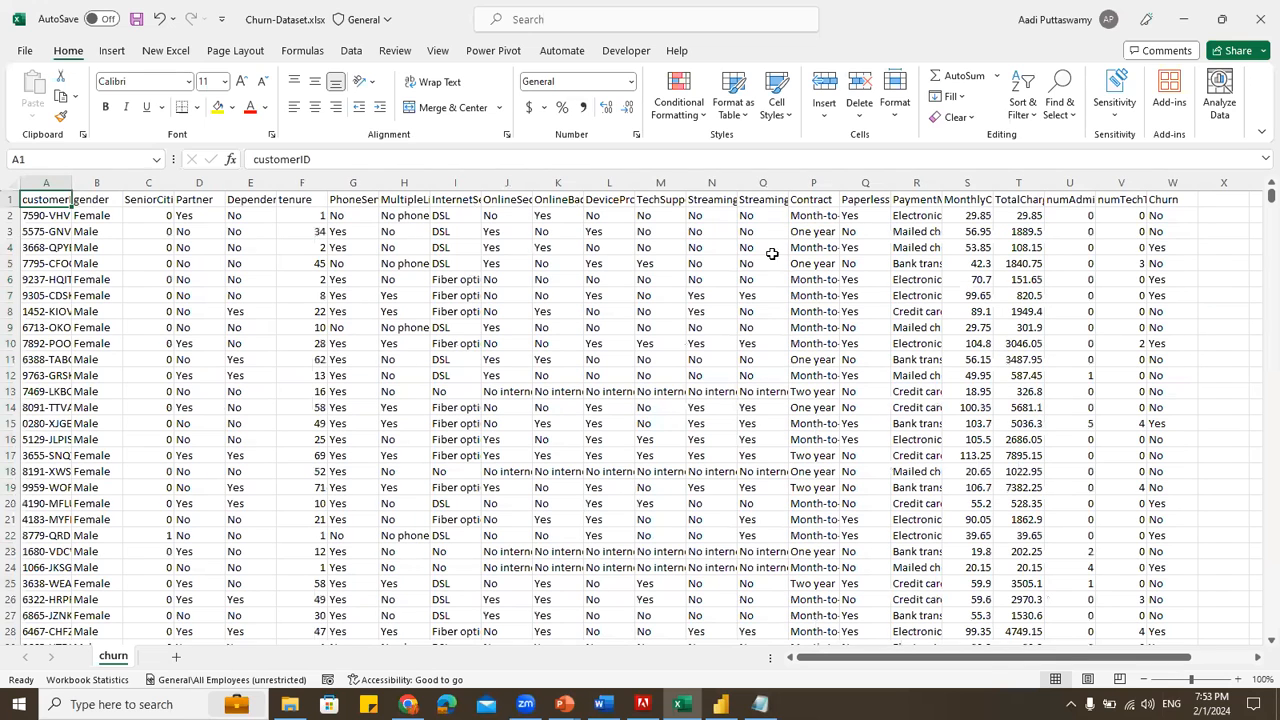
key("ctrl+Right")
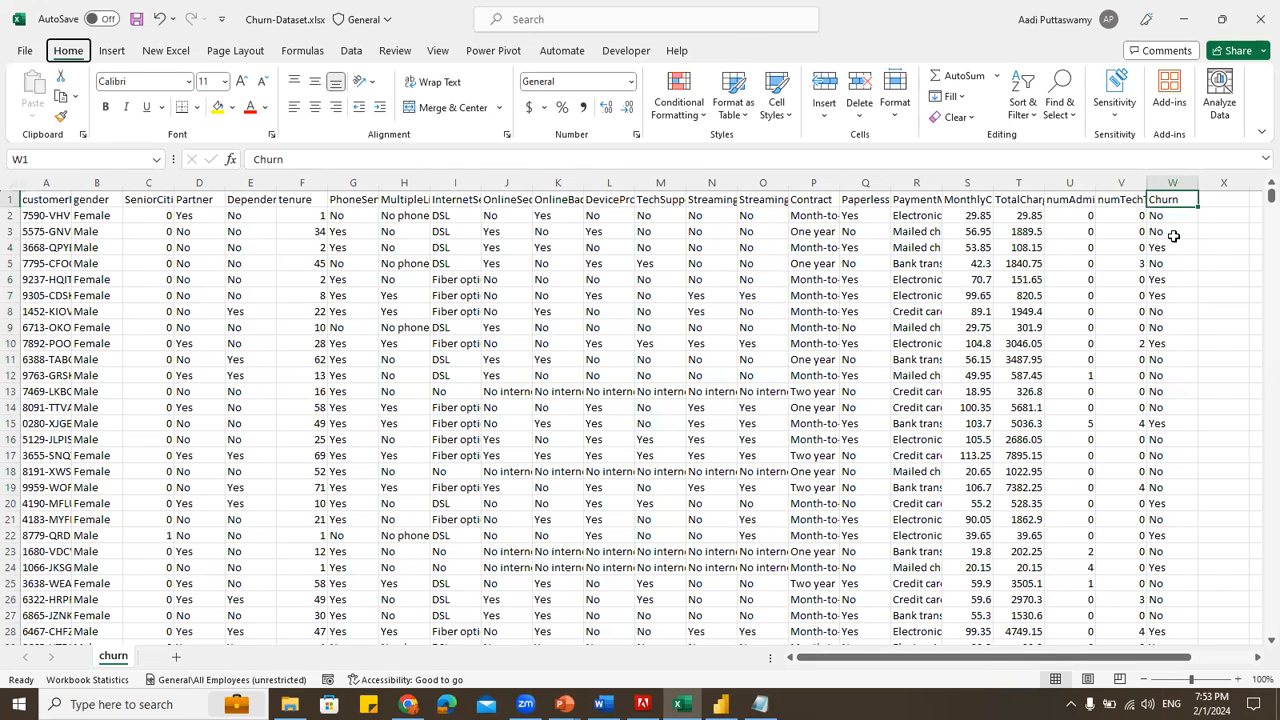
left_click(1170, 246)
key("ctrl+shift+l")
left_click(1190, 199)
left_click(1058, 408)
left_click(1044, 437)
left_click(1127, 554)
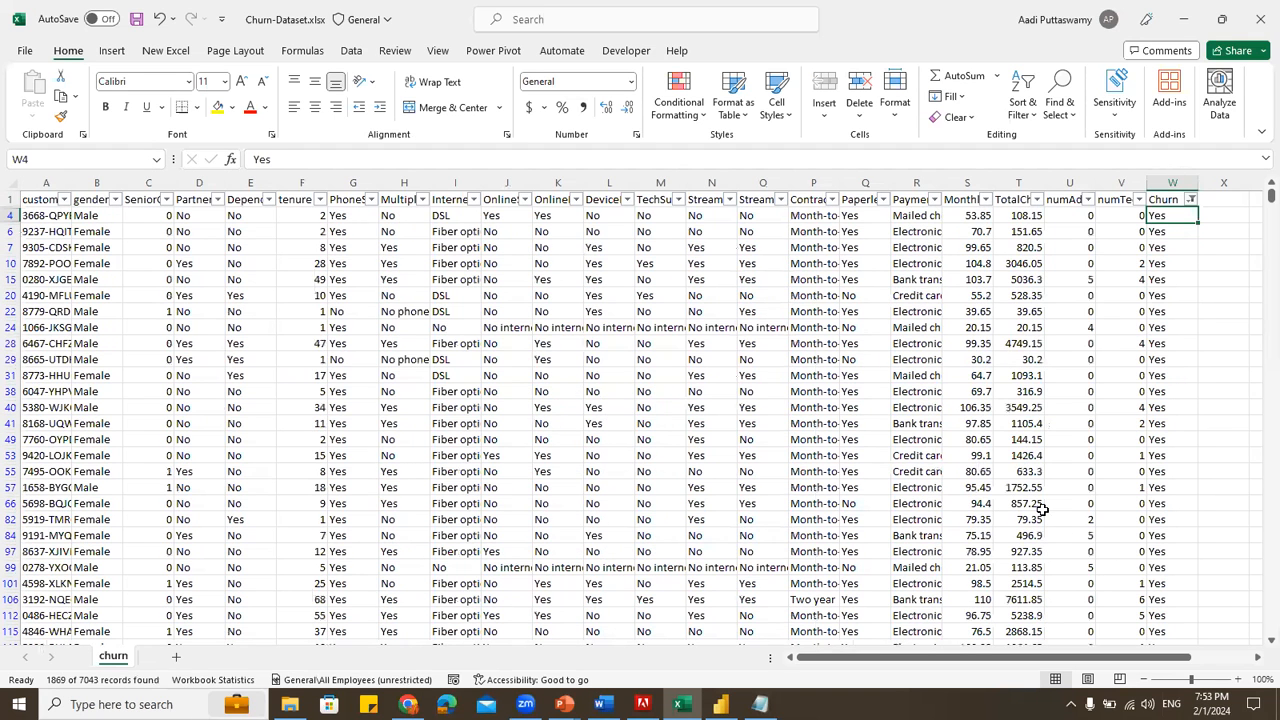
left_click(910, 405)
Return to the measures file in Notepad and highlight the second CALCULATE expression of churn rate % and its ALLSELECTED function
key("alt+Tab")
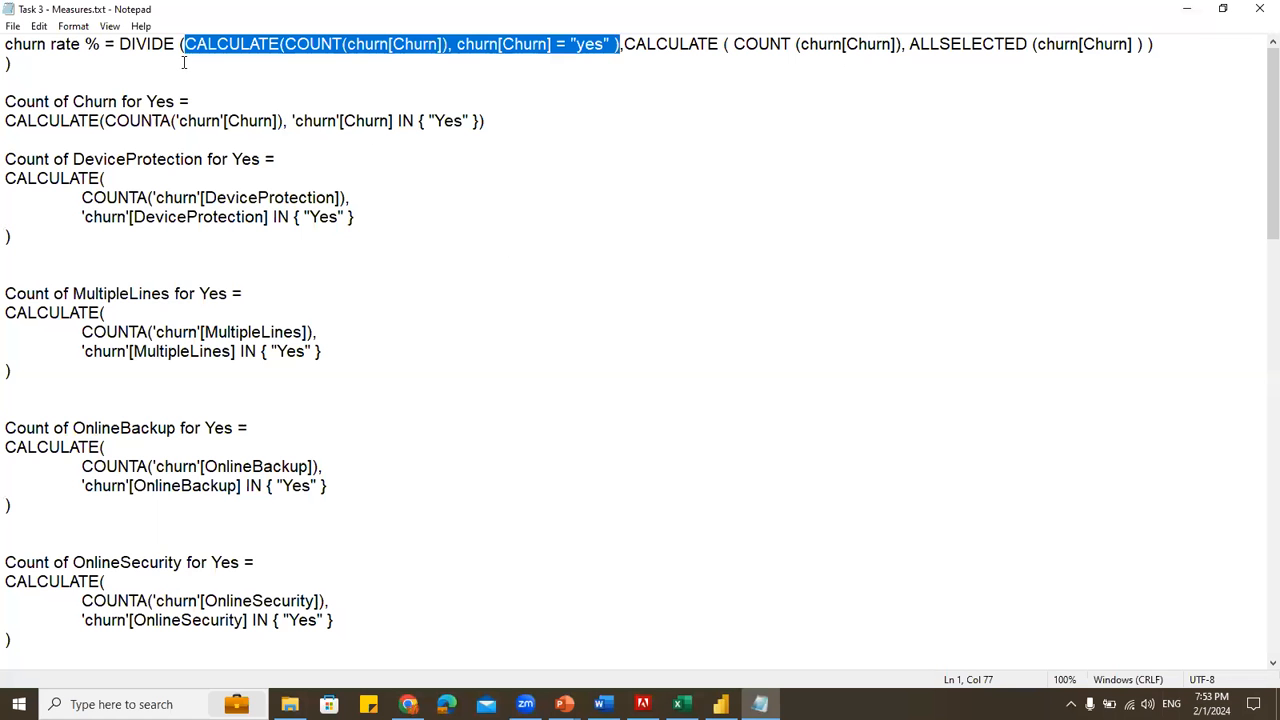
left_click_drag(119, 42, 1128, 44)
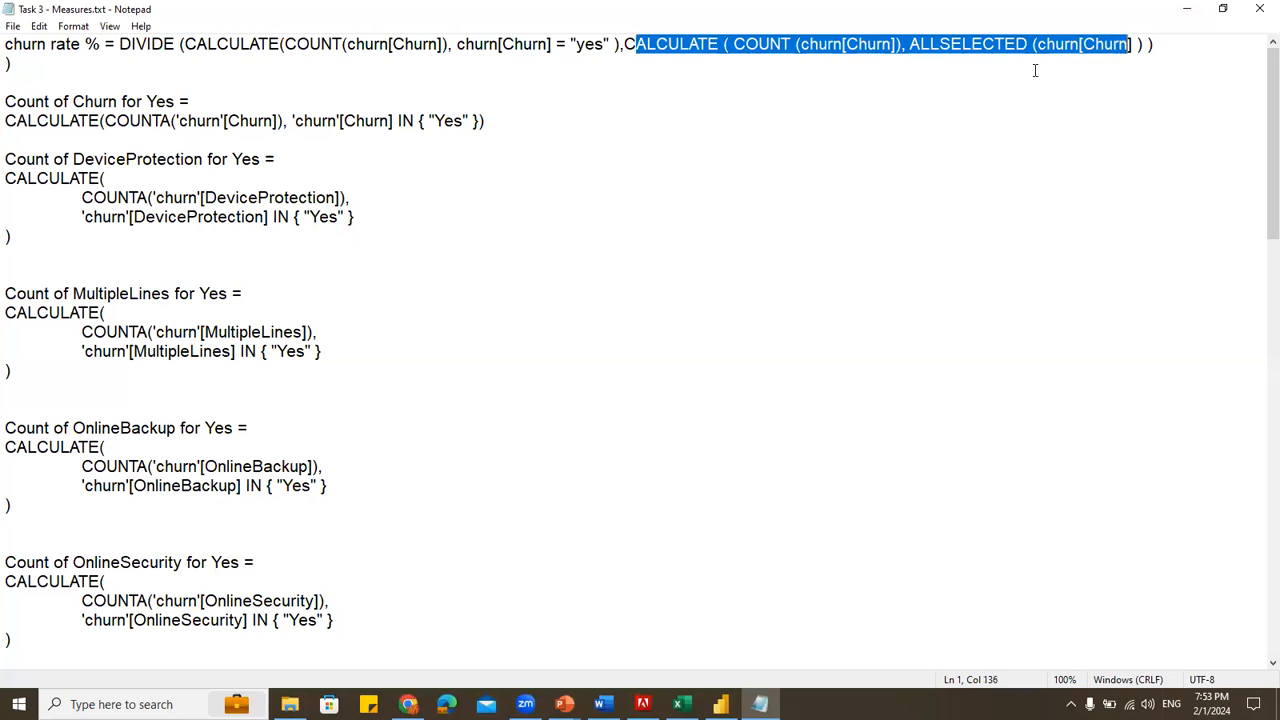
left_click(925, 61)
left_click_drag(912, 44, 1029, 44)
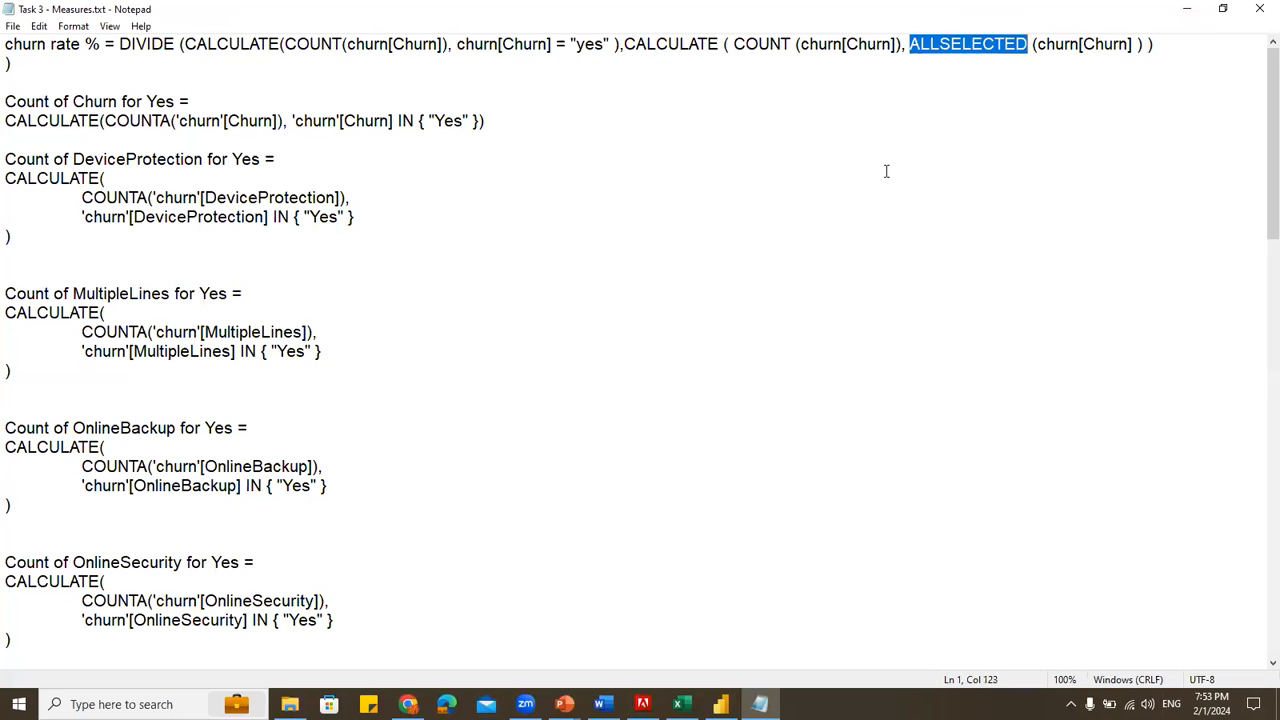
Switch to the Churn-Dataset workbook and remove the filters from the data
key("alt+Tab")
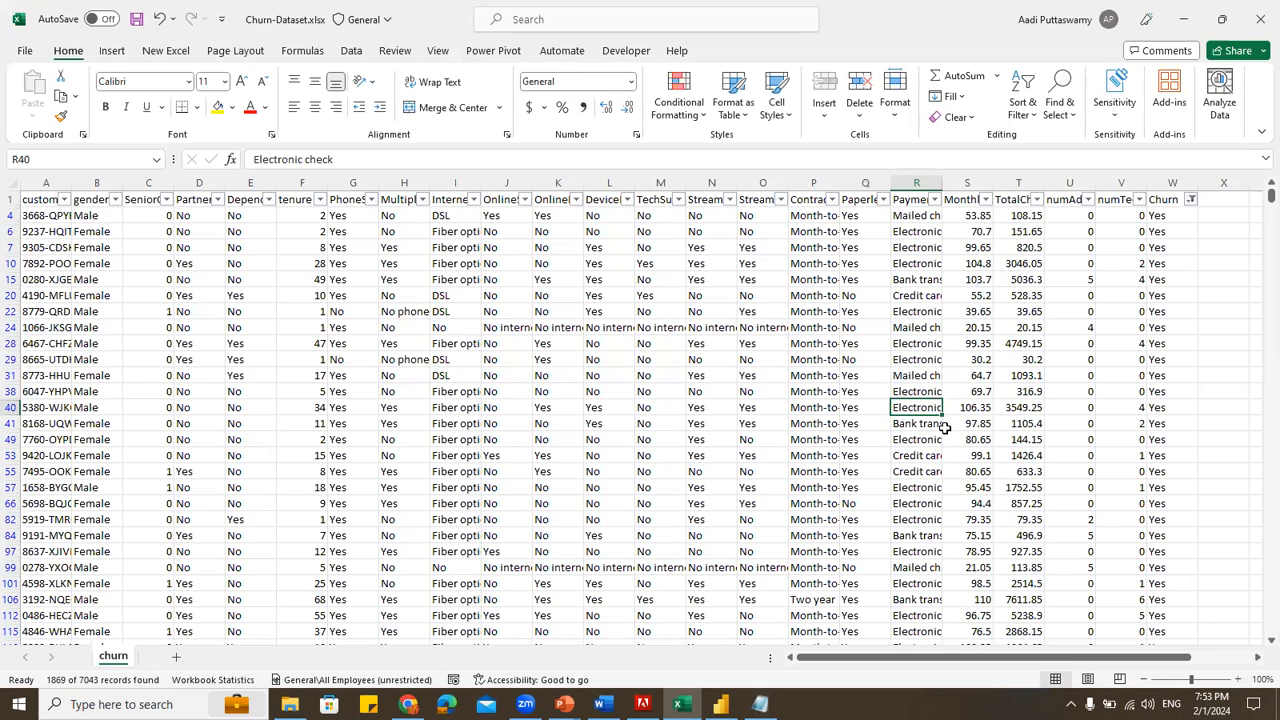
key("ctrl+shift+l")
left_click(930, 247)
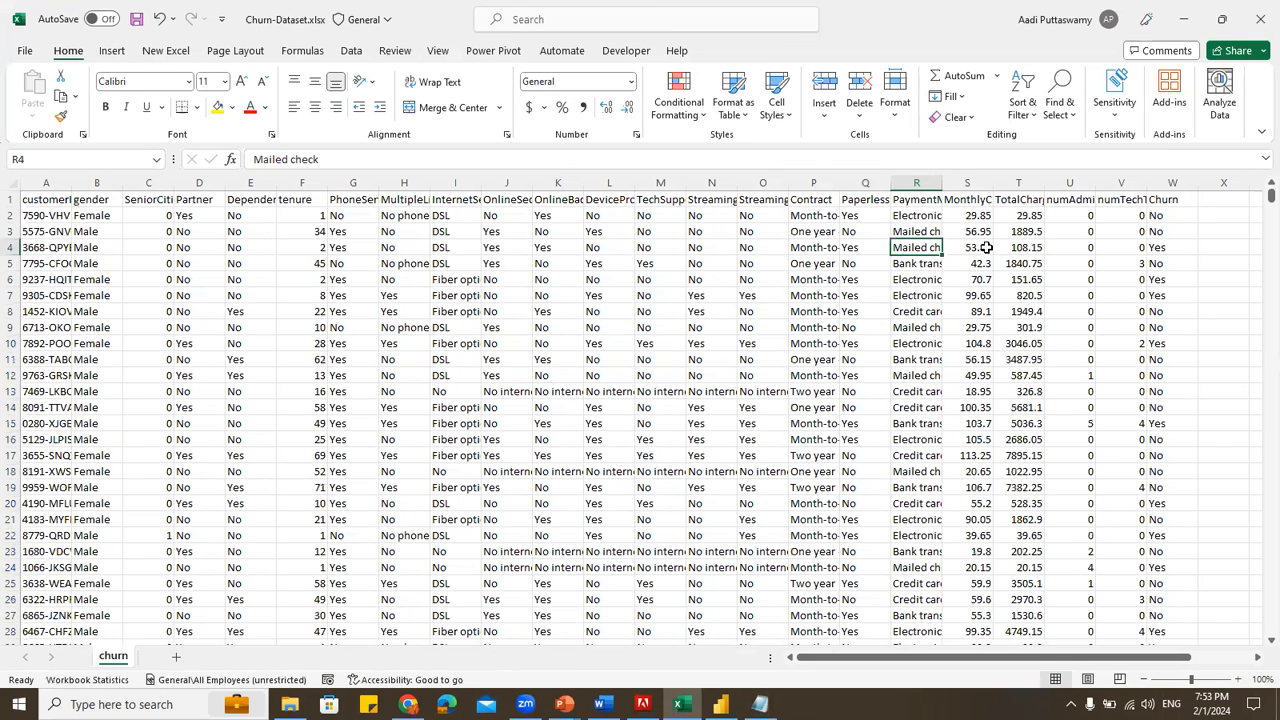
Return to the measures file in Notepad and highlight the CALCULATE numerator inside the churn rate % formula
key("alt+Tab")
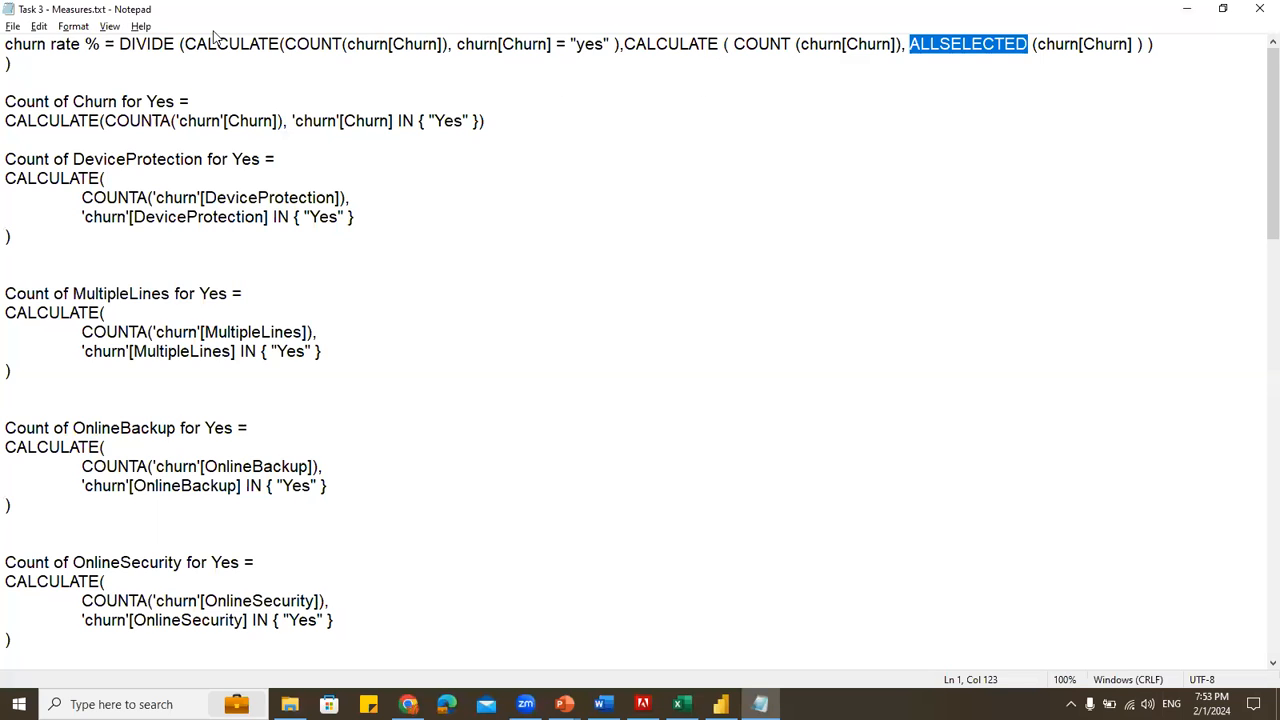
left_click_drag(186, 44, 620, 46)
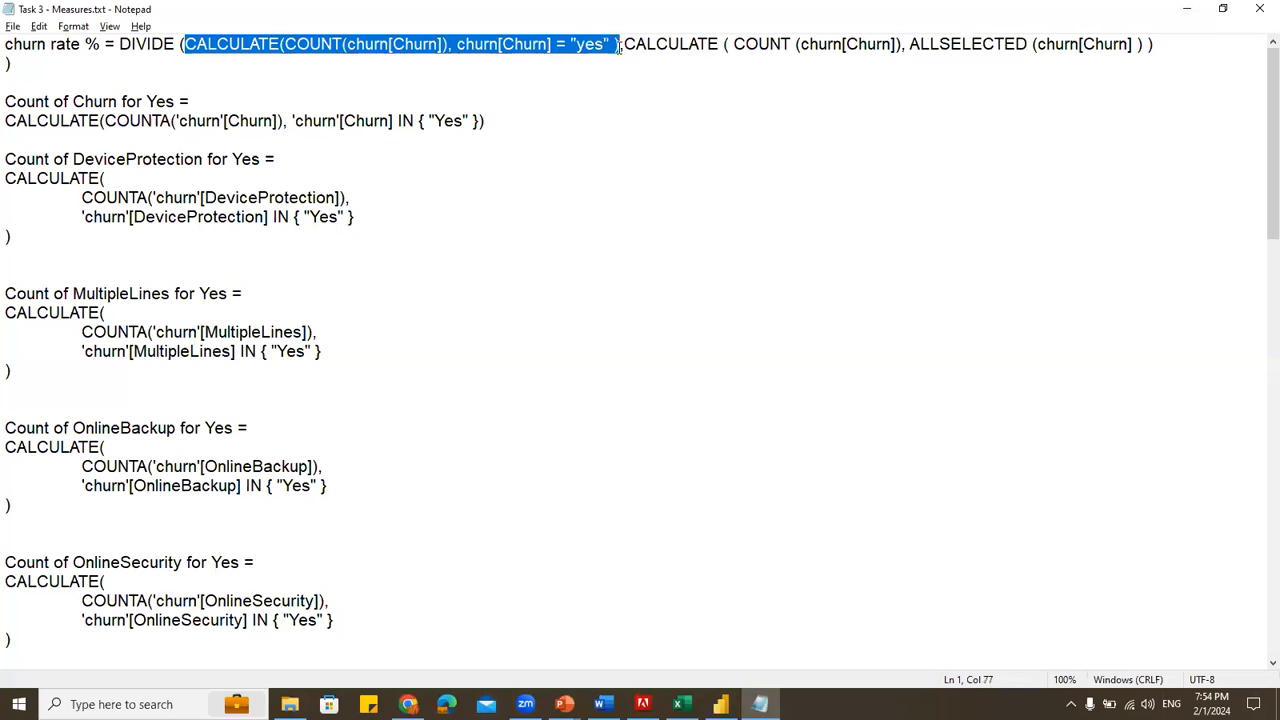
left_click(87, 45)
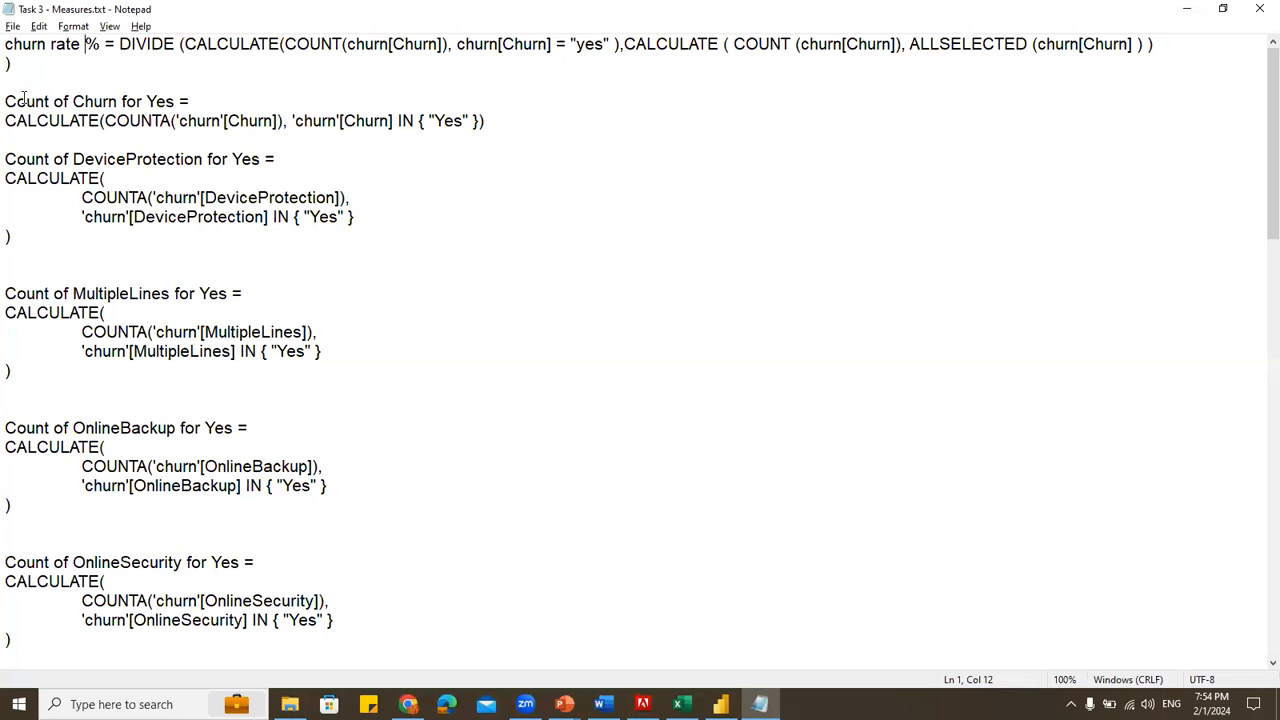
Compare the Count of Churn for Yes formula with the first CALCULATE expression of churn rate % by highlighting both
left_click_drag(5, 101, 181, 99)
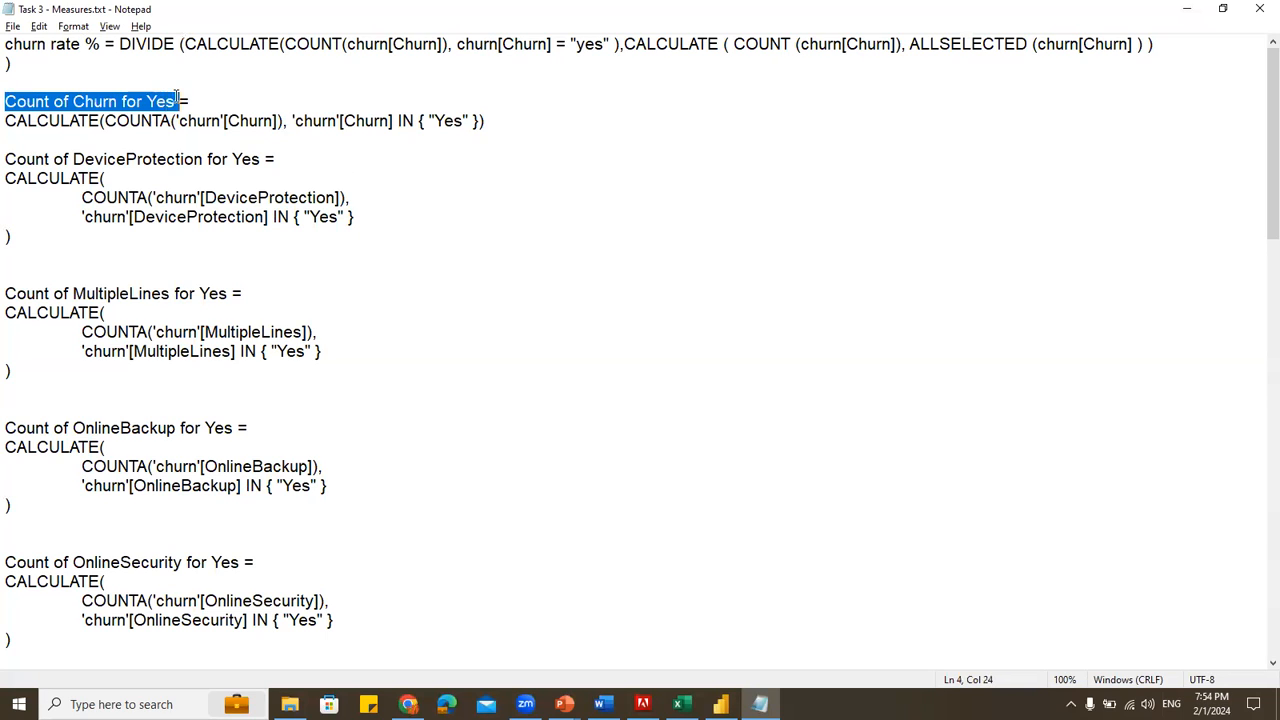
left_click(176, 121)
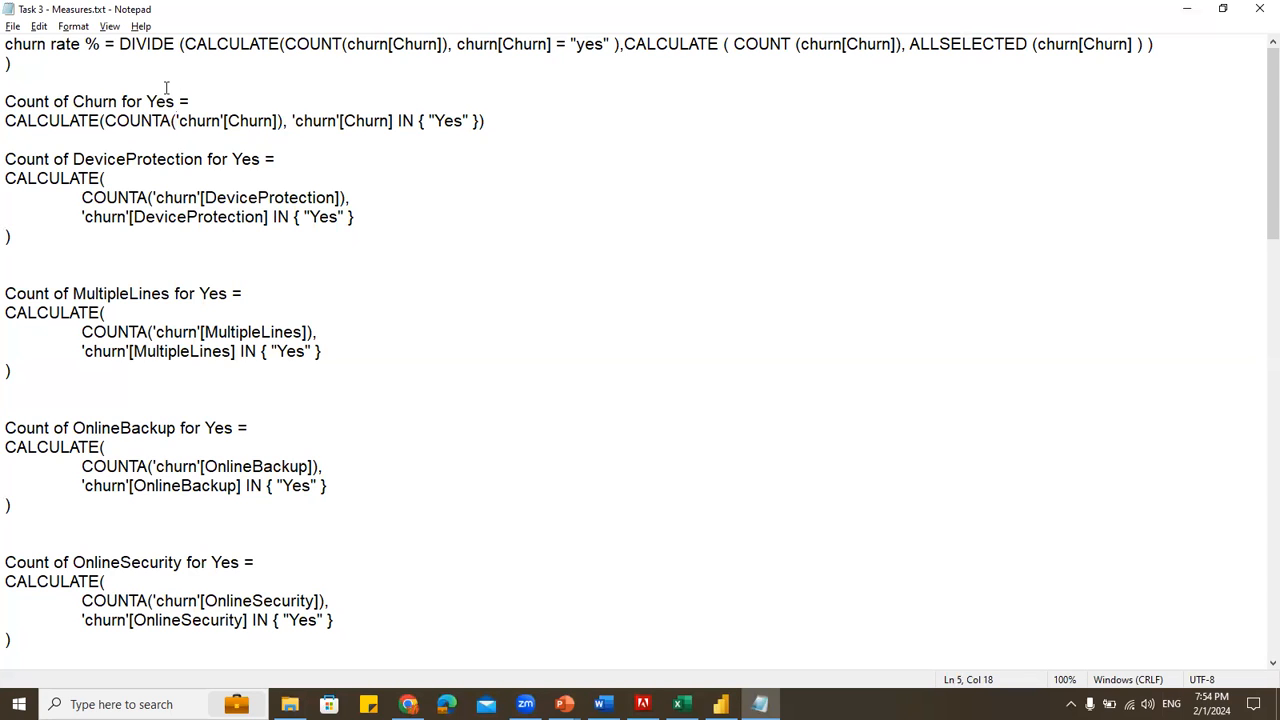
left_click_drag(185, 44, 619, 42)
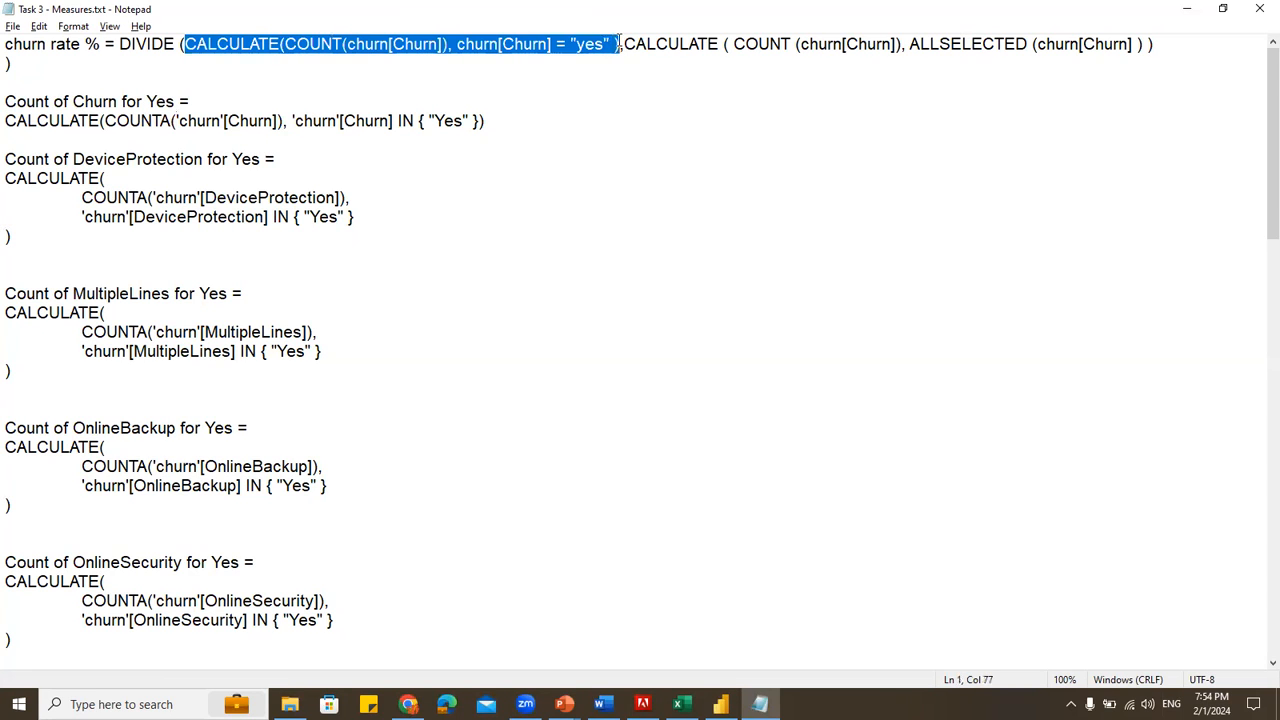
left_click_drag(6, 120, 646, 117)
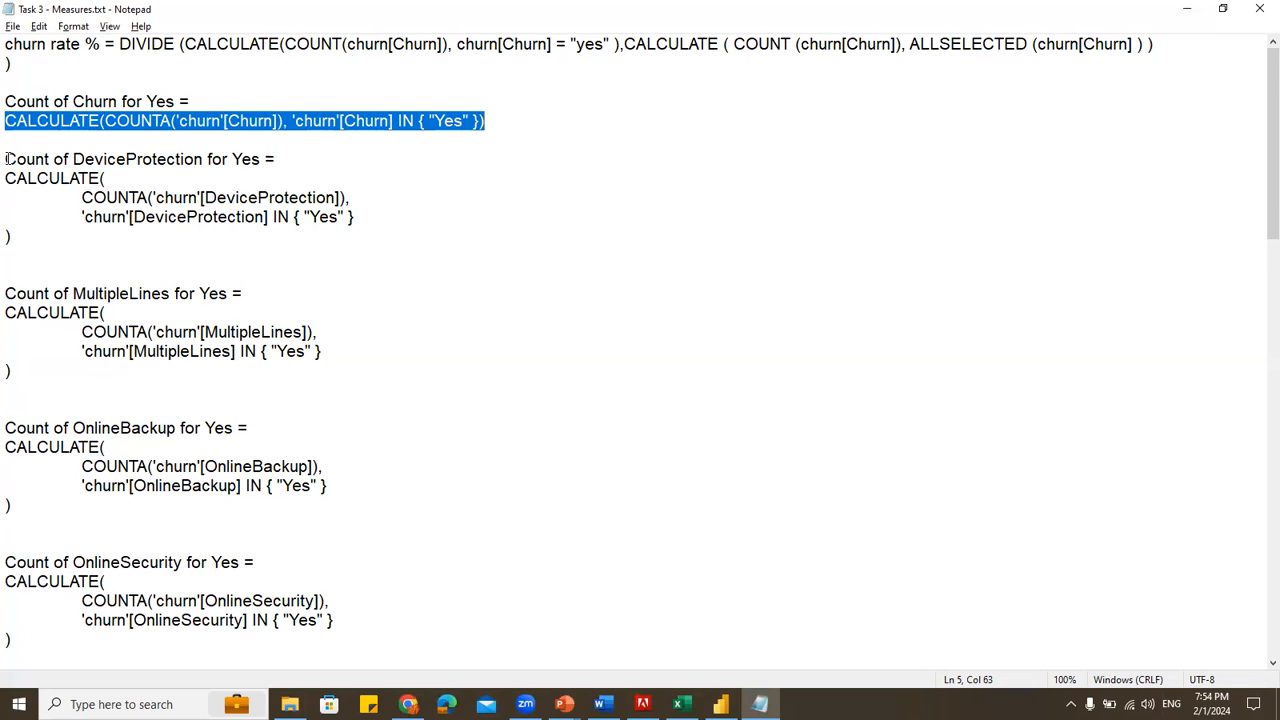
left_click(233, 161)
Switch to the Churn-Dataset workbook and examine the list of field names in column AA, including DeviceProtection
key("alt+Tab")
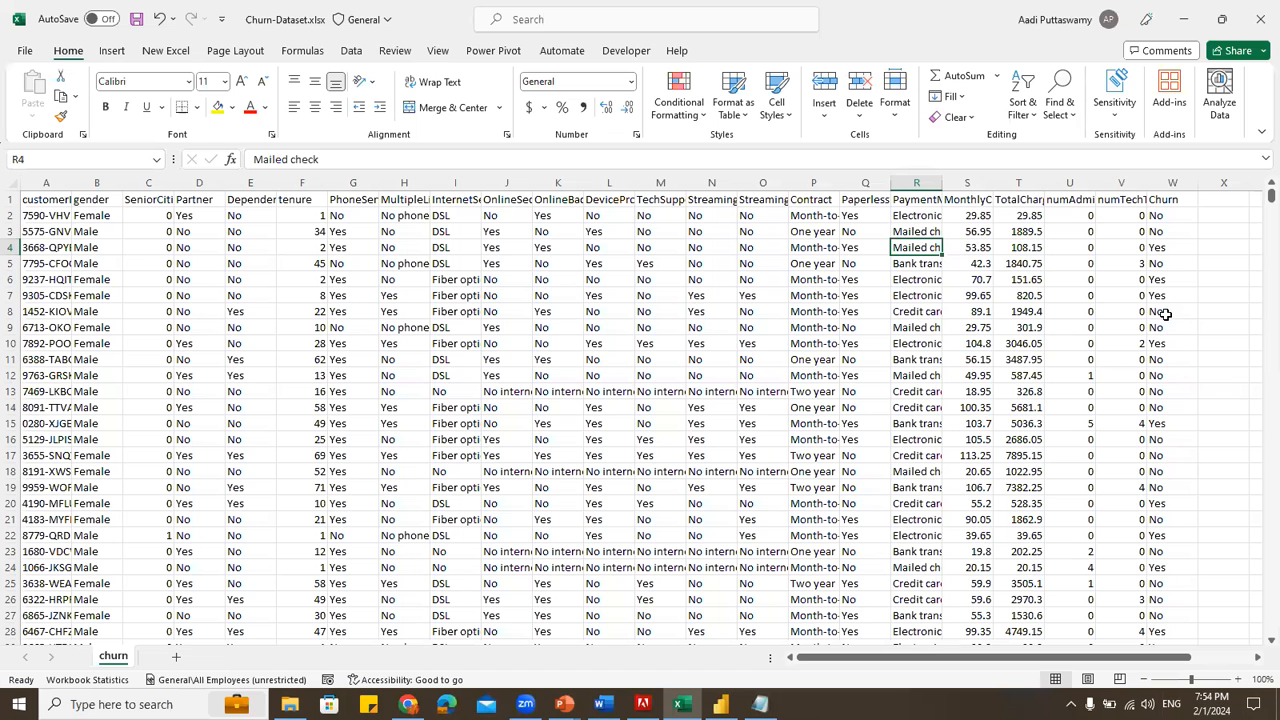
left_click(1165, 313)
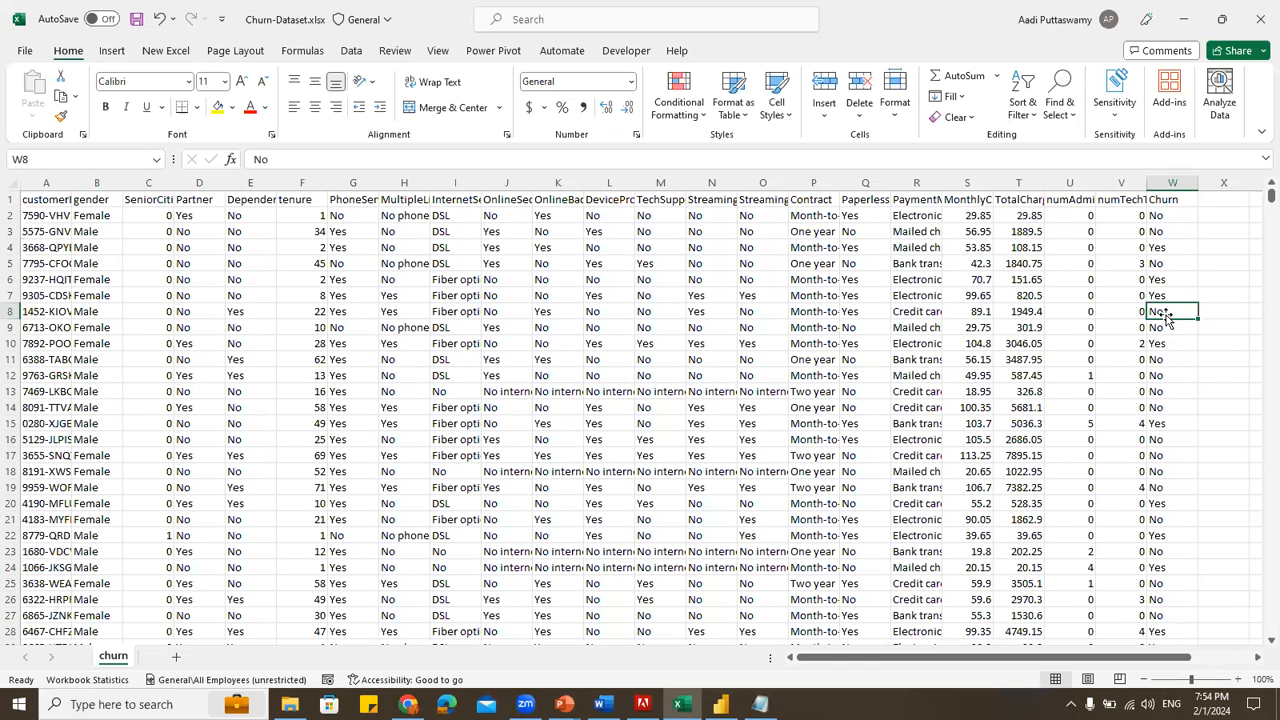
key("Right")
key("Right")
key("Right")
key("Right")
key("Right")
key("Right")
key("Right")
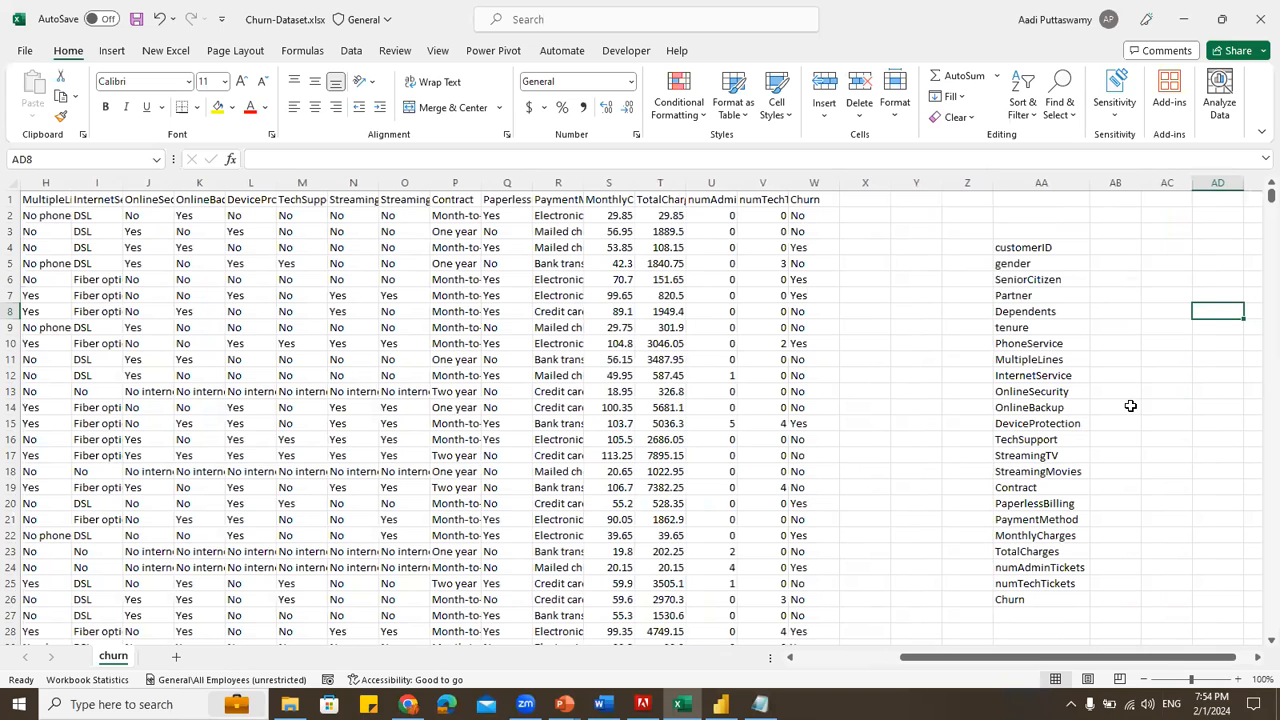
scroll(1130, 405, "down", 1)
left_click_drag(1012, 538, 1030, 202)
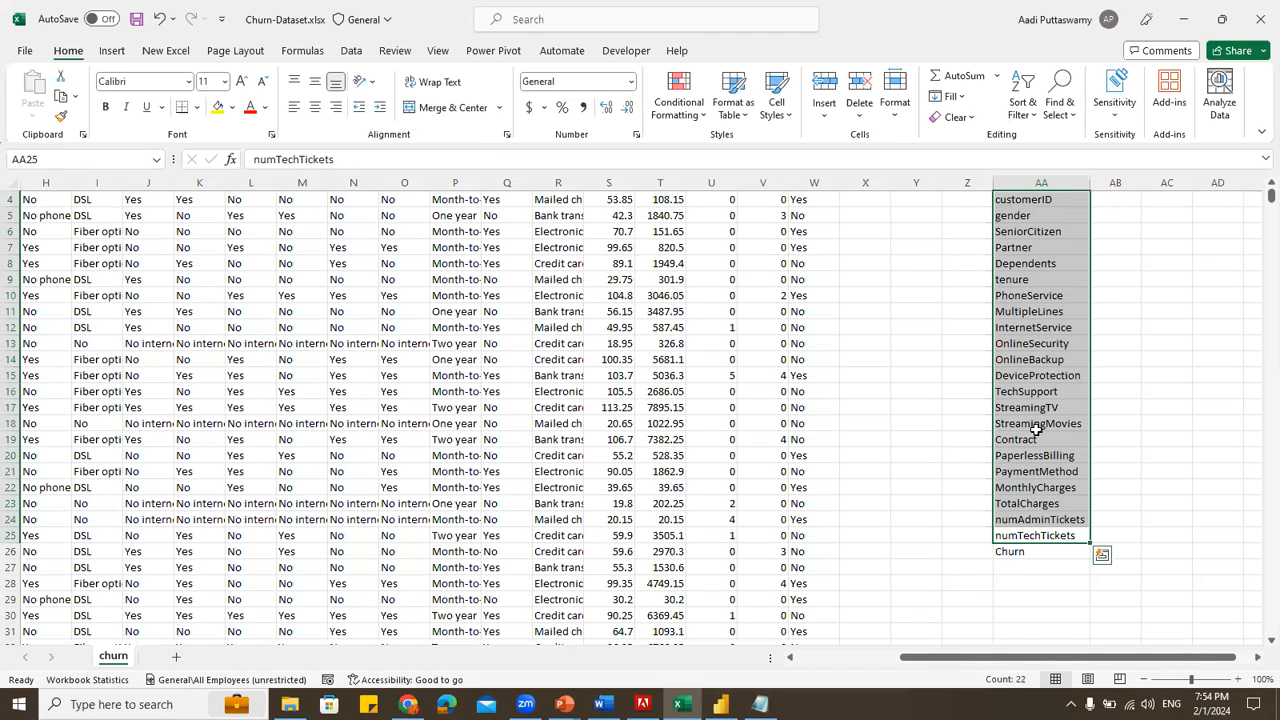
left_click(1036, 376)
scroll(1022, 482, "up", 1)
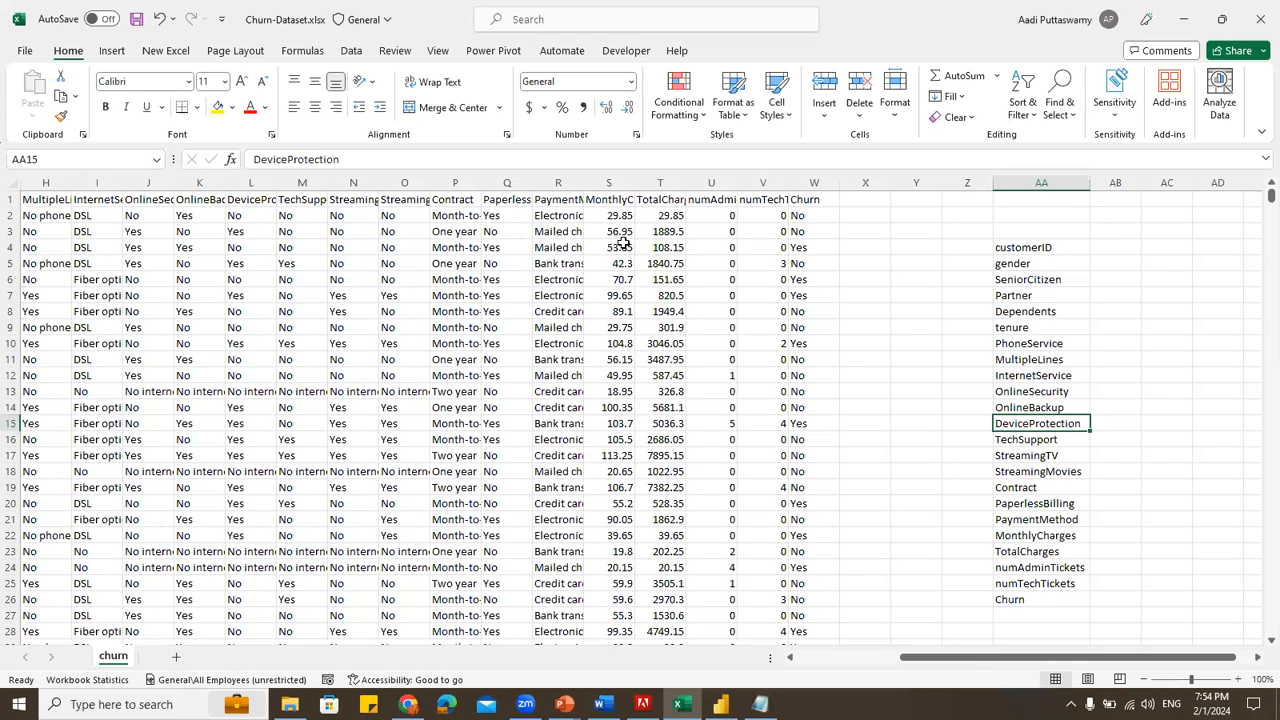
Turn on filtering for the churn data and filter the DeviceProtection column to show only Yes
left_click(264, 201)
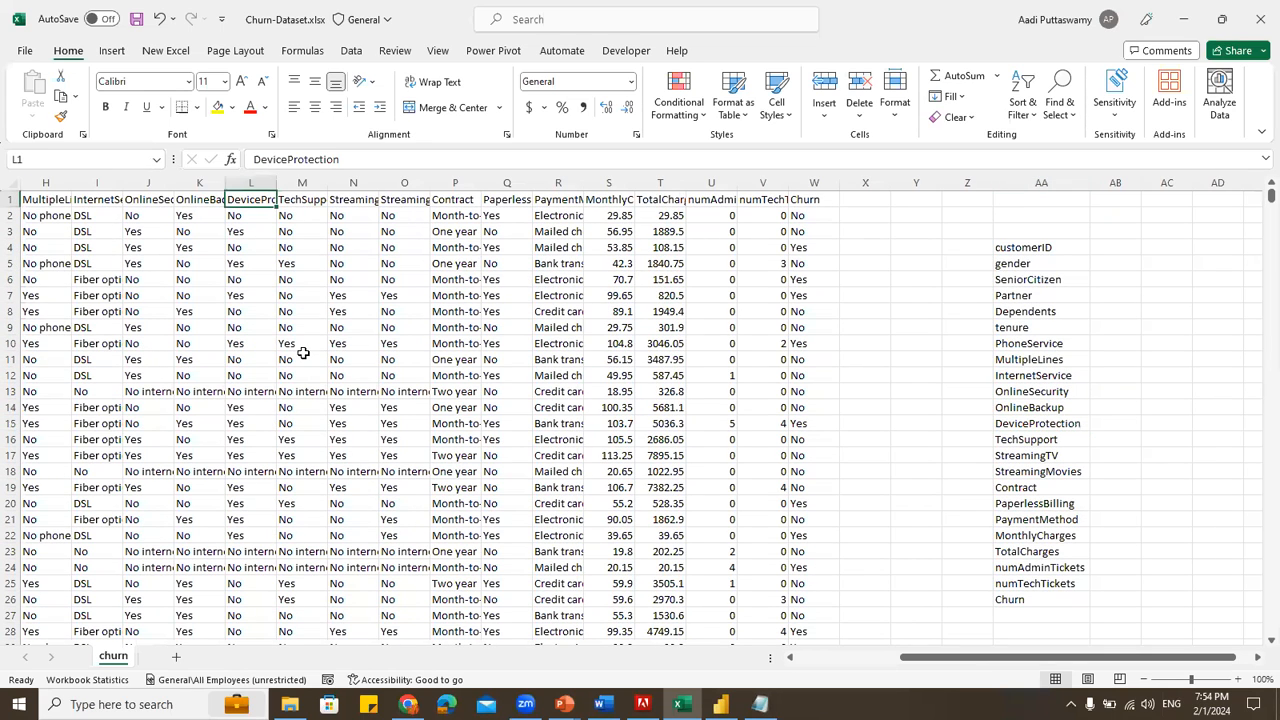
key("ctrl+shift+l")
left_click(281, 290)
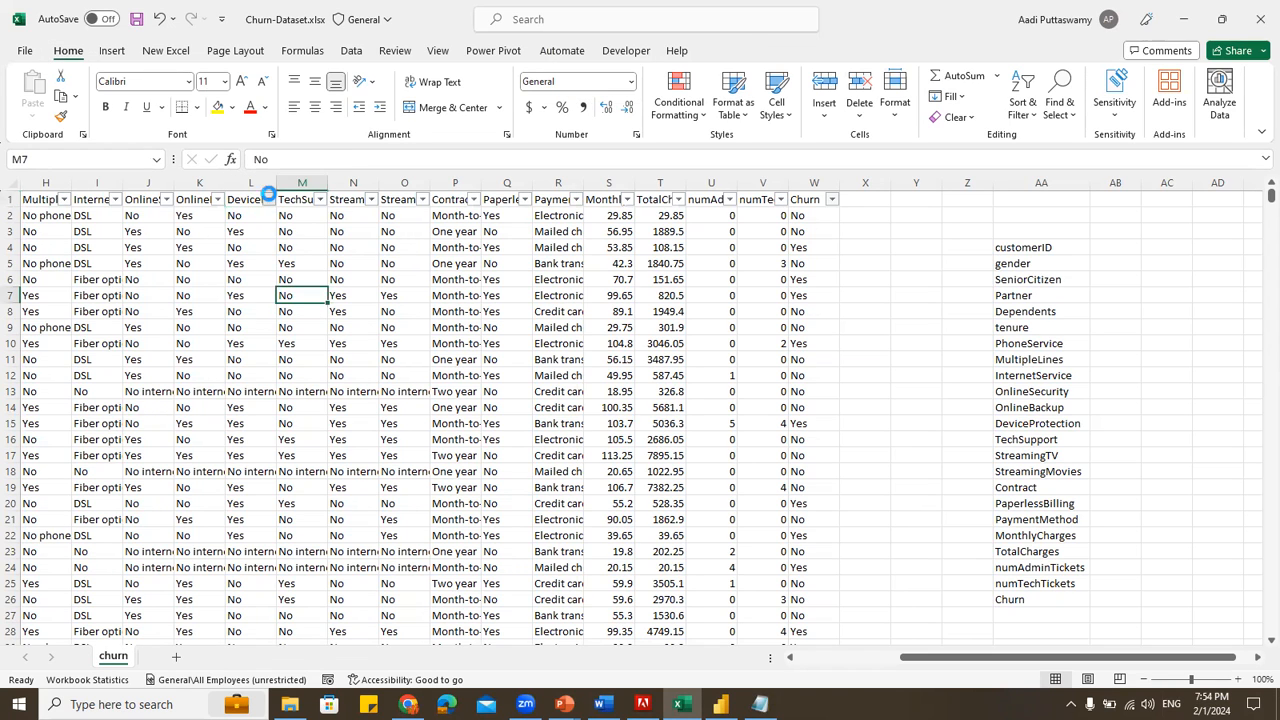
left_click(269, 199)
left_click(149, 410)
left_click(131, 453)
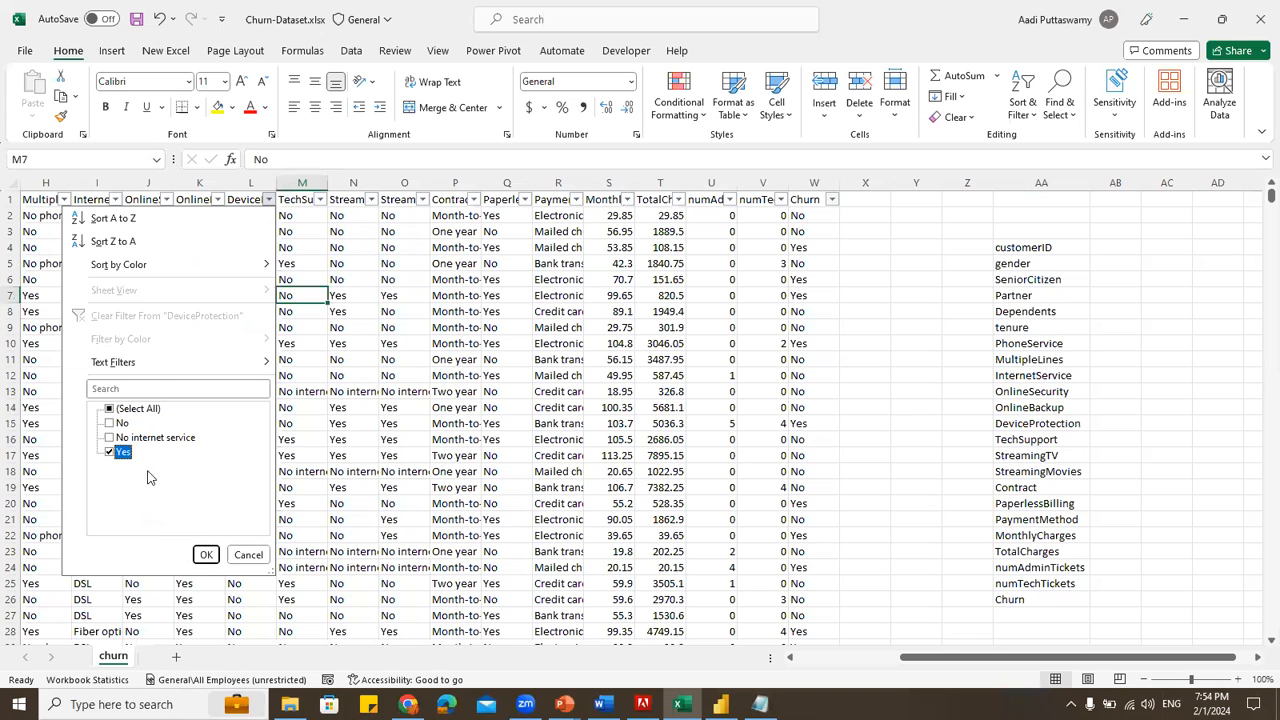
left_click(205, 554)
Return to the measures file in Notepad and examine the COUNTA expression and Yes condition of Count of DeviceProtection for Yes
key("alt+Tab")
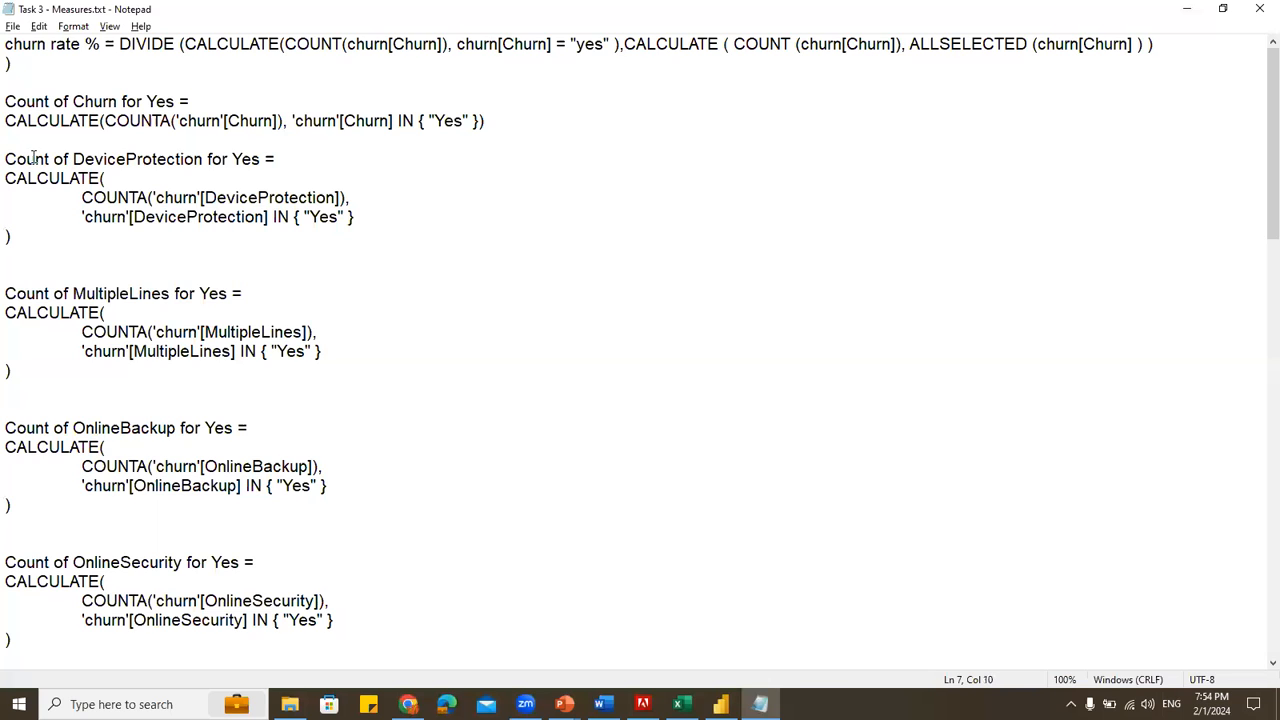
left_click_drag(77, 159, 198, 197)
left_click(108, 213)
left_click(140, 197)
left_click(346, 197)
left_click_drag(82, 217, 356, 217)
left_click(370, 252)
Compare the Count of Churn for Yes formula with the DeviceProtection formula by highlighting the column references that differ
left_click_drag(6, 120, 555, 120)
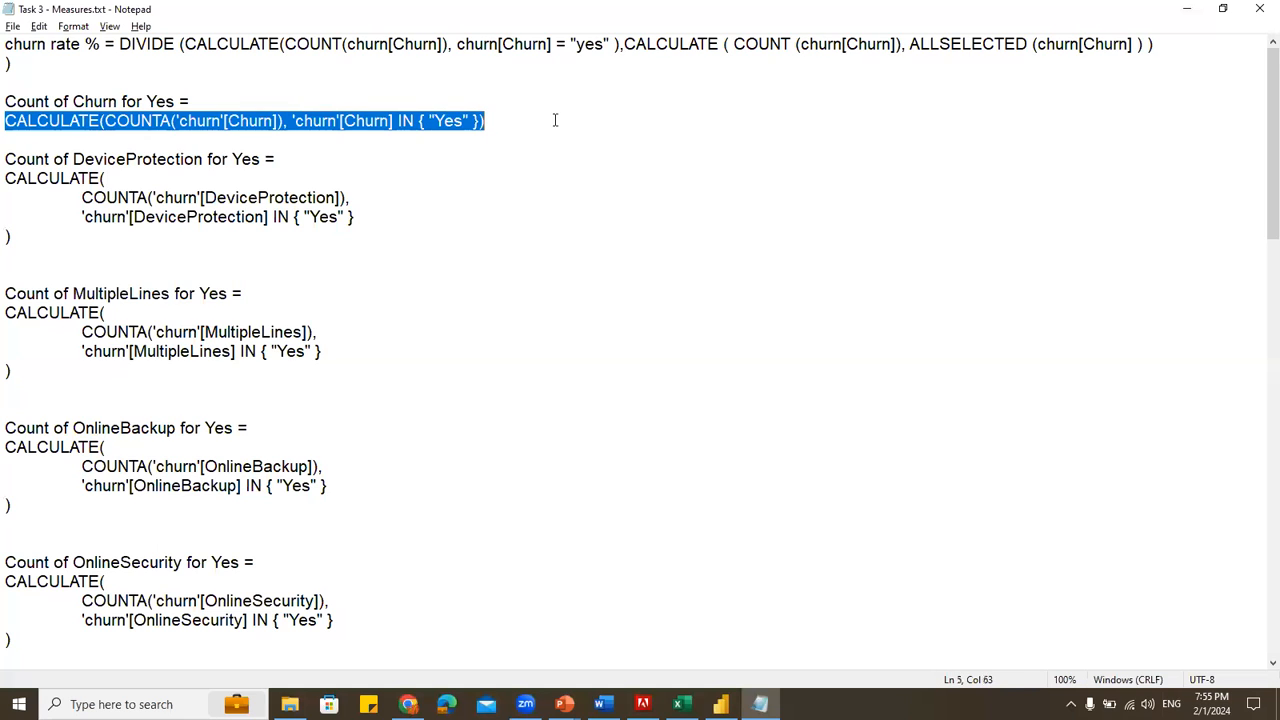
left_click(400, 216)
left_click_drag(343, 120, 390, 120)
left_click_drag(141, 216, 236, 216)
Switch to the Churn-Dataset workbook, turn off filtering and locate MultipleLines in the field name list in column AA
left_click(73, 293)
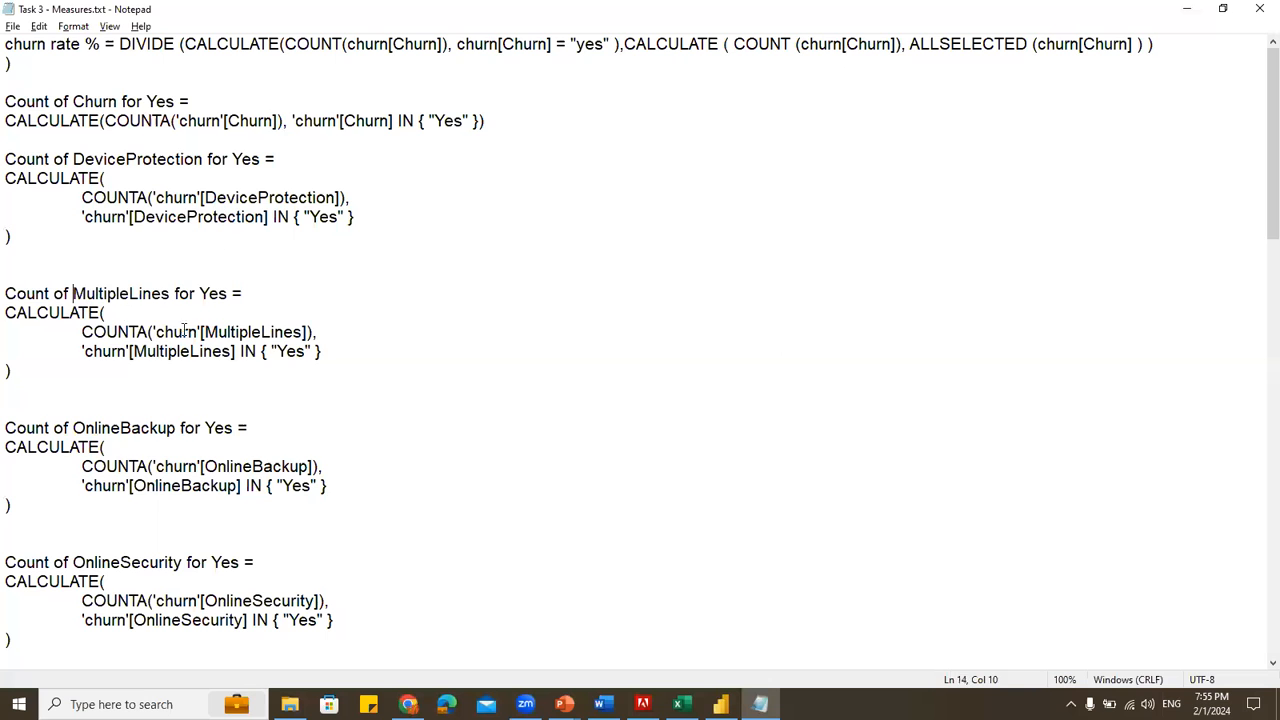
key("alt+Tab")
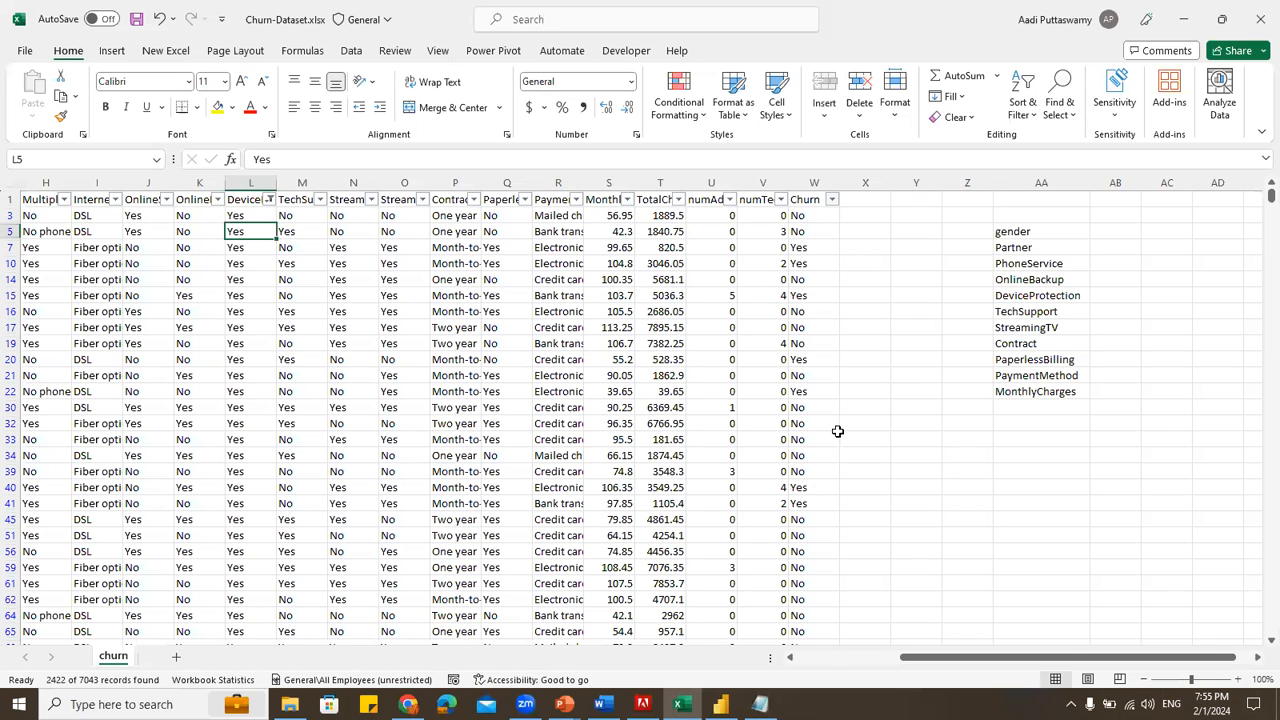
key("ctrl+shift+l")
left_click(1037, 367)
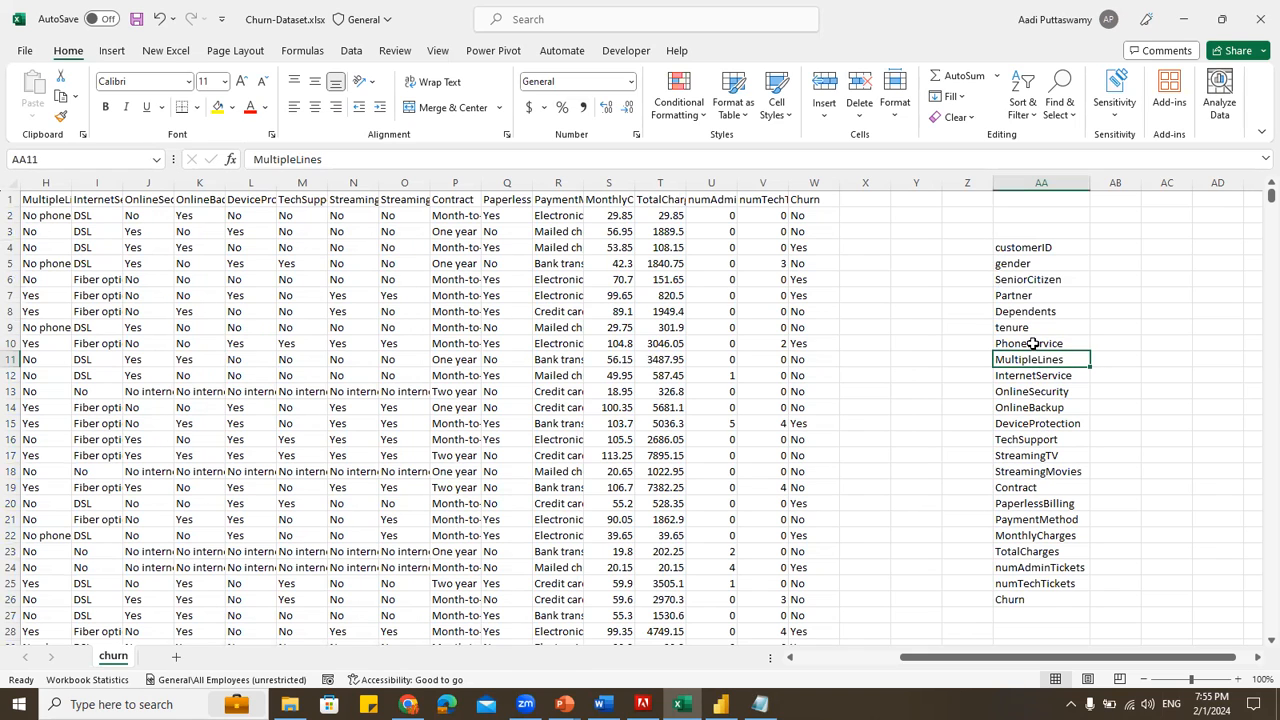
Examine the values and headers of the service columns in the churn sheet, through to PaperlessBilling
left_click_drag(143, 216, 150, 248)
left_click_drag(921, 657, 876, 657)
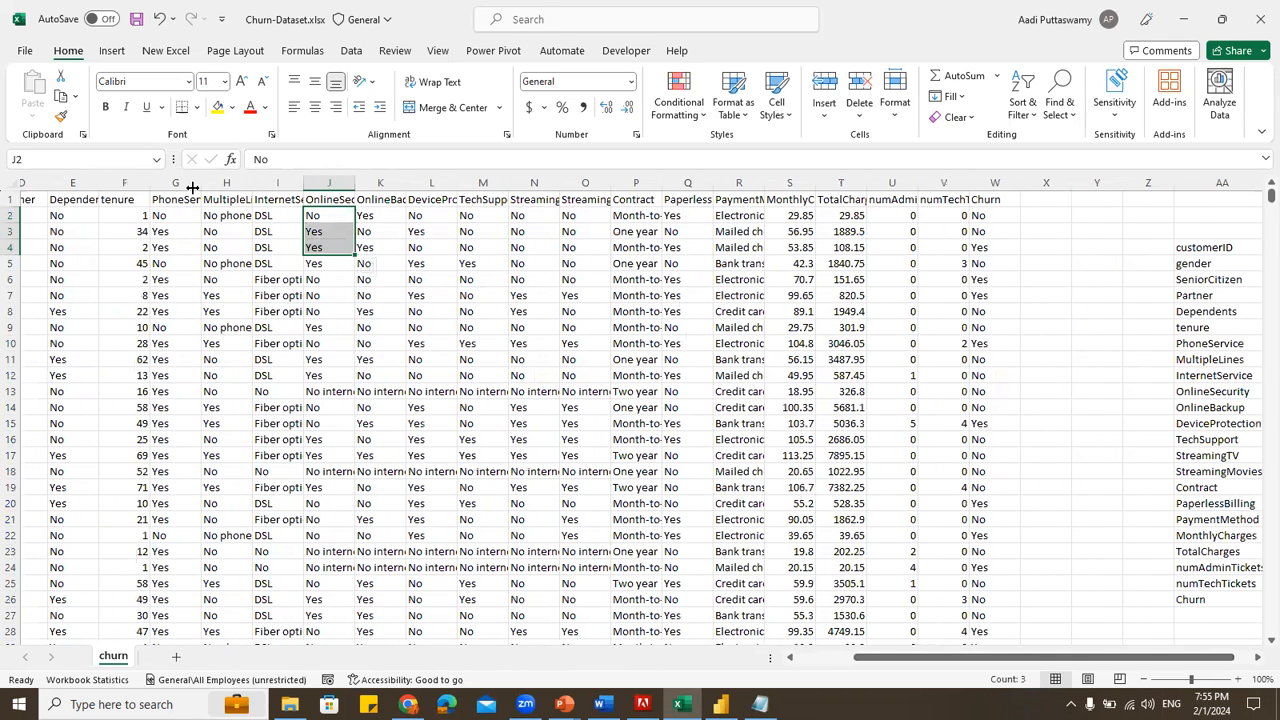
left_click_drag(183, 178, 605, 193)
left_click(684, 200)
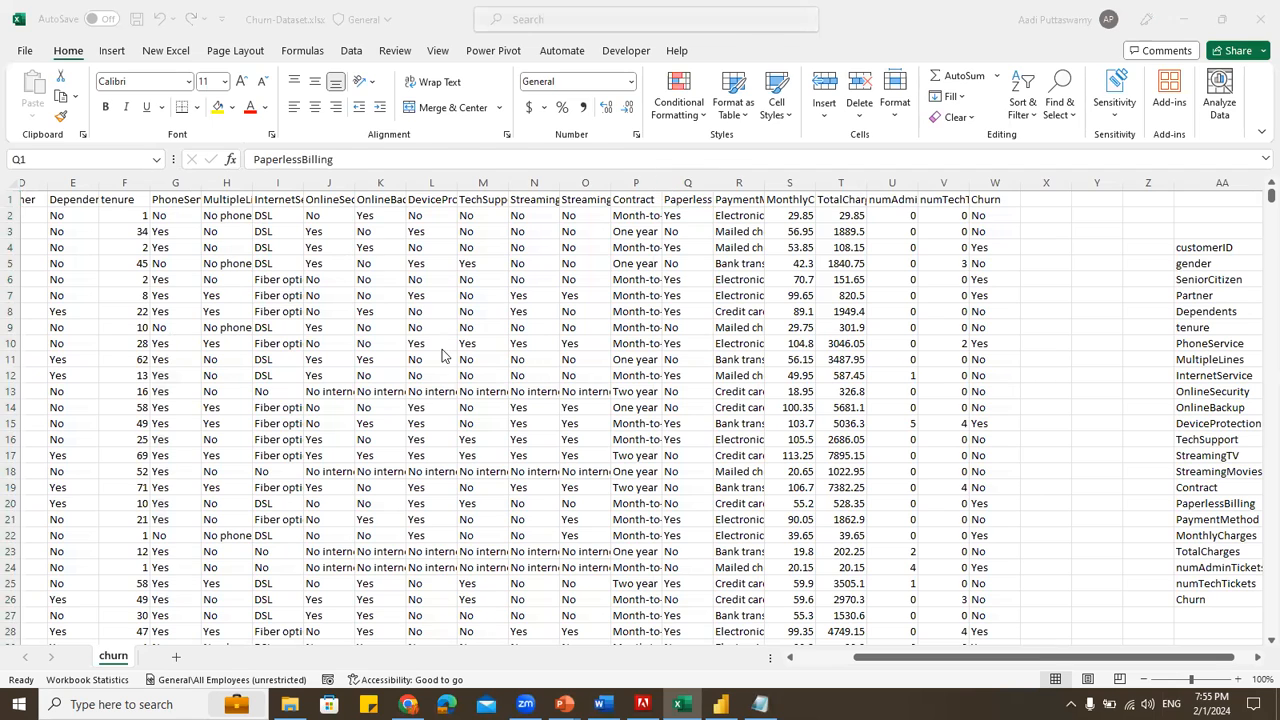
Return to the measures file in Notepad and review the count-for-Yes measures from MultipleLines through StreamingMovies
key("alt+Tab")
left_click(153, 332)
left_click_drag(6, 293, 317, 292)
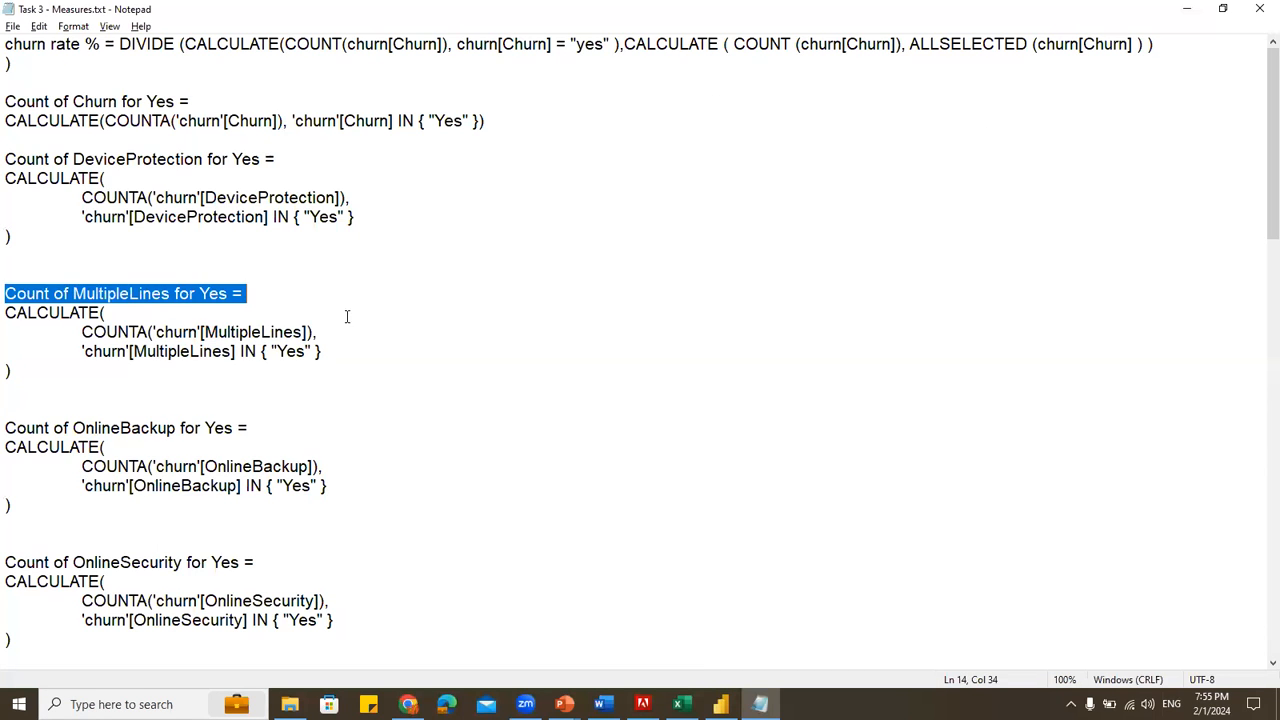
left_click_drag(86, 426, 272, 417)
scroll(352, 420, "down", 2)
left_click_drag(72, 449, 349, 457)
scroll(370, 462, "down", 2)
left_click(68, 450)
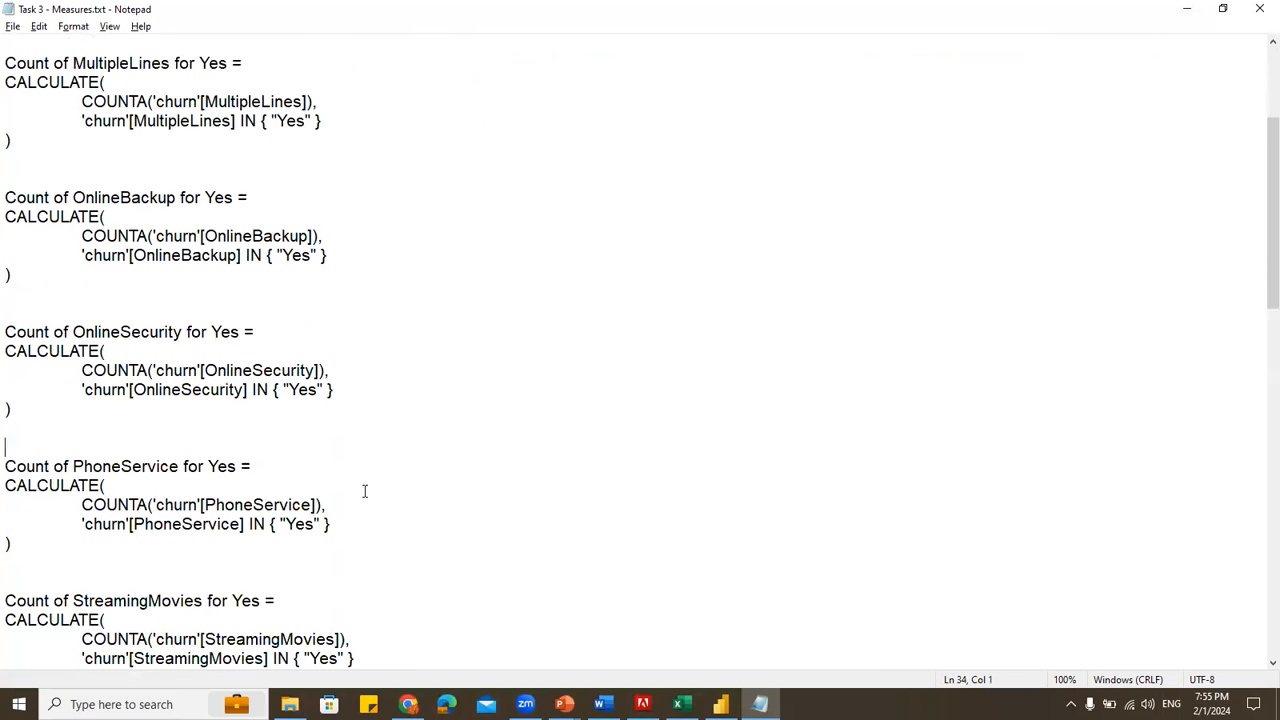
scroll(217, 513, "down", 3)
left_click_drag(80, 427, 279, 428)
scroll(352, 520, "down", 2)
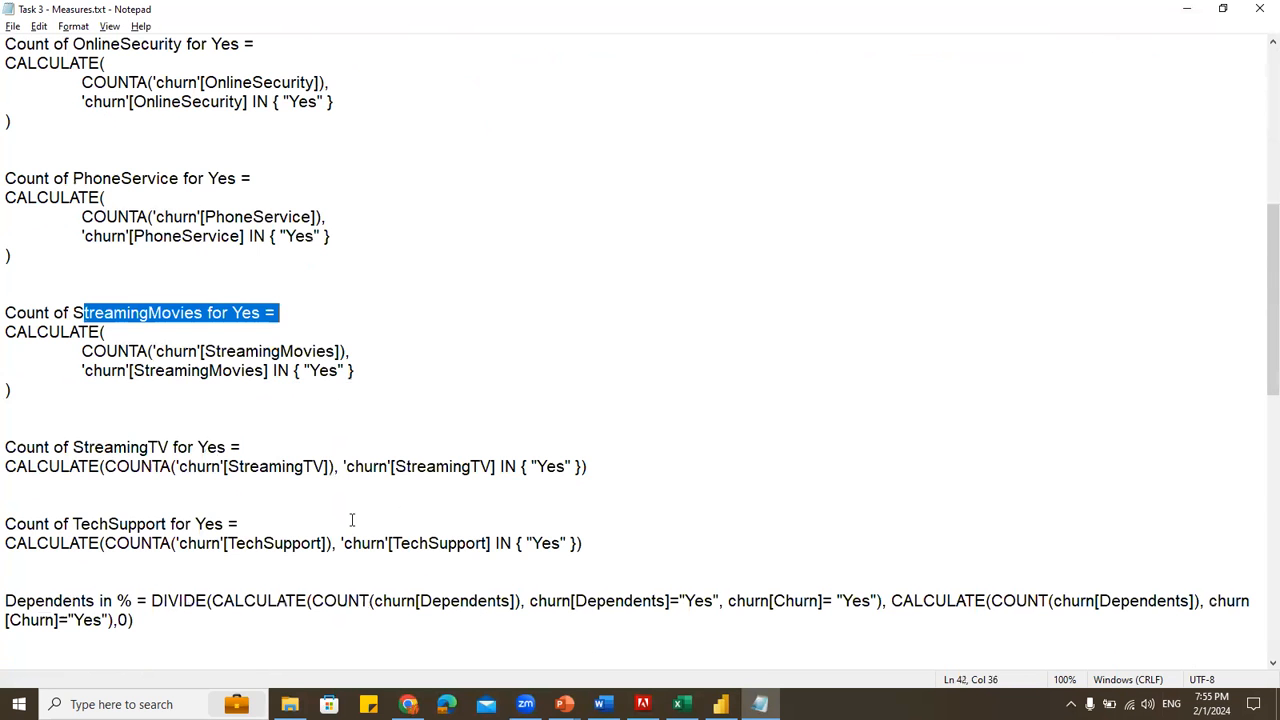
Switch to the Churn-Dataset workbook and inspect the headers PhoneService, MultipleLines, InternetService, OnlineSecurity and OnlineBackup one by one
key("alt+Tab")
left_click(450, 264)
left_click(191, 201)
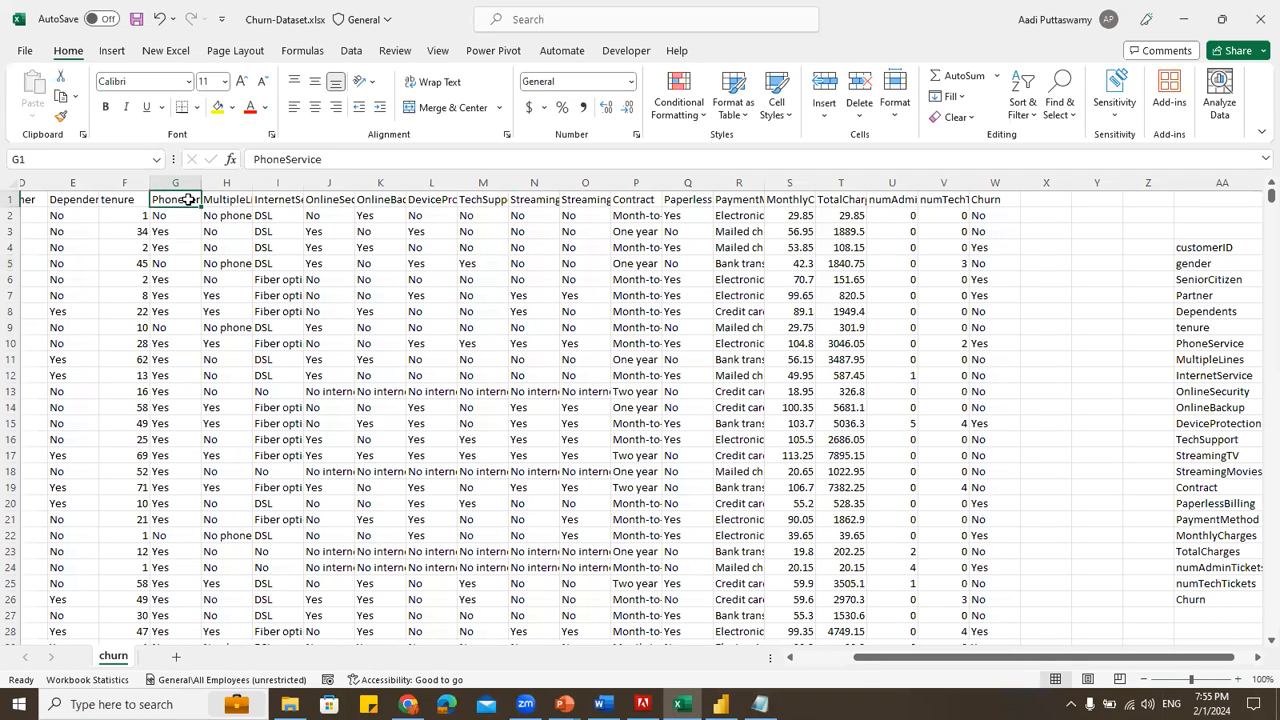
left_click(229, 200)
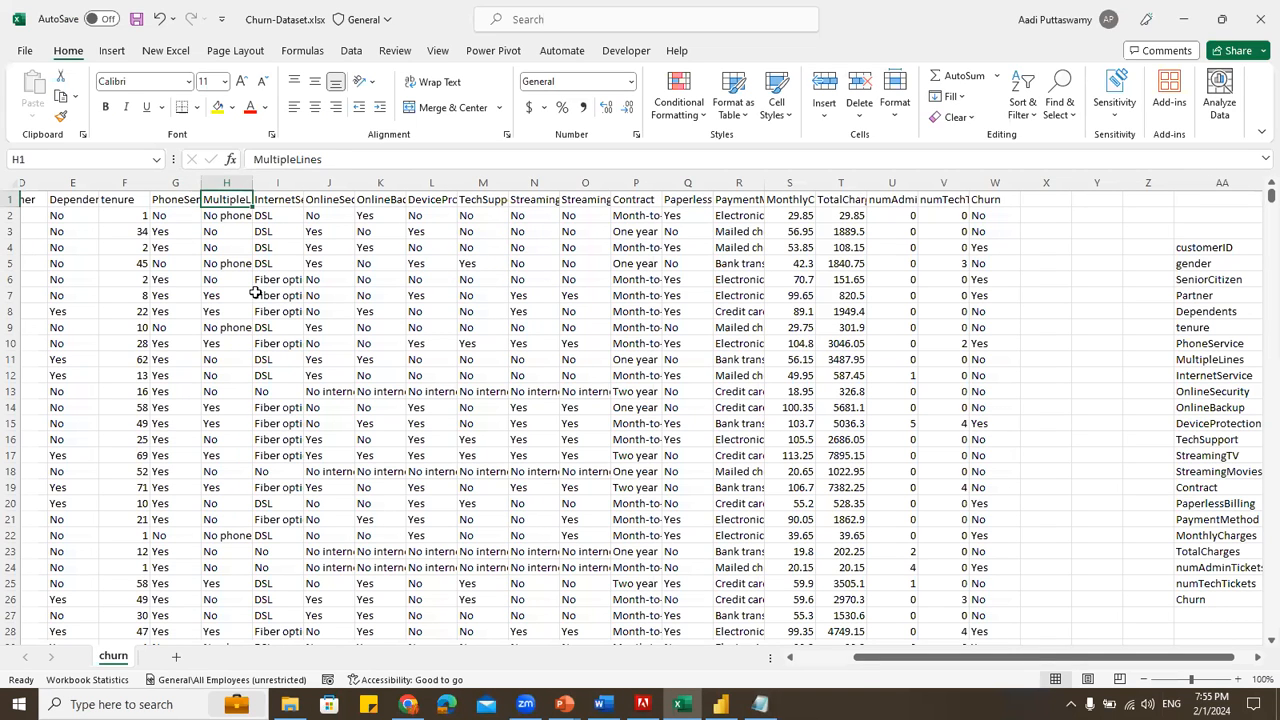
left_click(282, 205)
left_click(320, 205)
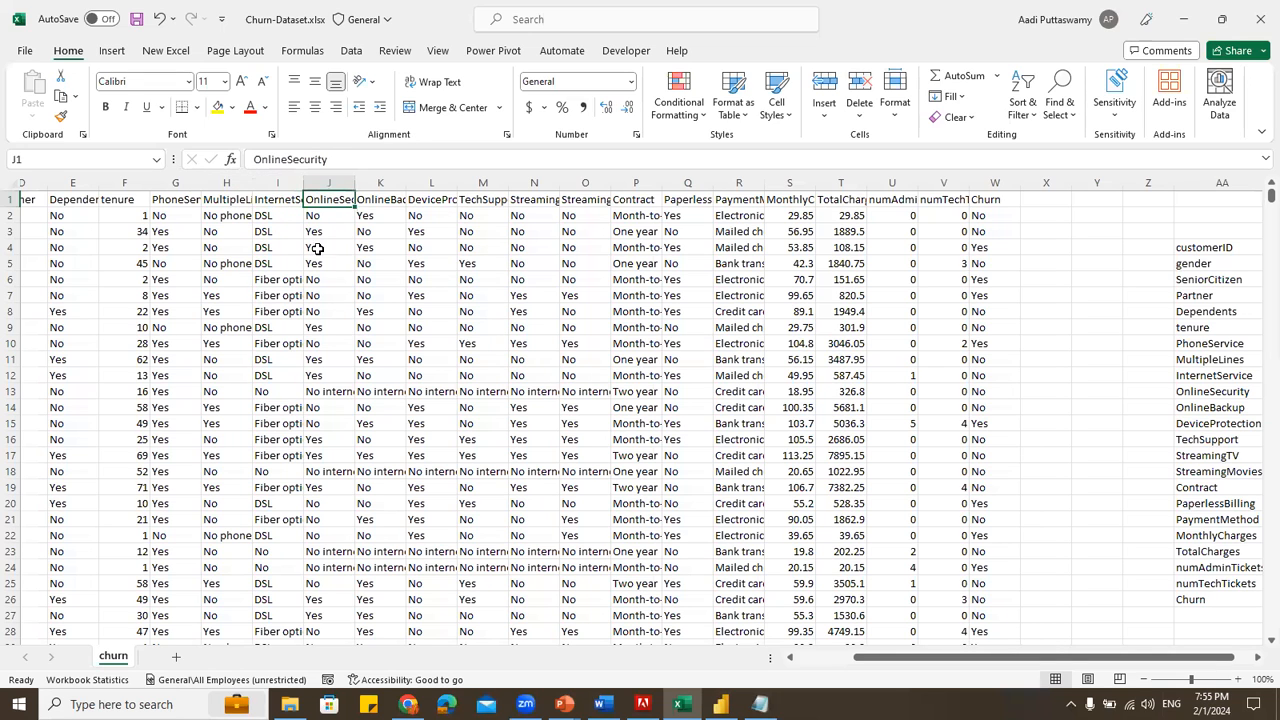
left_click(392, 203)
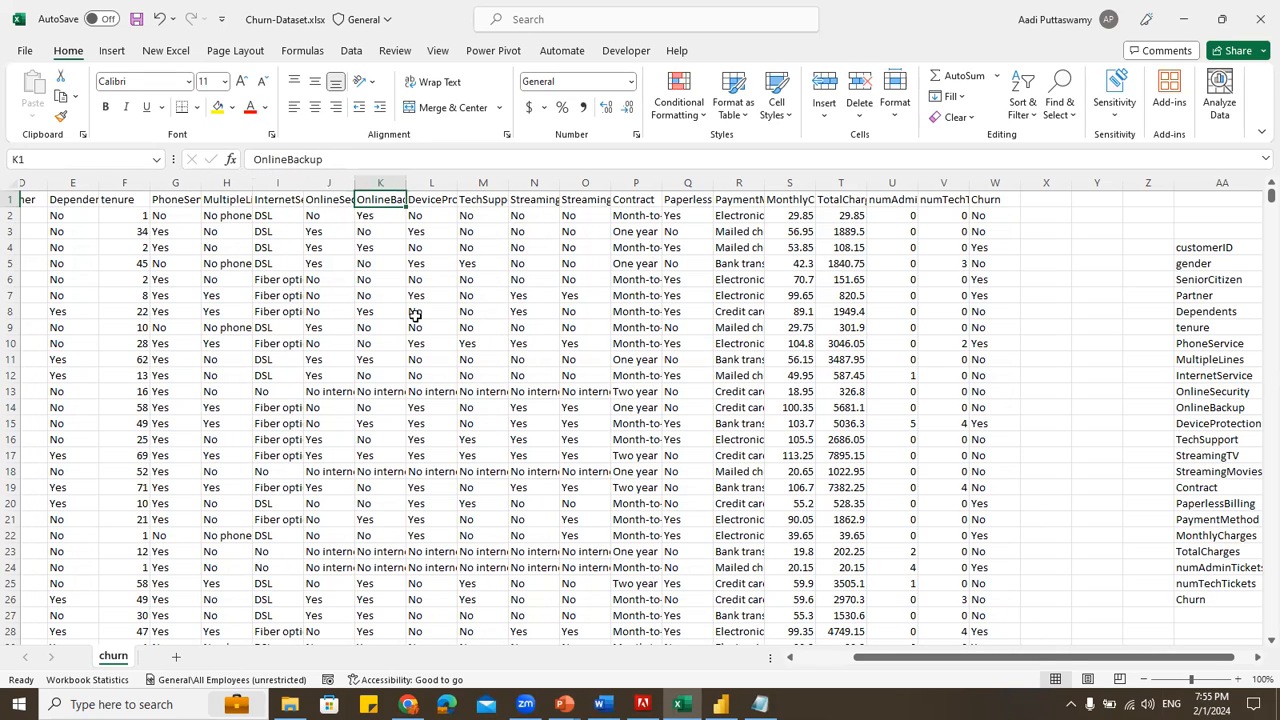
Highlight the "Yes" condition of the StreamingMovies measure in Notepad and compare it with the OnlineBackup and DeviceProtection values in the workbook
key("alt+Tab")
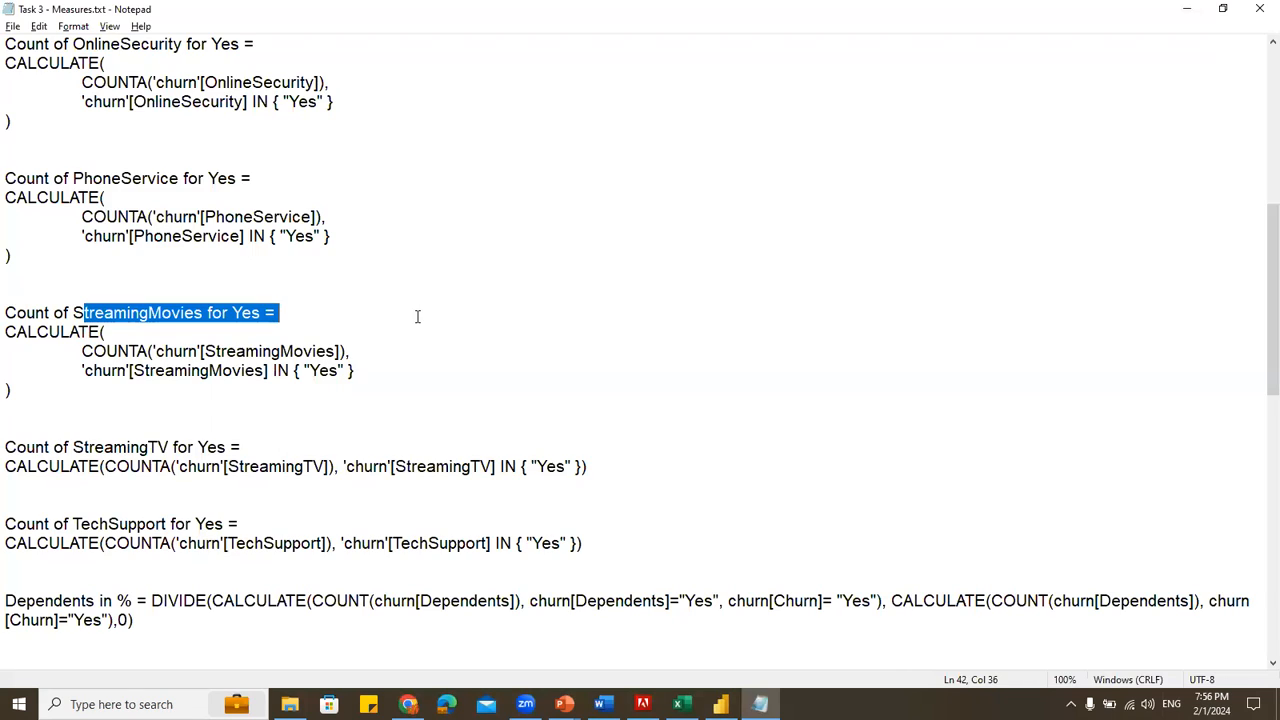
left_click_drag(304, 370, 346, 370)
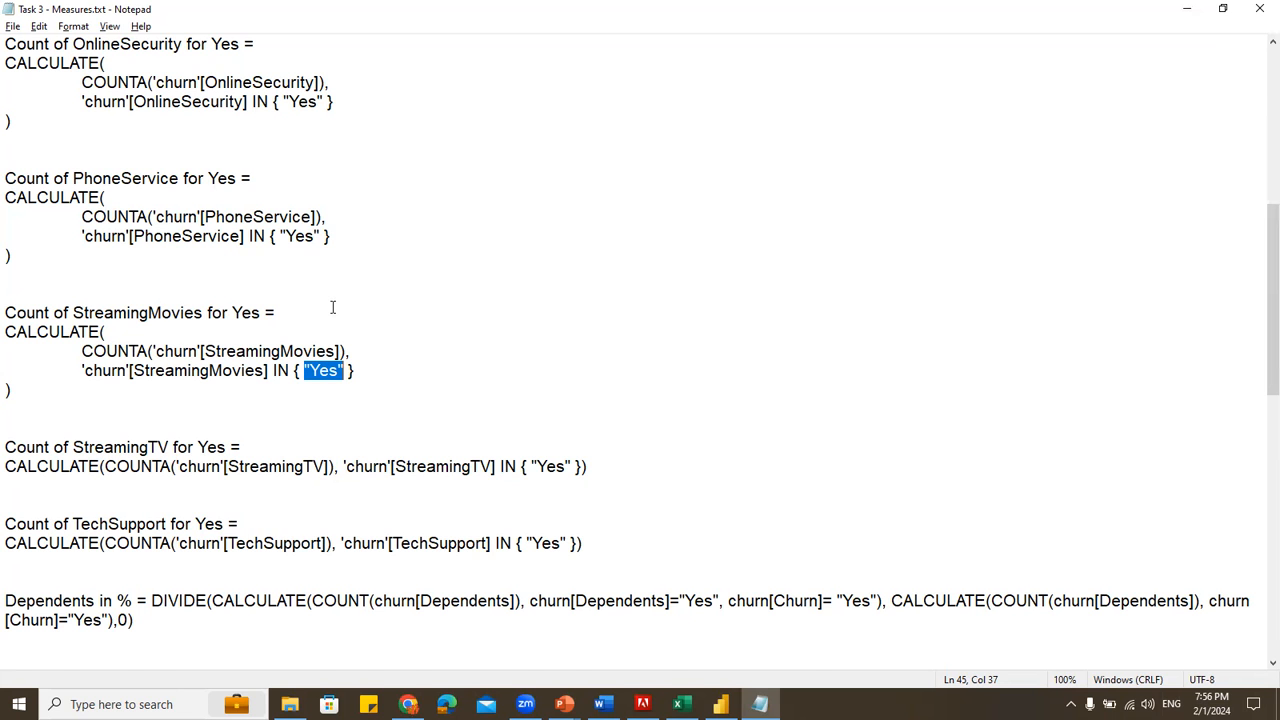
key("alt+Tab")
left_click_drag(372, 215, 375, 407)
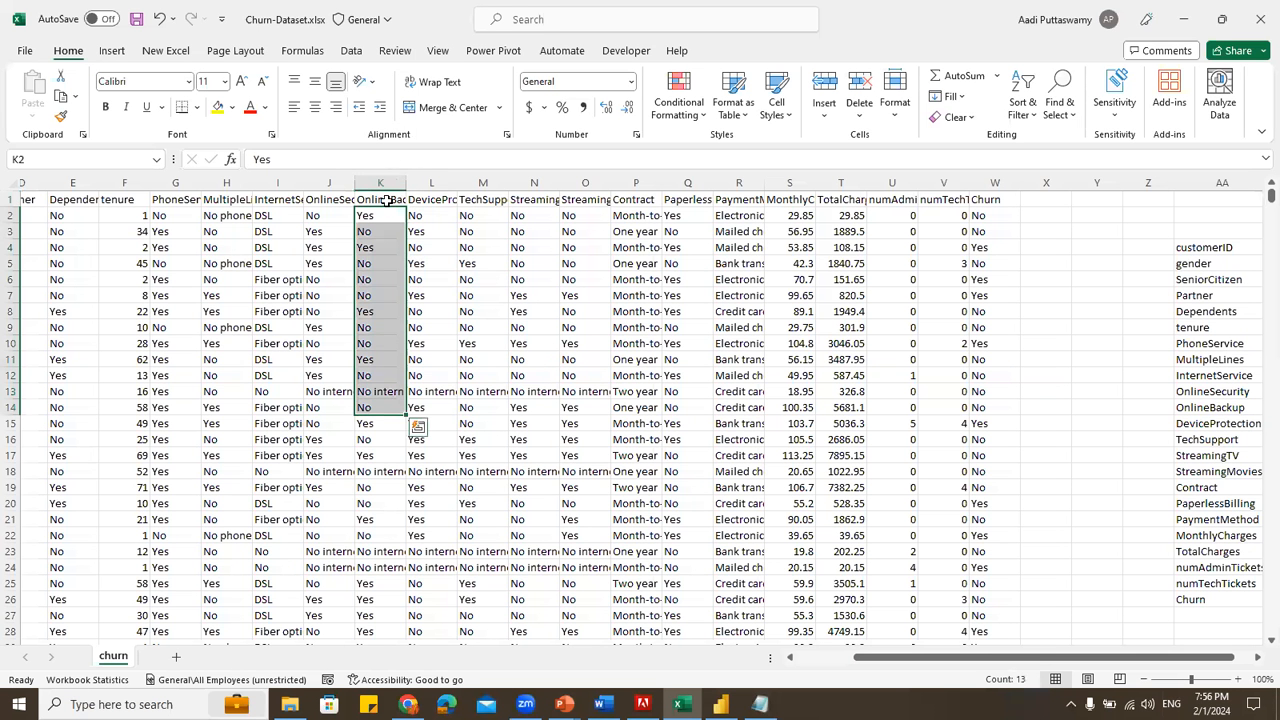
left_click_drag(445, 213, 451, 427)
key("alt+Tab")
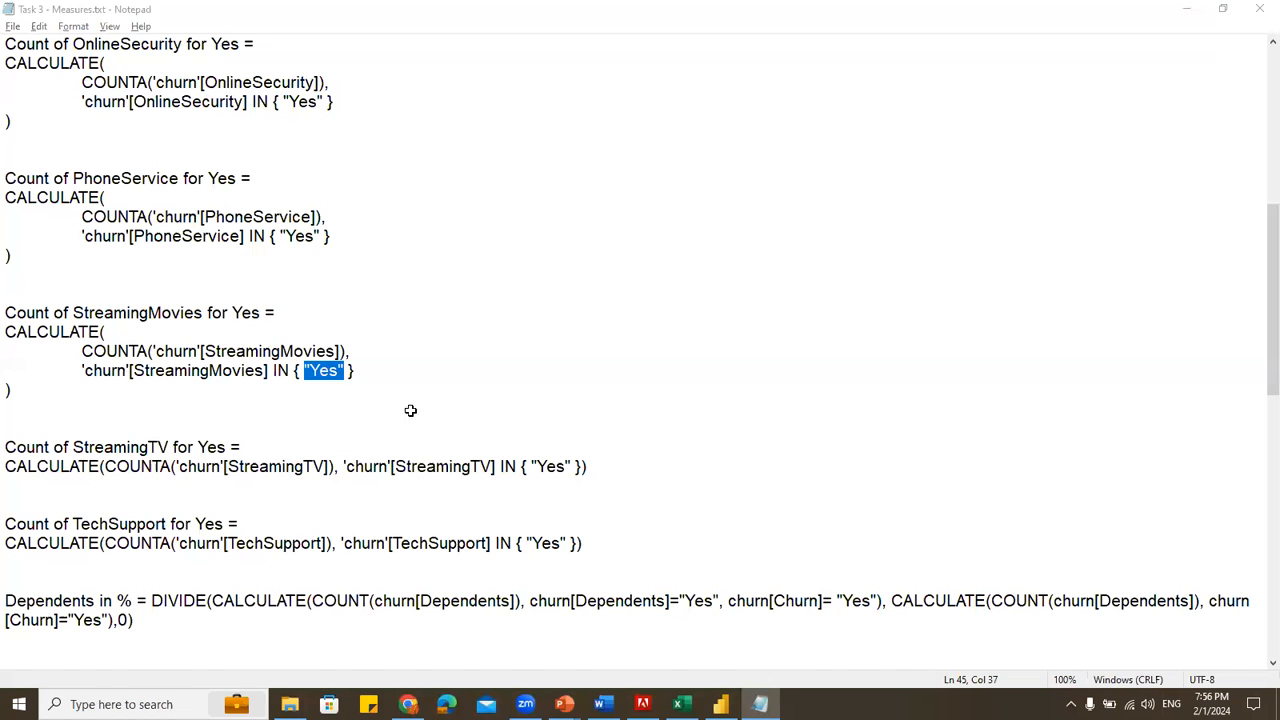
Return to the Churn-Dataset workbook and examine the customerID column and the first customer's record from customerID through Churn
key("alt+Tab")
left_click(130, 216)
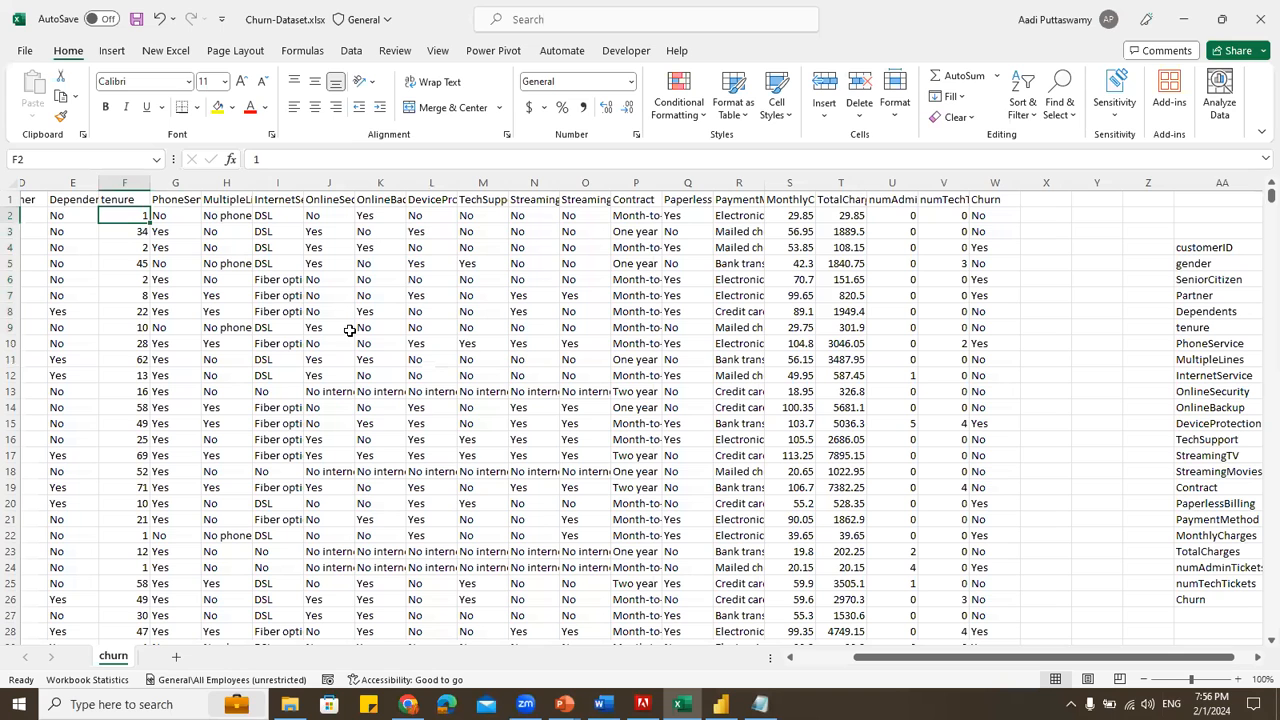
left_click_drag(925, 670, 860, 660)
double_click(71, 176)
left_click_drag(75, 219, 77, 455)
left_click_drag(66, 214, 1205, 215)
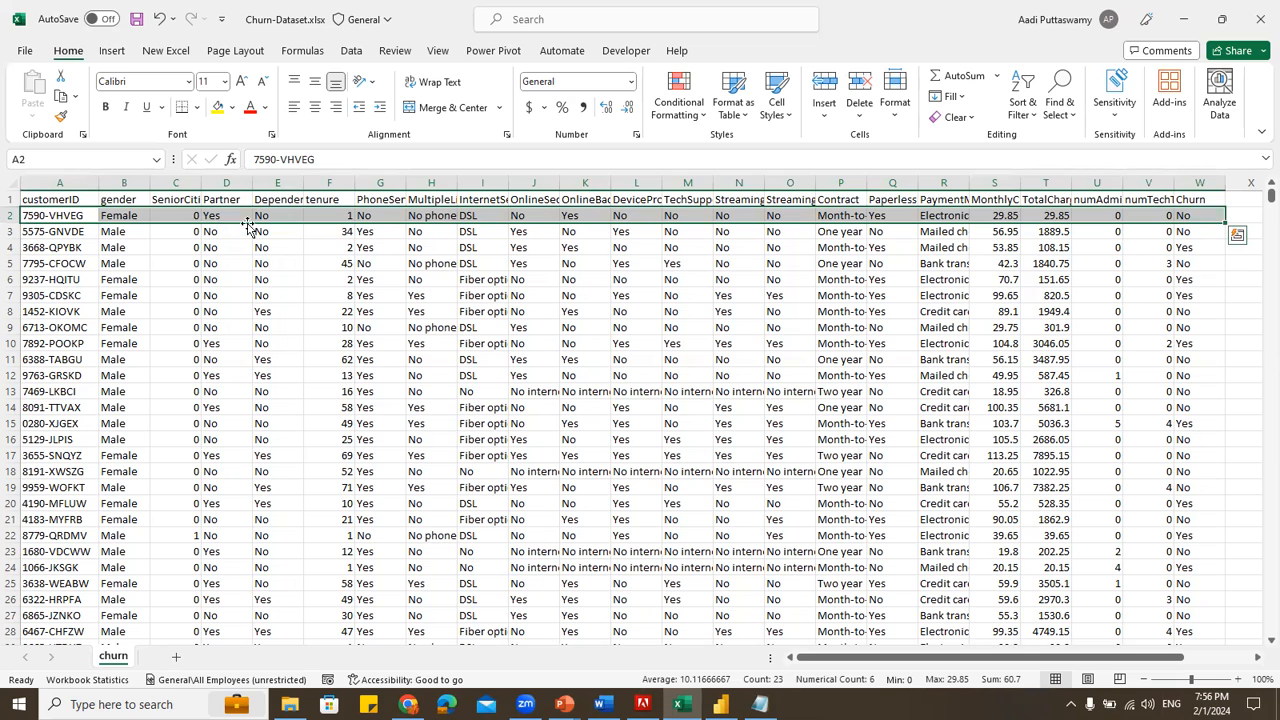
Examine the Dependents, tenure, PhoneService and MultipleLines columns, then the first customer's service values from InternetService to StreamingMovies
left_click(278, 200)
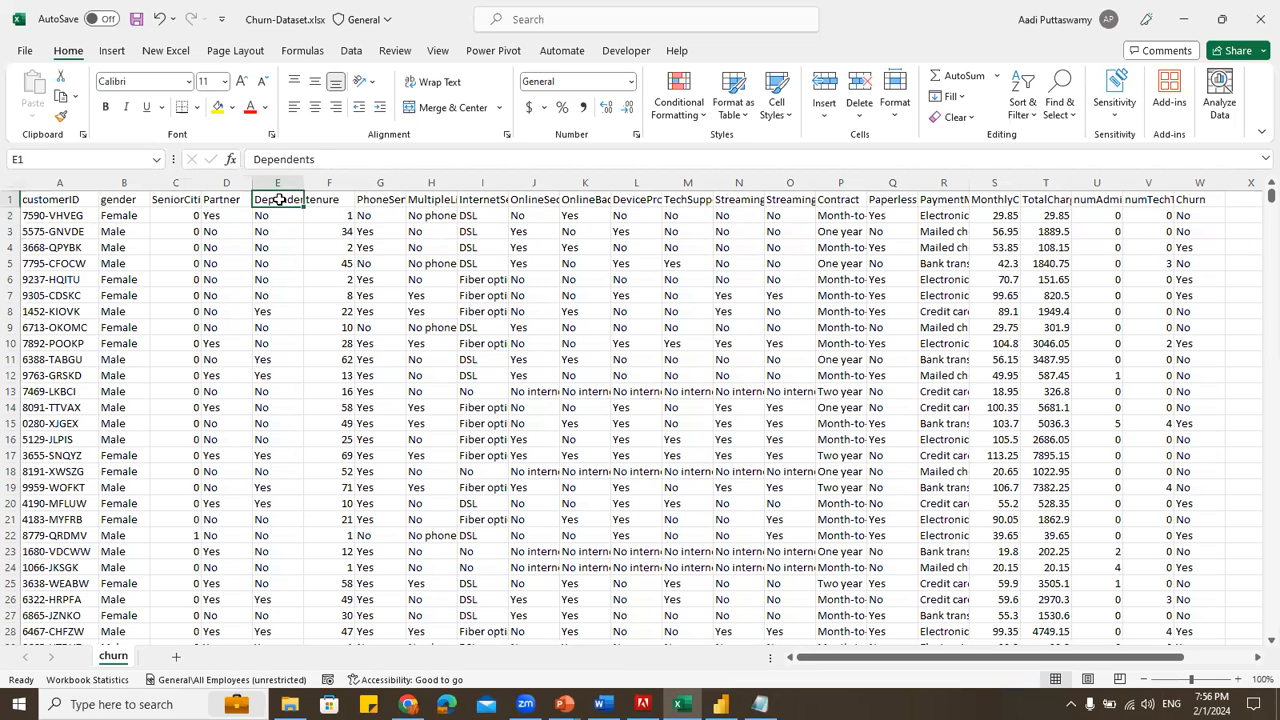
left_click(328, 200)
left_click(368, 201)
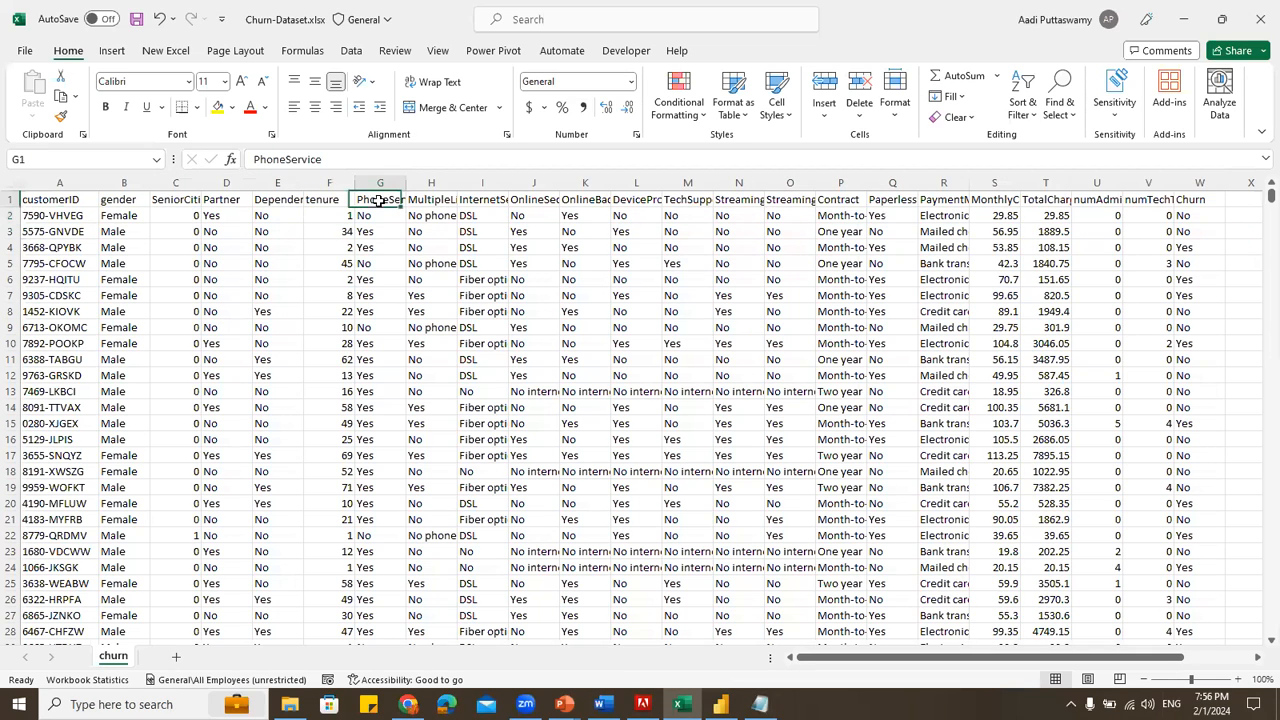
left_click(383, 213)
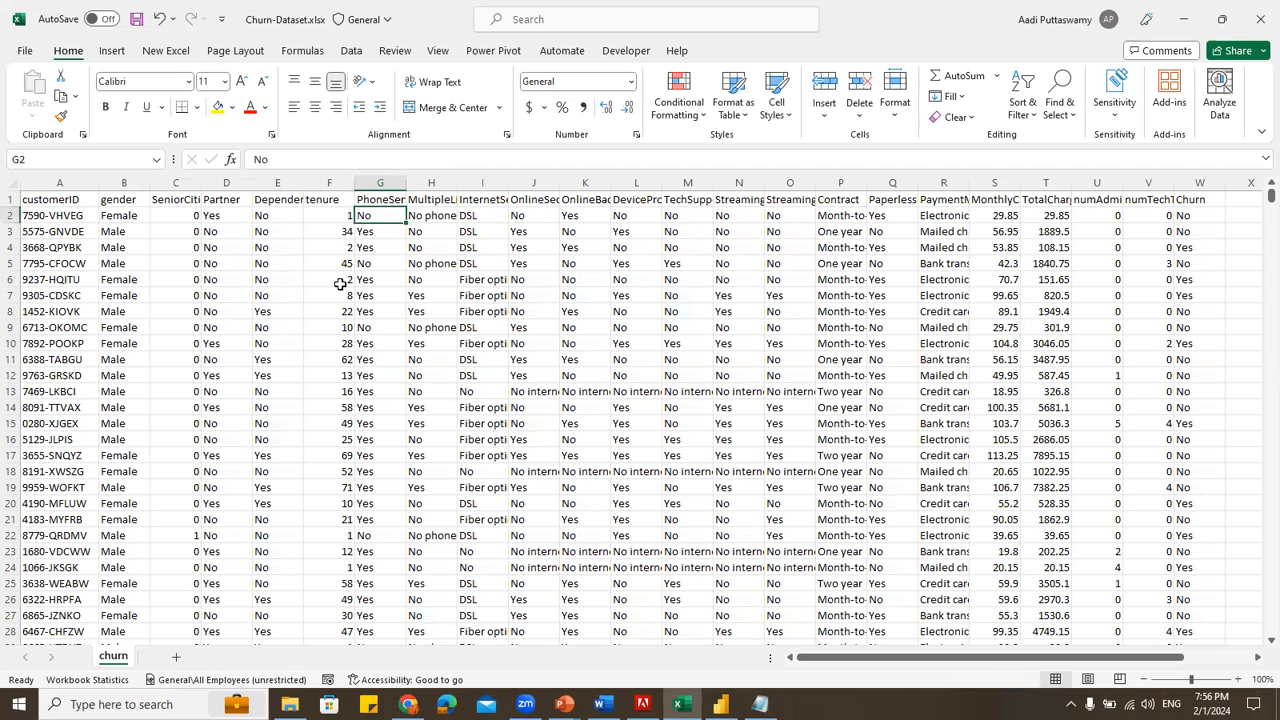
left_click(445, 201)
left_click(434, 216)
left_click_drag(487, 214, 795, 215)
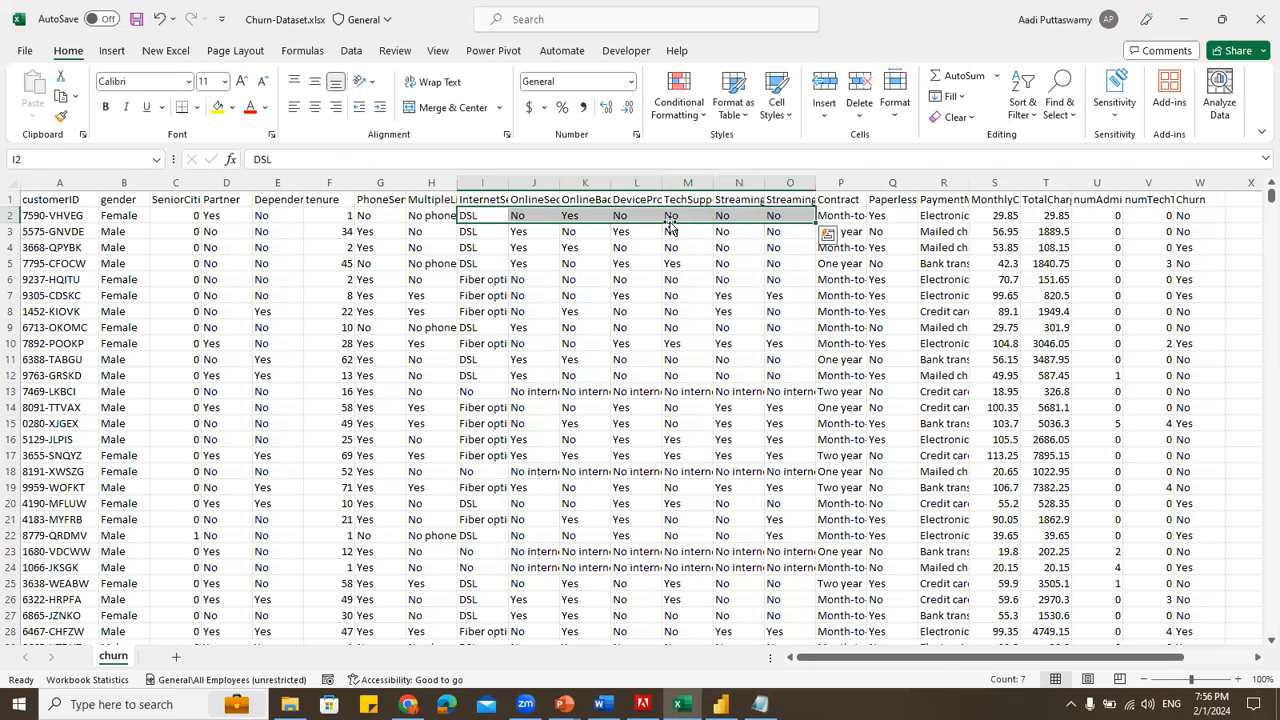
Return to Notepad and compare the DIVIDE expression of Dependents in % with the CALCULATE formula of Count of StreamingMovies for Yes
key("alt+Tab")
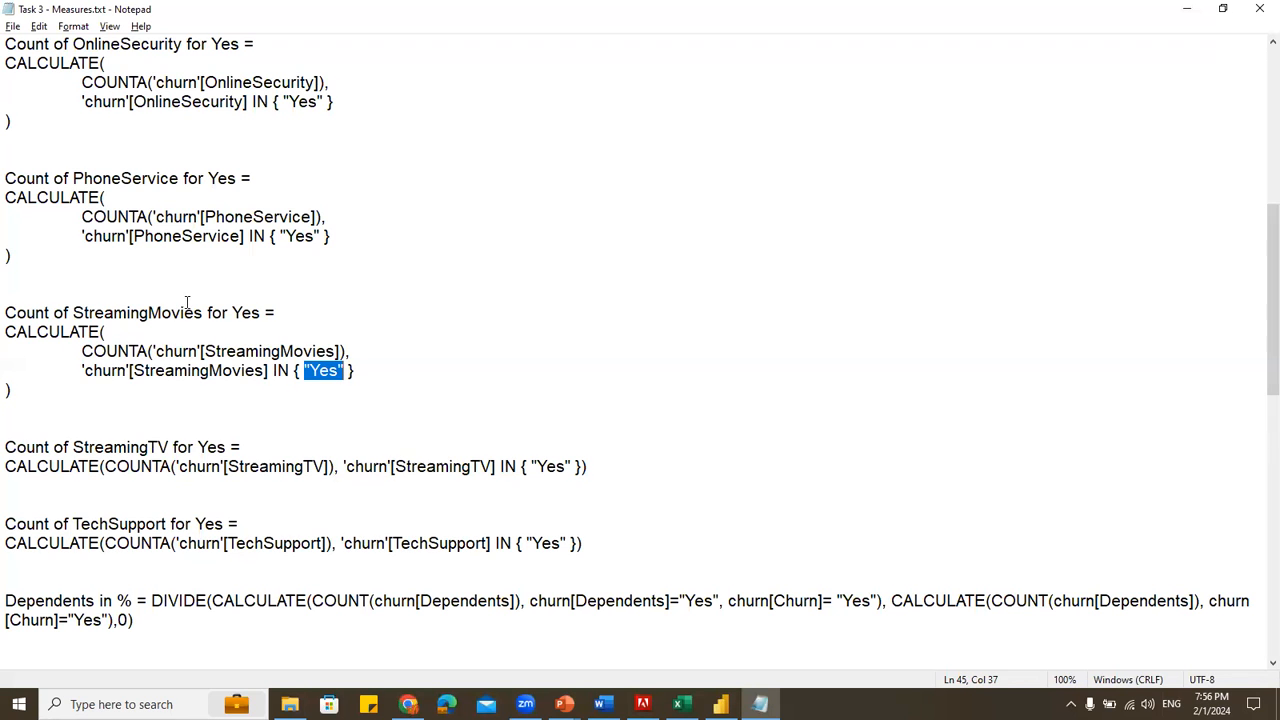
scroll(193, 304, "down", 4)
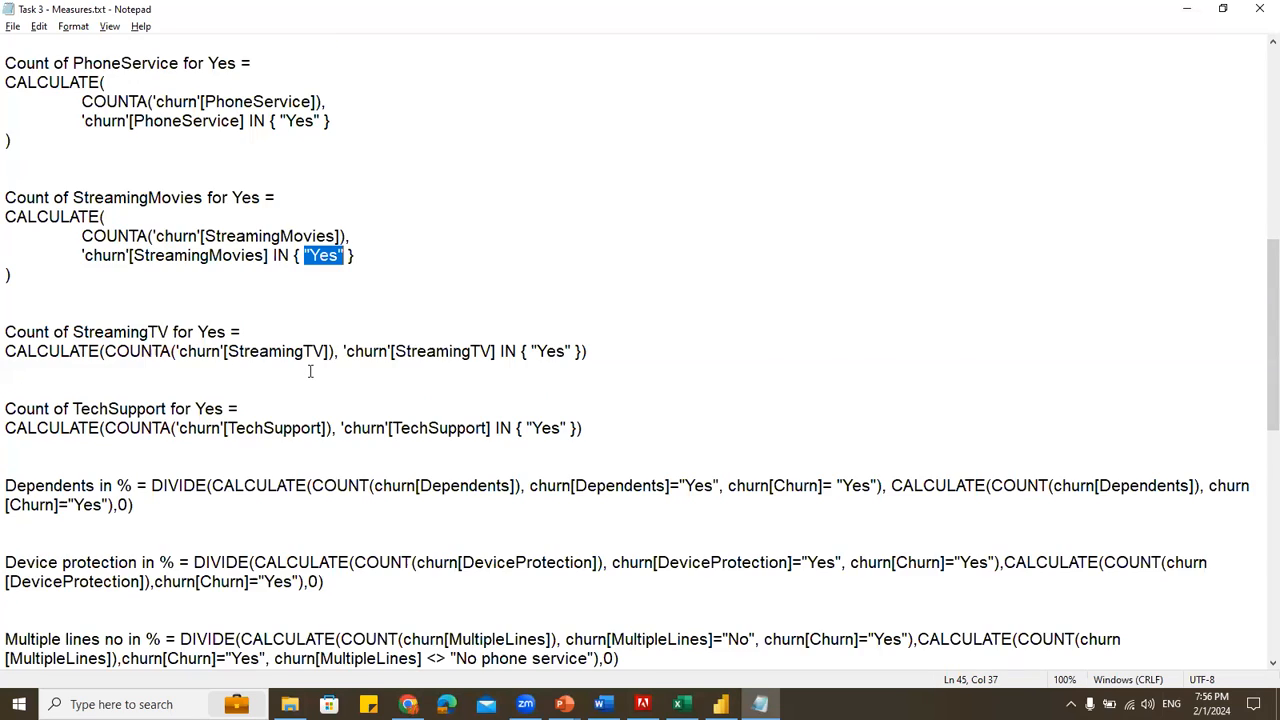
left_click_drag(147, 370, 246, 371)
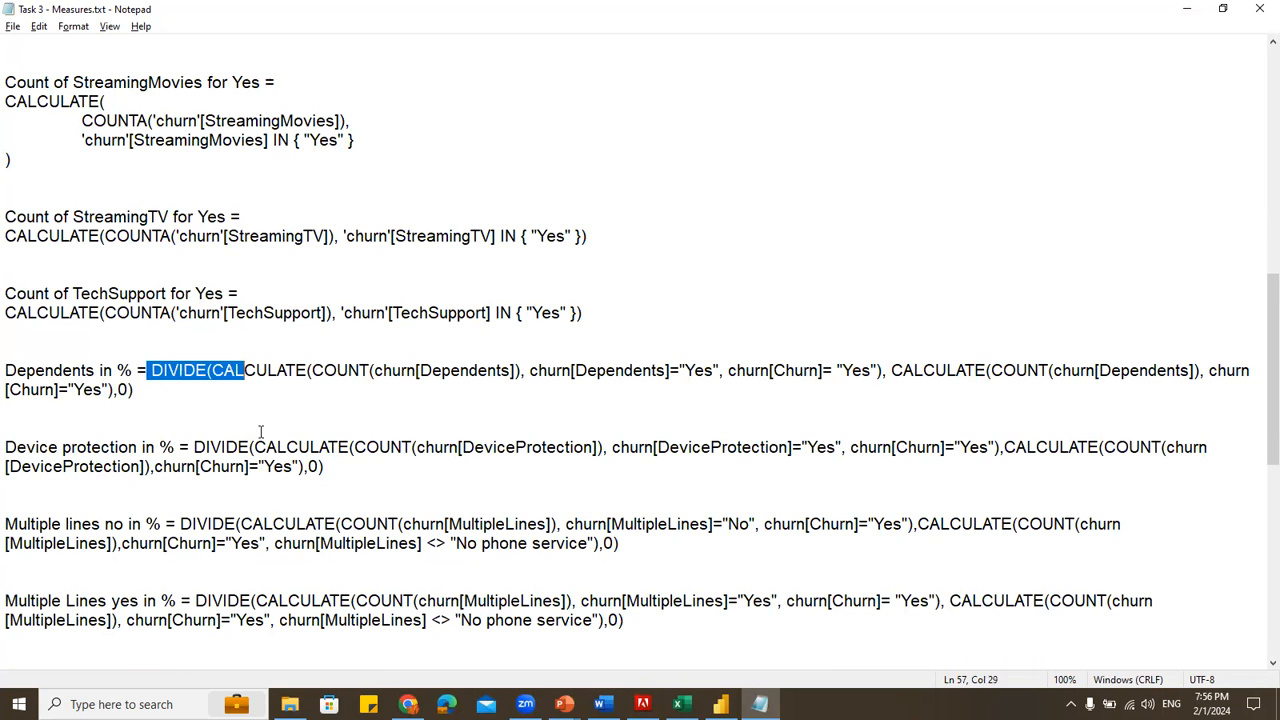
scroll(260, 432, "up", 4)
left_click_drag(5, 331, 491, 397)
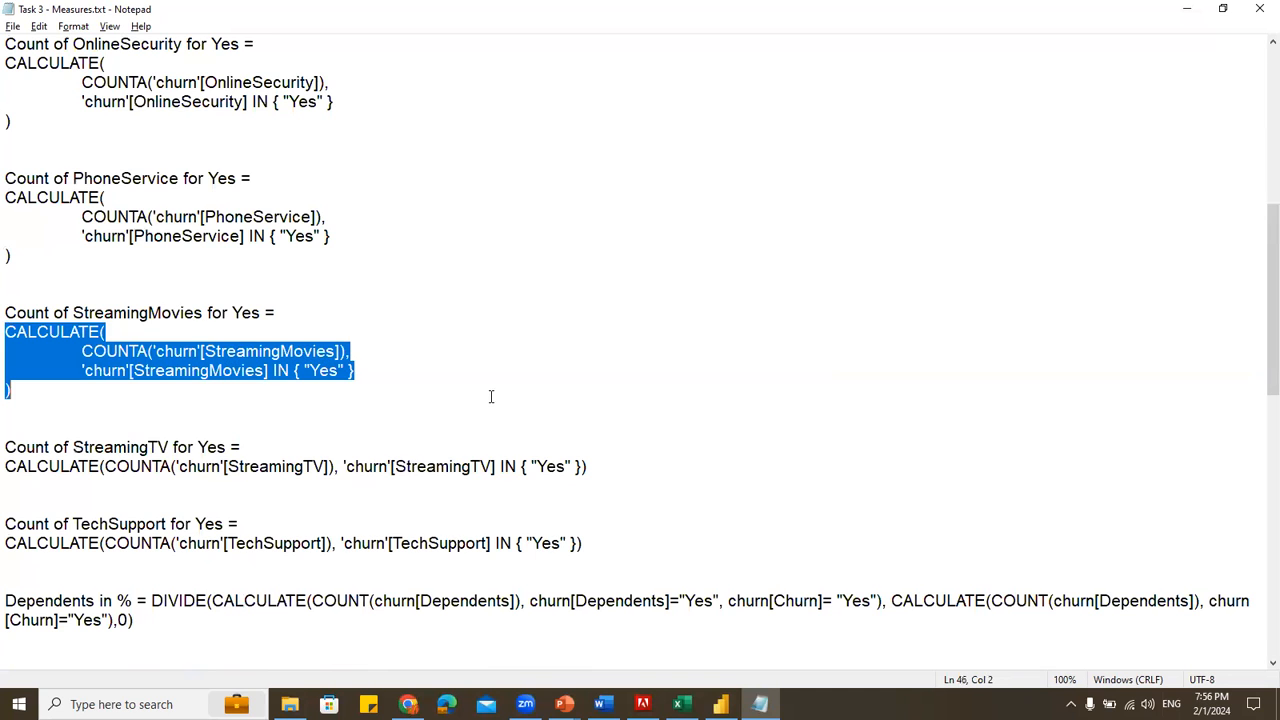
Switch to the Churn-Dataset workbook and highlight the header cells from SeniorCitizen through StreamingMovies
key("alt+Tab")
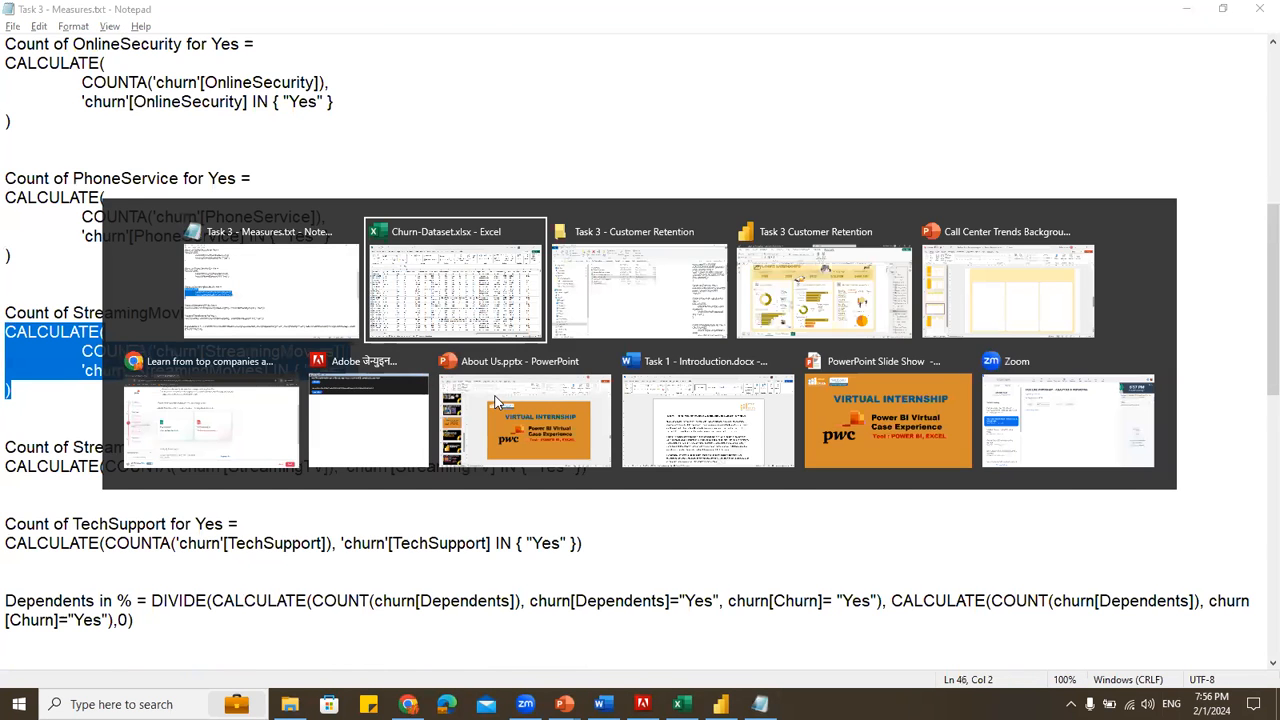
left_click_drag(843, 657, 1148, 655)
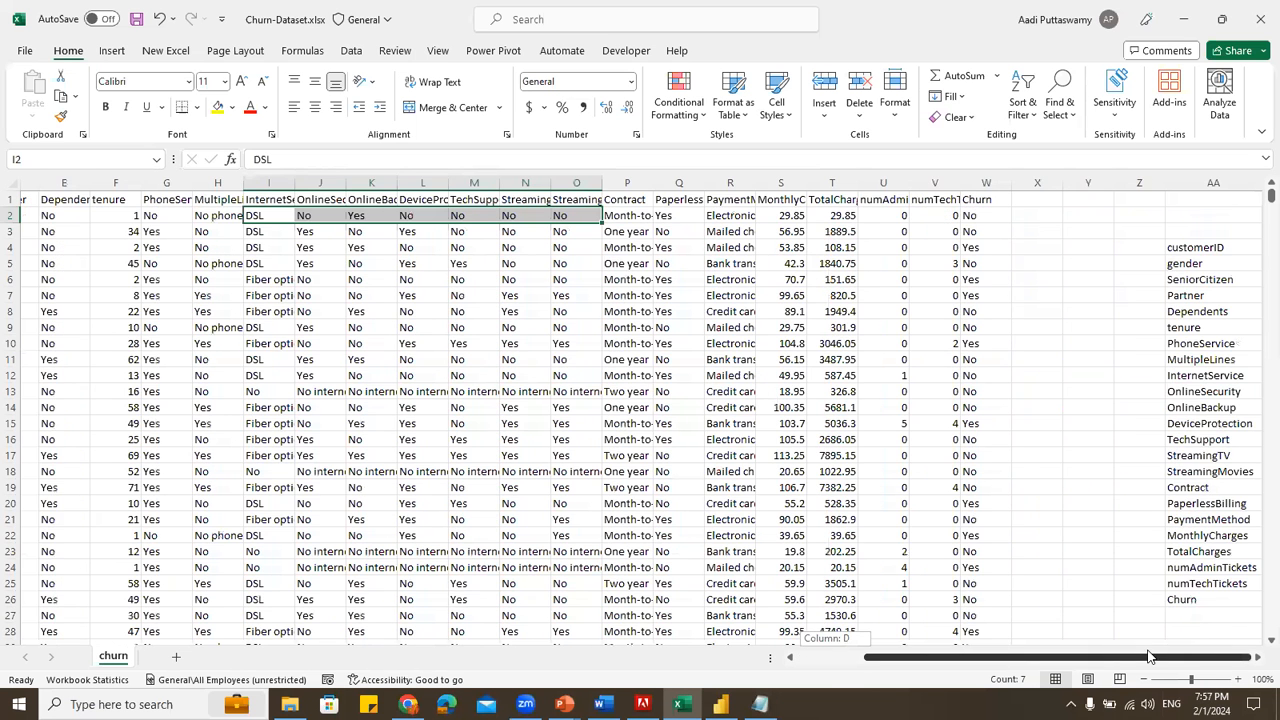
left_click(60, 199)
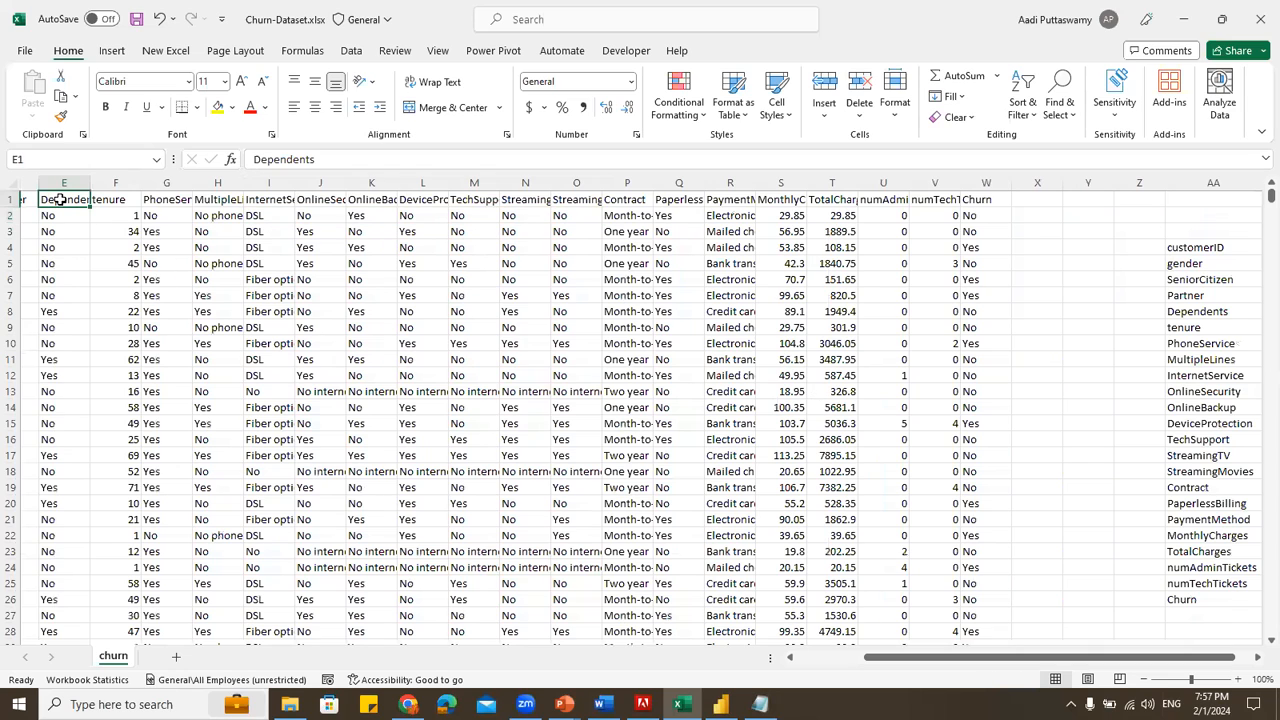
key("Left")
key("Left")
key("Right")
key("Right")
key("Left")
key("Left")
key("Left")
key("Left")
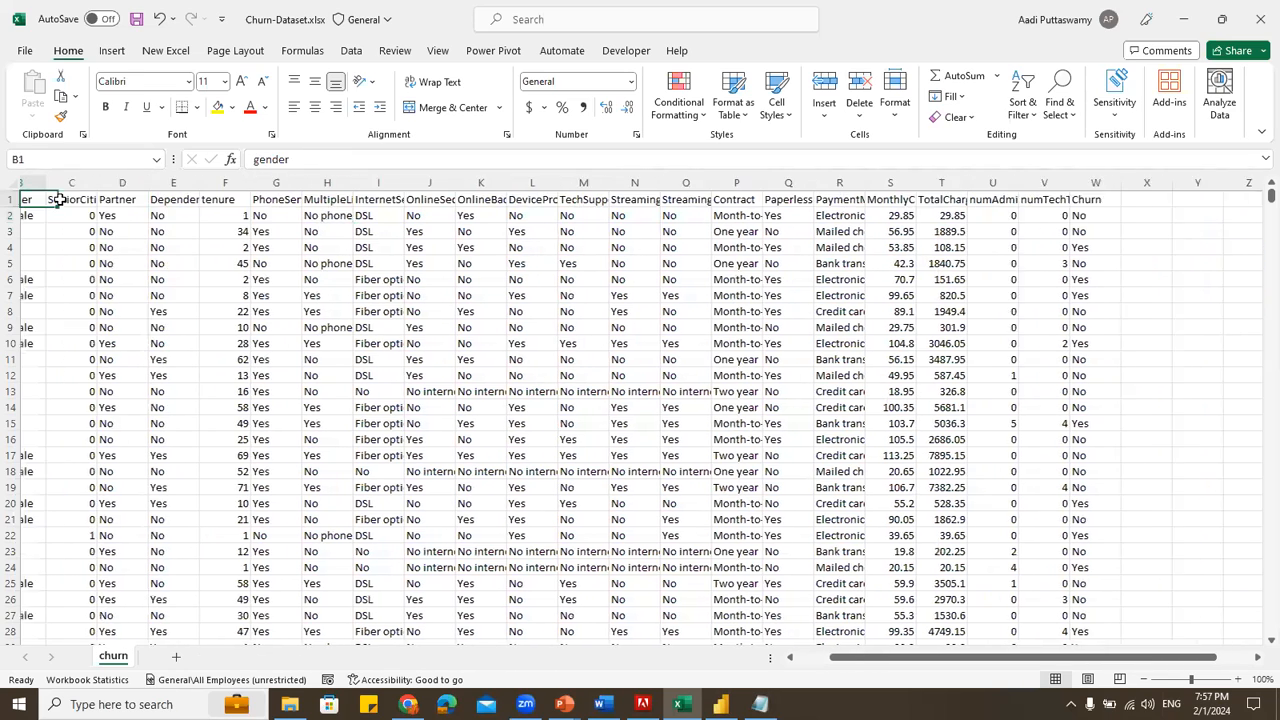
key("Right")
key("Right")
key("shift+Right")
key("shift+Right")
key("shift+Right")
key("shift+Right")
key("shift+Right")
key("shift+Right")
key("shift+Right")
key("shift+Right")
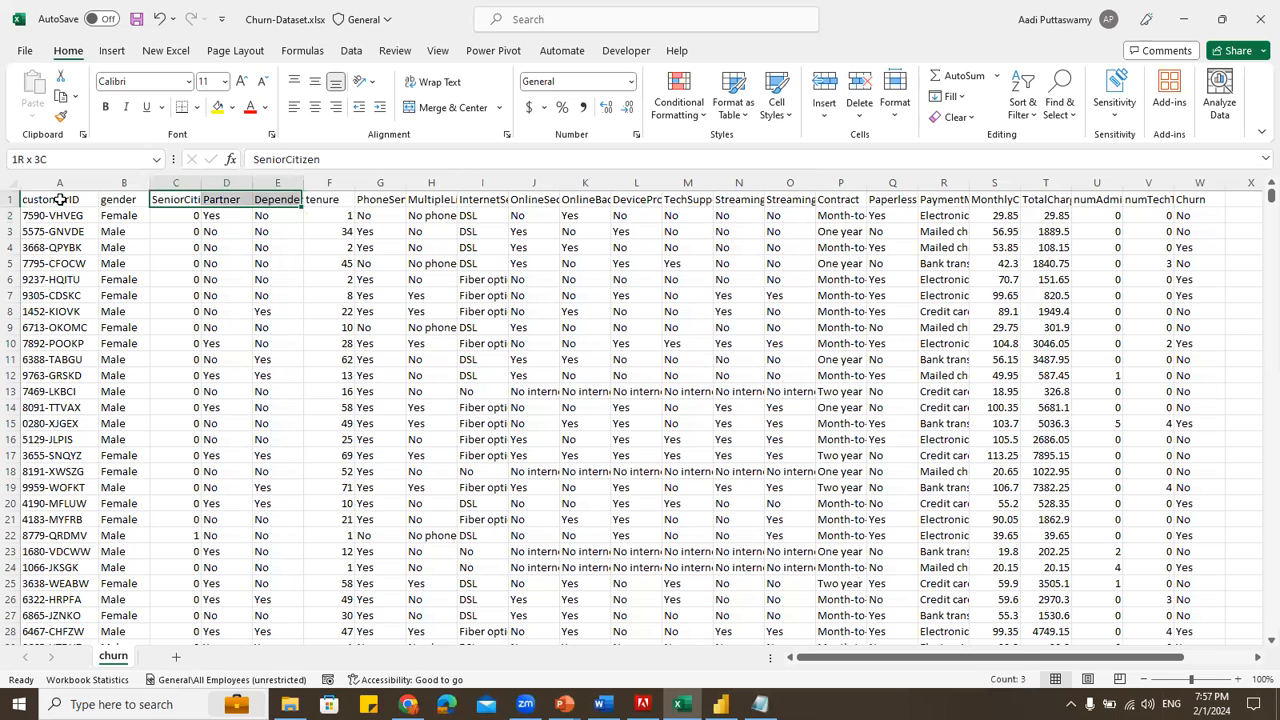
key("shift+Right")
key("shift+Right")
key("shift+Right")
key("shift+Right")
key("shift+Right")
key("shift+Left")
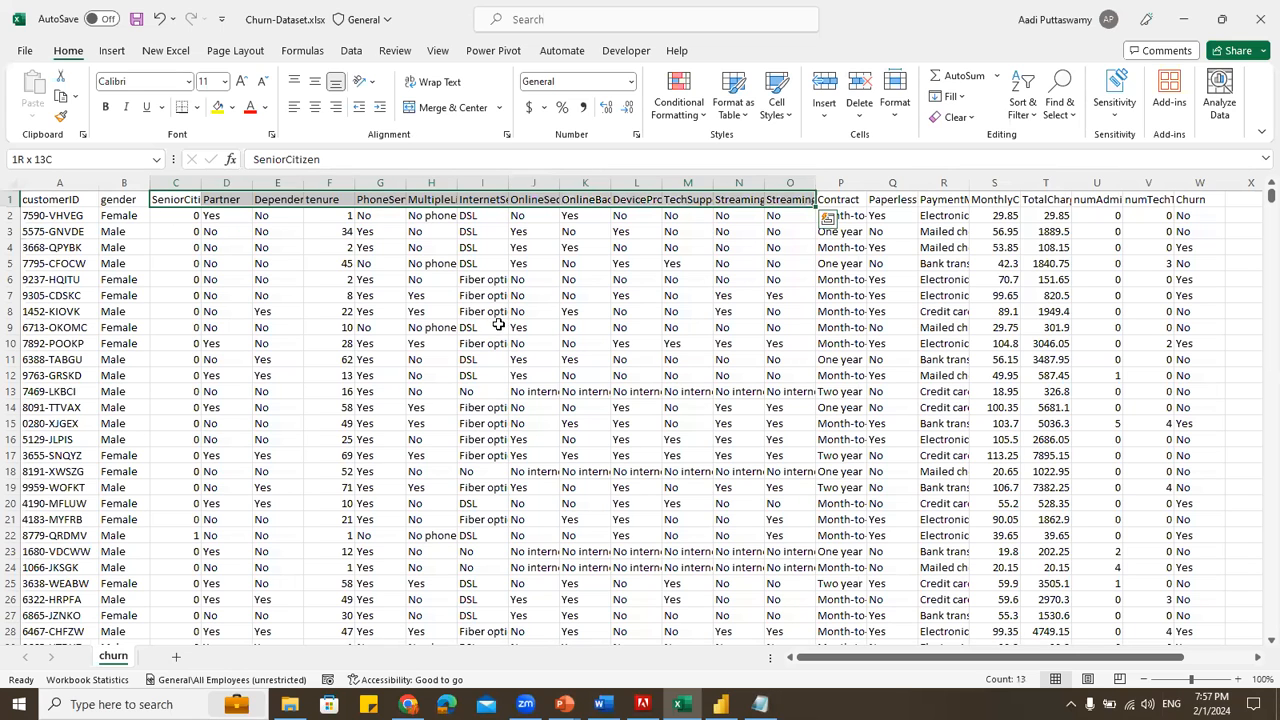
Return to Notepad, skim the measures from churn rate % down to Tech Support in %, and minimize the file
key("alt+Tab")
left_click(370, 289)
scroll(270, 228, "up", 9)
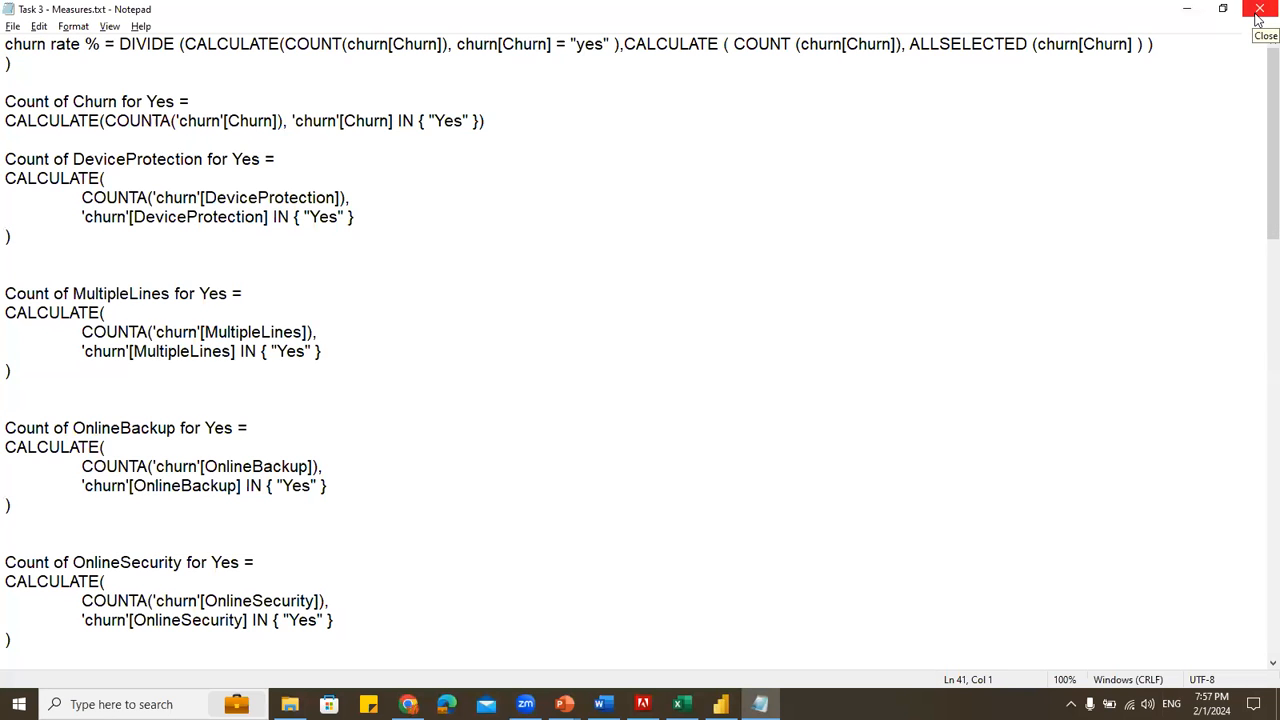
scroll(374, 405, "down", 10)
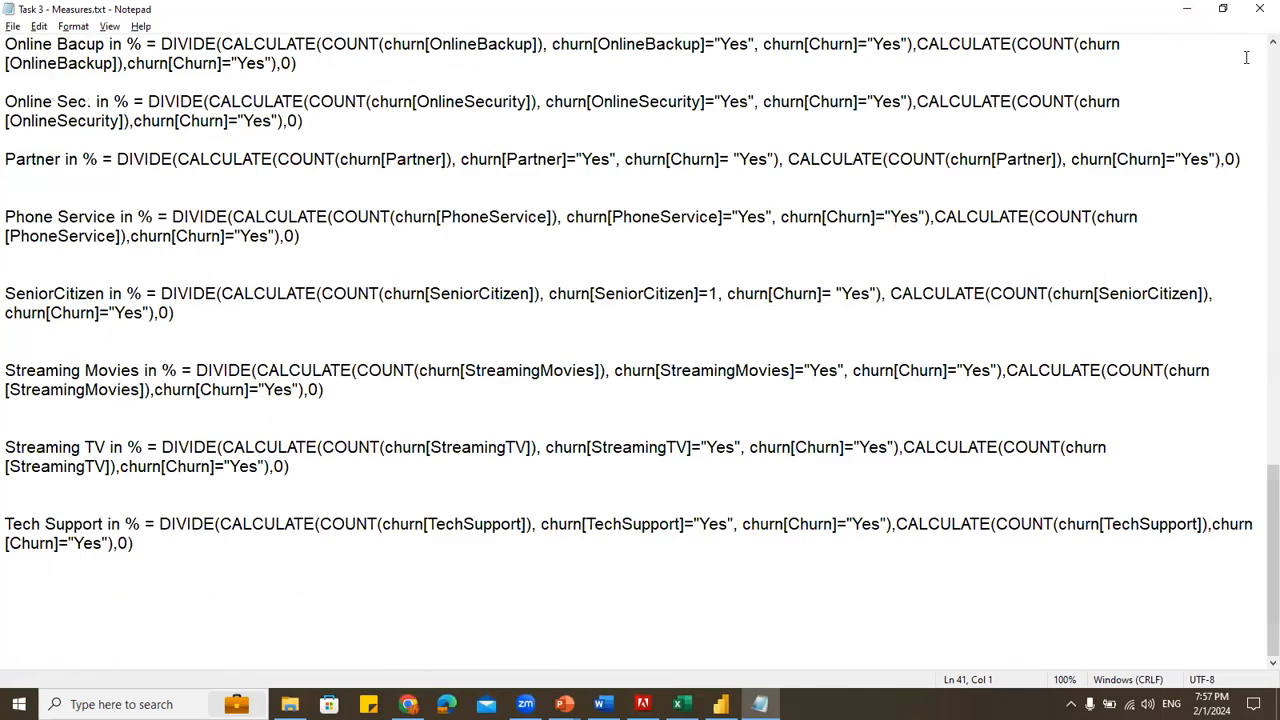
left_click(1190, 11)
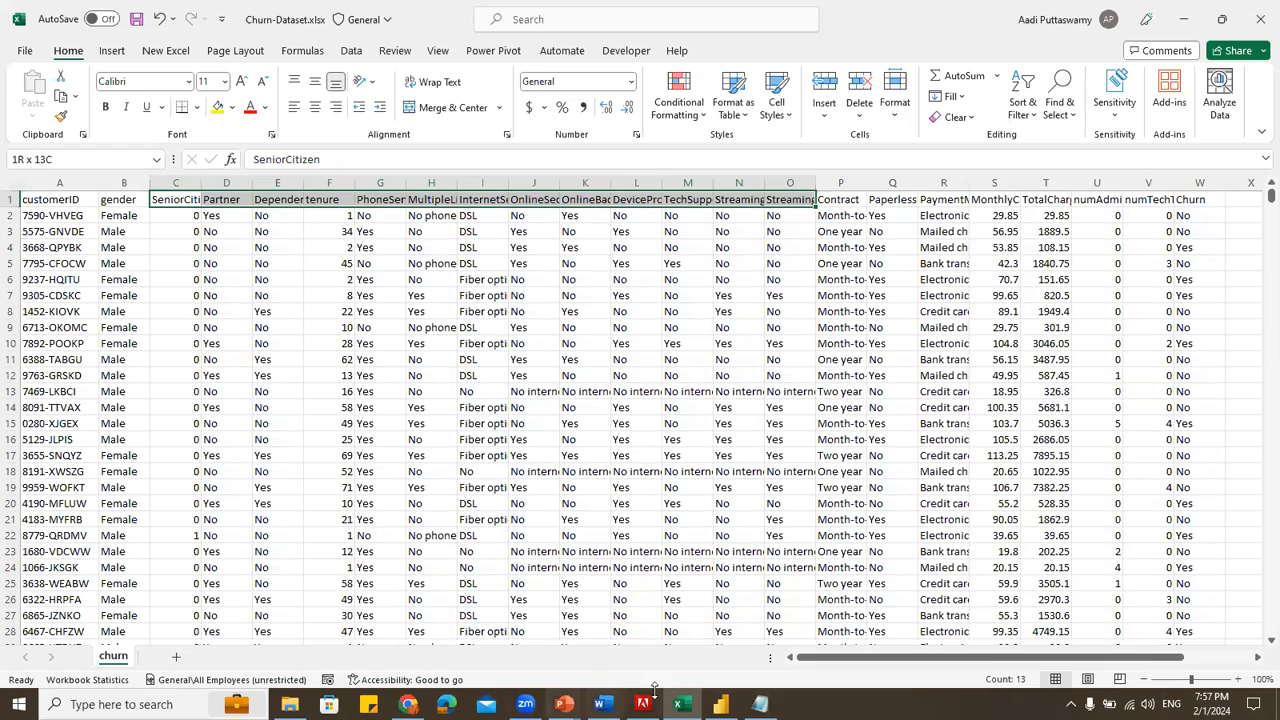
Return to Power BI and check which fields feed the Payment method bar chart and the Yes/No donut chart beneath it
left_click(1183, 19)
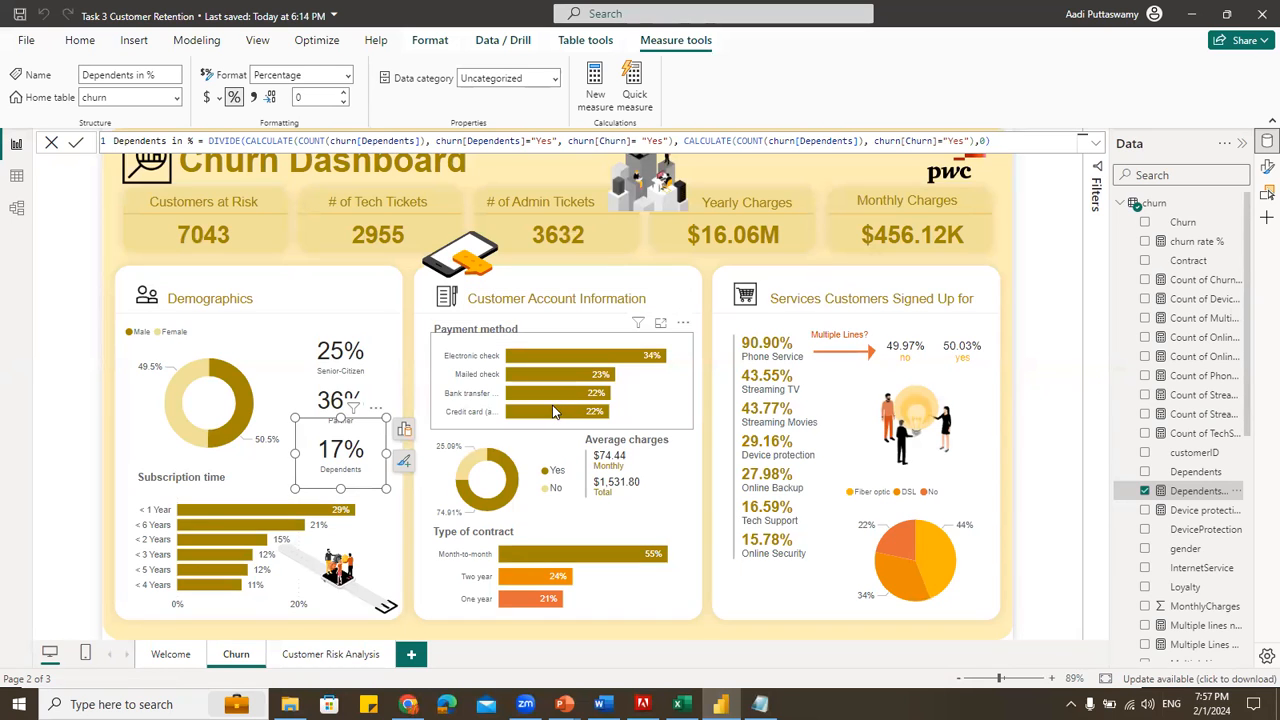
left_click(677, 403)
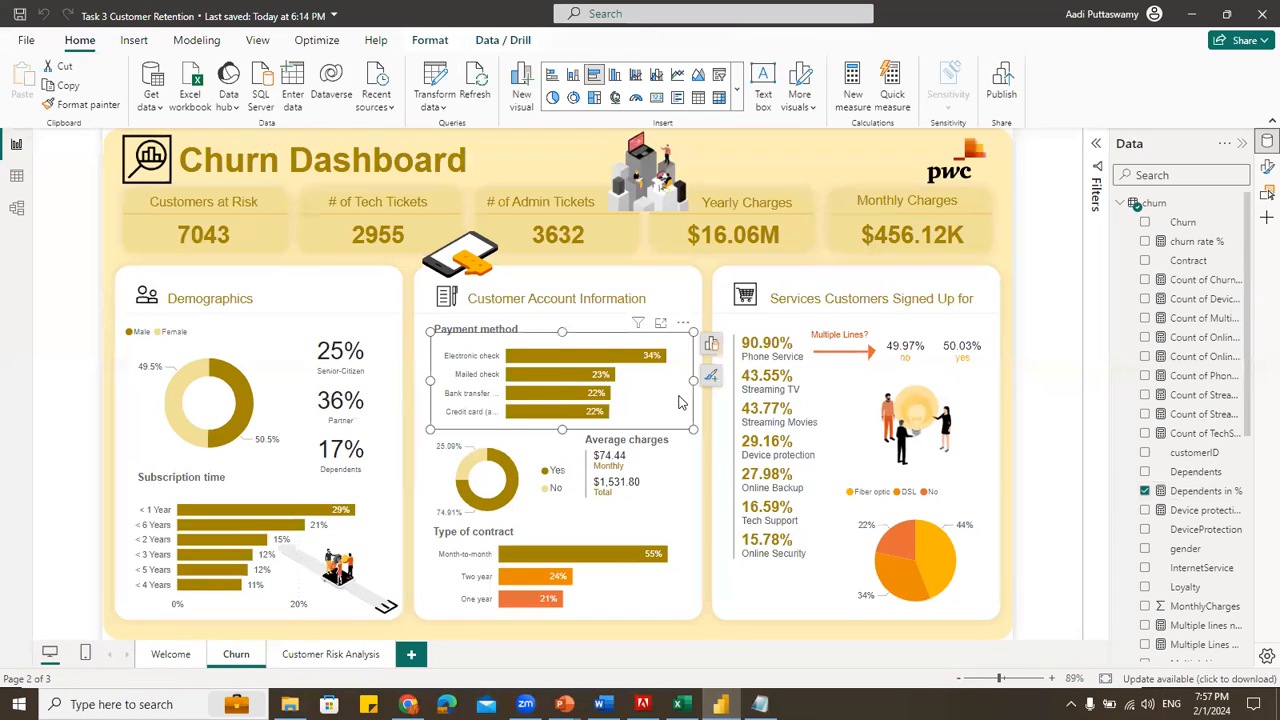
scroll(1240, 420, "down", 5)
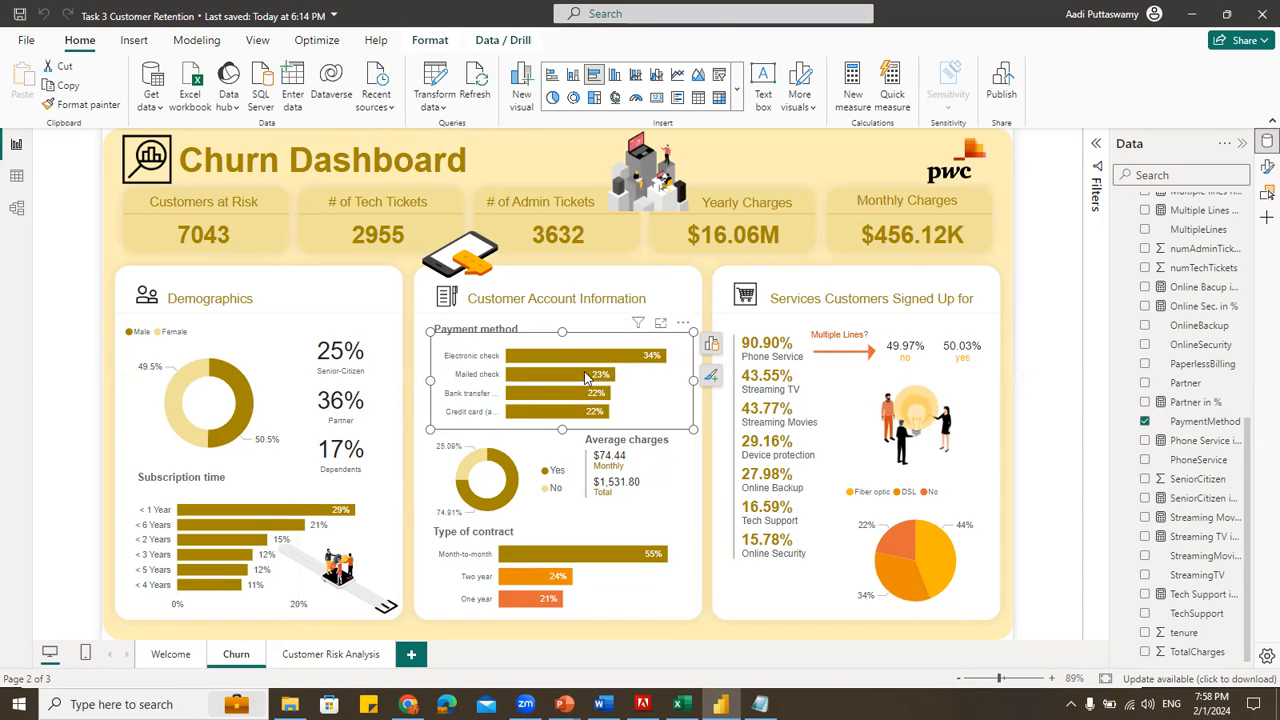
left_click(510, 447)
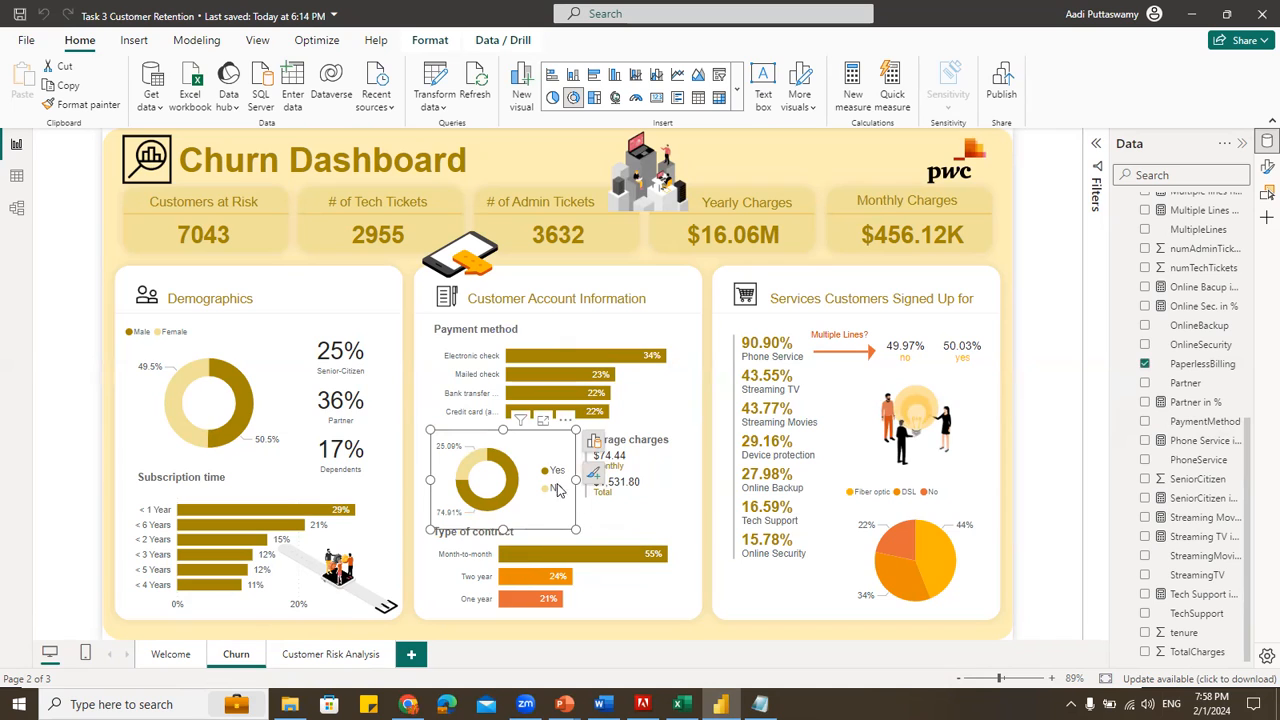
Check the fields behind the Average charges card and its visual type among the gauge, card and KPI visuals
left_click(652, 469)
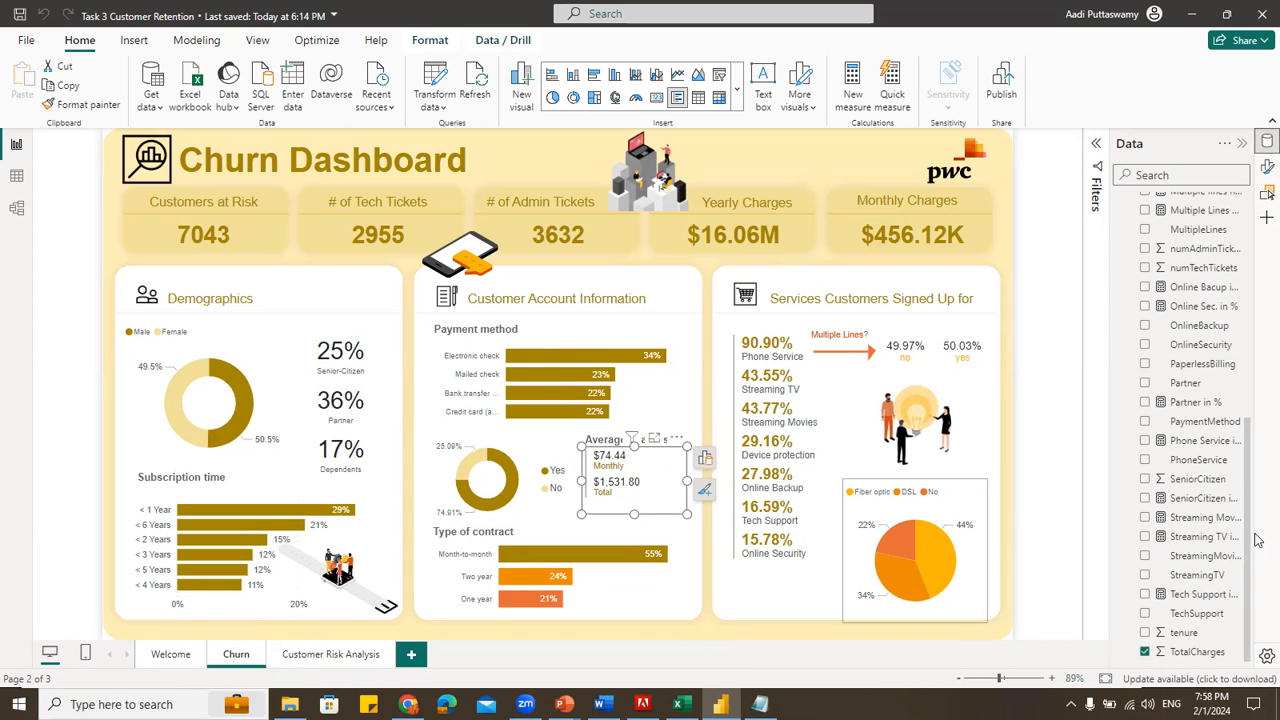
scroll(1195, 453, "up", 5)
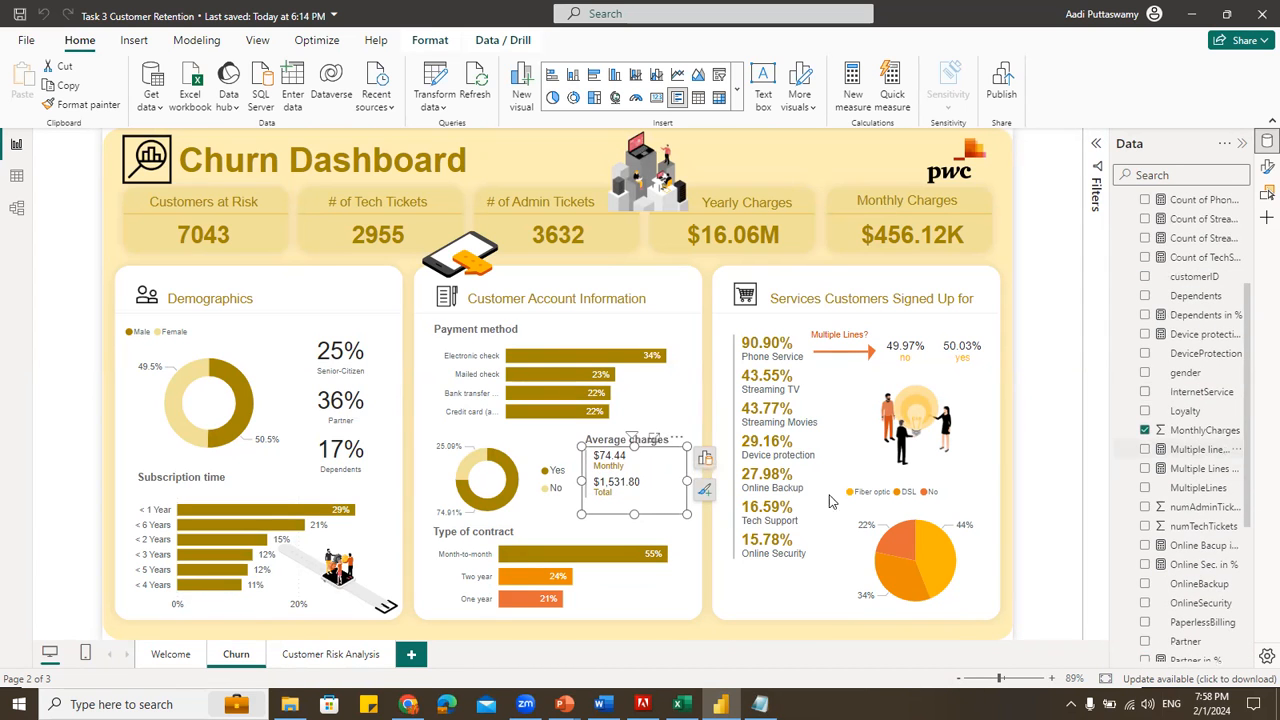
left_click(743, 90)
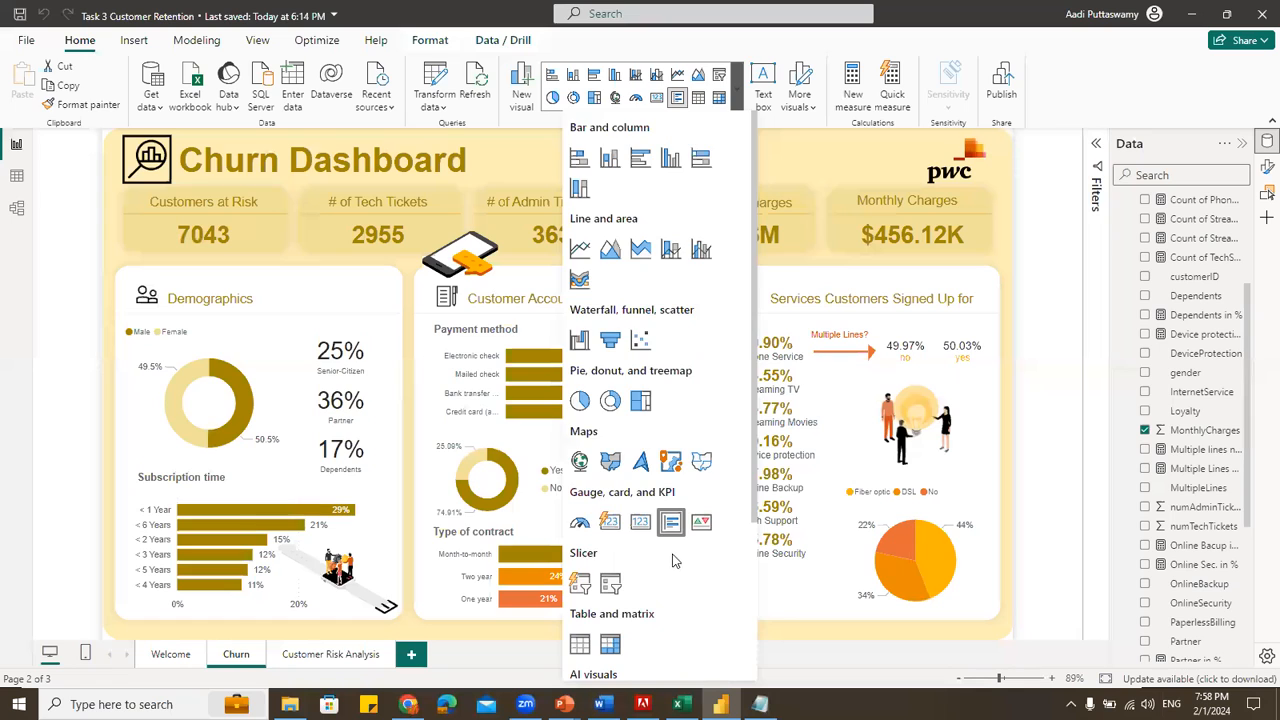
left_click(806, 634)
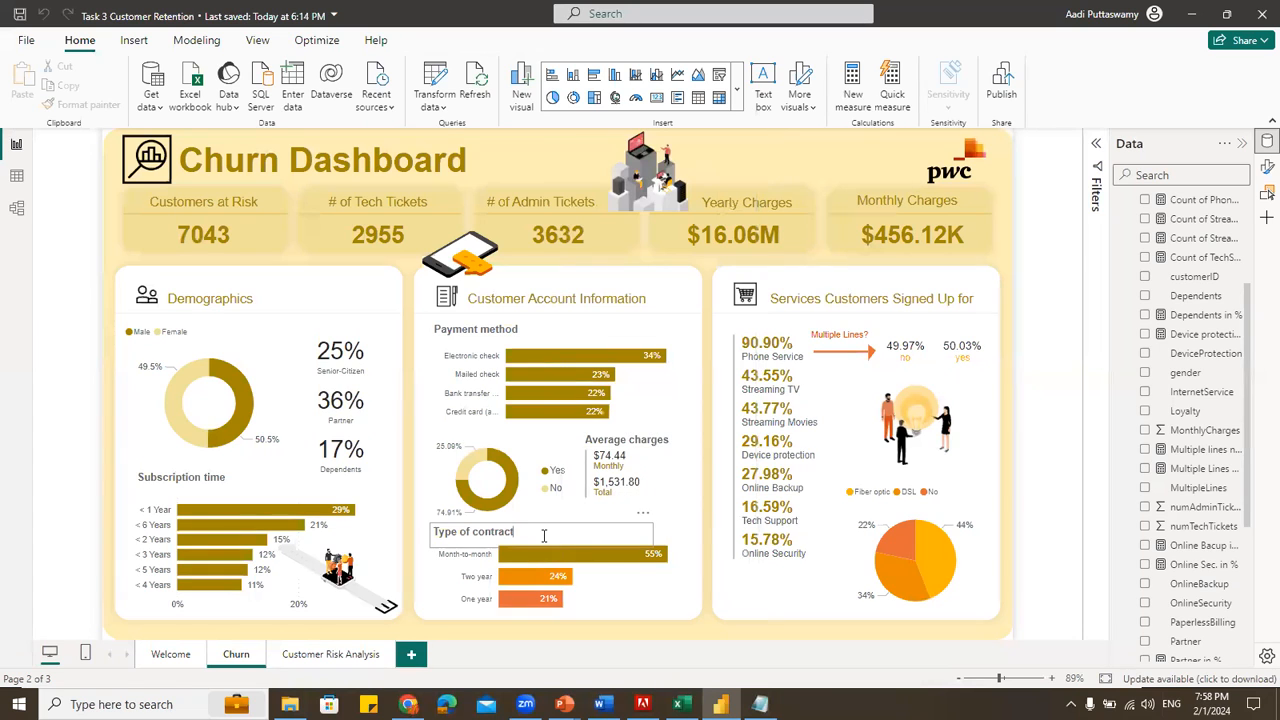
Check which field feeds the Type of contract bar chart
left_click(603, 580)
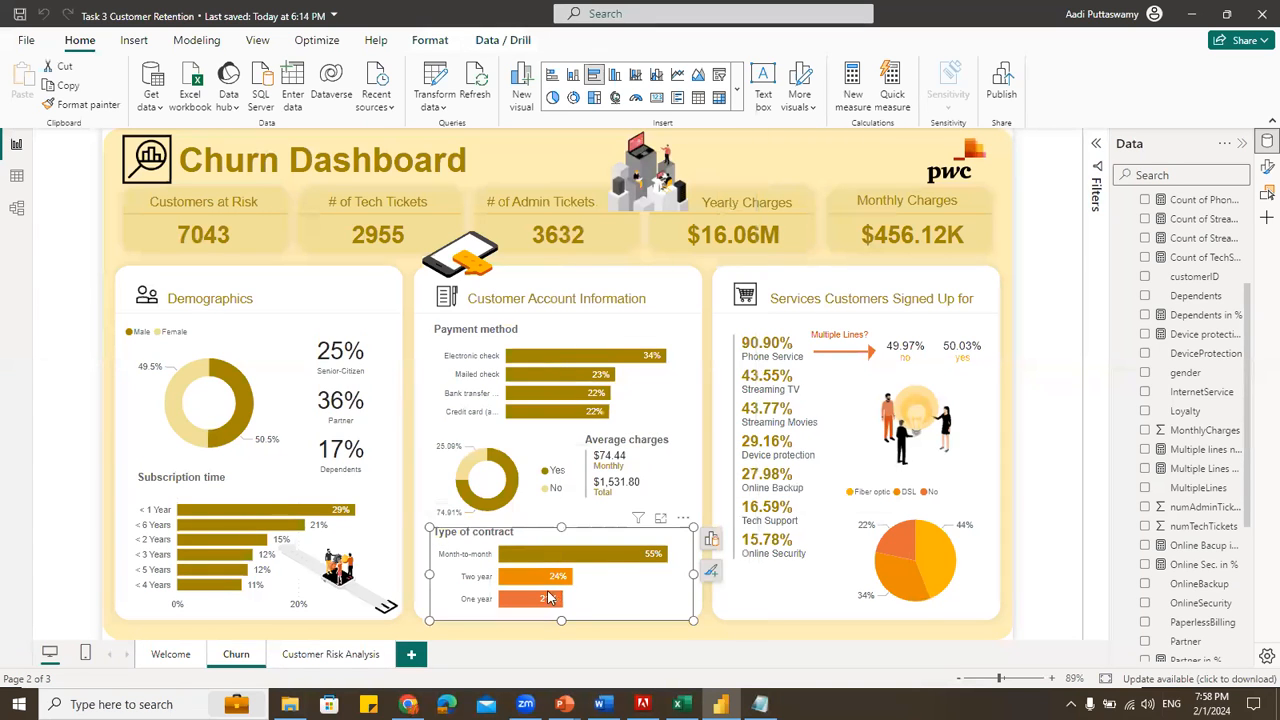
scroll(1240, 540, "down", 5)
scroll(1240, 550, "up", 6)
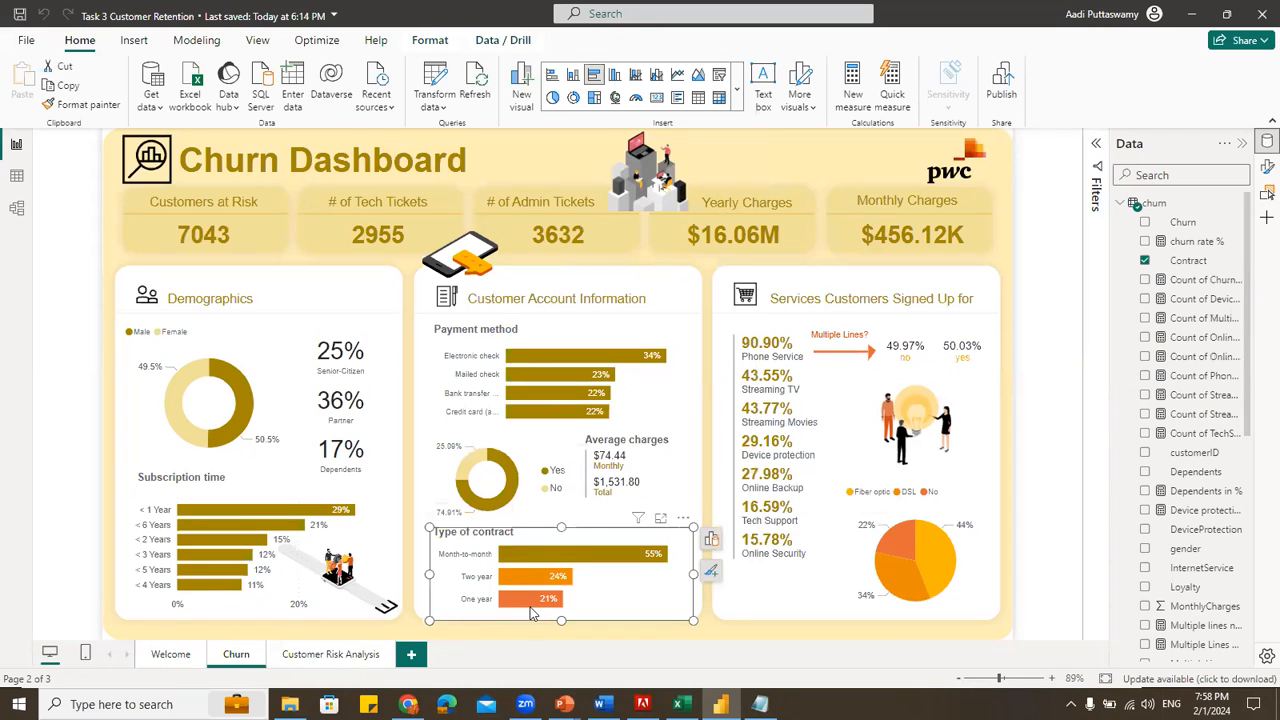
Switch to the Churn-Dataset workbook, add filters to the header row and review the Contract column's filter options
key("alt+Tab")
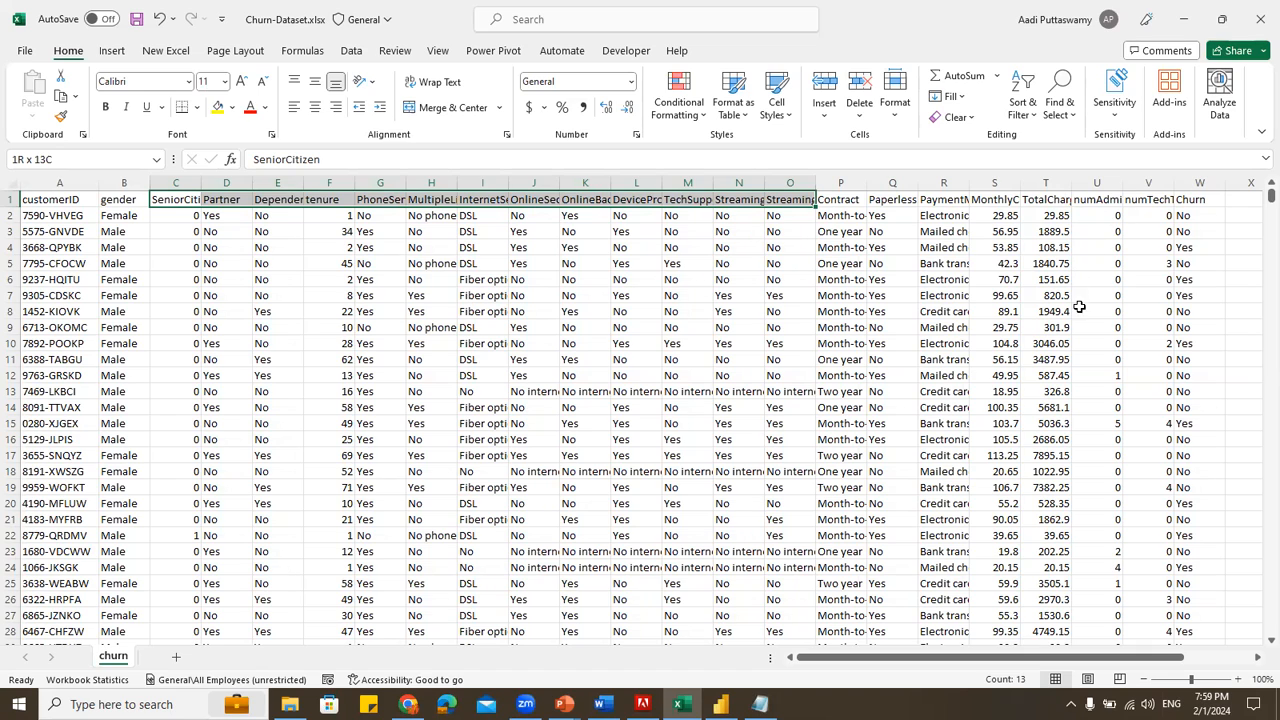
key("alt+Tab")
key("alt+Tab")
left_click_drag(203, 208, 783, 207)
left_click(830, 200)
key("ctrl+shift+l")
left_click(889, 292)
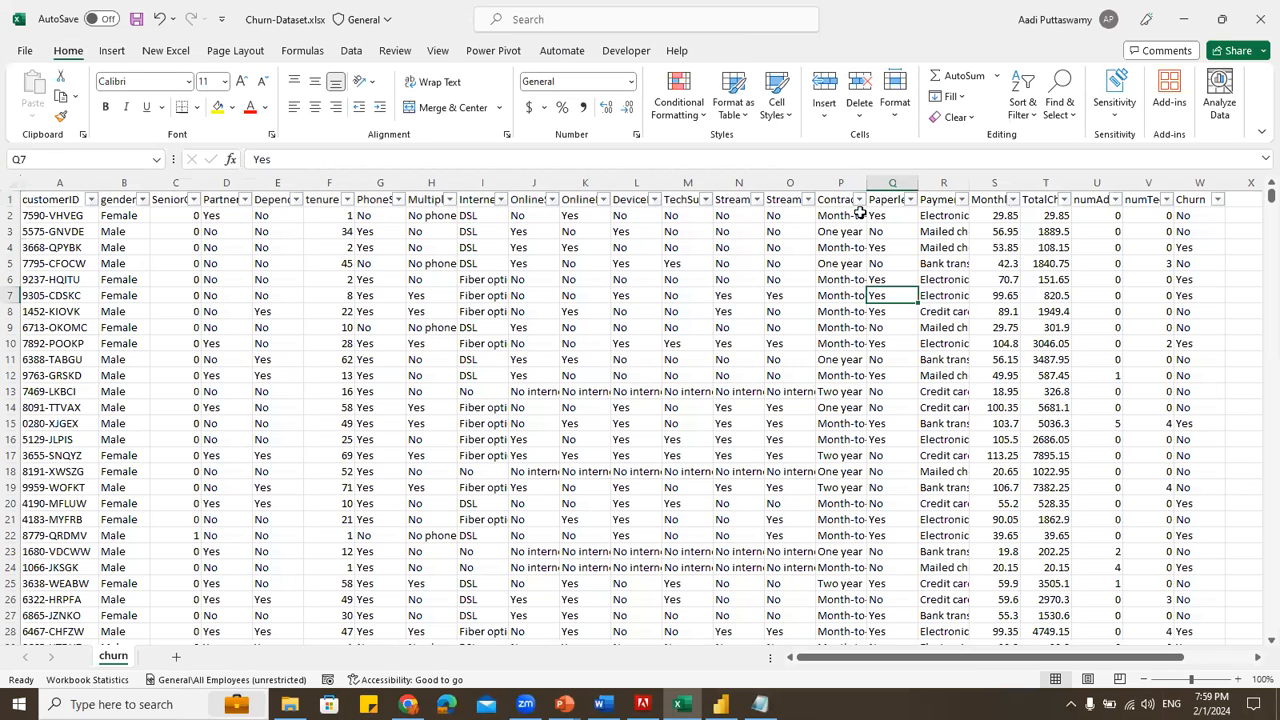
left_click(858, 199)
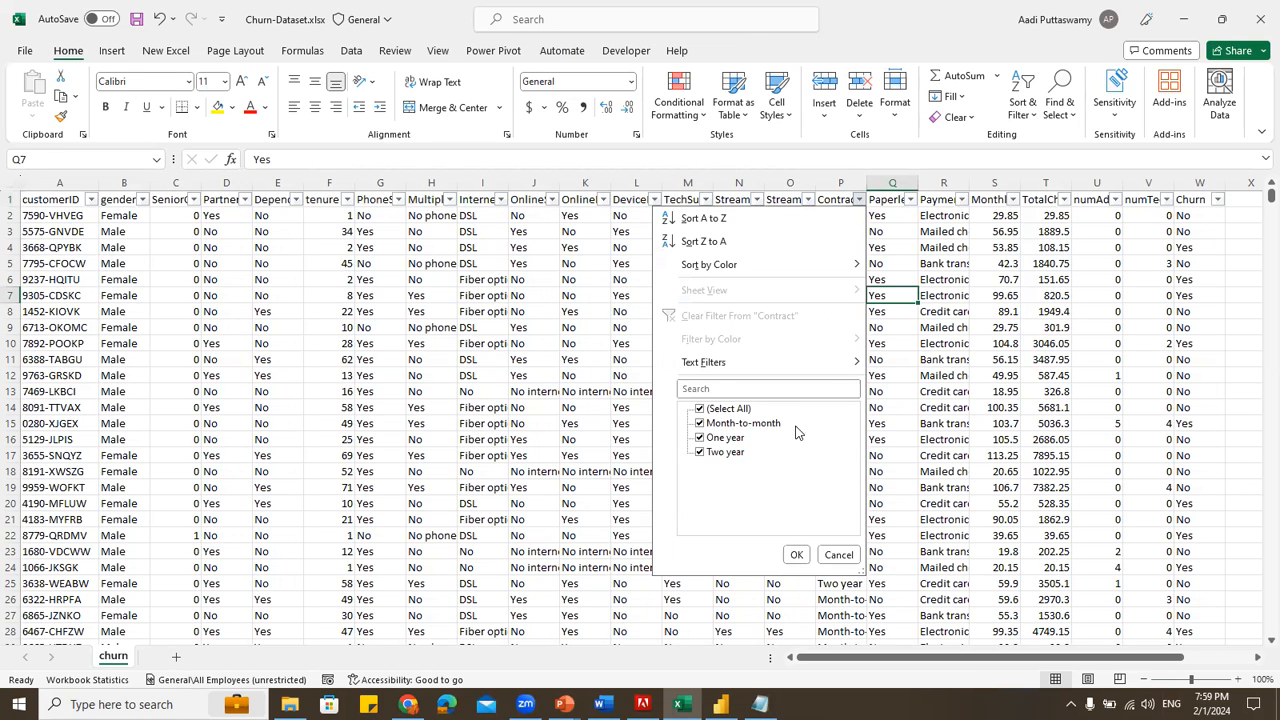
left_click(796, 554)
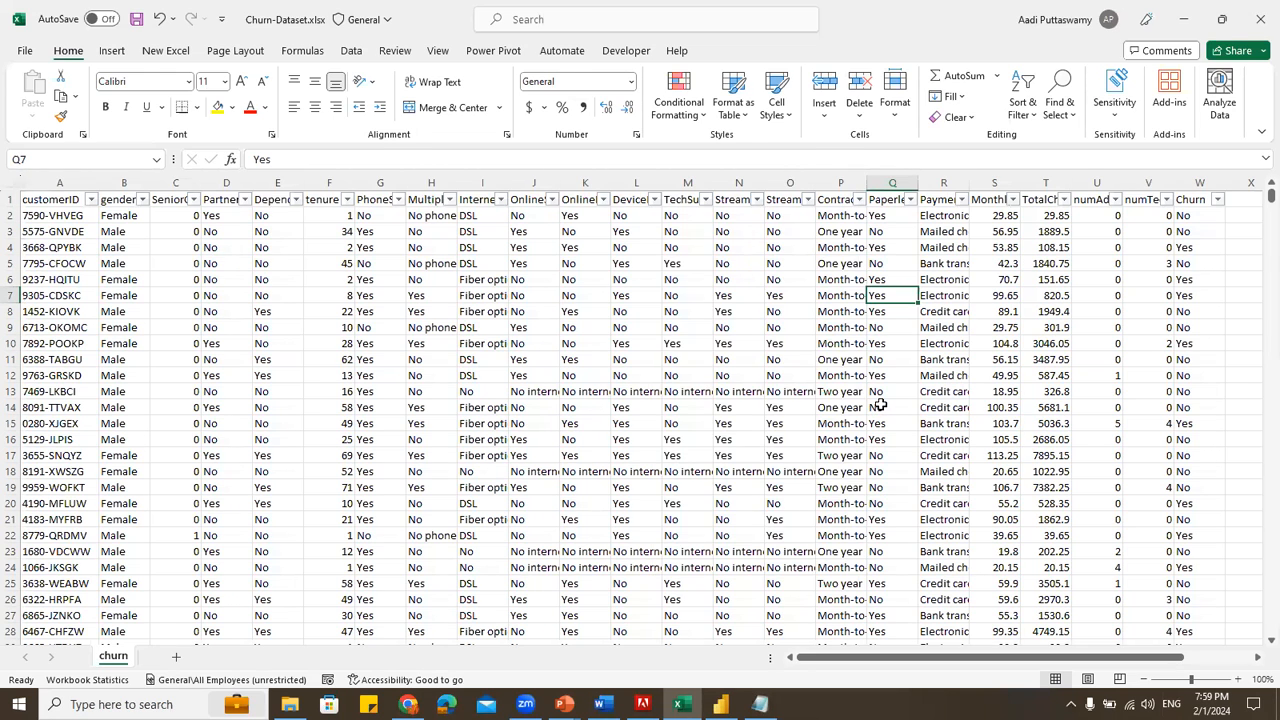
Compare the dashboard's Services Customers Signed Up for percentages with the workbook's columns, looking at the SeniorCitizen header in between
key("alt+Tab")
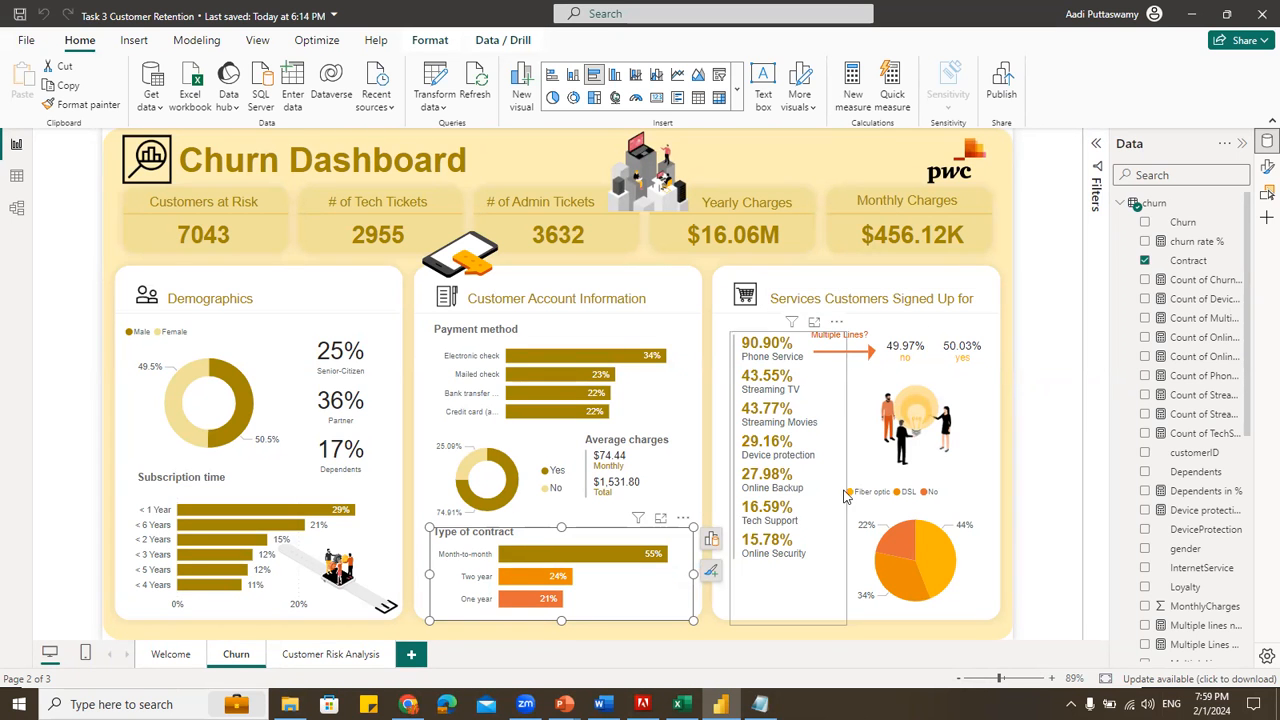
key("alt+Tab")
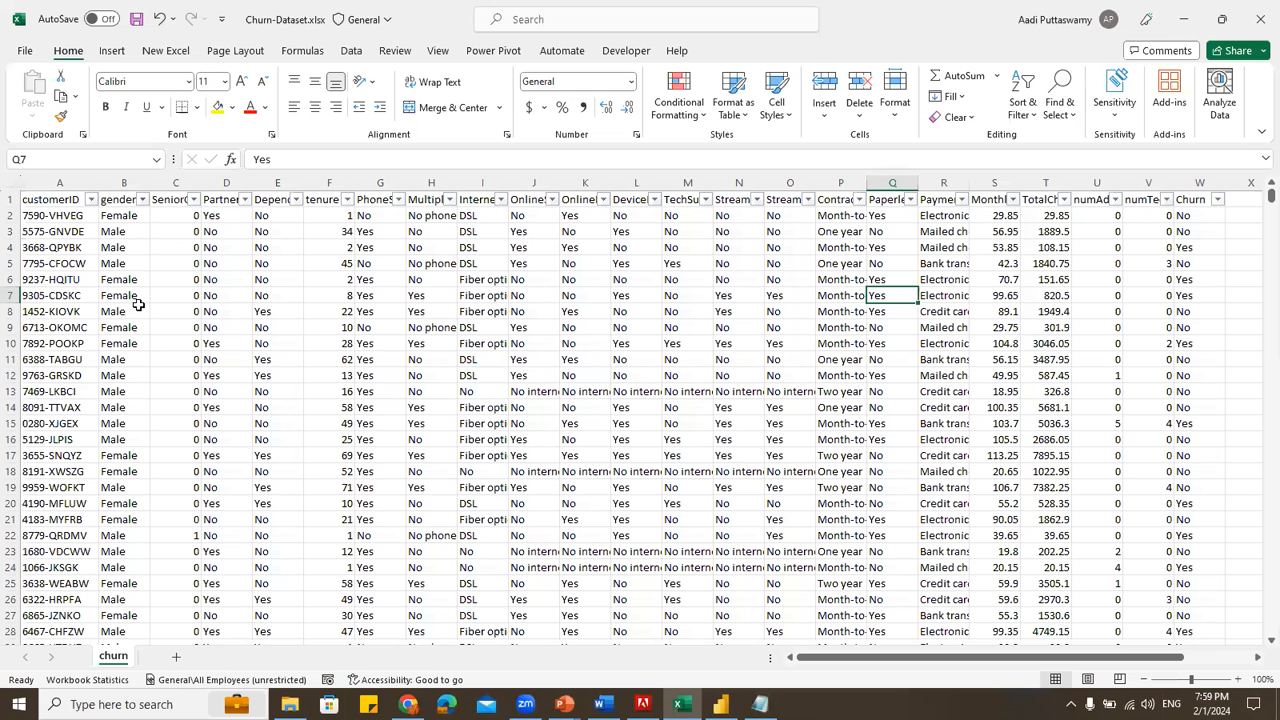
left_click(160, 200)
left_click(193, 199)
key("alt+Tab")
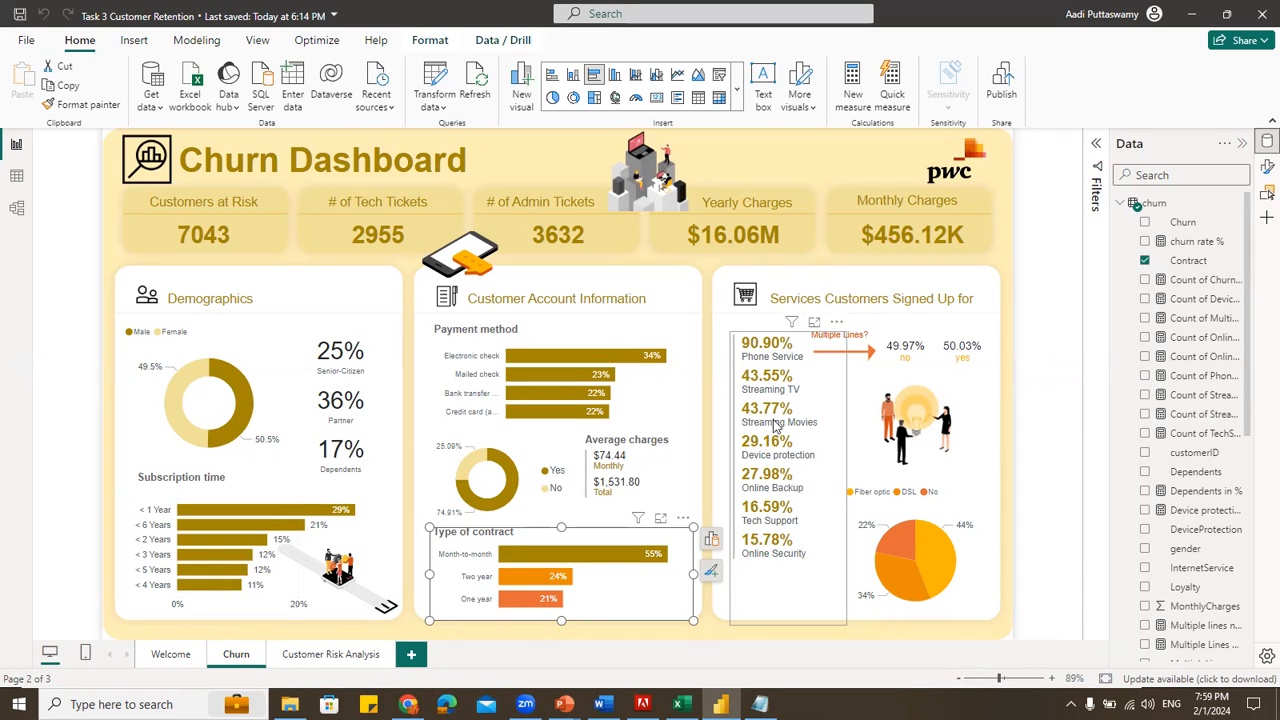
key("alt+Tab")
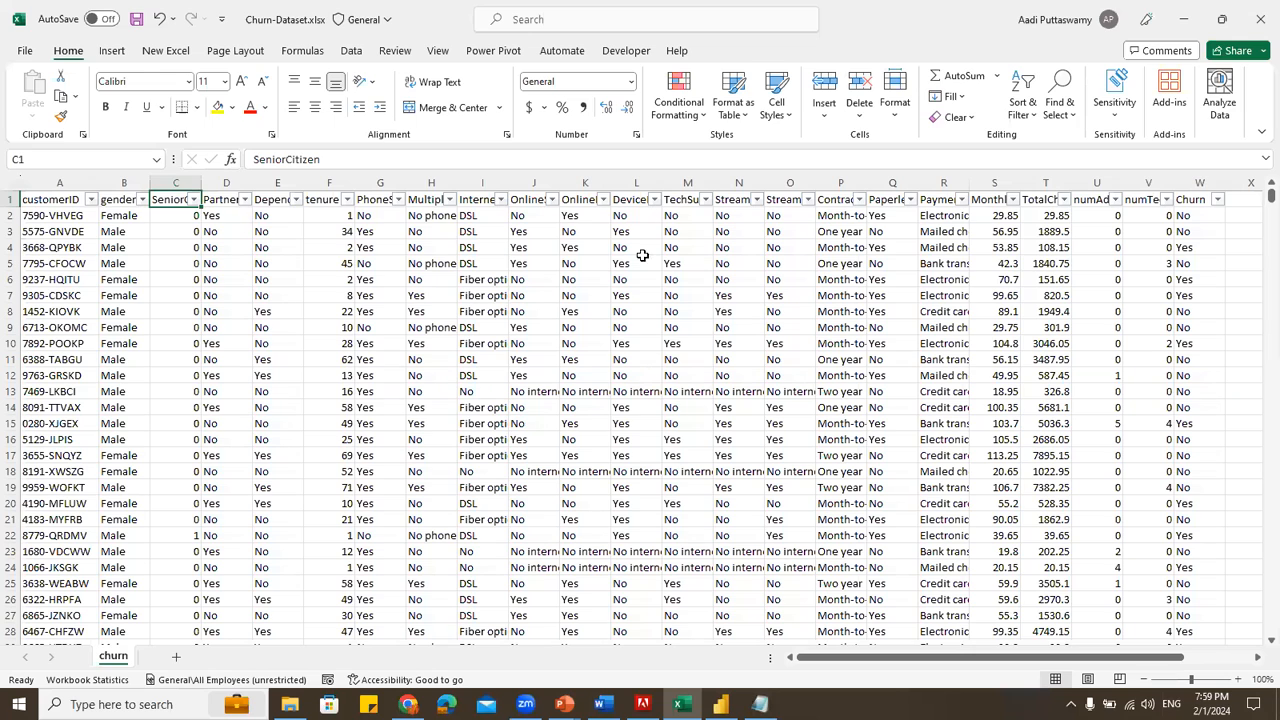
key("alt+Tab")
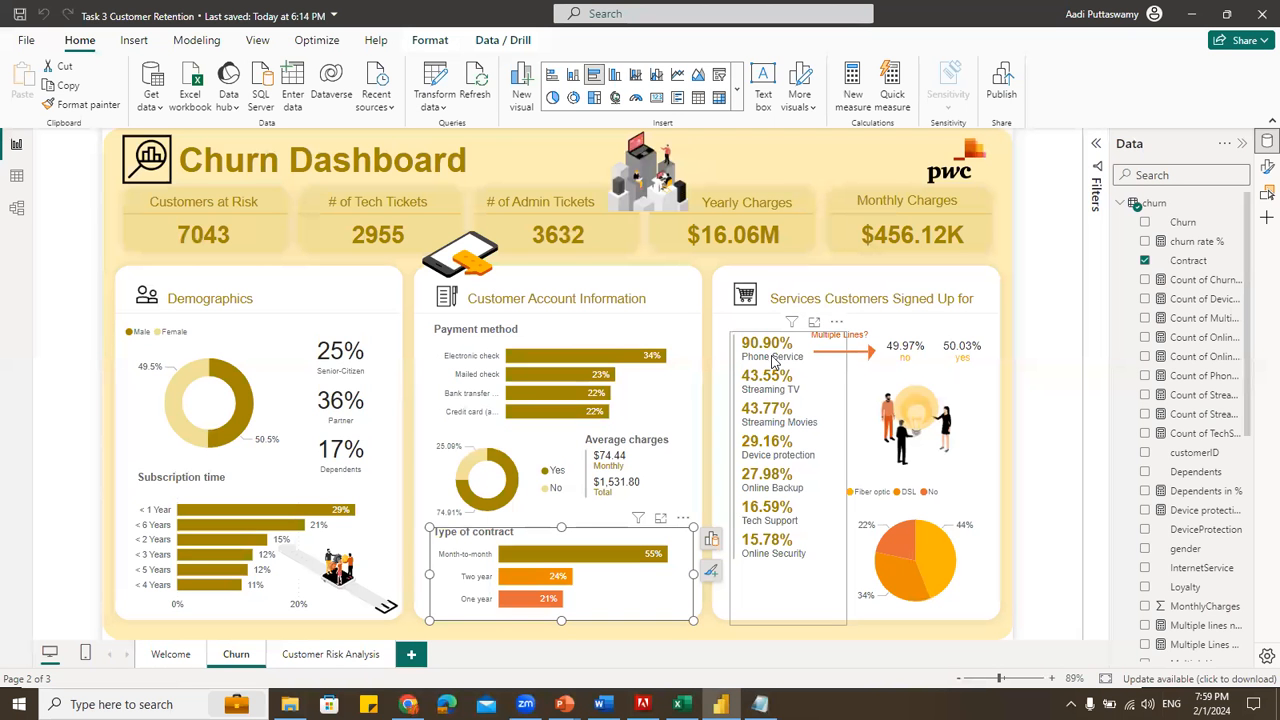
Switch to the measures file in Notepad and highlight the DIVIDE formula of Streaming TV in %
mouse_move(757, 355)
left_click(760, 704)
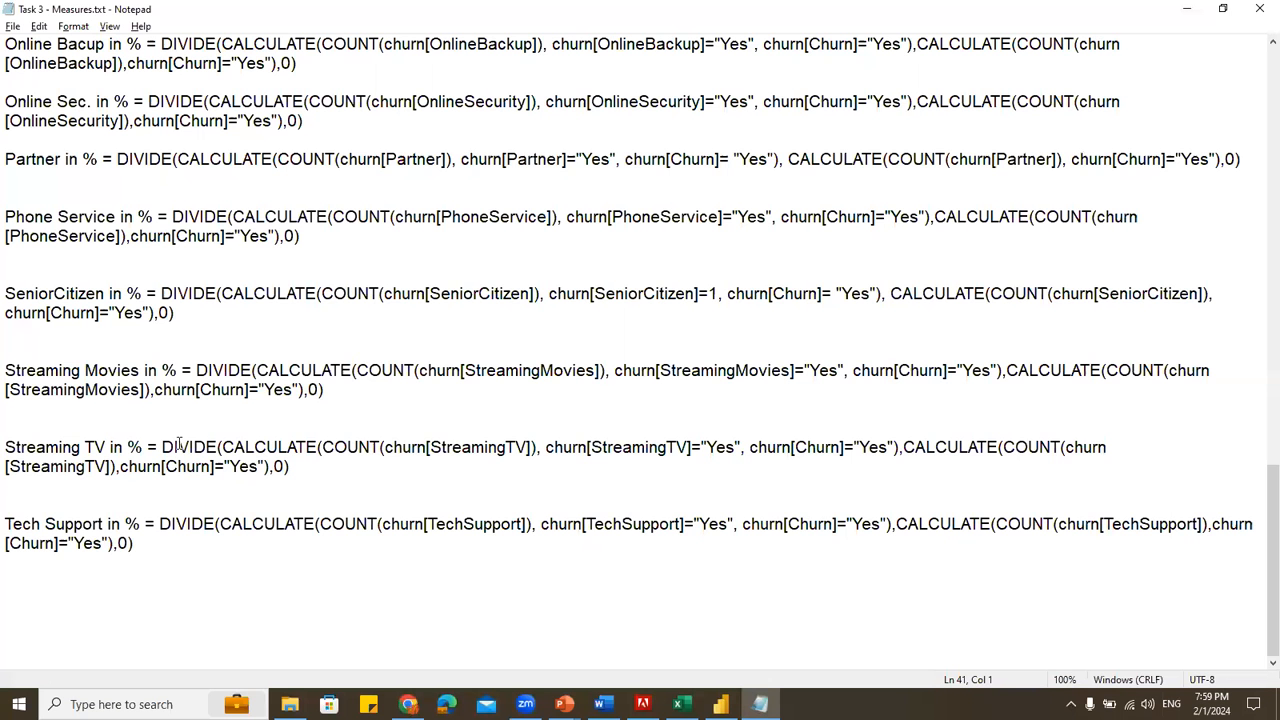
left_click_drag(160, 437, 749, 429)
left_click(244, 481)
Return to Power BI and check which measures feed the no and yes cards beside Multiple Lines
key("alt+Tab")
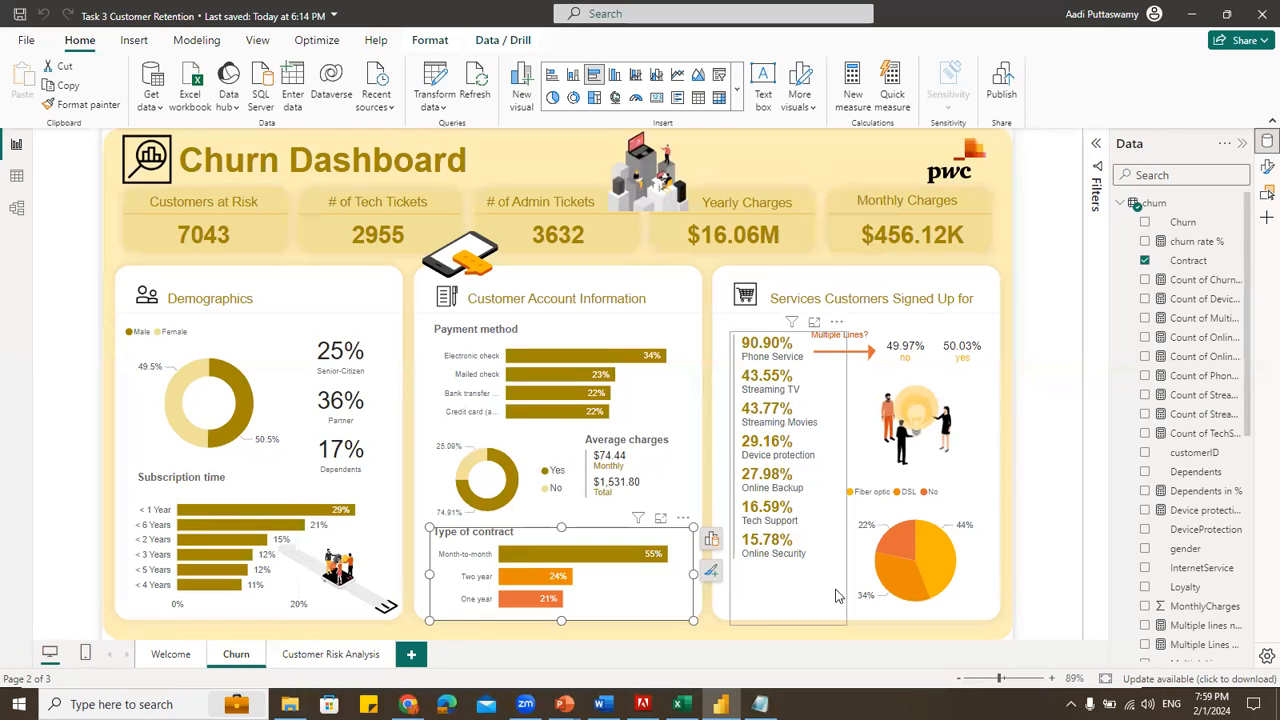
left_click(908, 338)
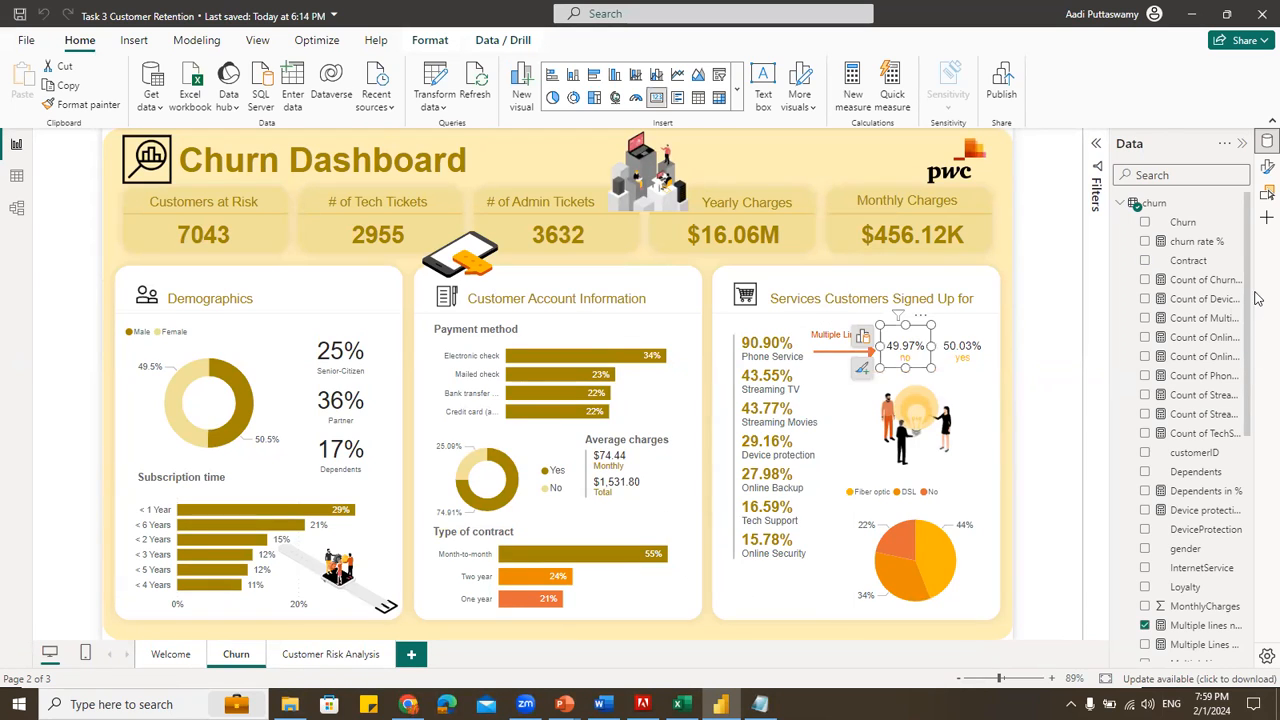
scroll(1247, 284, "down", 5)
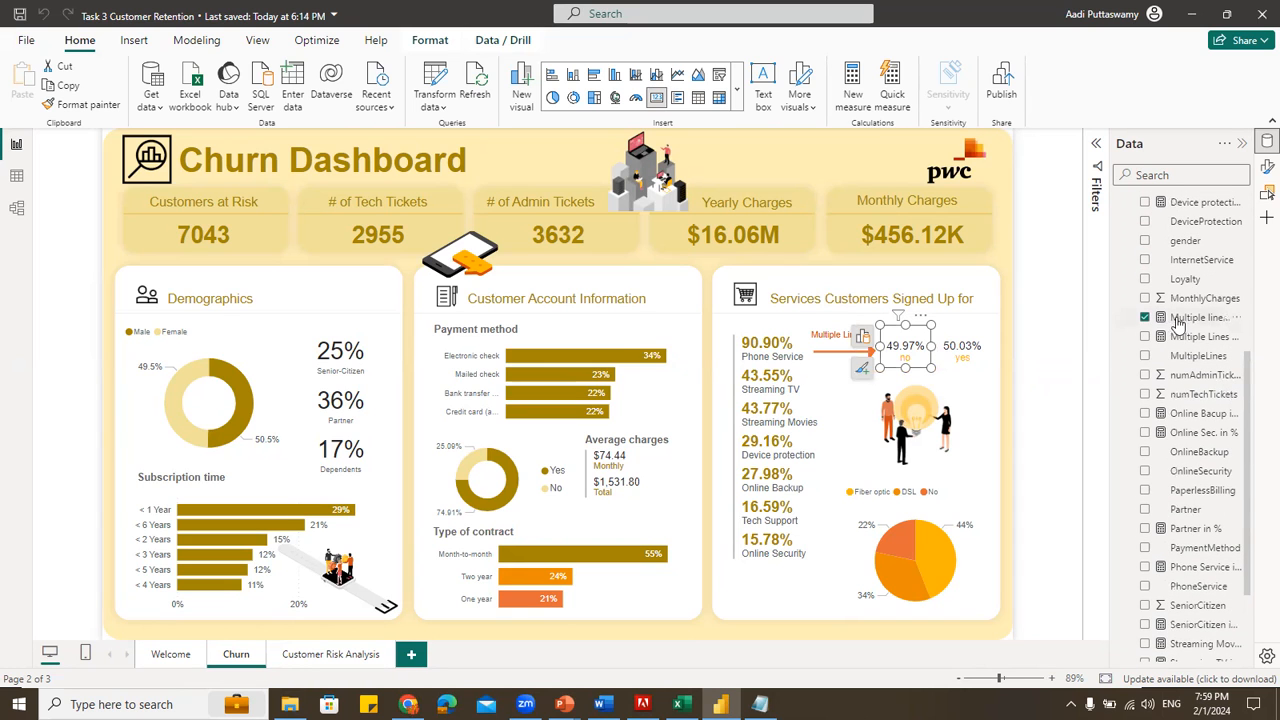
left_click(962, 350)
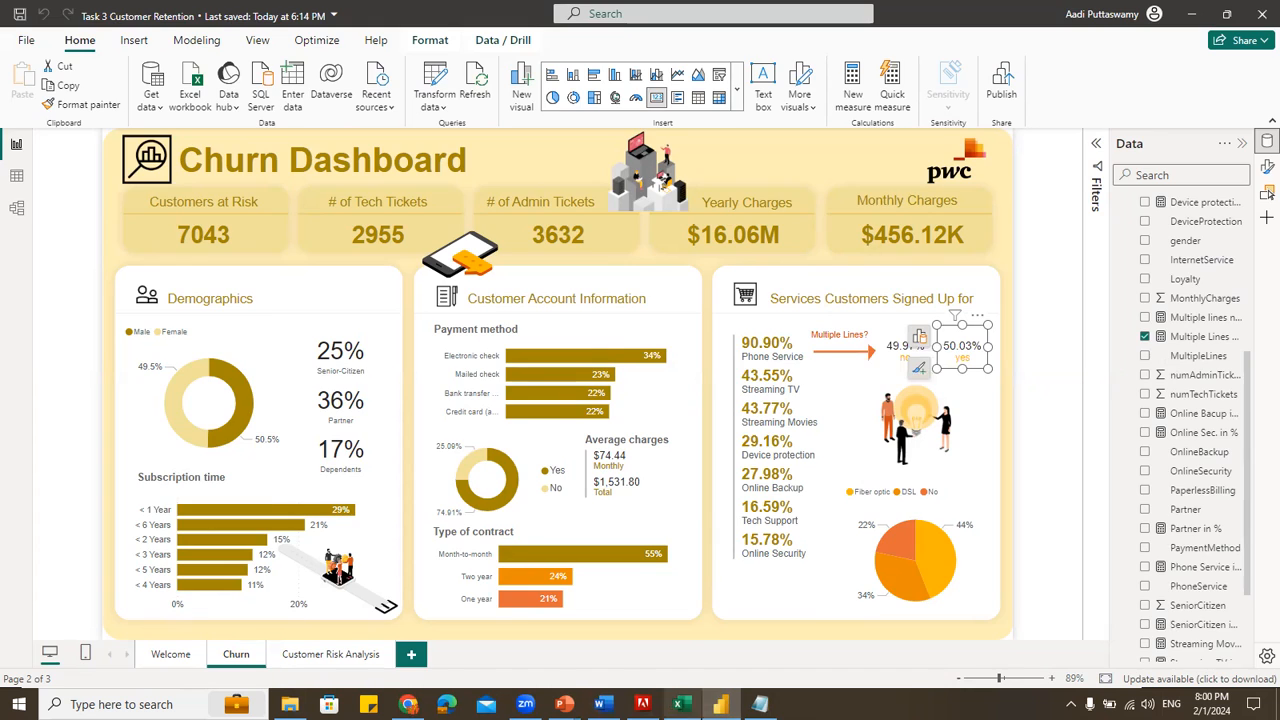
Glance at the Churn-Dataset workbook, widen Power BI's Data pane, and check the field behind the Fiber optic, DSL and No pie chart
left_click(679, 704)
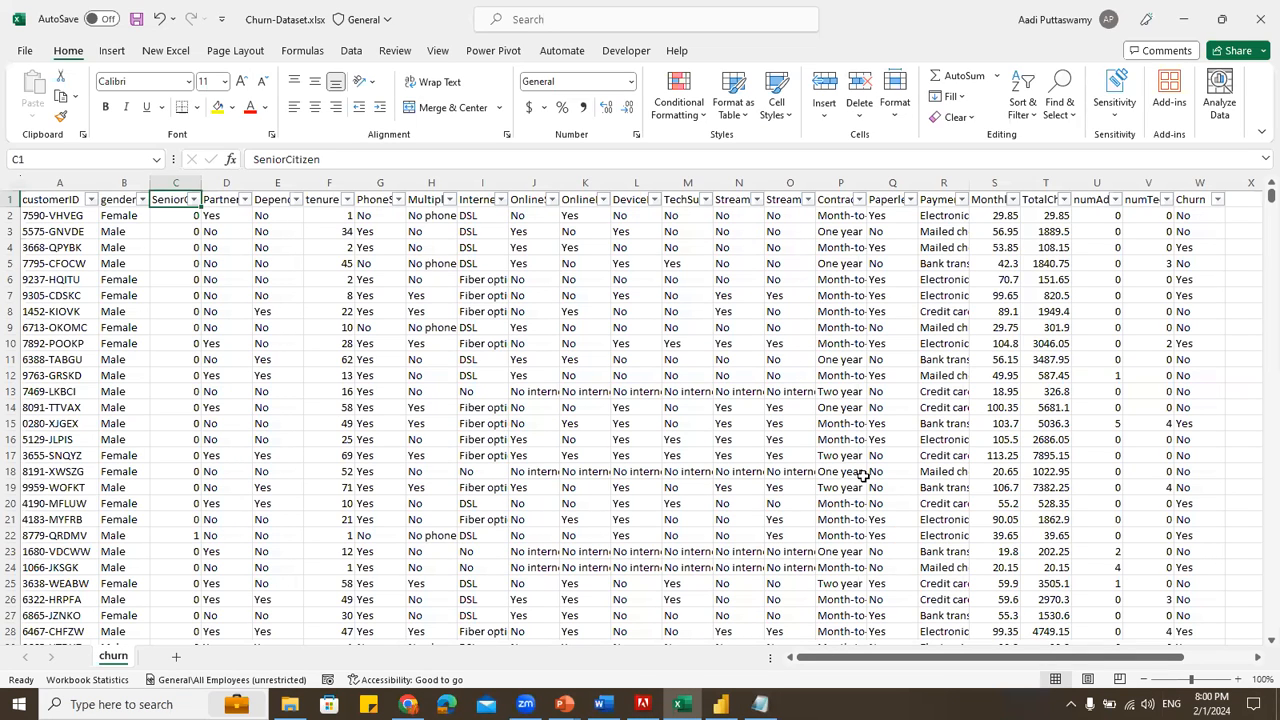
key("alt+Tab")
left_click_drag(1110, 371, 1115, 397)
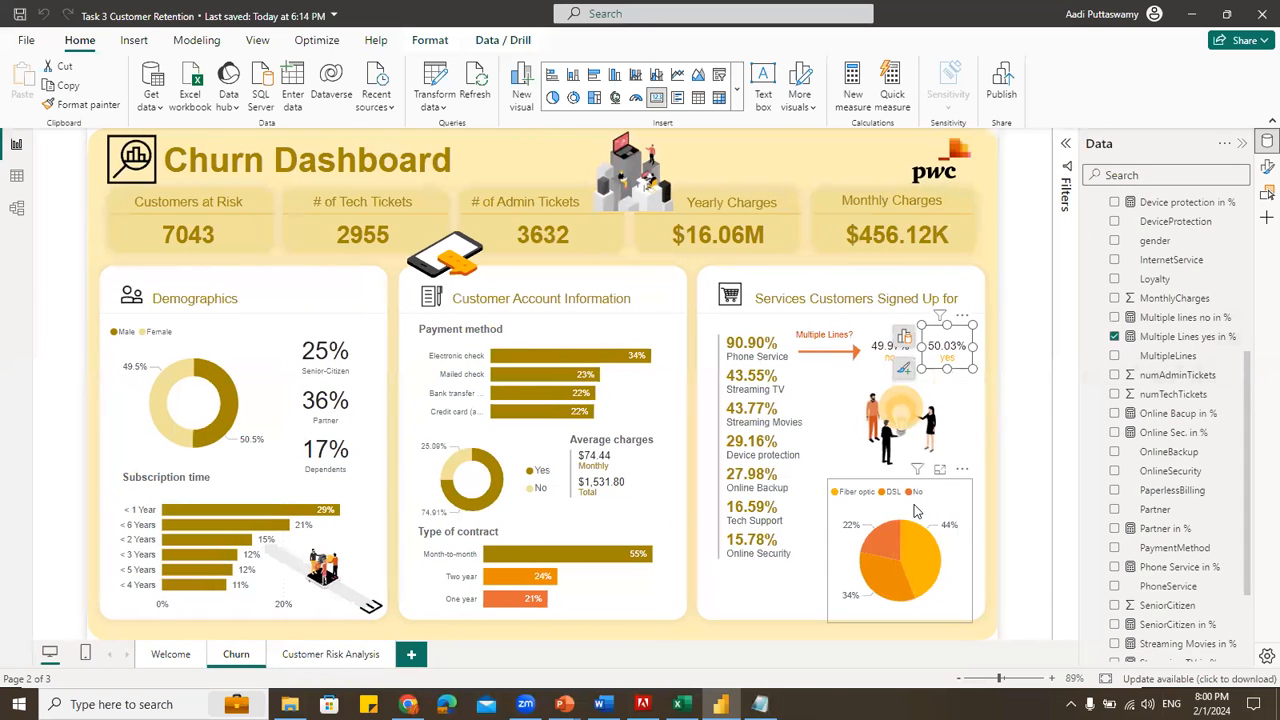
left_click(950, 494)
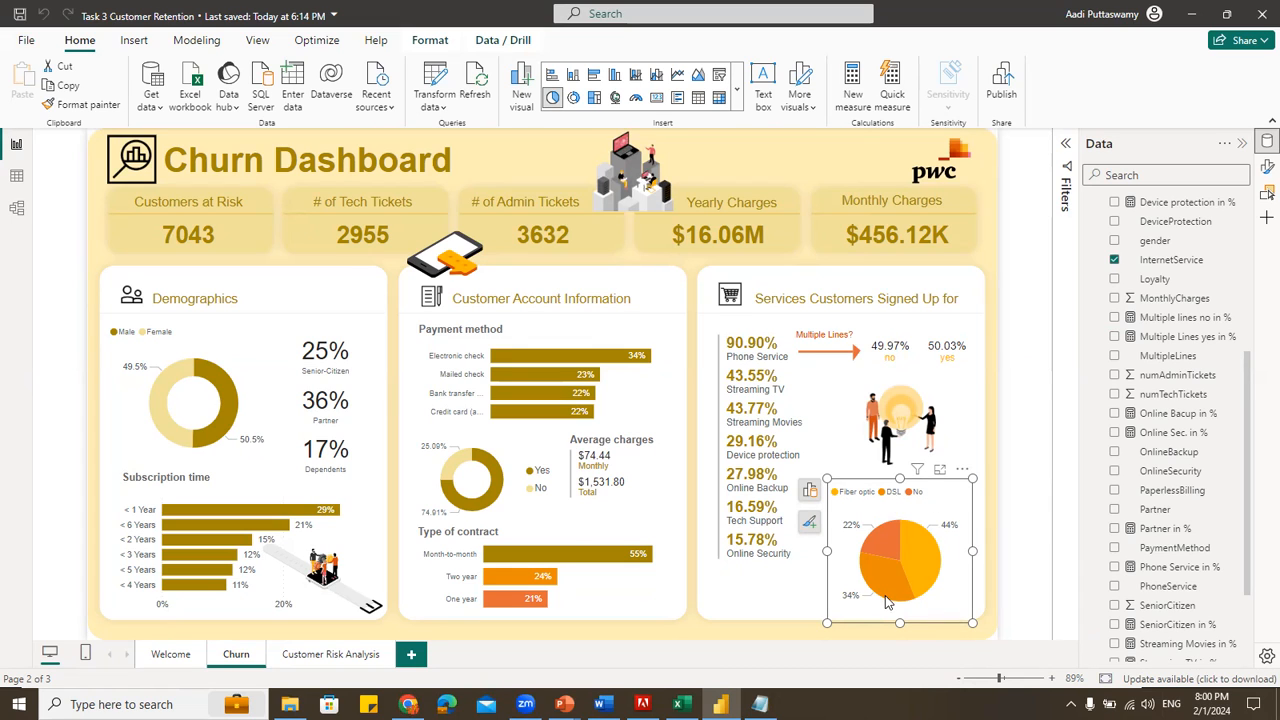
mouse_move(886, 600)
Review the Welcome page, open the Customer Risk Analysis page, and check the field behind the Risk of churn slicer
left_click(152, 658)
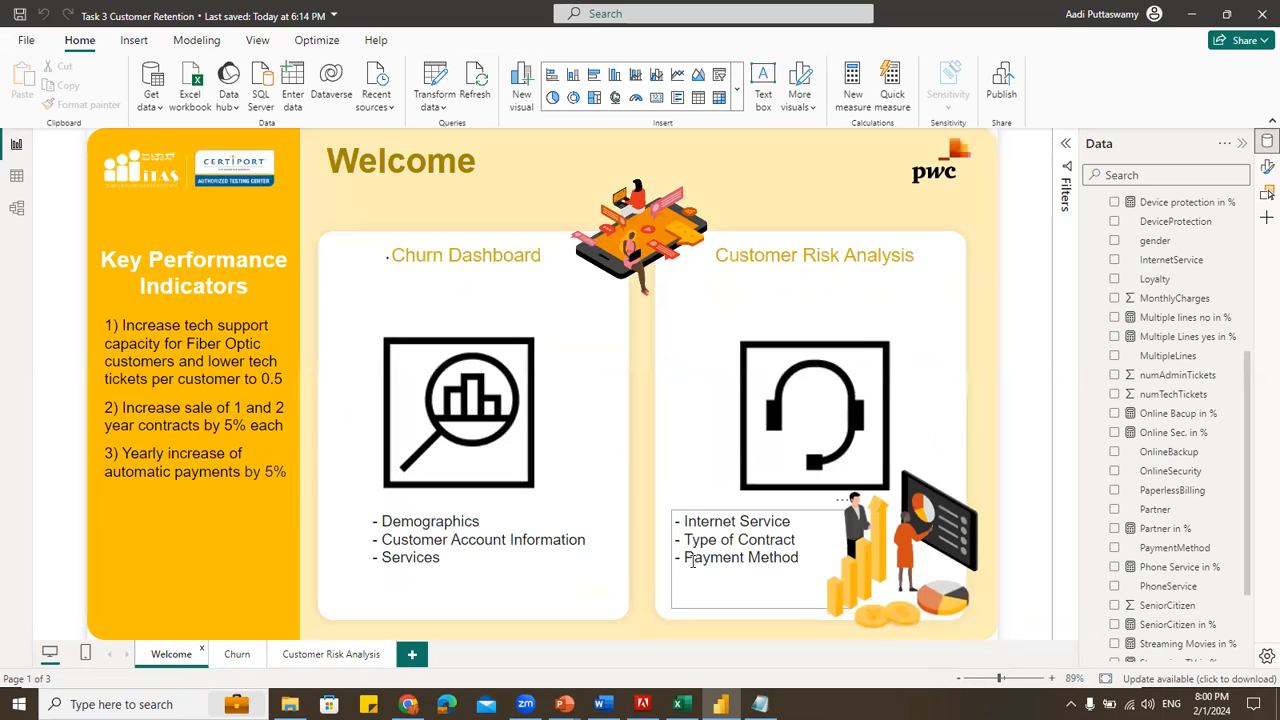
left_click(318, 654)
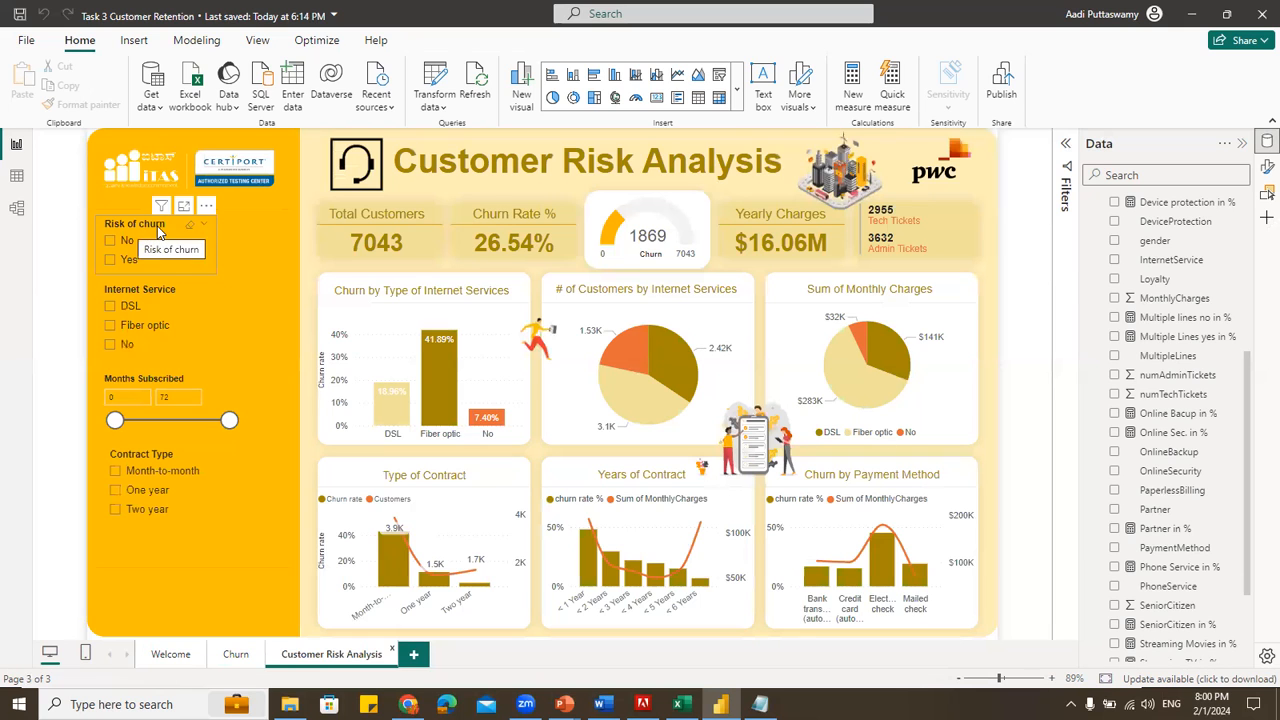
scroll(1256, 558, "down", 3)
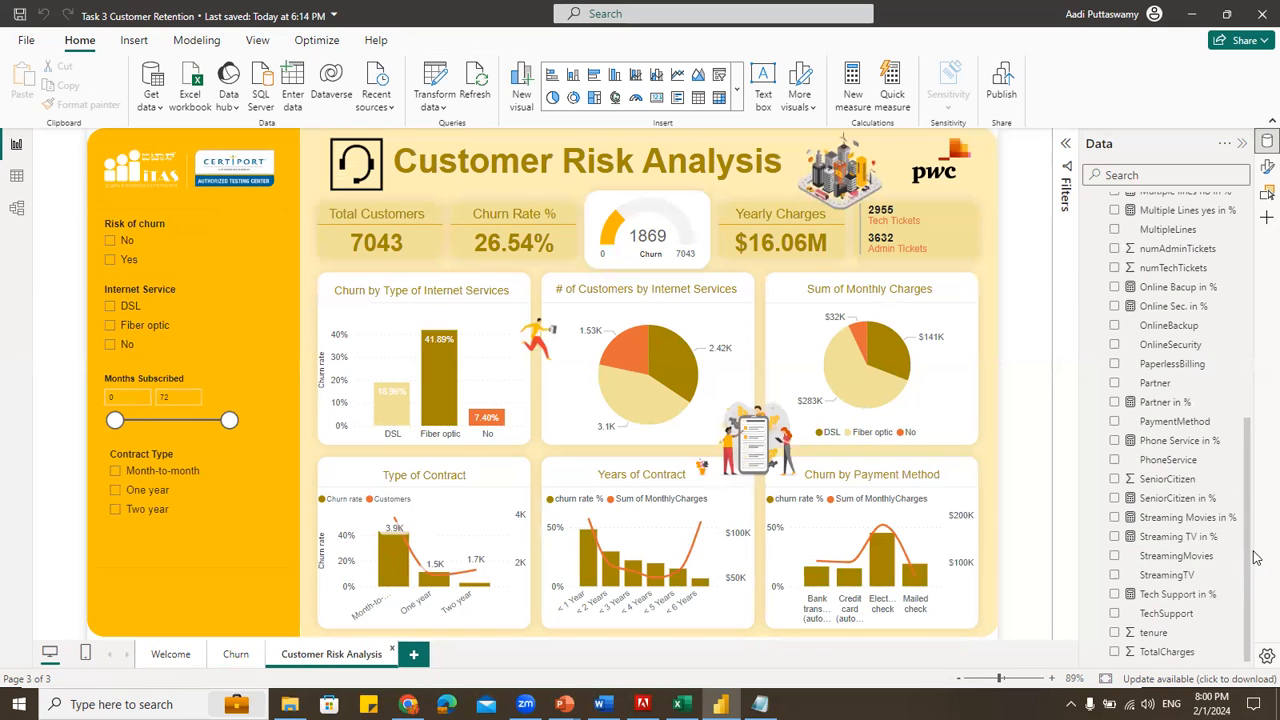
left_click(208, 272)
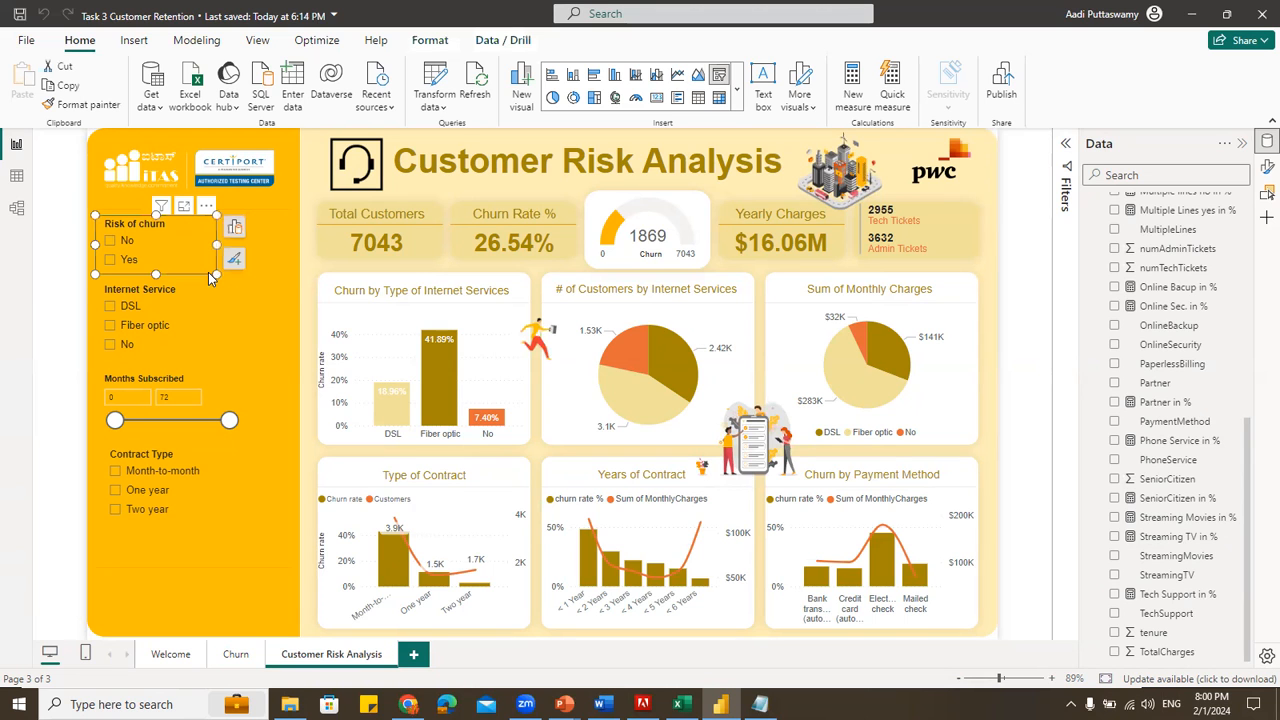
left_click_drag(1246, 465, 1246, 239)
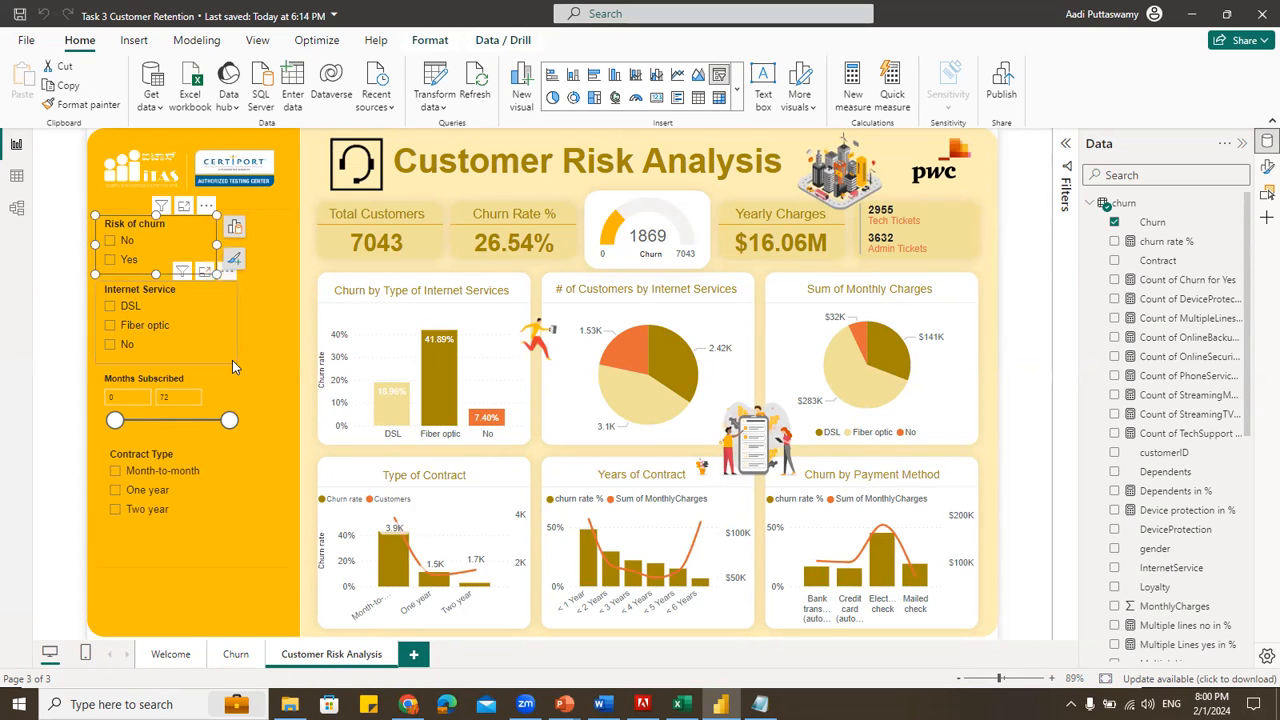
Check which fields feed the Internet Service and Months Subscribed slicers on the Customer Risk Analysis page
left_click(232, 360)
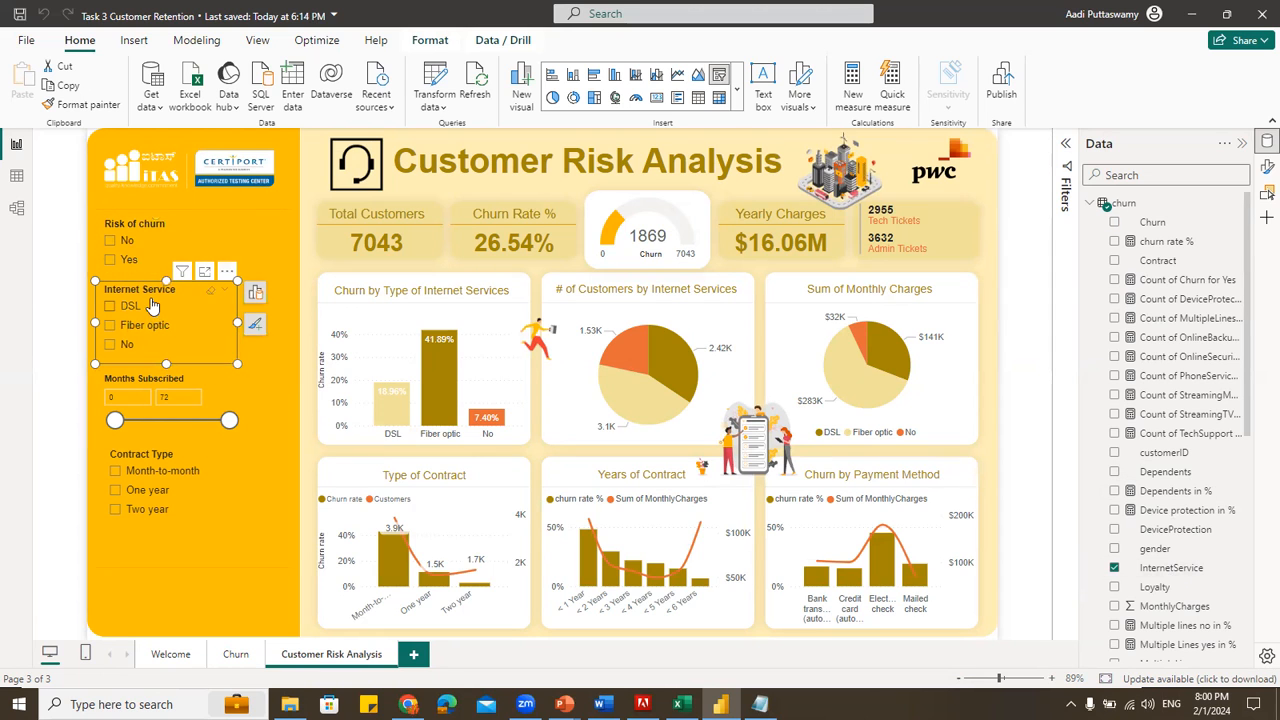
left_click(234, 442)
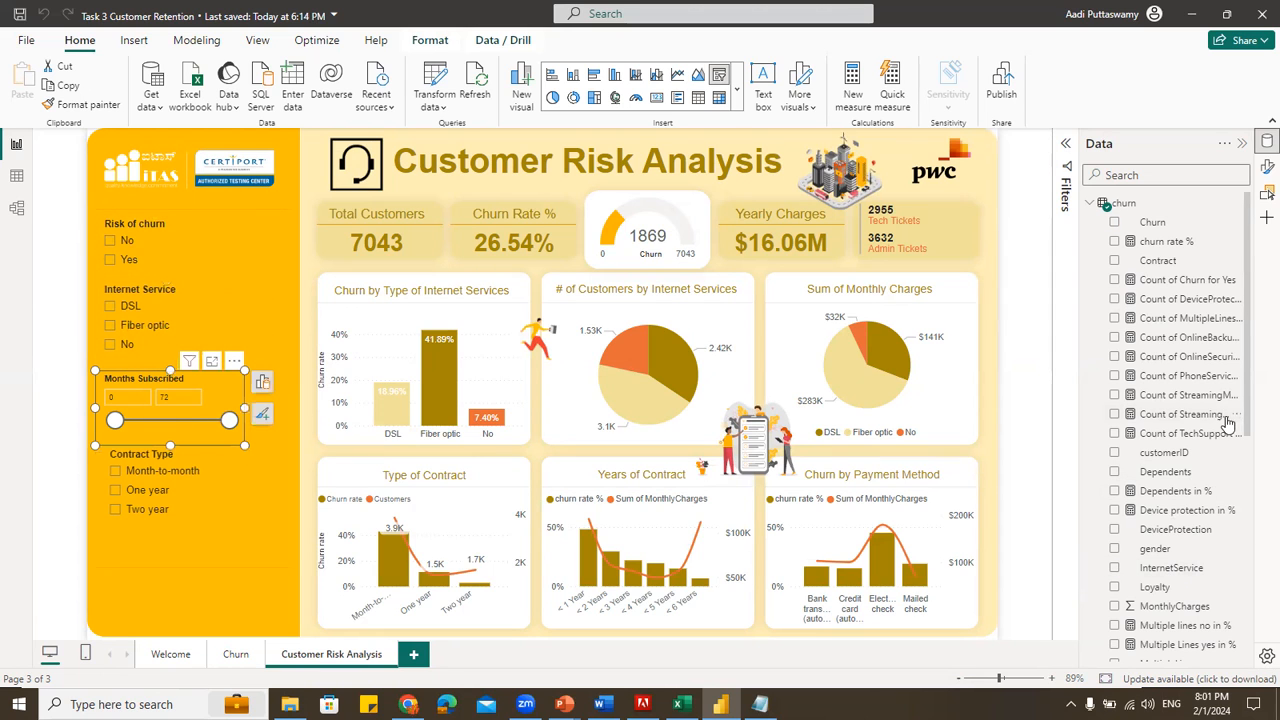
scroll(1227, 425, "down", 5)
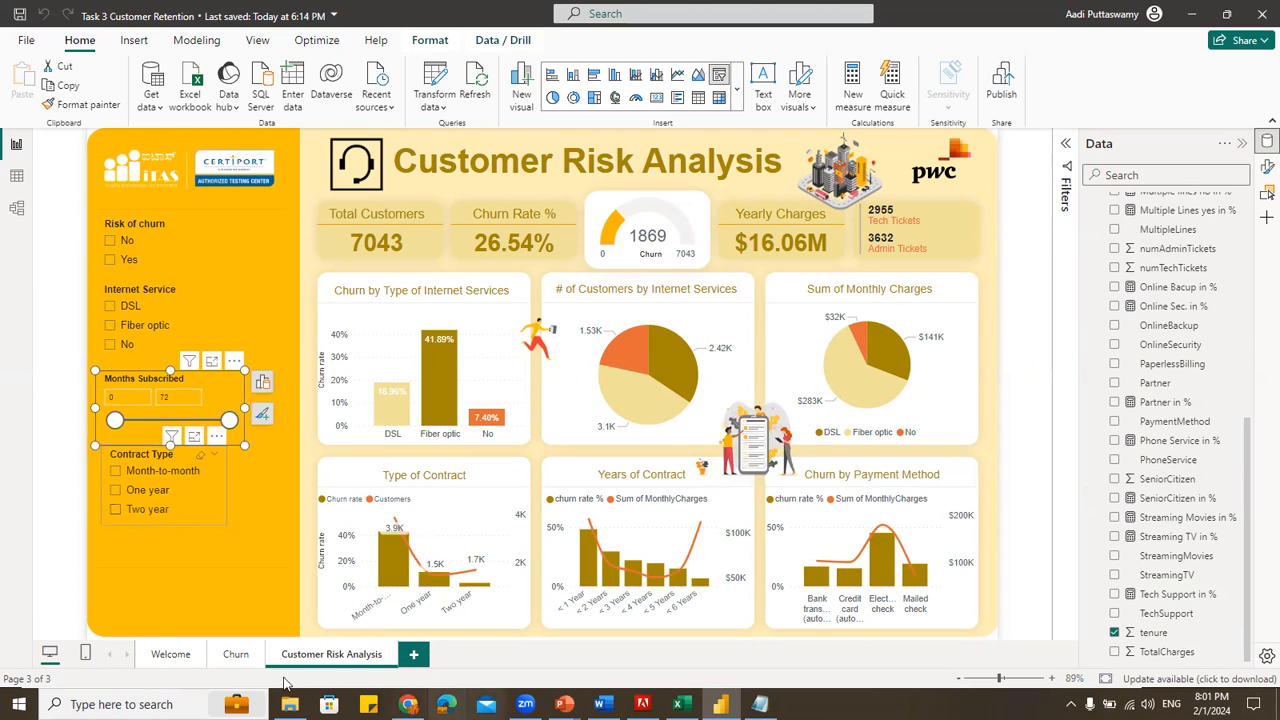
Try the Two year filter in the Contract Type slicer, and examine the DAX formula of the measure behind the Churn Rate % card
left_click(115, 509)
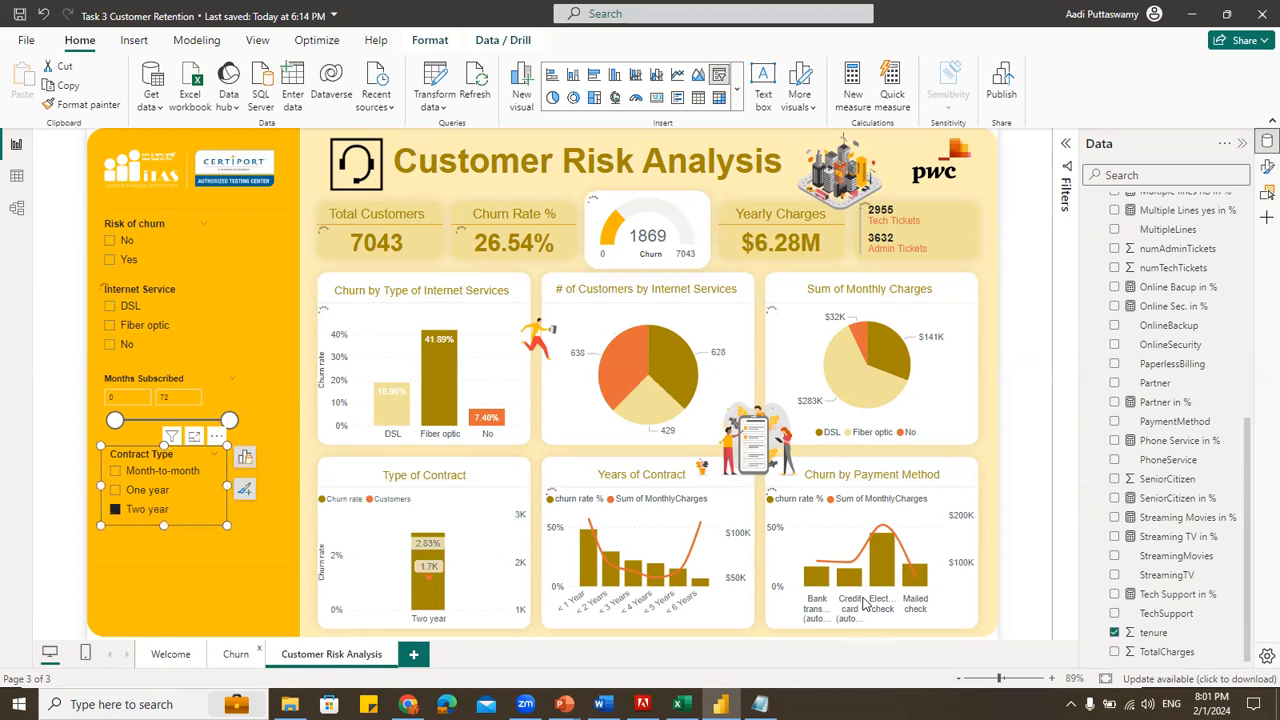
left_click(222, 654)
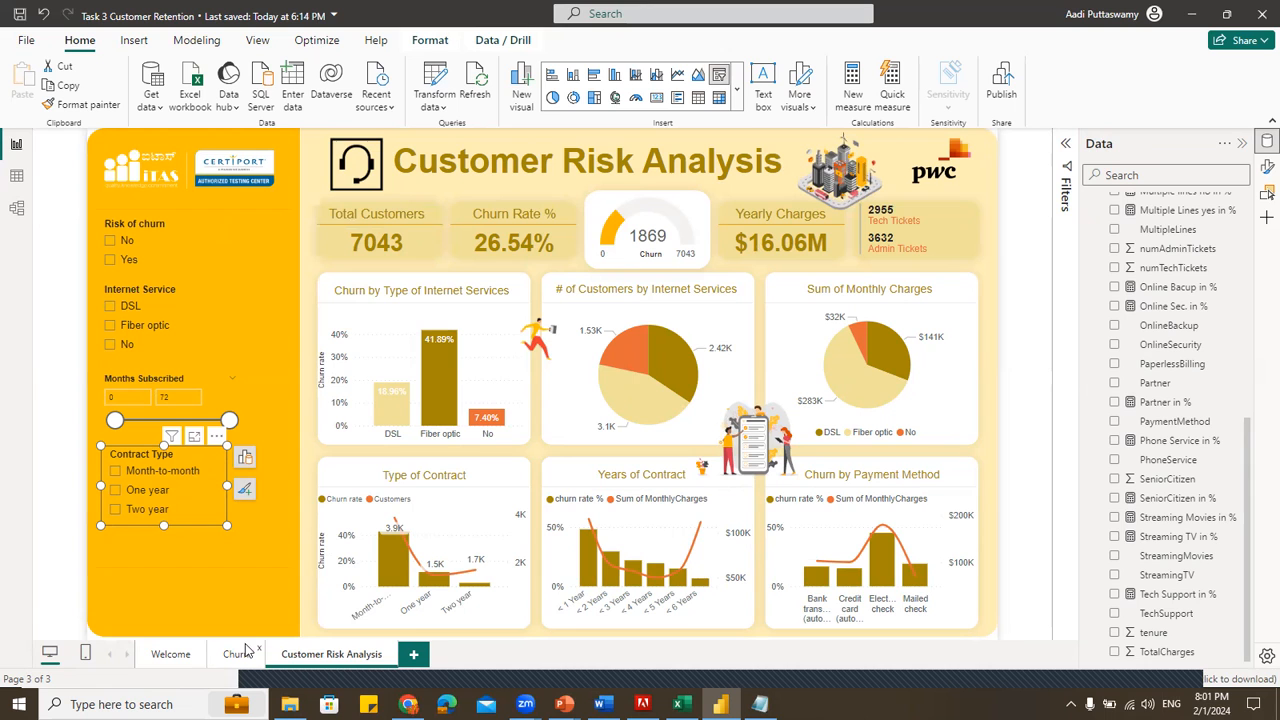
left_click(469, 243)
left_click_drag(1251, 490, 1253, 260)
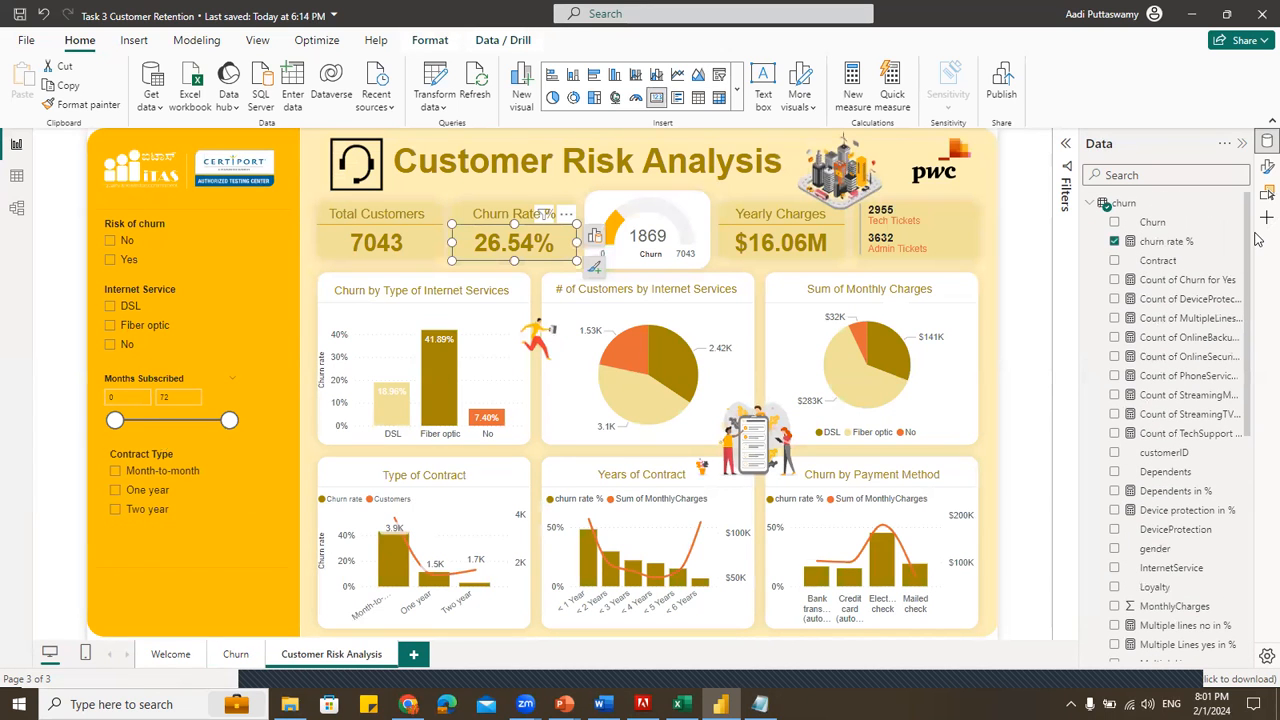
left_click(1166, 242)
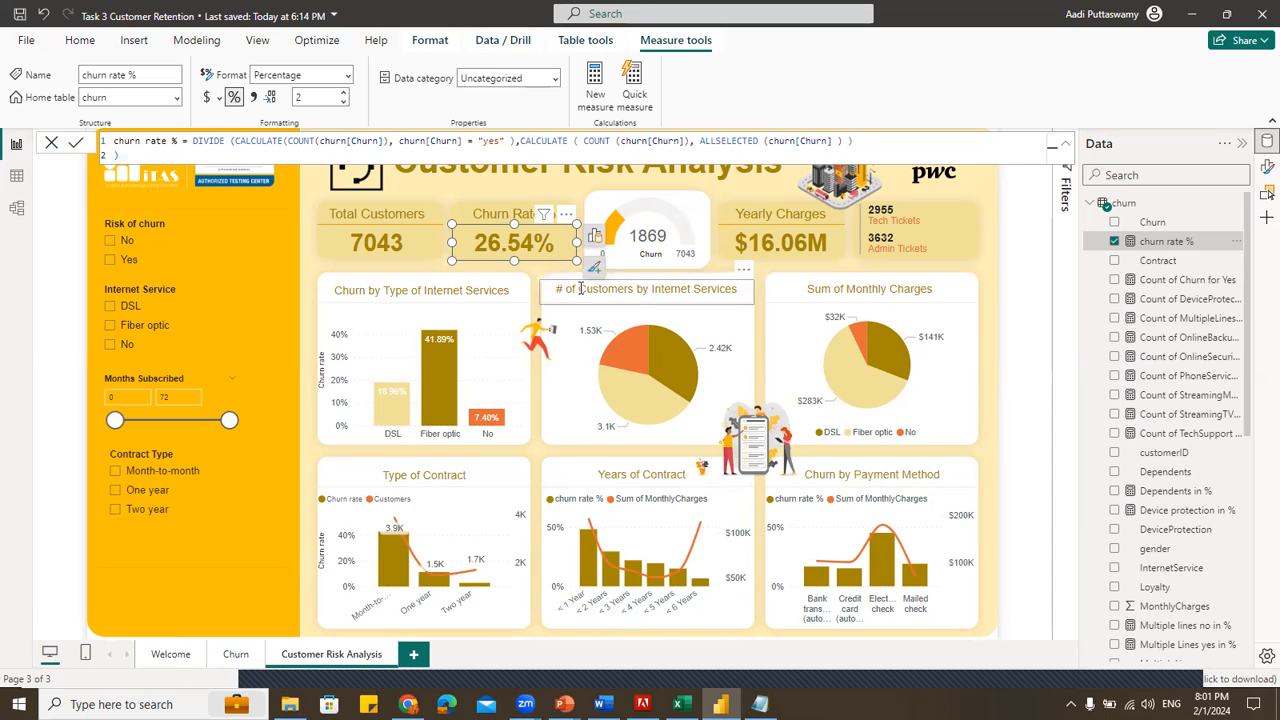
Check which fields feed the Churn gauge, the Yearly Charges card, and the Tech Tickets and Admin Tickets card
left_click(693, 208)
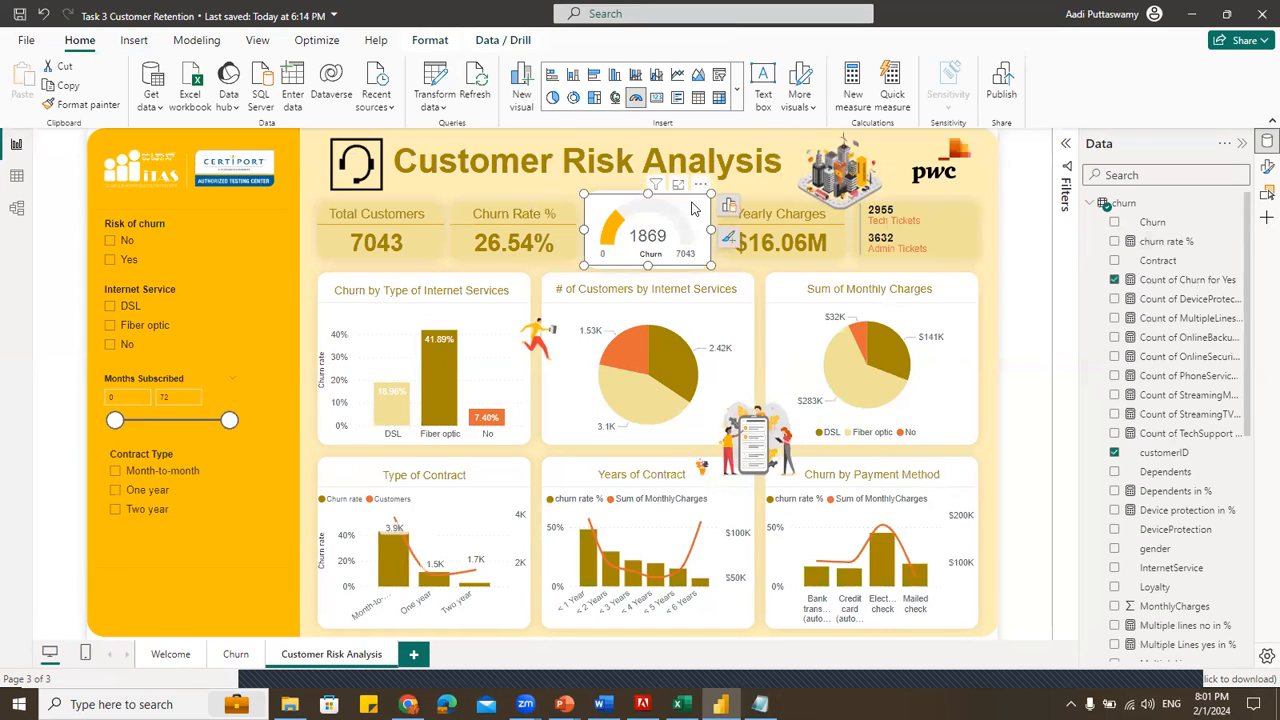
left_click(829, 245)
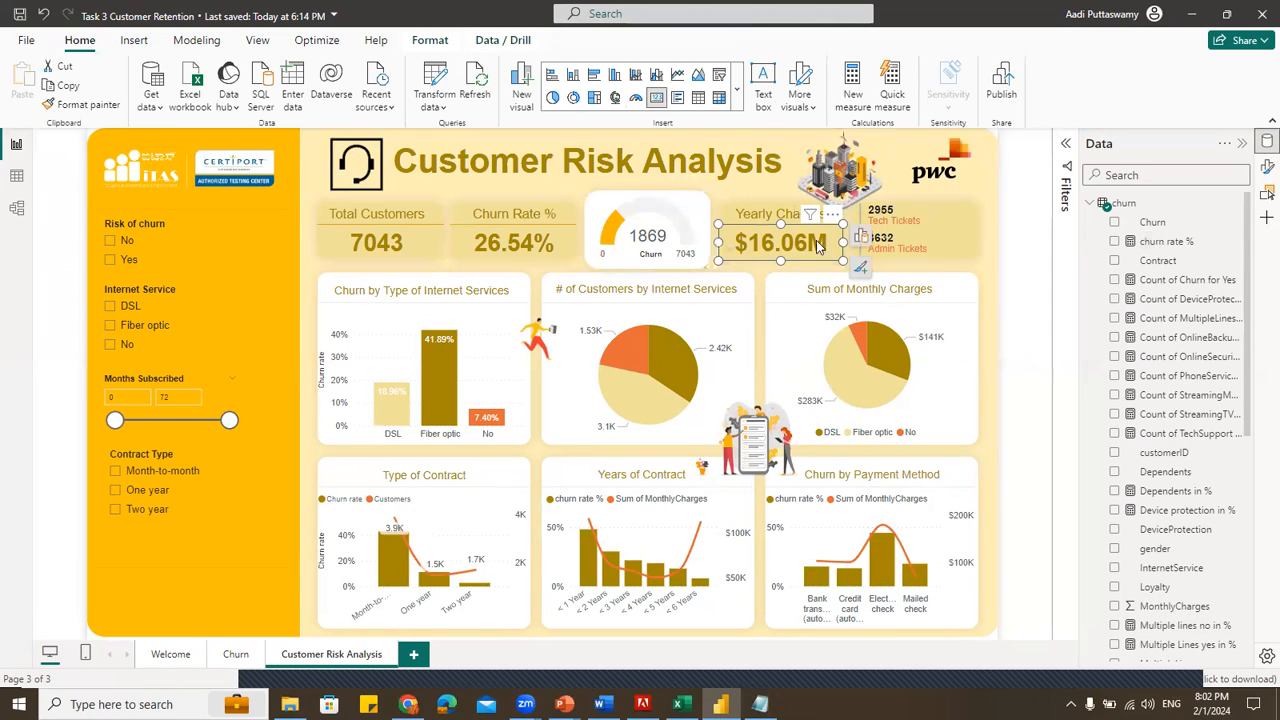
left_click(920, 208)
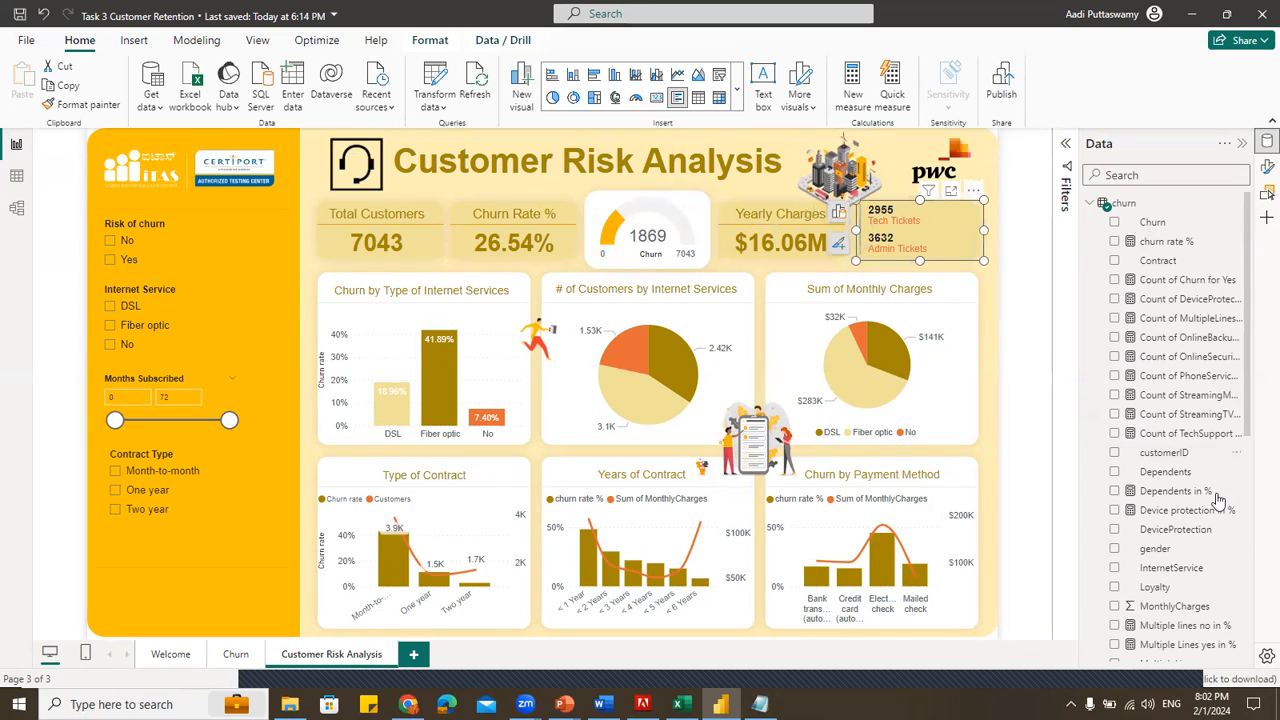
scroll(1245, 537, "down", 5)
scroll(1245, 537, "down", 2)
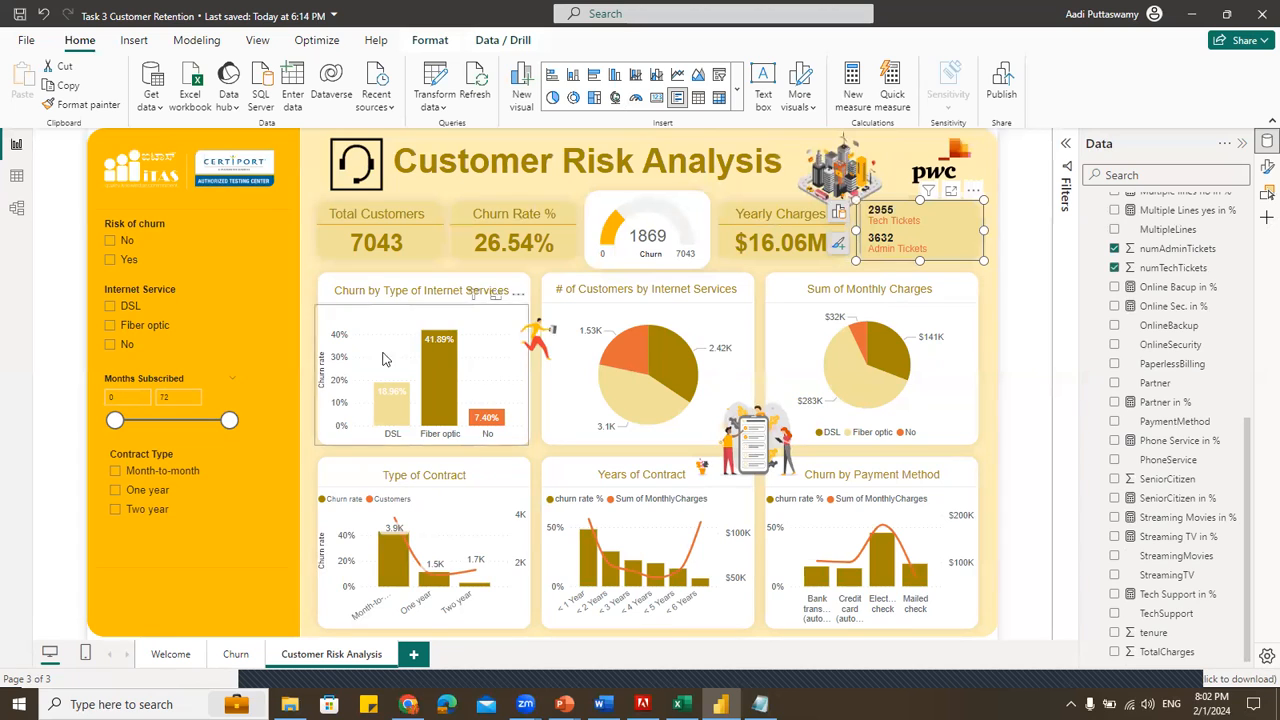
Check the fields behind the churn, customer count and monthly charges charts by internet service, glancing at the Welcome page in between
left_click(467, 345)
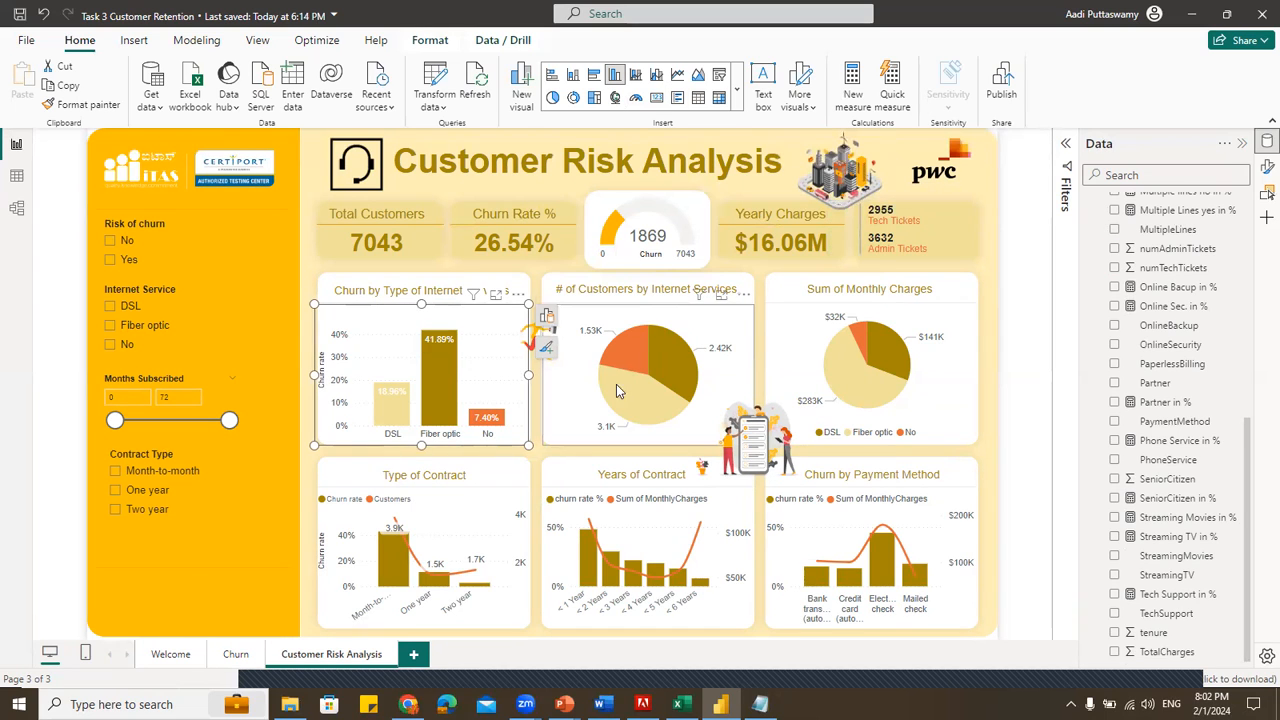
left_click(690, 322)
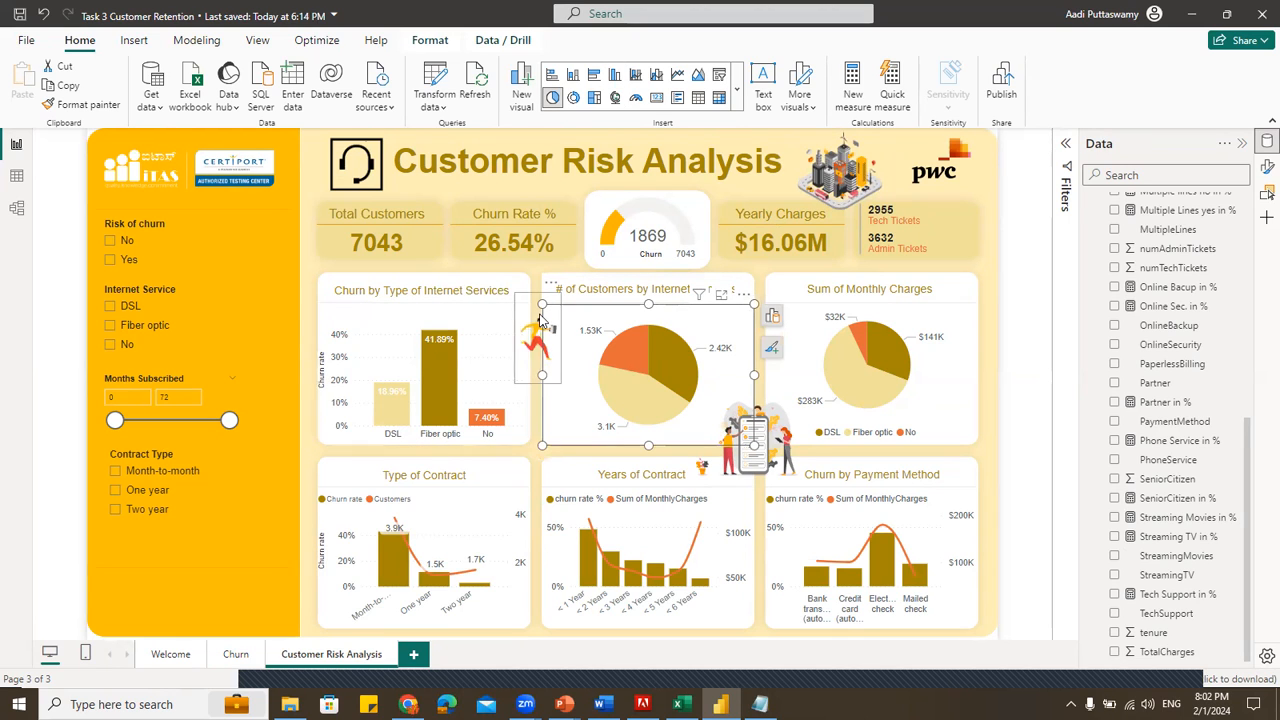
left_click(162, 666)
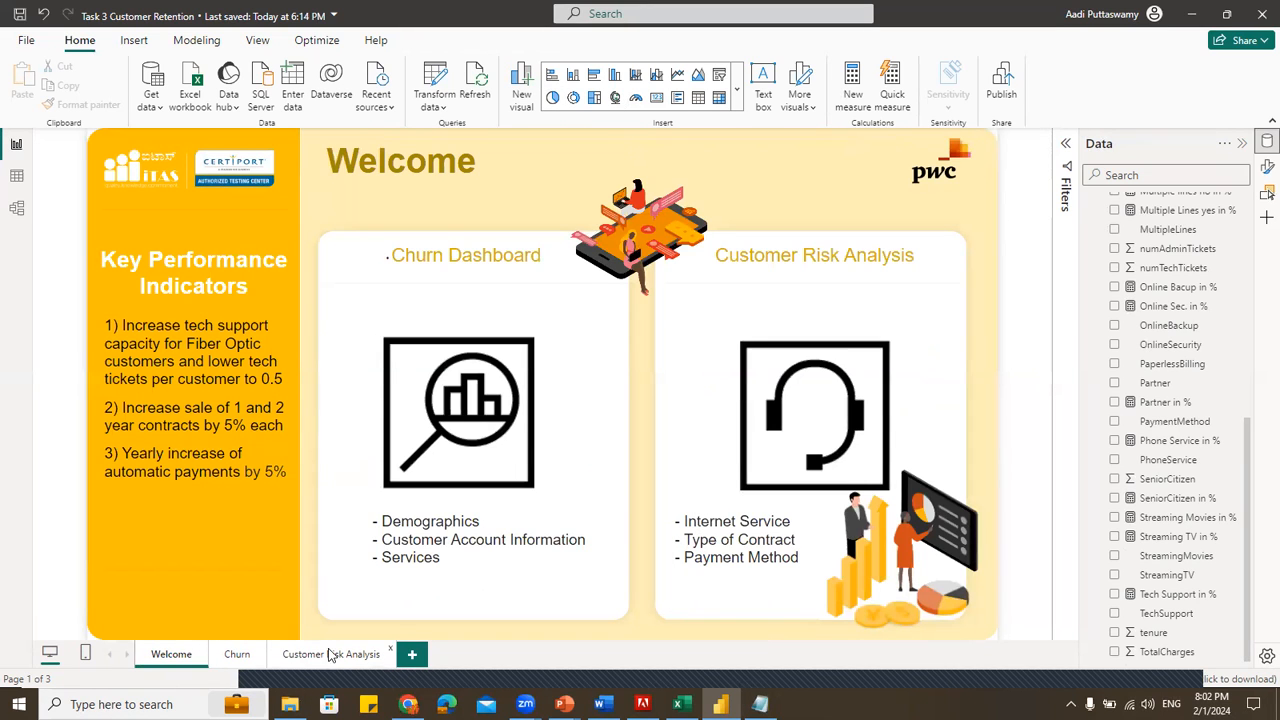
left_click(680, 317, "ctrl")
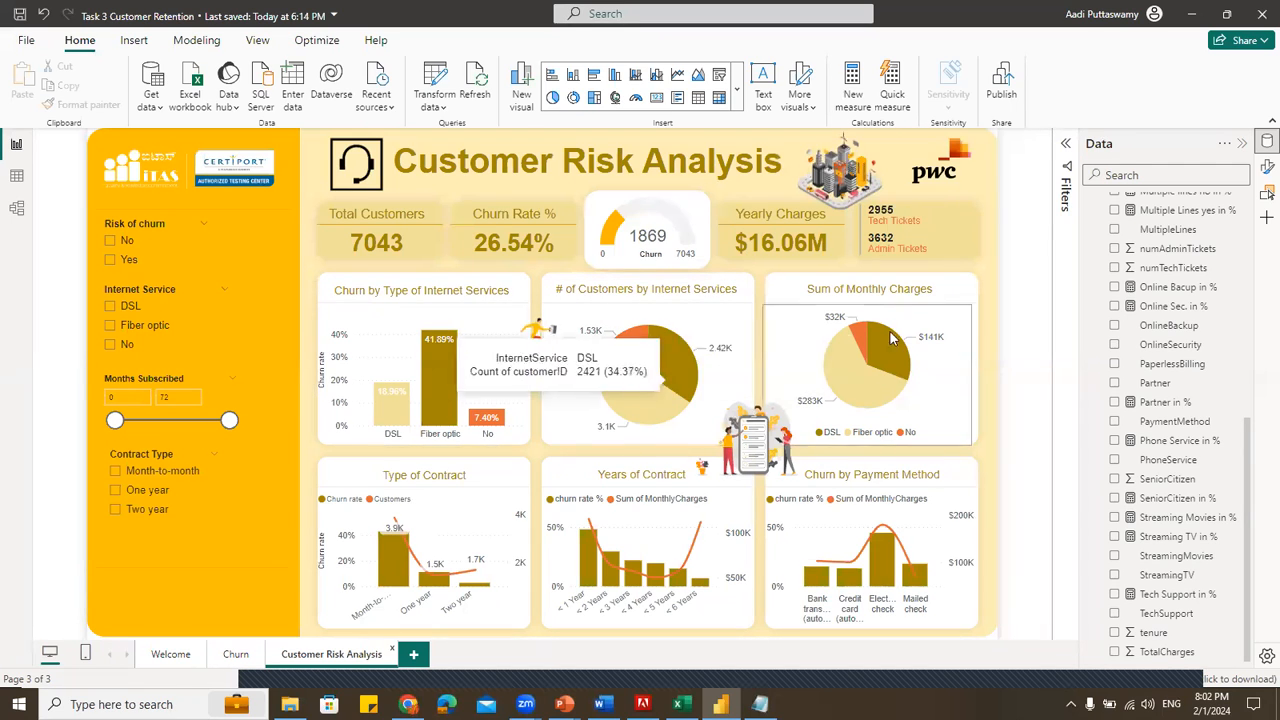
left_click(924, 378)
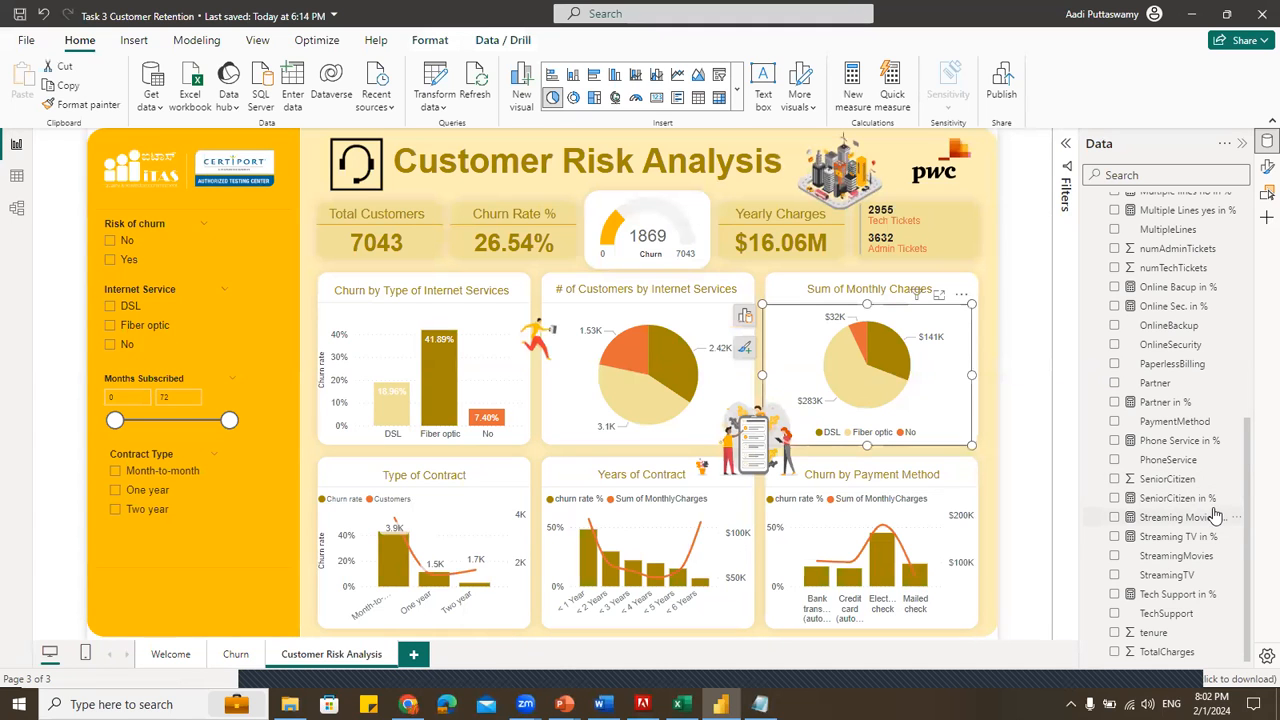
left_click_drag(1244, 470, 1256, 382)
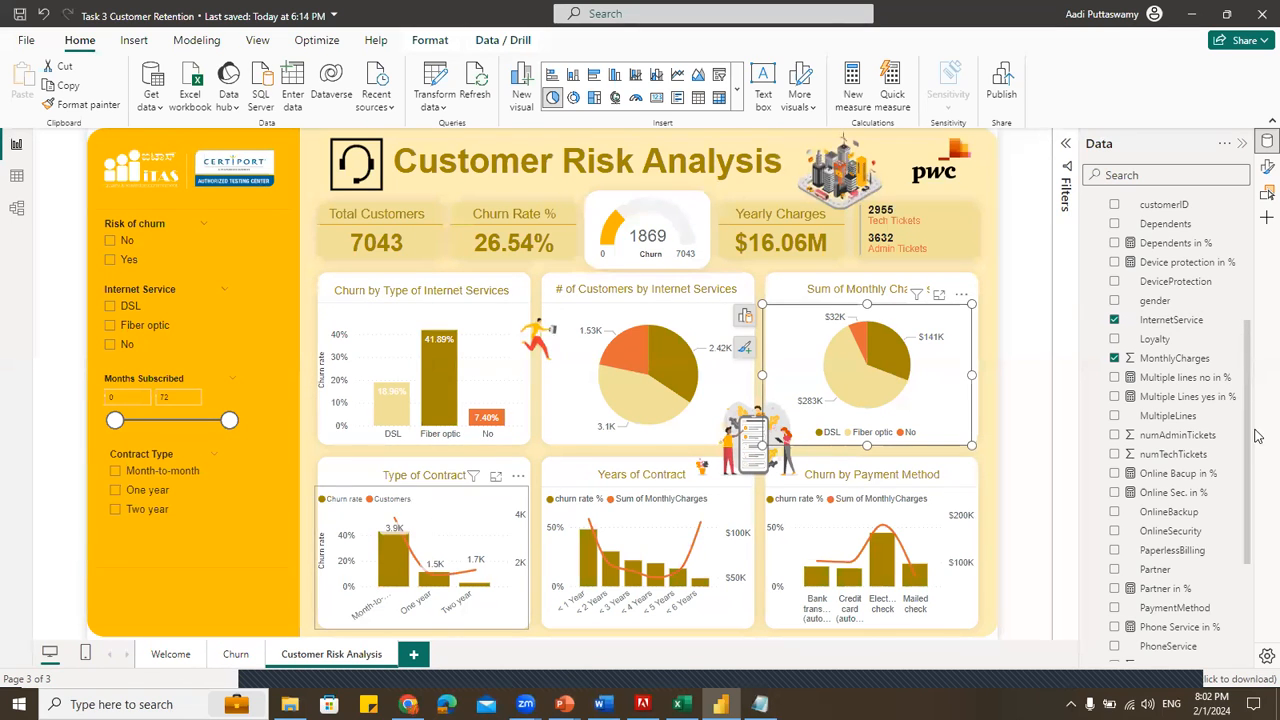
Check which fields and measures feed the Type of Contract chart
scroll(1254, 488, "down", 3)
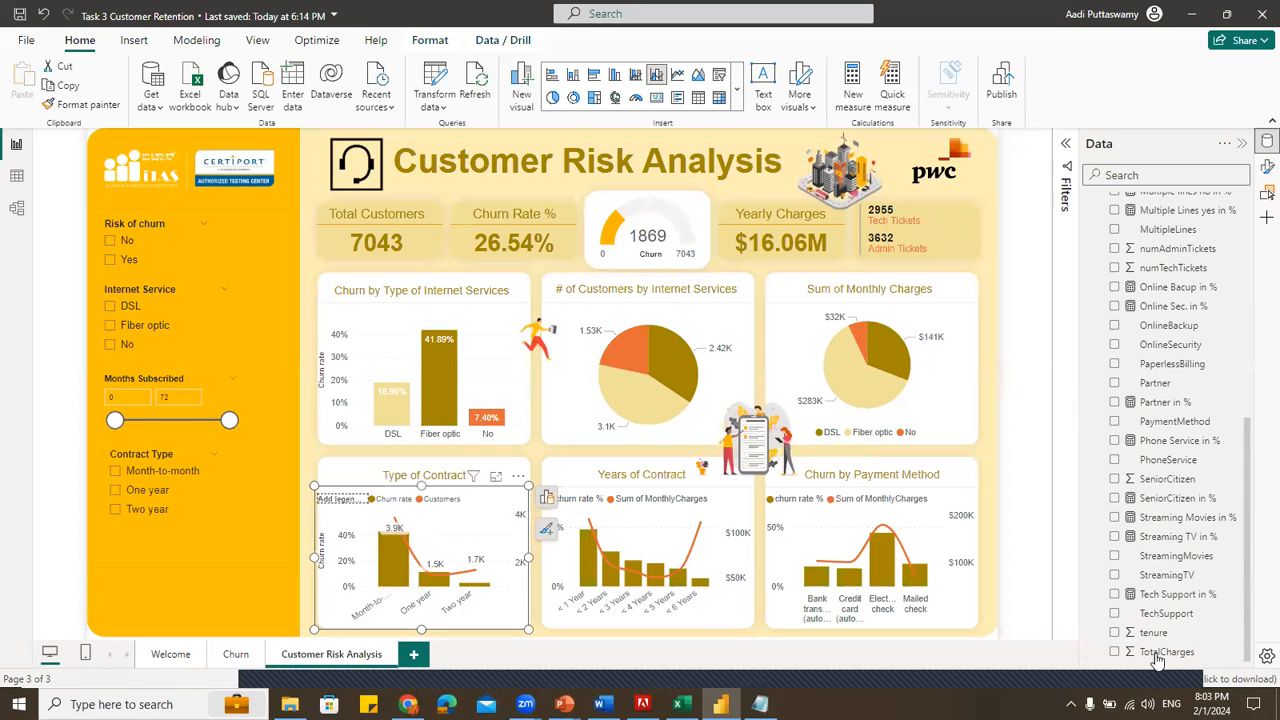
scroll(1197, 512, "up", 7)
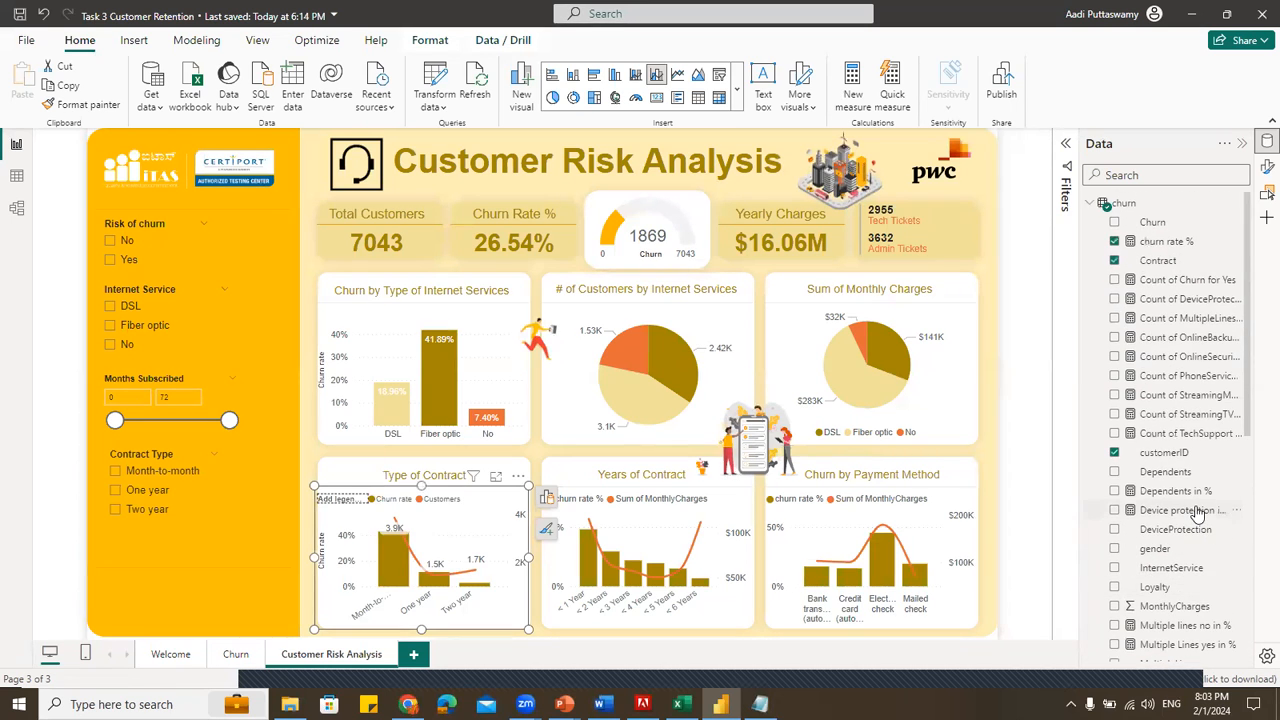
scroll(1197, 512, "down", 8)
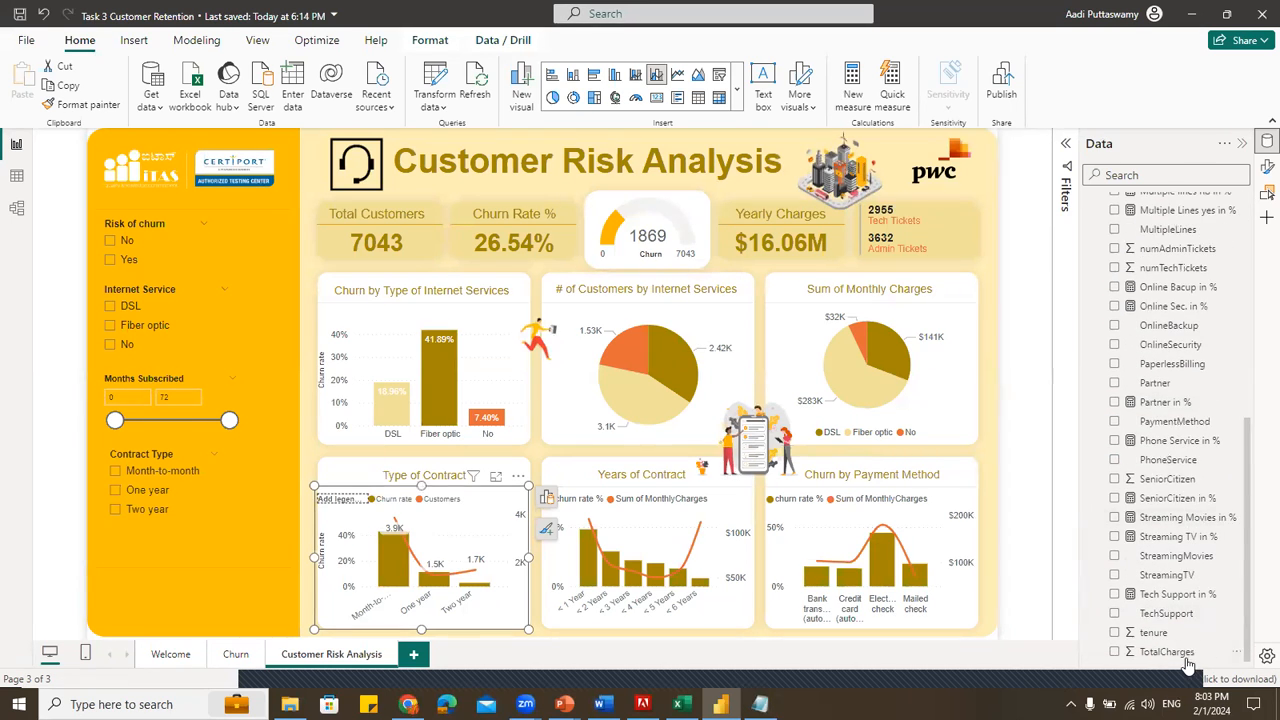
left_click_drag(1247, 557, 1256, 386)
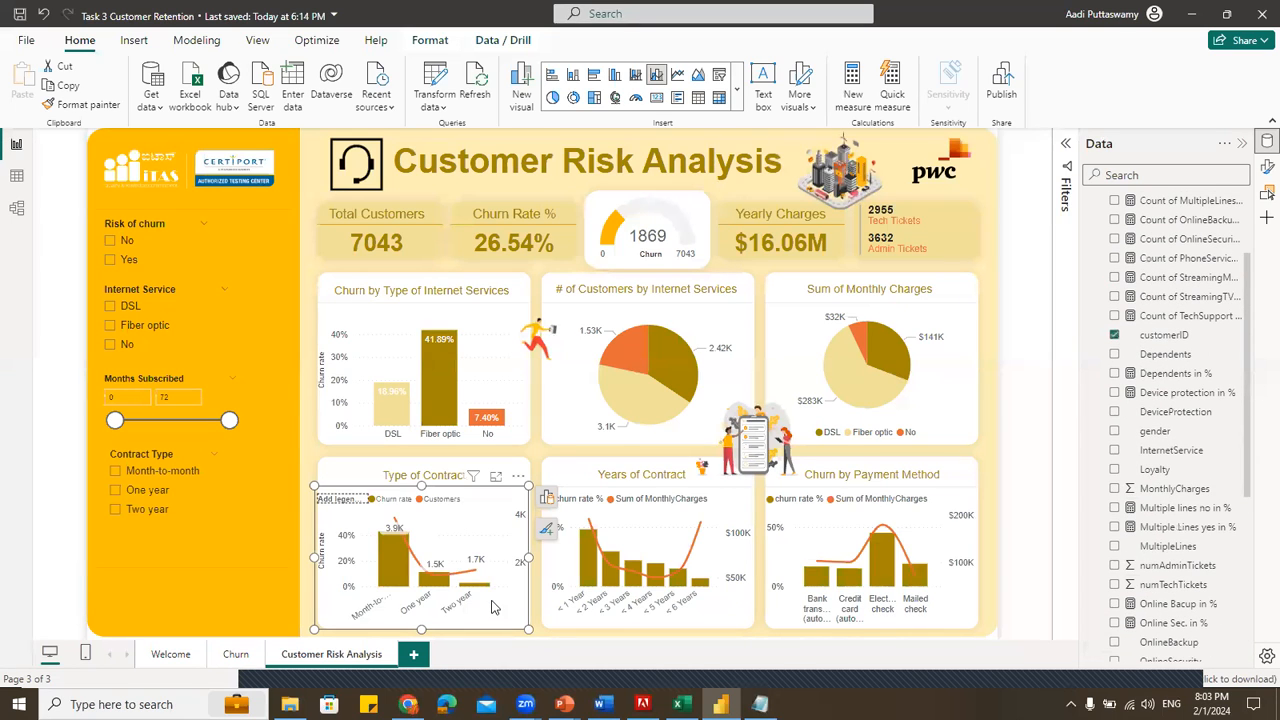
scroll(1188, 390, "up", 2)
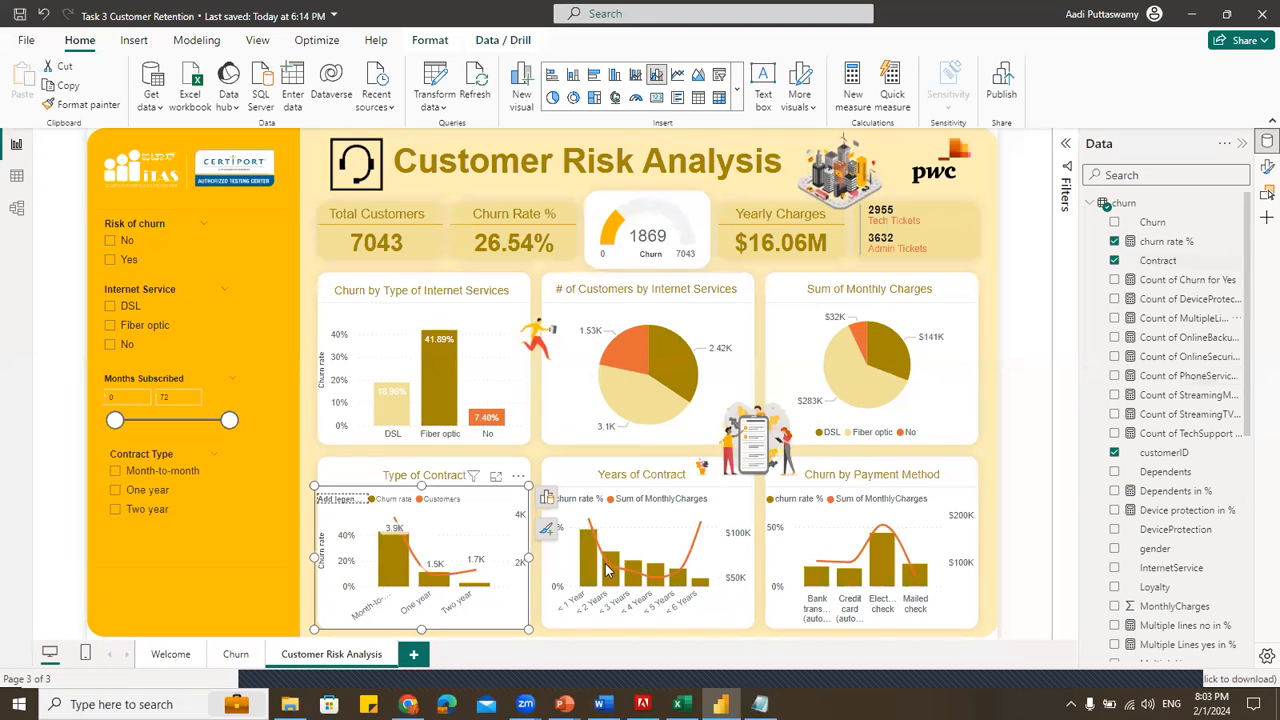
Check which fields feed the Years of Contract and Churn by Payment Method charts
mouse_move(564, 704)
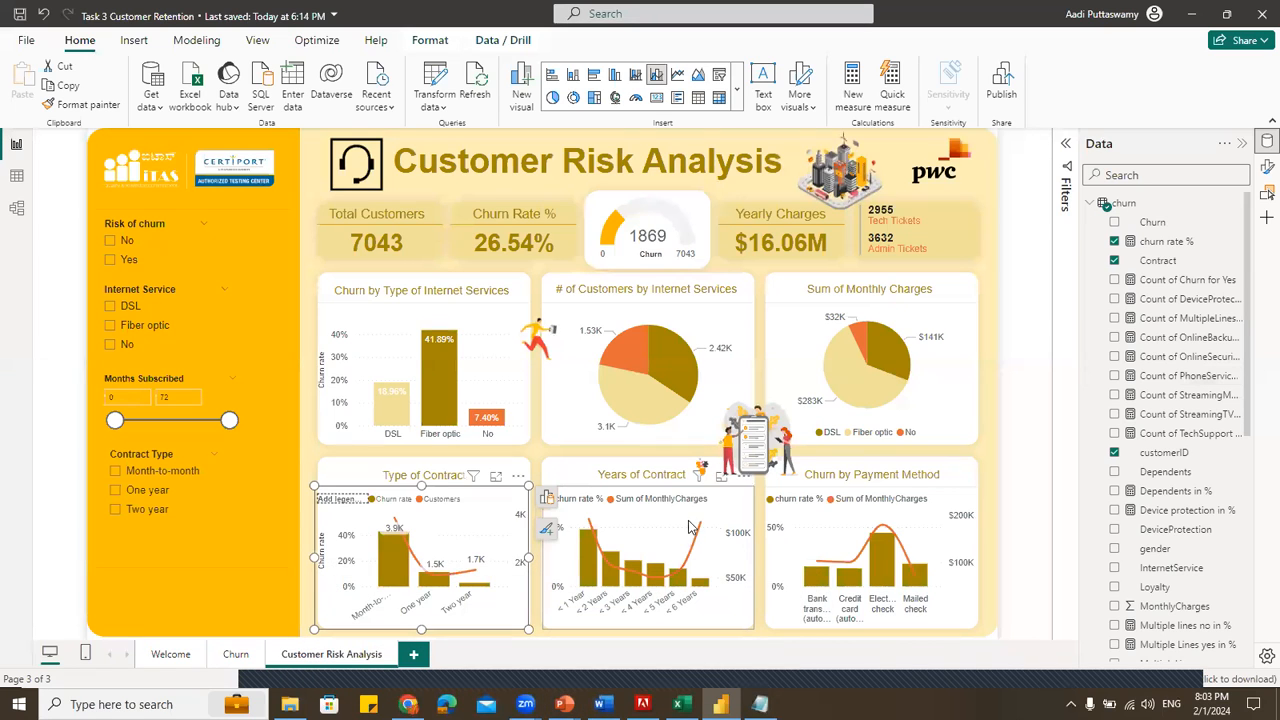
left_click(726, 517)
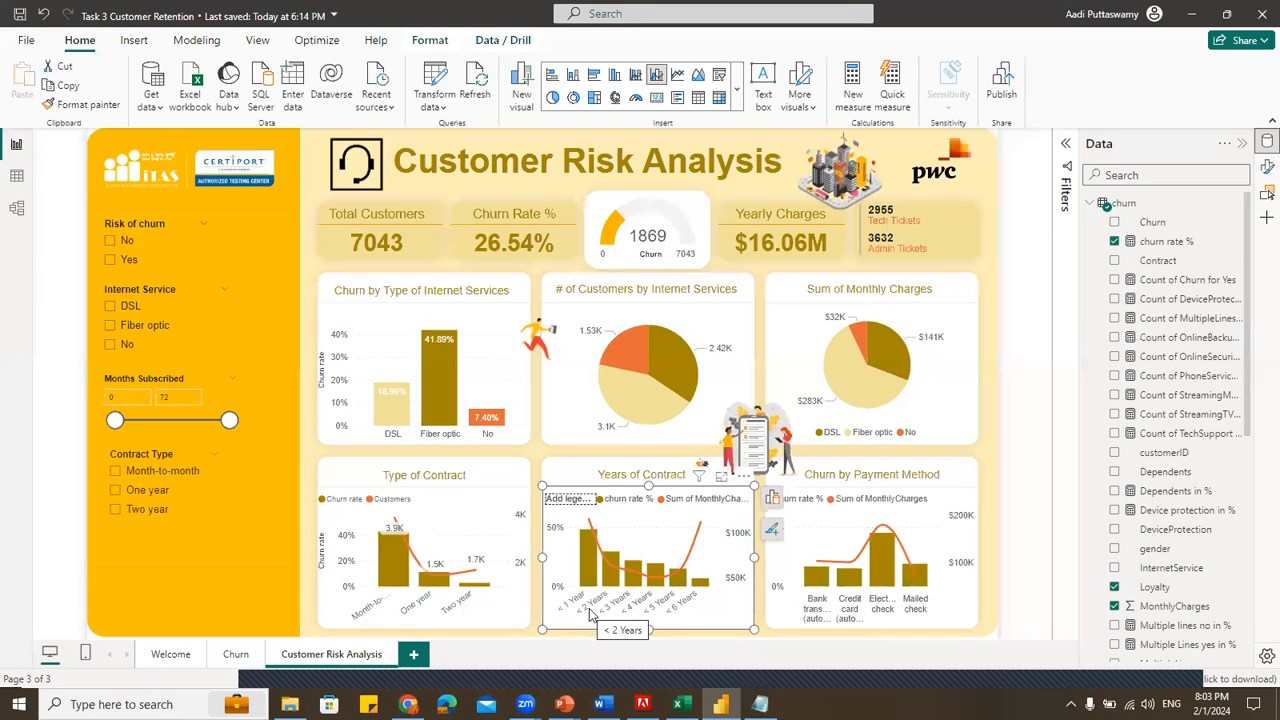
left_click(851, 520)
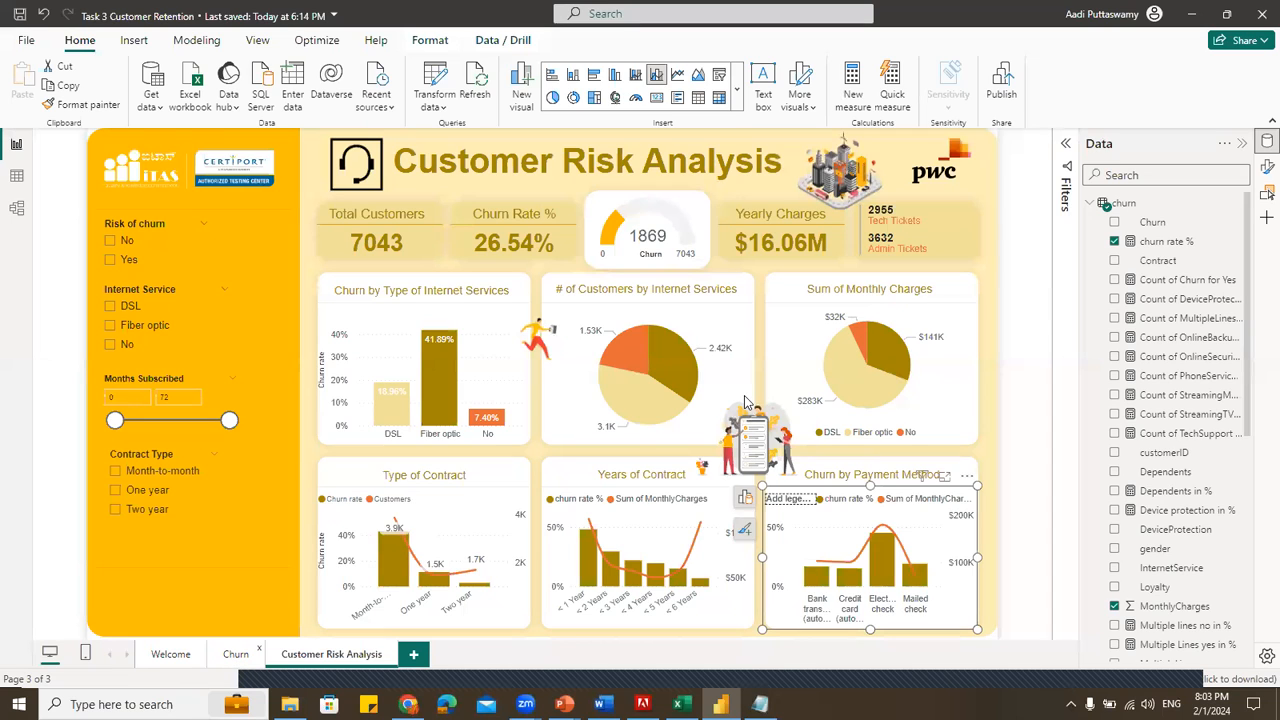
Glance at the Churn page, review the Customer Risk Analysis charts again, and look through the churn table's field list
left_click(236, 654)
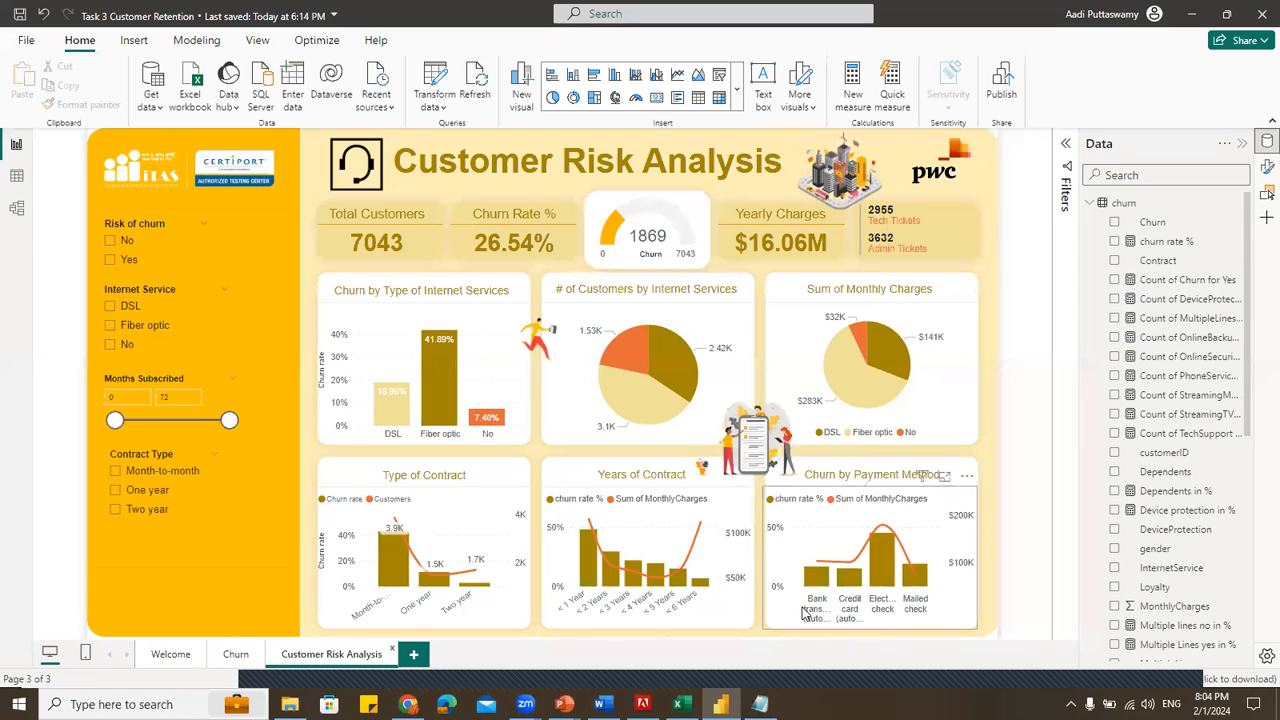
left_click(829, 479)
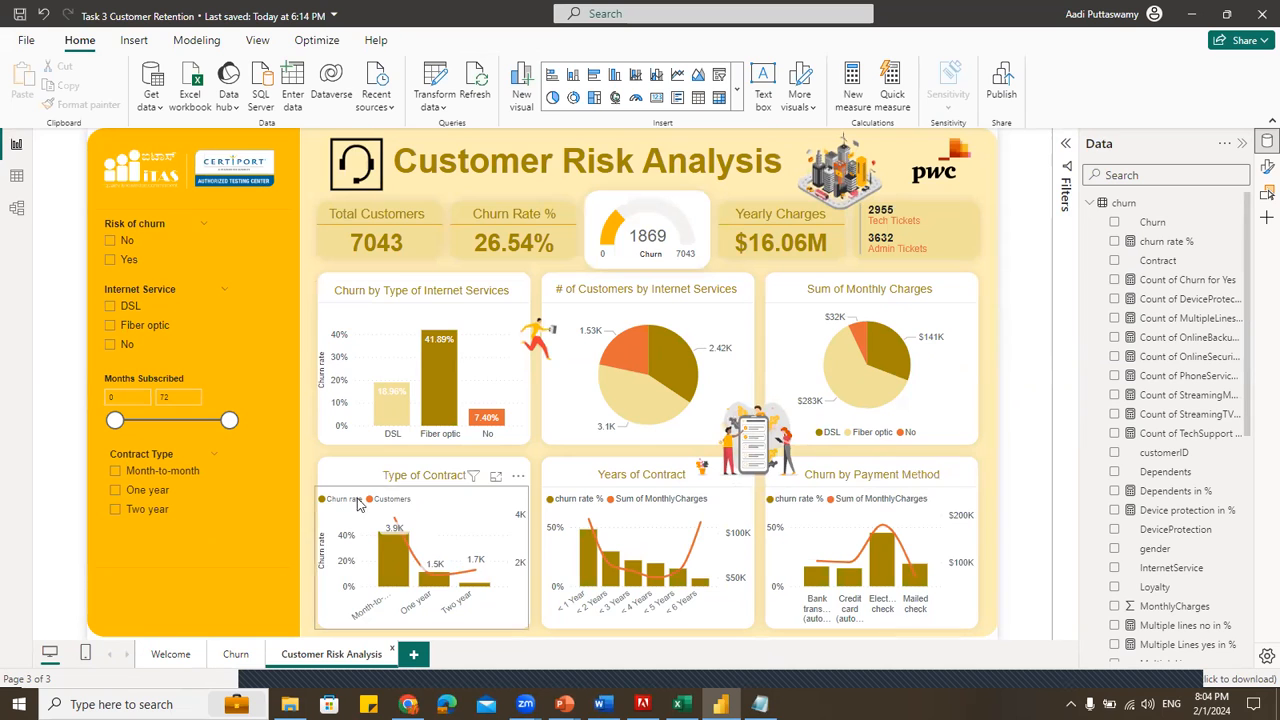
mouse_move(899, 548)
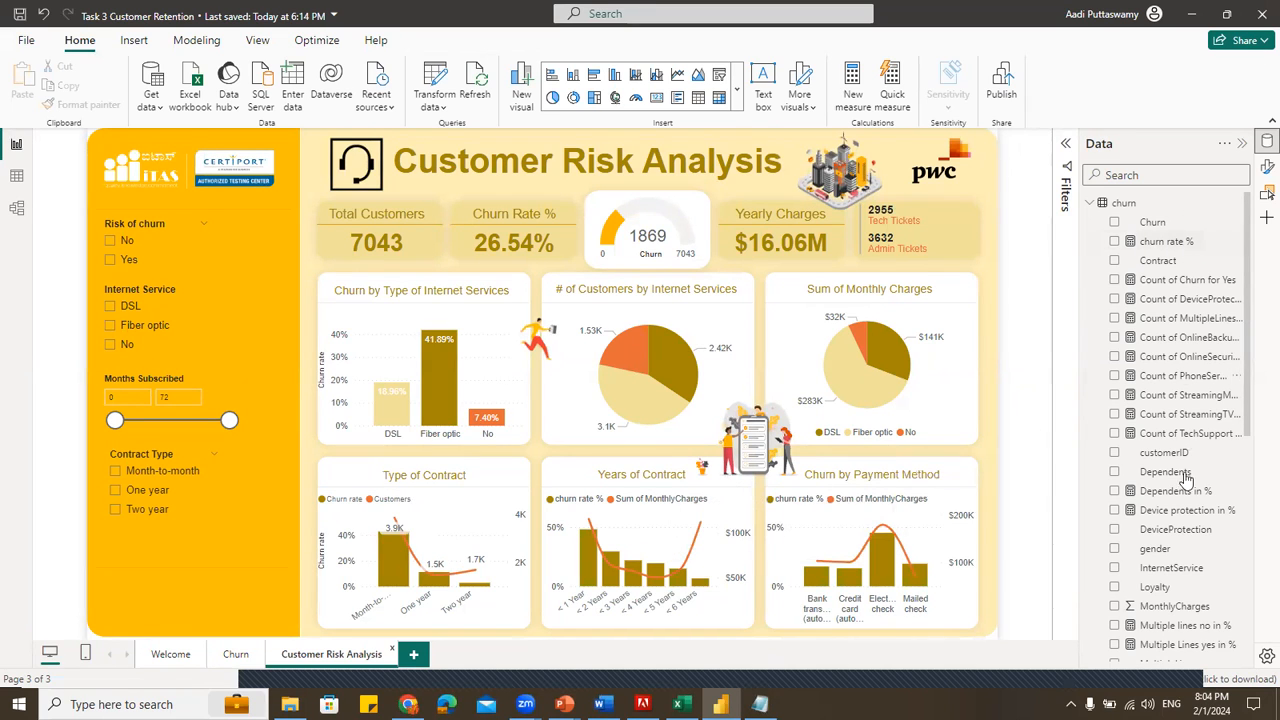
scroll(1185, 479, "down", 6)
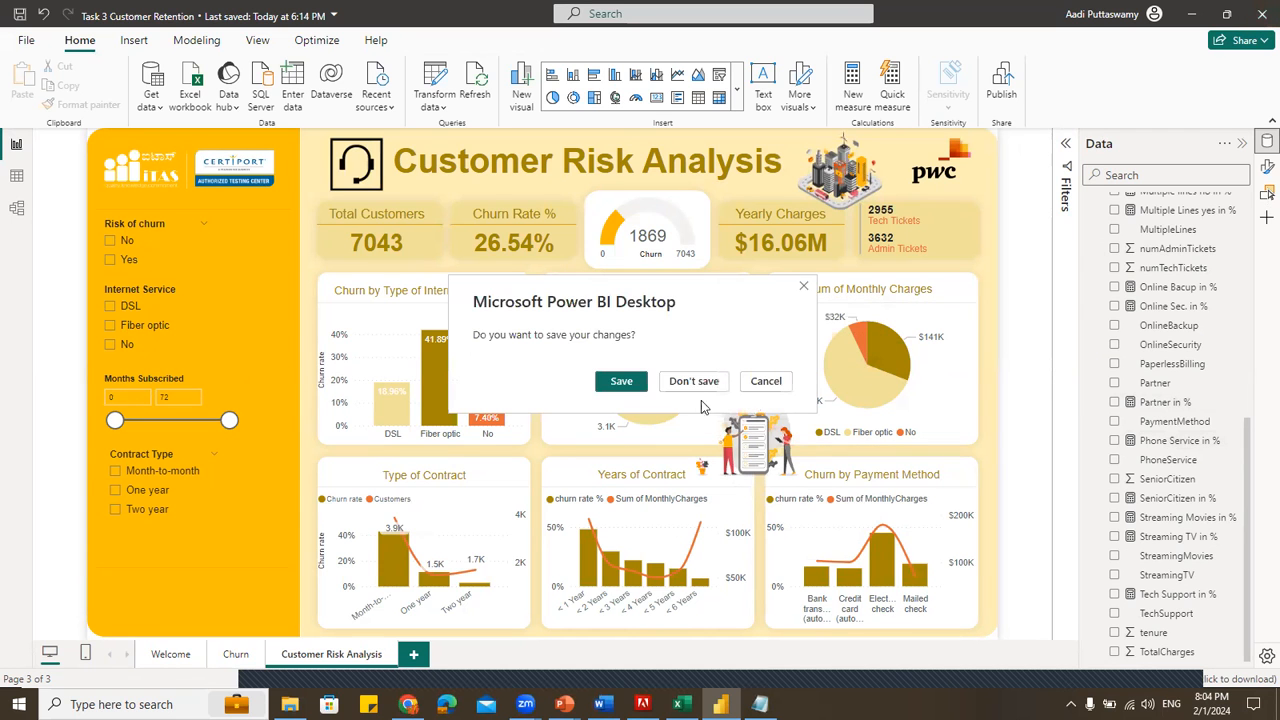
Close the Power BI report without saving its changes, and close the Churn-Dataset workbook
left_click(693, 382)
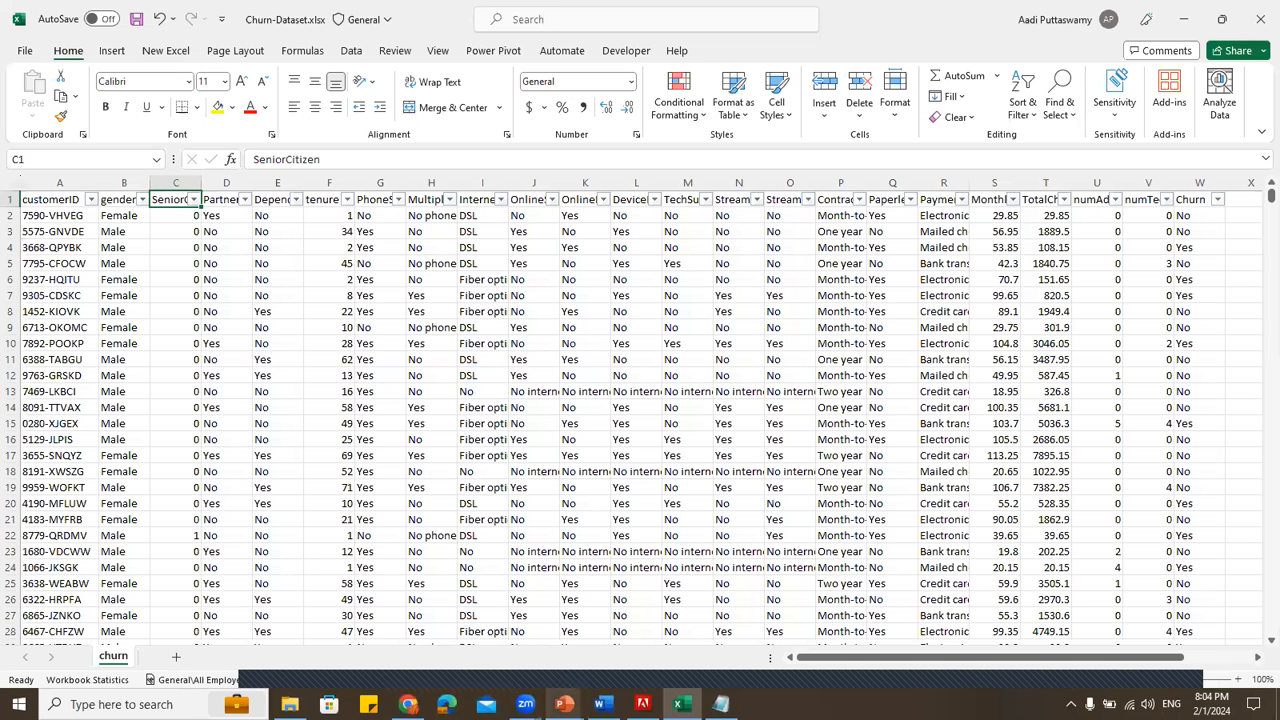
left_click(1259, 19)
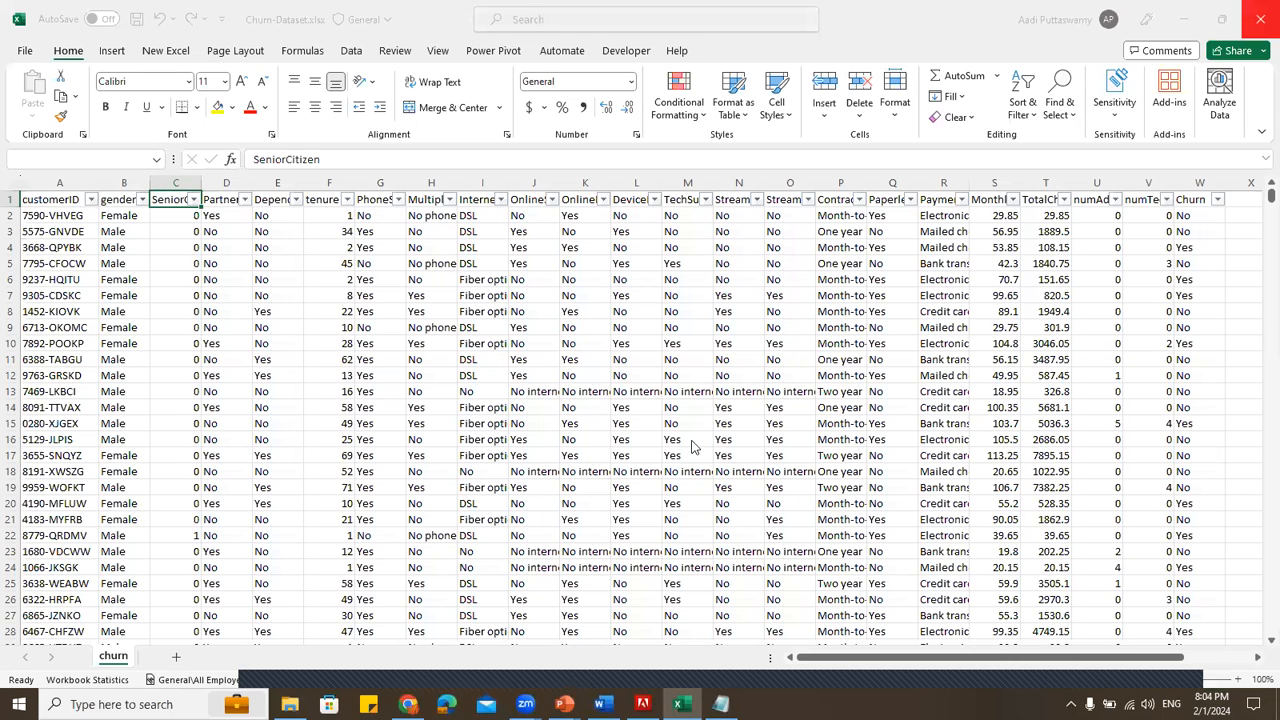
left_click(736, 567)
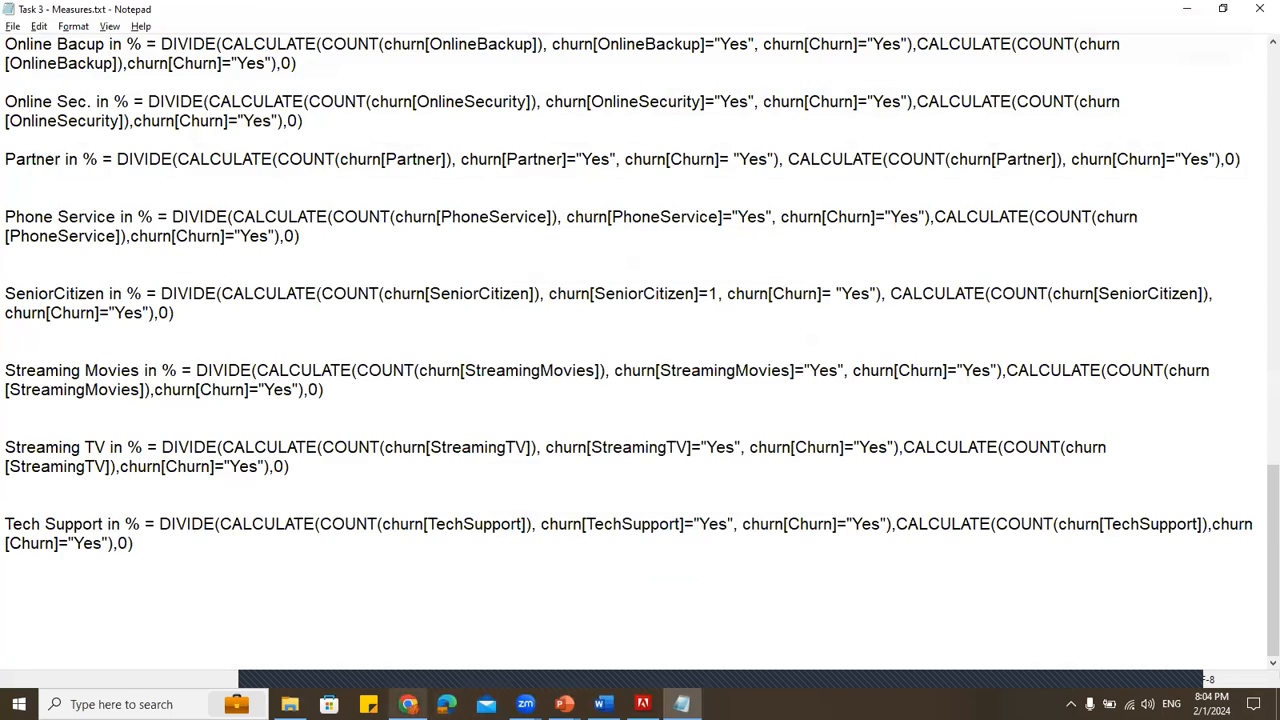
Switch to Chrome and review the Task Three instructions and file submission on the Forage page
left_click(408, 704)
scroll(766, 509, "down", 3)
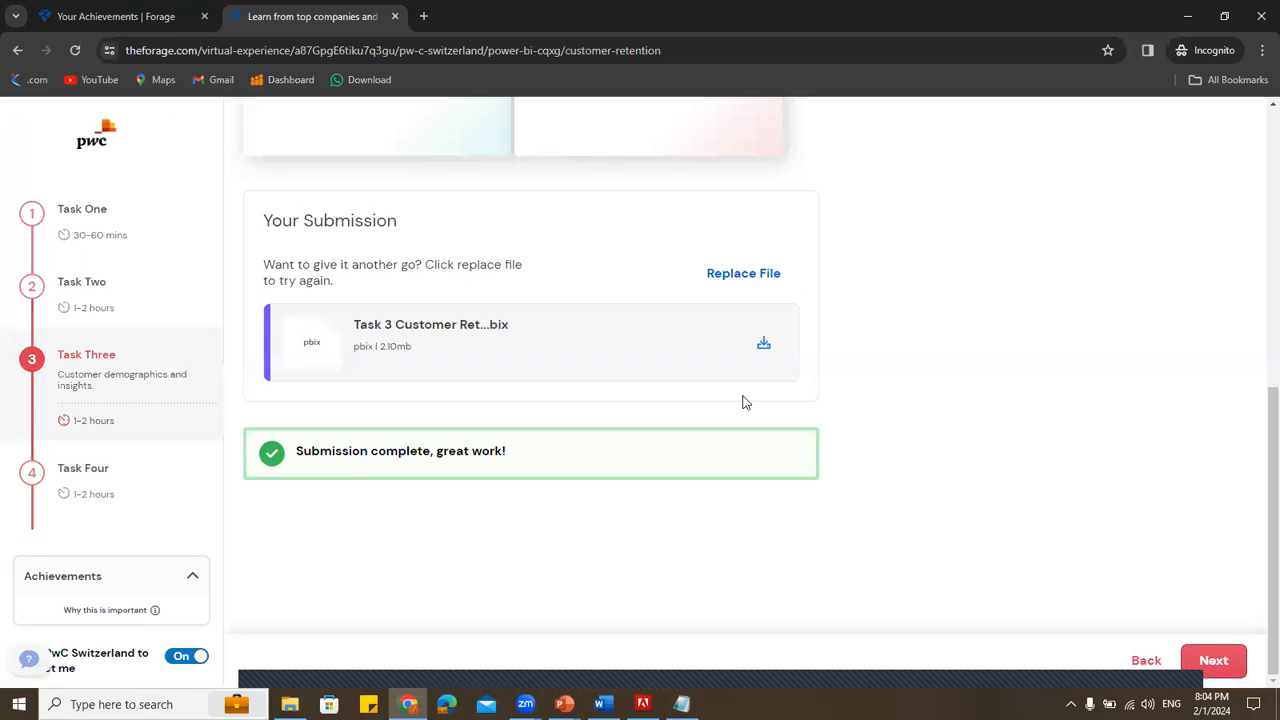
scroll(745, 402, "up", 5)
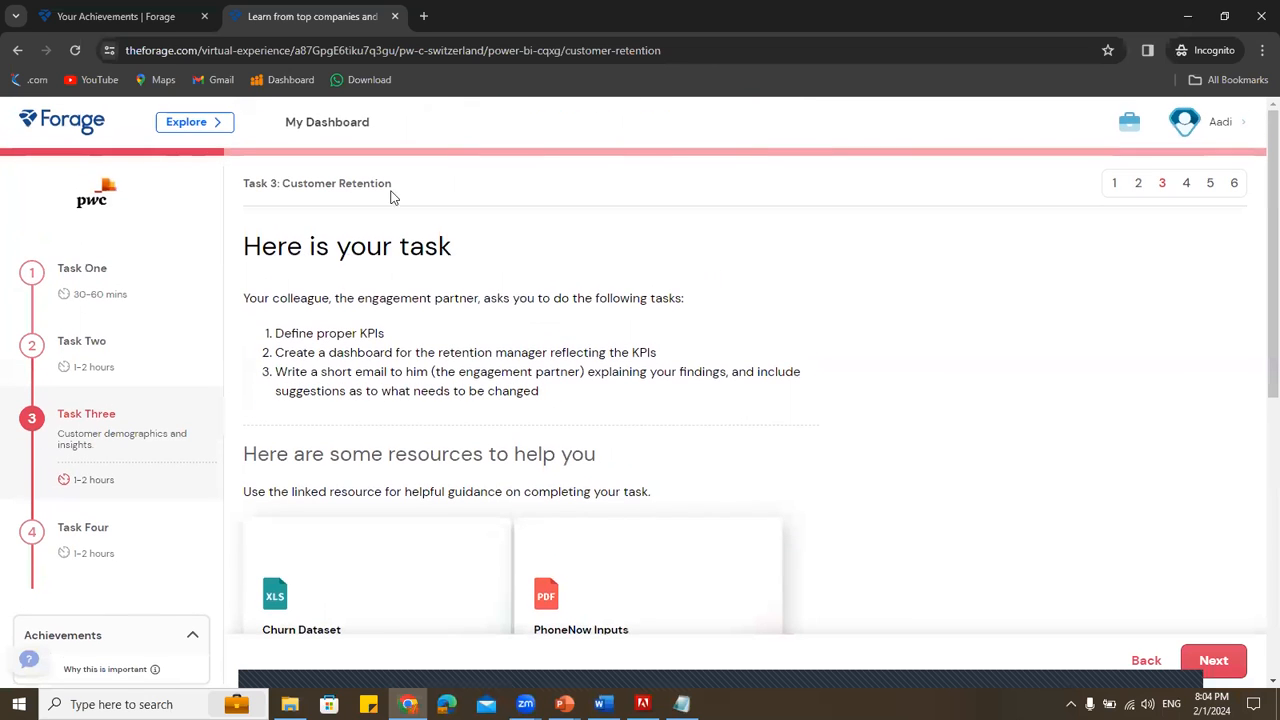
Read the draft email to the engagement partner on page 4 of Task 3, and switch to the Task 3 - Customer Retention folder in File Explorer
left_click_drag(538, 188, 540, 188)
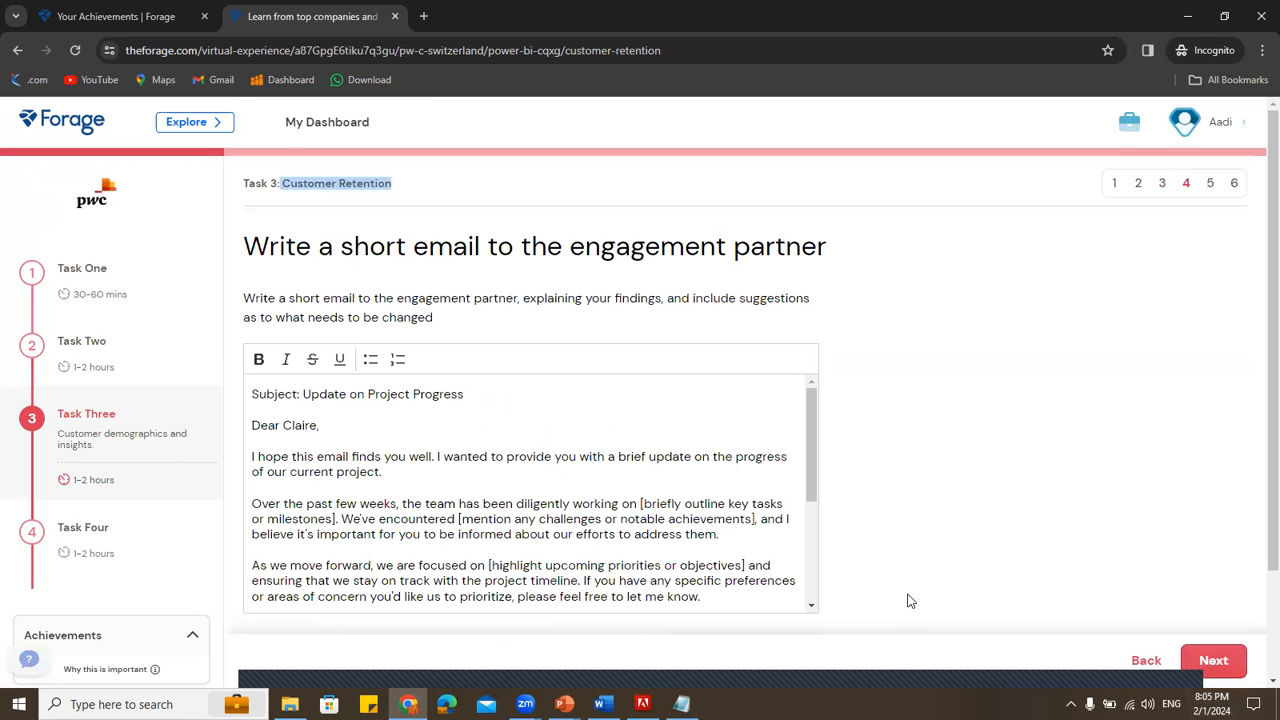
left_click(360, 519)
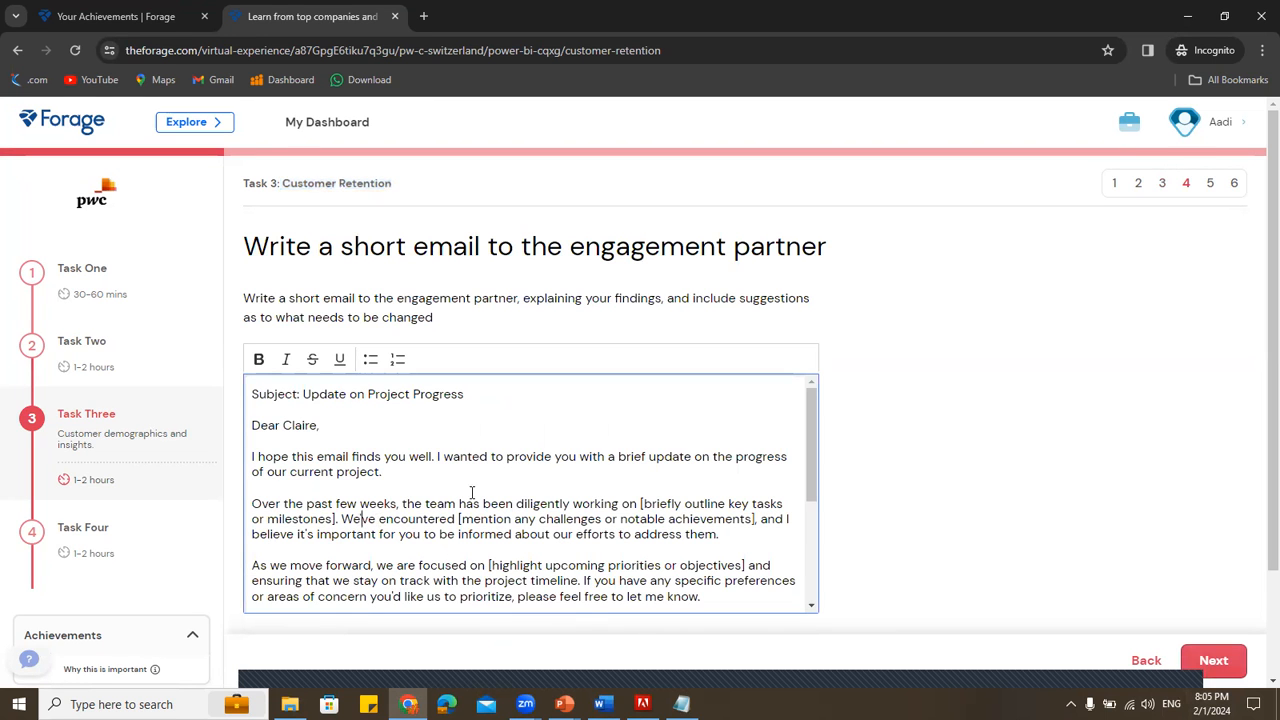
scroll(601, 456, "down", 2)
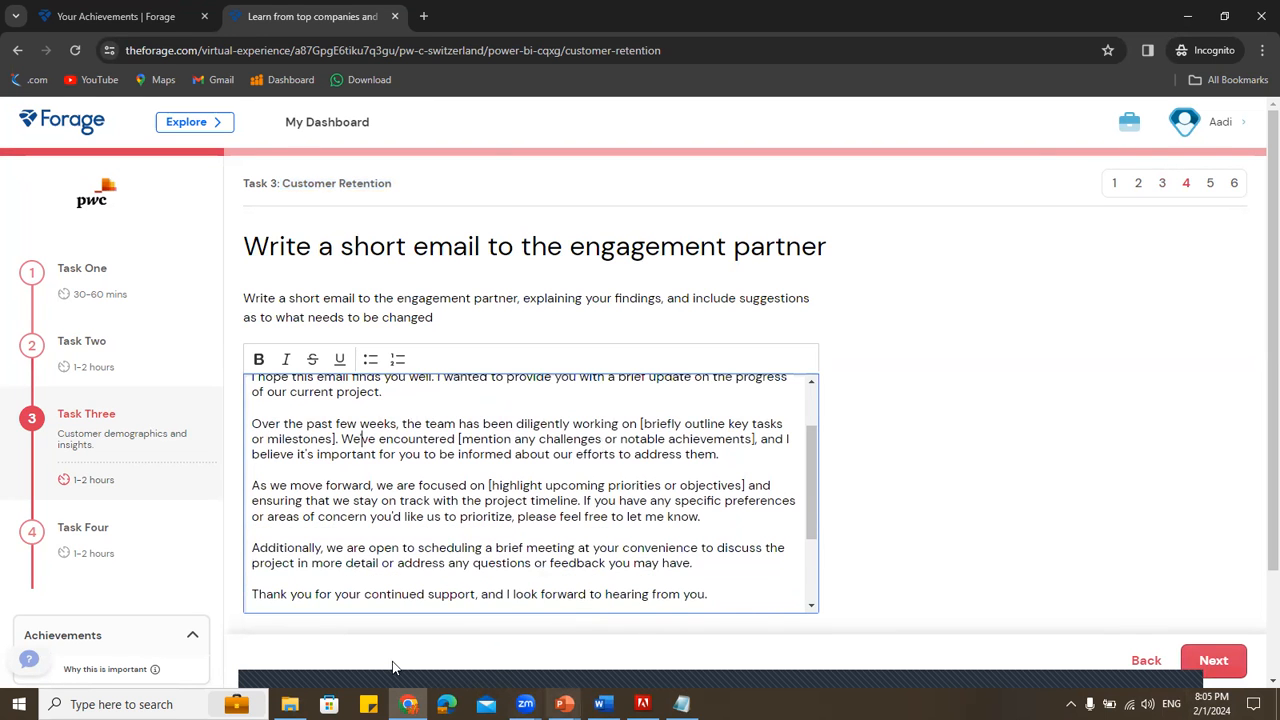
left_click(290, 704)
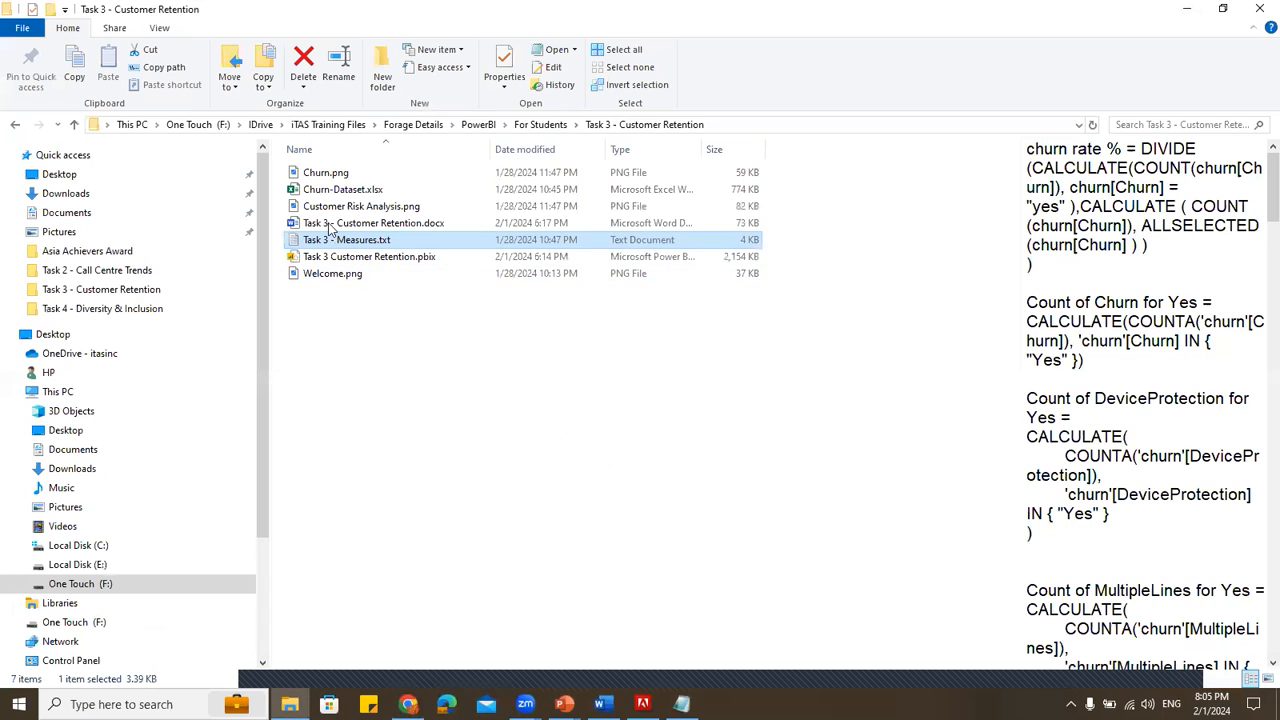
Open Task 3 - Customer Retention.docx and review the sample email to the engagement partner, from the subject line to the signature
left_click(385, 226)
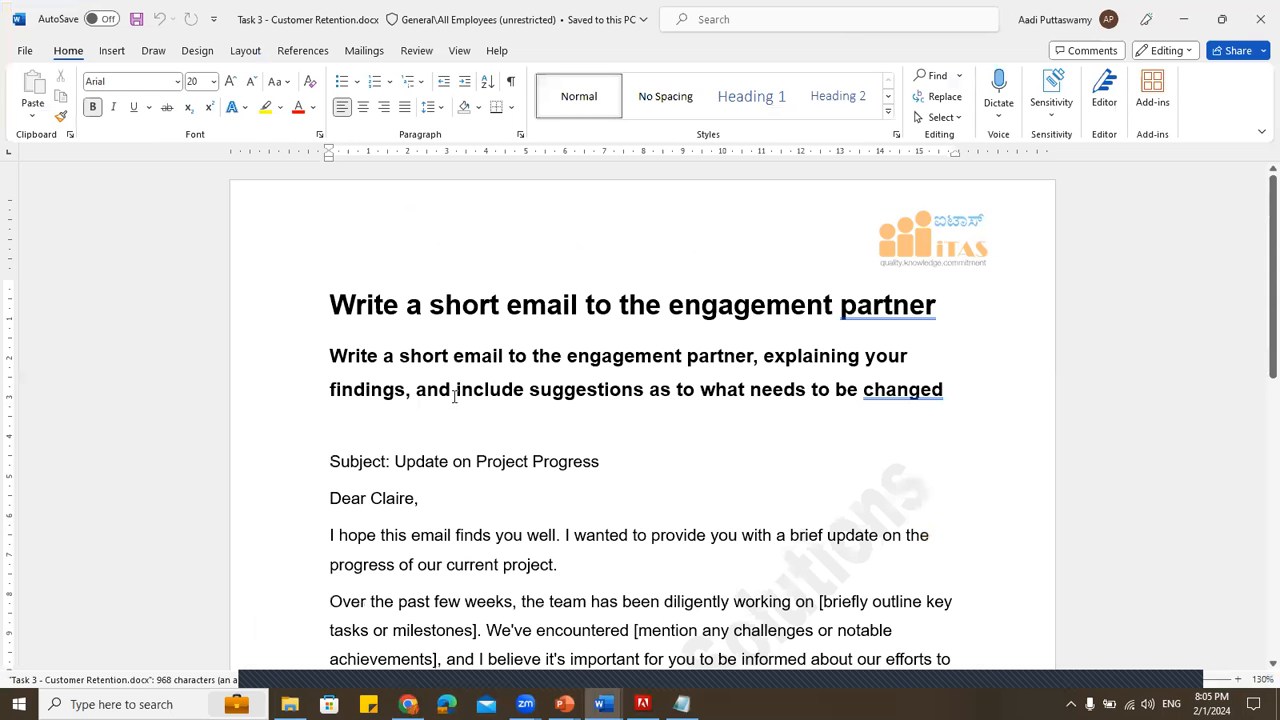
scroll(333, 275, "down", 3)
left_click_drag(333, 275, 515, 640)
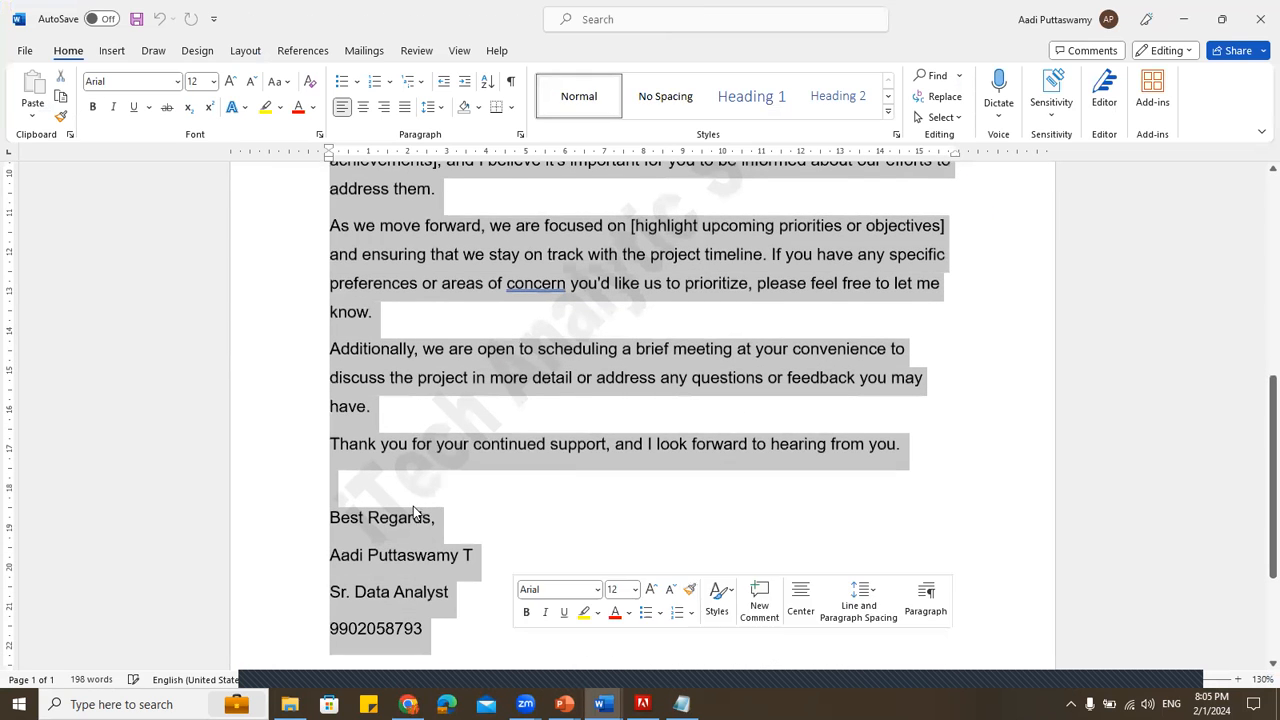
left_click(400, 480)
left_click_drag(334, 558, 451, 646)
left_click(438, 446)
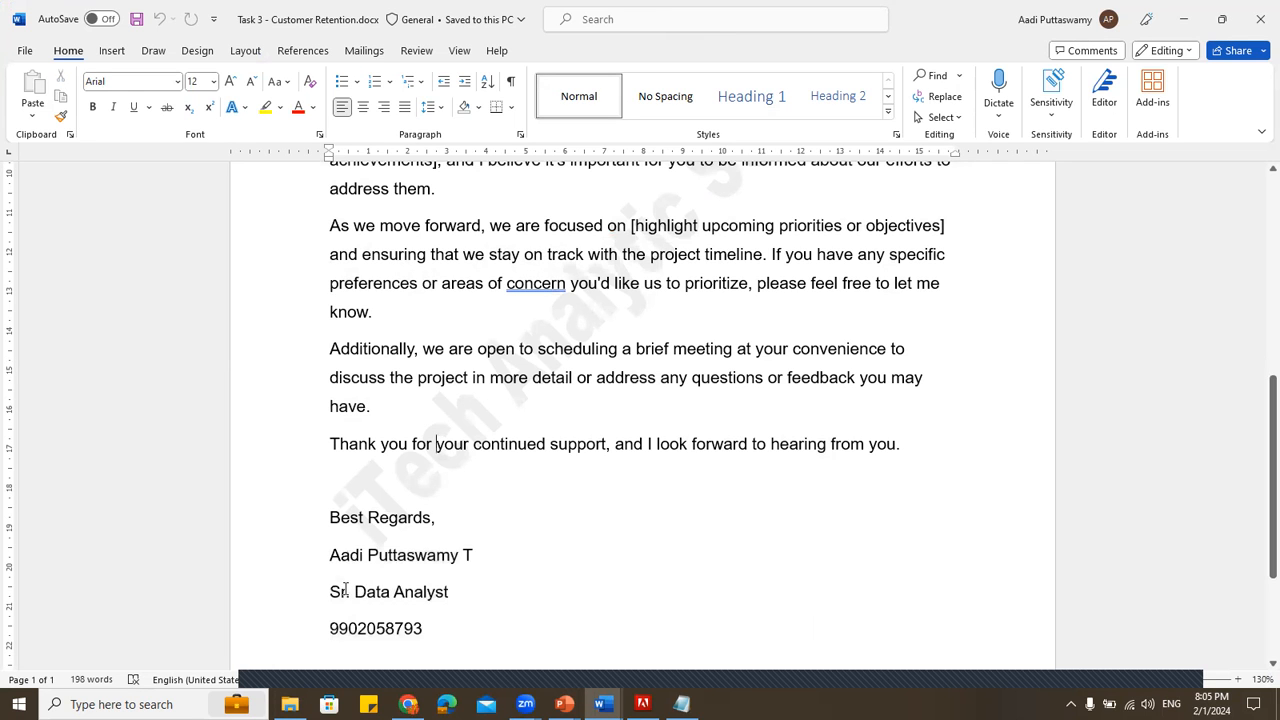
scroll(490, 447, "up", 4)
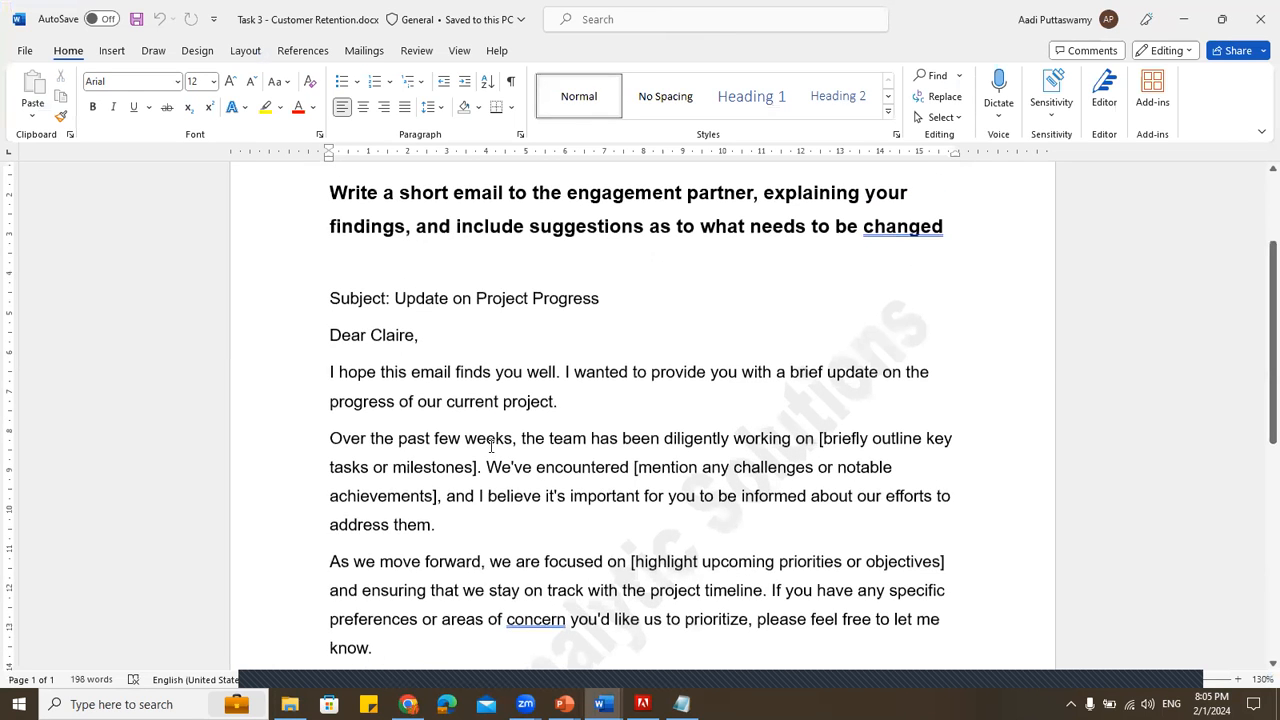
left_click_drag(331, 300, 435, 502)
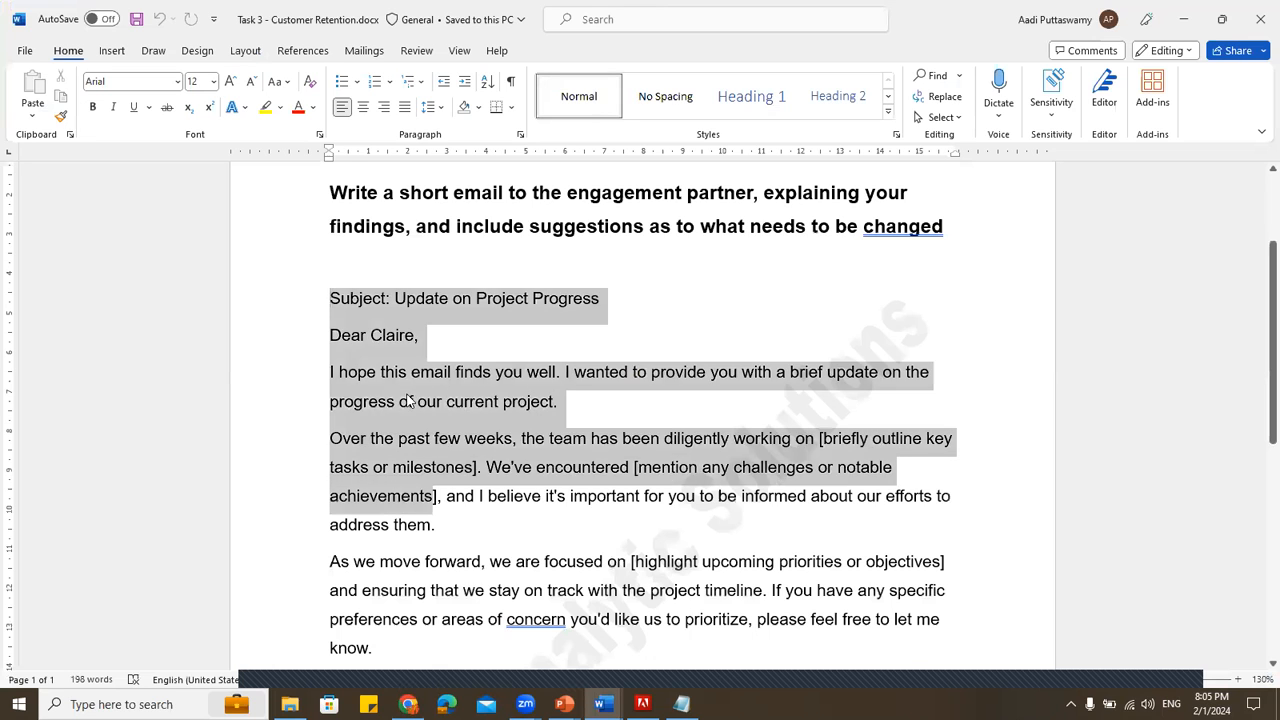
left_click(396, 336)
left_click_drag(333, 335, 477, 467)
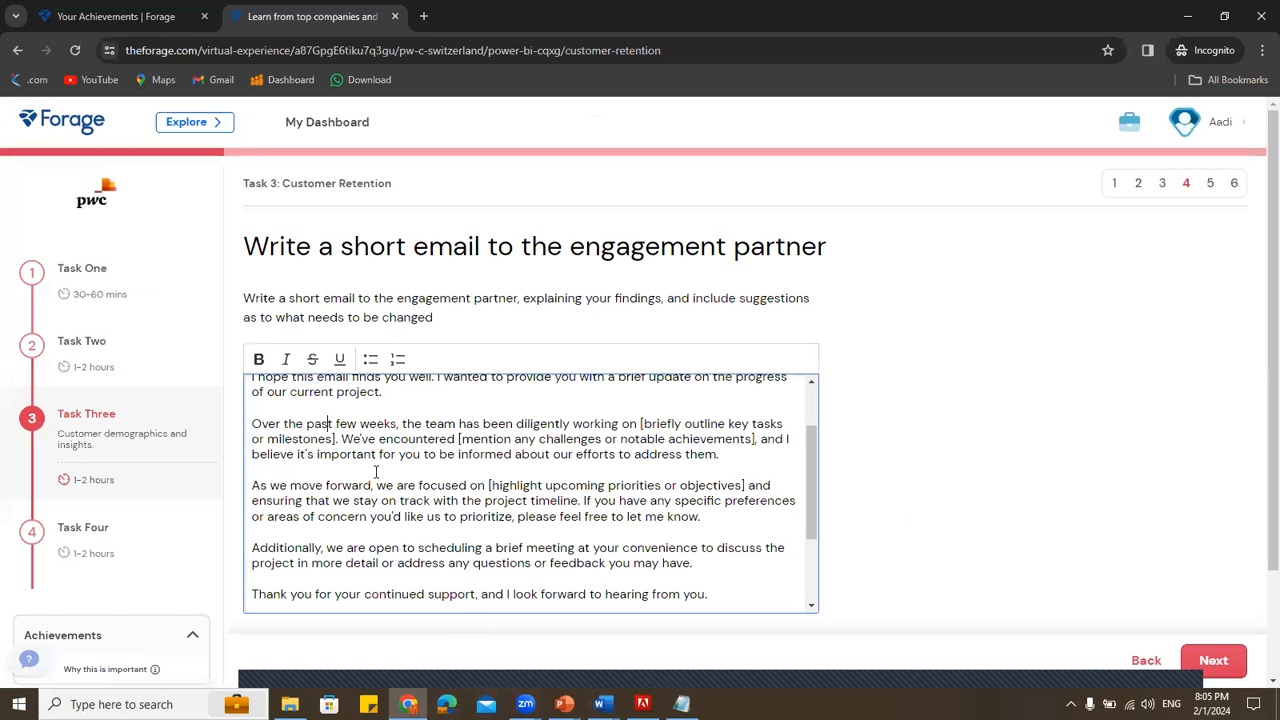
Switch to the Forage page in Chrome and reread the whole email in the Task 3 answer box, including its closing lines
scroll(380, 478, "up", 2)
scroll(391, 485, "down", 4)
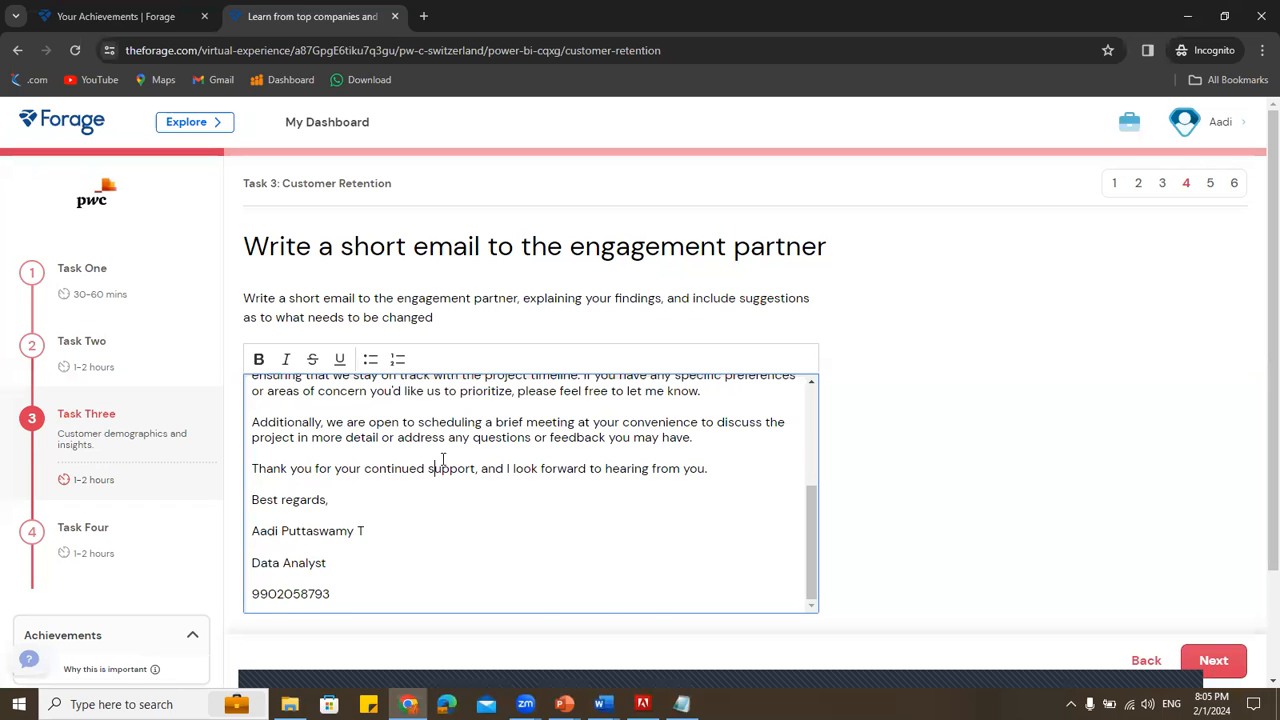
scroll(443, 460, "up", 3)
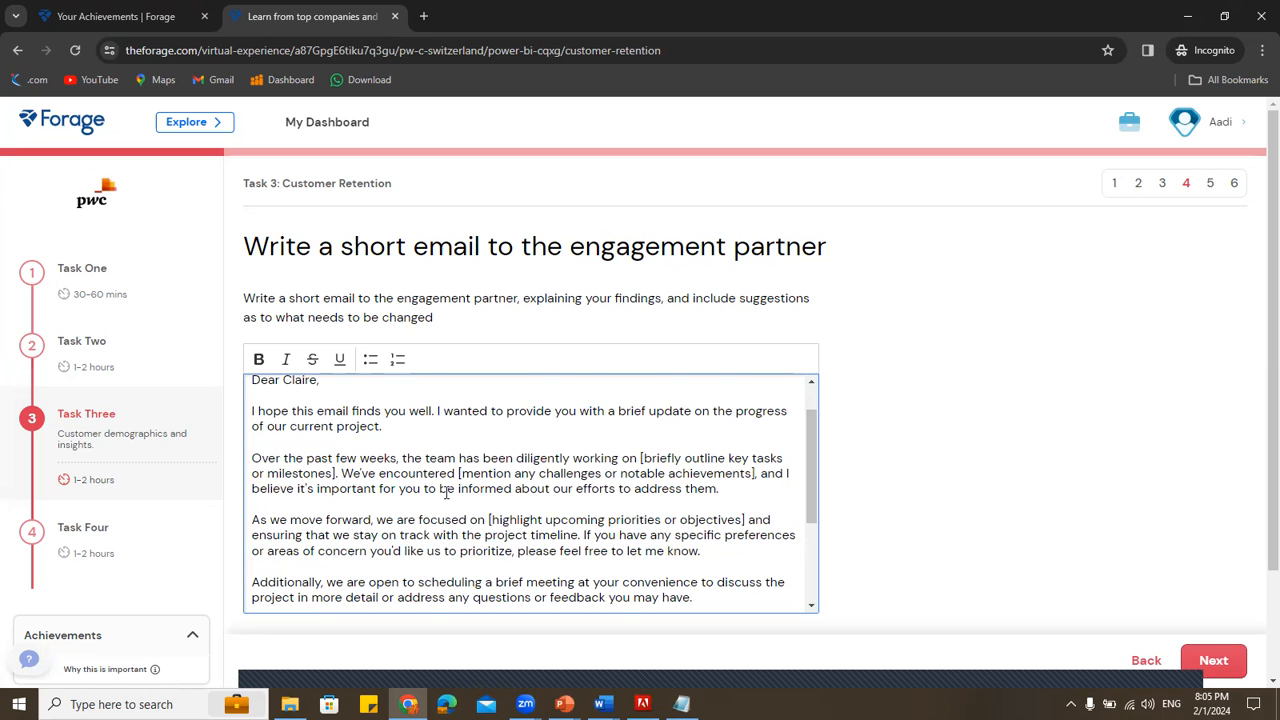
scroll(522, 491, "down", 3)
scroll(649, 488, "down", 2)
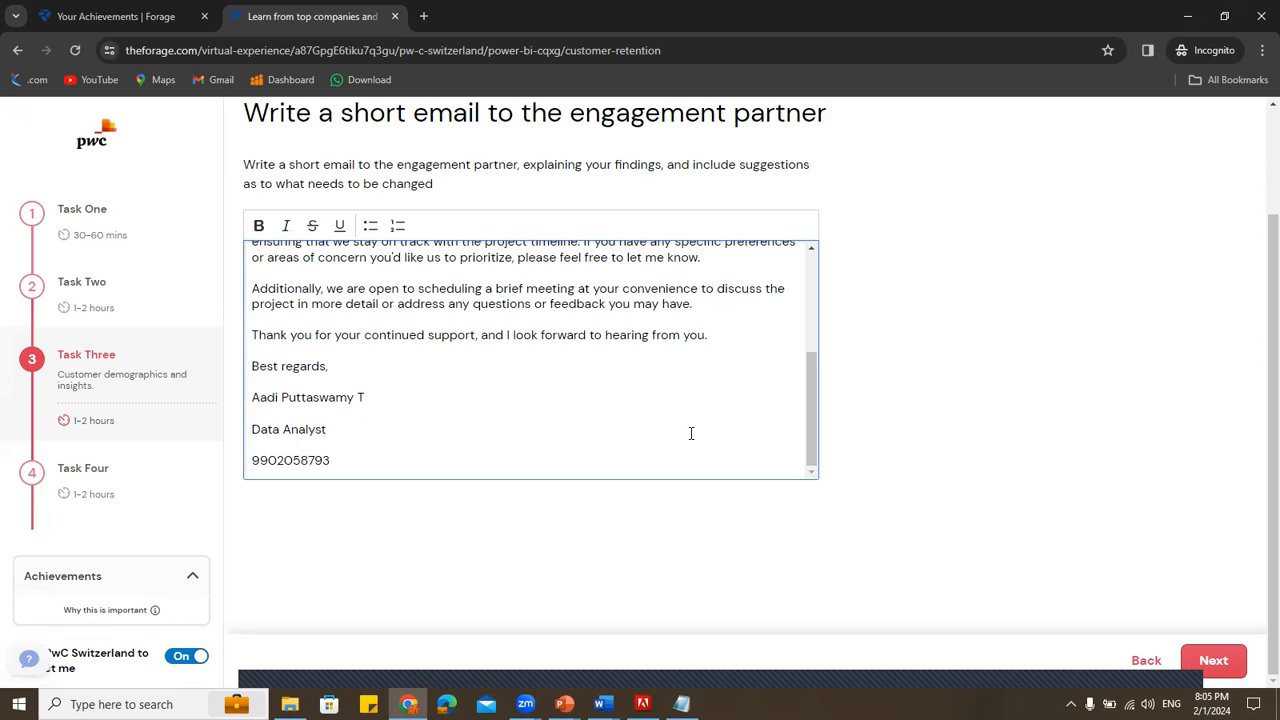
Advance from the email page to the Example Answer page and mark Task 3 as complete
left_click(1213, 662)
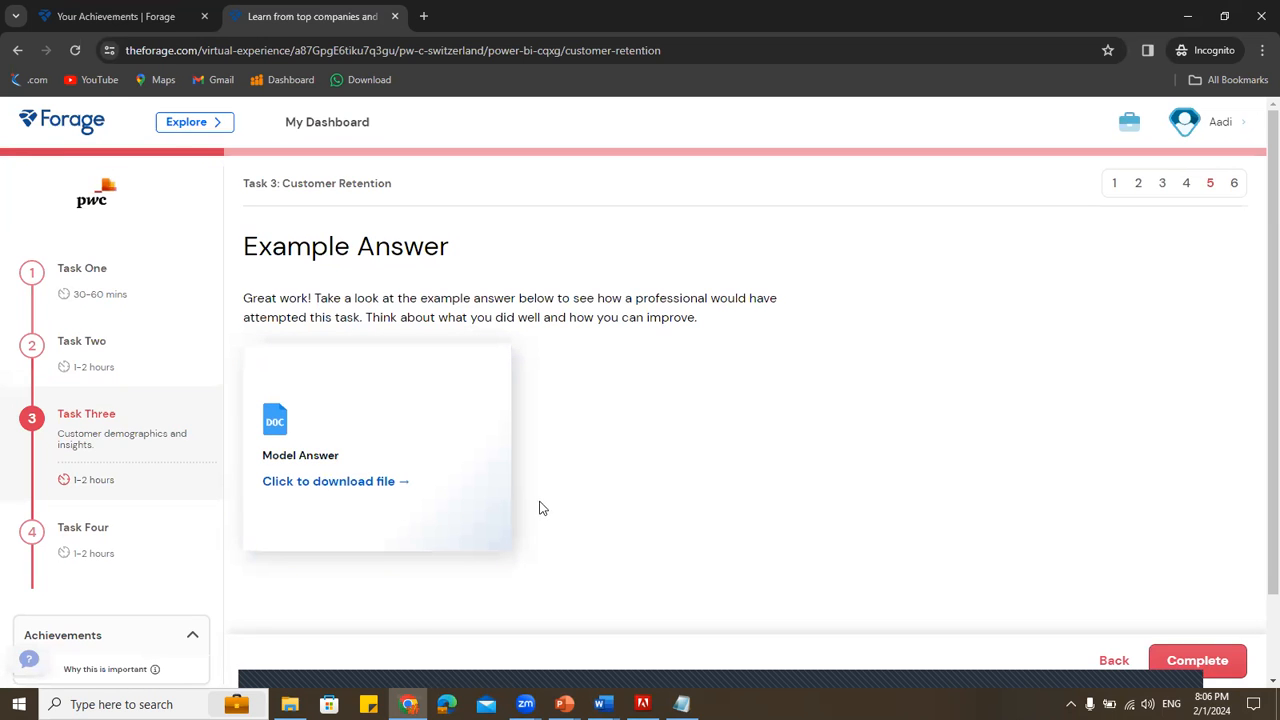
left_click(1197, 661)
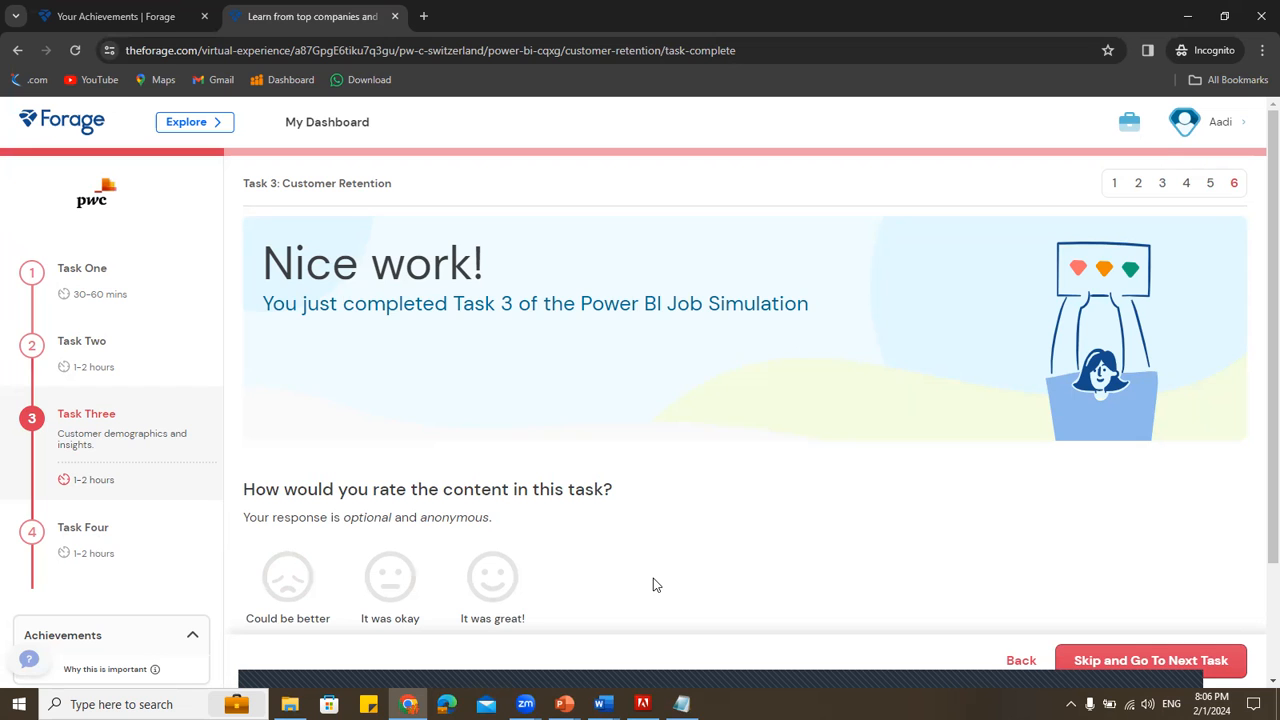
left_click(1082, 543)
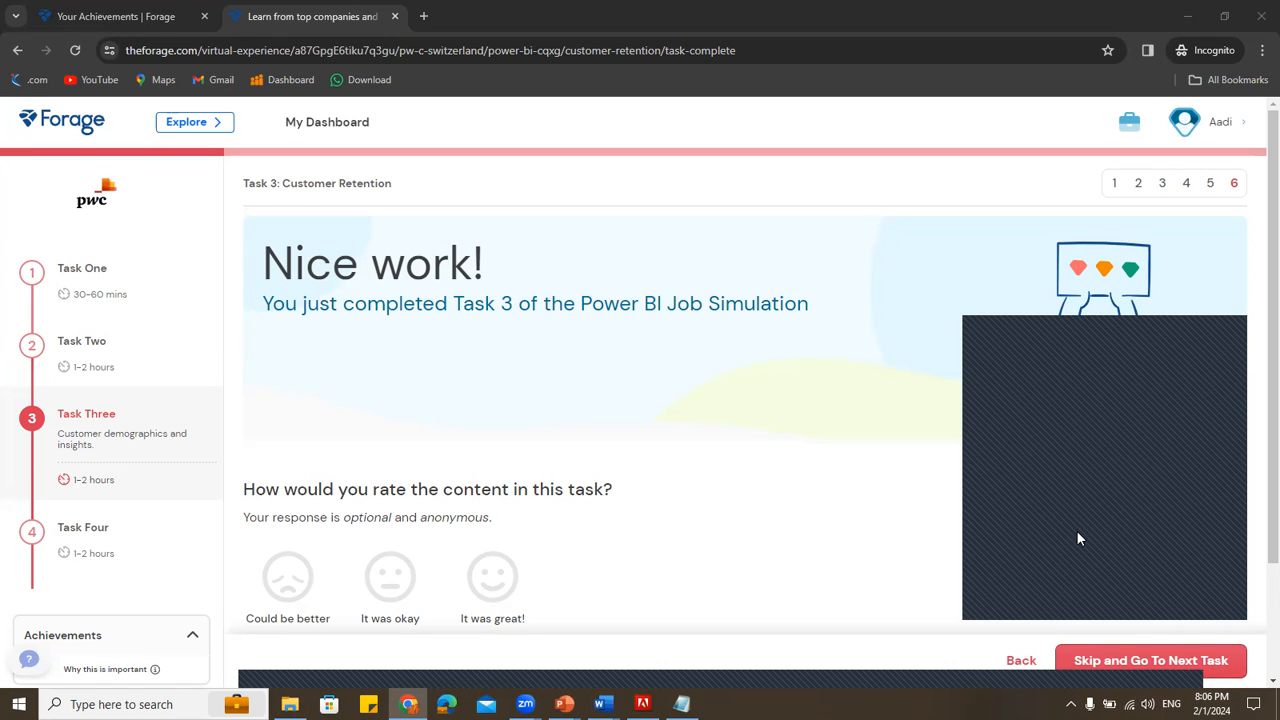
Switch to Task 3 - Measures.txt in Notepad, review the churn measures from beginning to end, and close the file
left_click(684, 703)
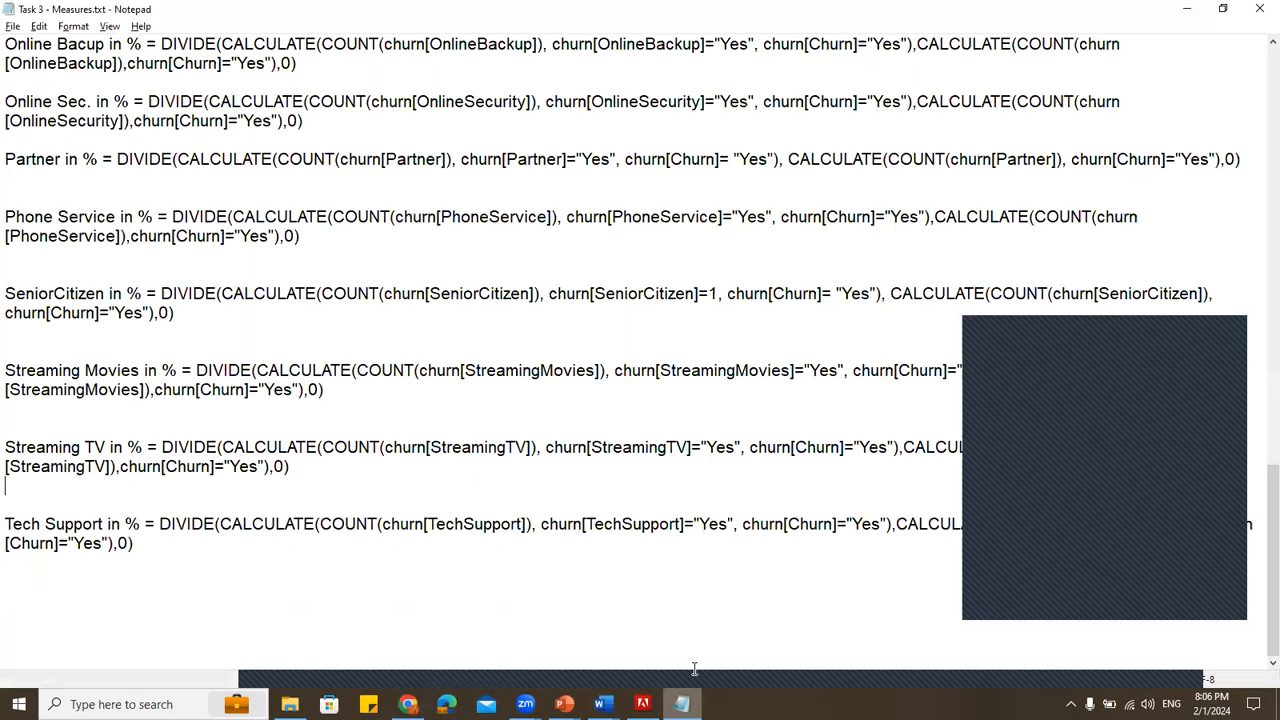
scroll(372, 295, "up", 15)
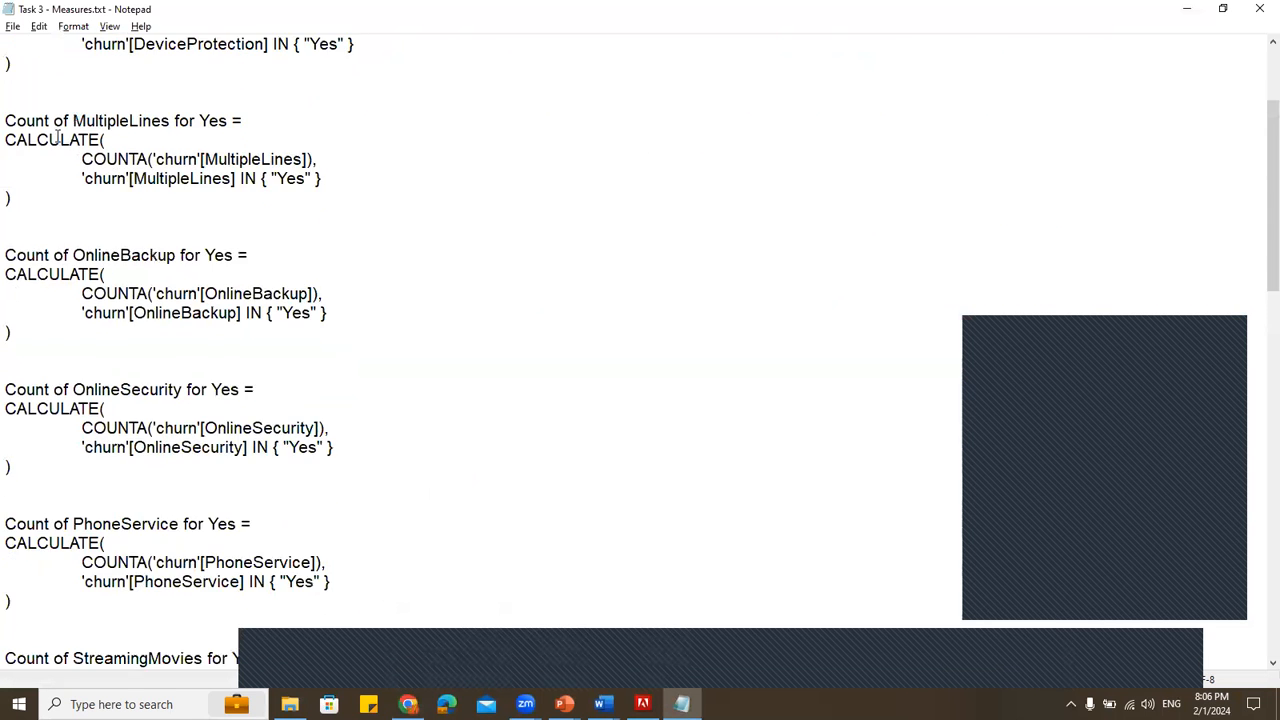
left_click_drag(7, 104, 563, 128)
left_click(470, 122)
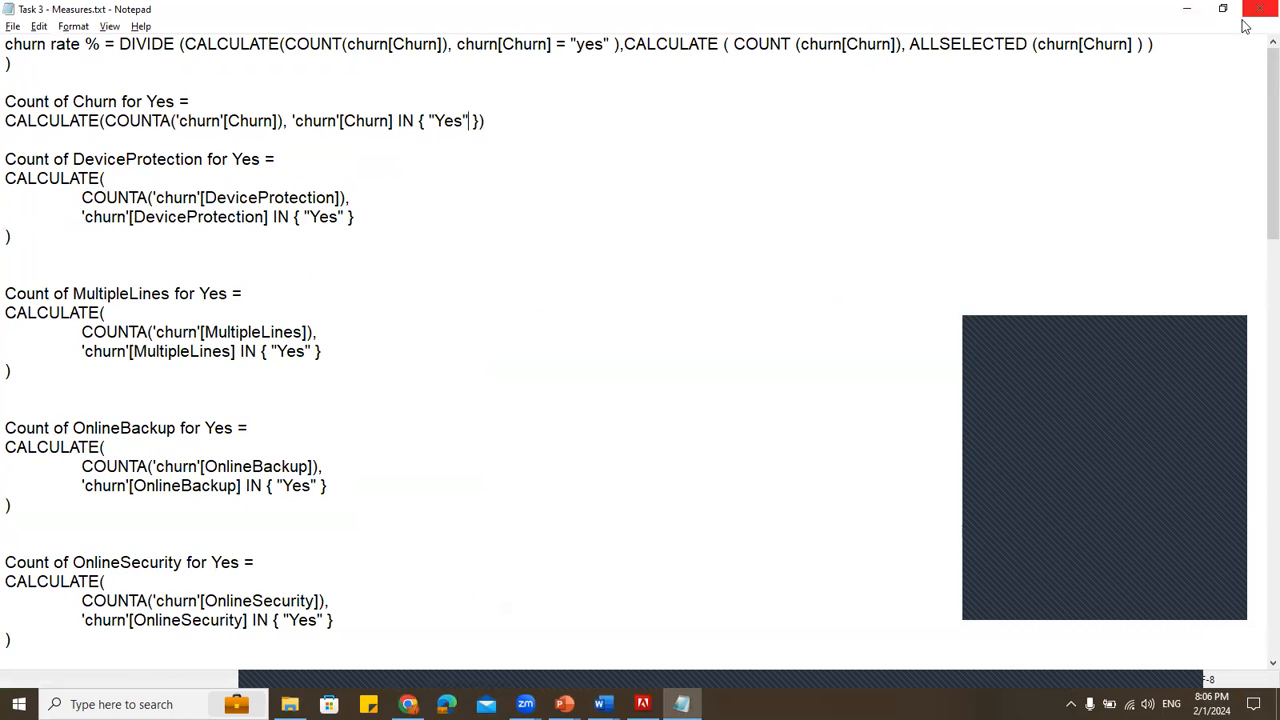
scroll(380, 369, "down", 20)
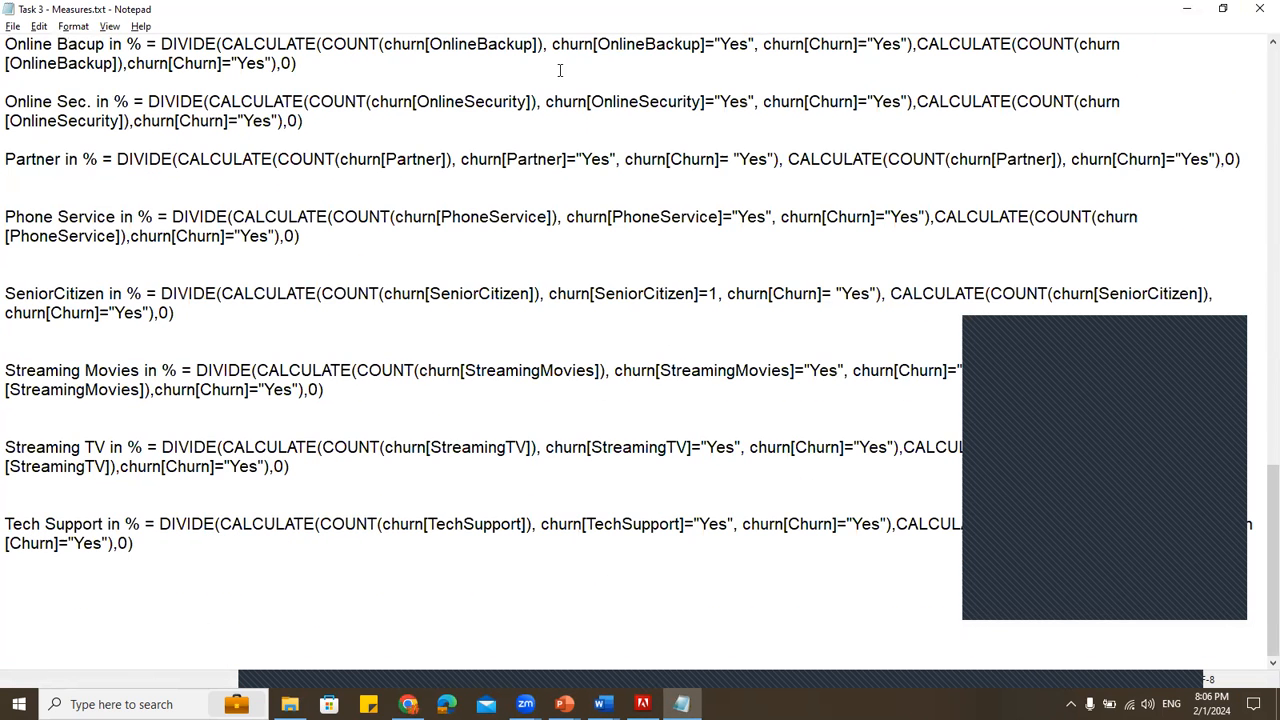
left_click(1258, 12)
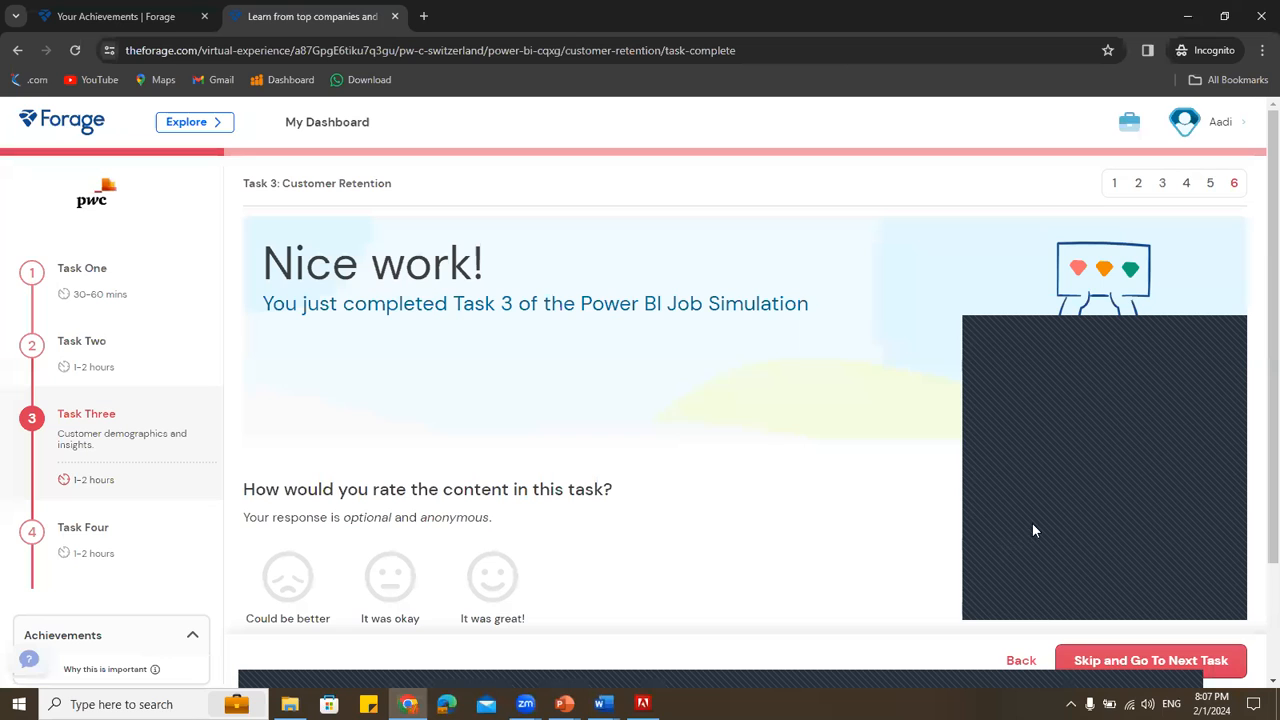
Skip the Task 3 content rating and go on to Task 4: Diversity & Inclusion
left_click(1034, 563)
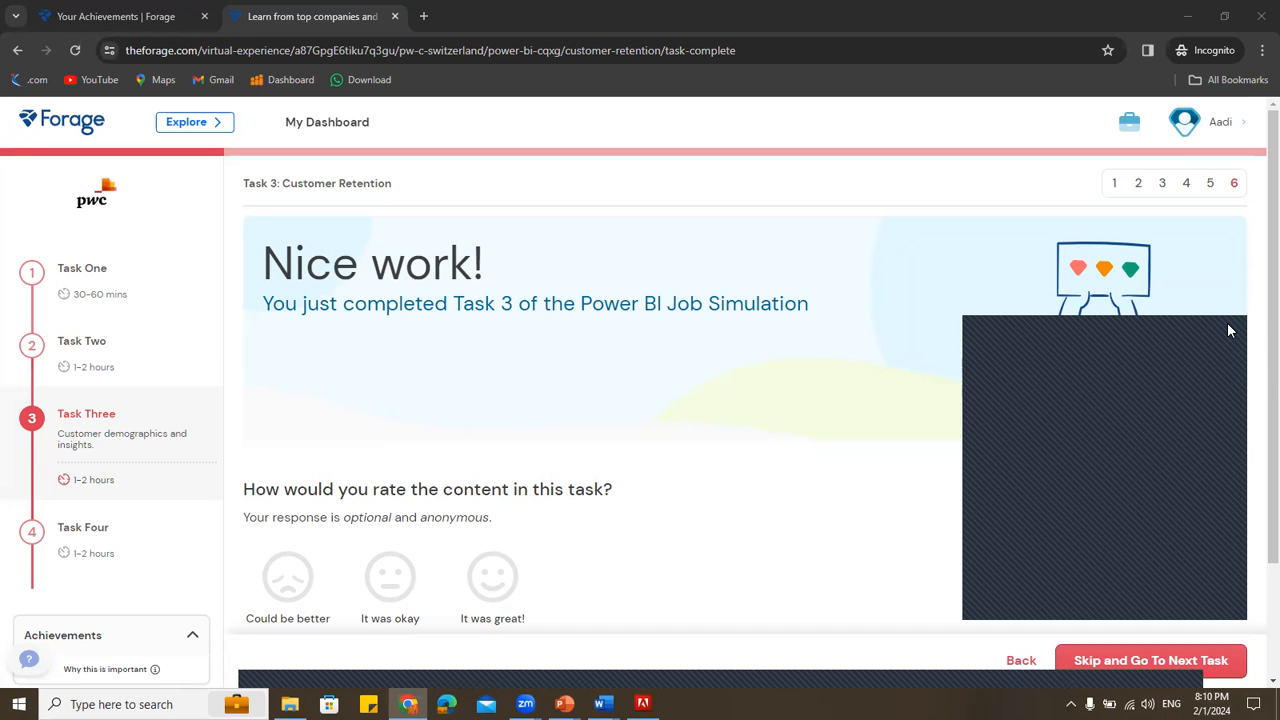
scroll(659, 436, "down", 2)
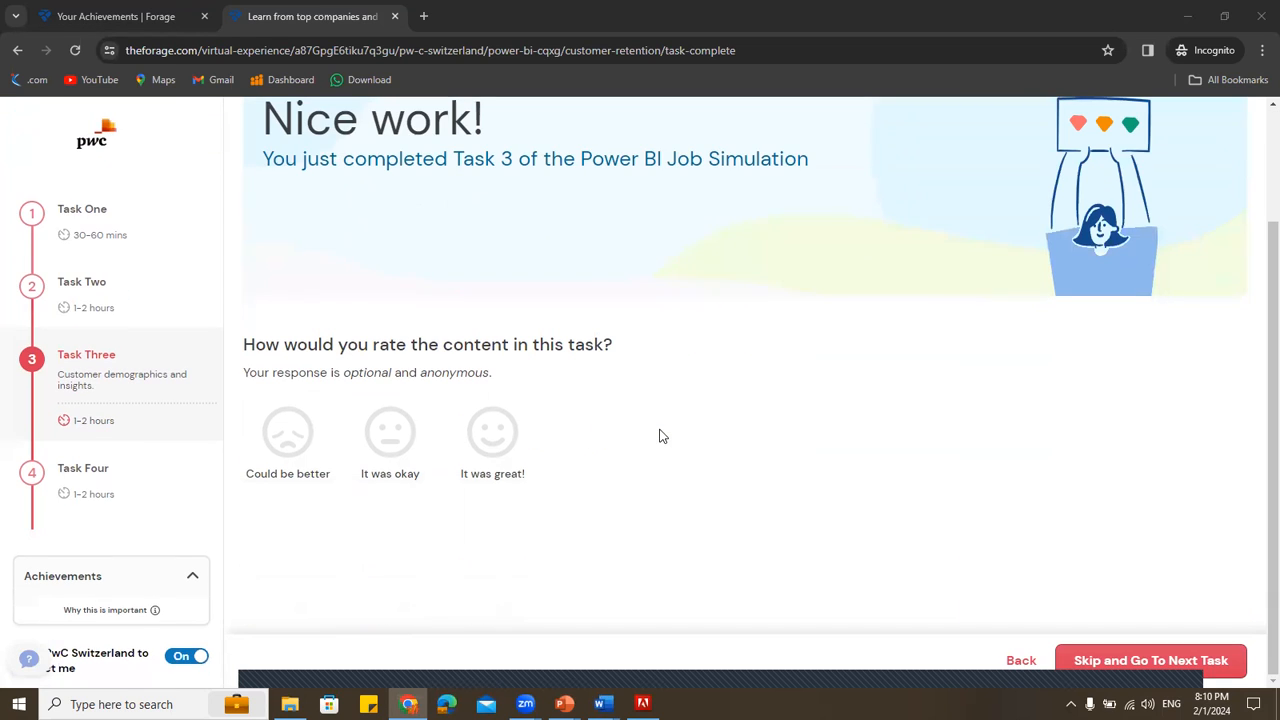
scroll(551, 411, "up", 2)
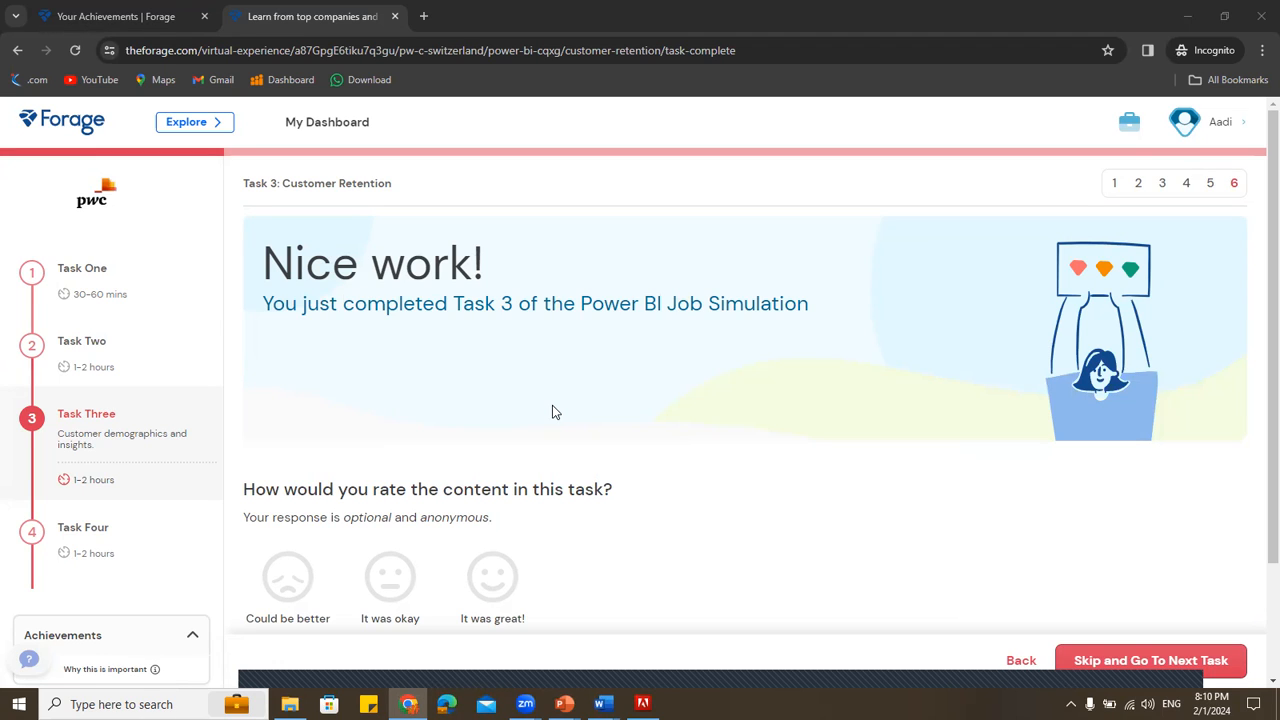
left_click(1103, 660)
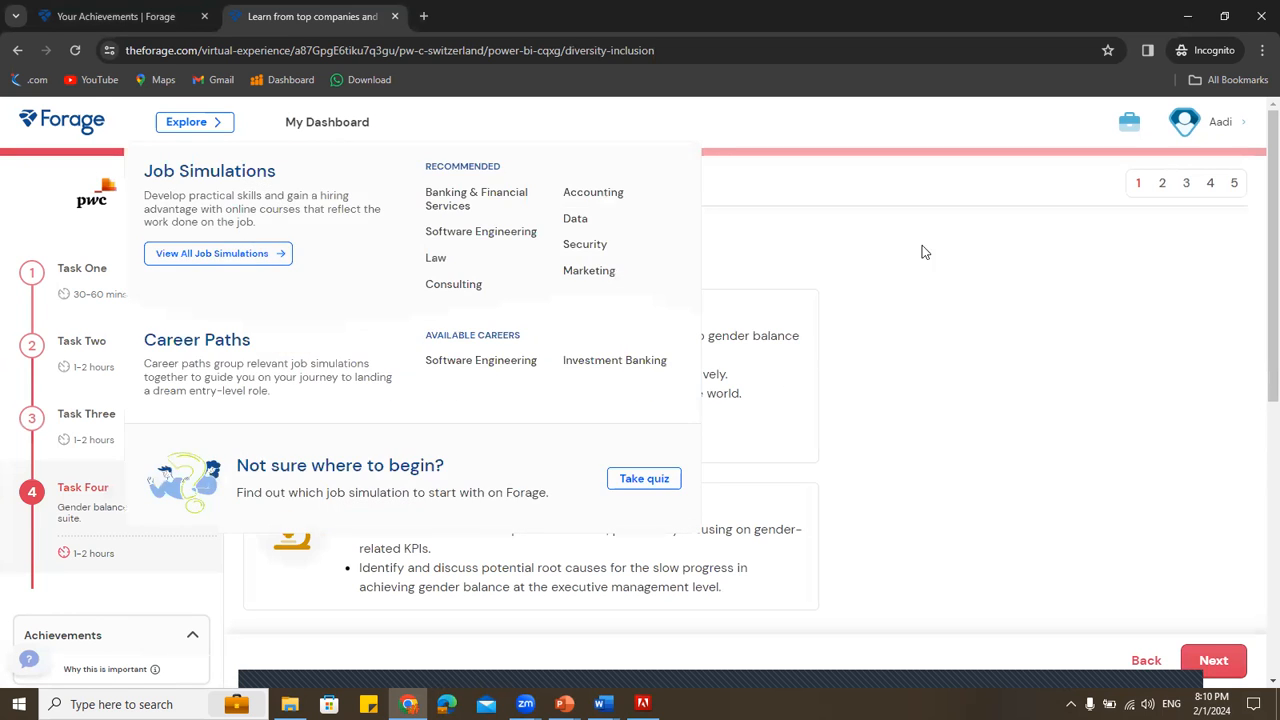
Read the Task 4 overview, examining the What you'll learn points on KPIs, HR visualizations and diversity imperatives
left_click_drag(283, 183, 506, 261)
left_click(541, 264)
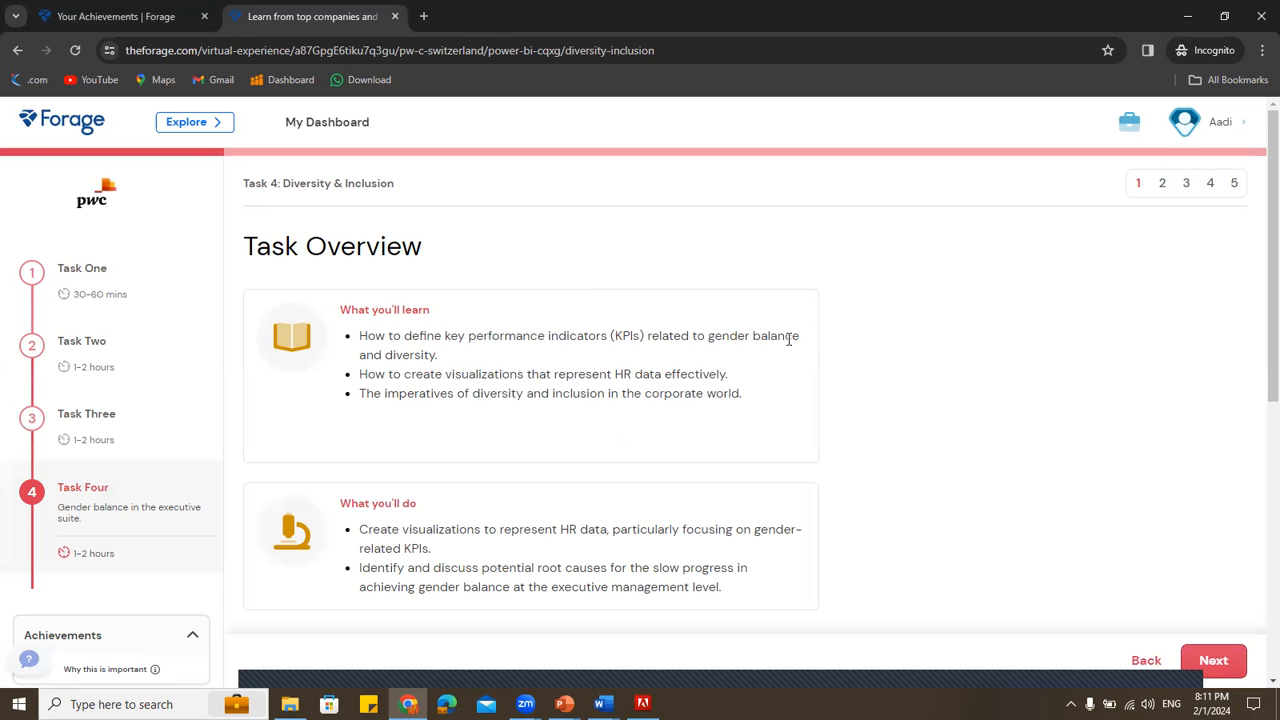
left_click_drag(384, 355, 440, 356)
left_click(484, 393)
left_click_drag(622, 374, 752, 376)
left_click(539, 389)
left_click_drag(737, 392, 384, 395)
left_click(458, 413)
scroll(485, 447, "down", 2)
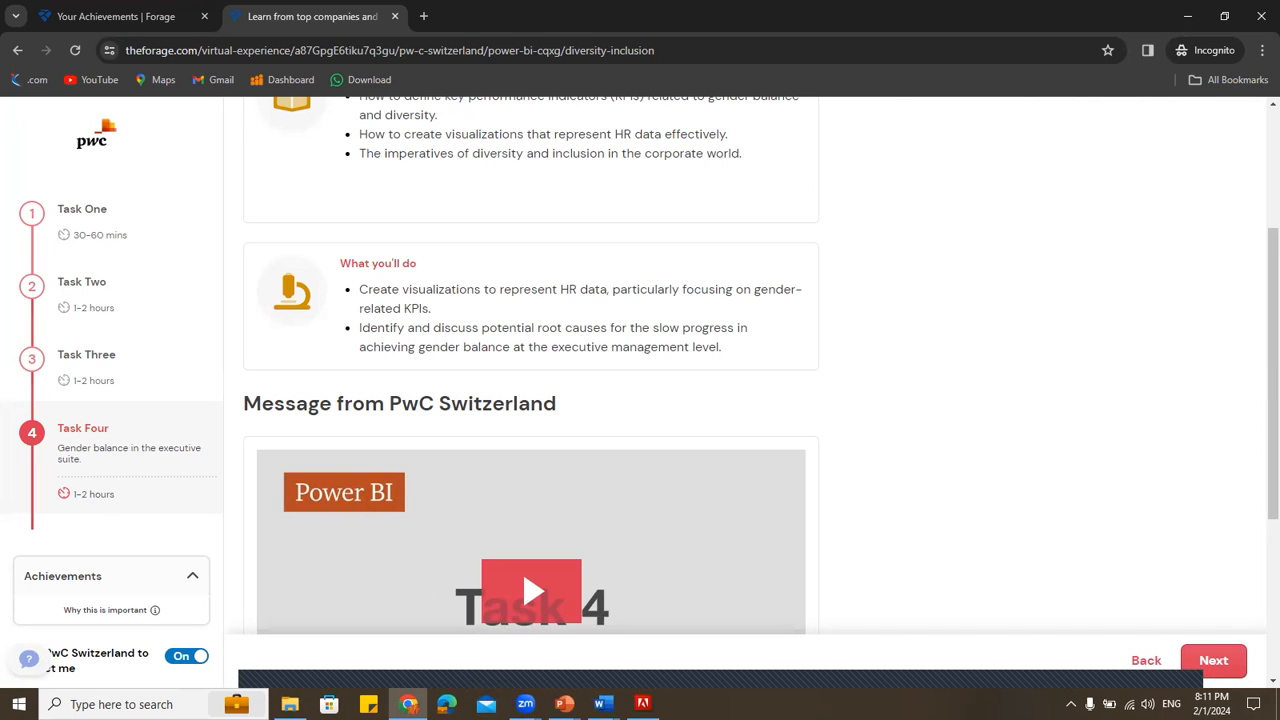
Close the open Word documents Task 1 - Introduction and Task 3 - Customer Retention
mouse_move(601, 703)
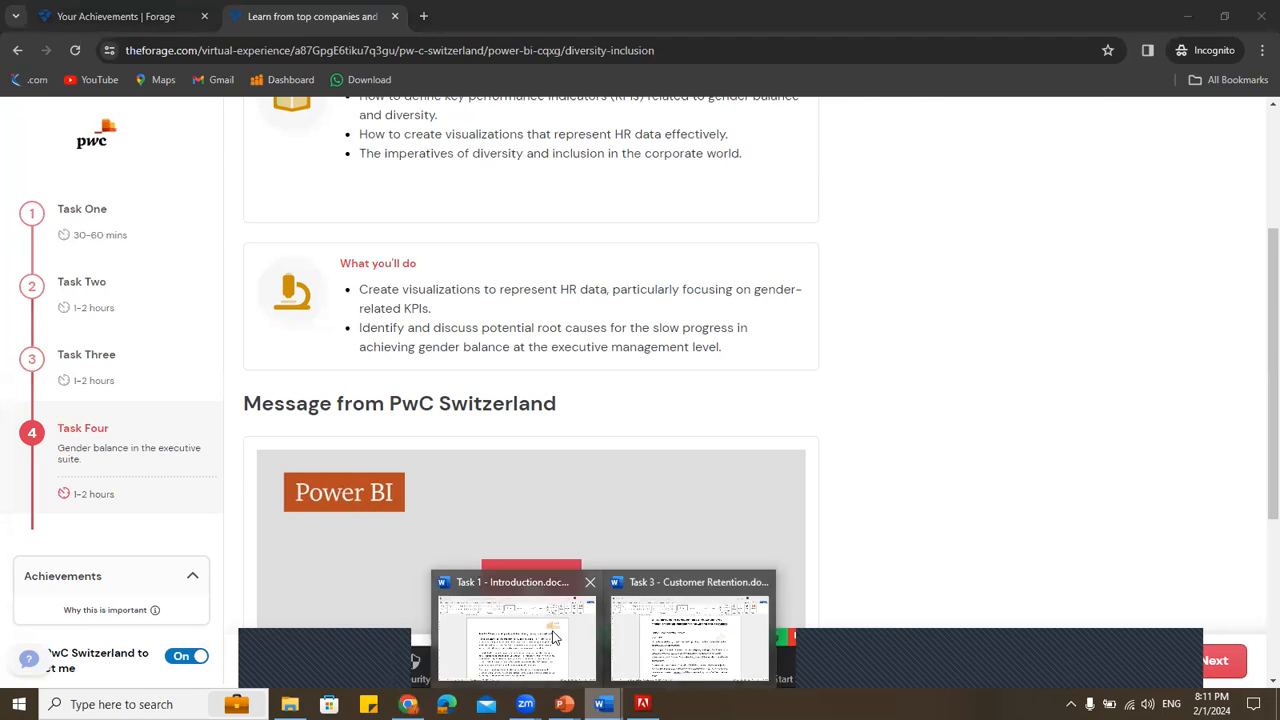
left_click(515, 625)
left_click(1258, 20)
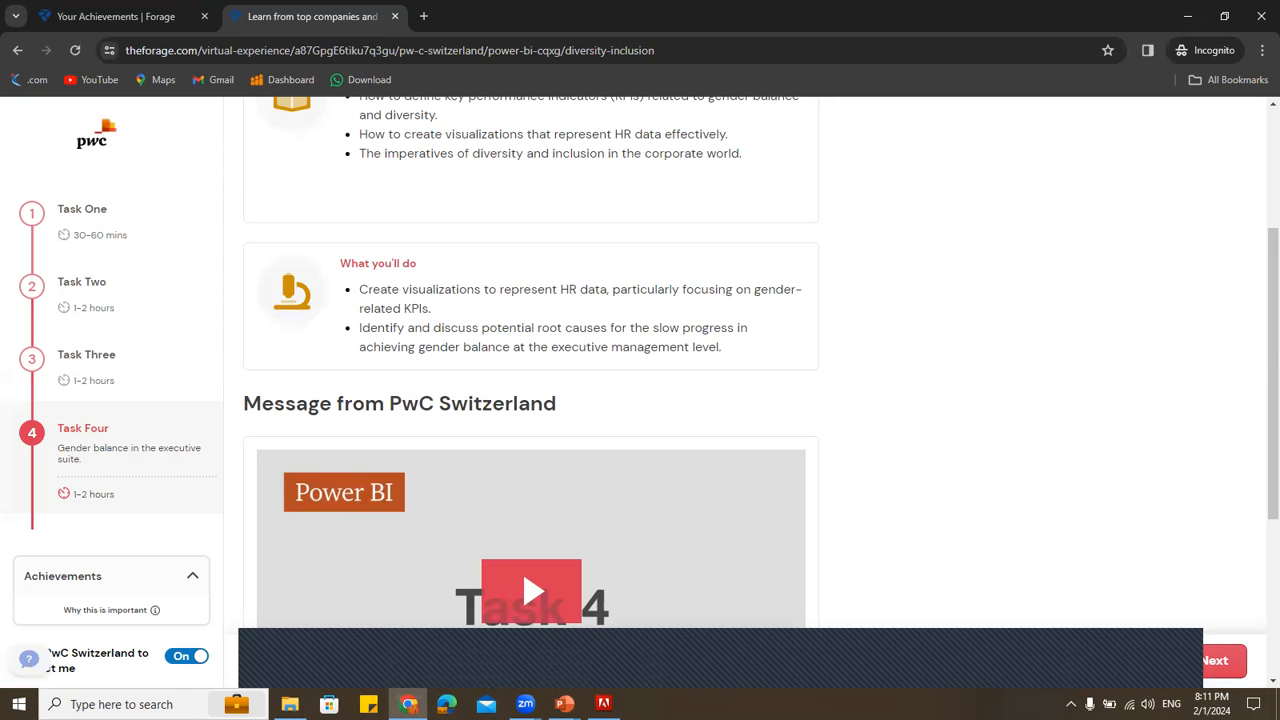
Switch to File Explorer, go to the Task 4 - Diversity & Inclusion folder, and open Diversity-Inclusion-Dataset.xlsx
mouse_move(564, 703)
mouse_move(368, 703)
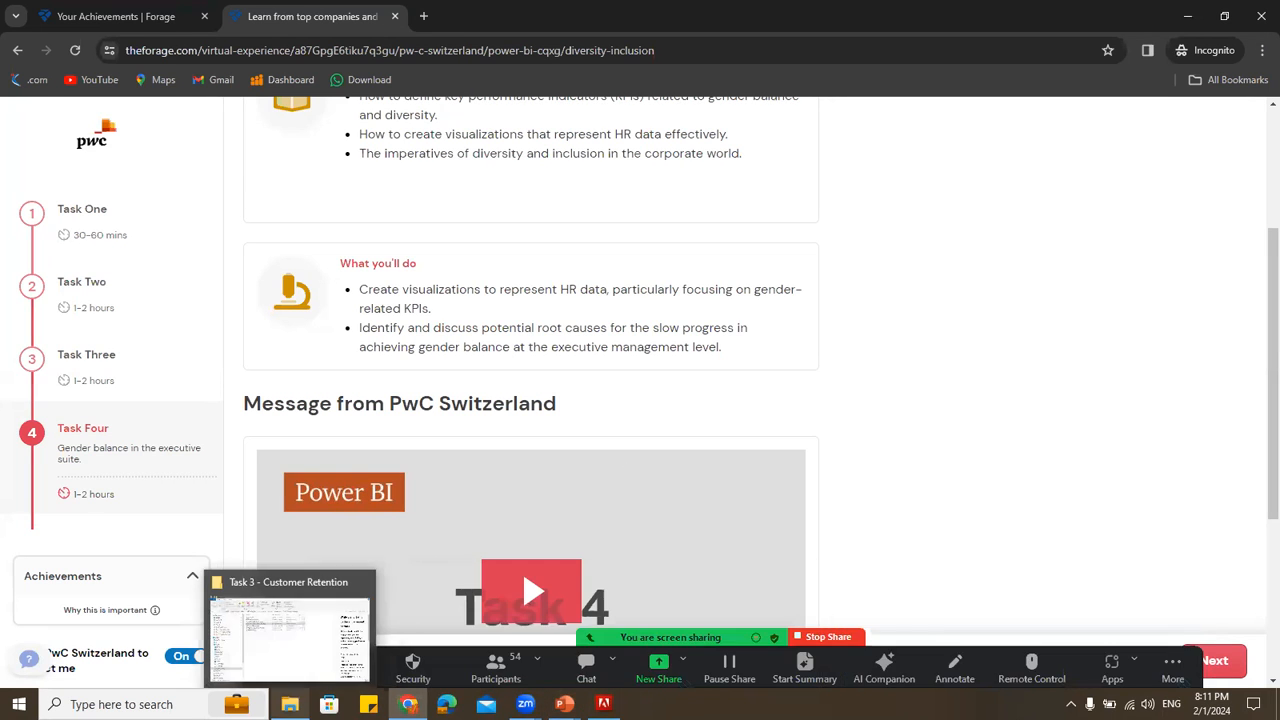
left_click(280, 650)
left_click(464, 397)
key("alt+Up")
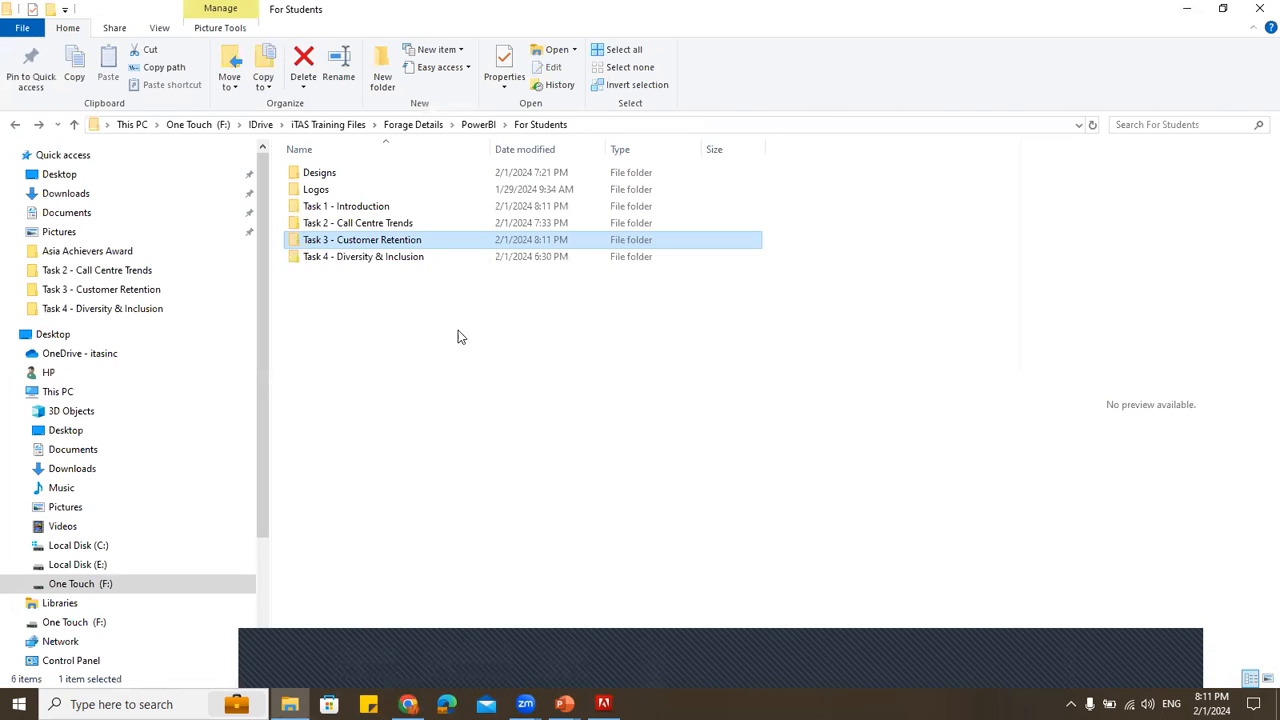
double_click(382, 262)
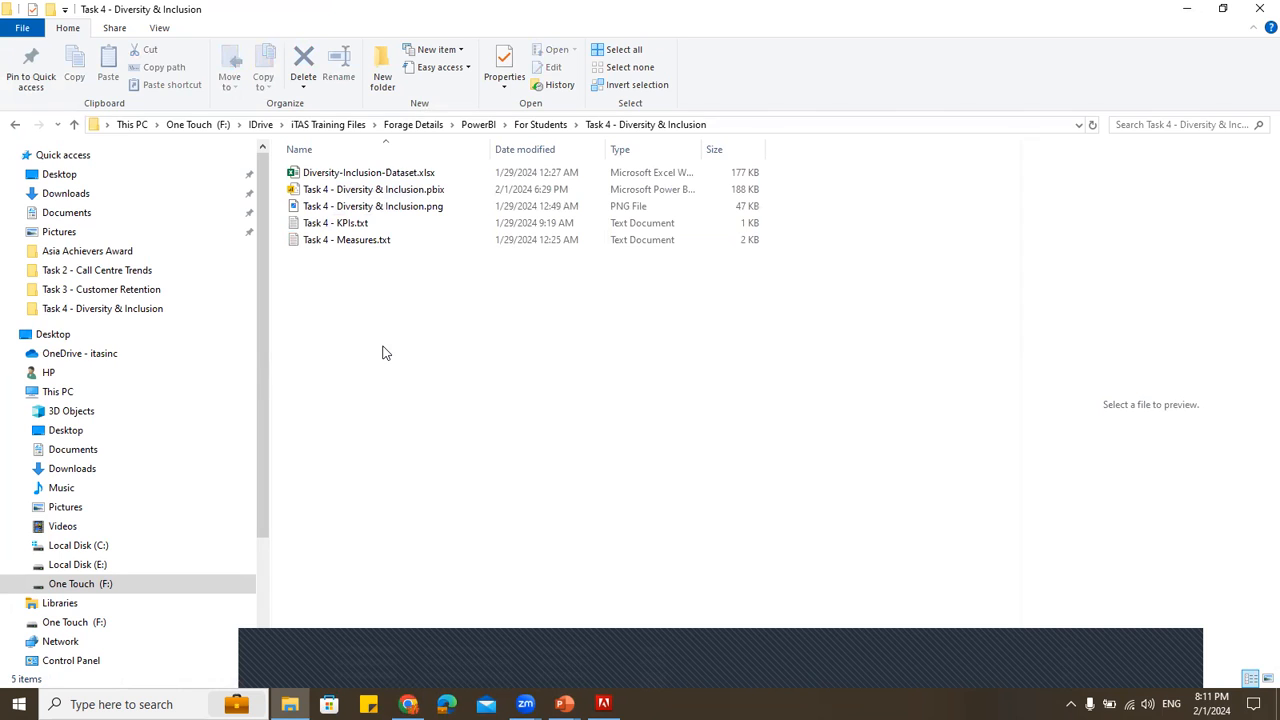
left_click(400, 175)
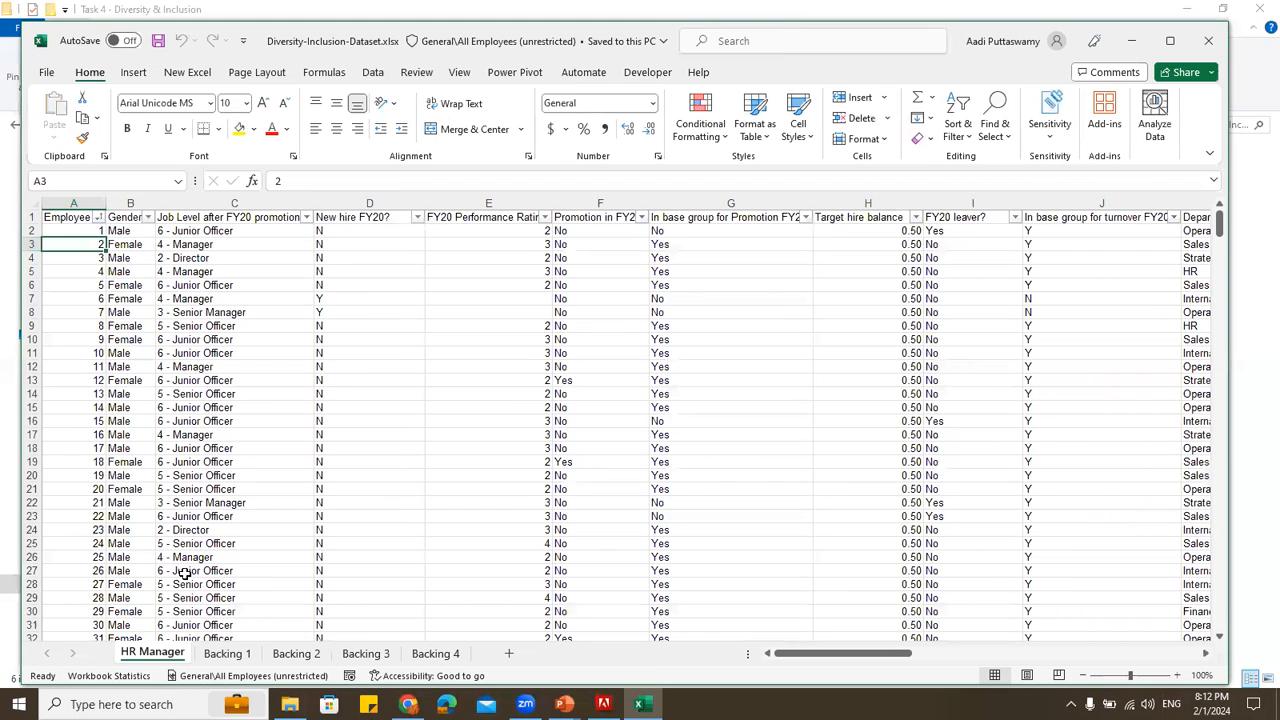
Turn off the header filters on the HR Manager sheet and review the Employee ID and Gender columns
left_click(199, 271)
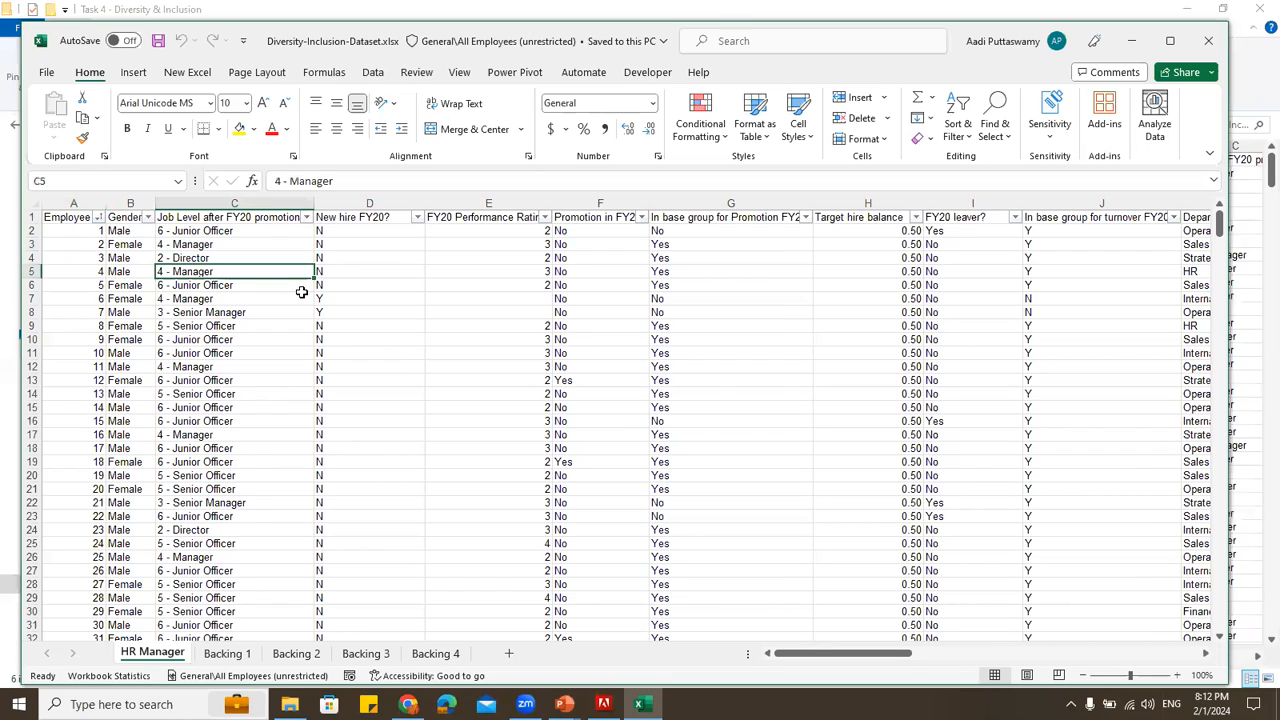
key("ctrl+shift+l")
left_click_drag(85, 217, 80, 488)
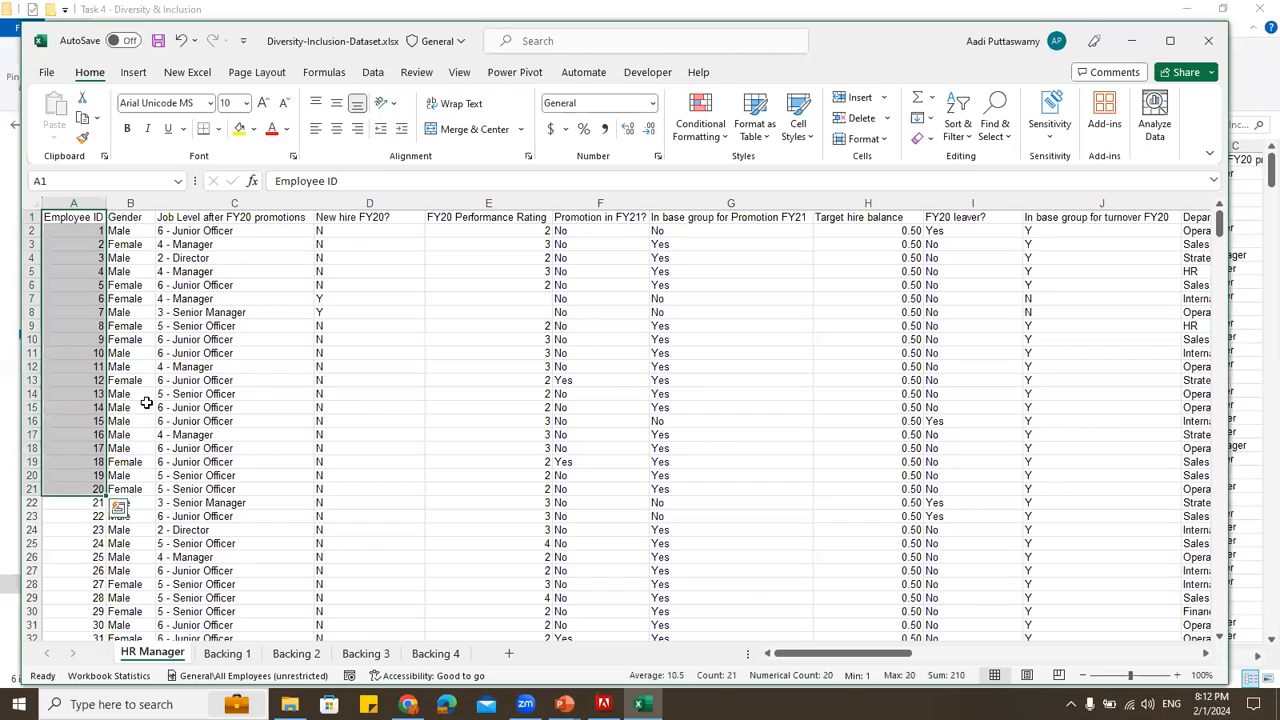
left_click(131, 217)
left_click(124, 244)
left_click(124, 285)
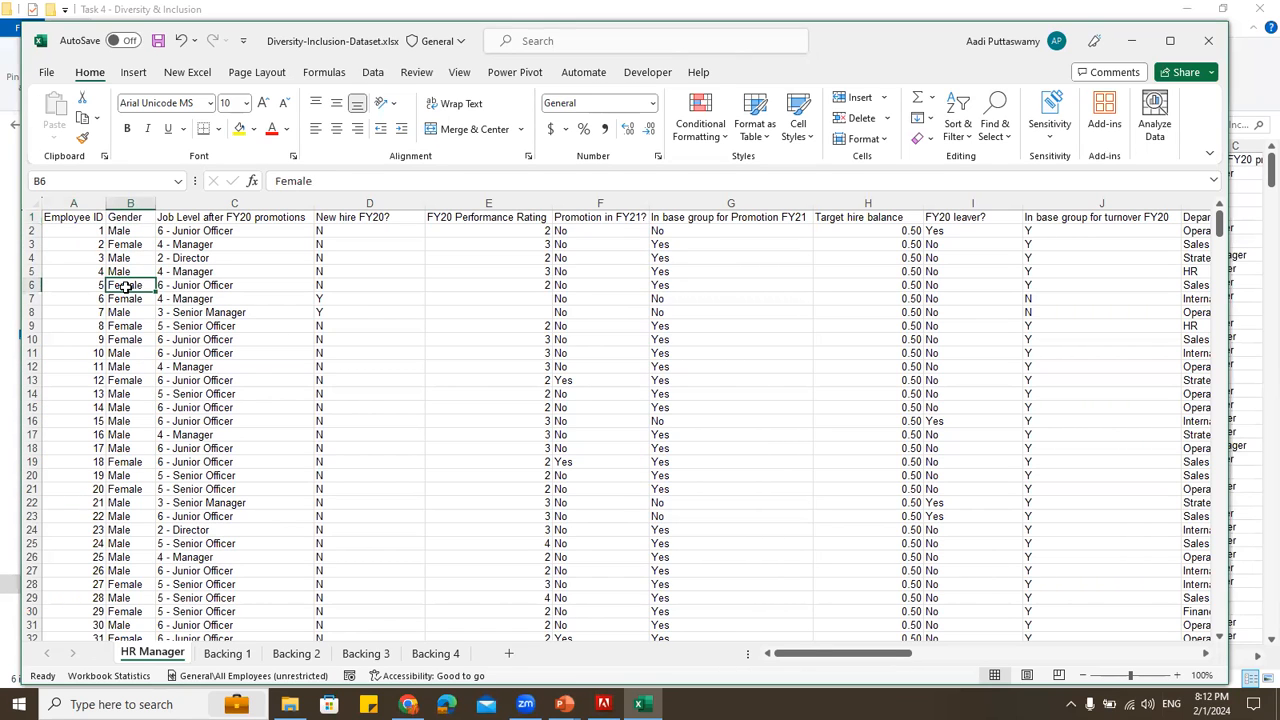
left_click(130, 230)
left_click(124, 298)
Switch back to the Forage Task 4 overview in Chrome and read the What you'll do points on HR visualizations and gender balance
key("alt+Tab")
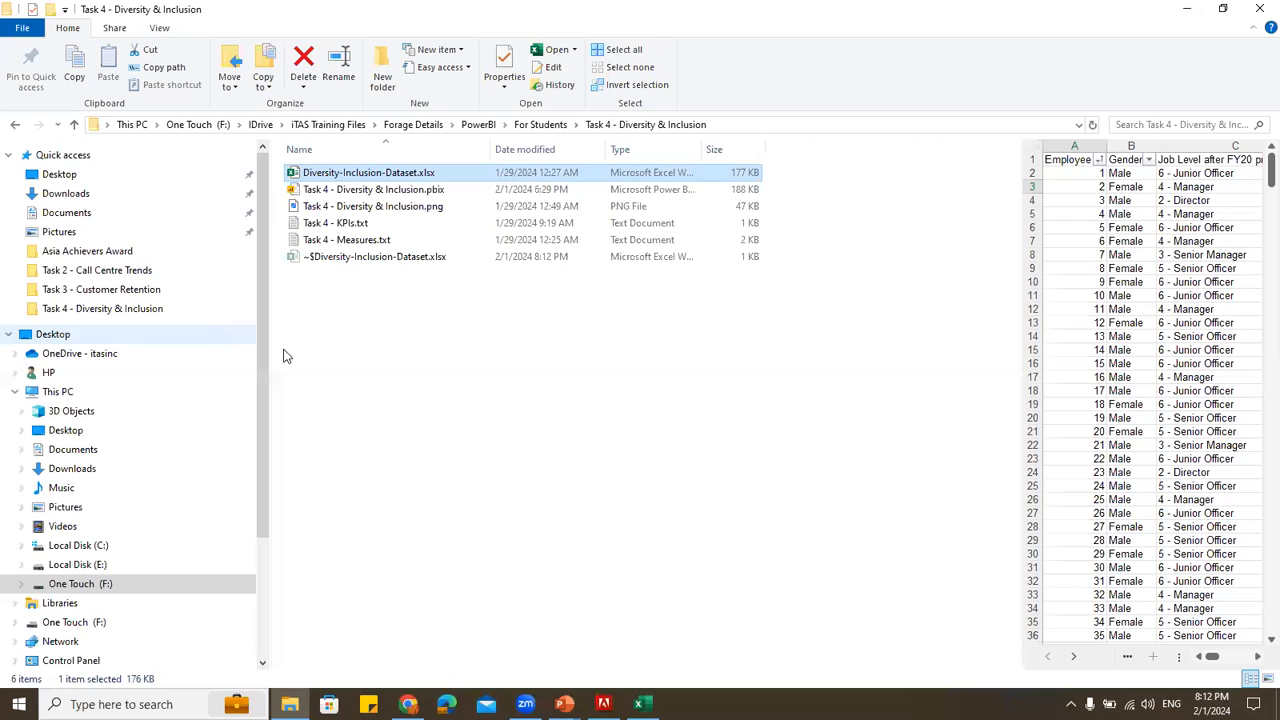
key("alt+Tab")
key("alt+Tab")
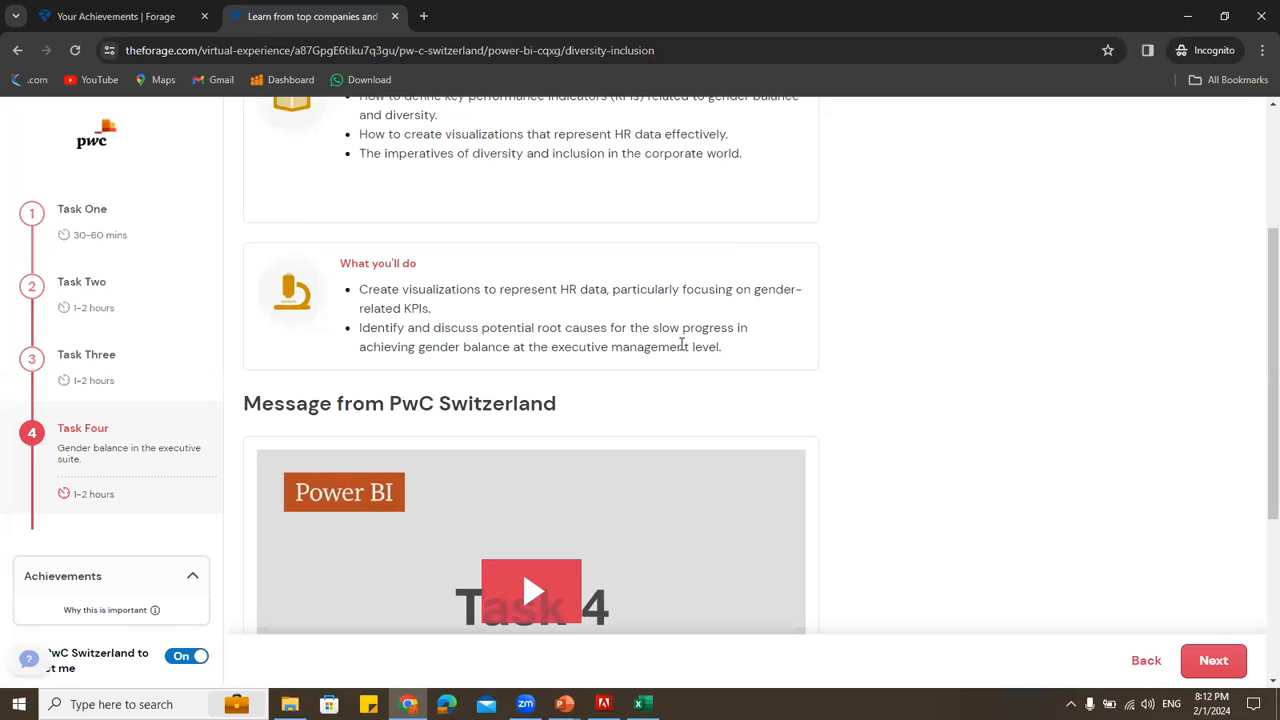
left_click_drag(364, 350, 538, 350)
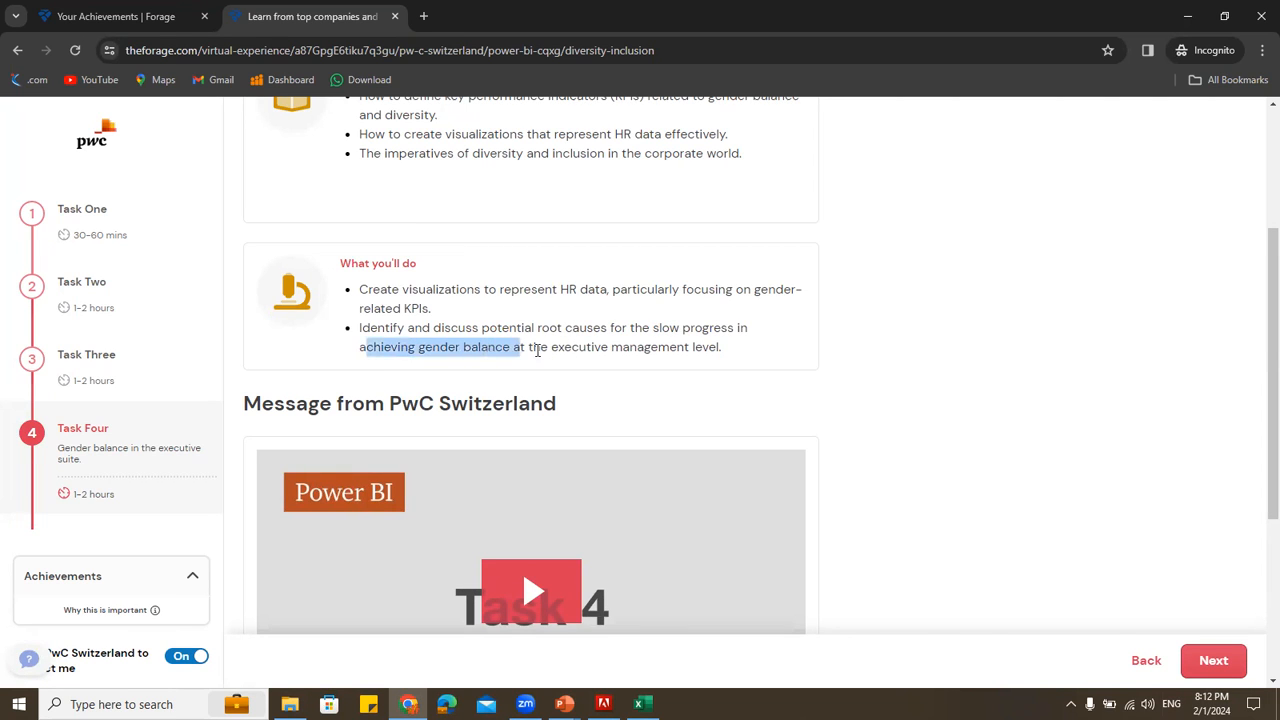
left_click(581, 350)
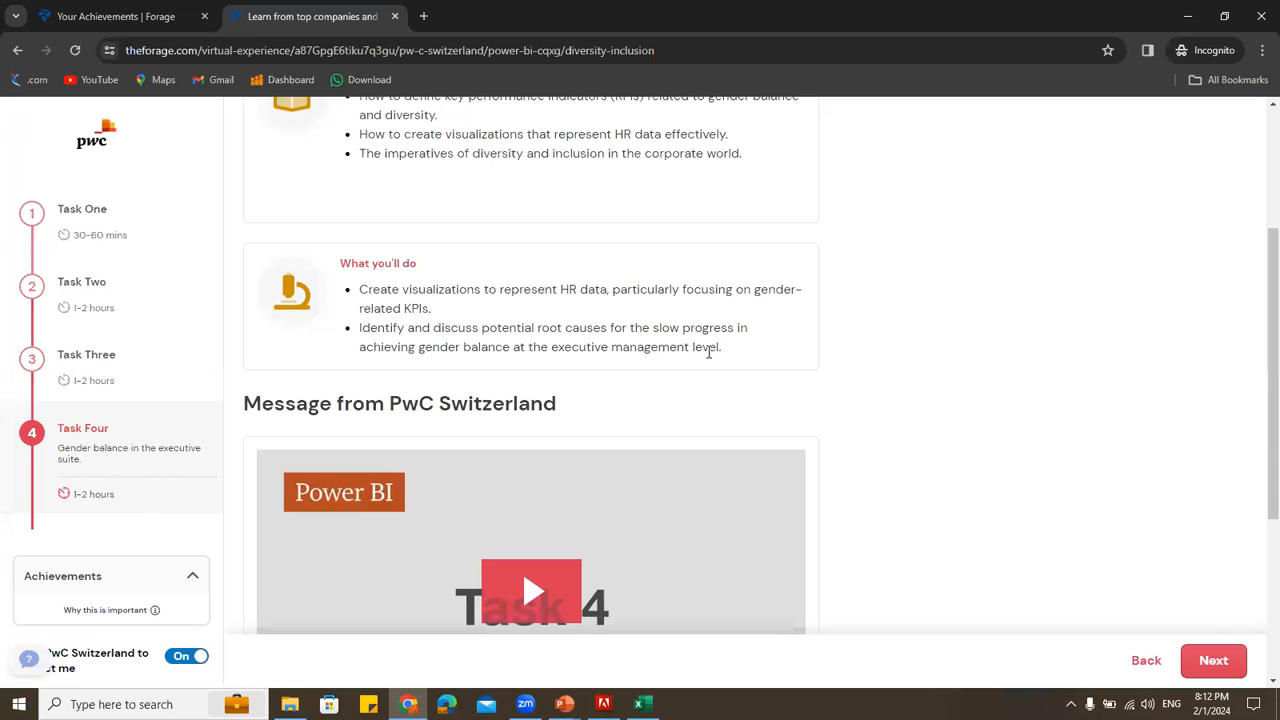
scroll(700, 367, "down", 3)
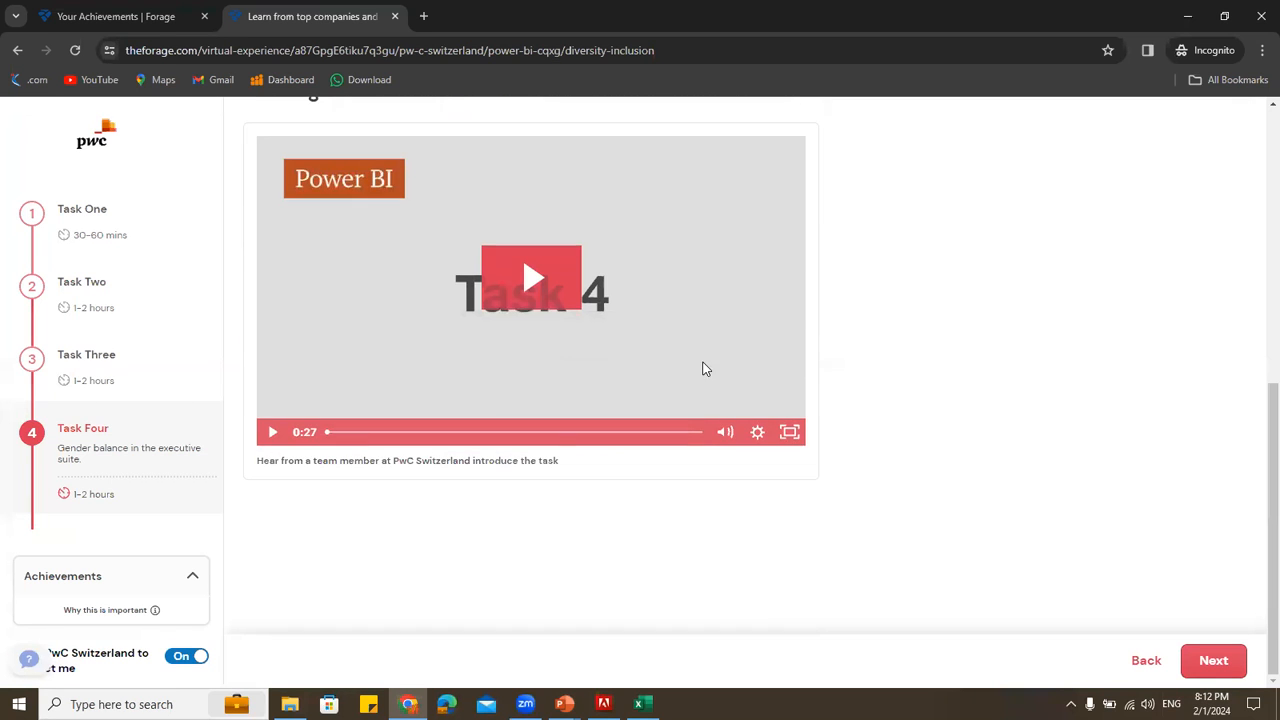
Go to the Task 4 background information page and read the client's diversity and inclusion context
scroll(783, 463, "up", 5)
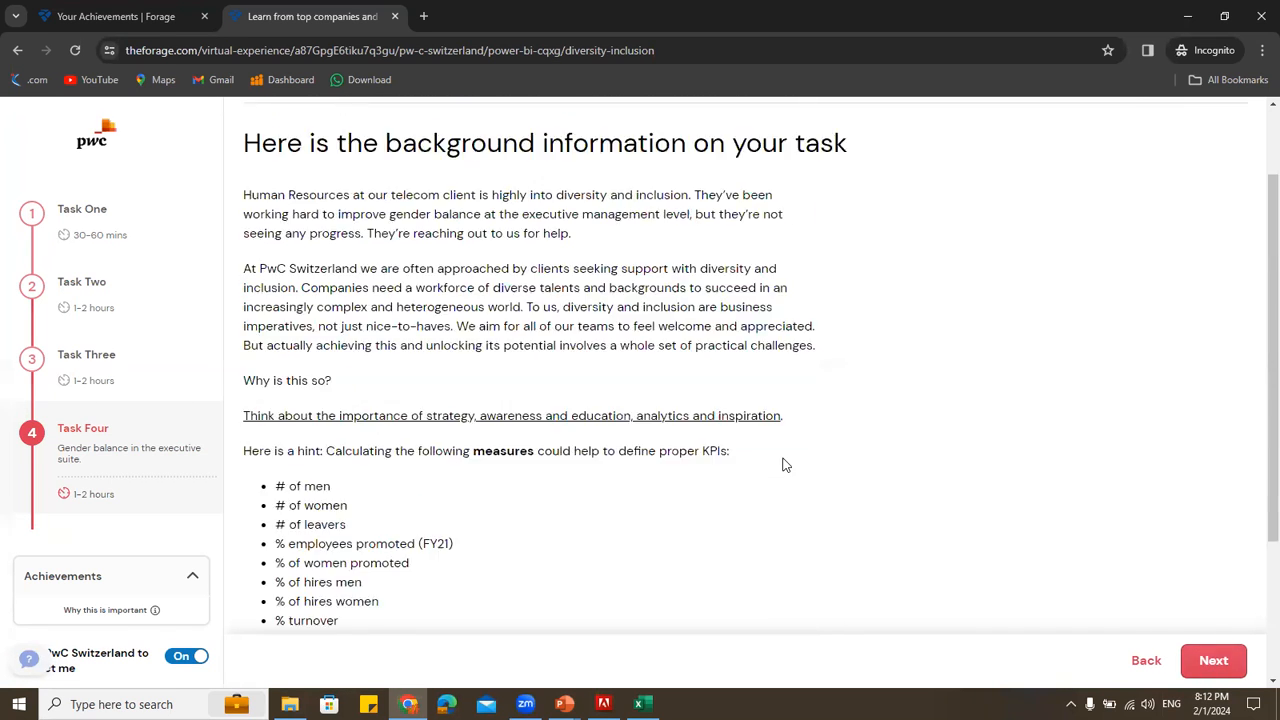
scroll(783, 463, "up", 1)
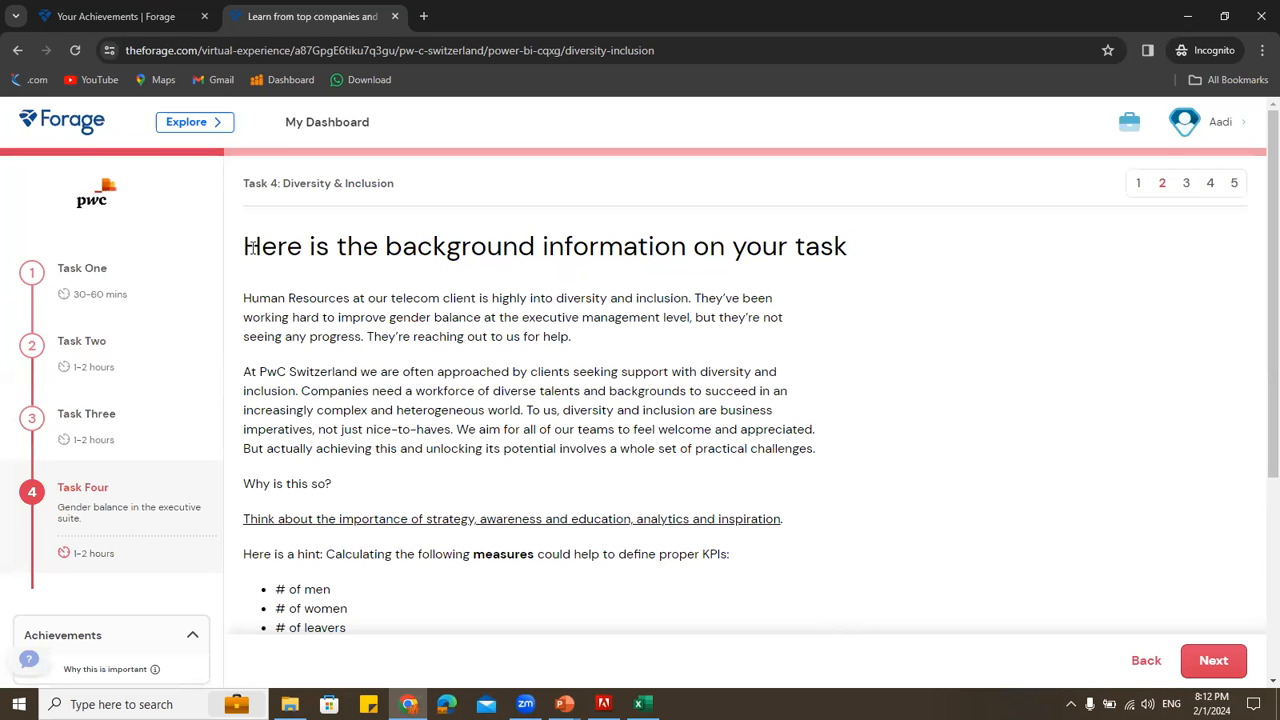
left_click_drag(245, 297, 717, 466)
scroll(630, 421, "down", 3)
left_click(526, 443)
scroll(529, 445, "up", 1)
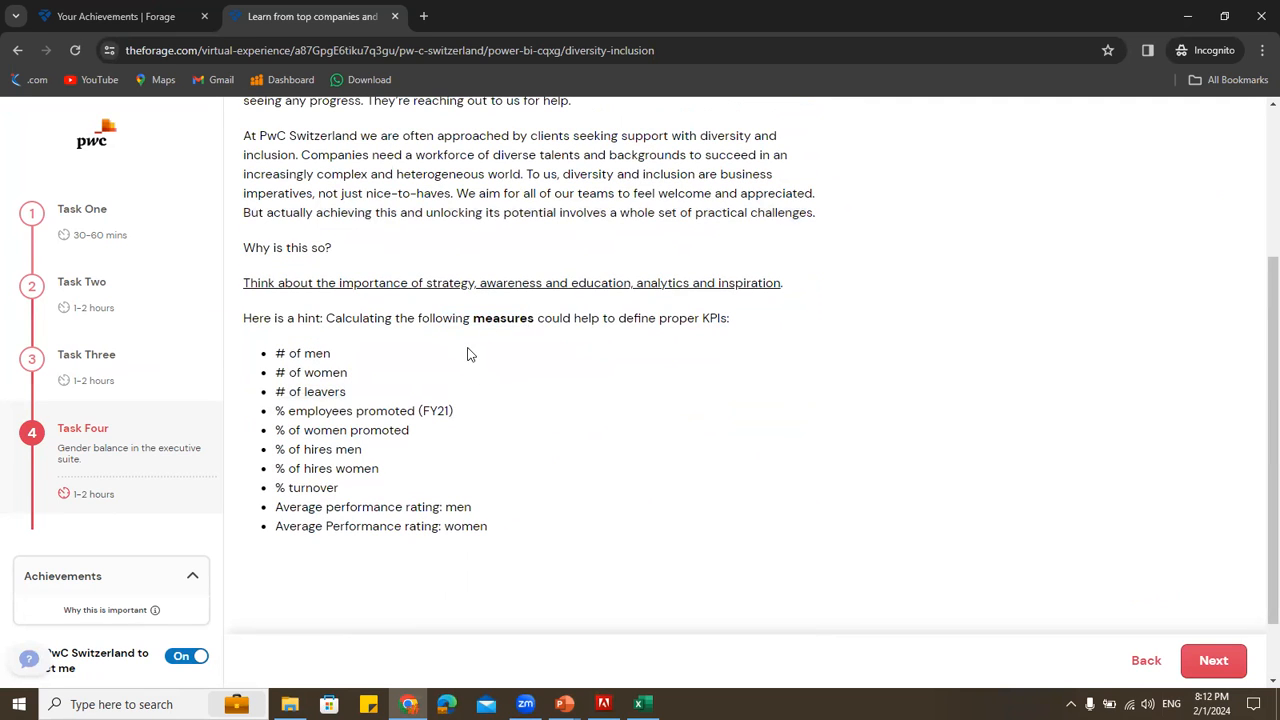
Read the hinted measures for defining KPIs, covering headcounts by gender, leavers, promotions, hires, turnover and average performance ratings
left_click_drag(277, 354, 440, 378)
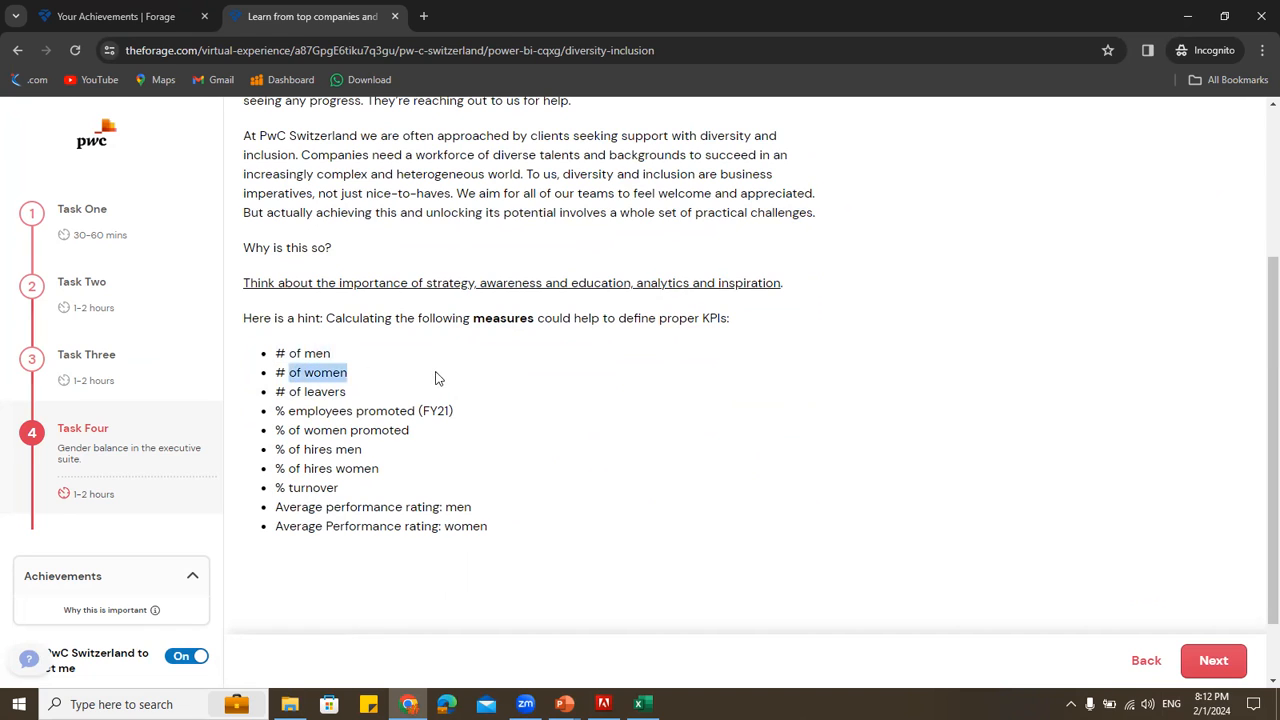
left_click_drag(275, 393, 540, 416)
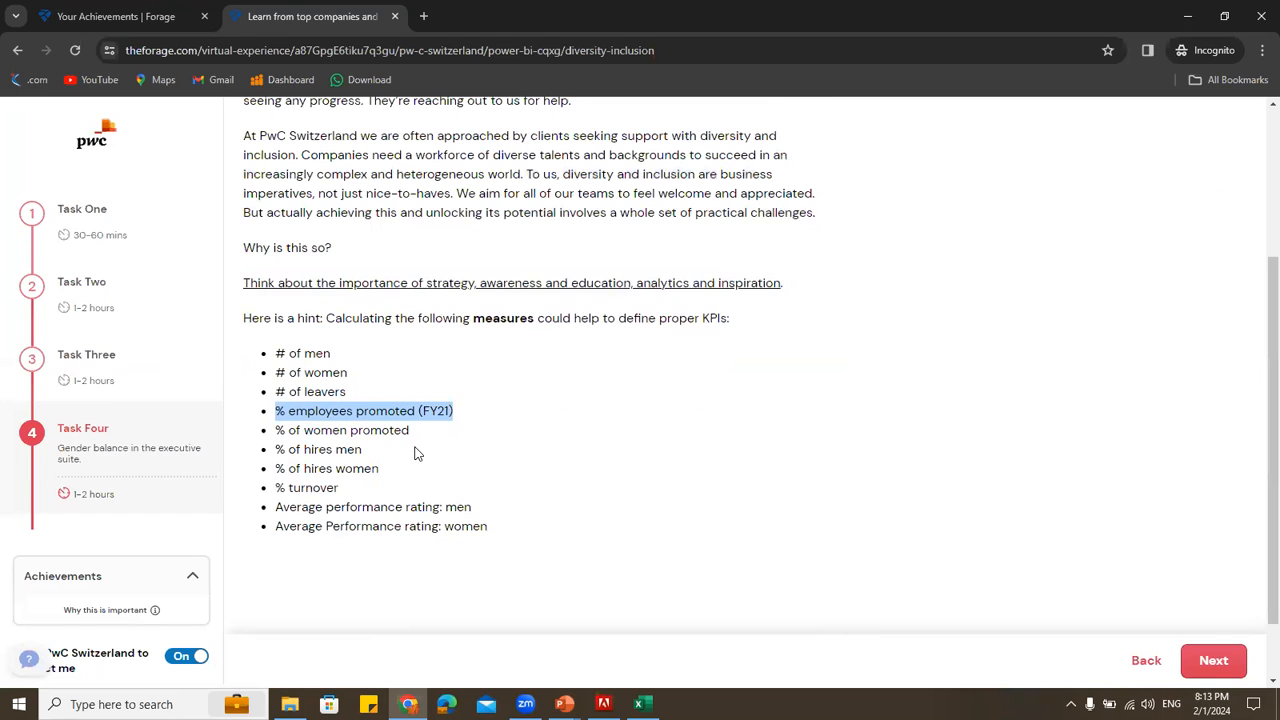
left_click(415, 411)
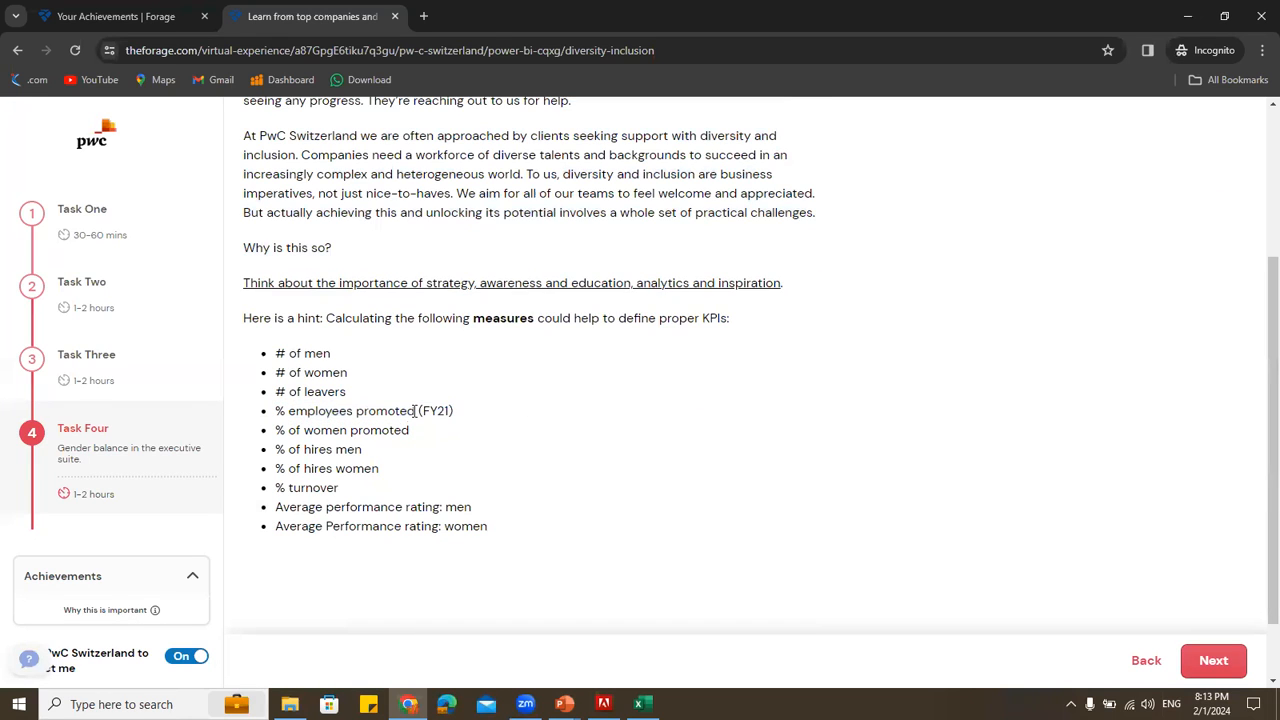
left_click_drag(276, 430, 438, 456)
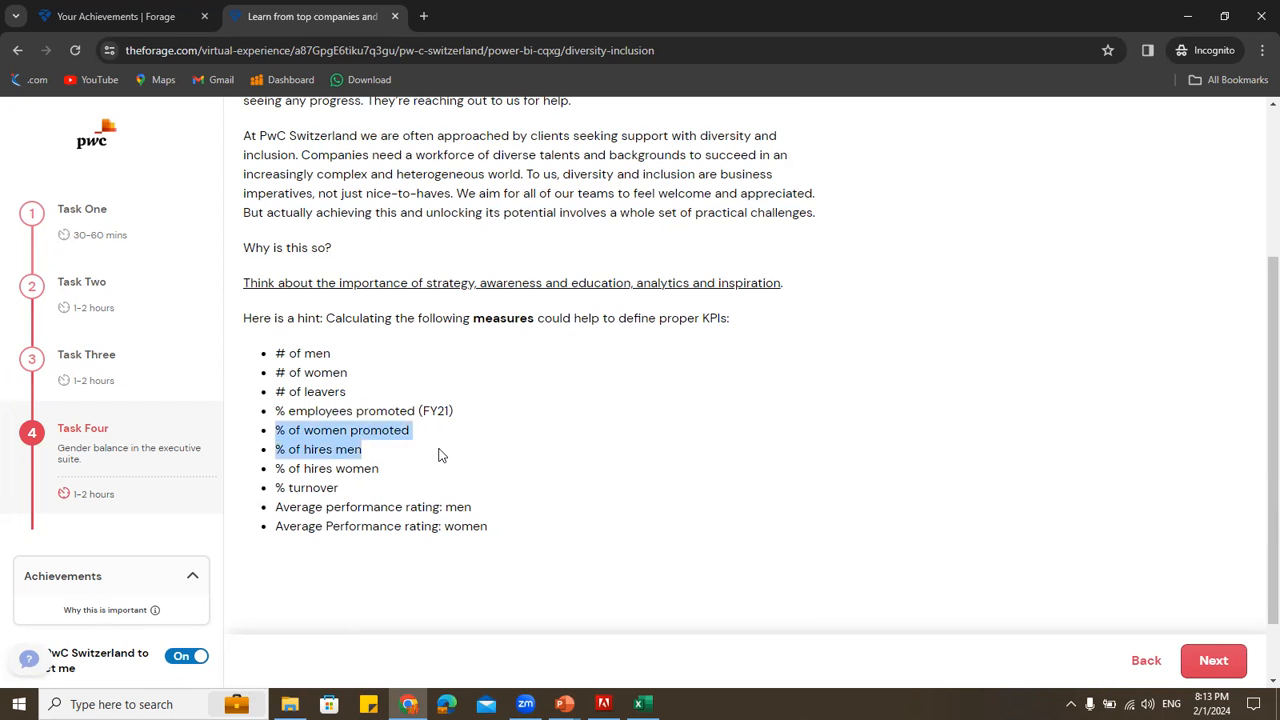
left_click(295, 370)
left_click_drag(296, 370, 517, 543)
left_click(493, 450)
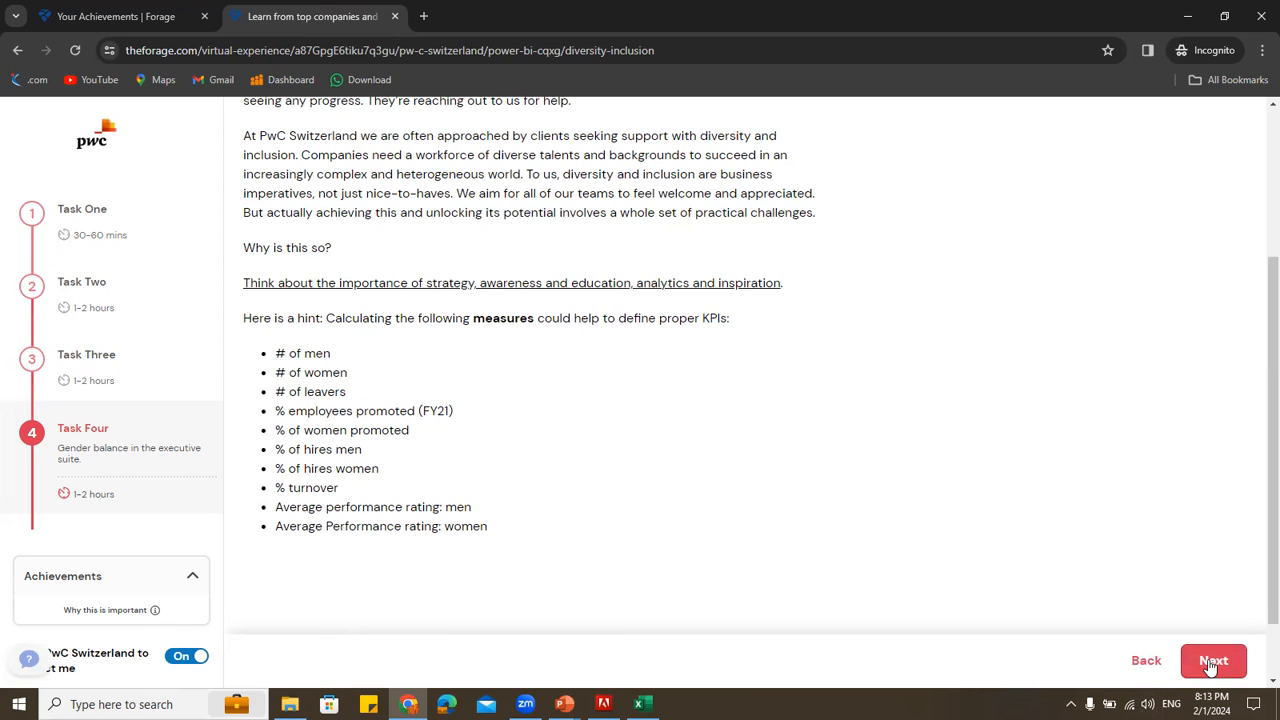
Review the Here is your task page and its resources, checking the listed dataset against the open Diversity-Inclusion-Dataset workbook in Excel
scroll(637, 553, "up", 10)
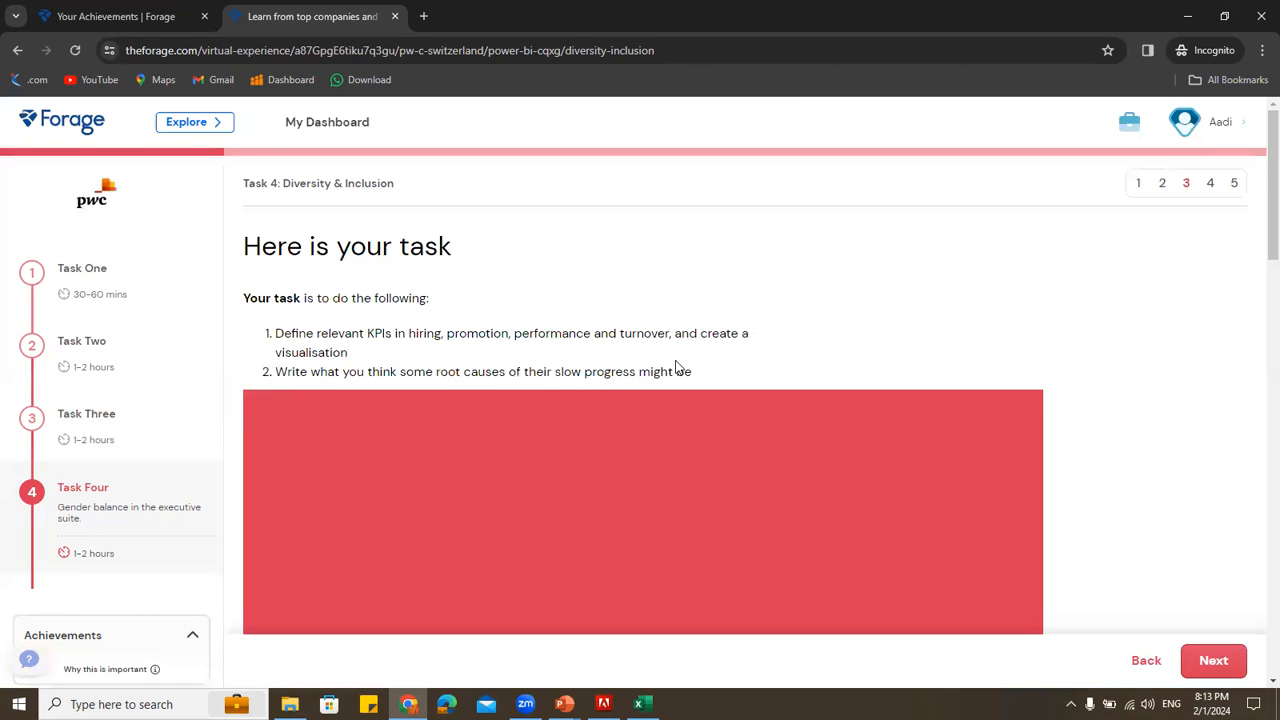
scroll(676, 367, "down", 10)
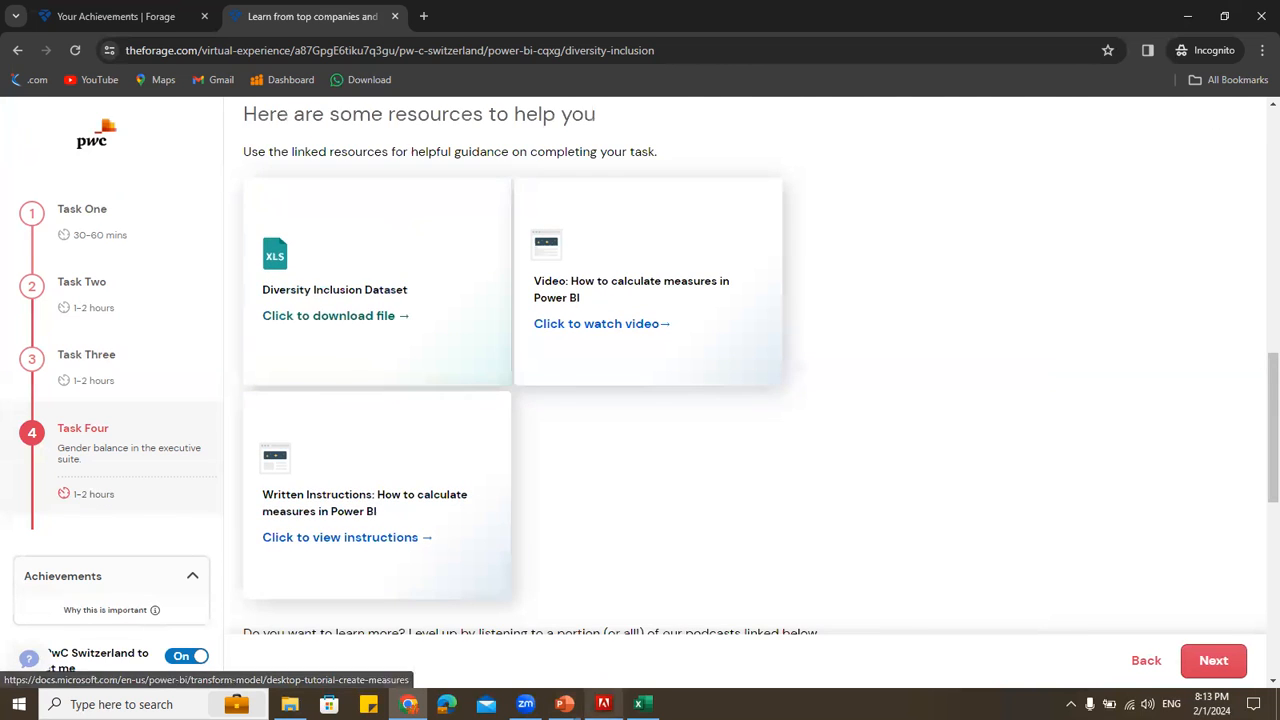
left_click(643, 704)
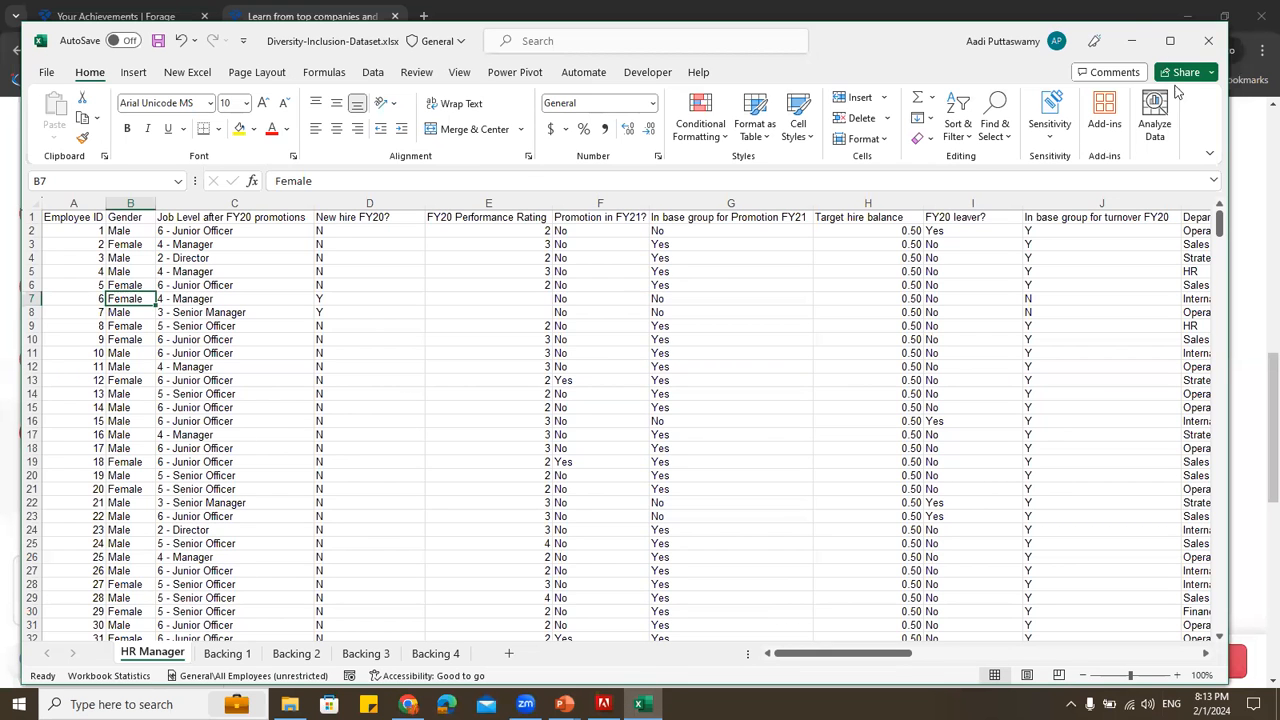
left_click(1131, 40)
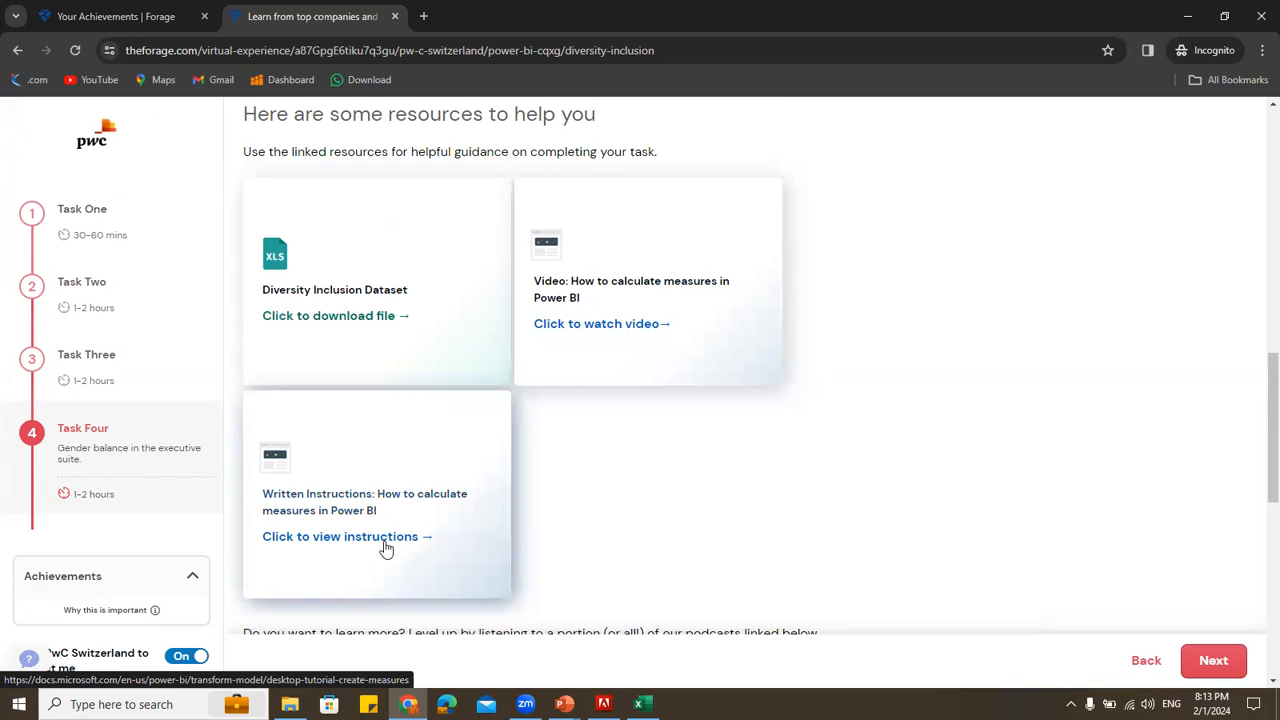
View the Example Answer page, then return to the task page and check the submitted Task 4 Power BI file
left_click(1211, 668)
scroll(846, 593, "up", 1)
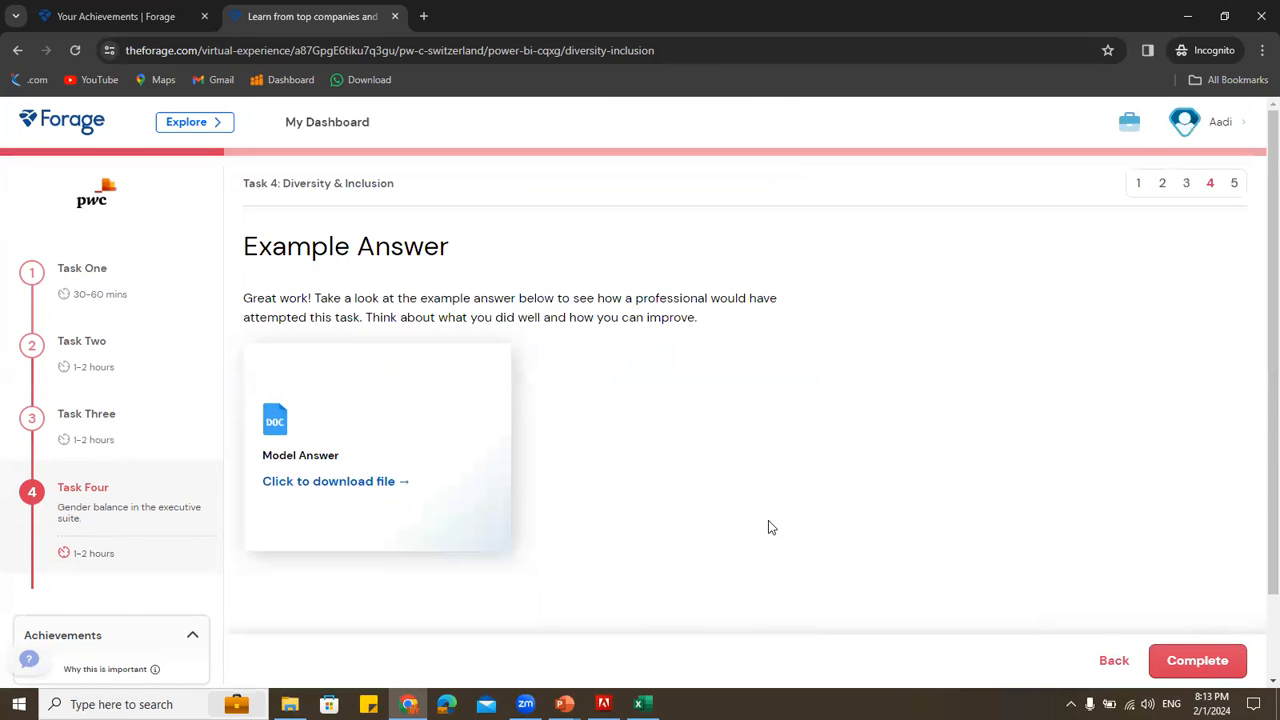
scroll(930, 575, "down", 1)
left_click(1126, 672)
scroll(611, 426, "down", 6)
scroll(652, 445, "down", 6)
scroll(765, 415, "up", 1)
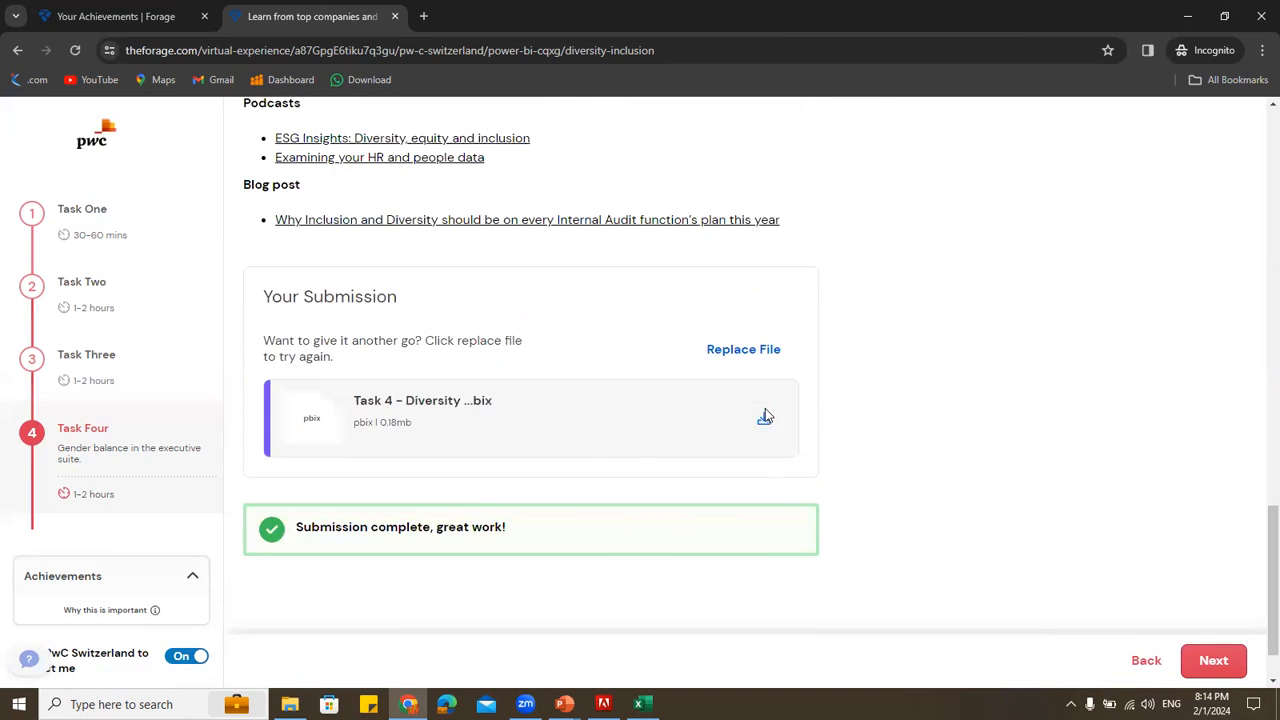
scroll(600, 402, "up", 2)
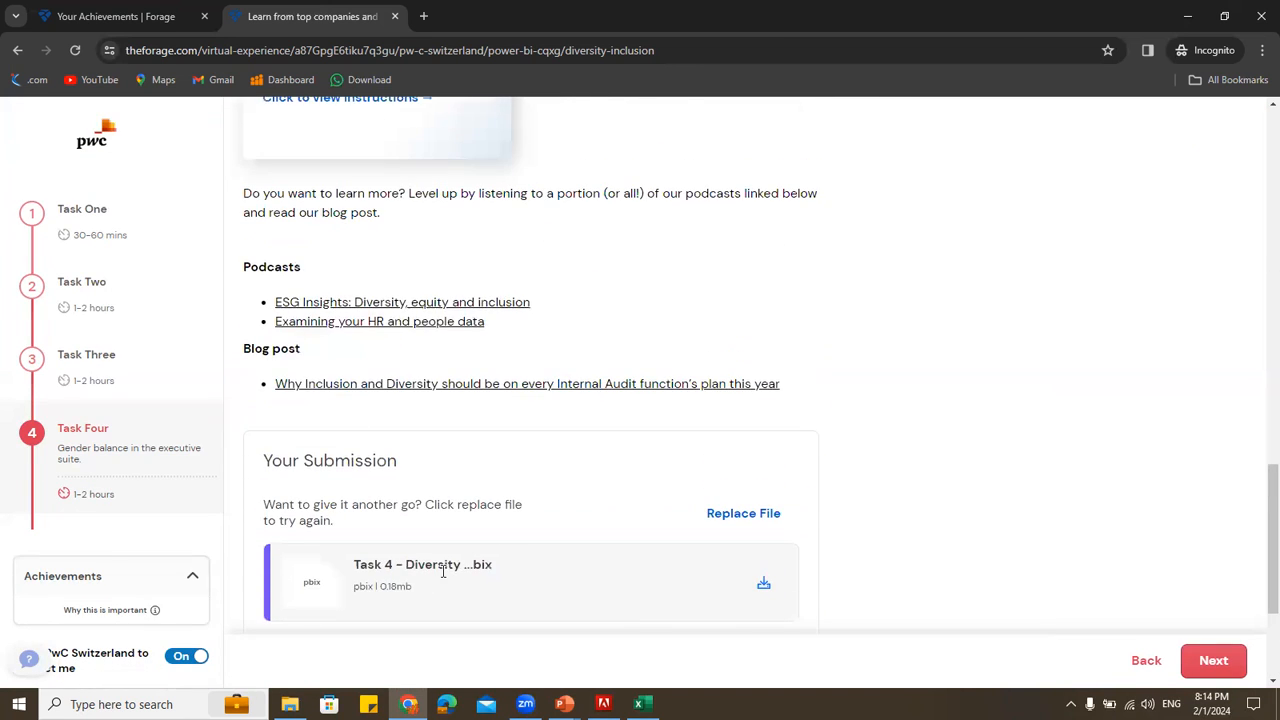
scroll(443, 571, "down", 2)
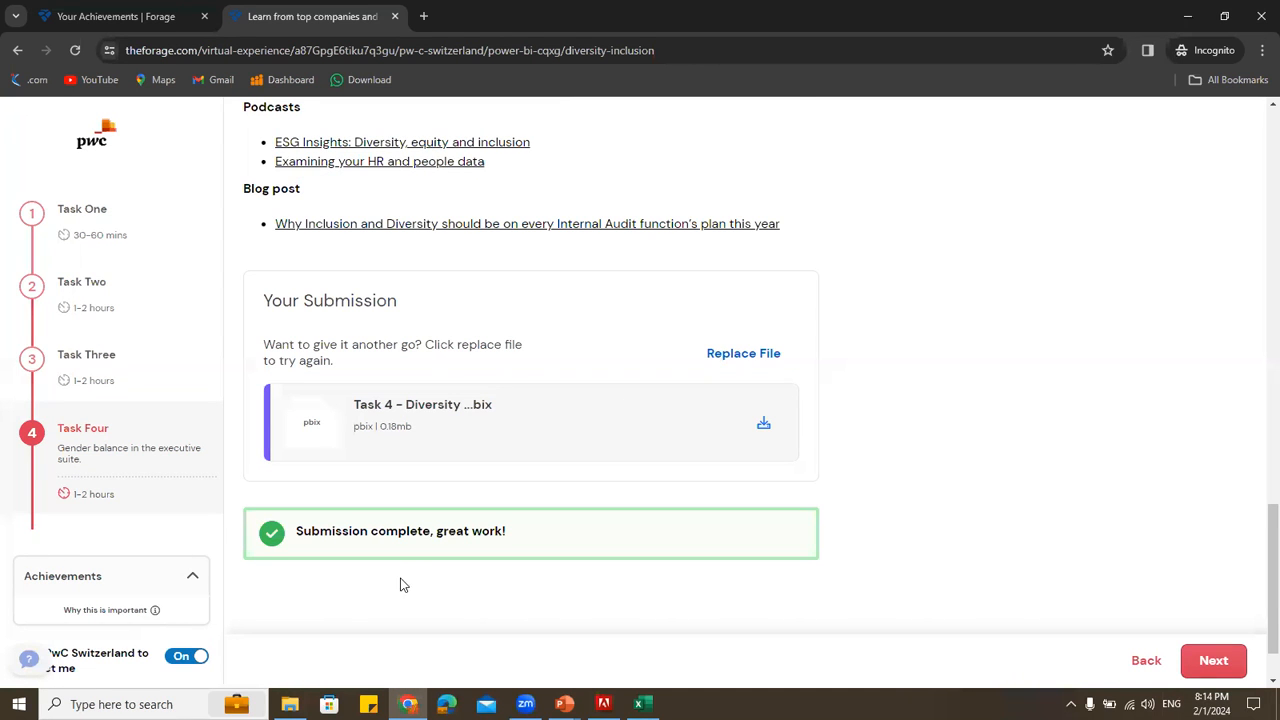
Switch to File Explorer, open Task 4 - Diversity & Inclusion.pbix, and preview Task 4 - Diversity & Inclusion.png
left_click(289, 704)
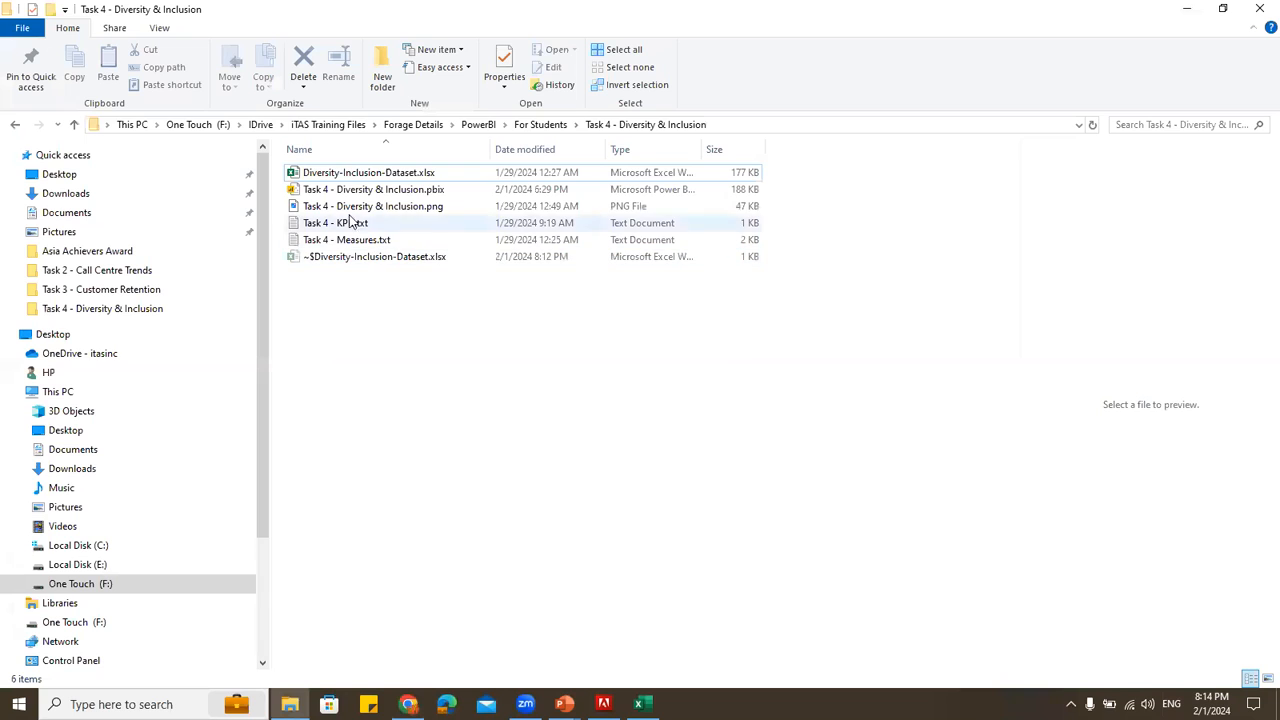
double_click(343, 192)
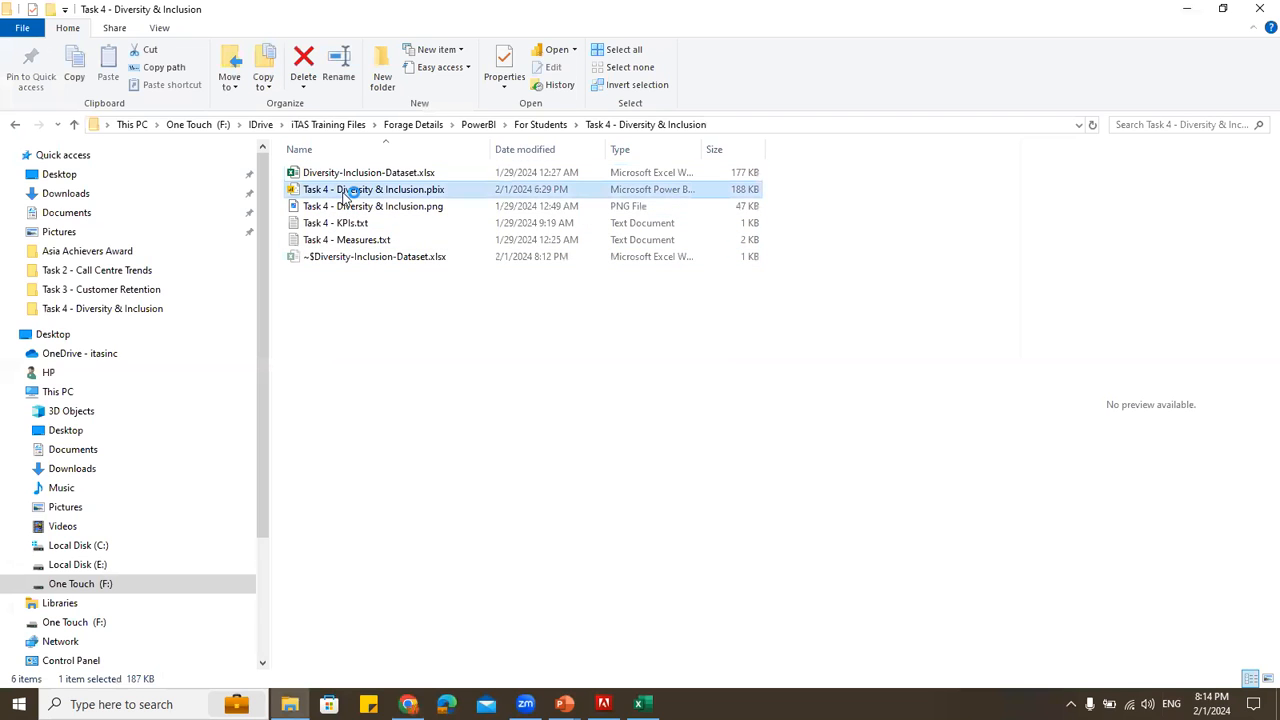
left_click(391, 388)
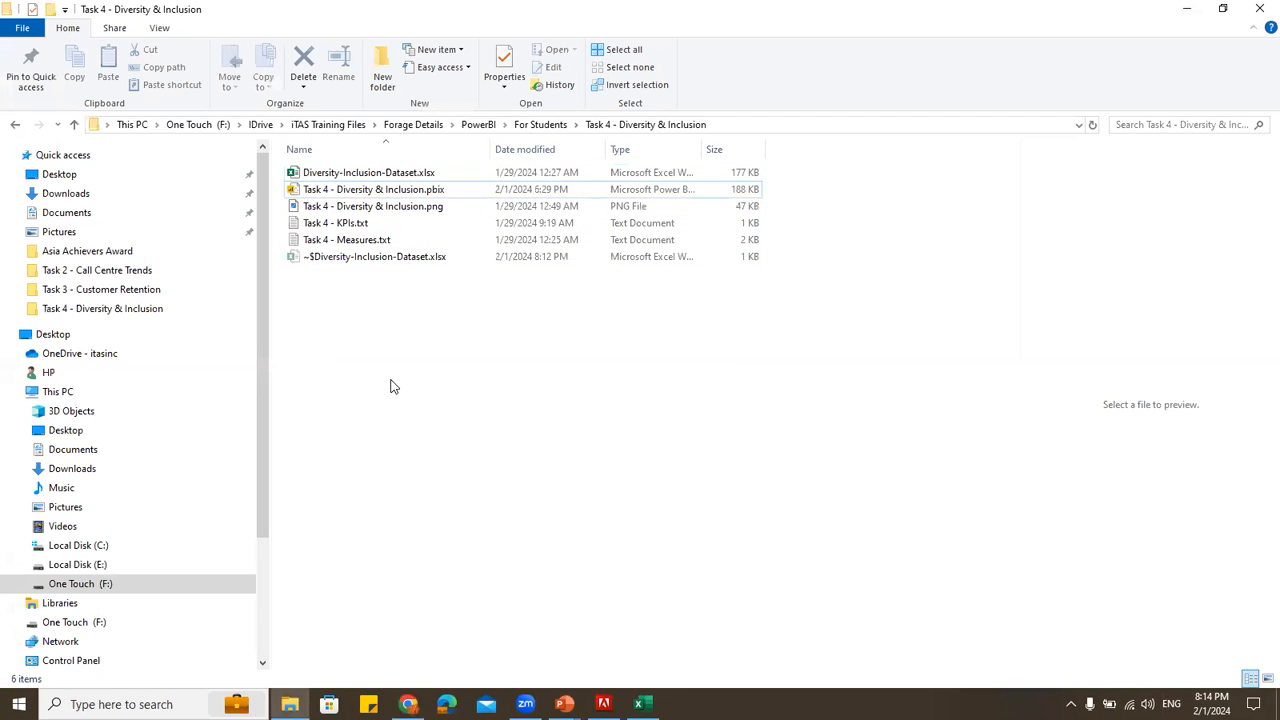
left_click(375, 210)
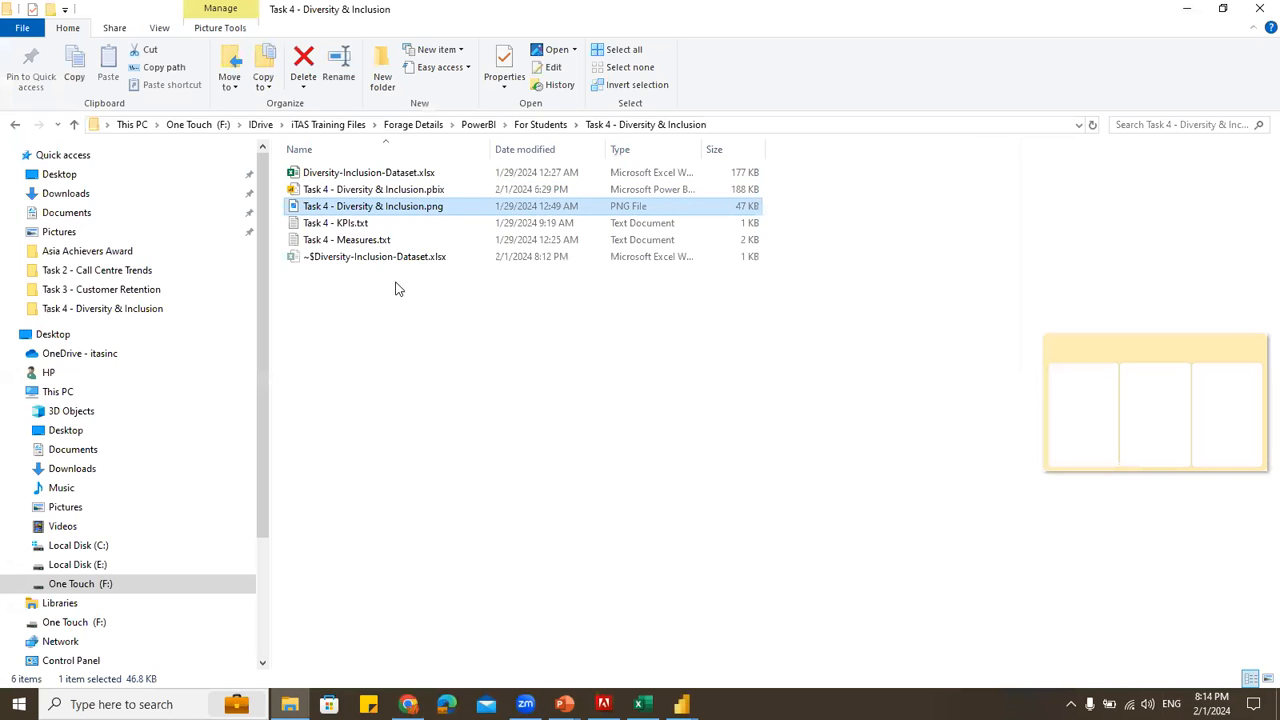
Open Task 4 - Measures.txt, review its DAX formulas for leavers, men, women and promoted employees, and minimize the file
left_click(386, 242)
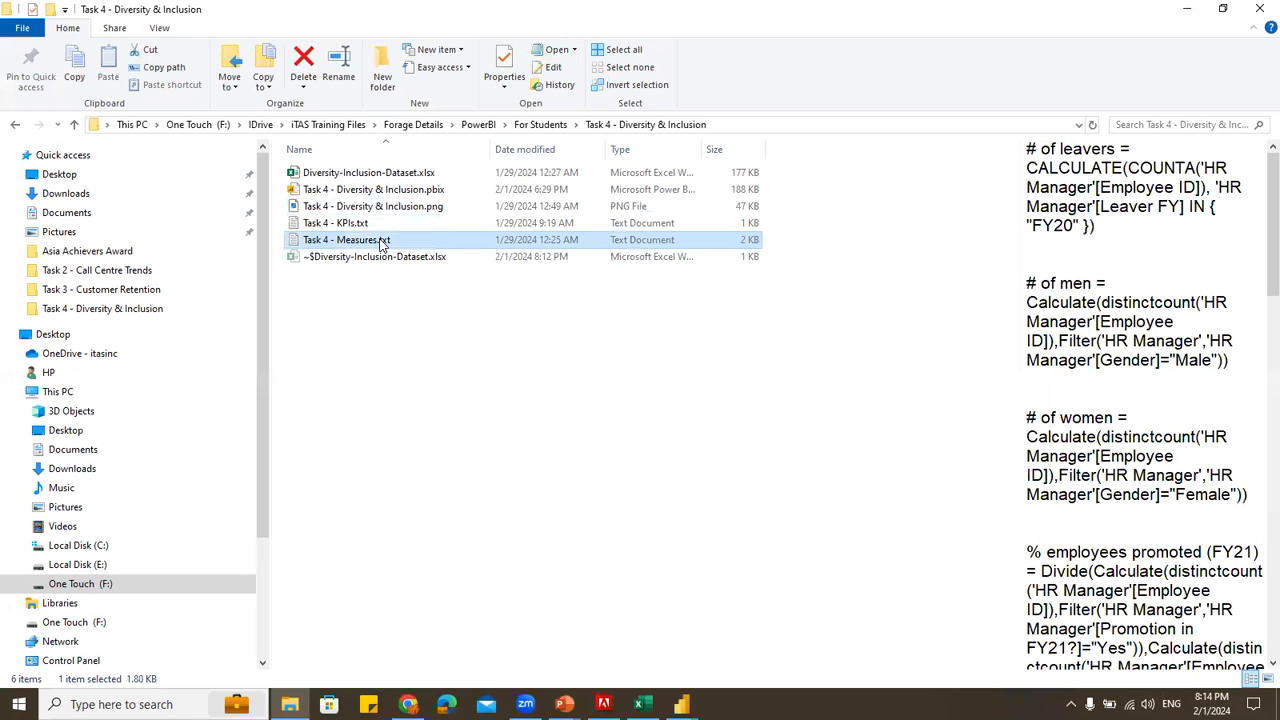
double_click(381, 245)
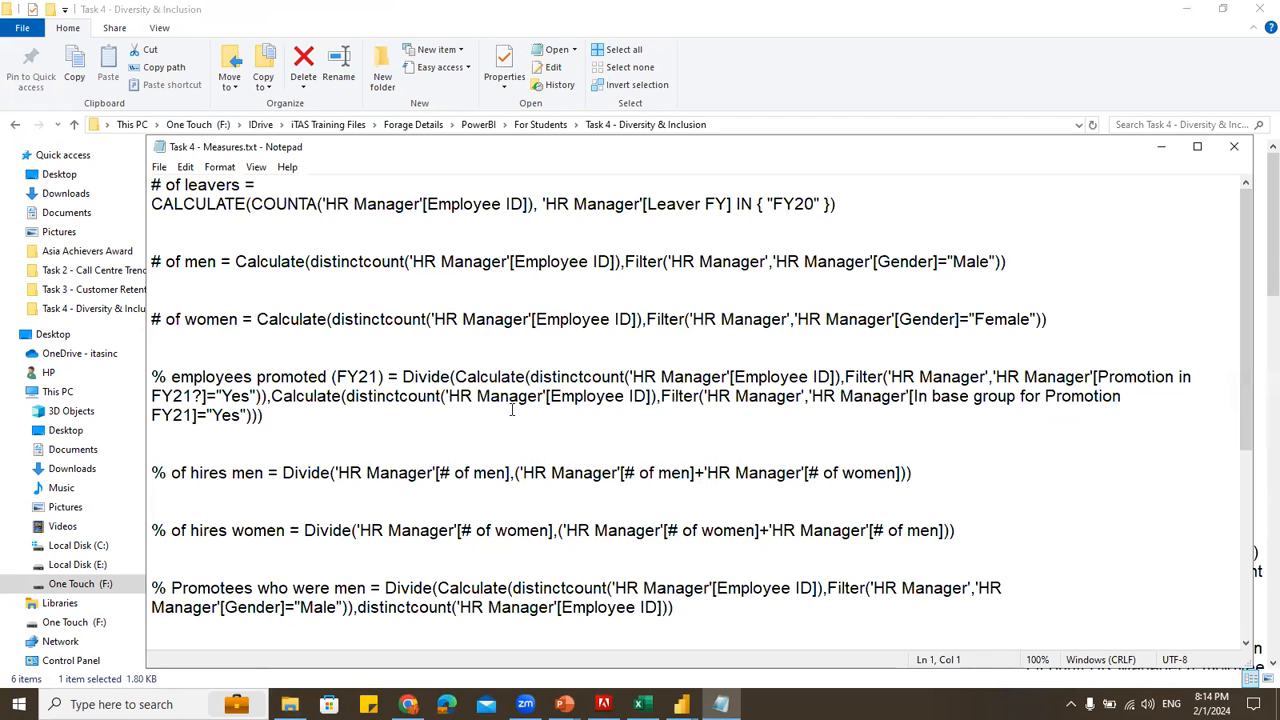
scroll(517, 465, "down", 6)
scroll(526, 470, "up", 6)
left_click_drag(151, 204, 302, 204)
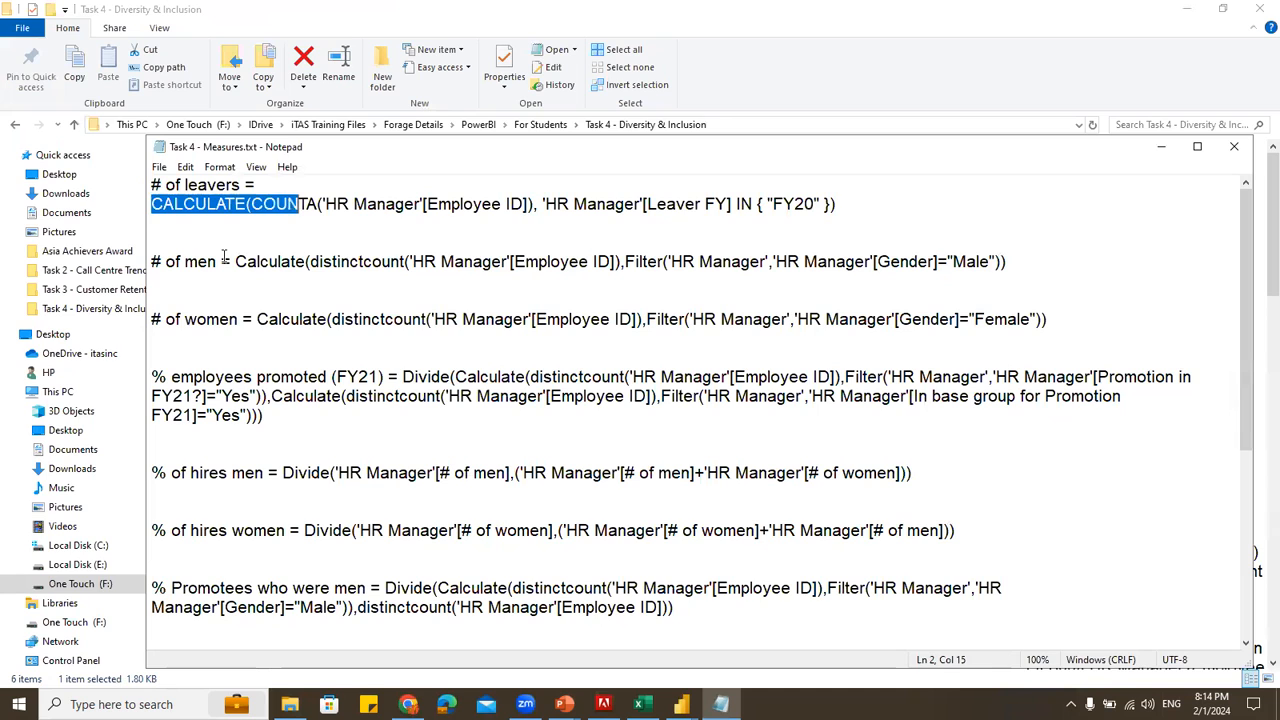
left_click_drag(222, 261, 376, 261)
left_click_drag(284, 319, 372, 319)
left_click_drag(293, 377, 476, 398)
left_click(428, 426)
left_click(405, 337)
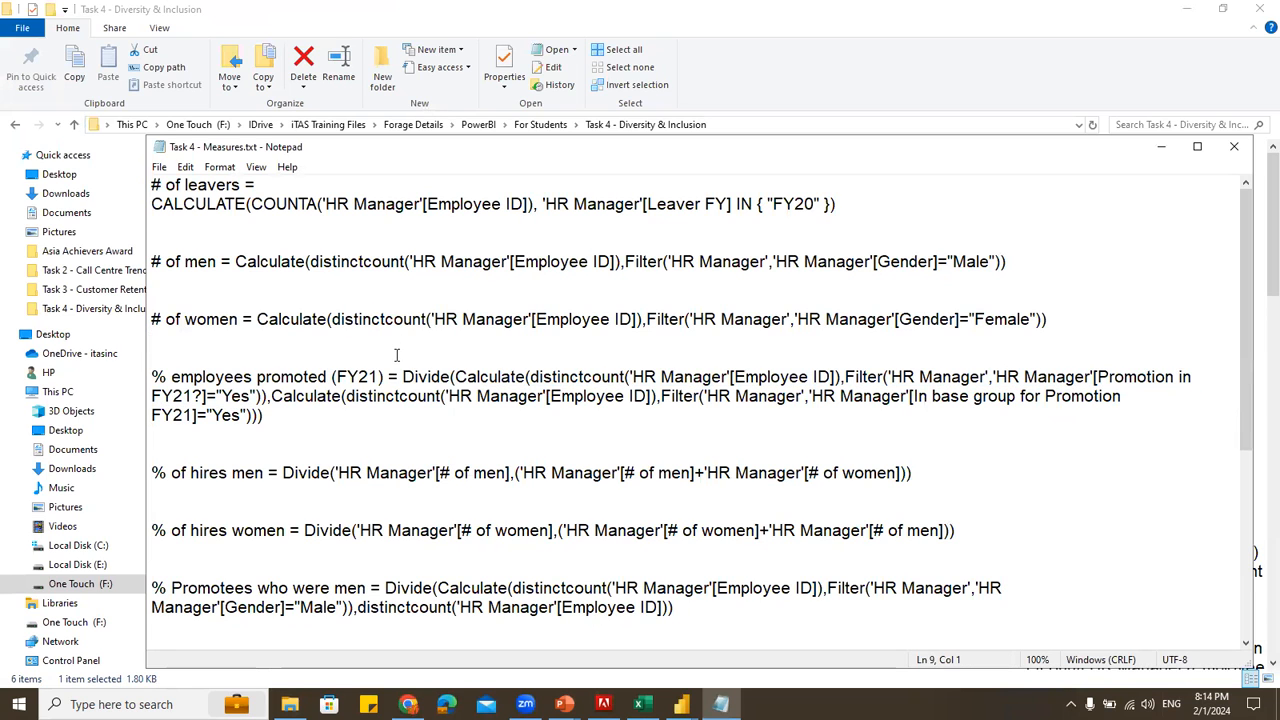
left_click(1163, 156)
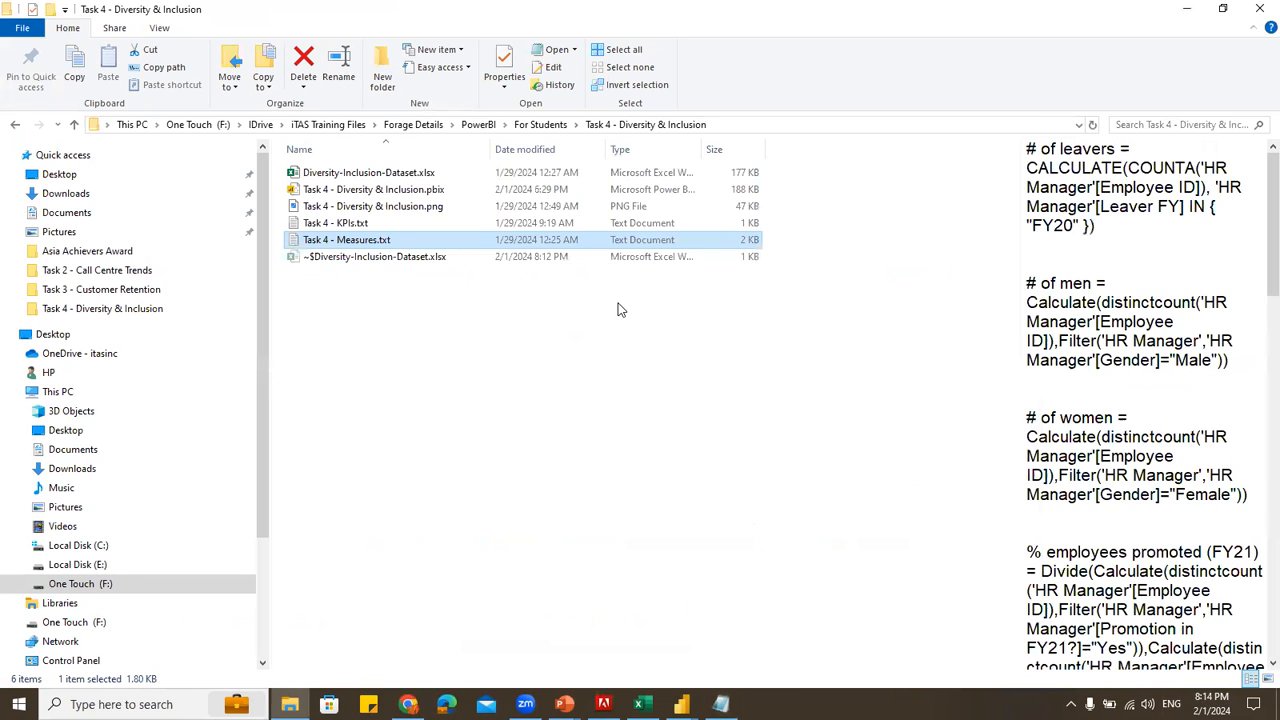
Open Task 4 - KPIs.txt and read through the six KPIs from Hiring to Age group
left_click(352, 223)
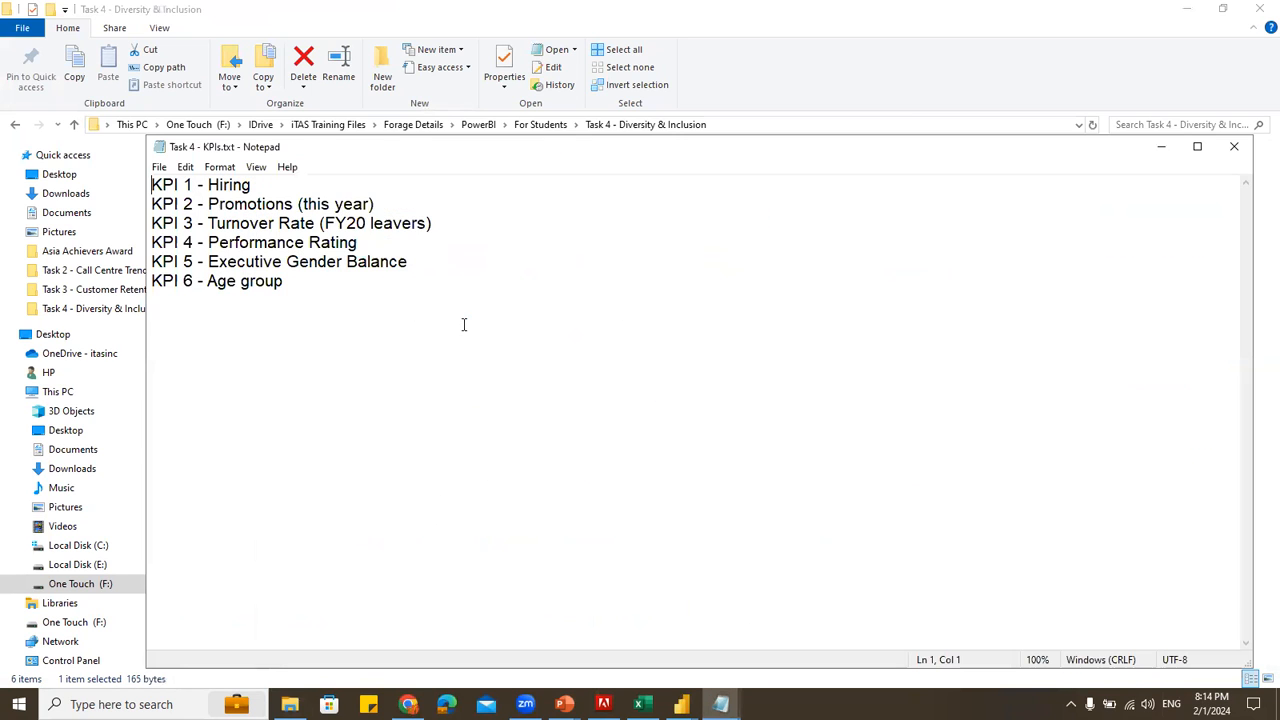
left_click_drag(283, 281, 90, 175)
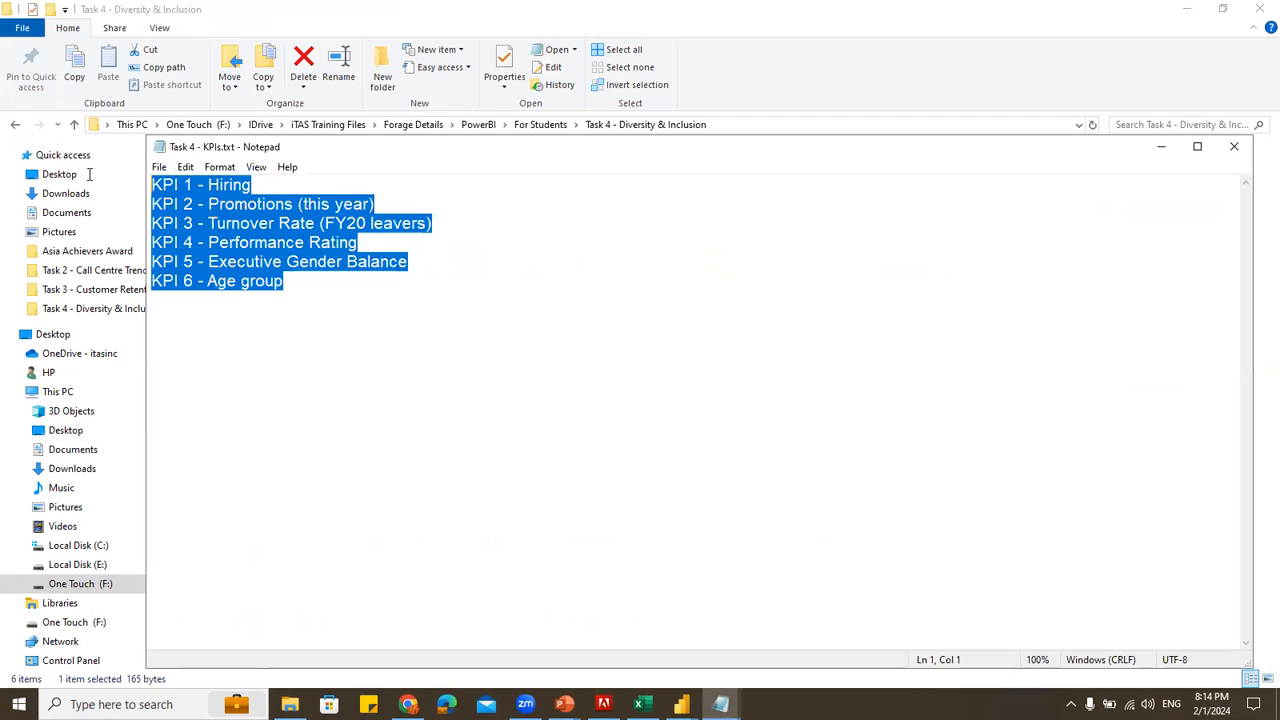
left_click(287, 261)
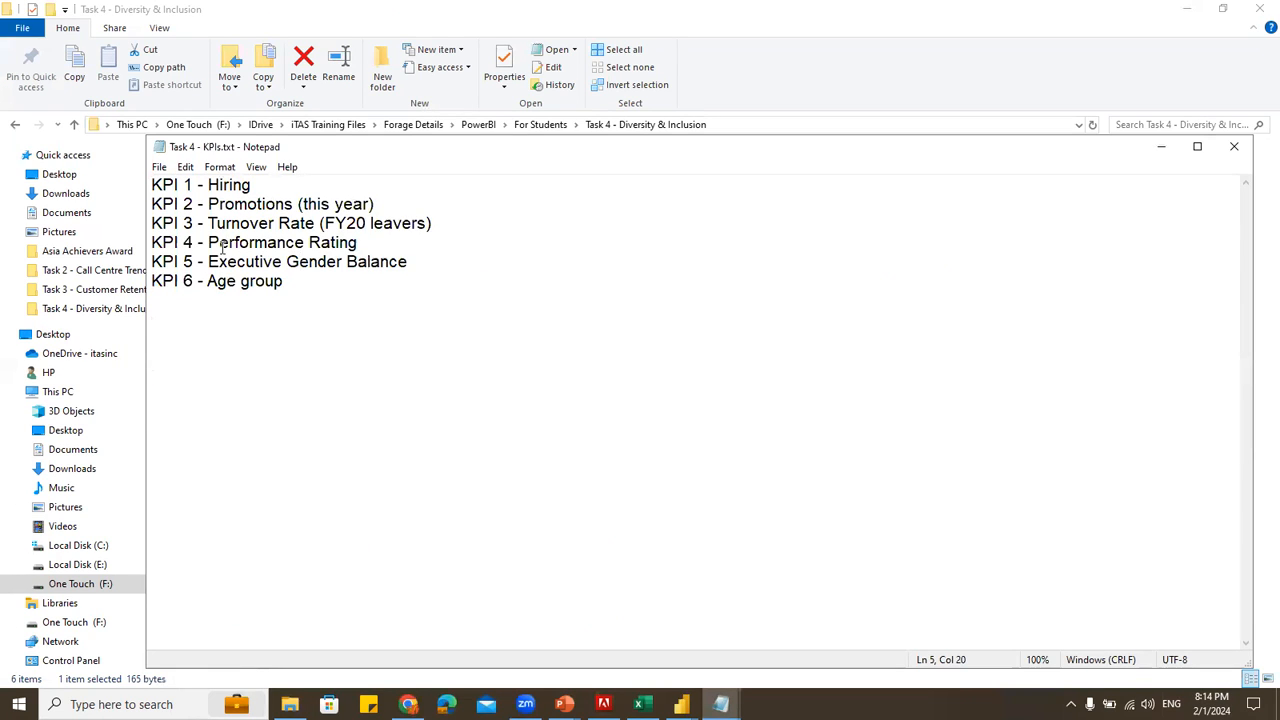
left_click_drag(208, 184, 446, 203)
left_click_drag(208, 223, 531, 222)
left_click_drag(234, 243, 466, 244)
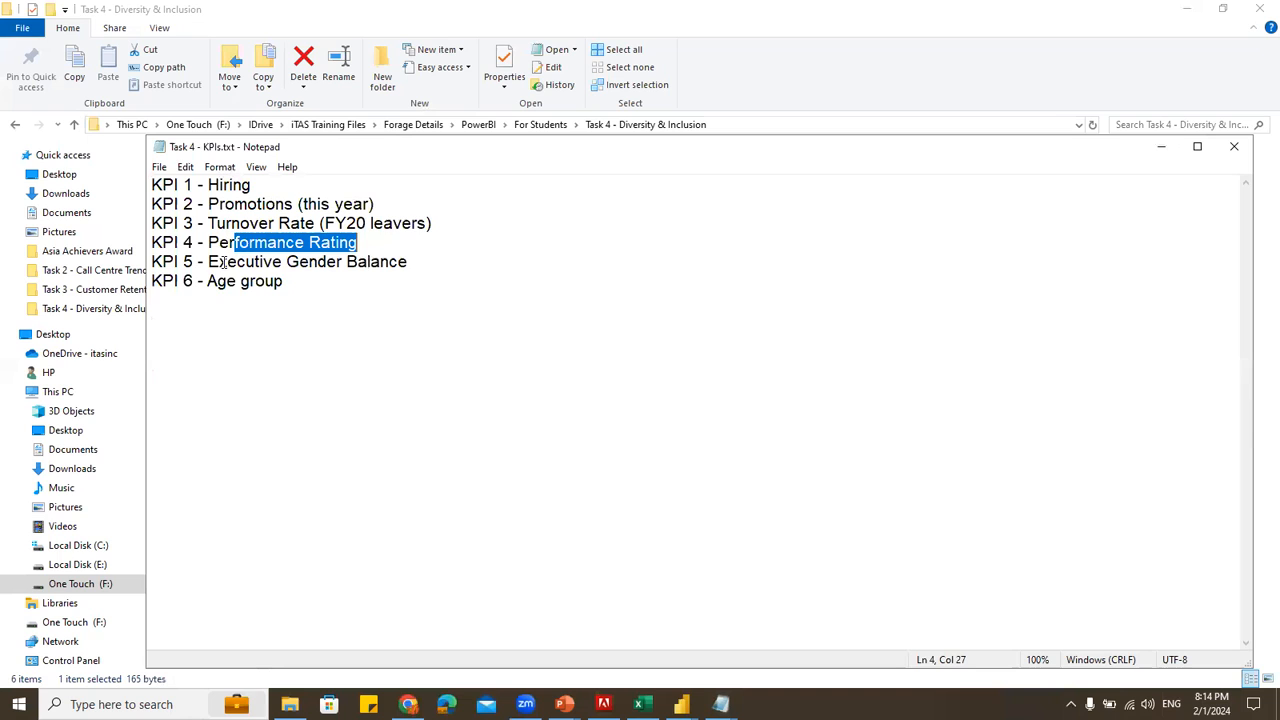
left_click_drag(225, 262, 528, 263)
left_click_drag(226, 282, 518, 285)
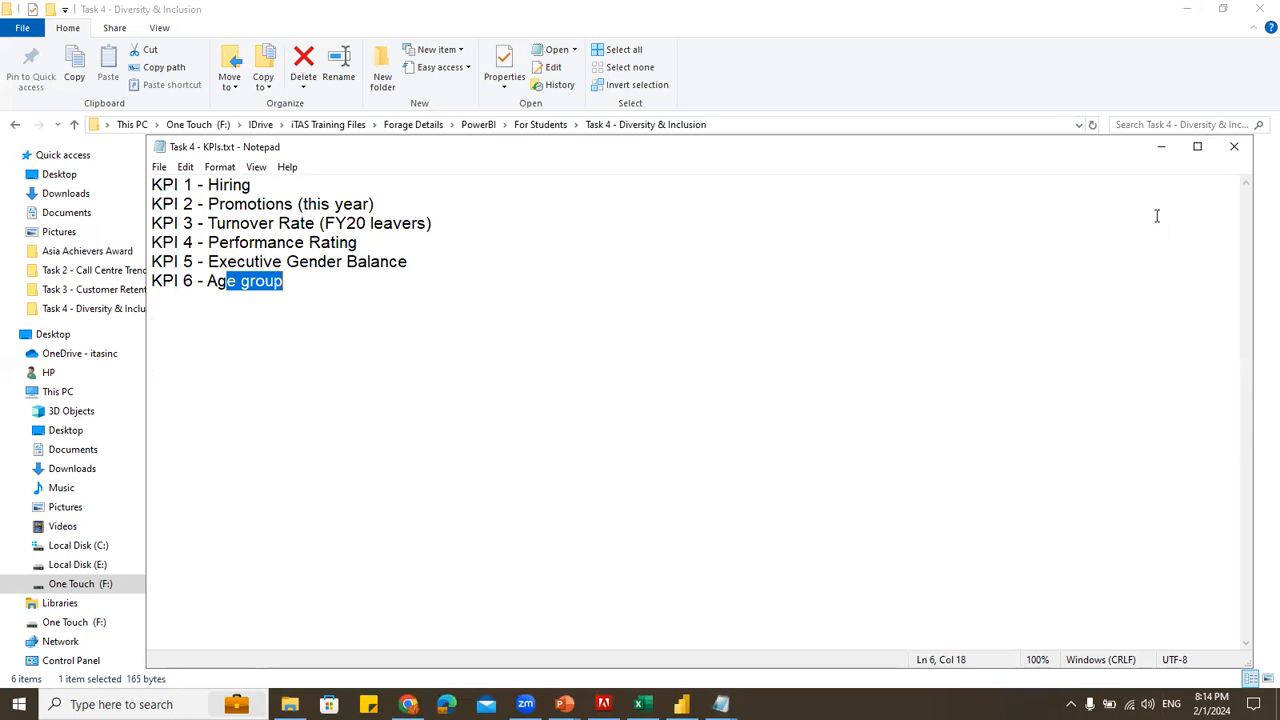
Minimize the KPI text file, switch to Power BI, and review the KPI visuals on HR Manager (1/2) and HR Manager (2/2)
left_click(1162, 148)
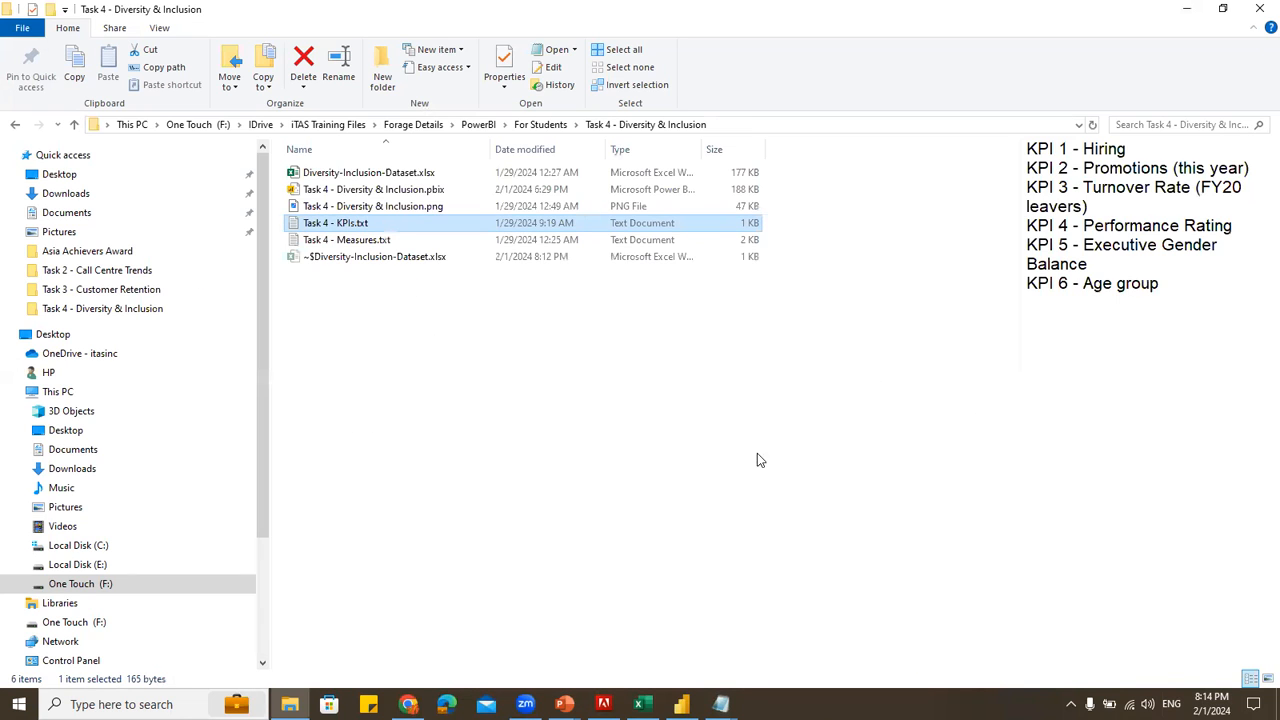
left_click(686, 702)
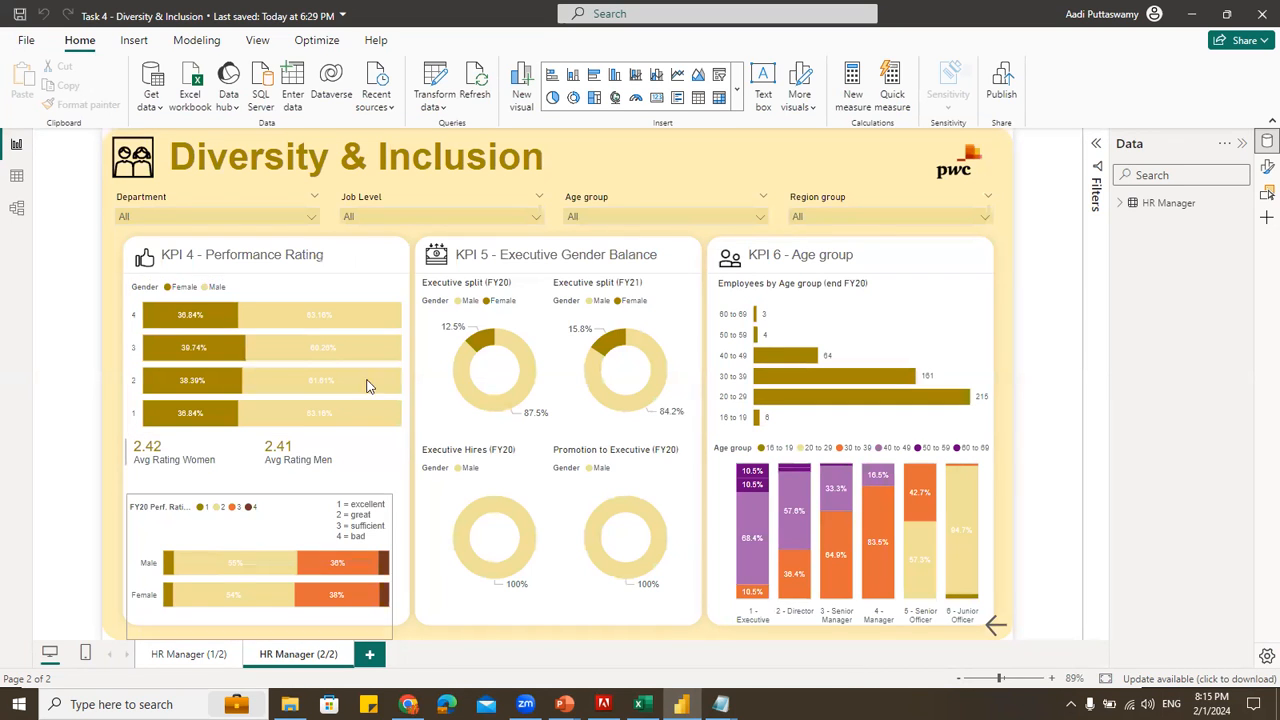
left_click(187, 656)
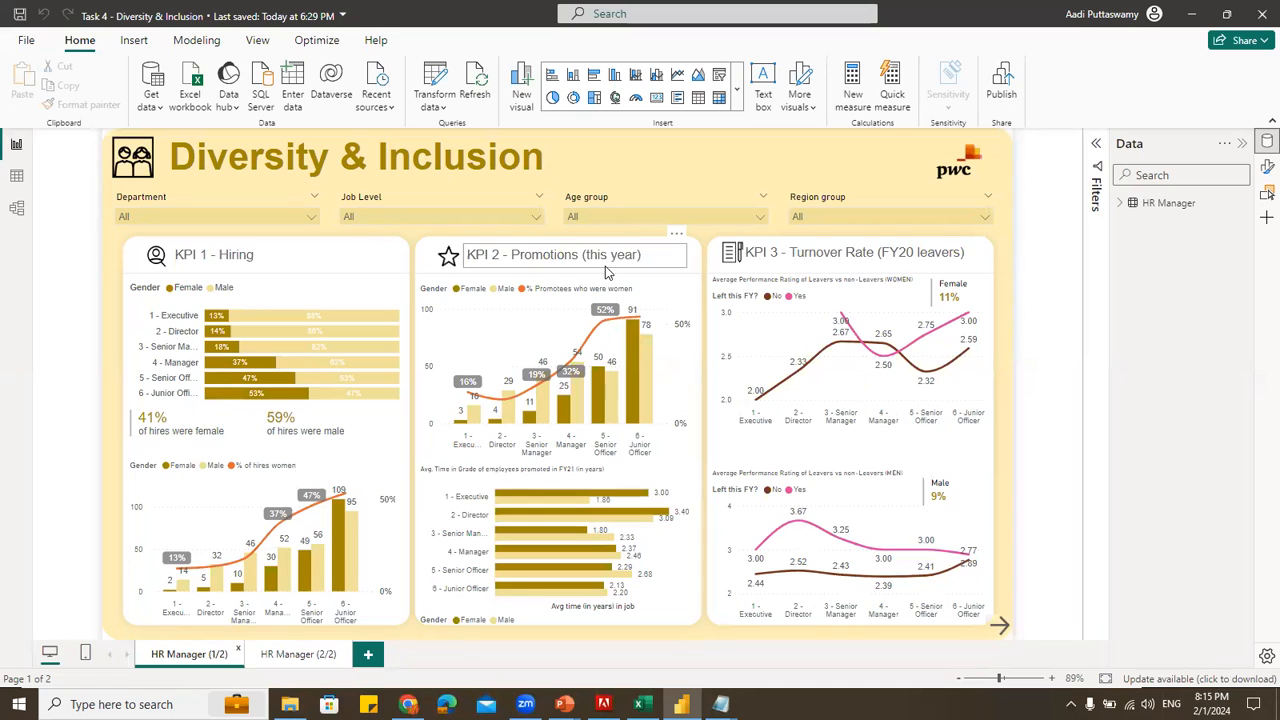
left_click(300, 663)
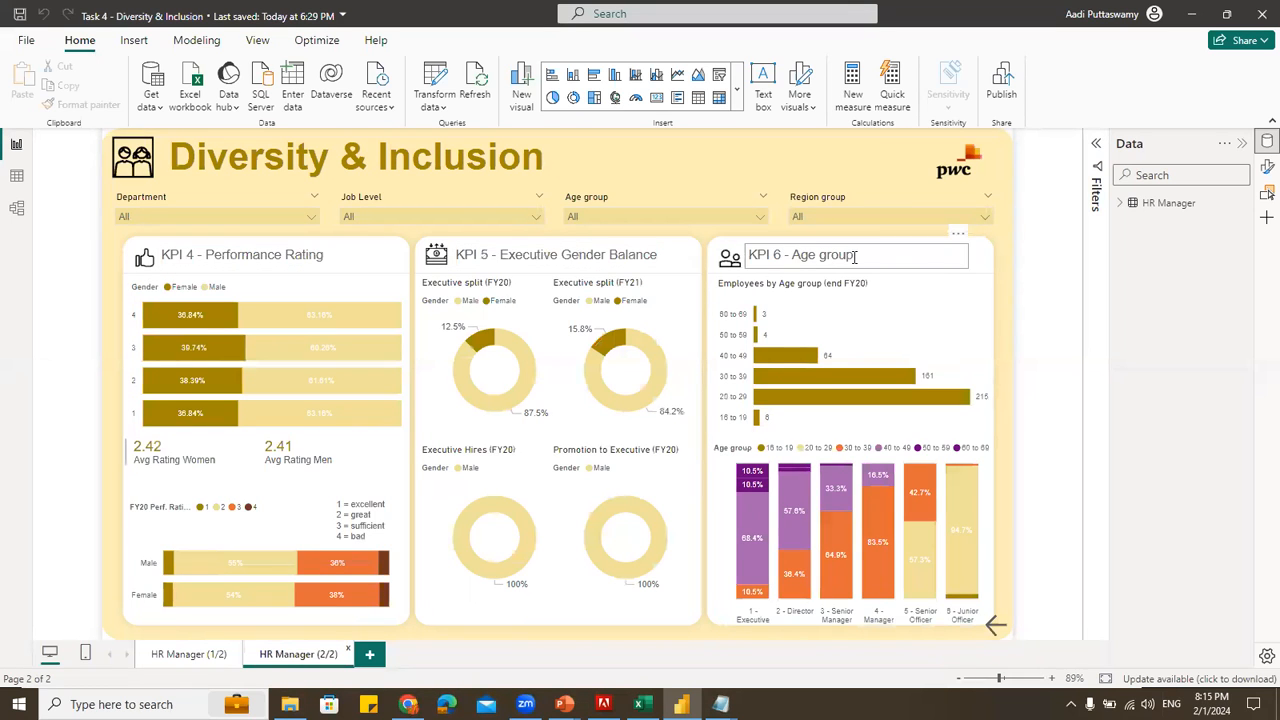
Bring up Task 4 - KPIs.txt to review the full KPI list, minimize it, and return to the HR Manager (1/2) report page
mouse_move(720, 704)
left_click(786, 620)
left_click_drag(610, 440, 5, 118)
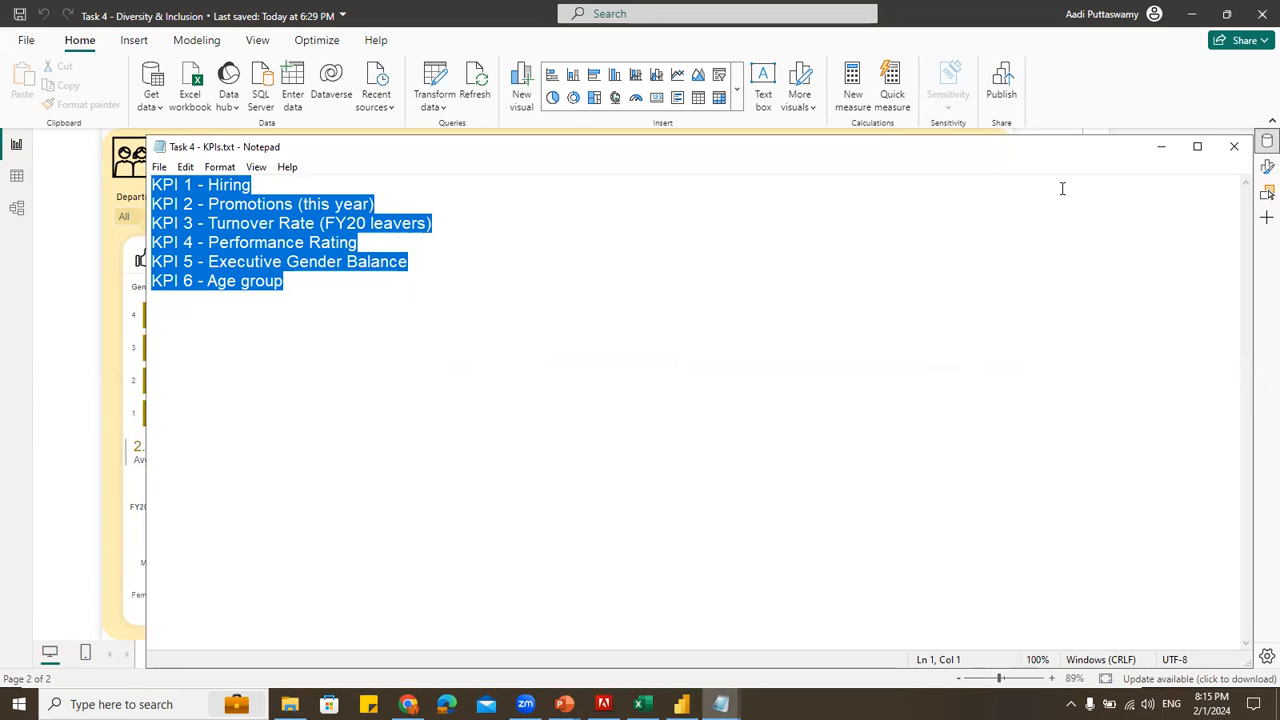
left_click(1162, 147)
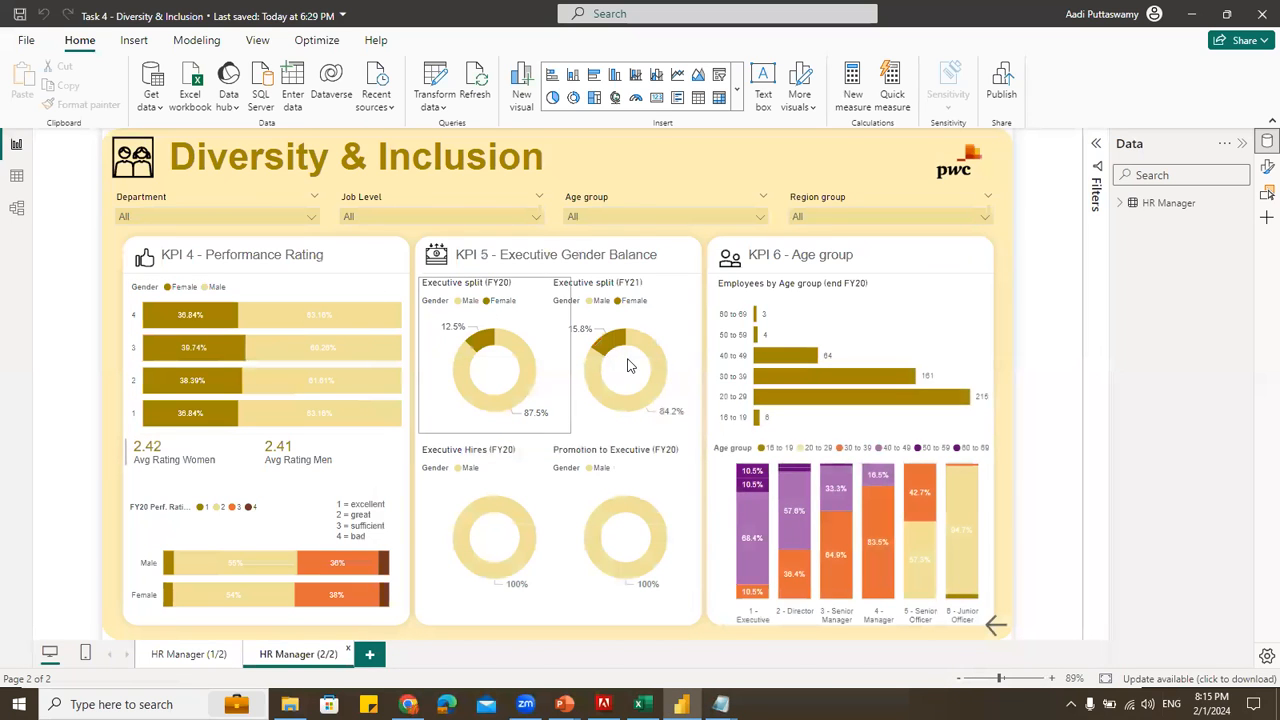
left_click(183, 655)
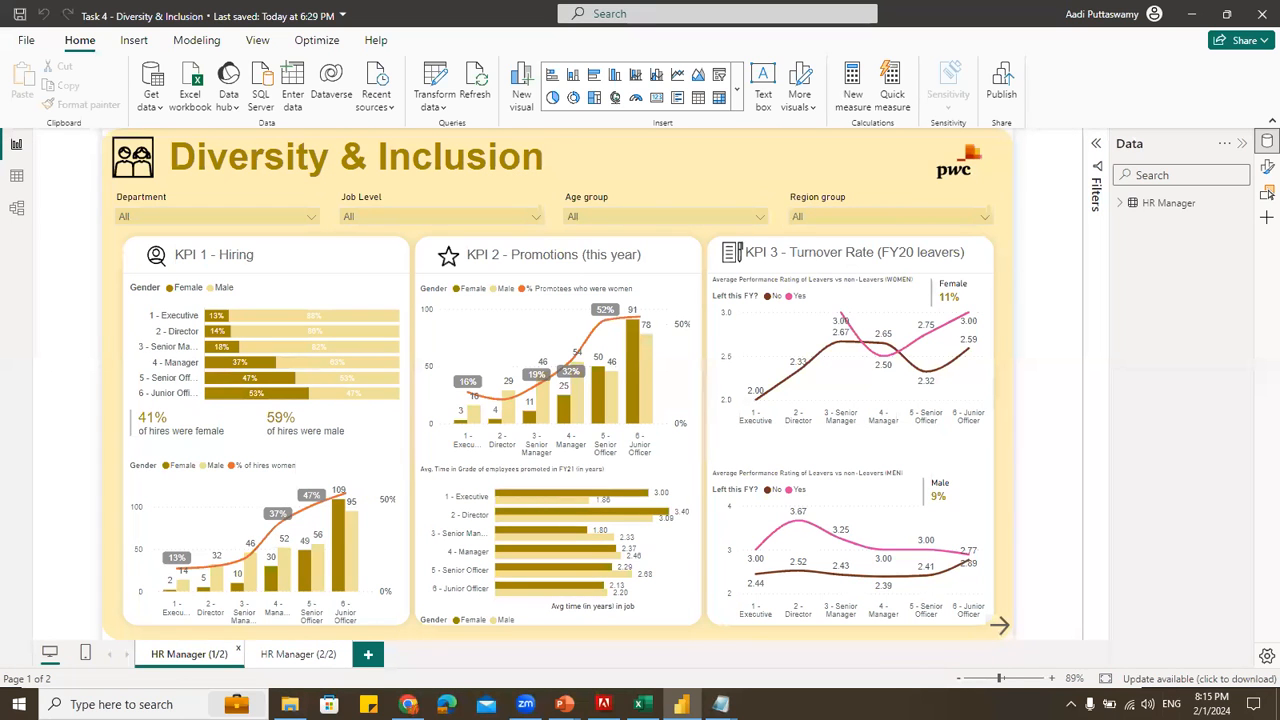
Switch to Diversity-Inclusion-Dataset.xlsx in Excel and copy the HR Manager sheet's header row from Employee ID through Rand
left_click(641, 704)
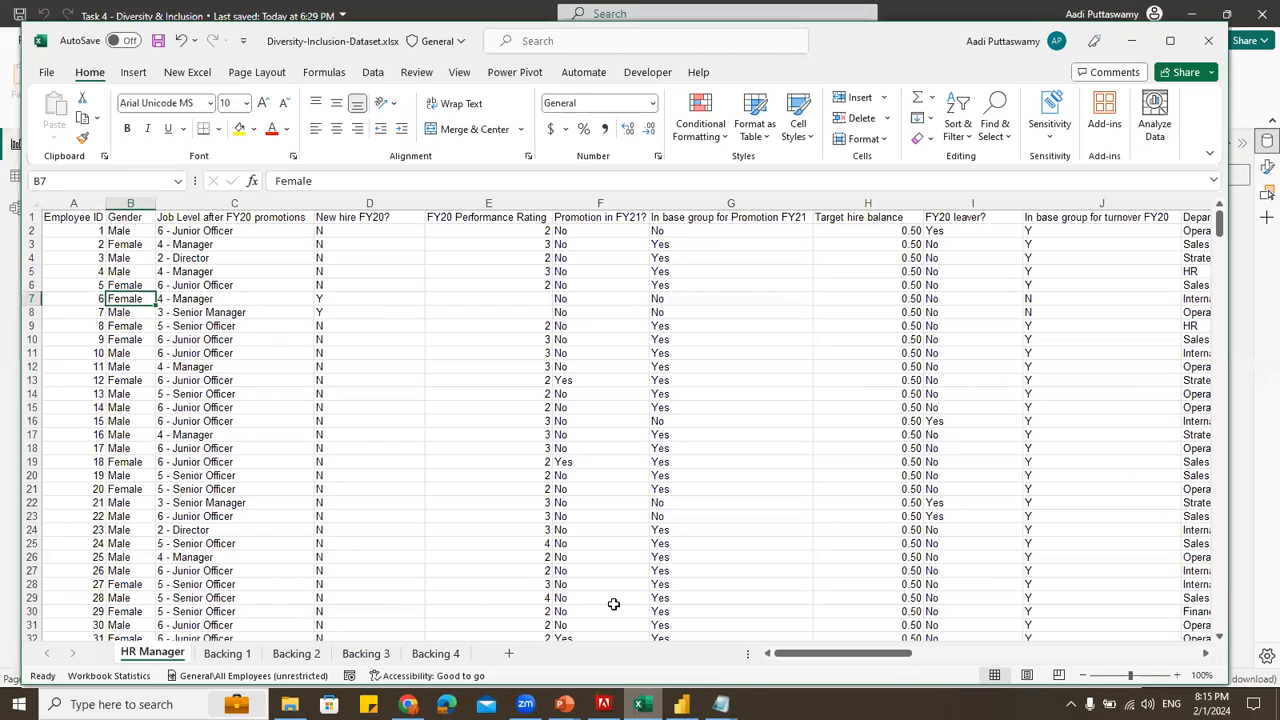
left_click(53, 214)
key("ctrl+shift+Right")
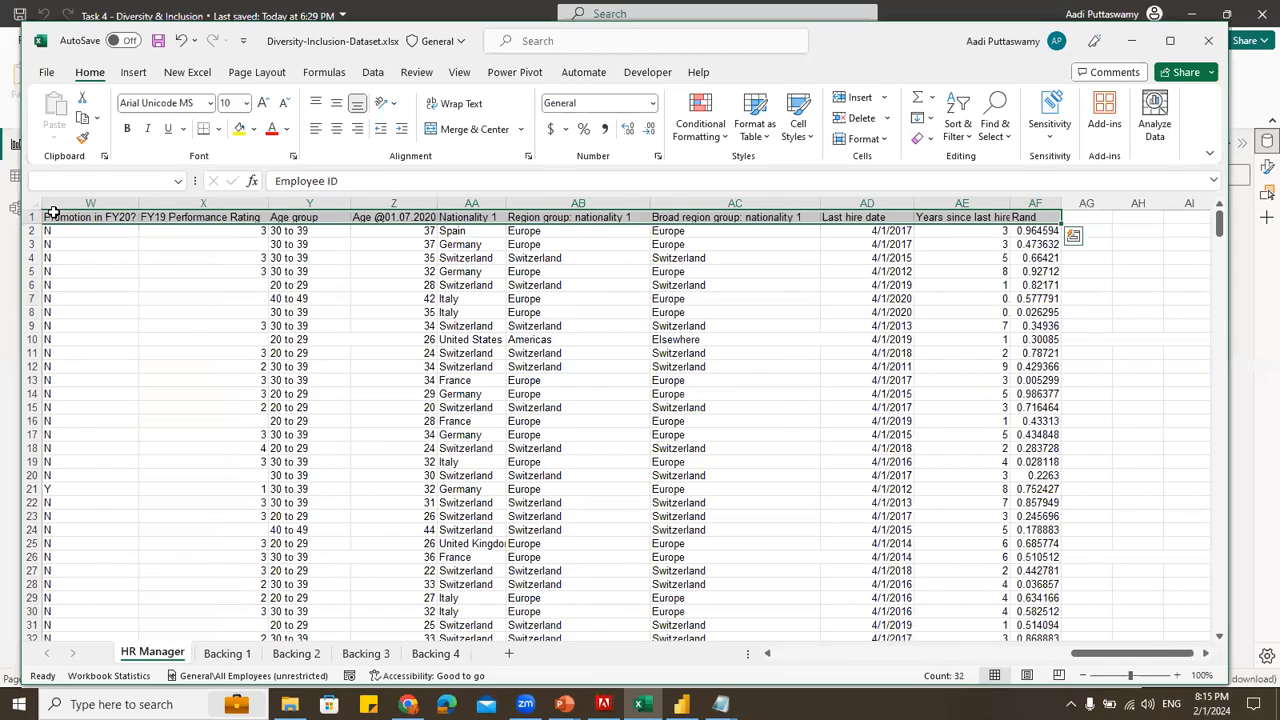
key("ctrl+c")
Paste the copied headers as transposed values with Paste Special, starting at cell AL1 in the empty area beyond the data
key("ctrl+Right")
key("Right")
key("Right")
key("Right")
key("Right")
key("Right")
key("Right")
key("Right")
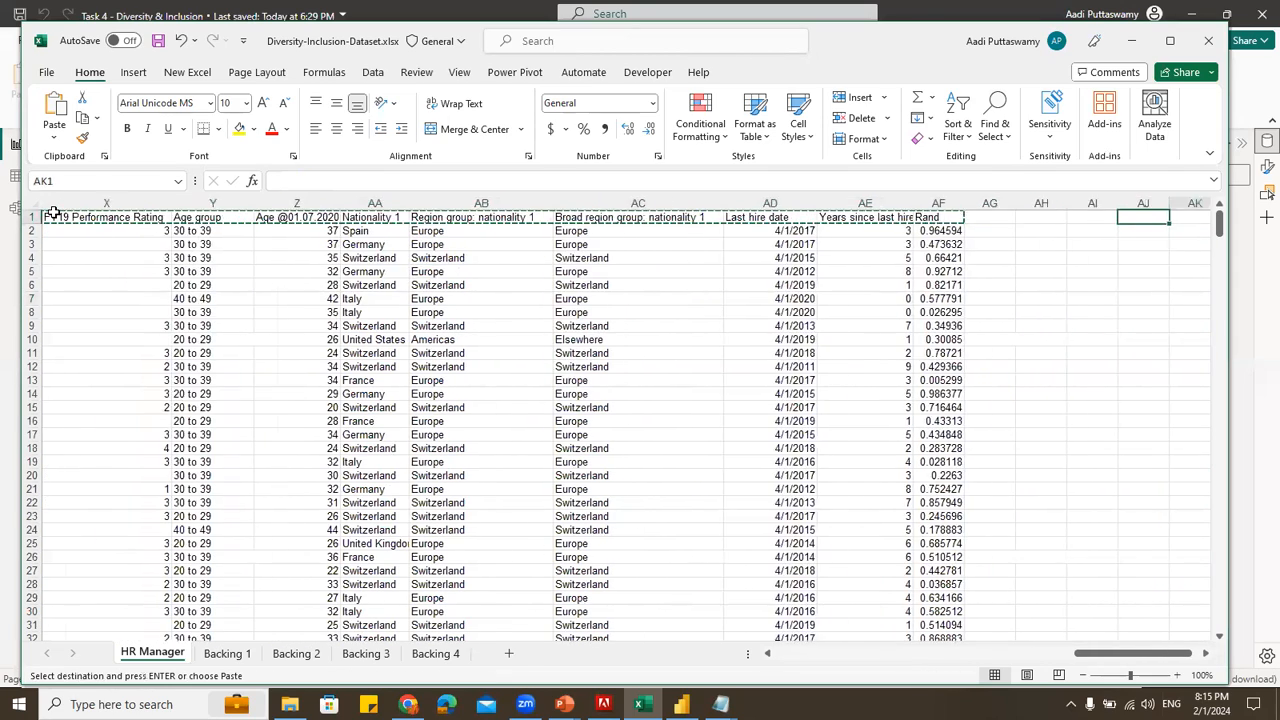
key("Right")
key("Left")
key("Left")
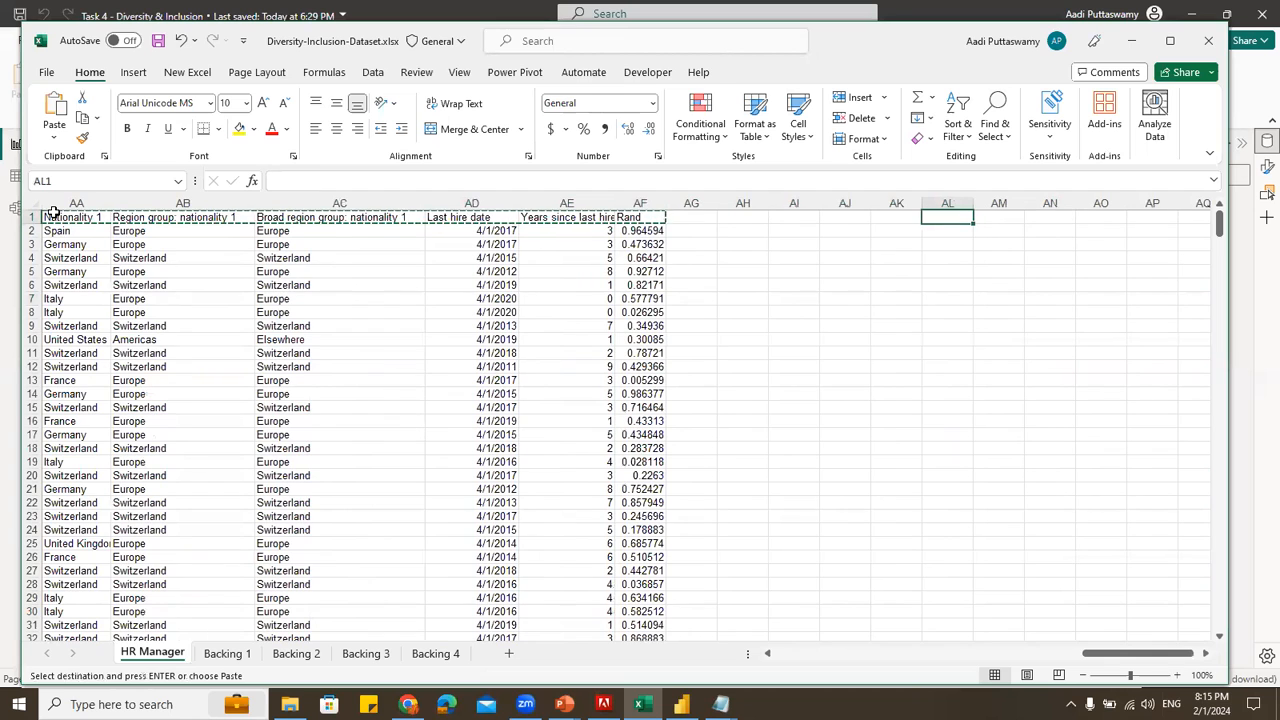
key("alt+e")
key("s")
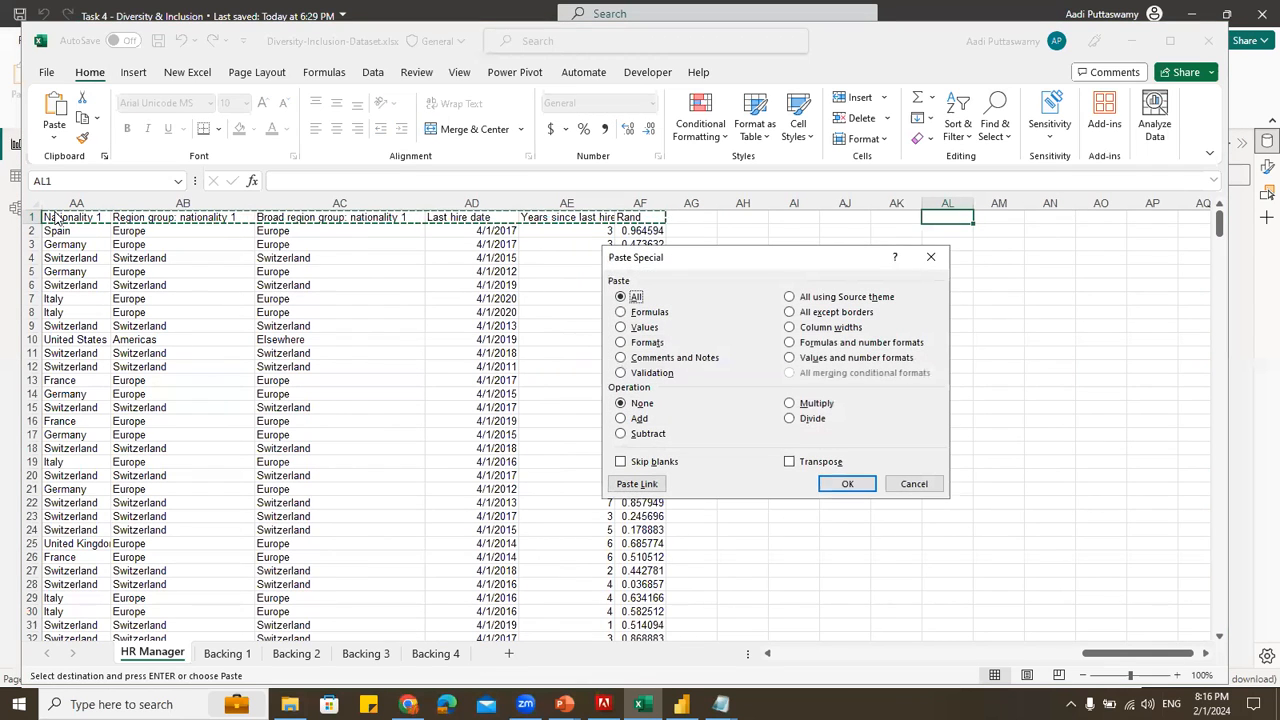
key("v")
key("e")
key("Return")
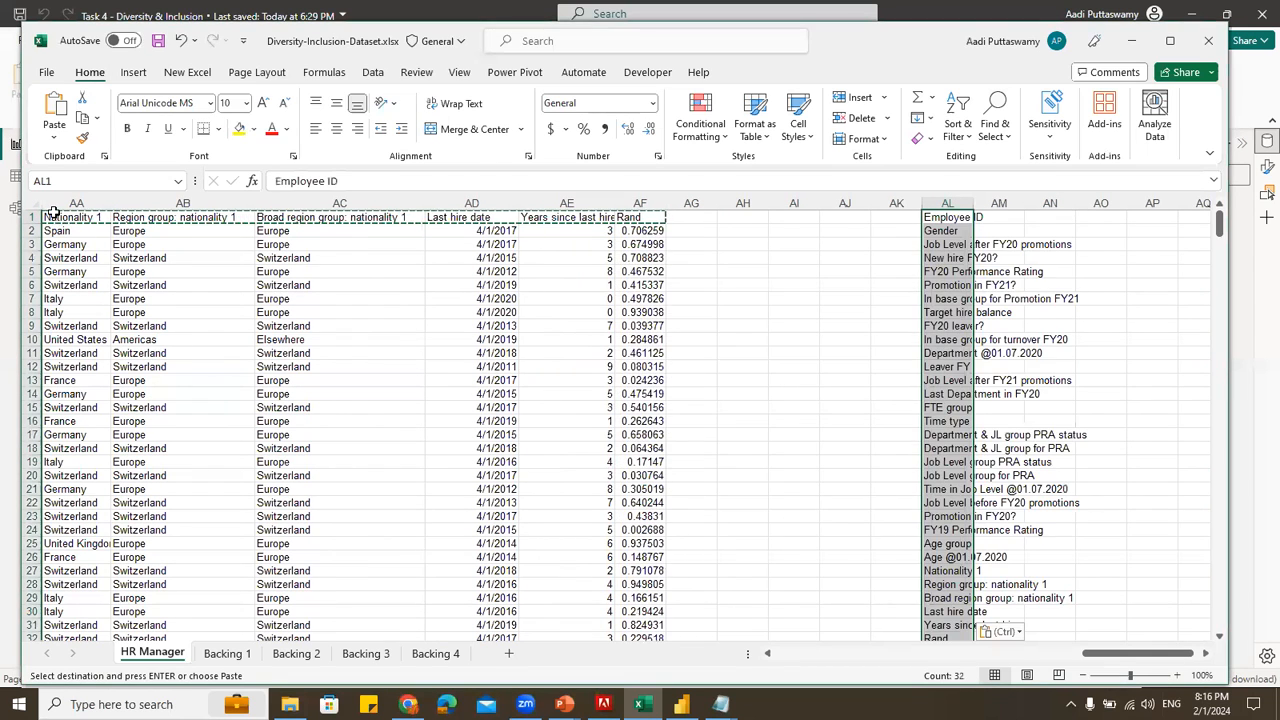
Read through the transposed list of column names in column AL from Employee ID to Rand
scroll(994, 471, "down", 4)
scroll(1003, 463, "up", 4)
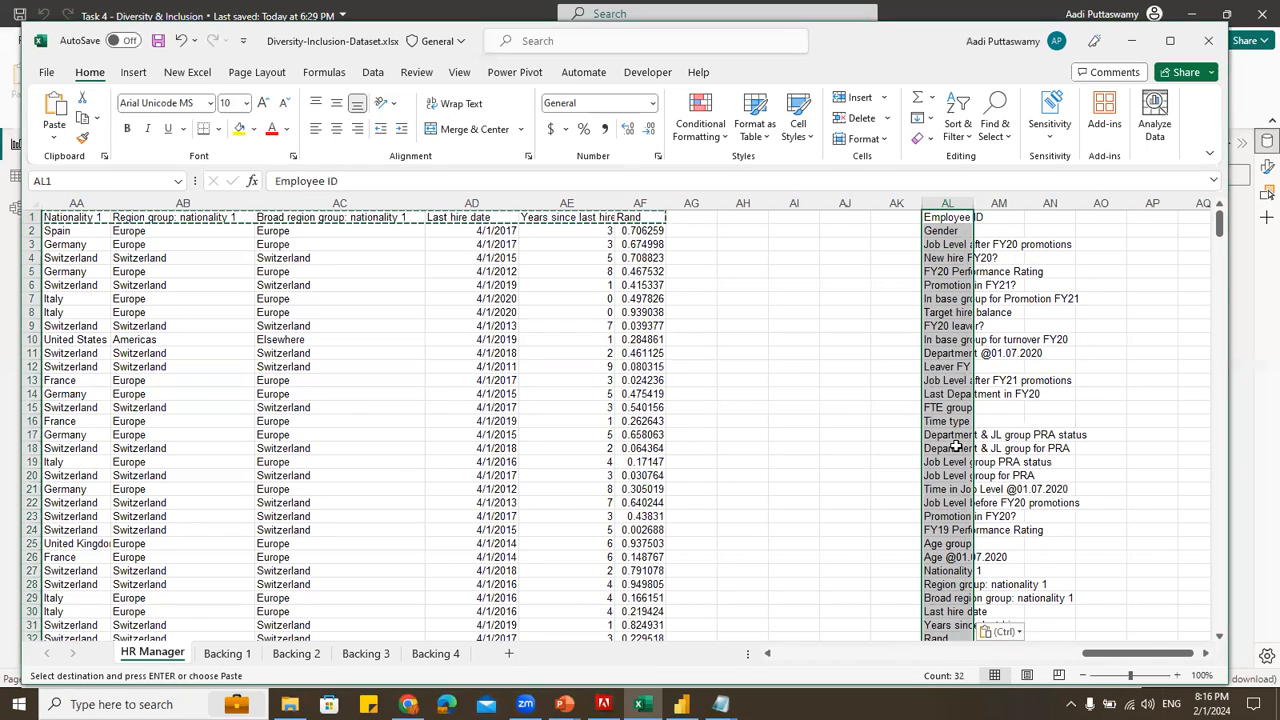
left_click_drag(943, 217, 948, 640)
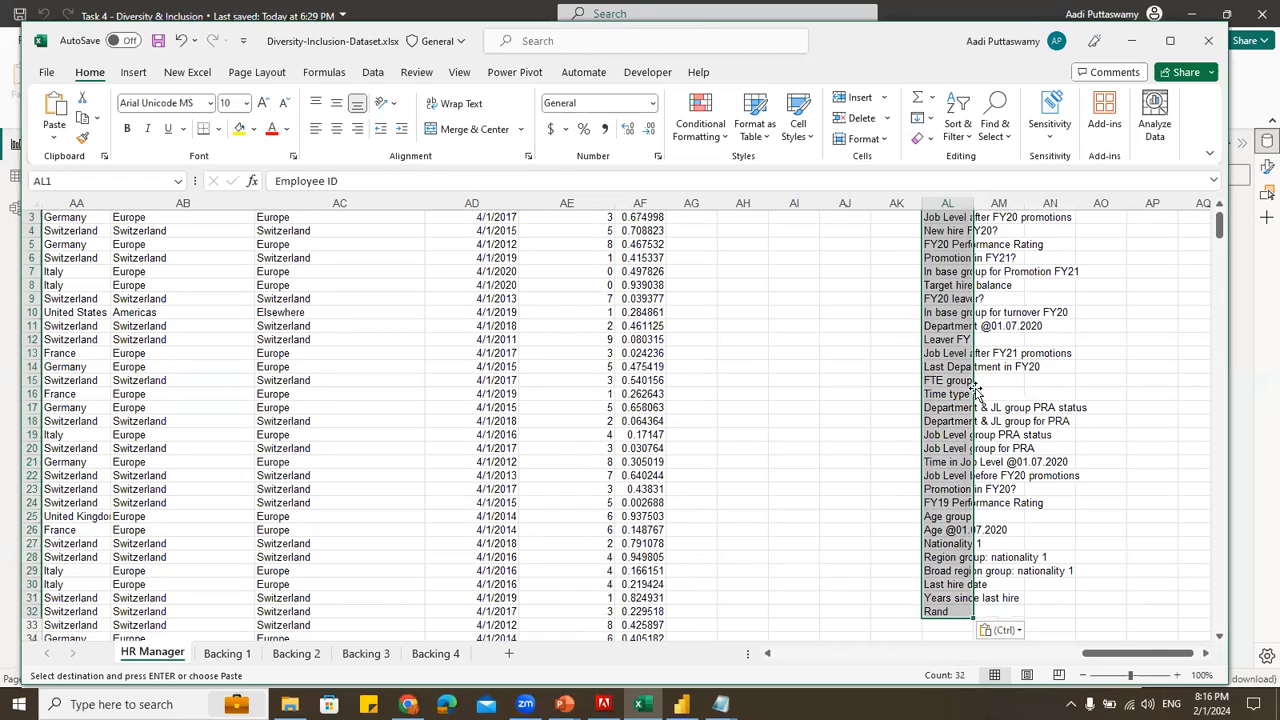
scroll(977, 393, "up", 1)
key("ctrl+v")
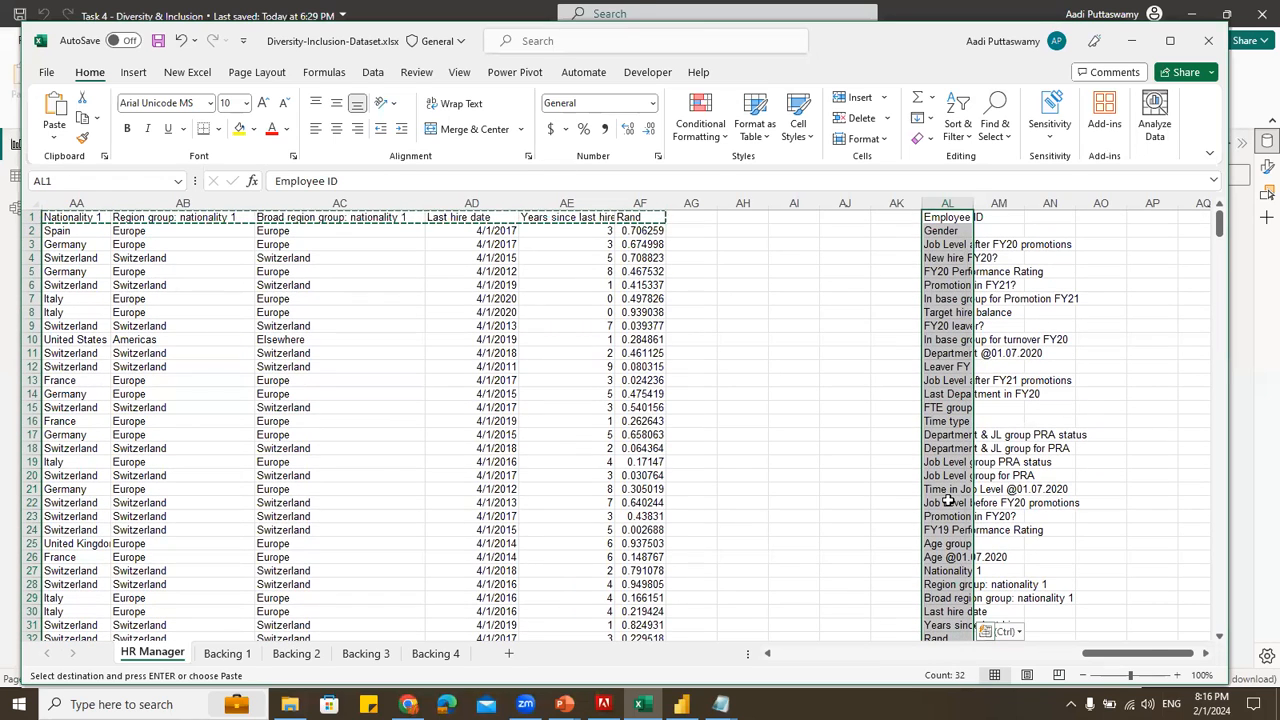
Examine the contents of the Backing 1, Backing 2, Backing 3 and Backing 4 sheets
left_click(227, 653)
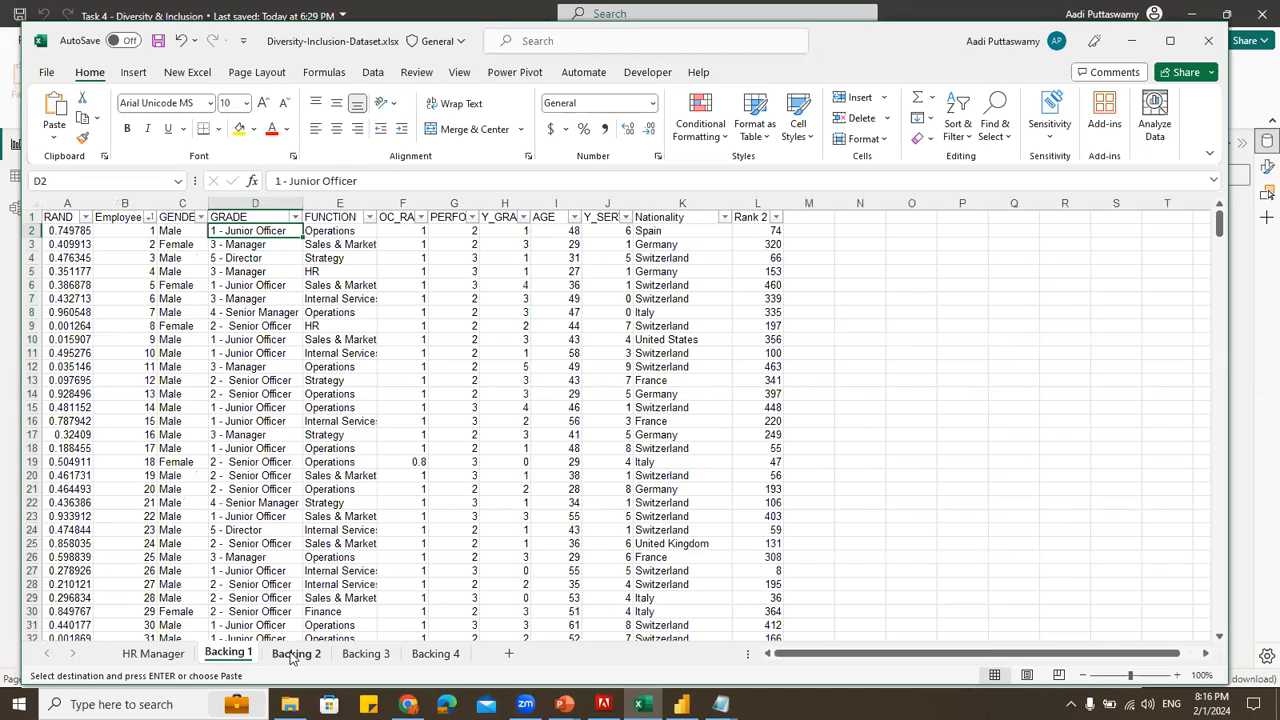
left_click(296, 653)
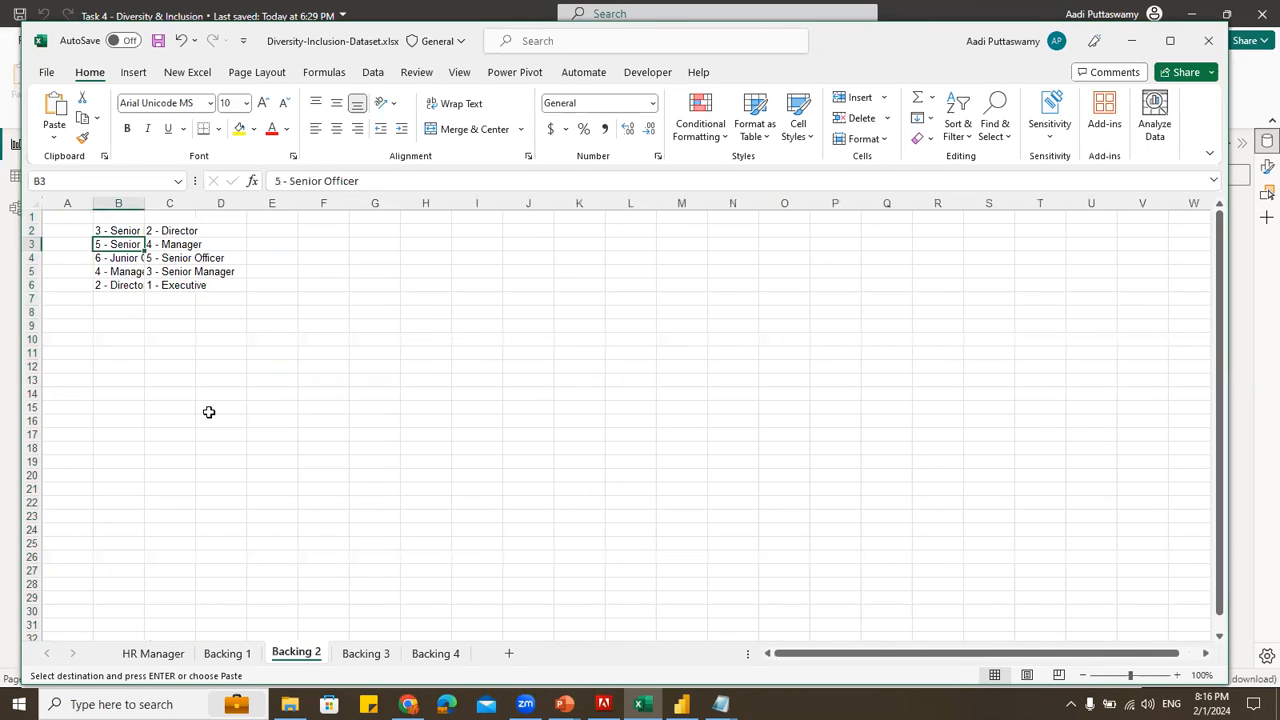
left_click(365, 655)
left_click_drag(228, 244, 250, 516)
left_click(435, 653)
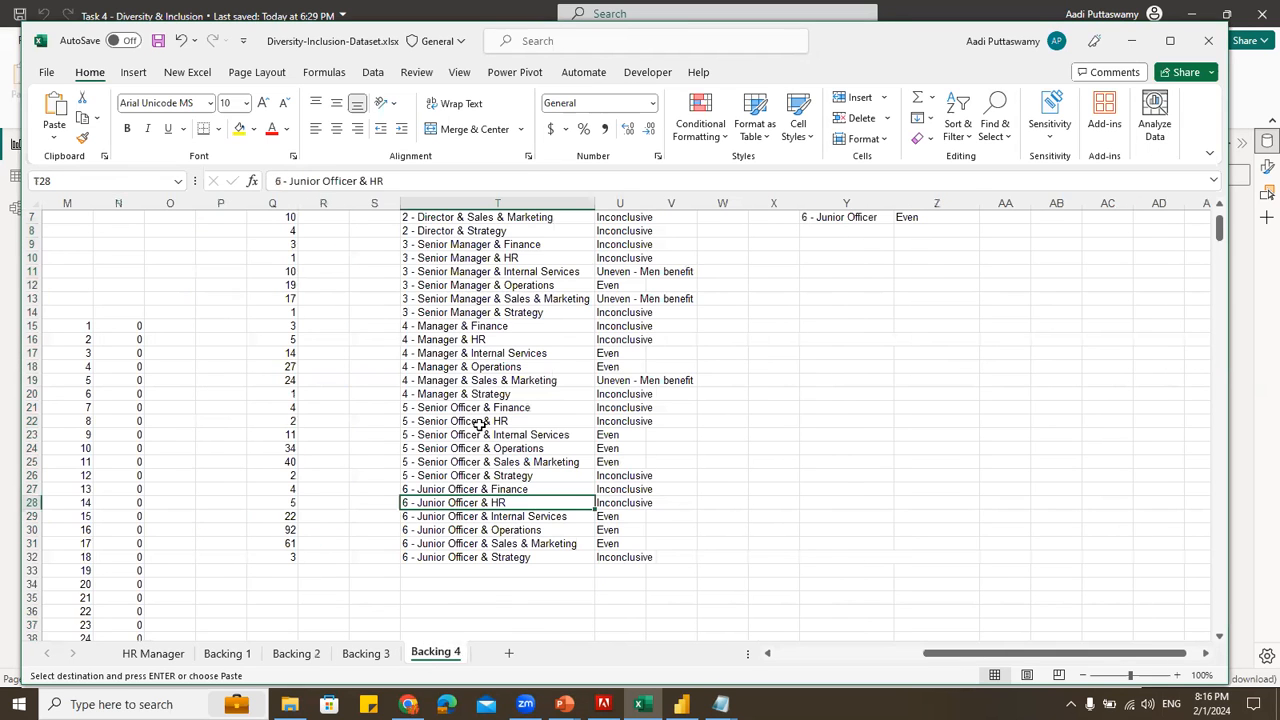
scroll(507, 383, "up", 2)
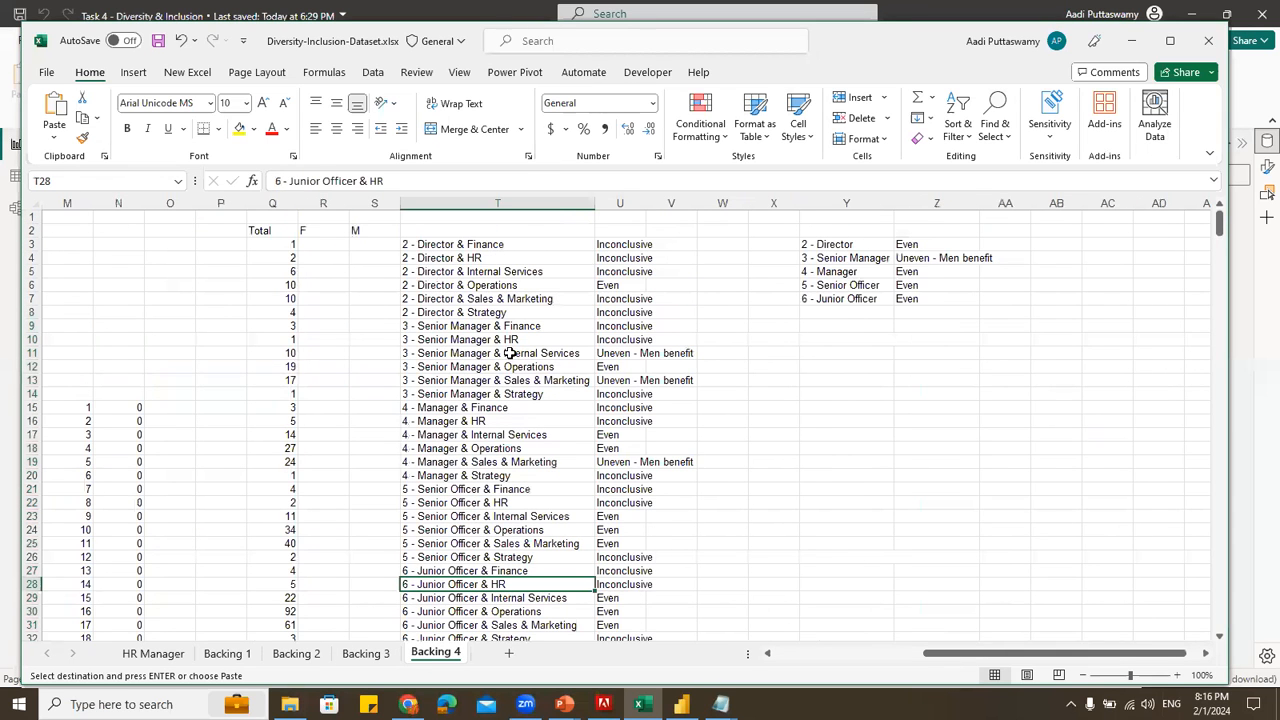
Return to the HR Manager sheet and review the field names listed in column AL alongside the source data
left_click(150, 654)
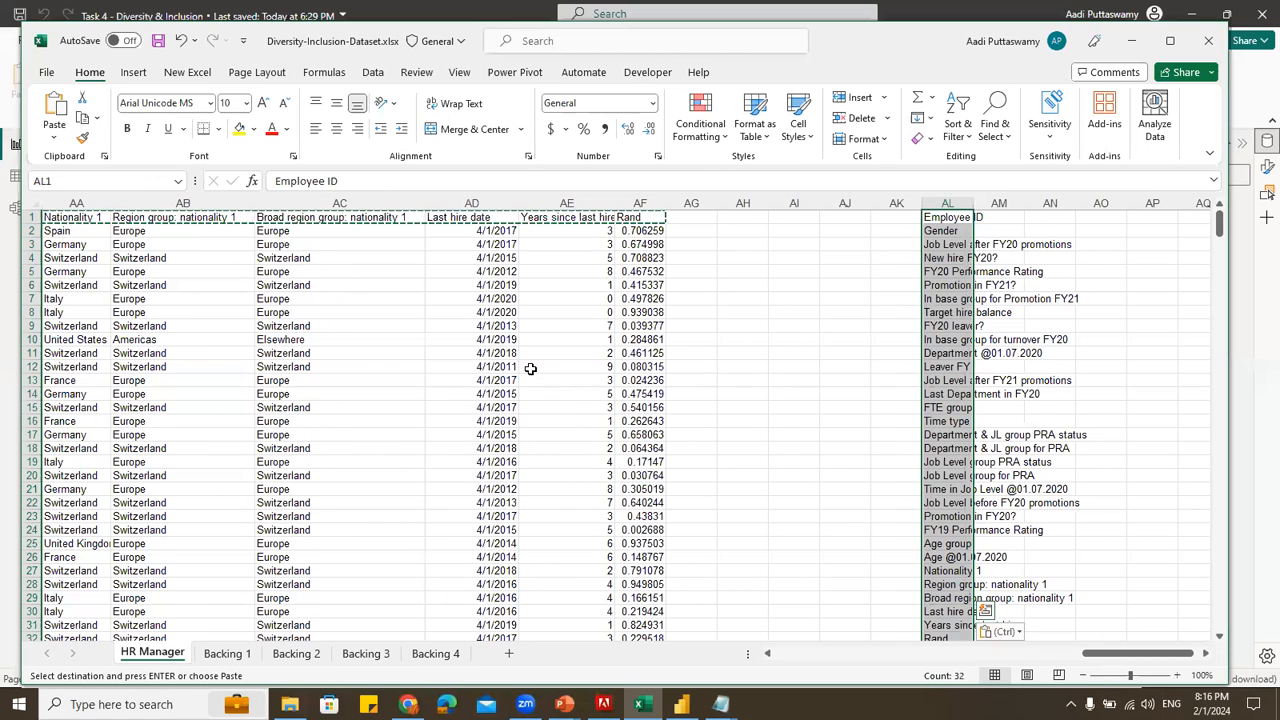
left_click(962, 299)
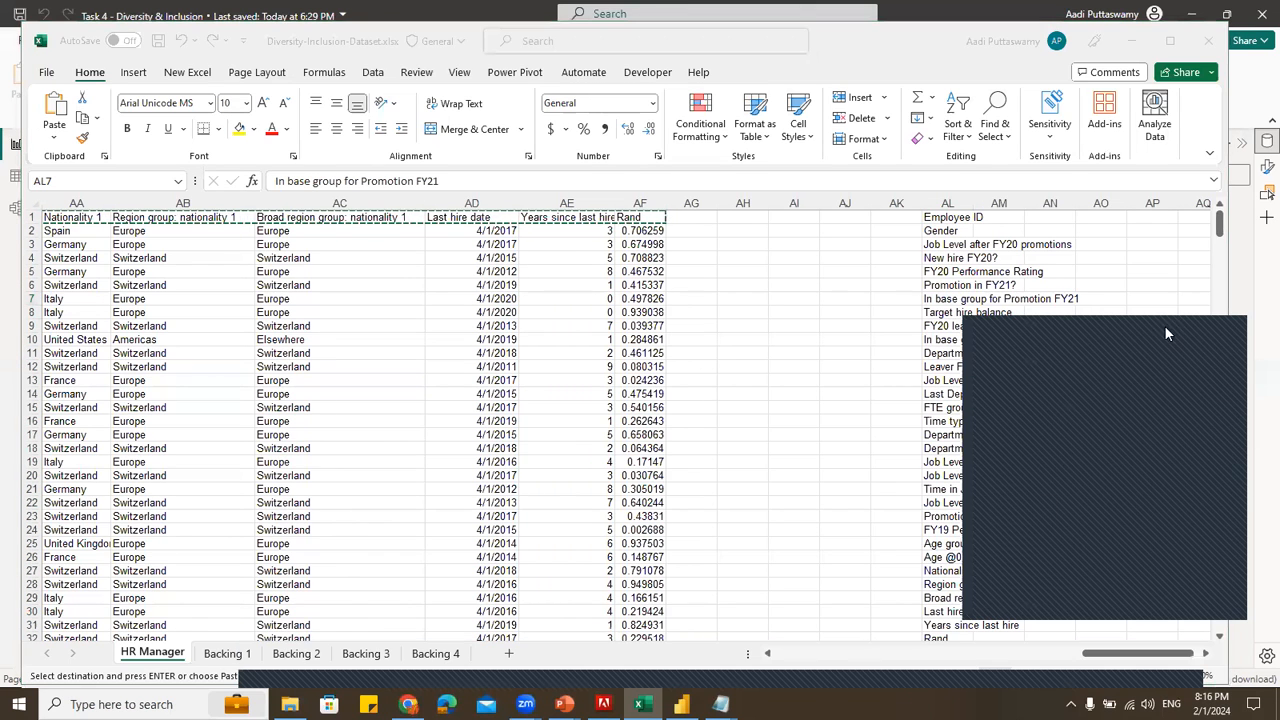
left_click(640, 366)
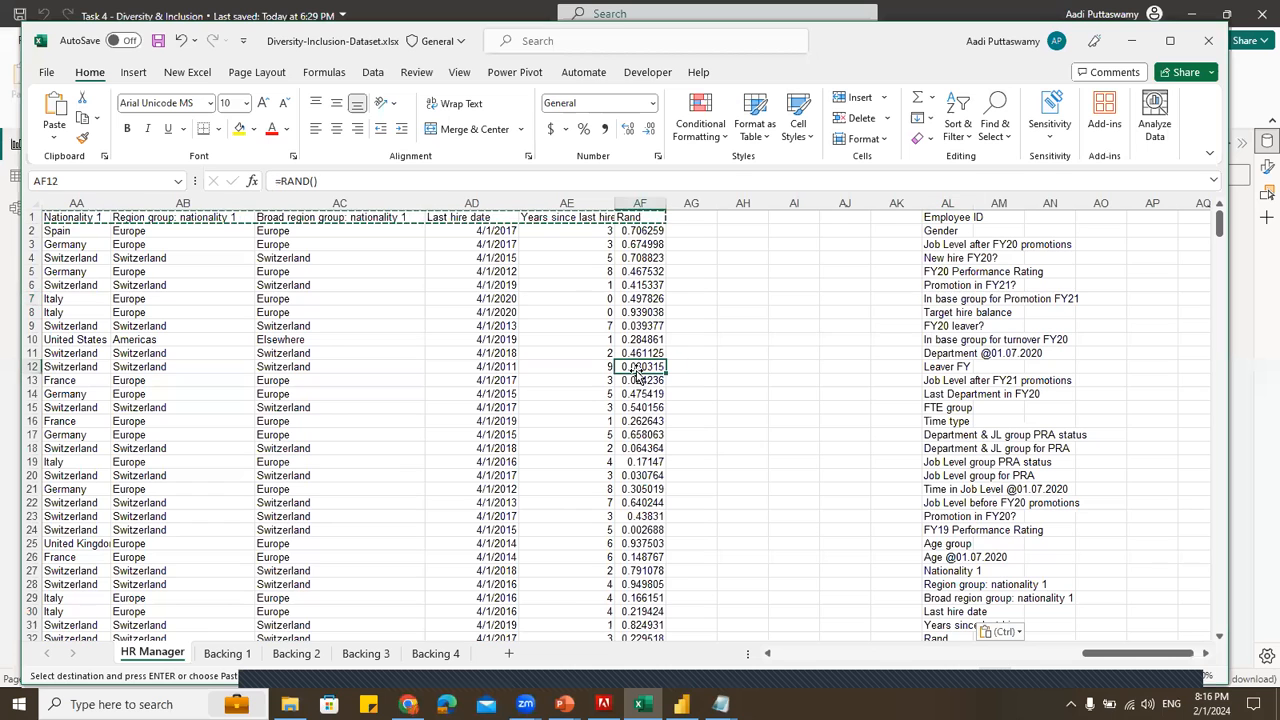
left_click(548, 322)
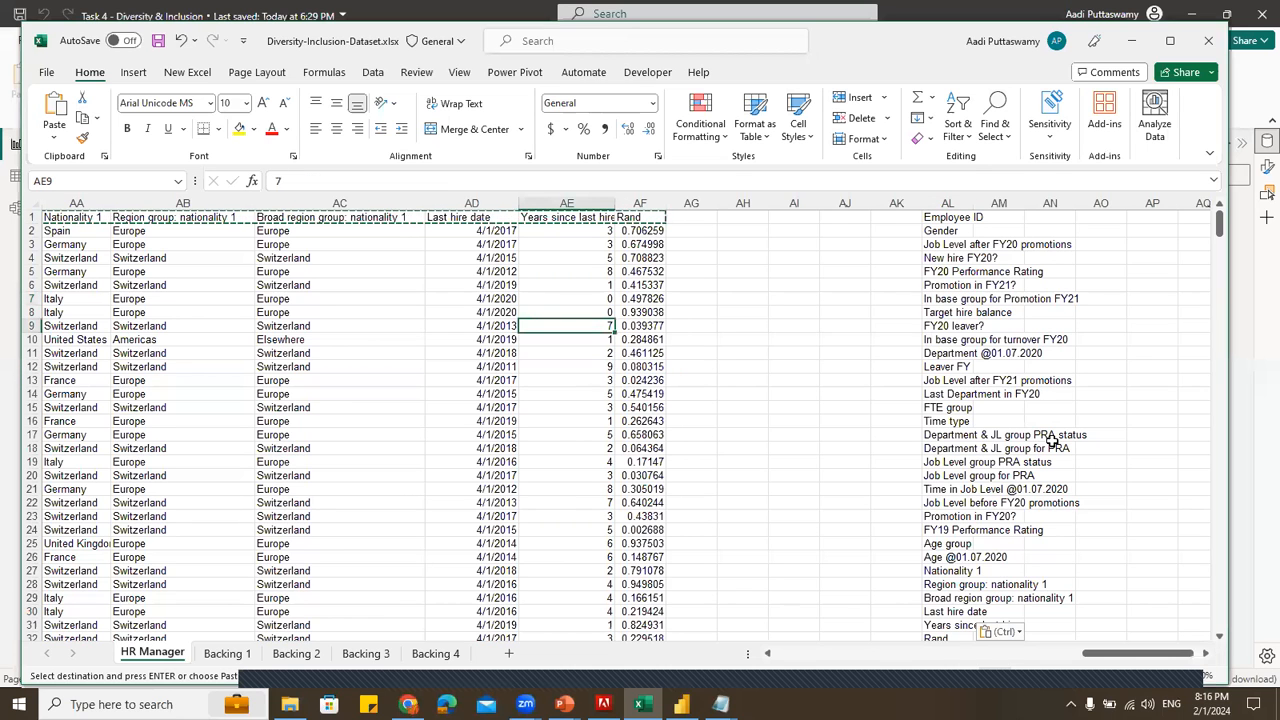
left_click(946, 219)
scroll(966, 420, "down", 4)
scroll(968, 428, "up", 4)
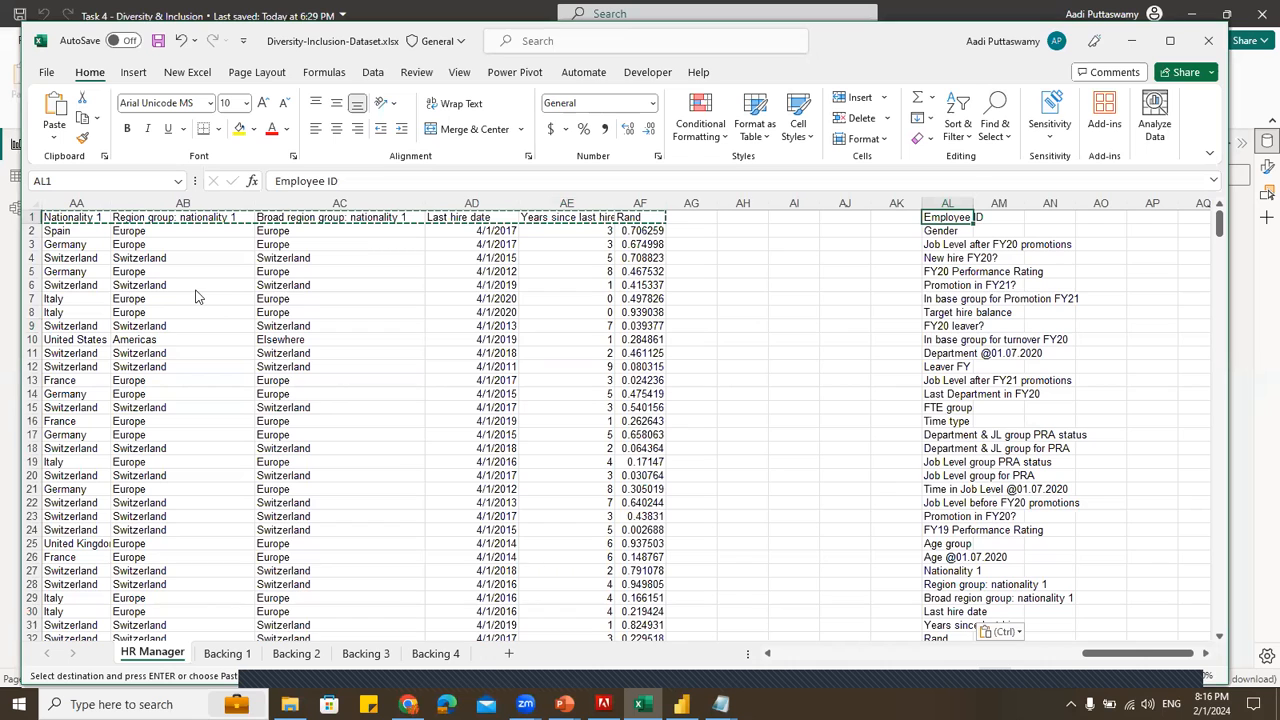
Switch to Power BI and inspect the axis and legend fields of the KPI 1 - Hiring stacked bar chart
key("alt+Tab")
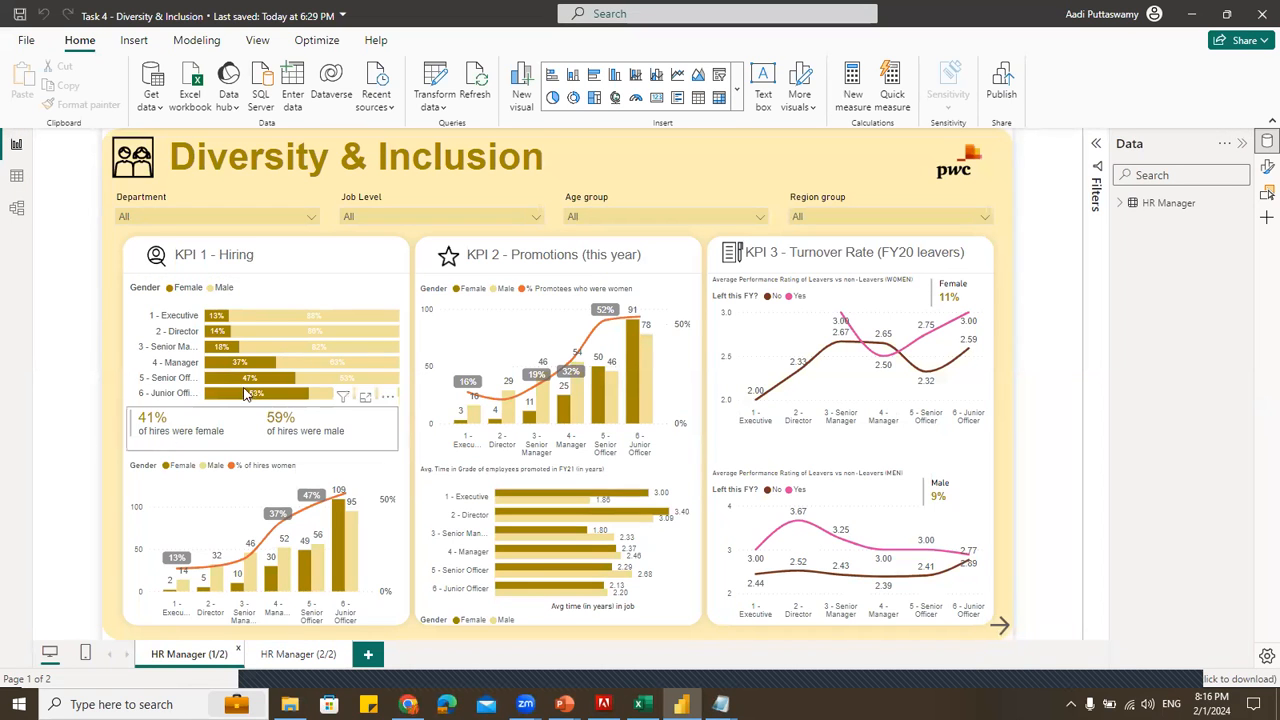
left_click(266, 280)
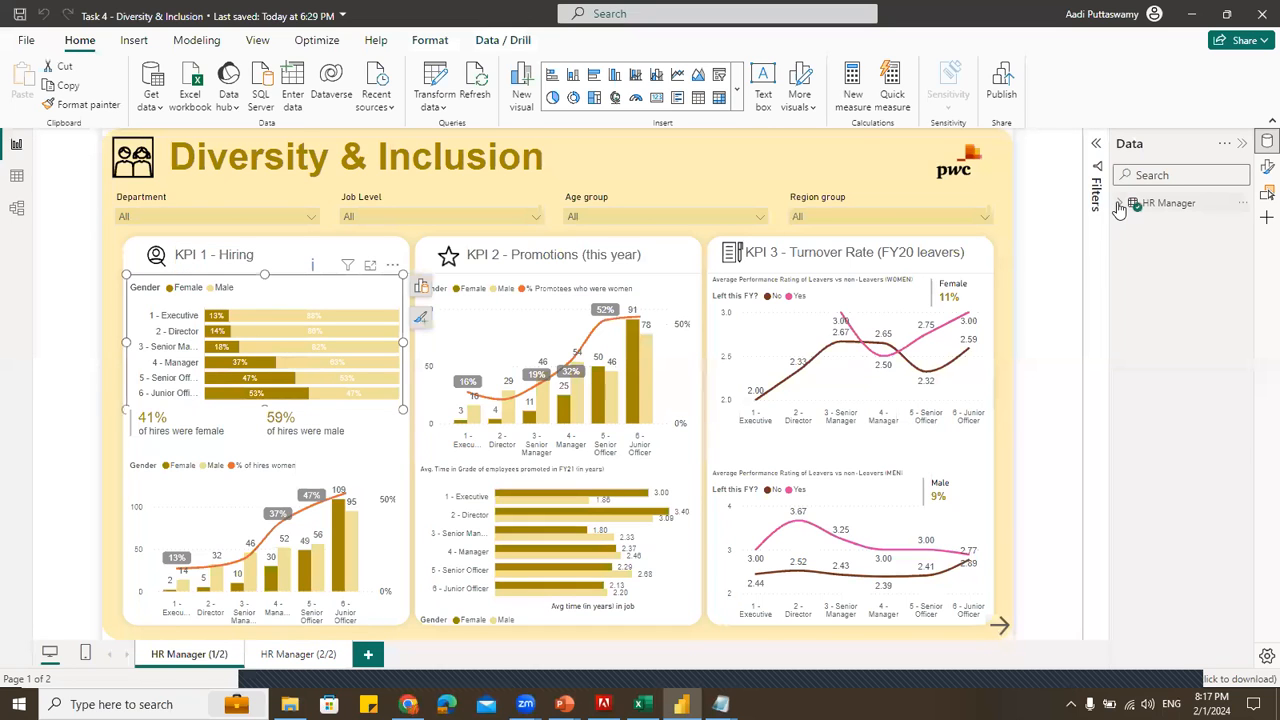
scroll(1225, 600, "down", 5)
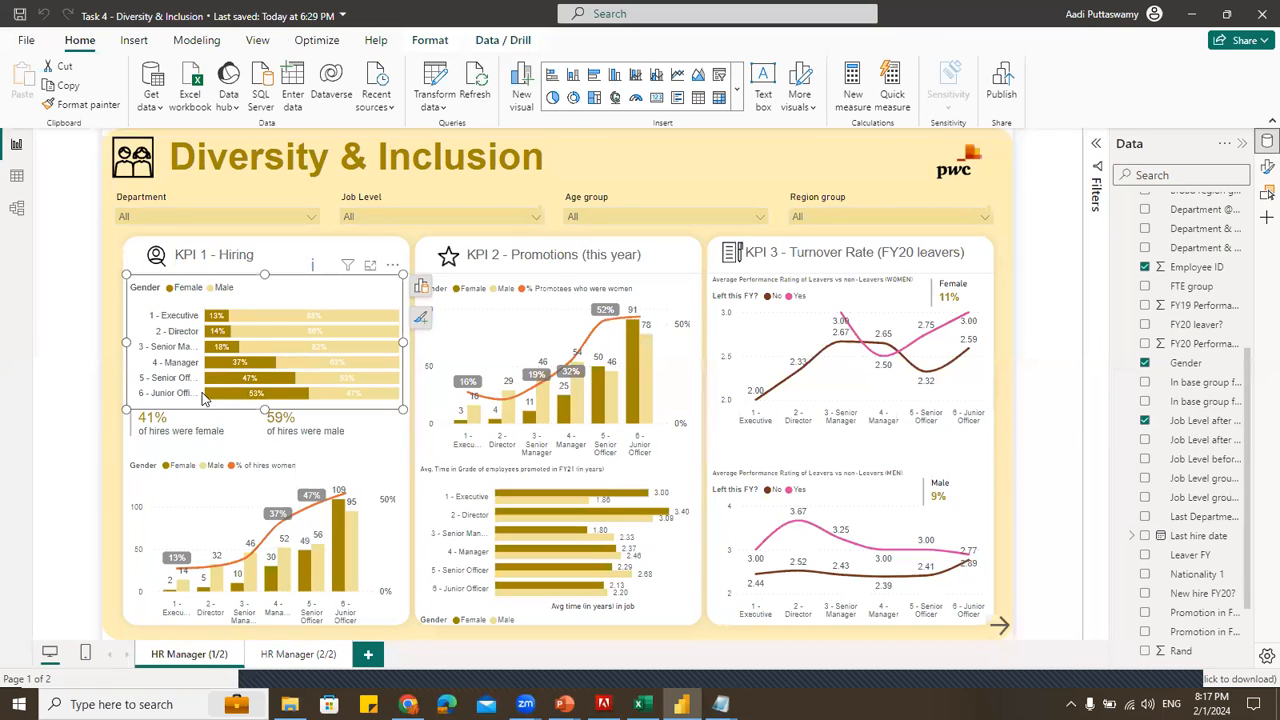
left_click(421, 286)
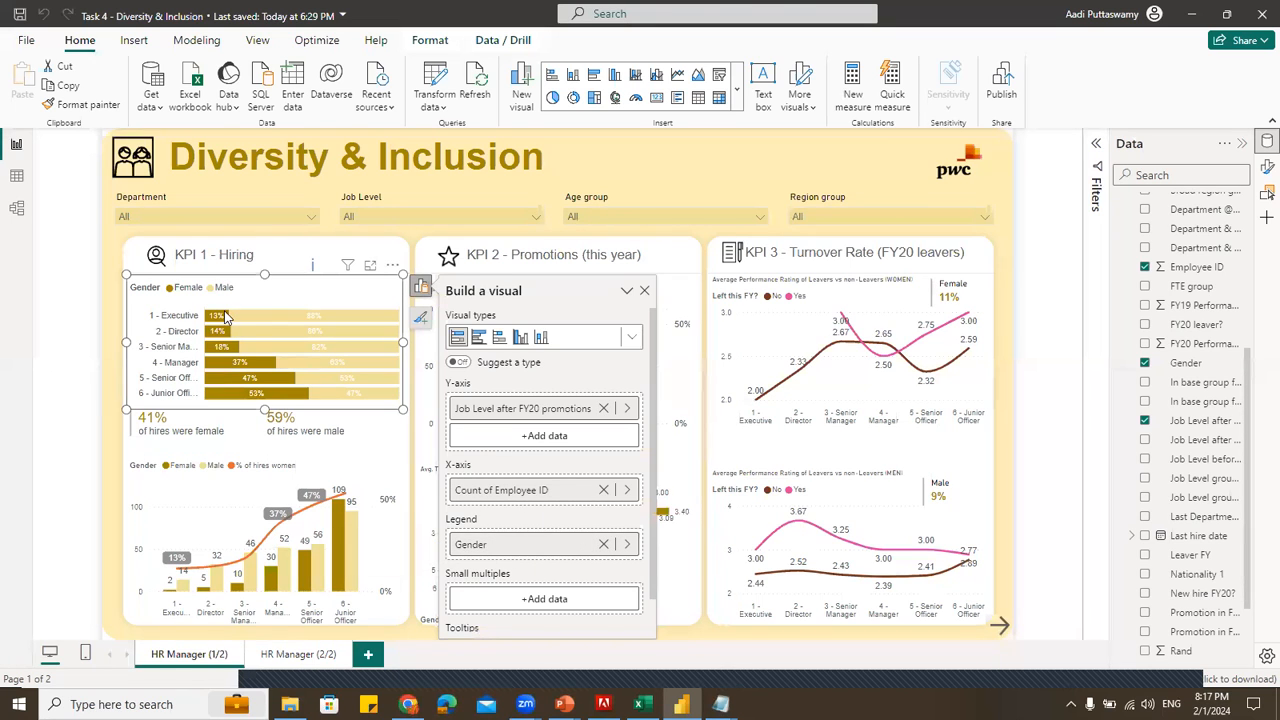
mouse_move(268, 371)
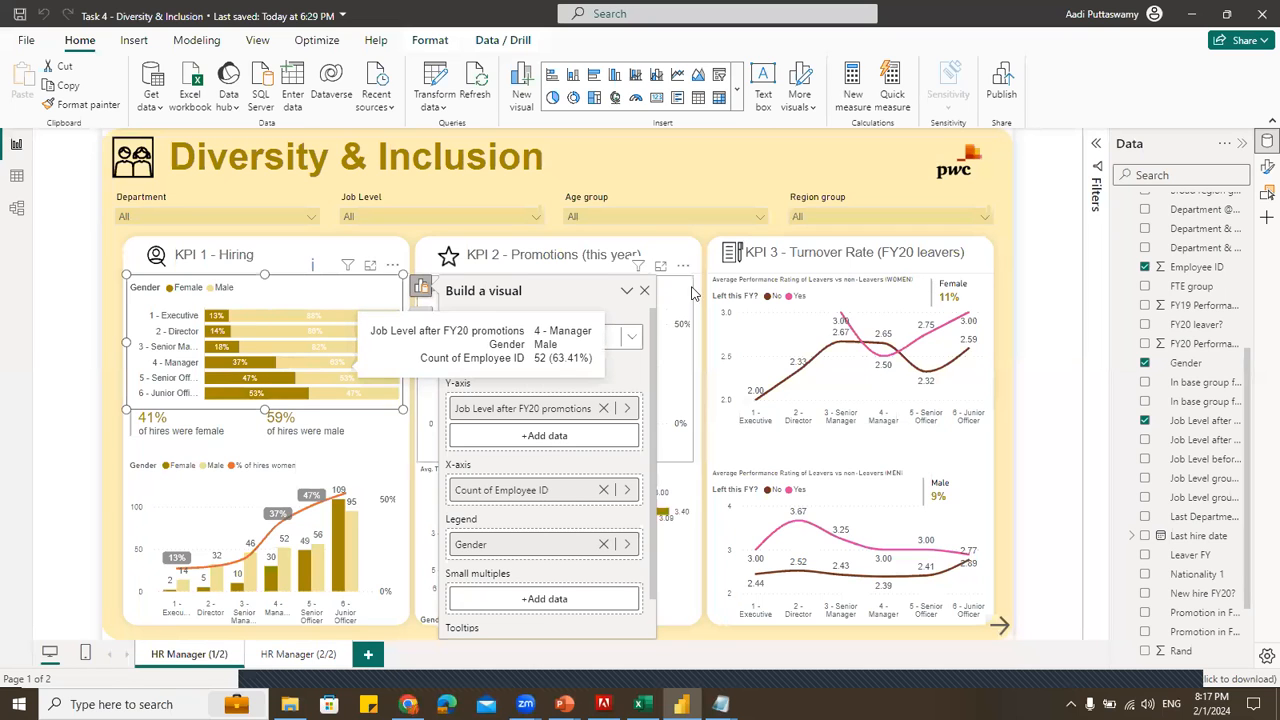
Check the measures used by the hires percentage card, and inspect the axis fields of the combo chart below it
left_click(170, 450)
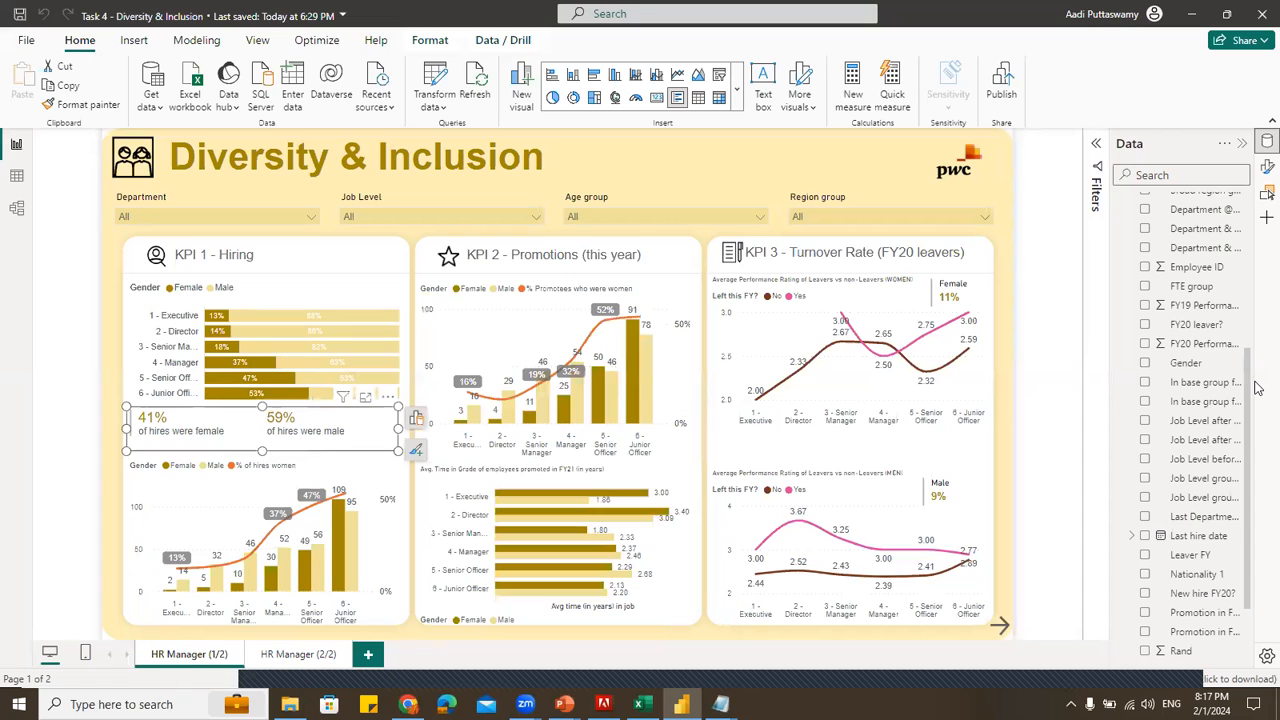
left_click_drag(1249, 387, 1259, 219)
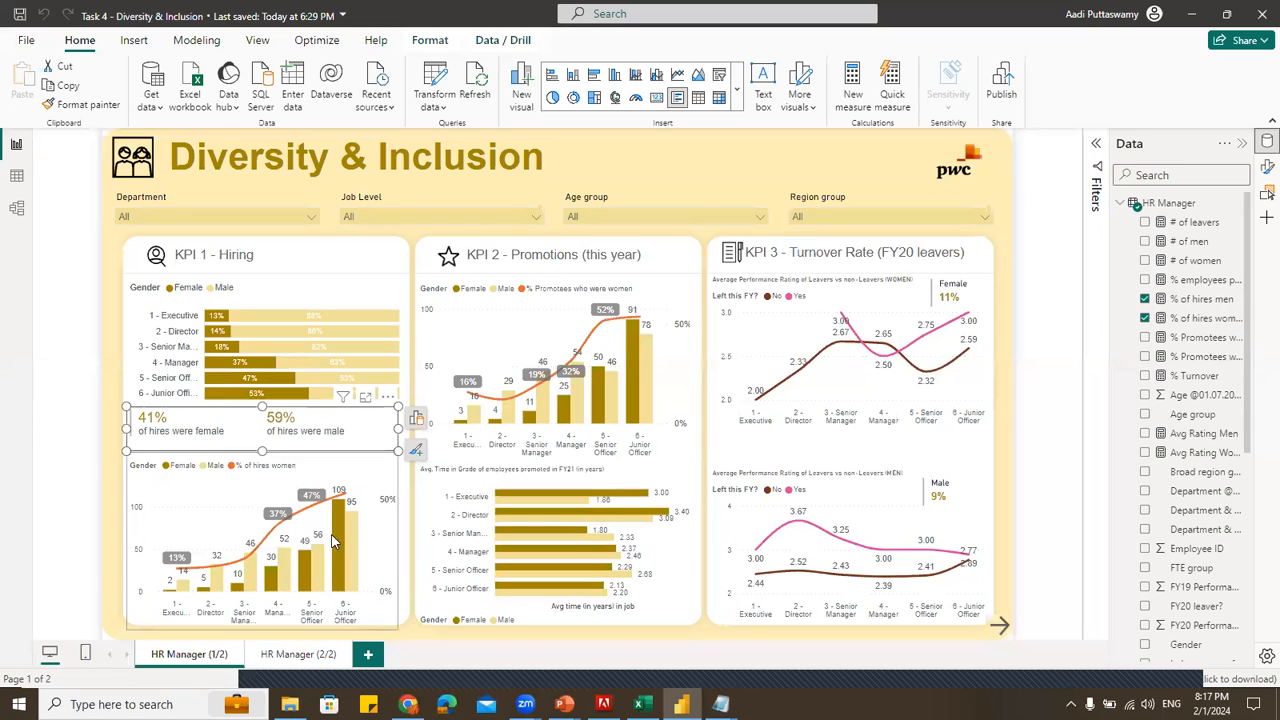
left_click(201, 494)
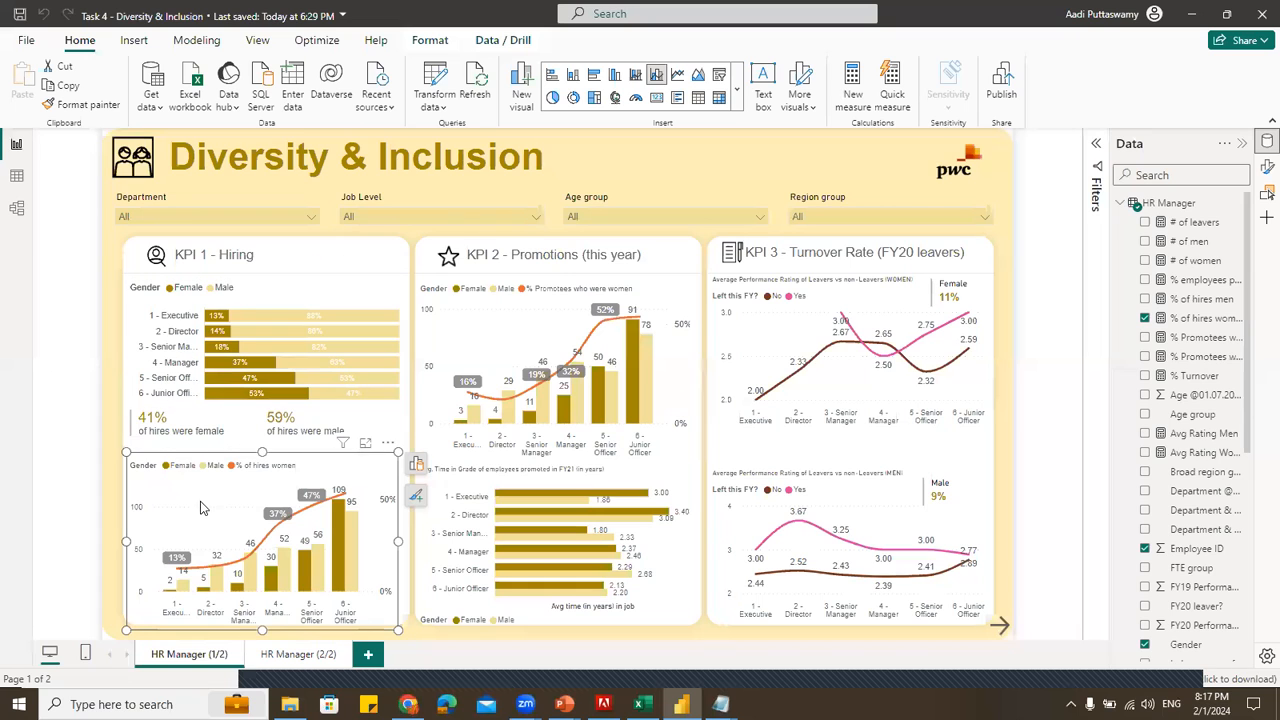
left_click(416, 462)
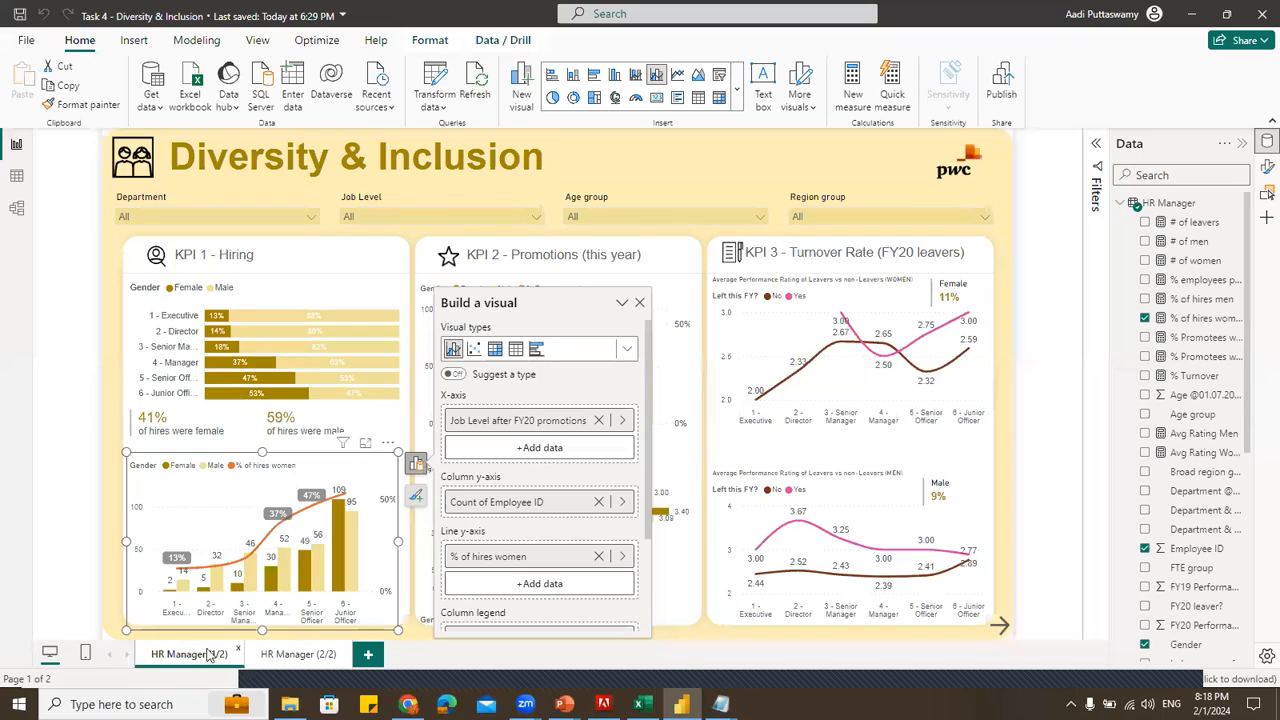
mouse_move(256, 587)
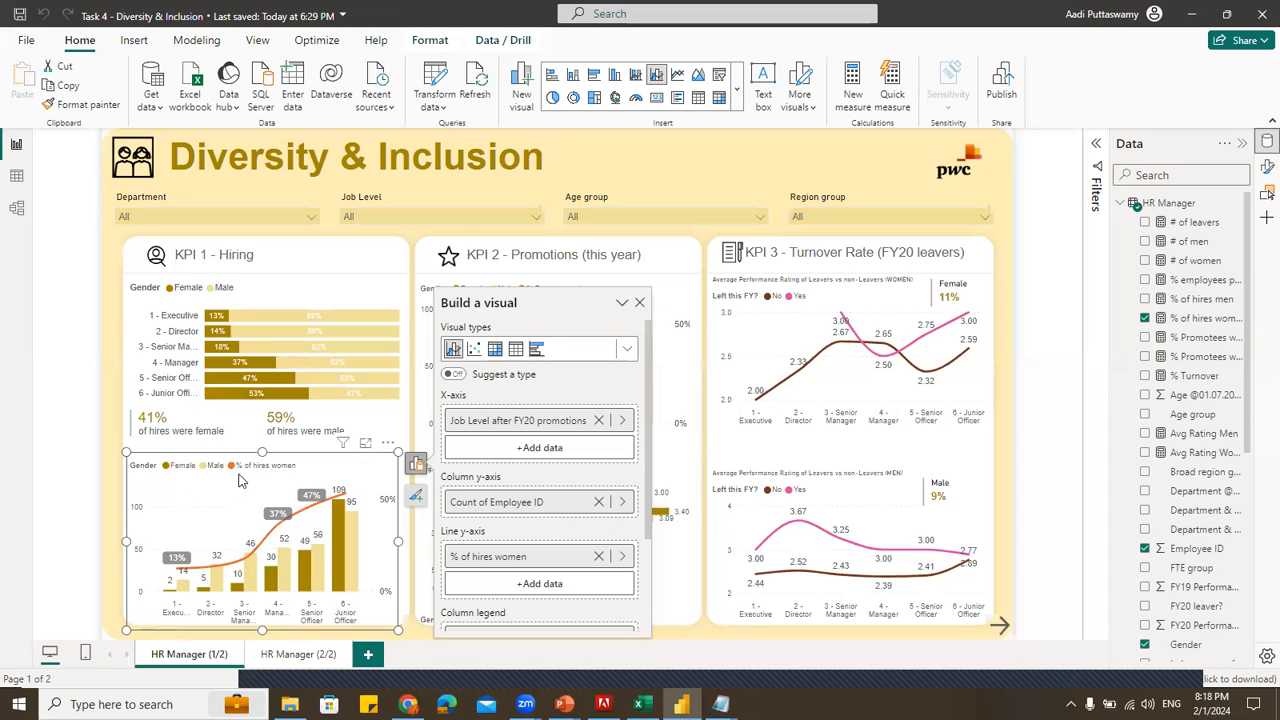
Review the formula of the % of hires women measure, and check the fields used by the KPI 2 - Promotions combo chart
left_click(1192, 320)
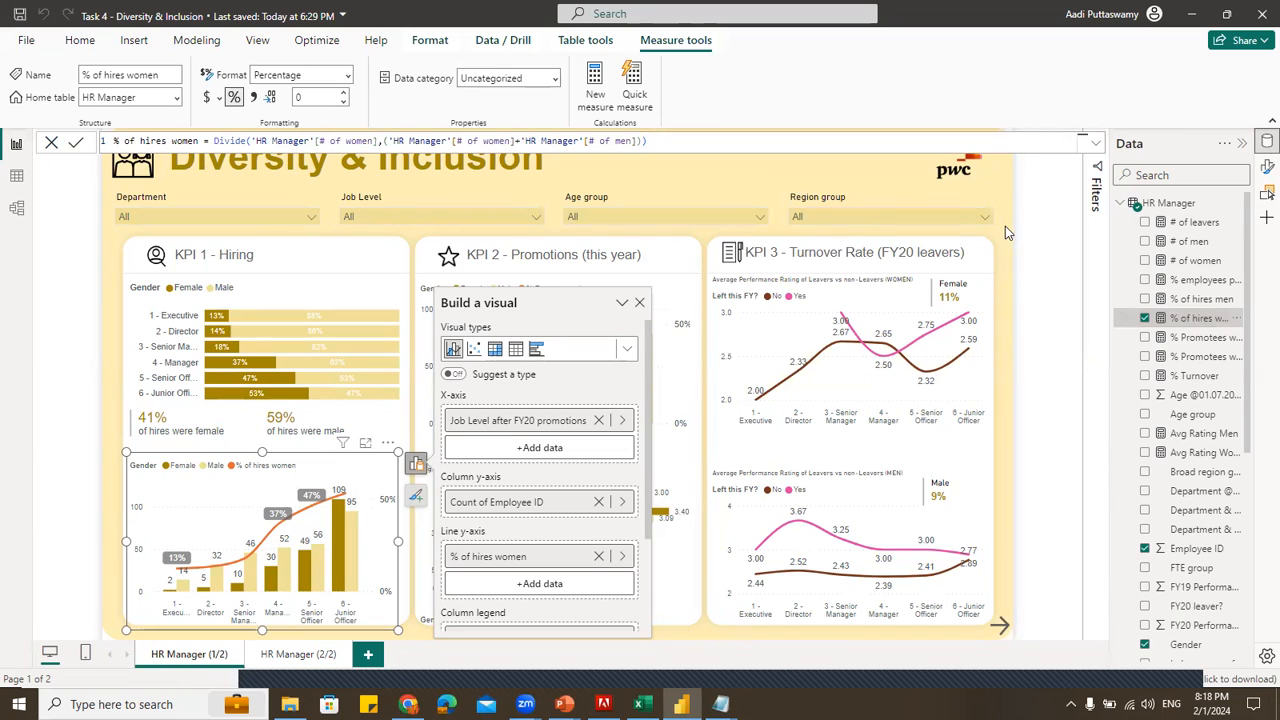
left_click(578, 272)
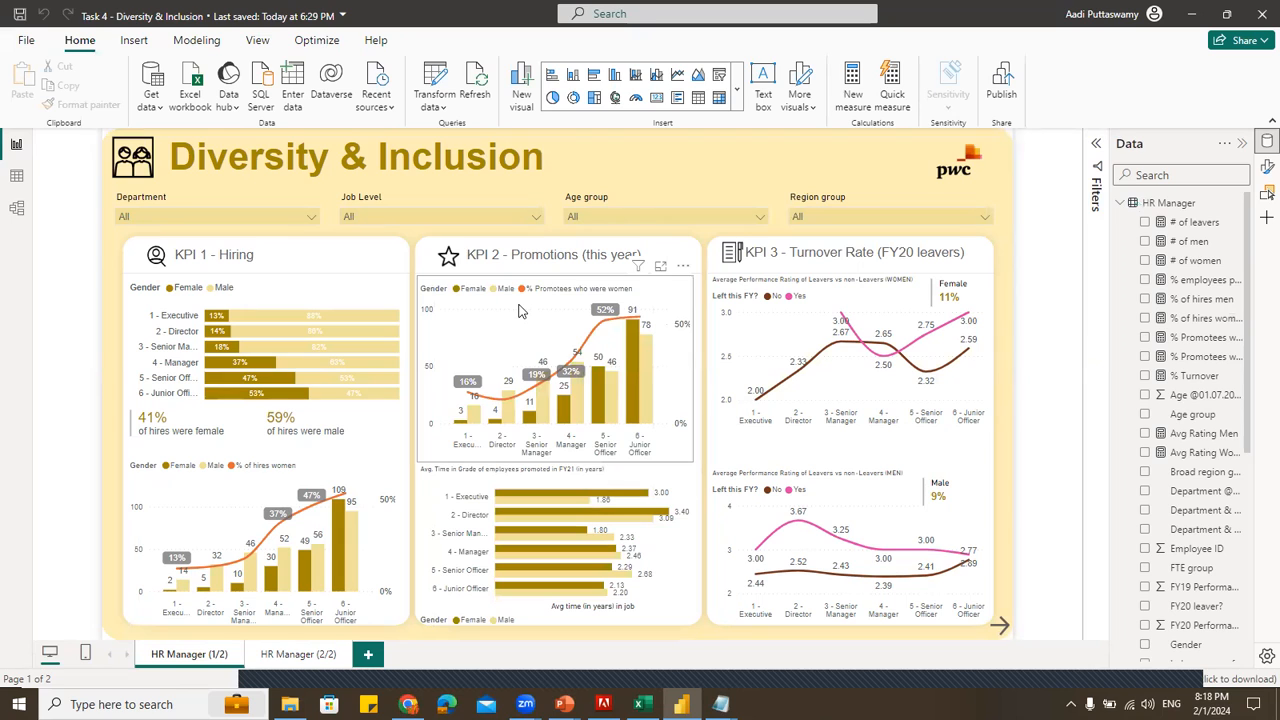
left_click(519, 311)
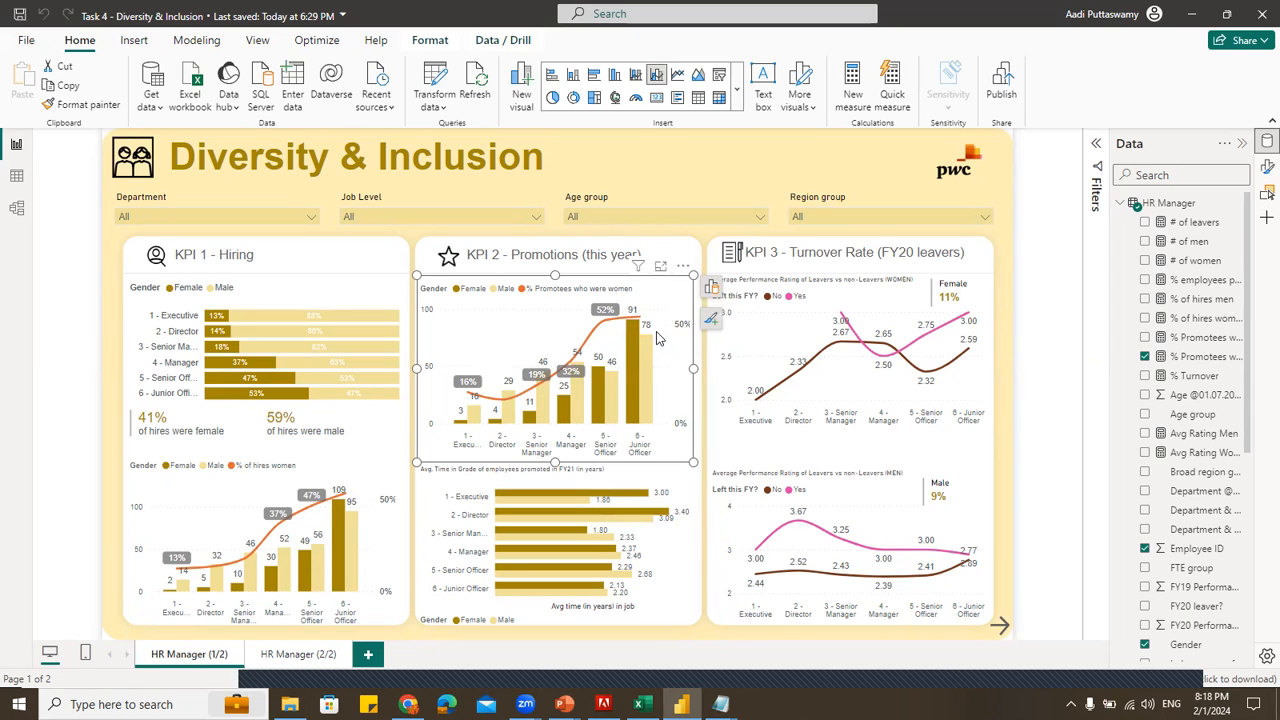
scroll(1249, 390, "down", 3)
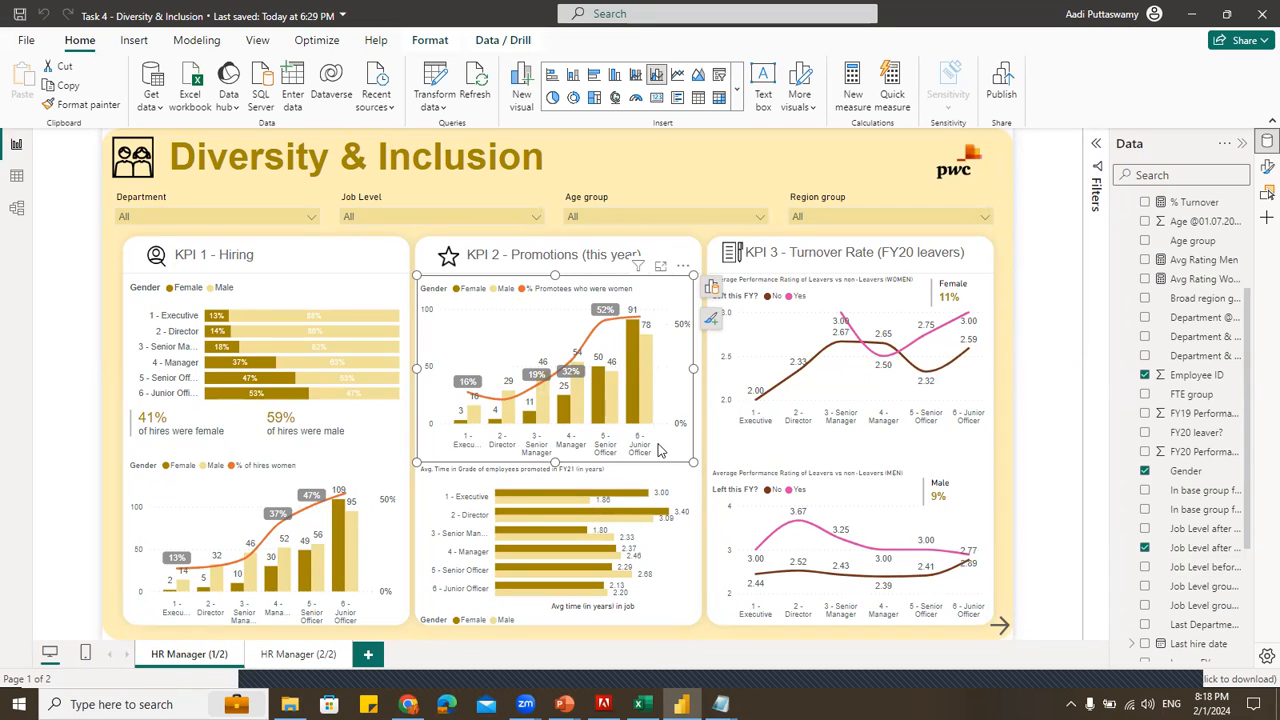
Inspect the axis and legend fields and the X-axis aggregation of the average time in grade bar chart under KPI 2
left_click(504, 476)
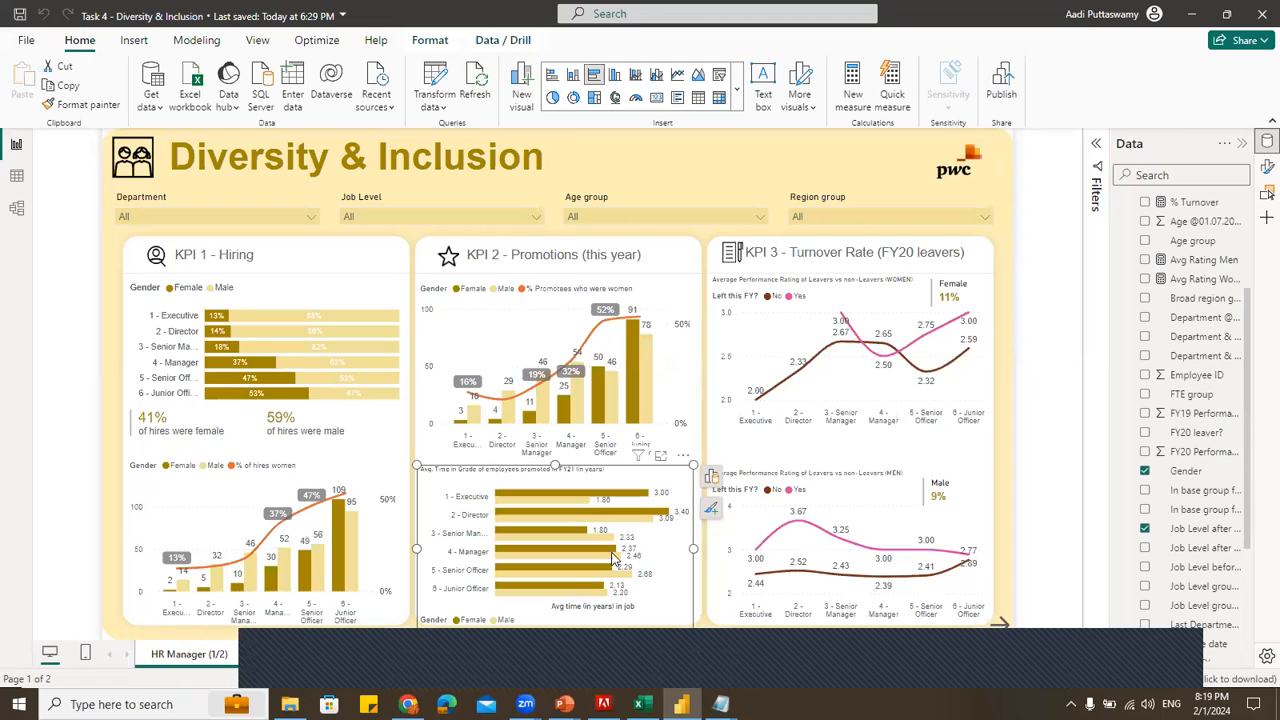
left_click(712, 481)
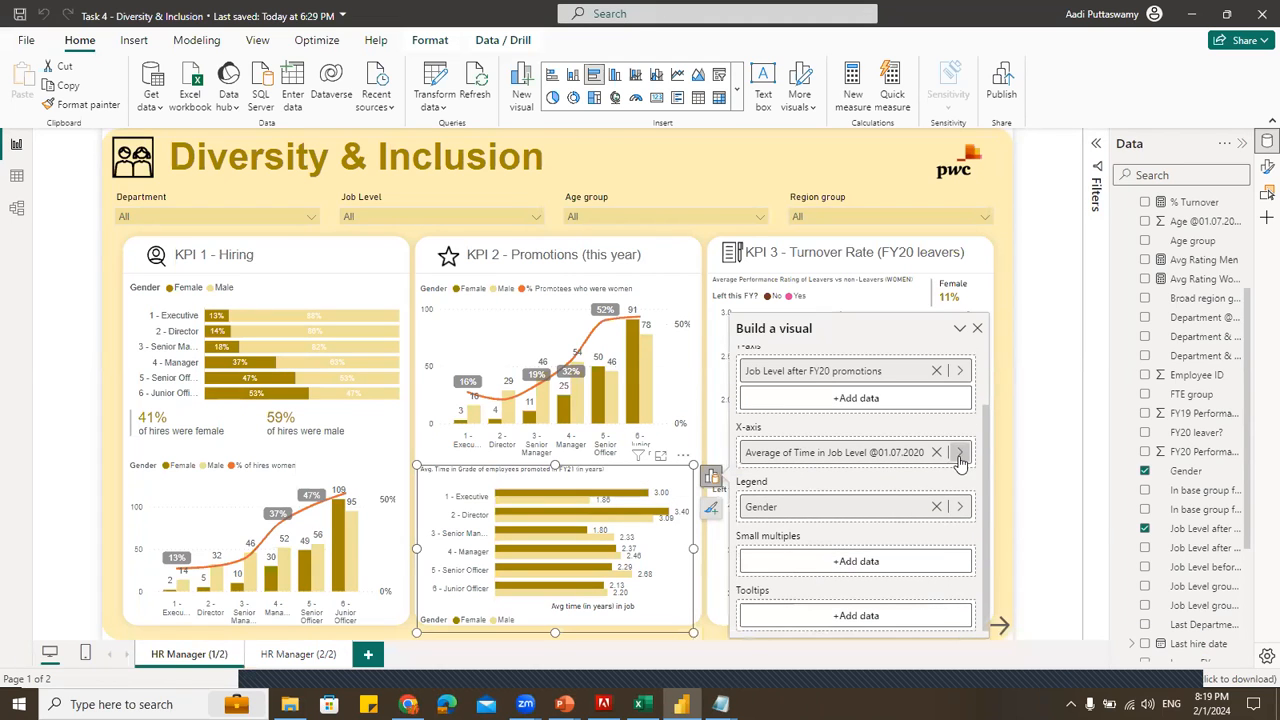
left_click(959, 453)
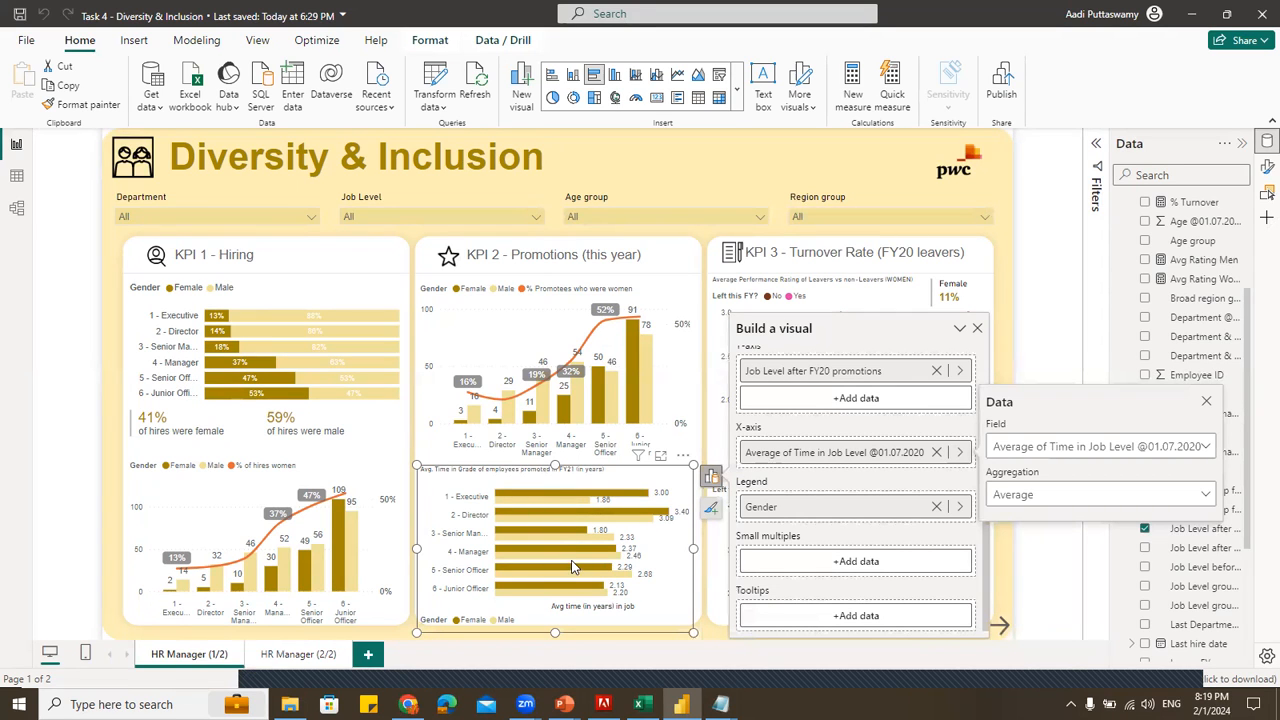
left_click(1008, 254)
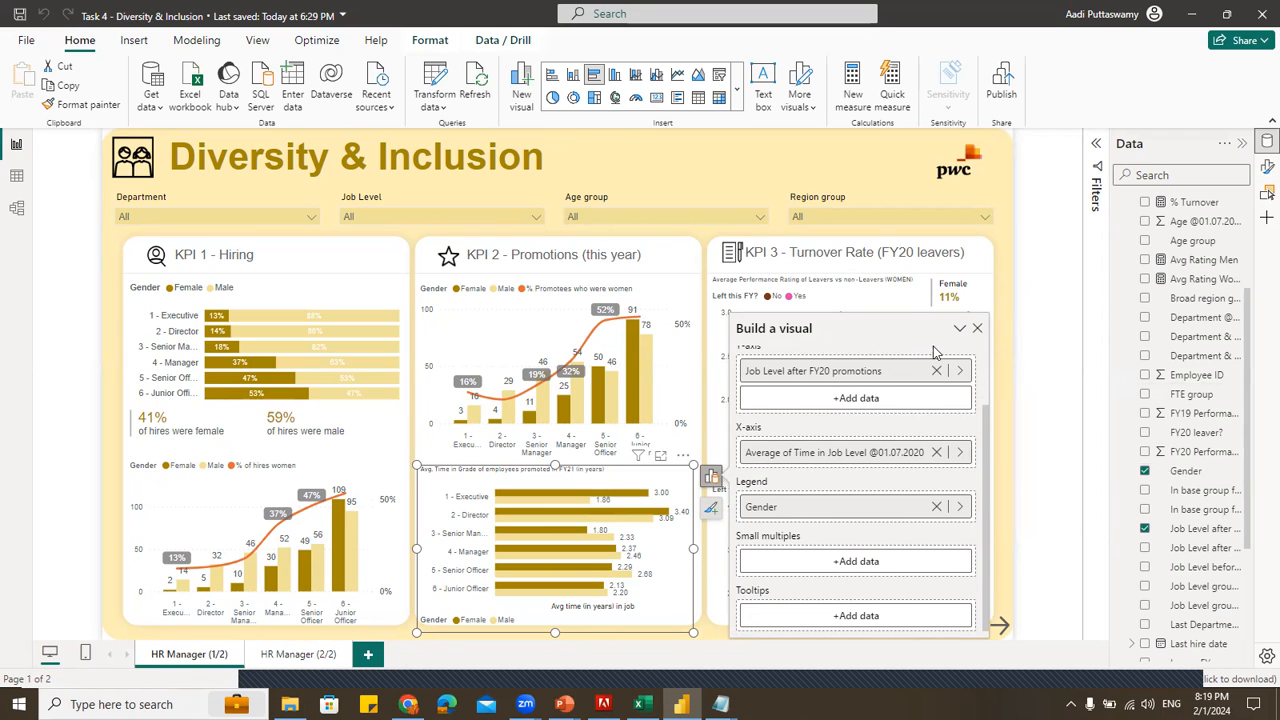
left_click(977, 328)
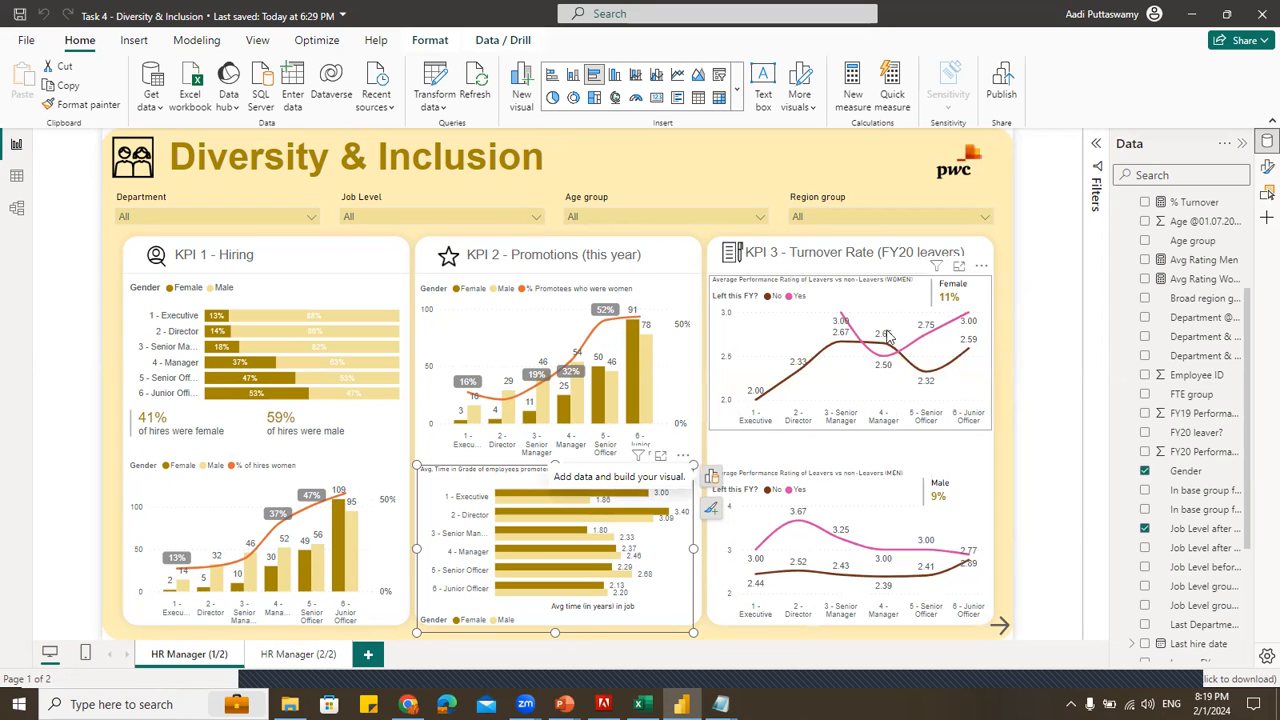
Check which dataset fields feed the KPI 3 line chart of women's average performance rating for leavers versus non-leavers
left_click(882, 298)
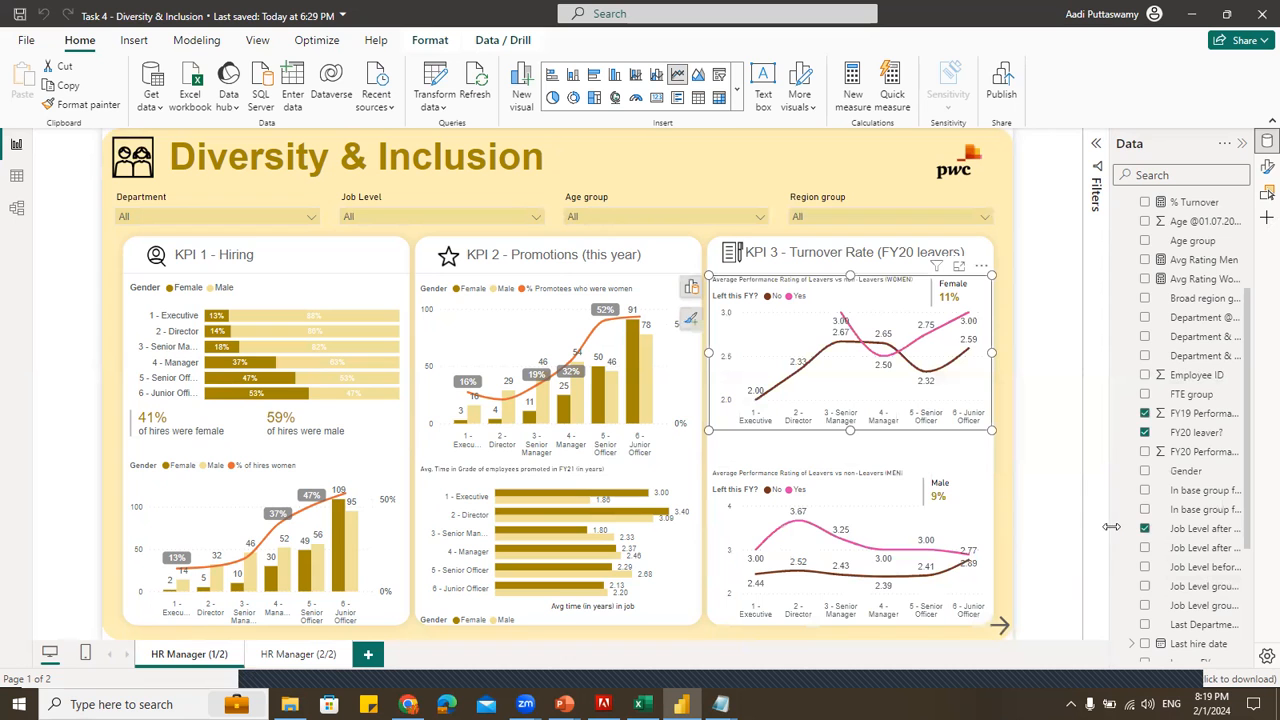
left_click_drag(1085, 536, 1136, 551)
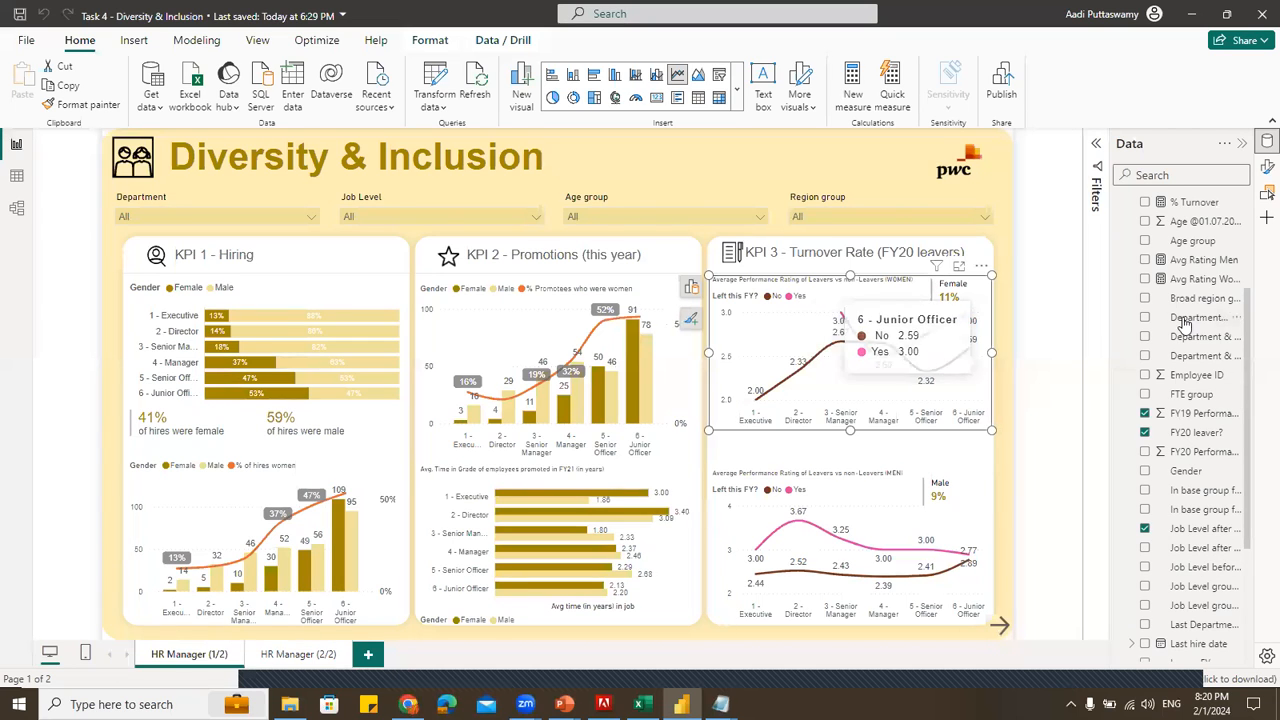
scroll(1184, 328, "up", 3)
scroll(1195, 390, "down", 5)
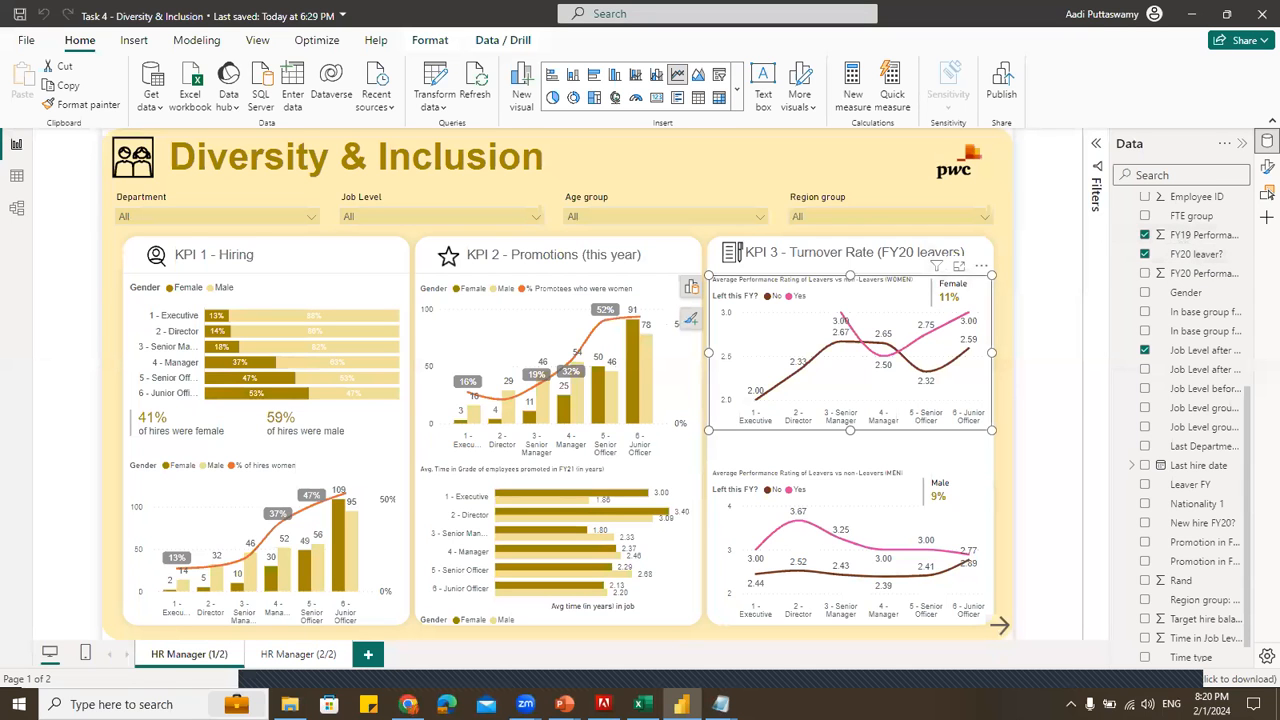
Switch to the Excel dataset and look at the FY20 leaver? and Gender values on the HR Manager sheet
key("alt+Tab")
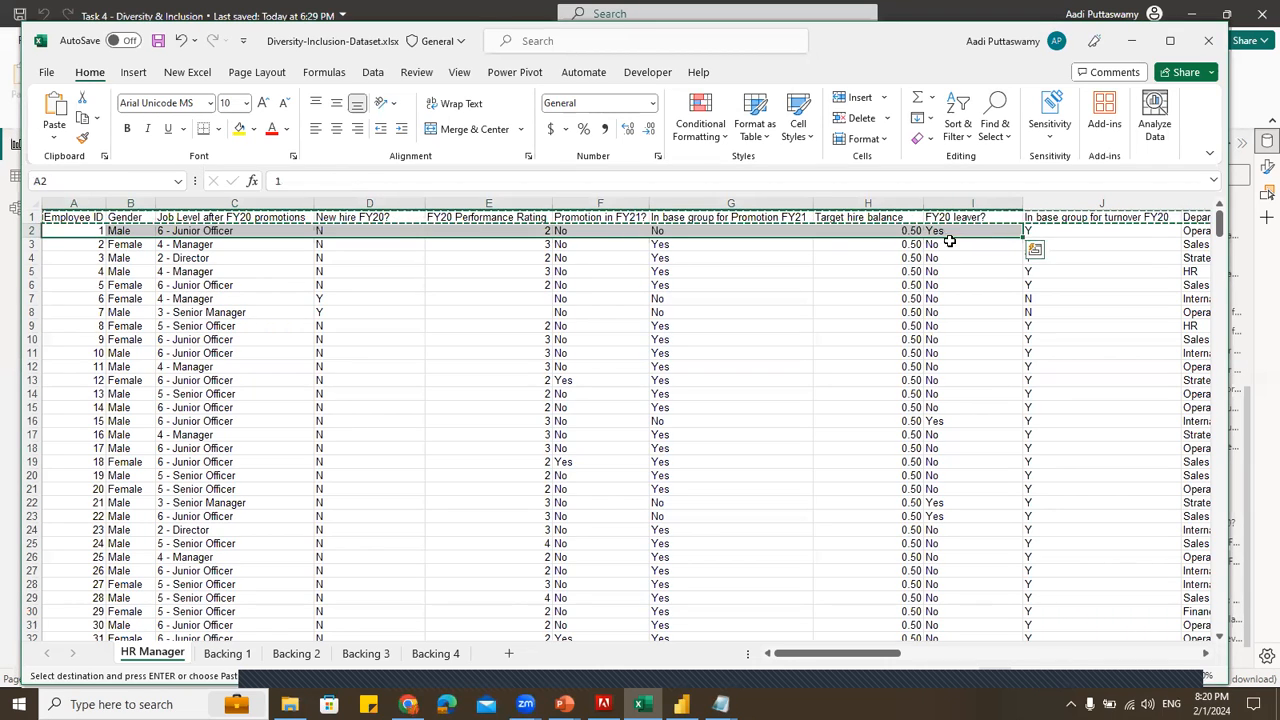
left_click_drag(952, 245, 5, 386)
left_click(118, 245)
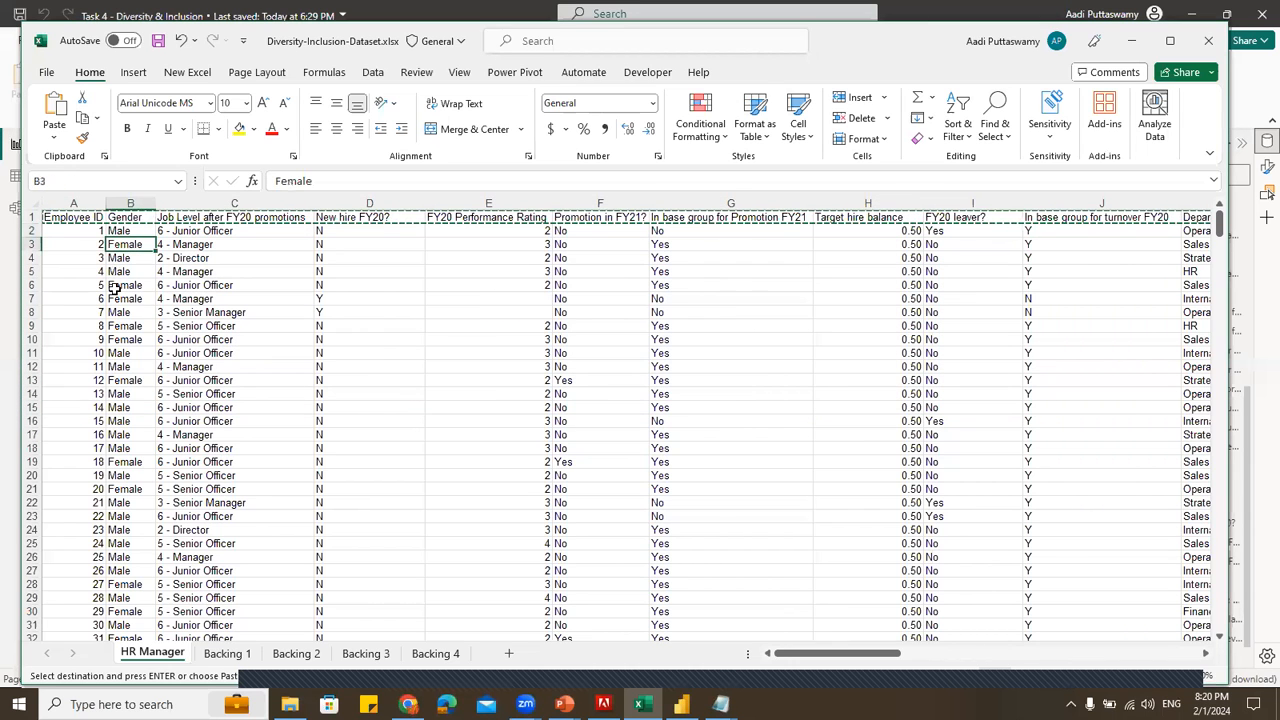
left_click(133, 286)
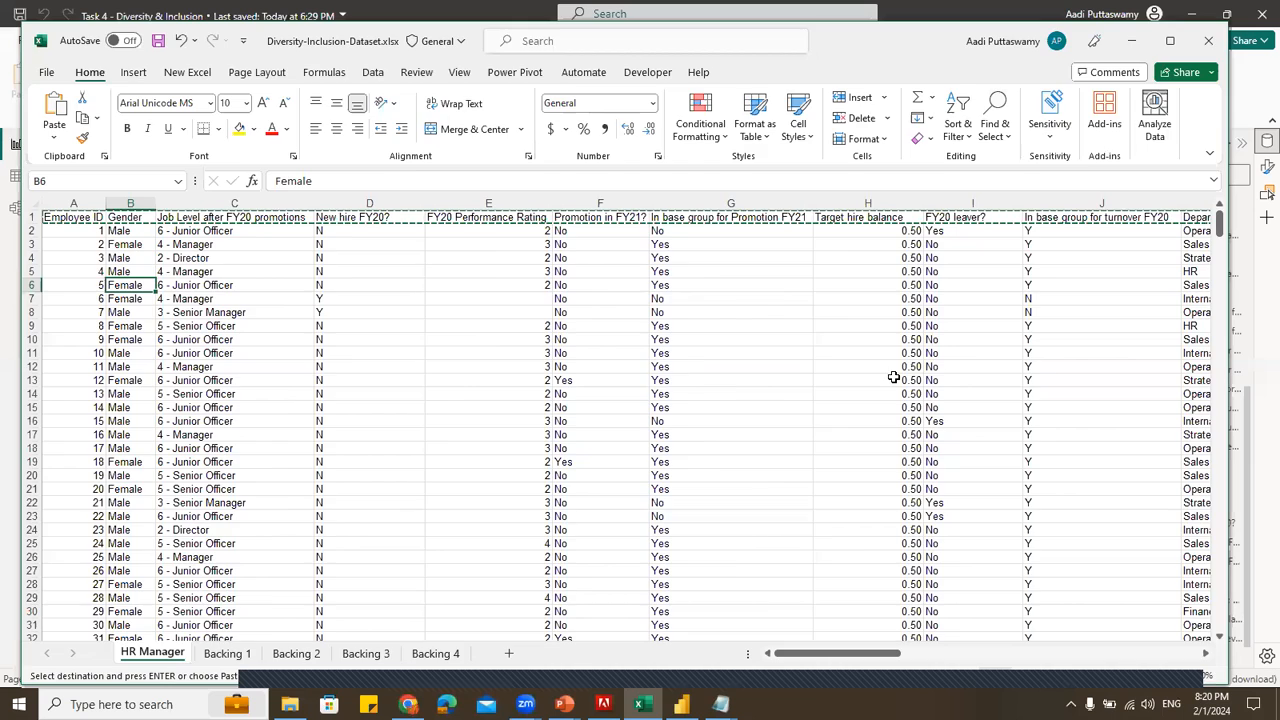
Return to Power BI and, on the HR Manager (2/2) page, check the fields behind the two KPI 4 - Performance Rating bar charts
key("alt+Tab")
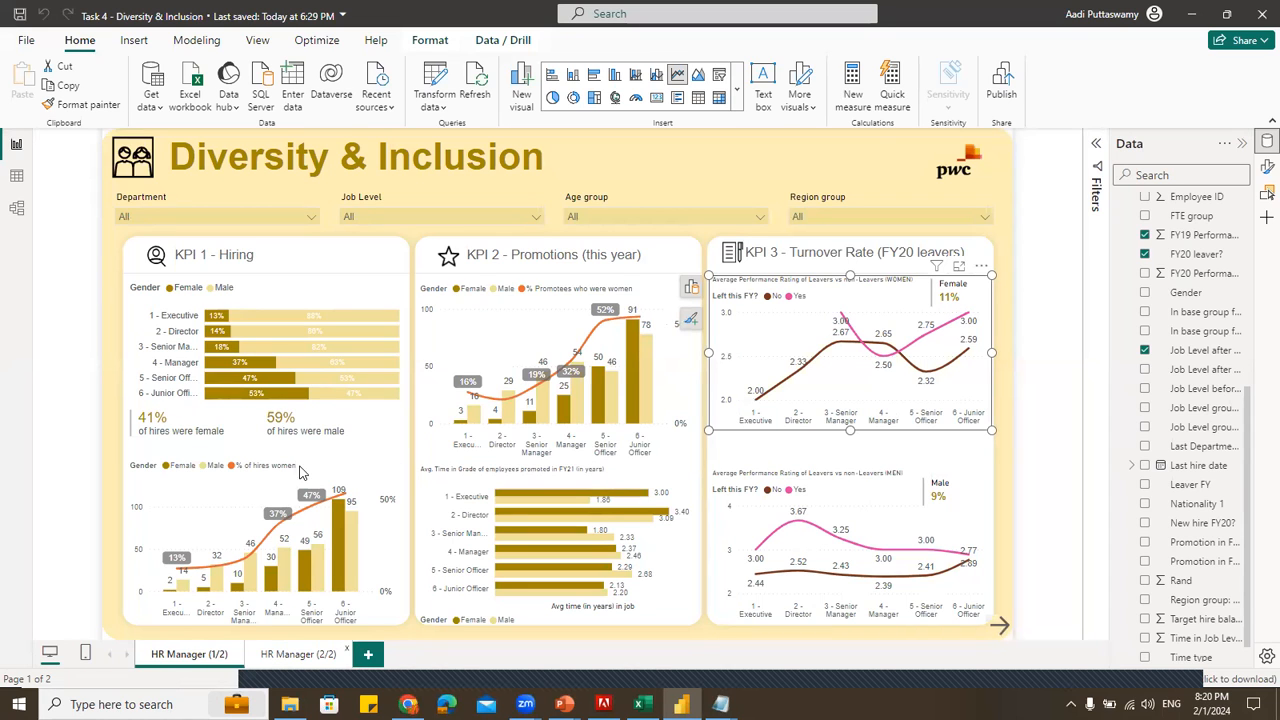
left_click(298, 654)
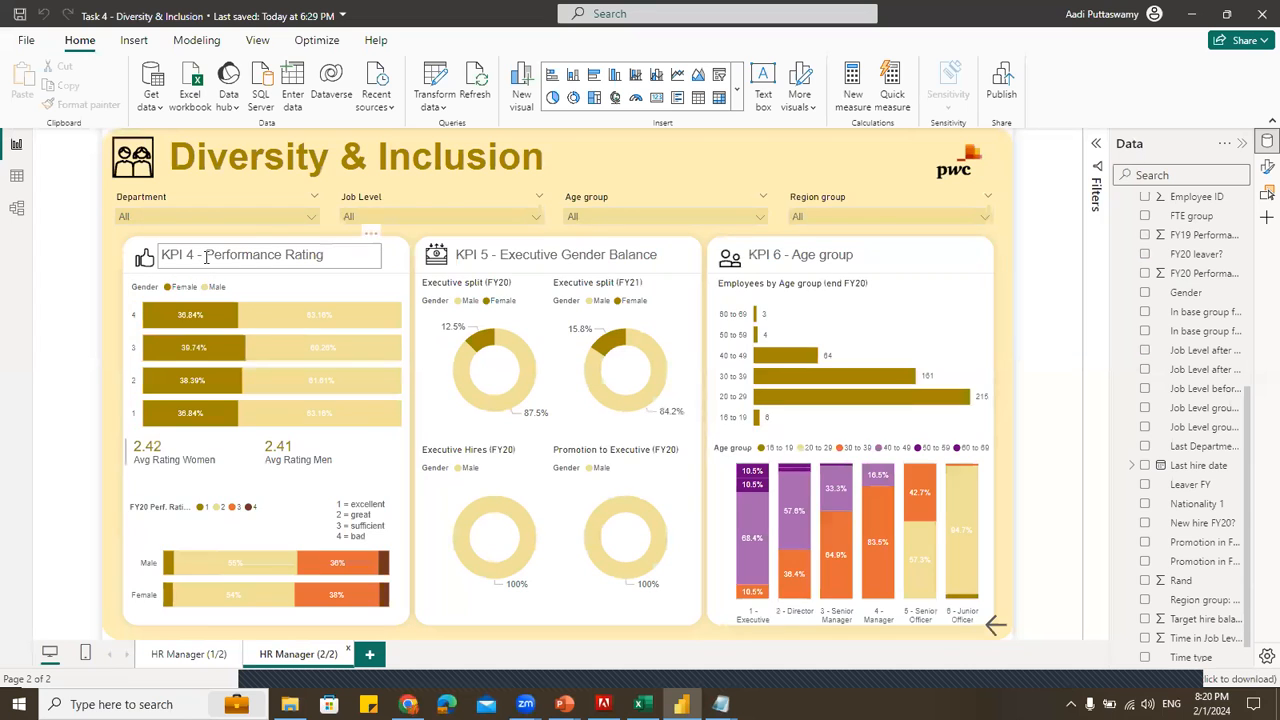
left_click(293, 294)
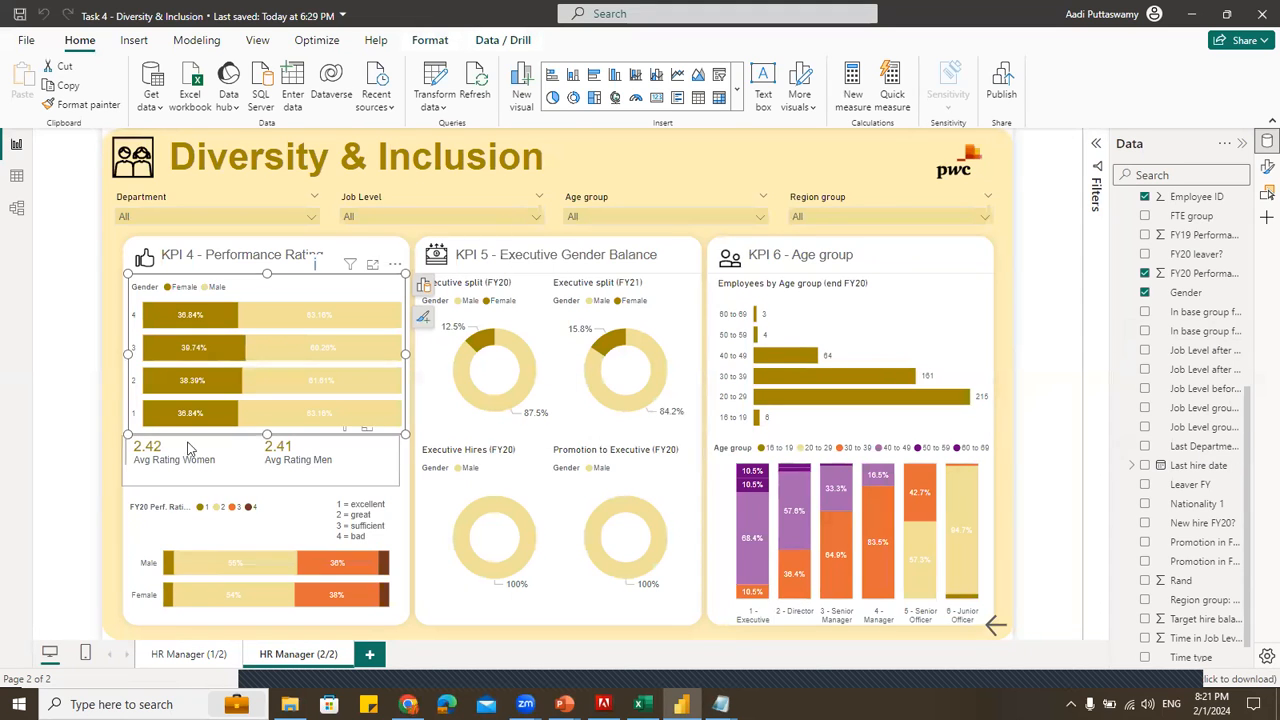
scroll(1247, 427, "up", 1)
scroll(1247, 427, "up", 5)
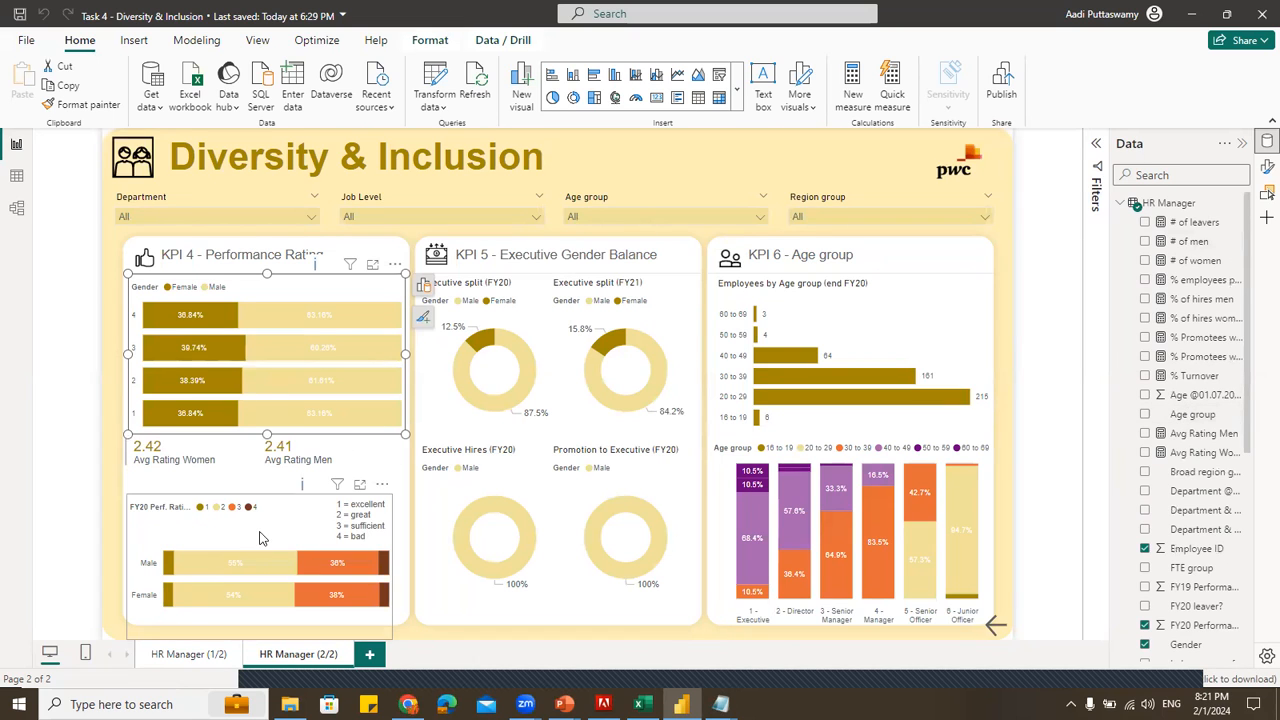
left_click(283, 513)
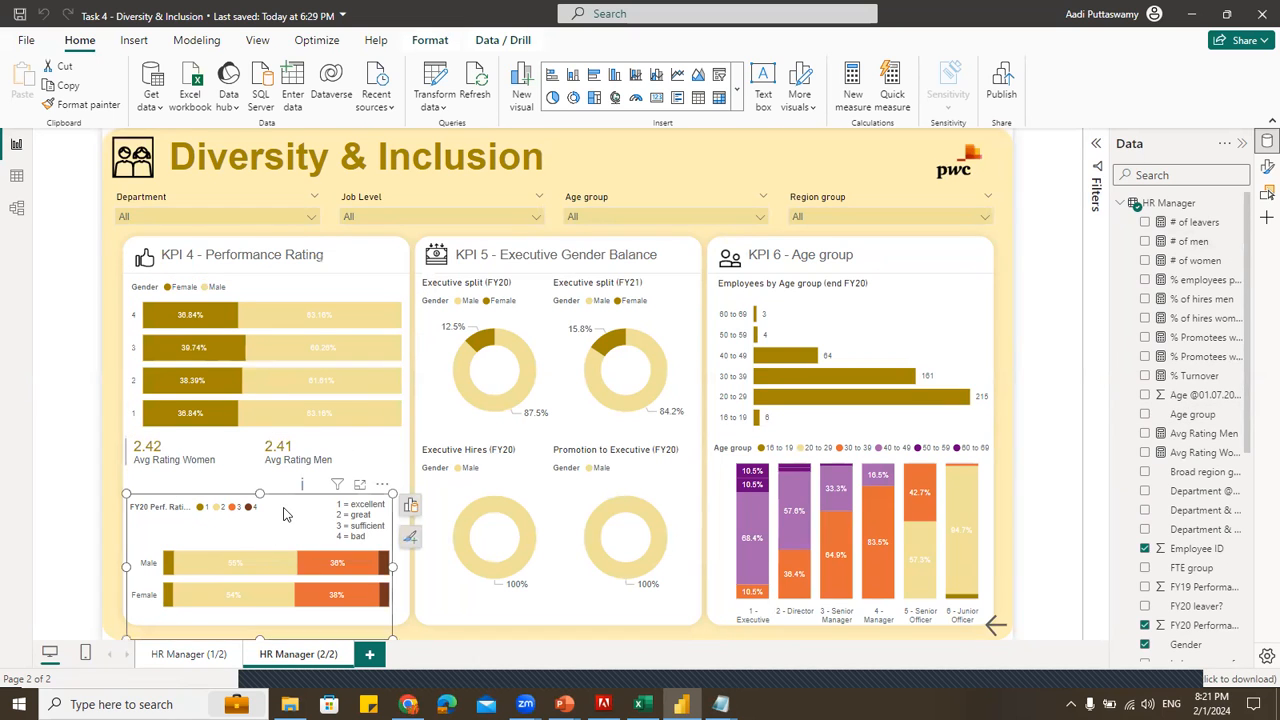
left_click(262, 296)
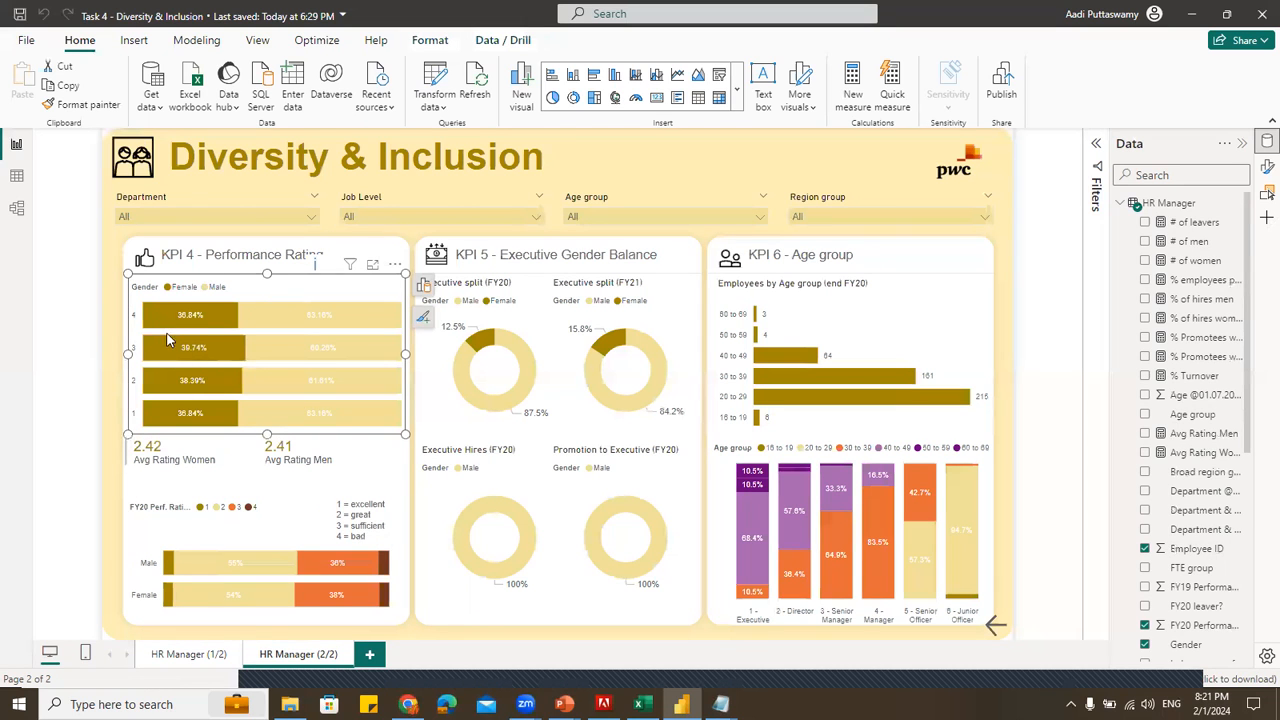
scroll(1220, 632, "down", 3)
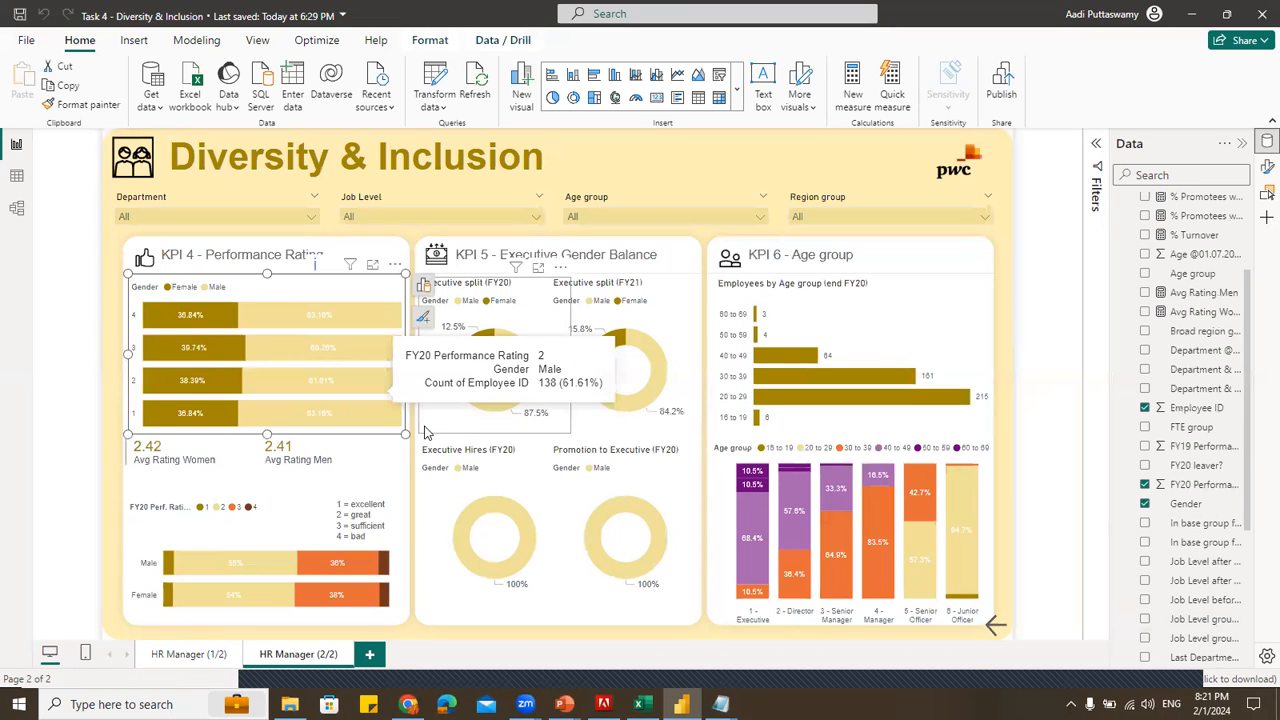
Inspect the fields of the average rating card under KPI 4, and review the formula of the Avg Rating Men measure
left_click(216, 477)
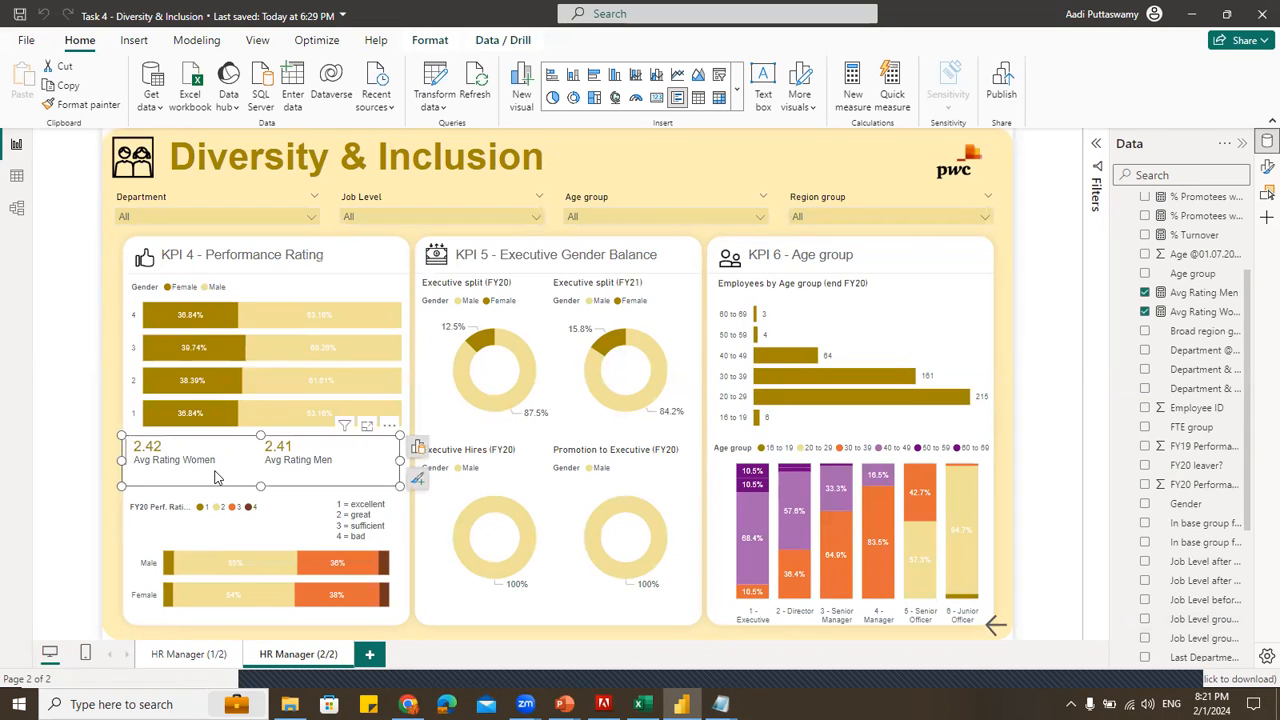
left_click(419, 451)
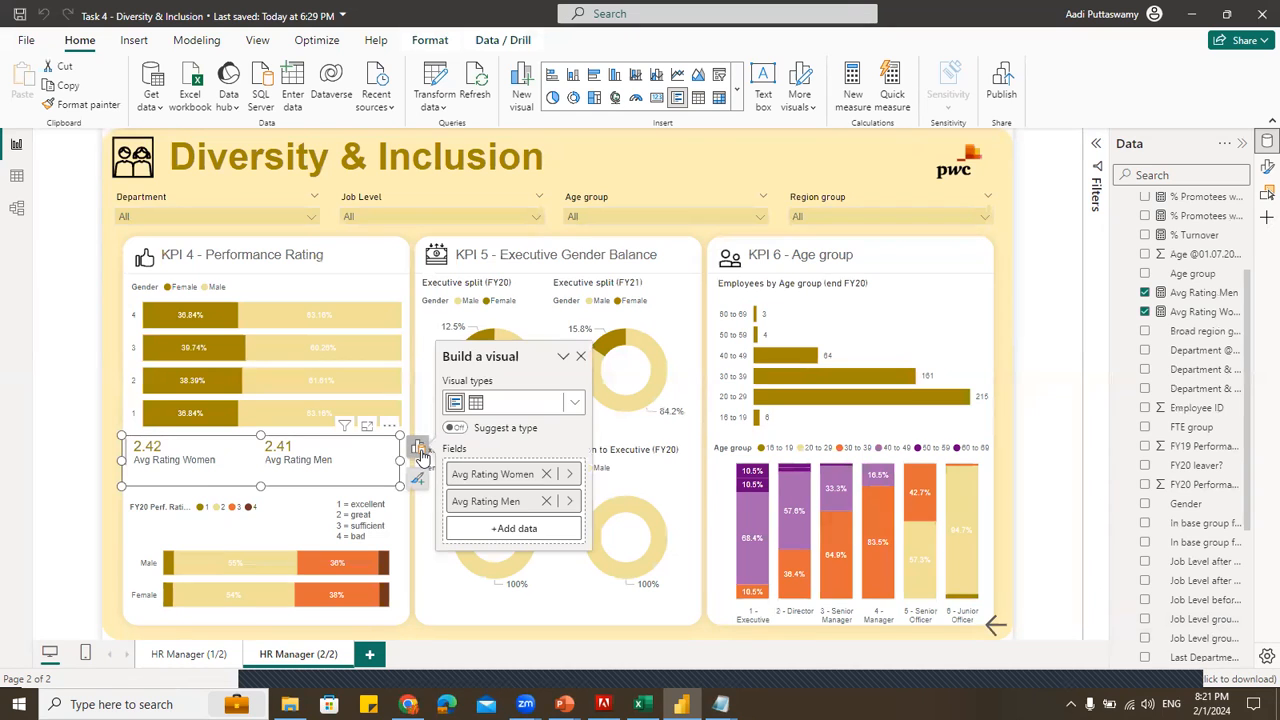
left_click(570, 475)
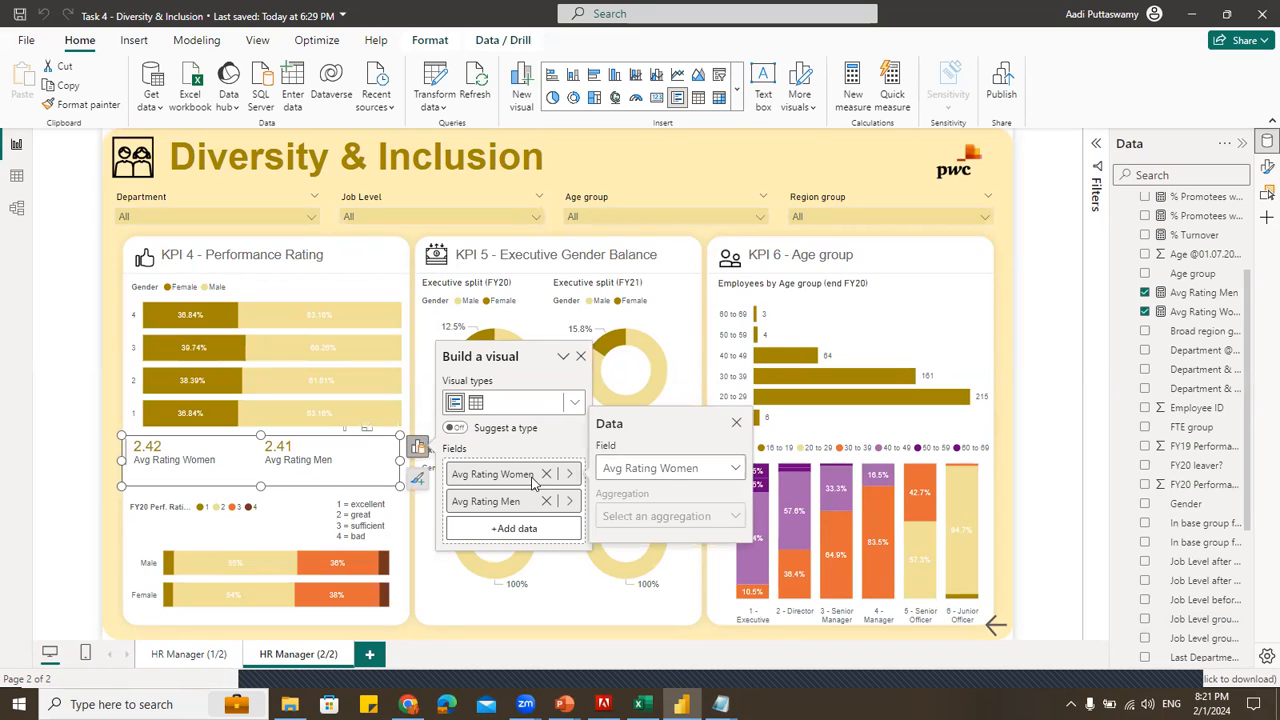
left_click(1192, 294)
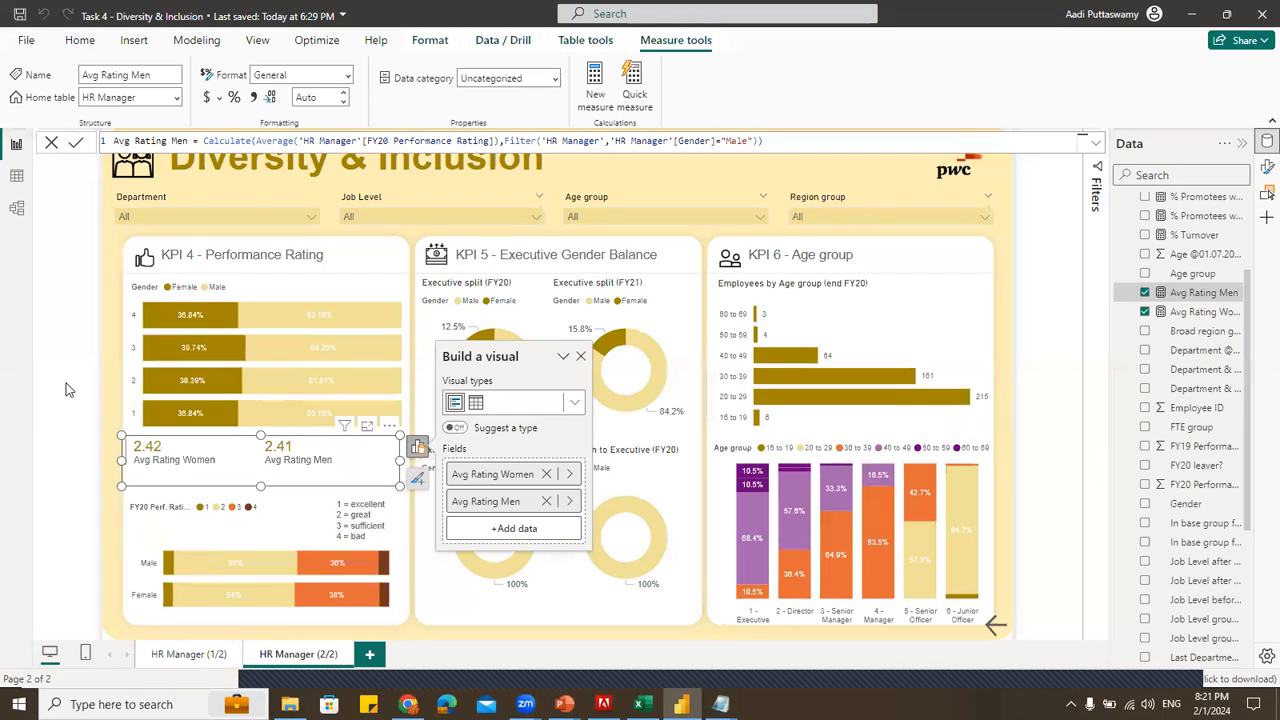
left_click(578, 357)
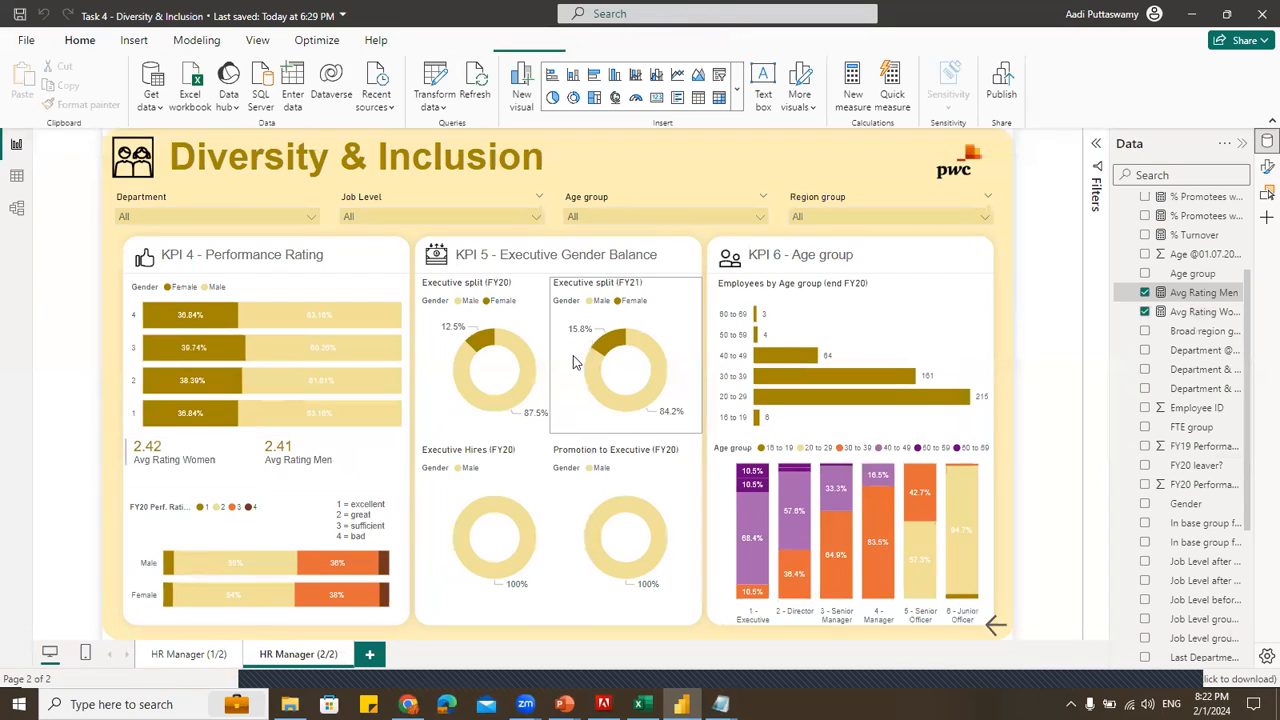
Check the dataset fields used by the Executive split (FY20) donut chart under KPI 5
left_click(580, 280)
left_click(511, 356)
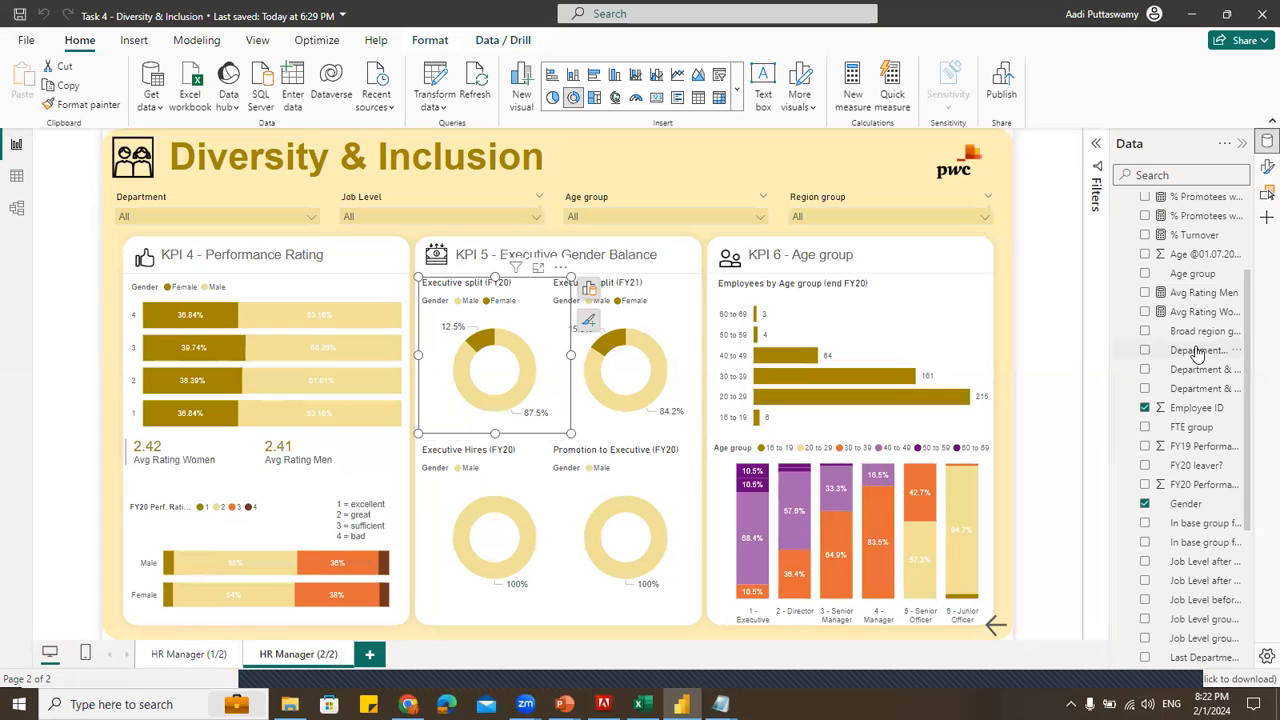
mouse_move(1250, 347)
left_mouse_down()
mouse_move(1252, 558)
mouse_move(1253, 266)
mouse_move(1255, 345)
left_mouse_up()
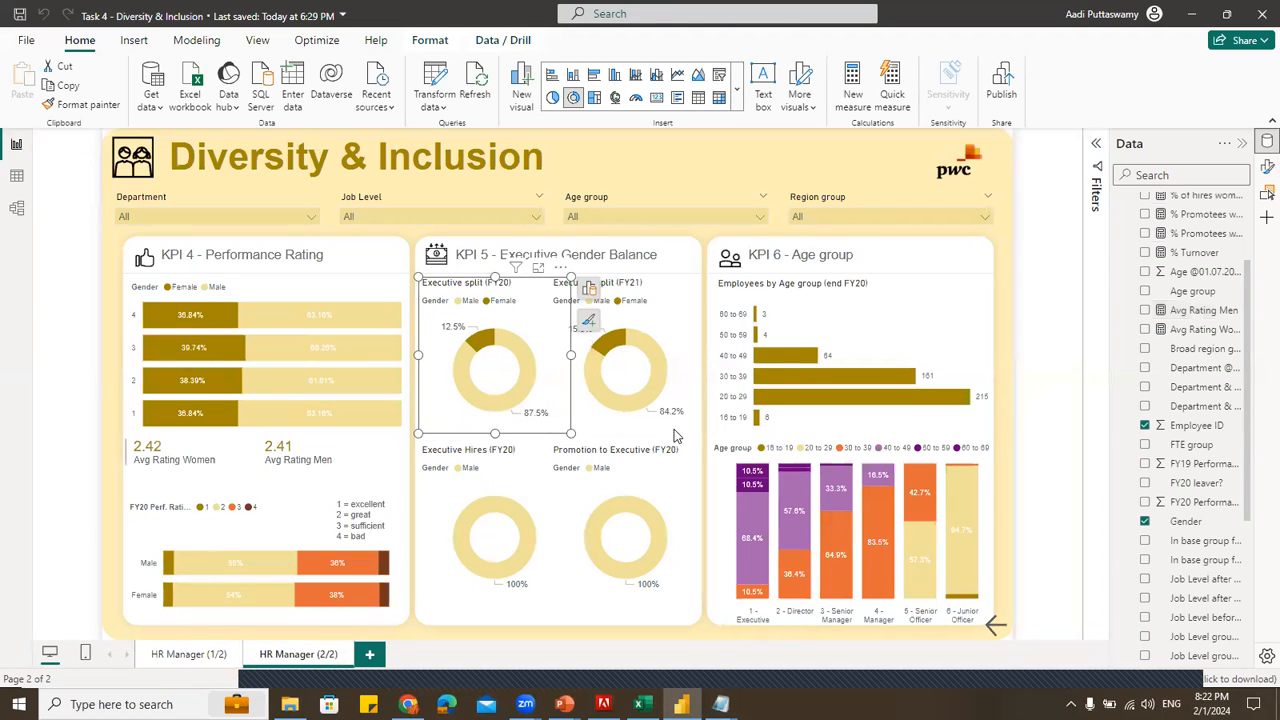
Compare the fields of the Executive split (FY20) and (FY21) donut charts, and select the Executive Hires (FY20) donut
left_click(669, 310)
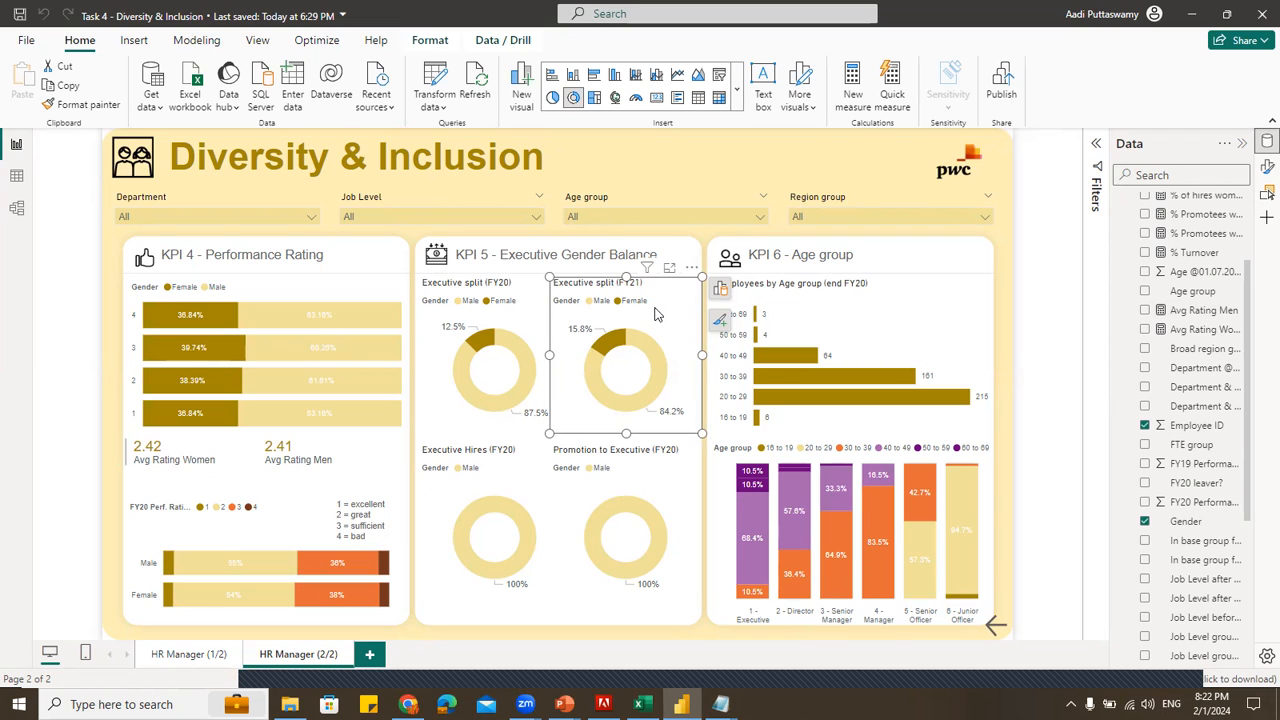
left_click(538, 297)
left_click(666, 282)
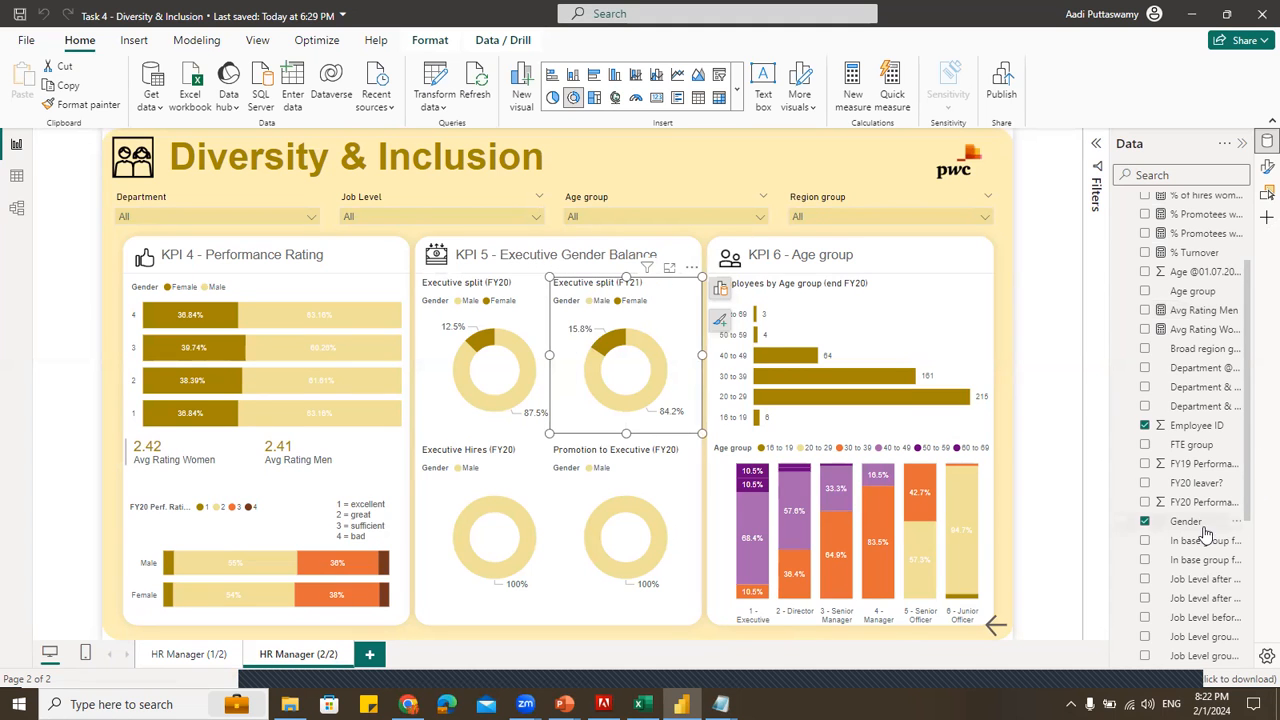
left_click(540, 300)
left_click(673, 293)
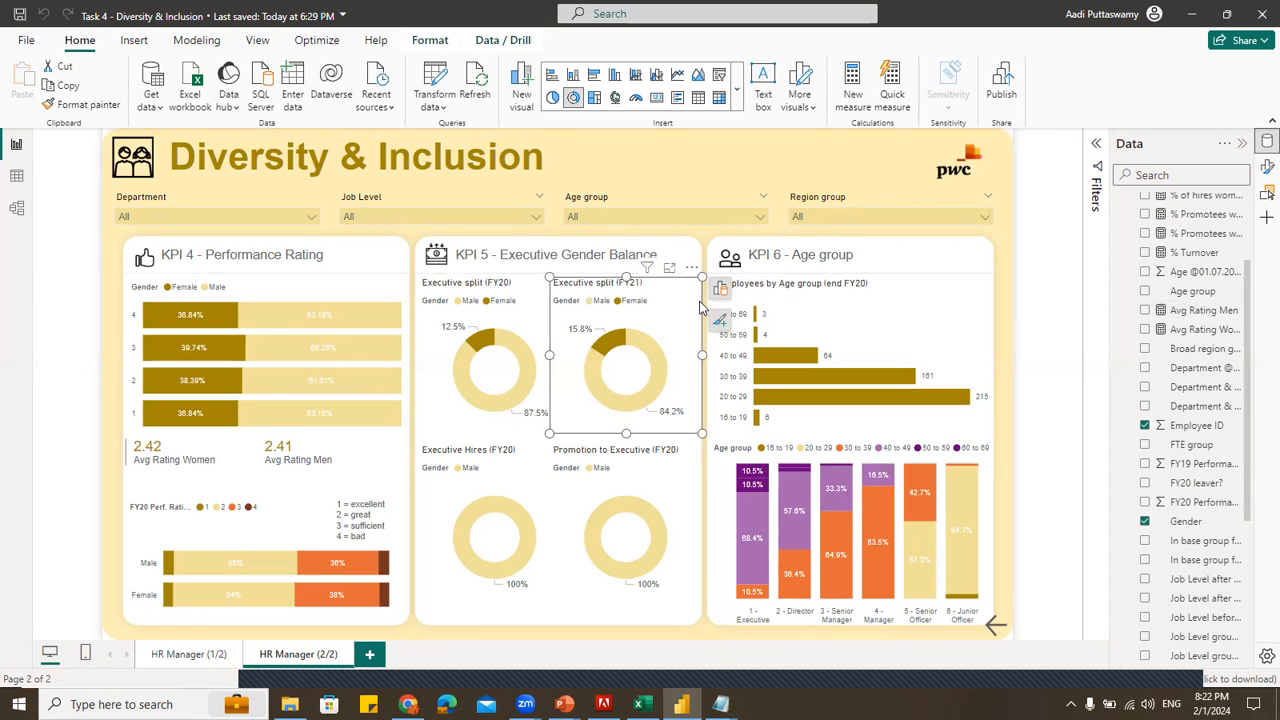
left_click(522, 347)
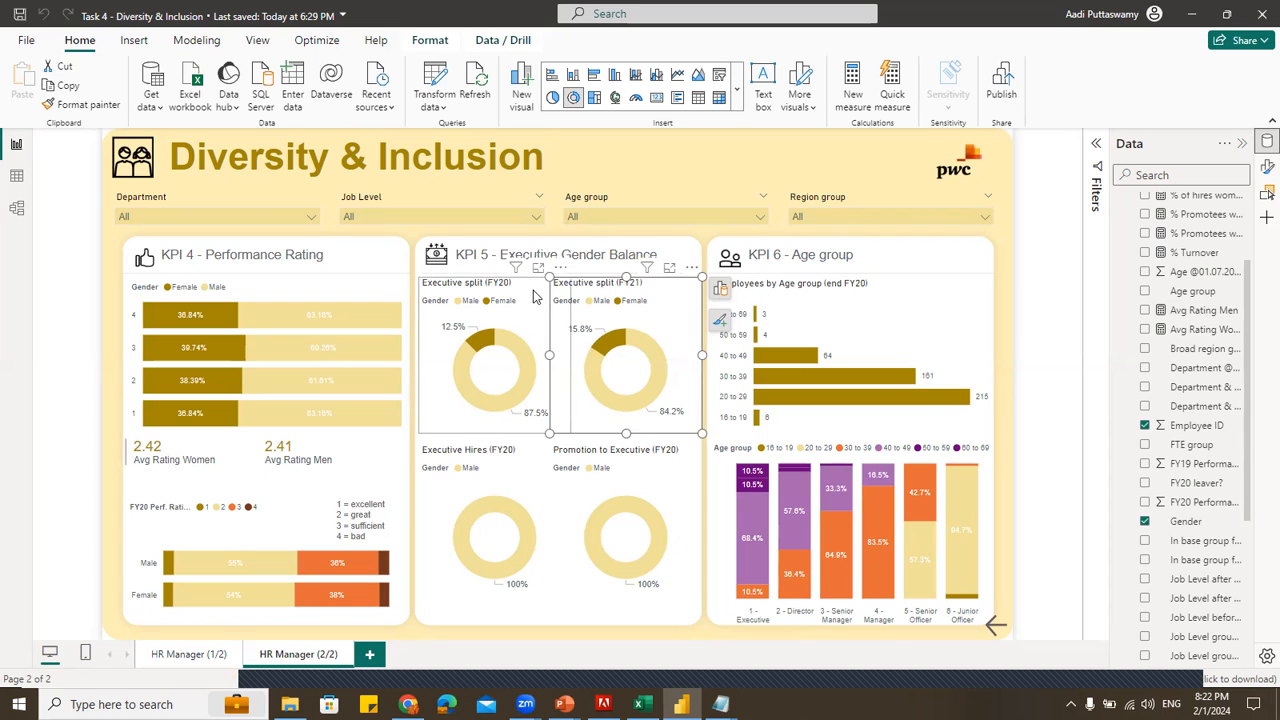
left_click(679, 297)
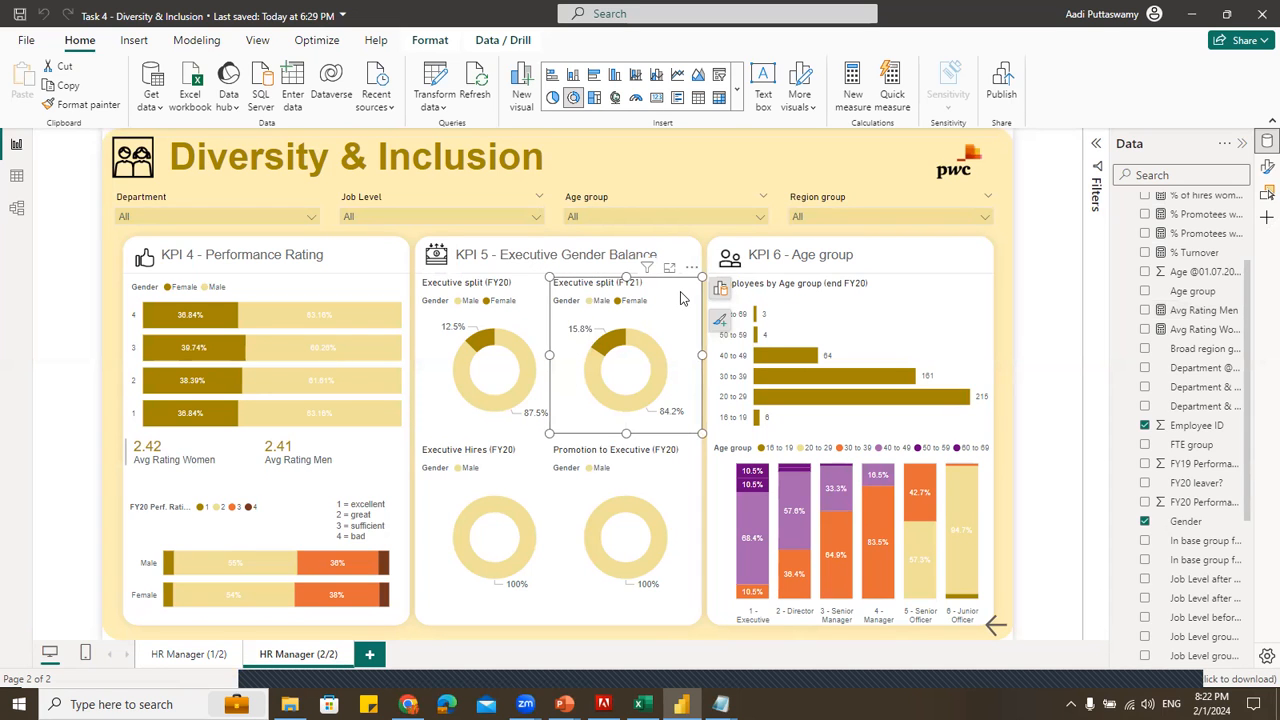
left_click(529, 487)
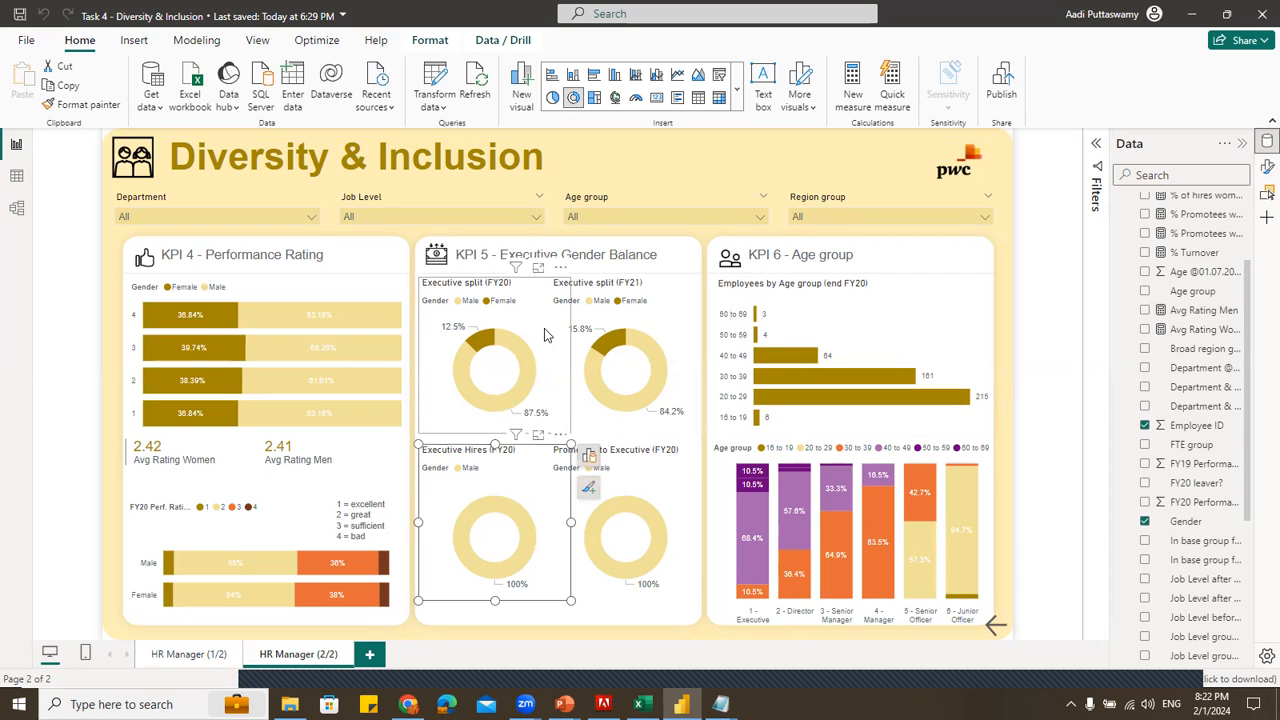
Check which dataset fields the Executive split (FY21) donut chart under KPI 5 uses
left_click(688, 306)
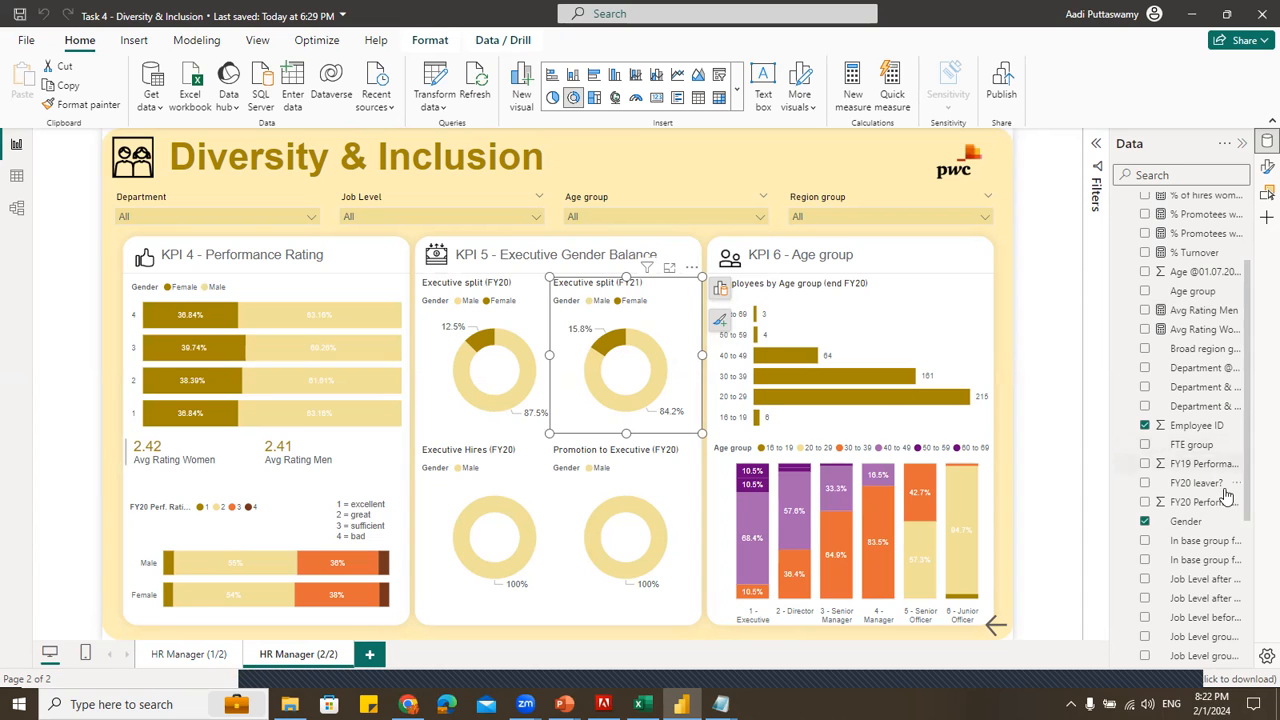
scroll(1225, 480, "down", 3)
scroll(1228, 530, "up", 5)
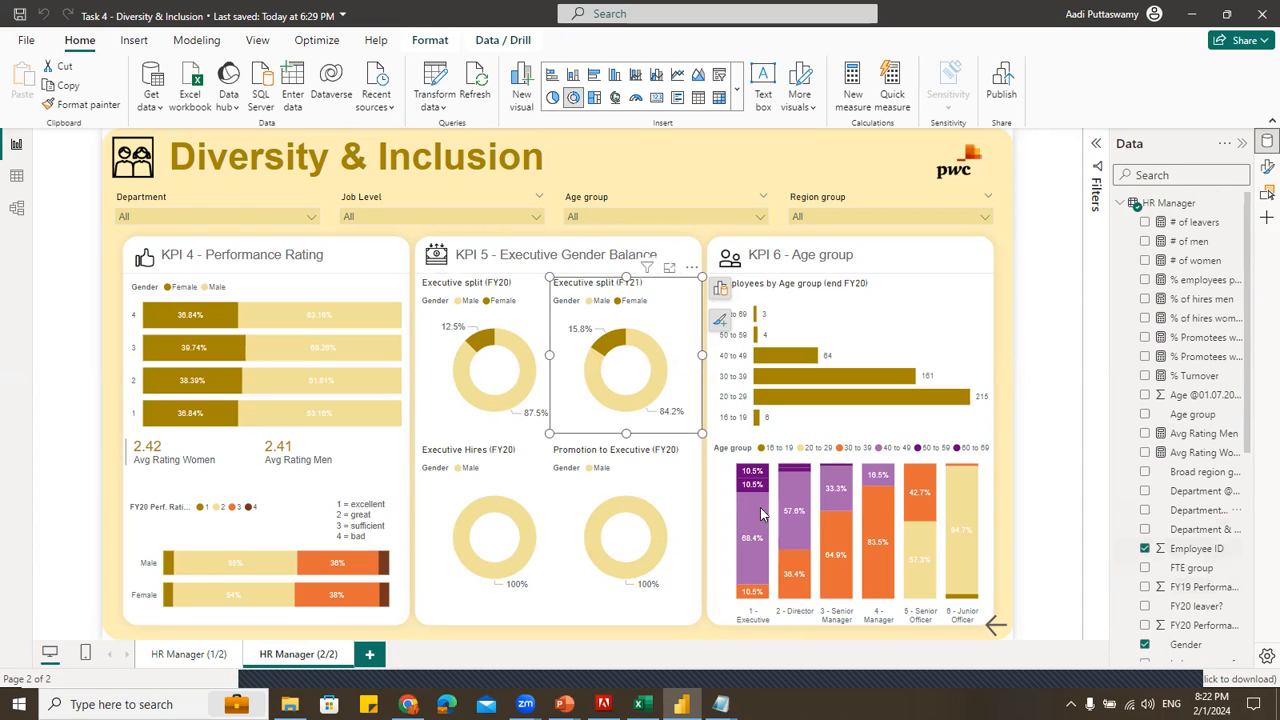
Inspect the legend, values and tooltip field settings of the Executive Hires (FY20) donut, and select the Promotion to Executive (FY20) donut
left_click(521, 482)
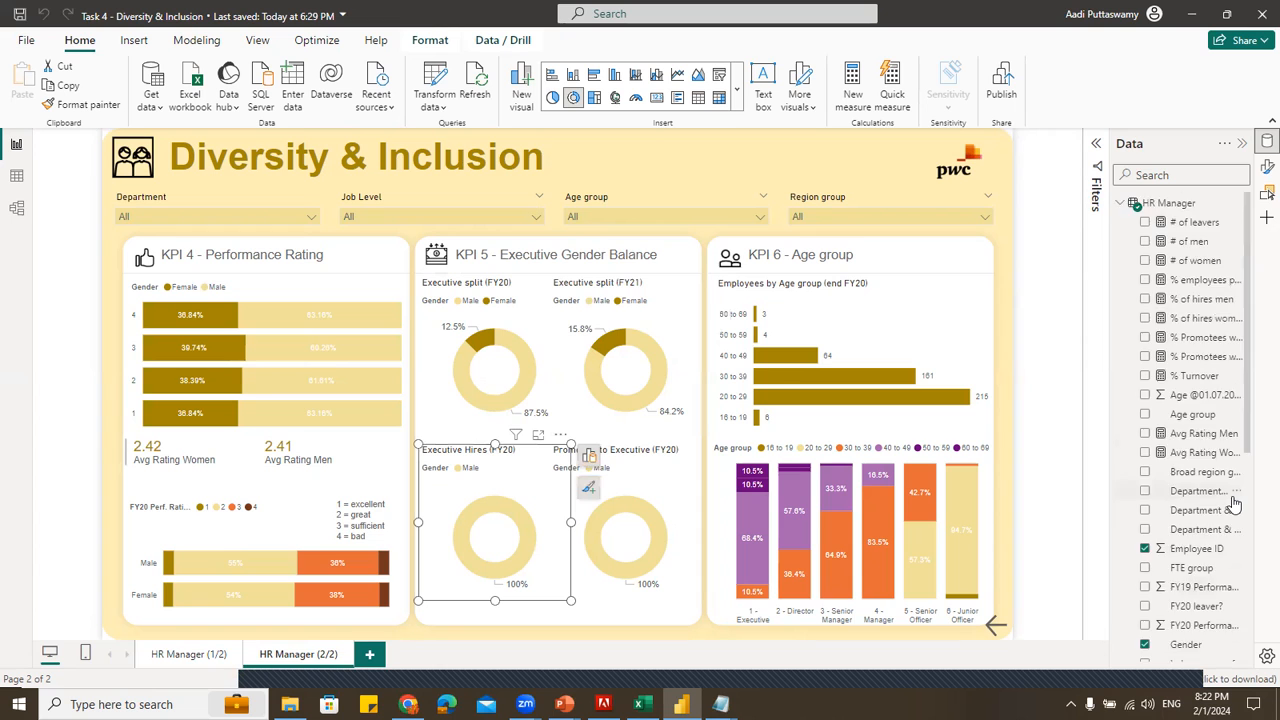
scroll(1240, 505, "down", 4)
scroll(1234, 503, "up", 1)
scroll(1234, 503, "up", 1)
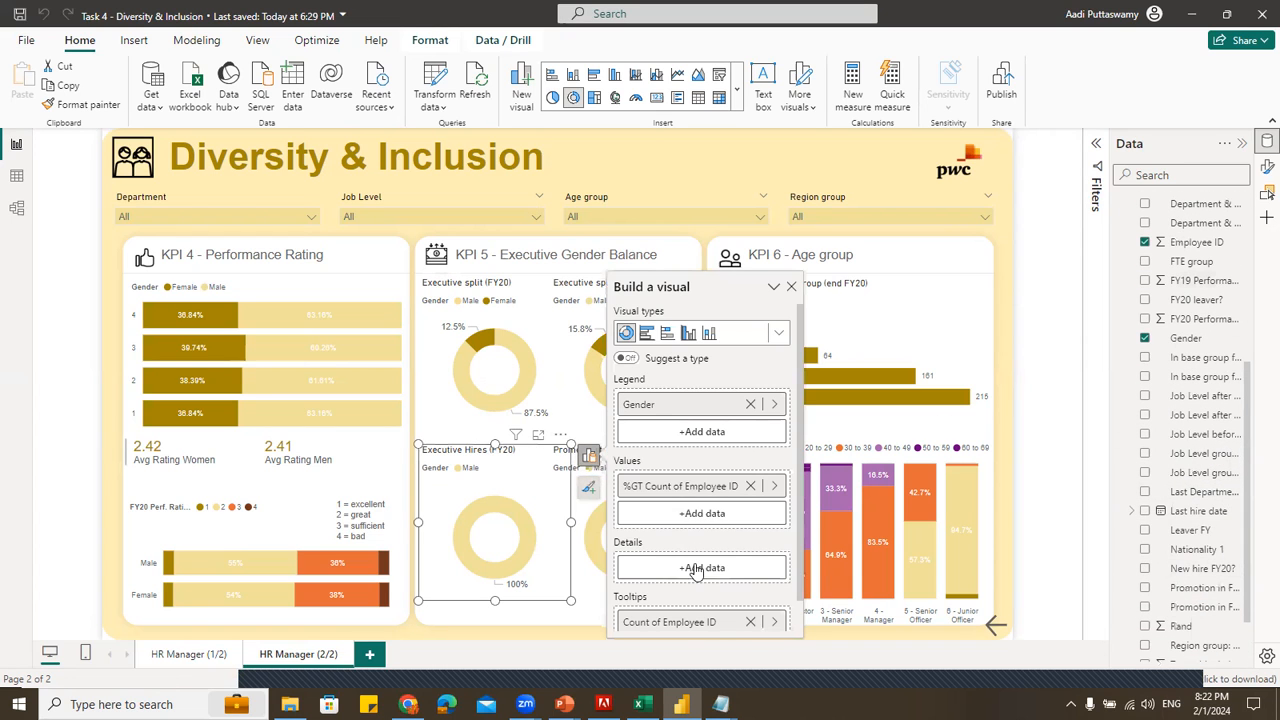
left_click(775, 487)
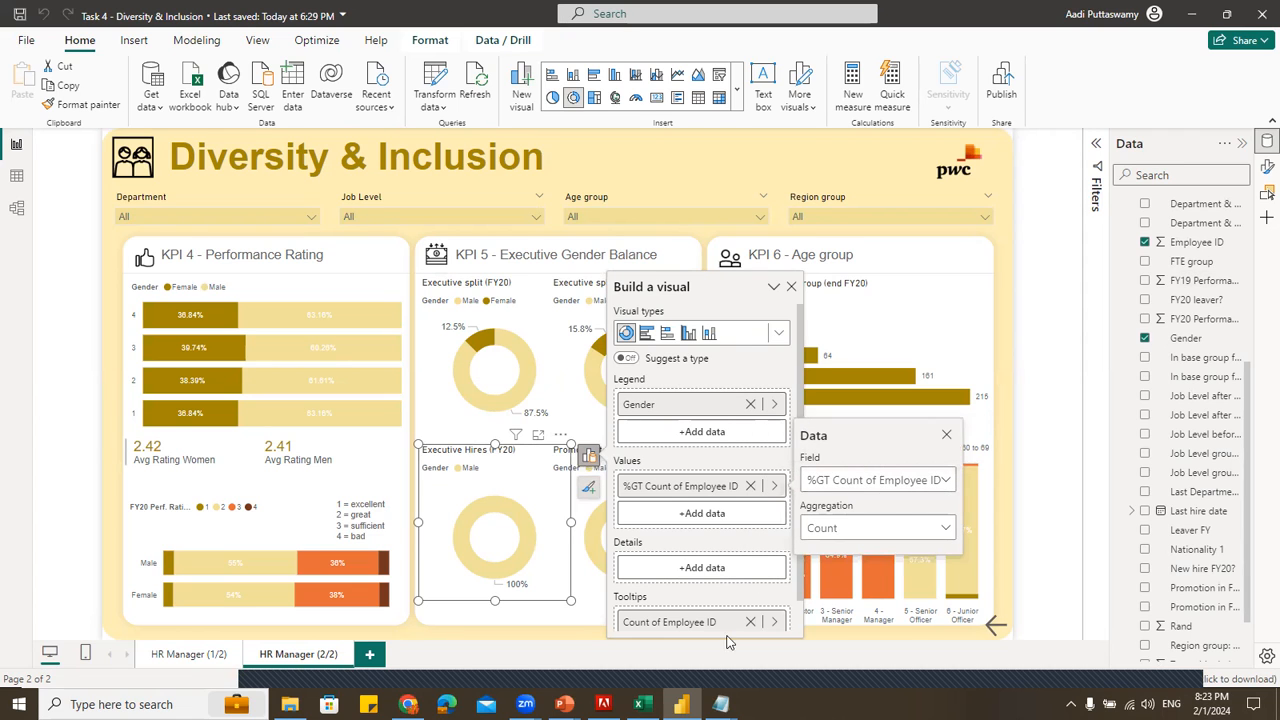
left_click(775, 622)
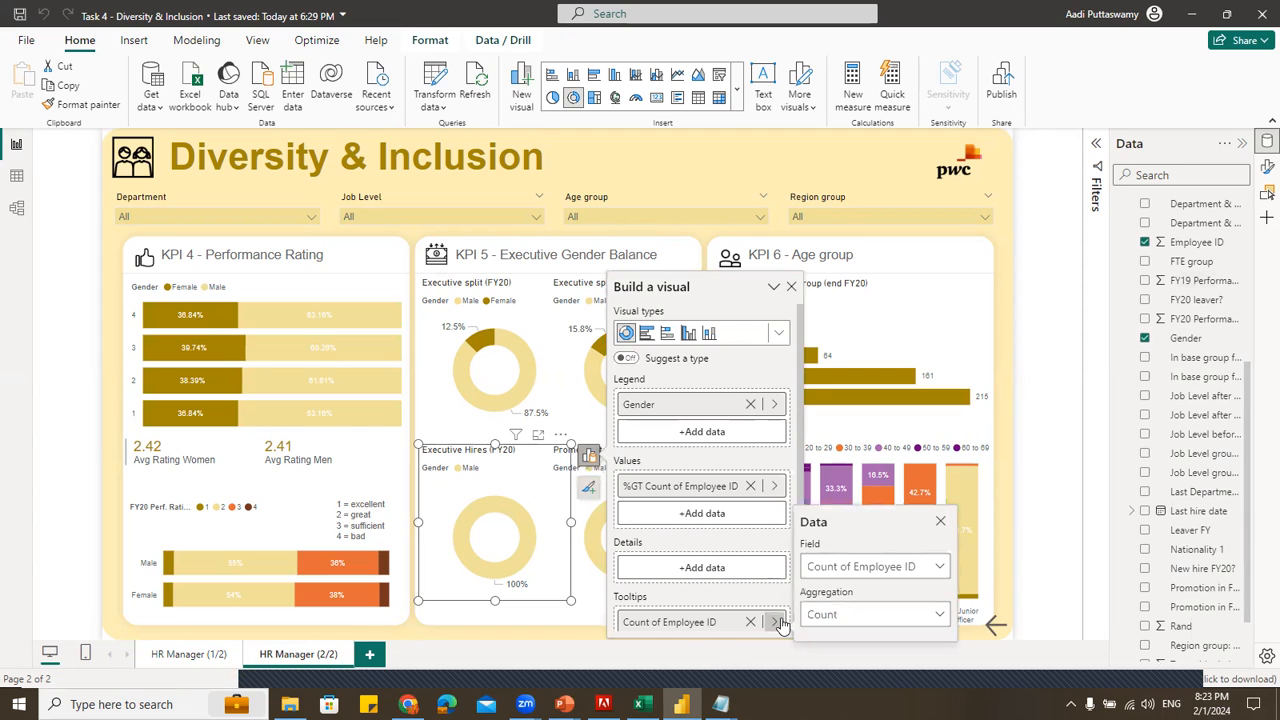
left_click(576, 526)
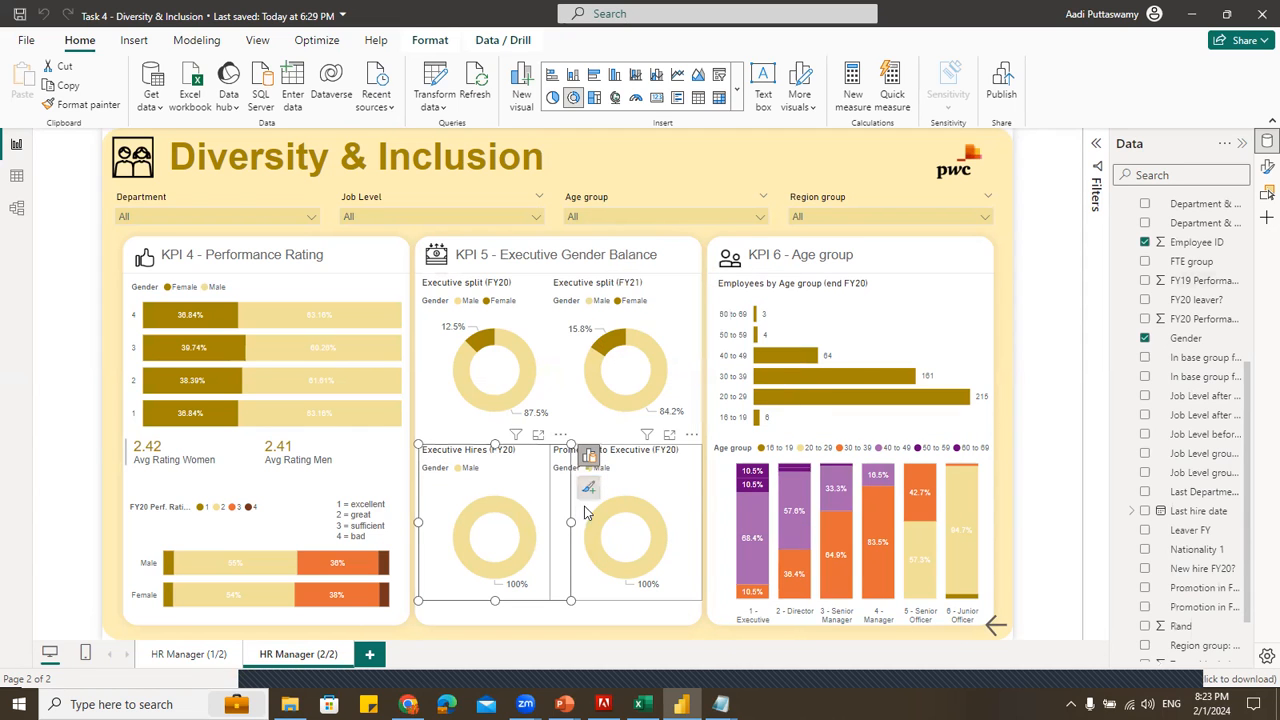
left_click(651, 485)
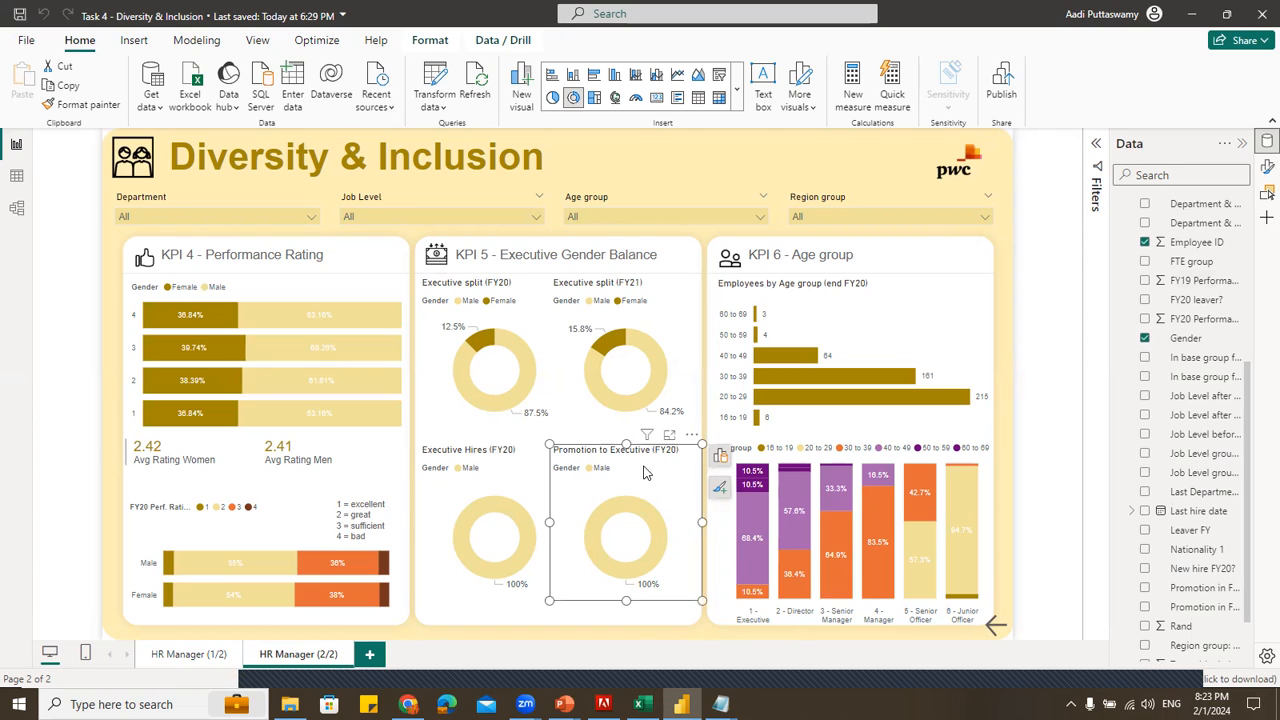
Check the fields behind the Employees by Age group (end FY20) bar chart, and select the stacked age group chart below it
left_click(899, 303)
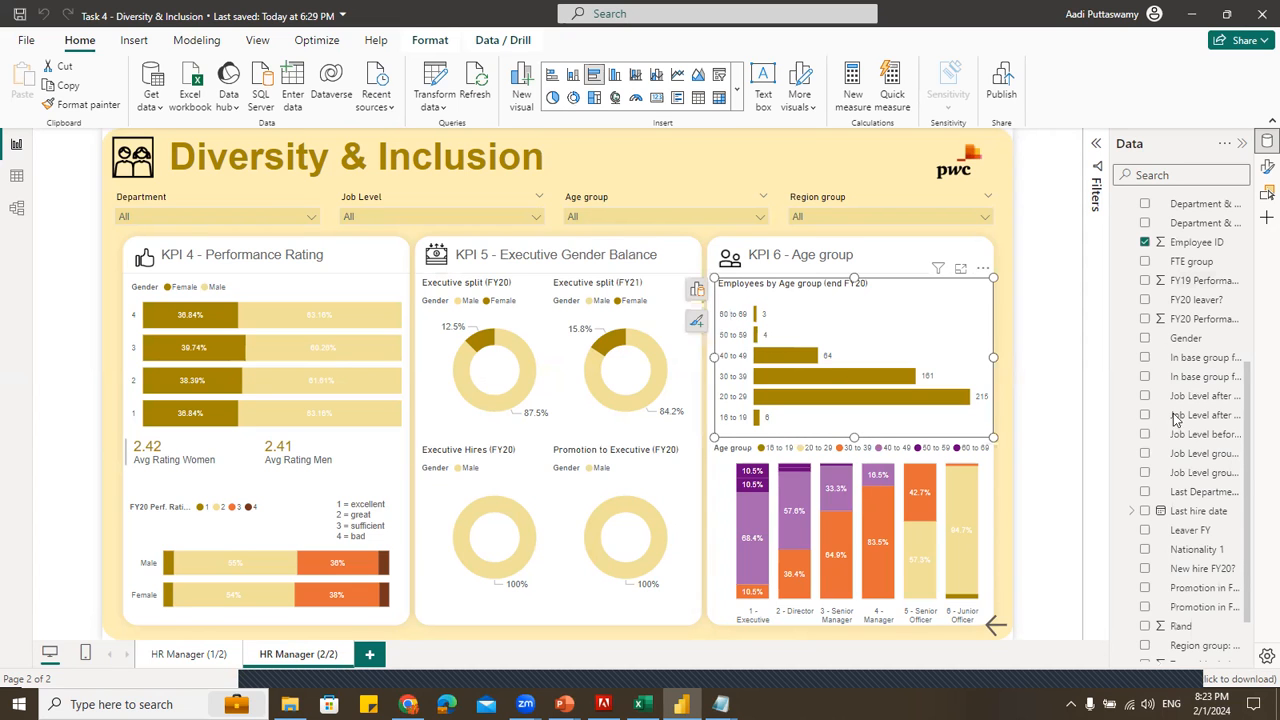
left_click(697, 291)
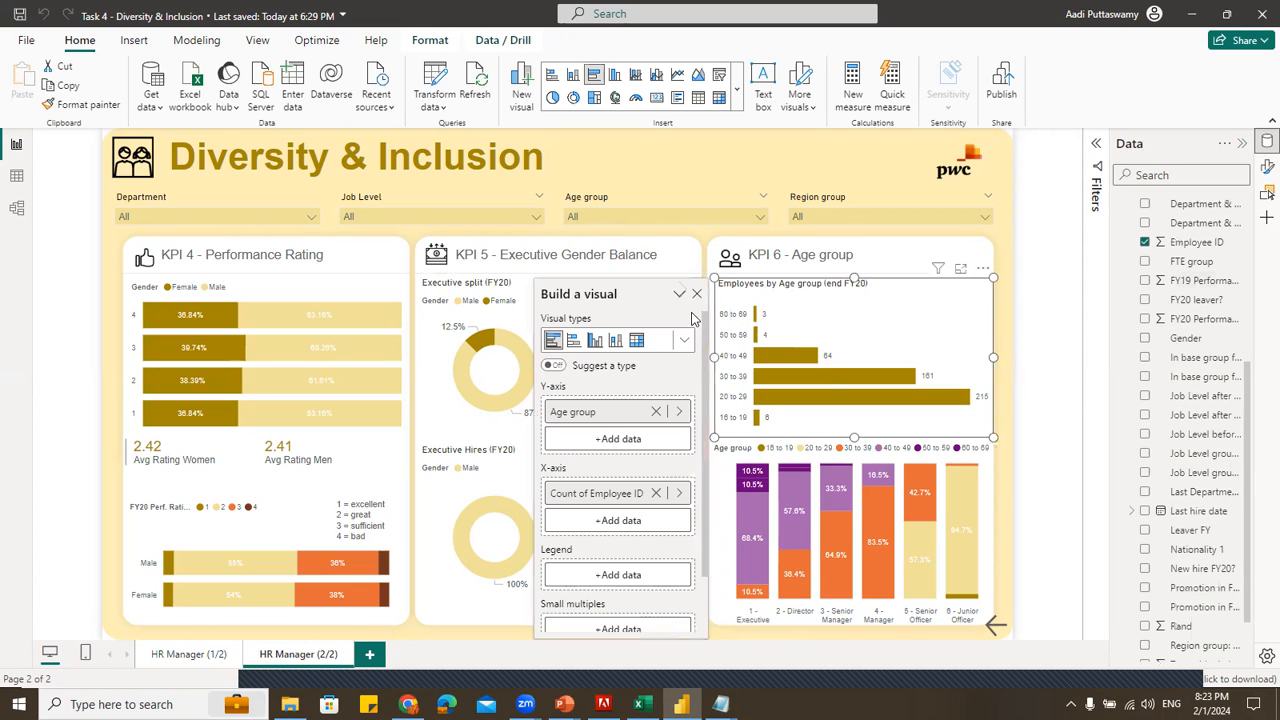
scroll(600, 456, "down", 1)
scroll(601, 456, "up", 1)
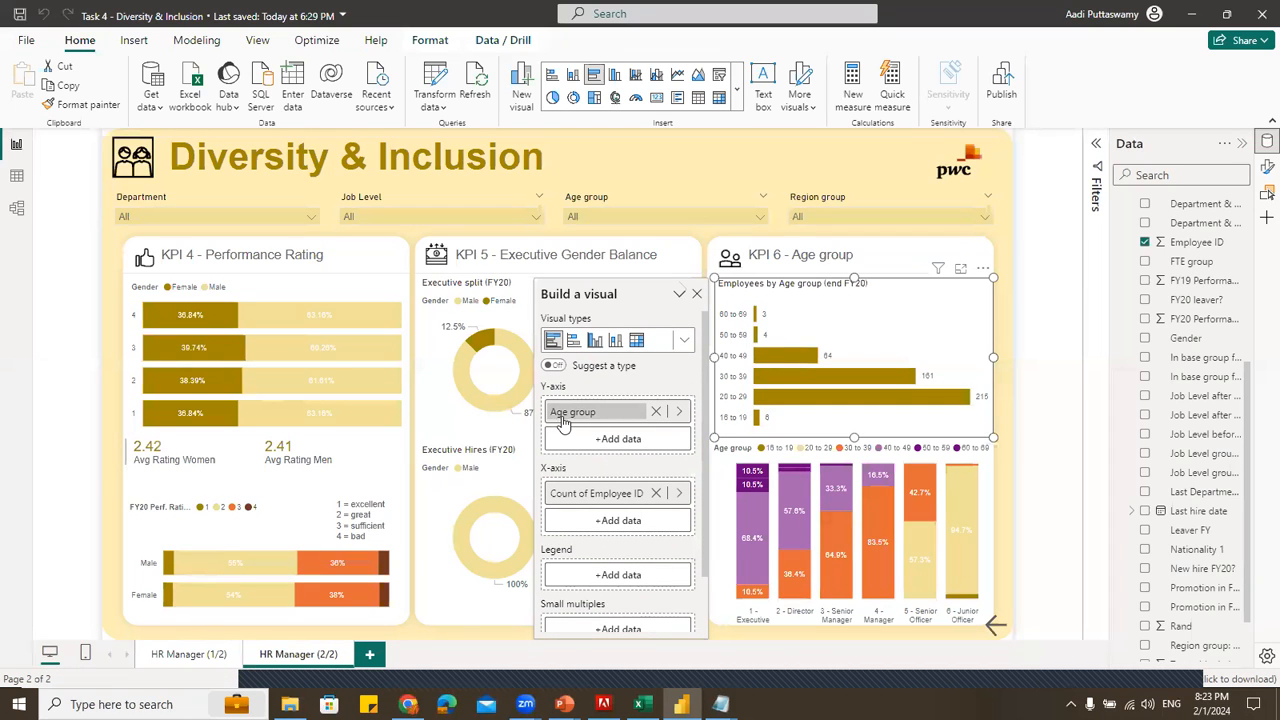
scroll(1243, 428, "up", 5)
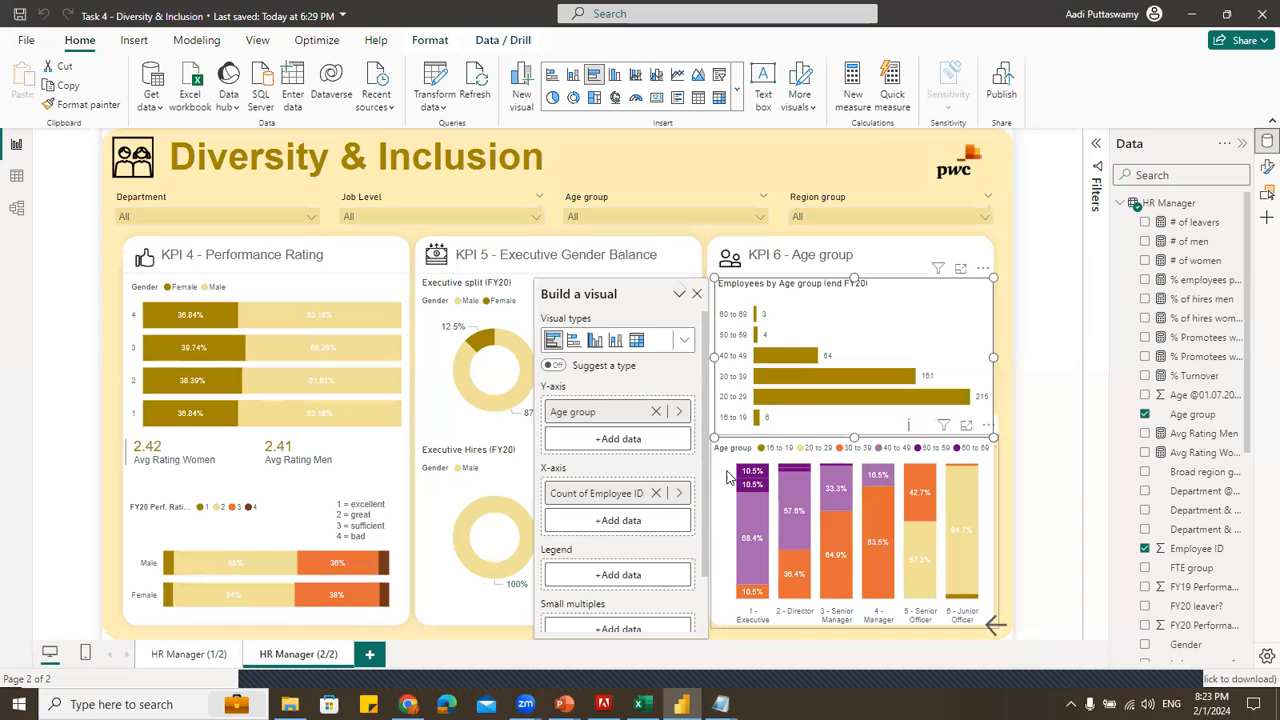
left_click(757, 622)
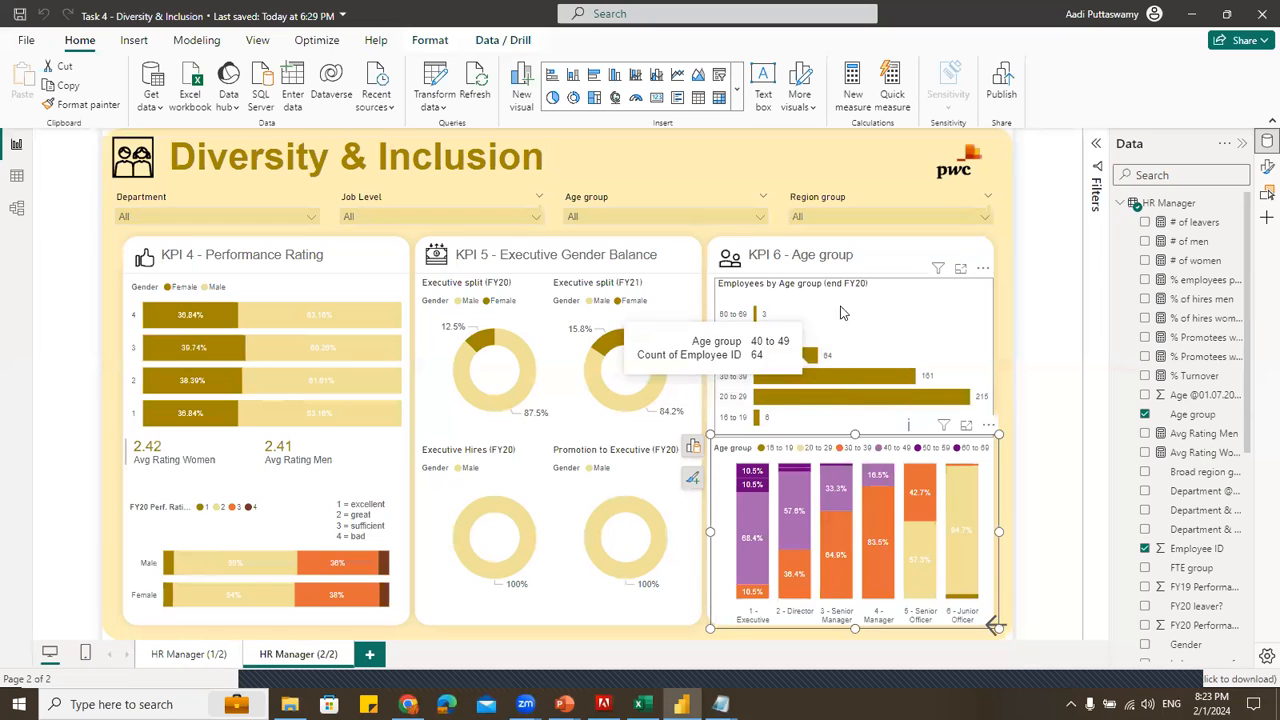
mouse_move(757, 320)
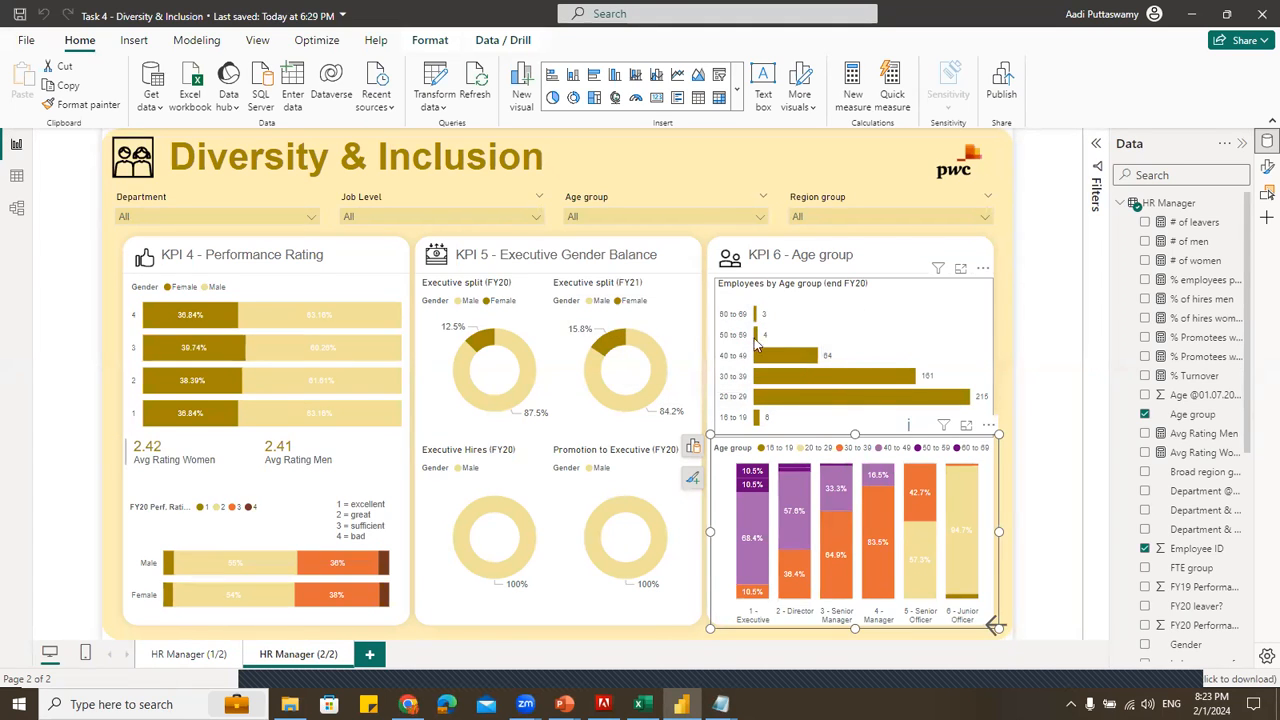
Try Gender as the legend of the Employees by Age group (end FY20) bar chart, and remove it again
left_click(885, 293)
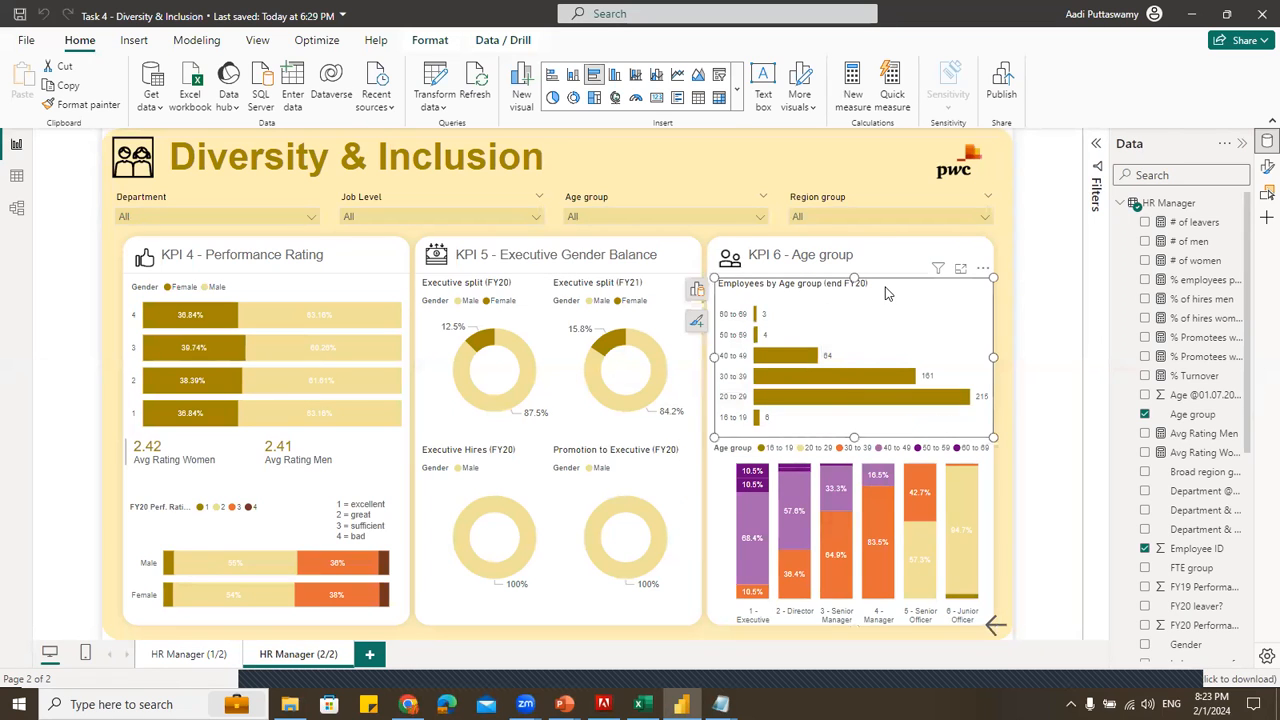
left_click(699, 297)
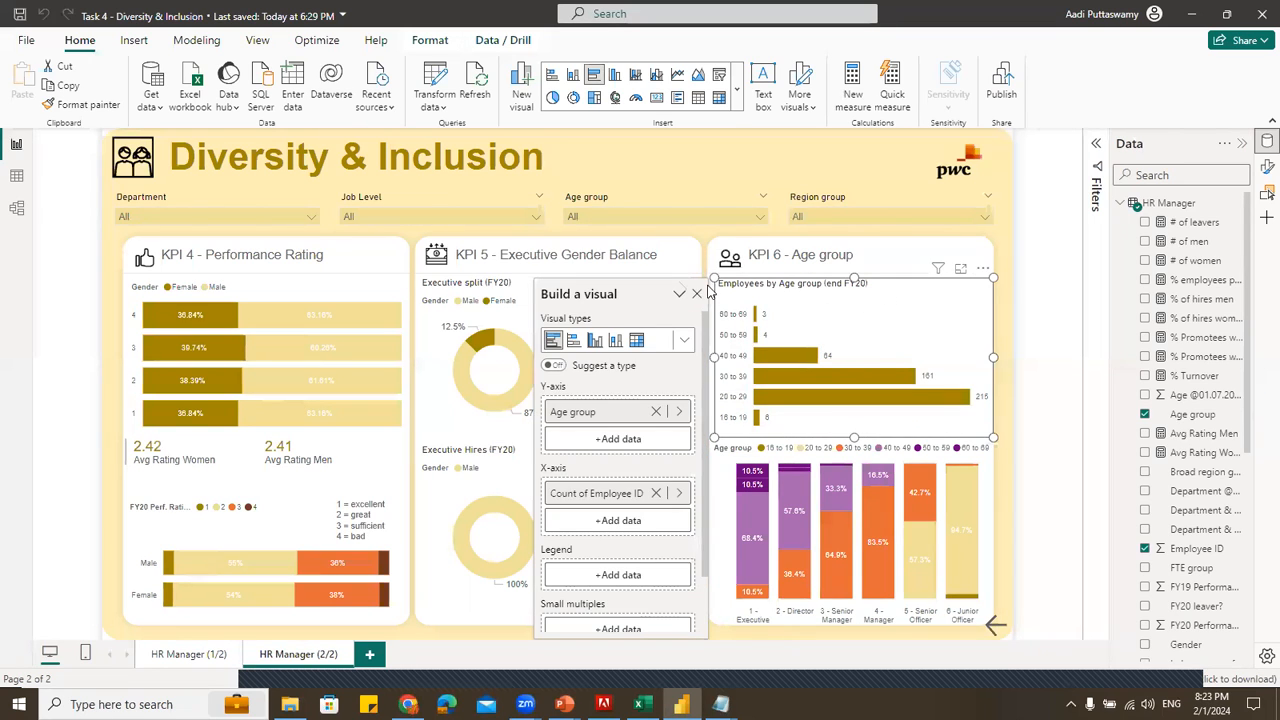
scroll(621, 510, "down", 3)
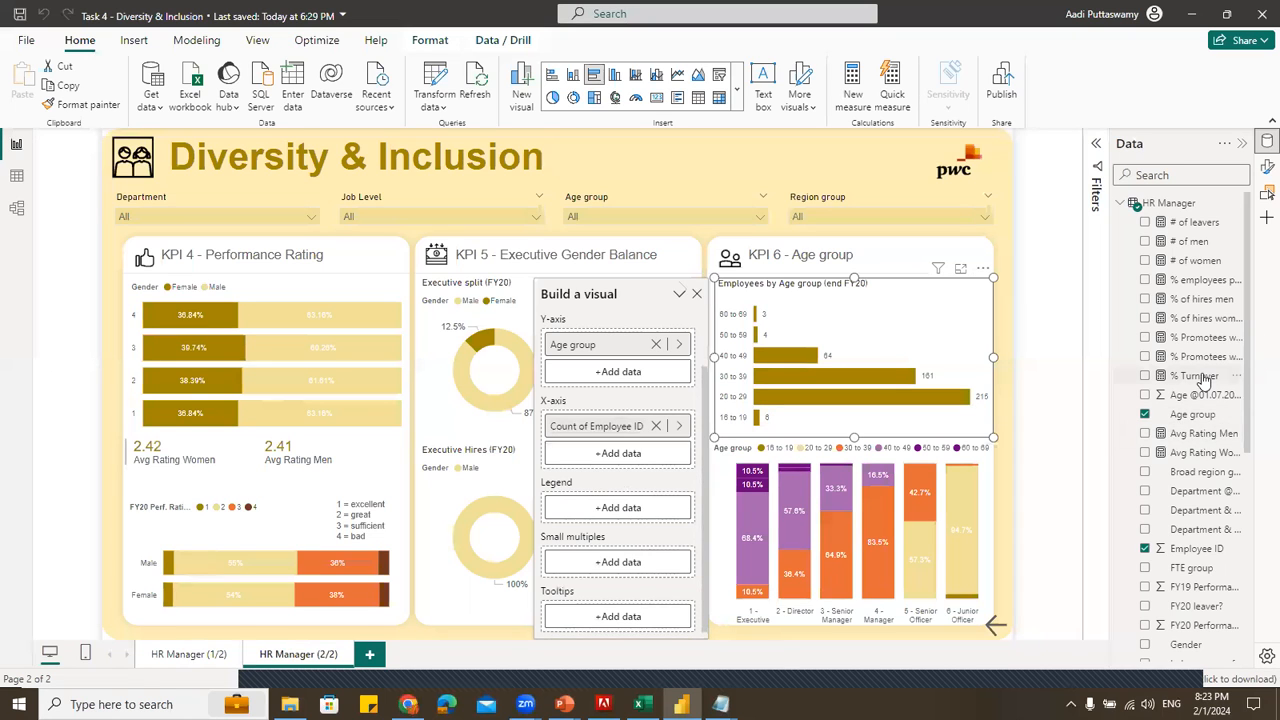
scroll(1213, 486, "down", 5)
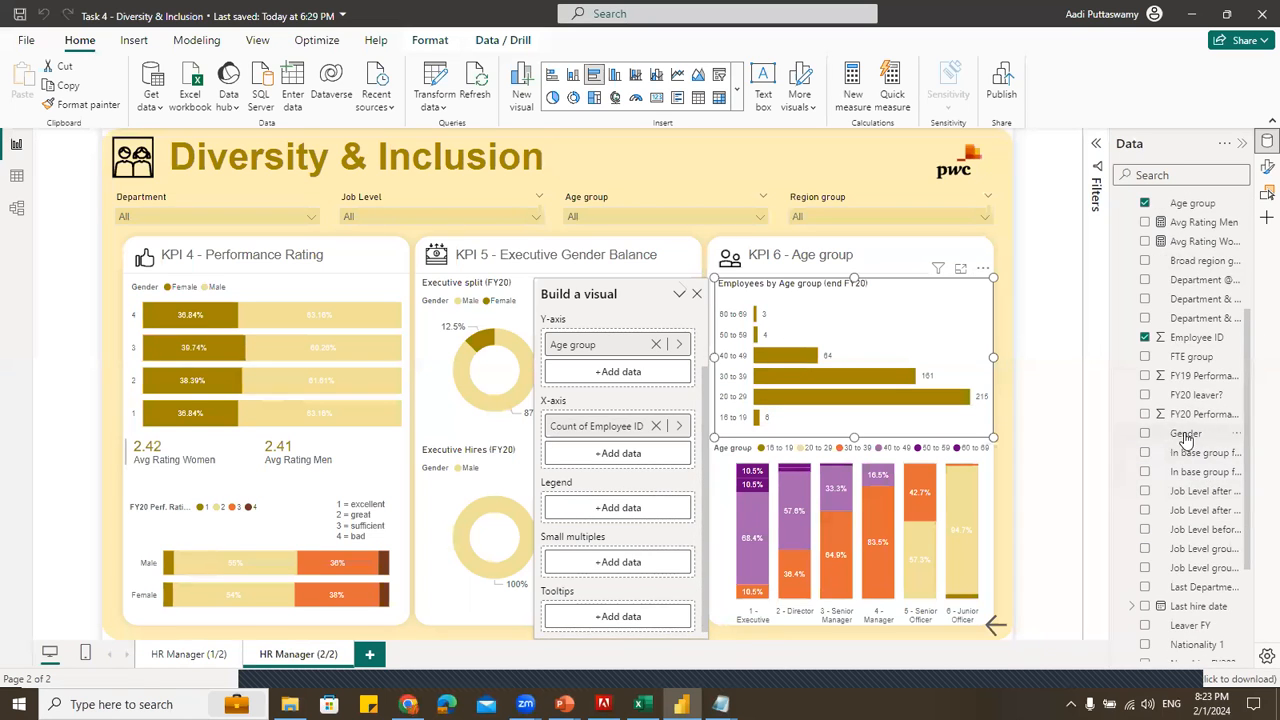
left_click_drag(1185, 437, 623, 513)
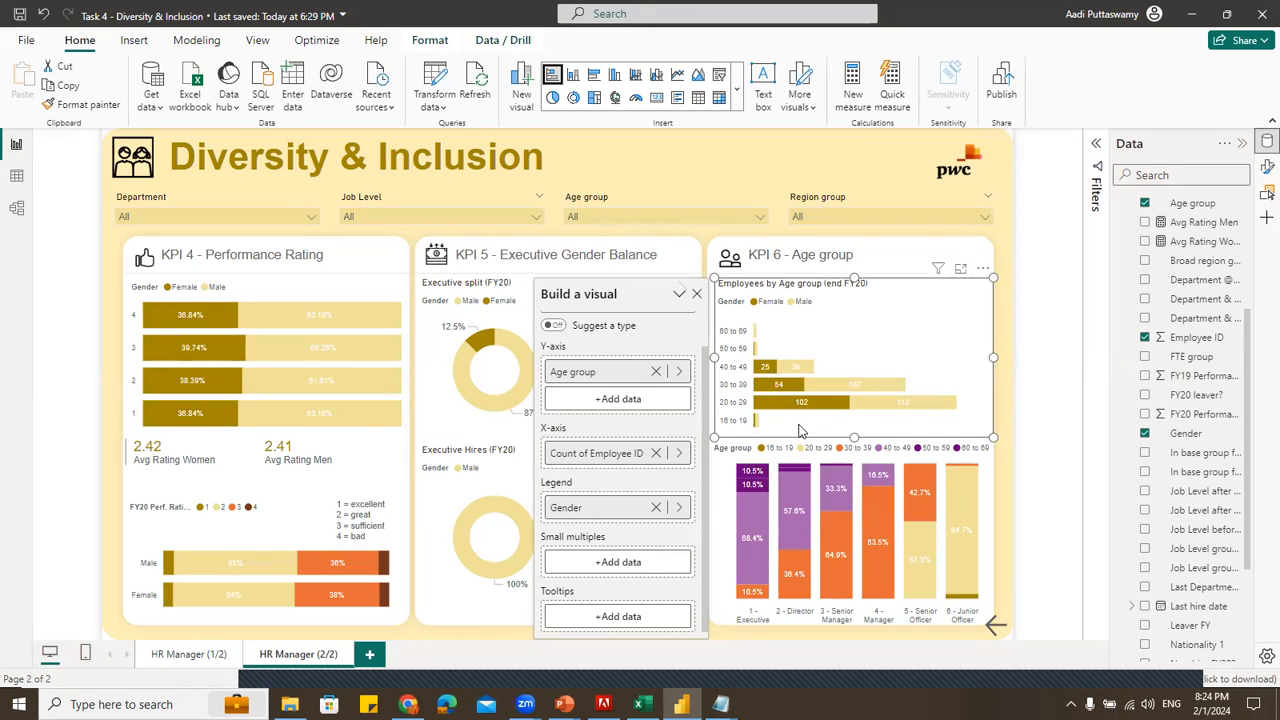
mouse_move(830, 396)
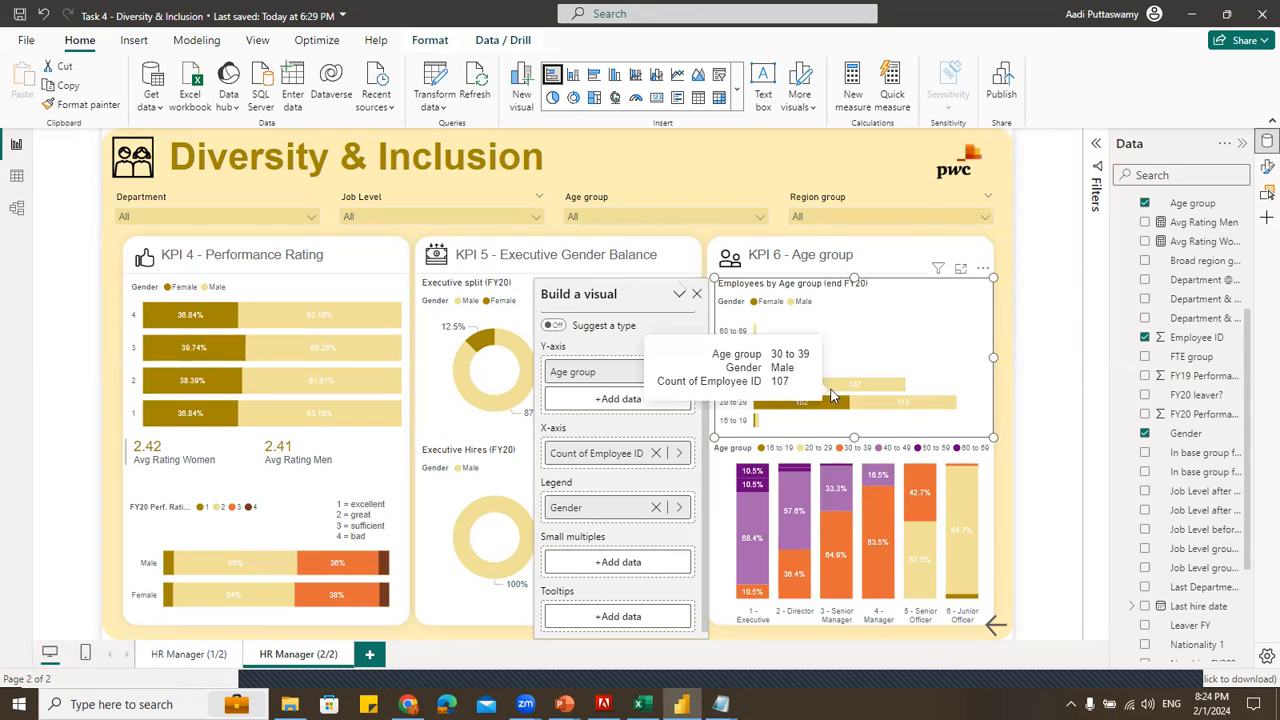
left_click(656, 507)
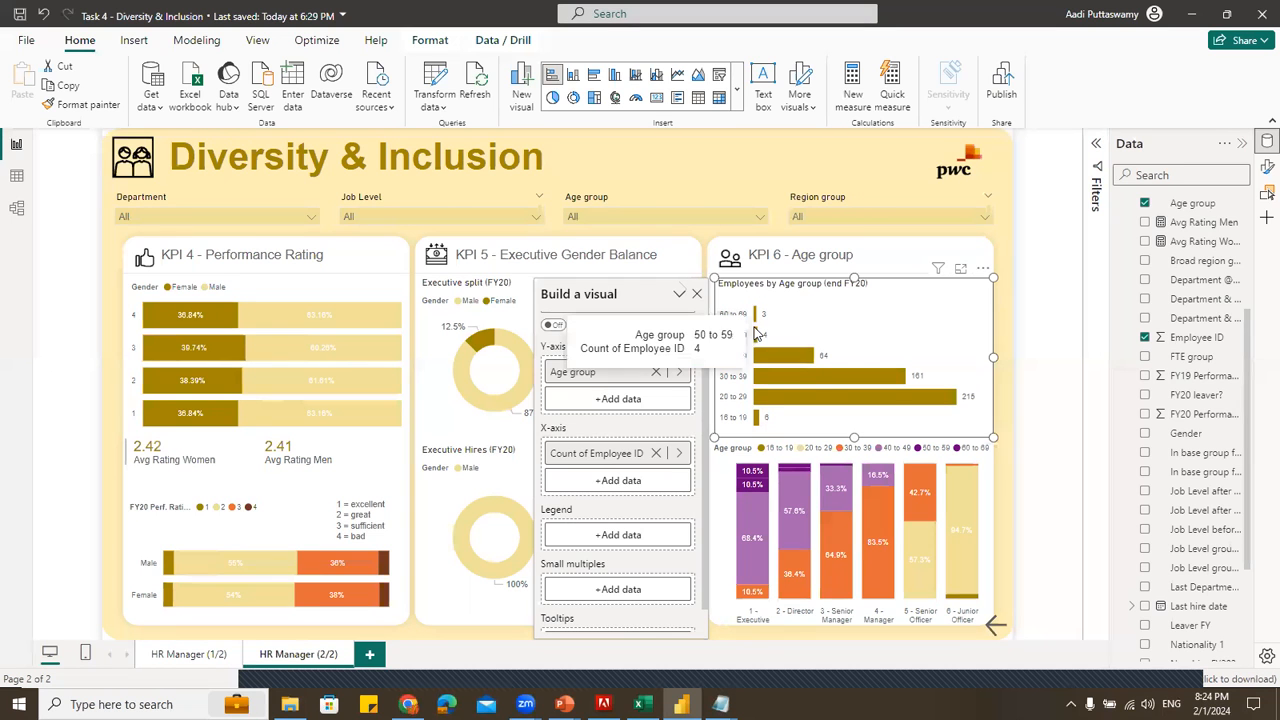
Review the stacked age group chart and the upper KPI 4 bar chart, and return to the HR Manager (1/2) page
left_click(730, 532)
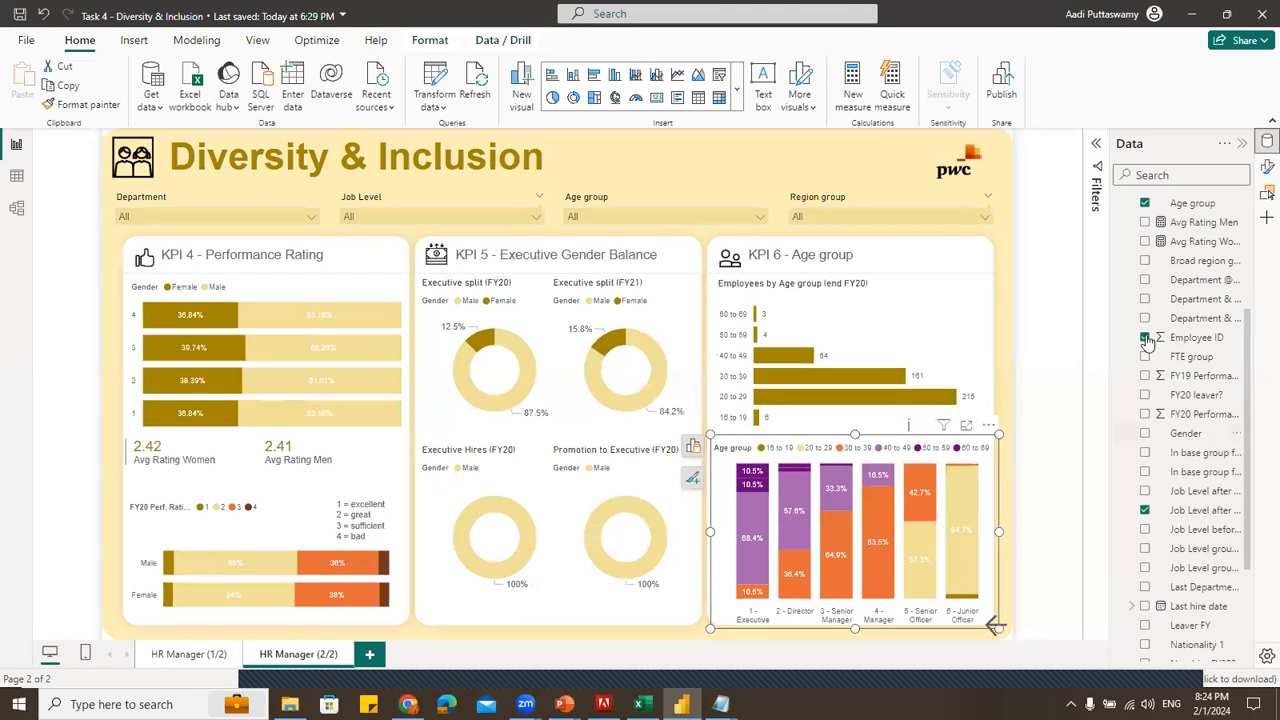
left_click(300, 295)
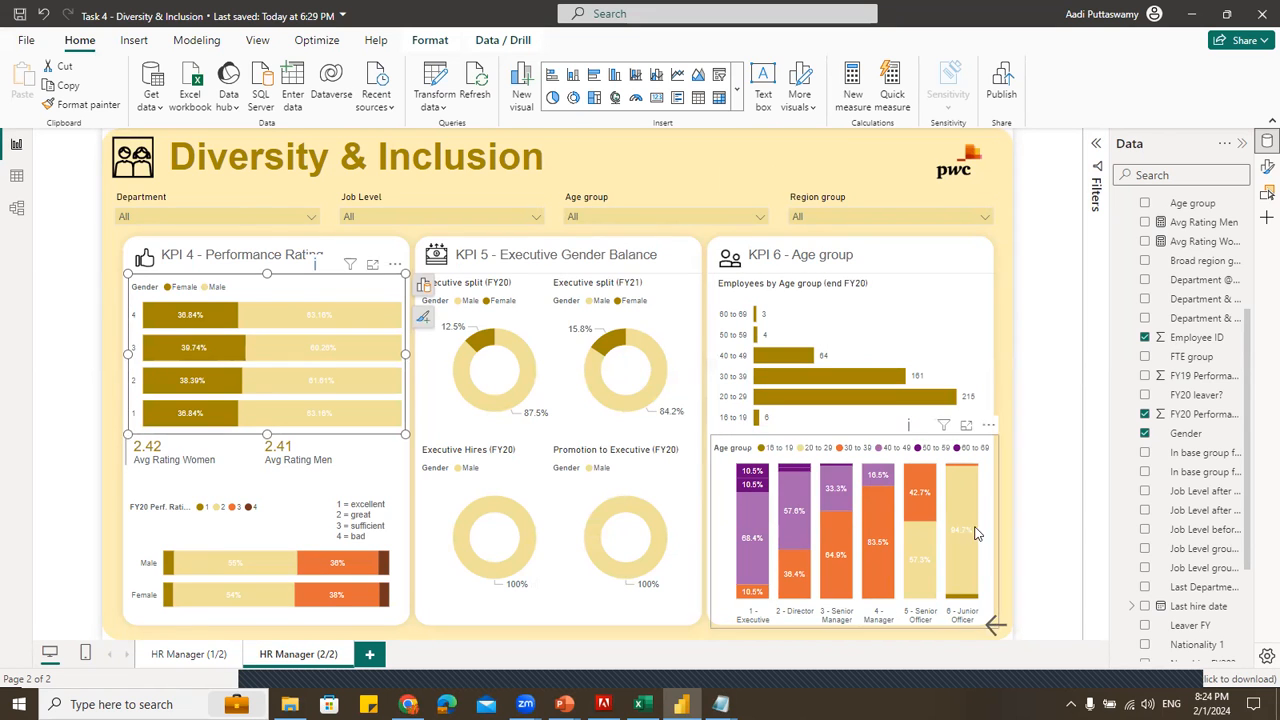
mouse_move(520, 518)
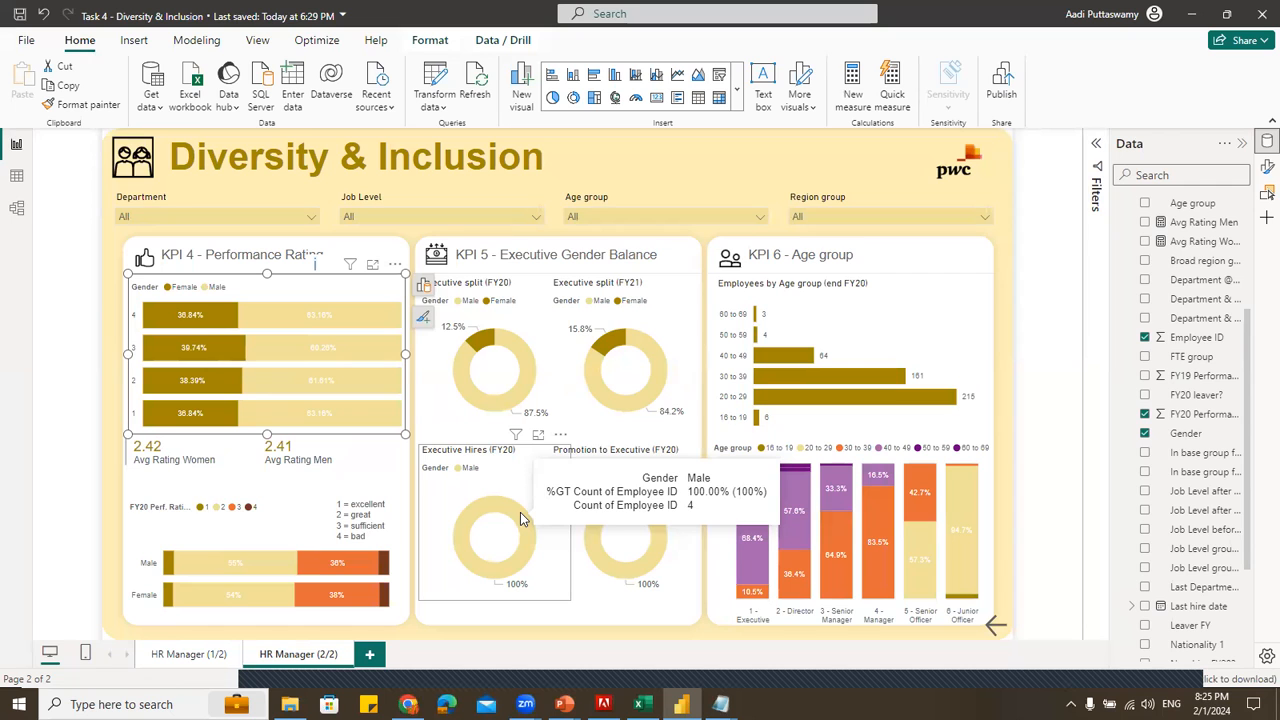
left_click(190, 654)
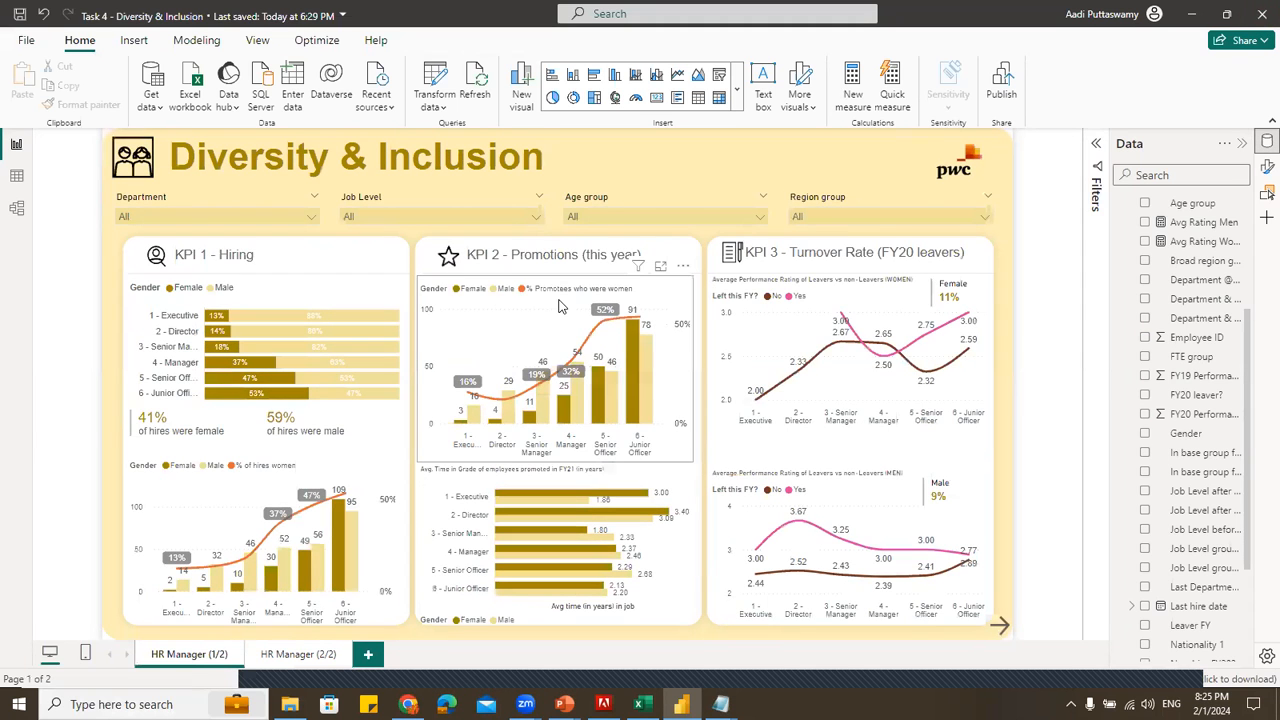
Close the Power BI report and the Diversity-Inclusion-Dataset.xlsx workbook without saving the changes
key("alt+F4")
left_click(682, 386)
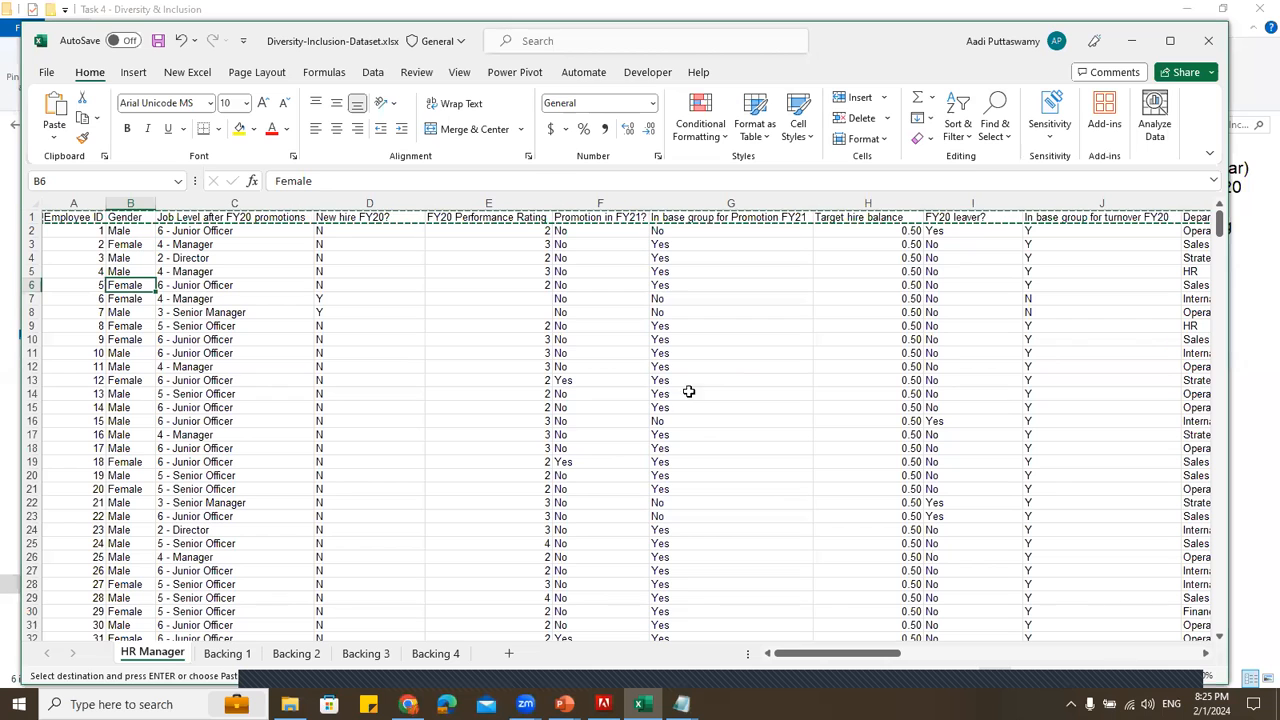
left_click(1210, 40)
left_click(721, 575)
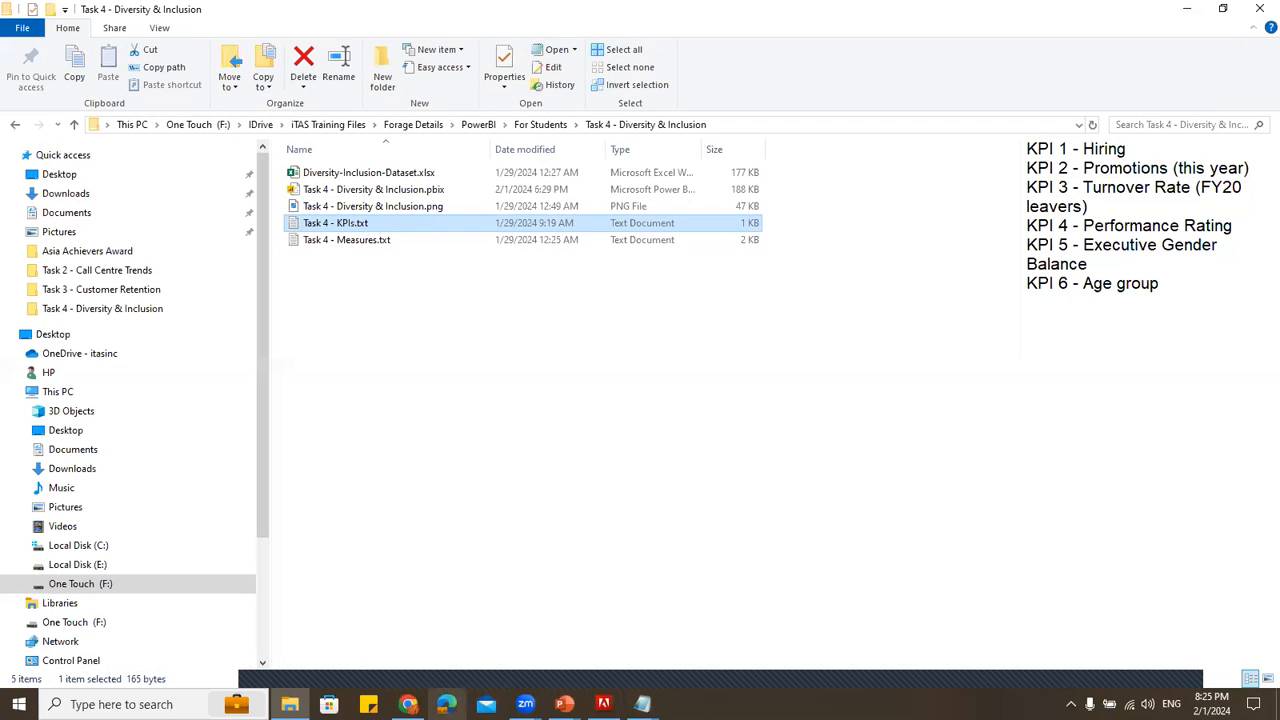
Switch to Forage in Chrome, mark Task 4: Diversity & Inclusion as complete, and submit and finish the final task without rating it
mouse_move(408, 704)
left_click(409, 655)
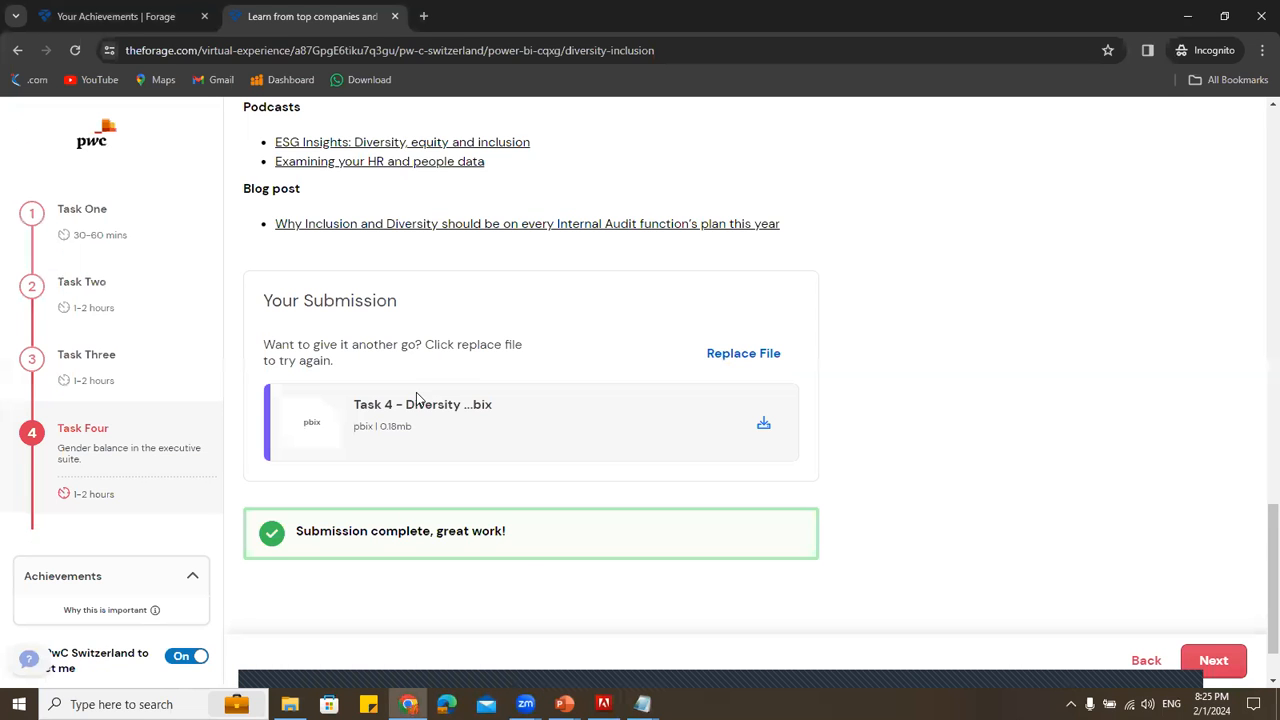
left_click(1208, 664)
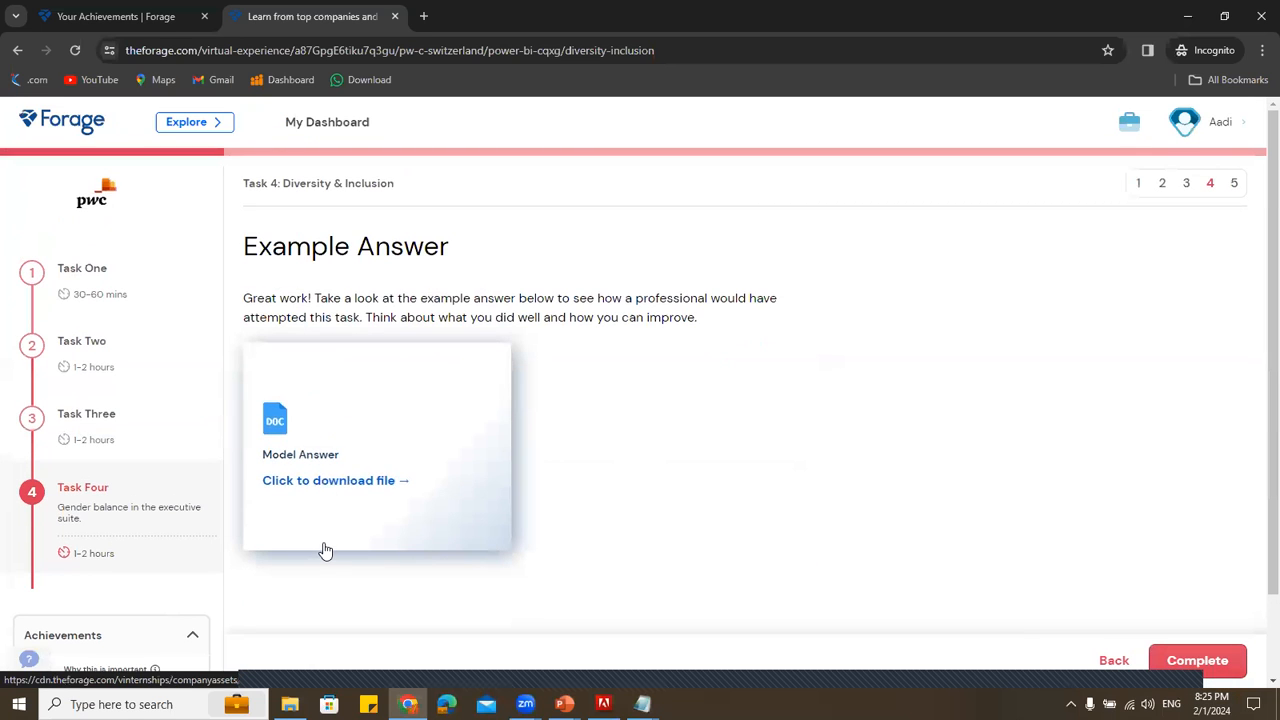
left_click(1205, 662)
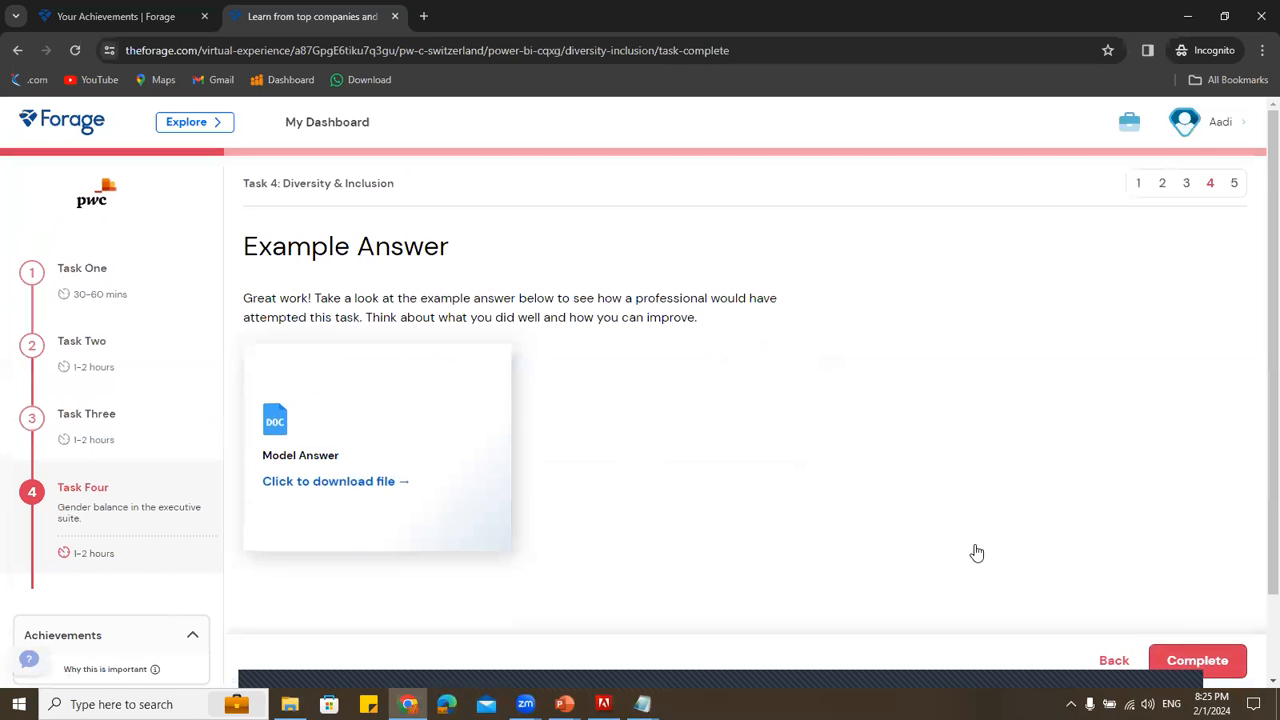
scroll(835, 443, "down", 3)
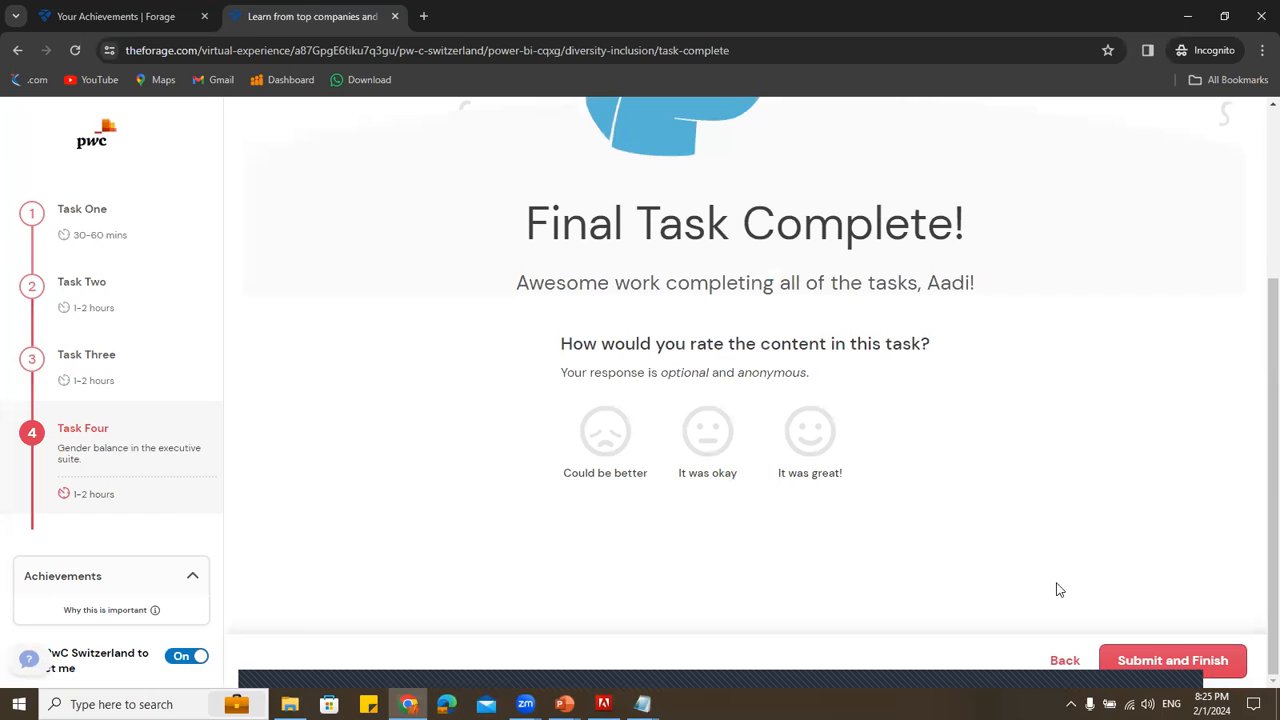
left_click(1155, 663)
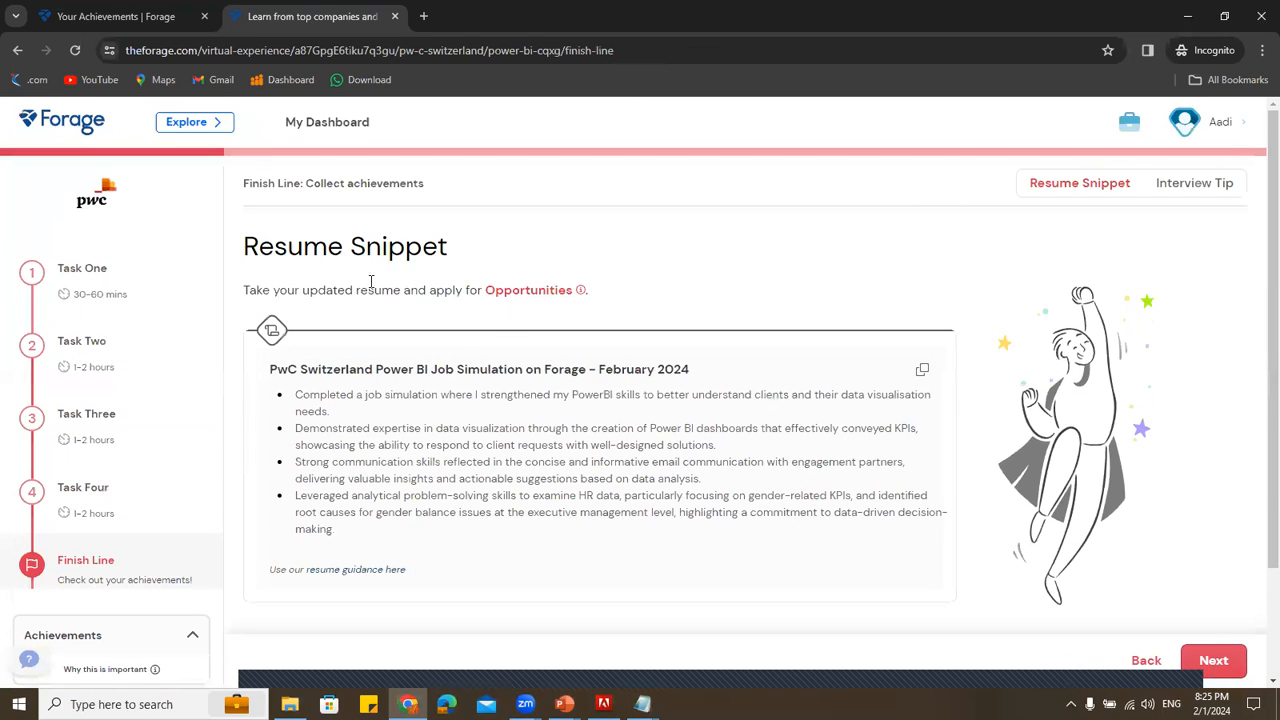
Review the Resume Snippet and Interview Tip pages of the Finish Line, and request the certificate
scroll(614, 451, "down", 2)
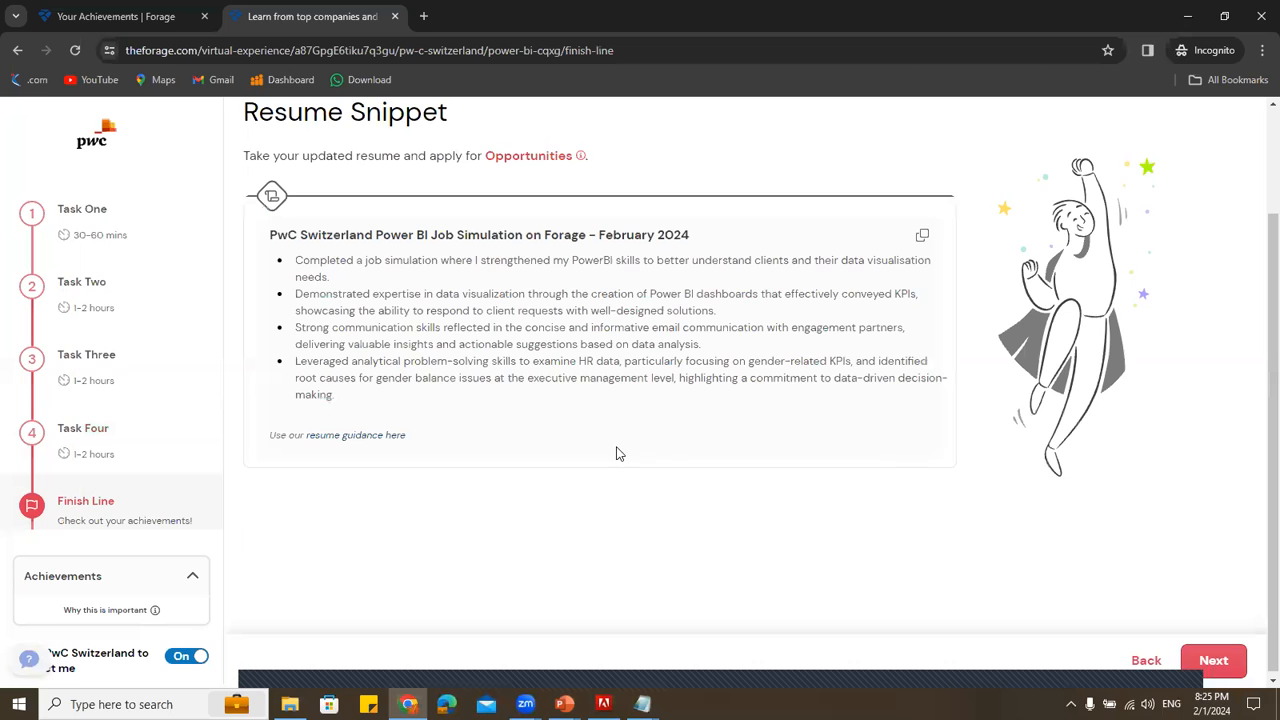
left_click(1214, 669)
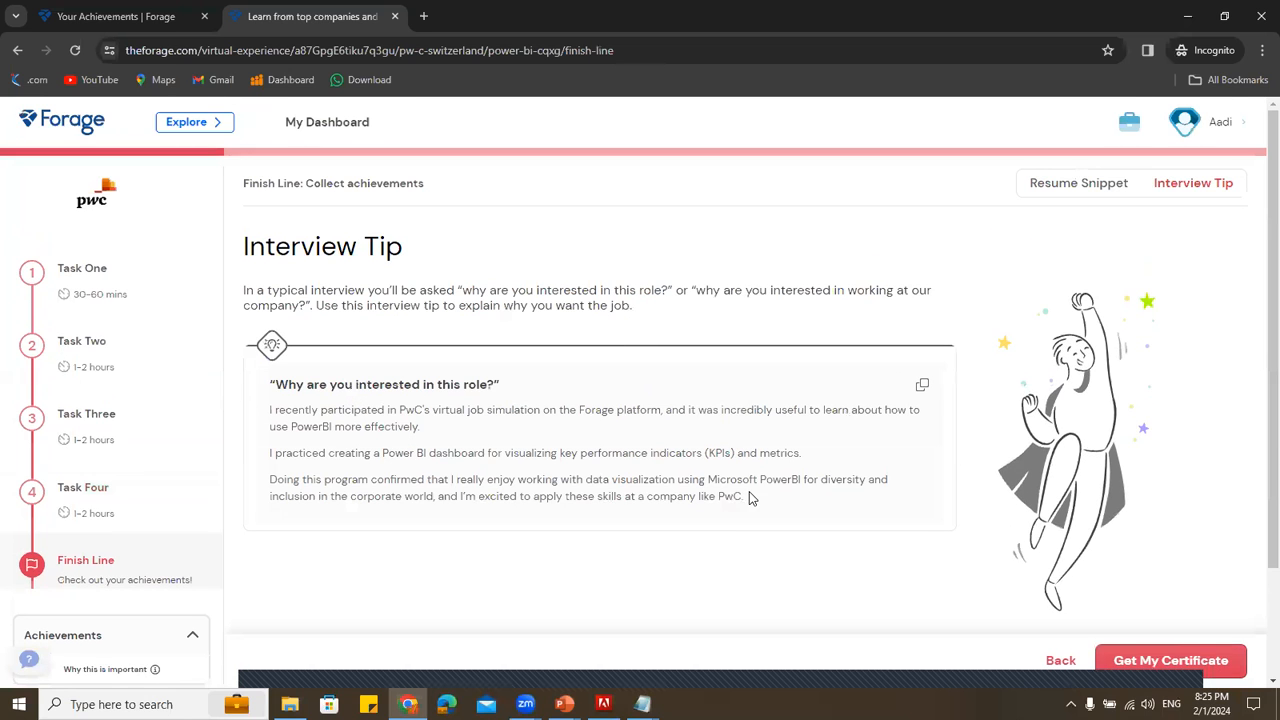
left_click(1150, 662)
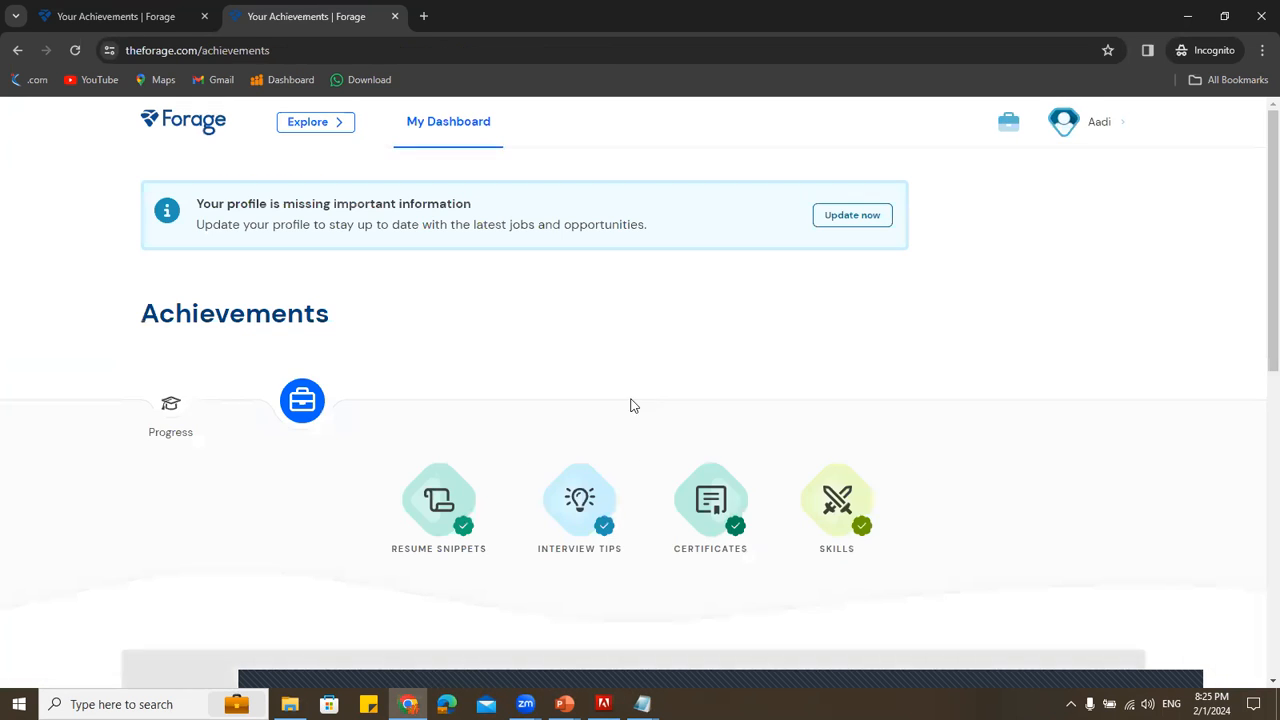
Open the certificate of the completed PwC Power BI job simulation from the Forage achievements
scroll(510, 370, "down", 1)
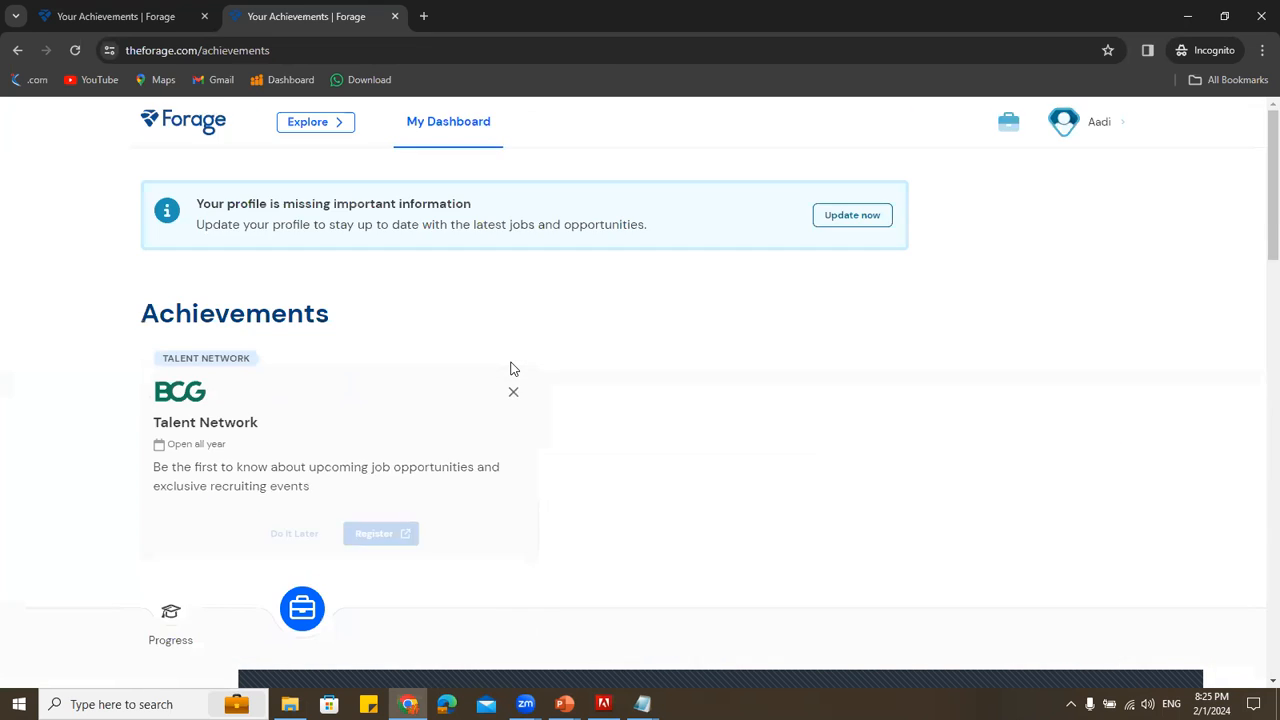
scroll(511, 369, "down", 12)
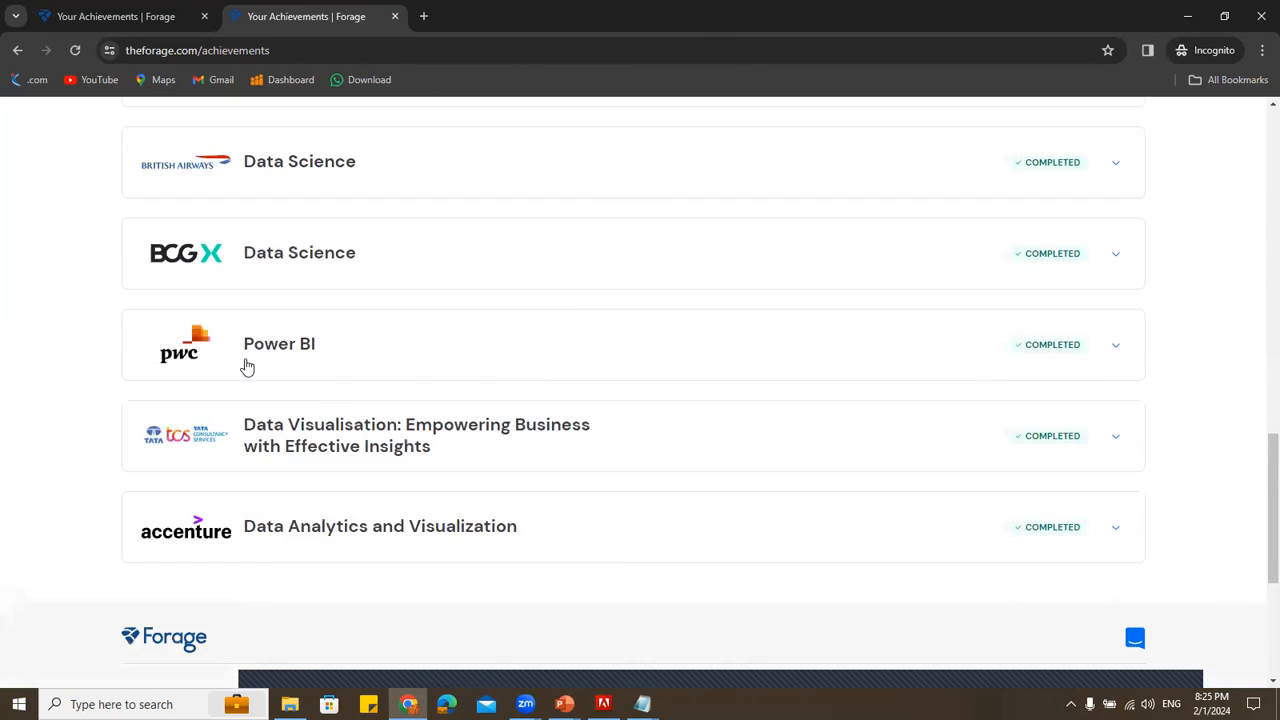
left_click(345, 357)
scroll(252, 380, "down", 1)
left_click(244, 333)
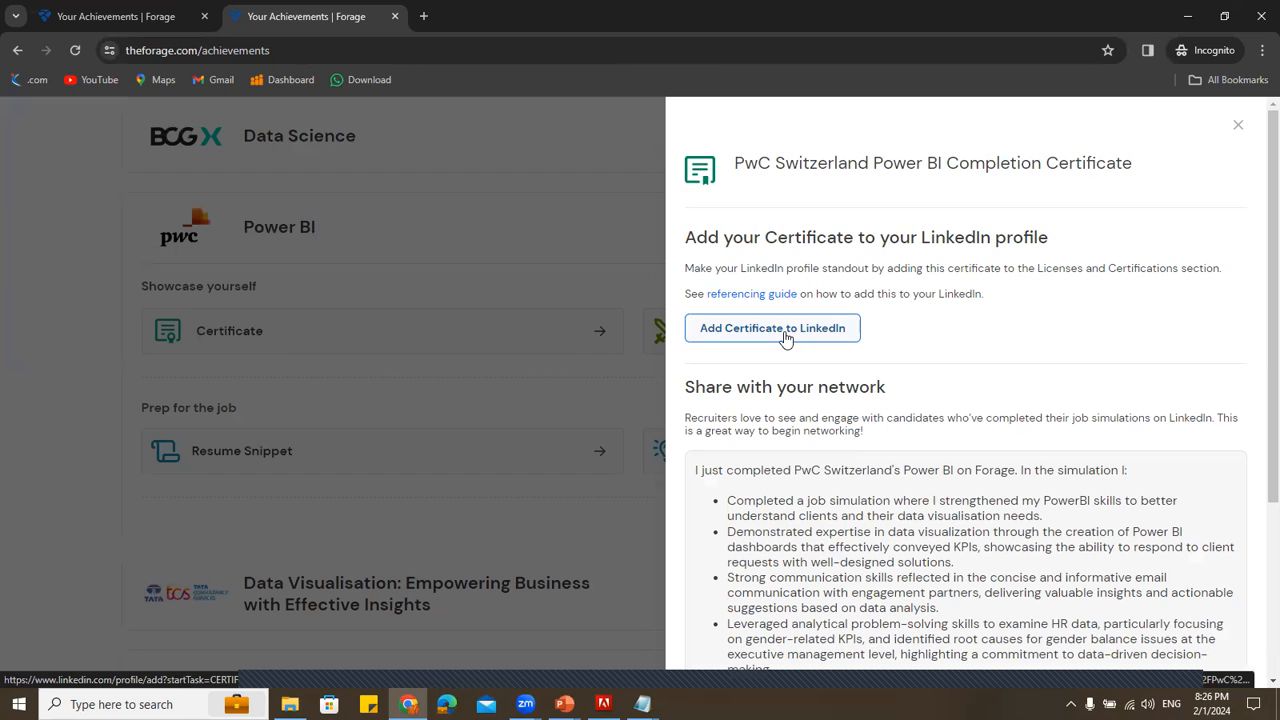
Review the LinkedIn profile and network sharing options for the certificate, and download its PDF version
scroll(890, 400, "down", 3)
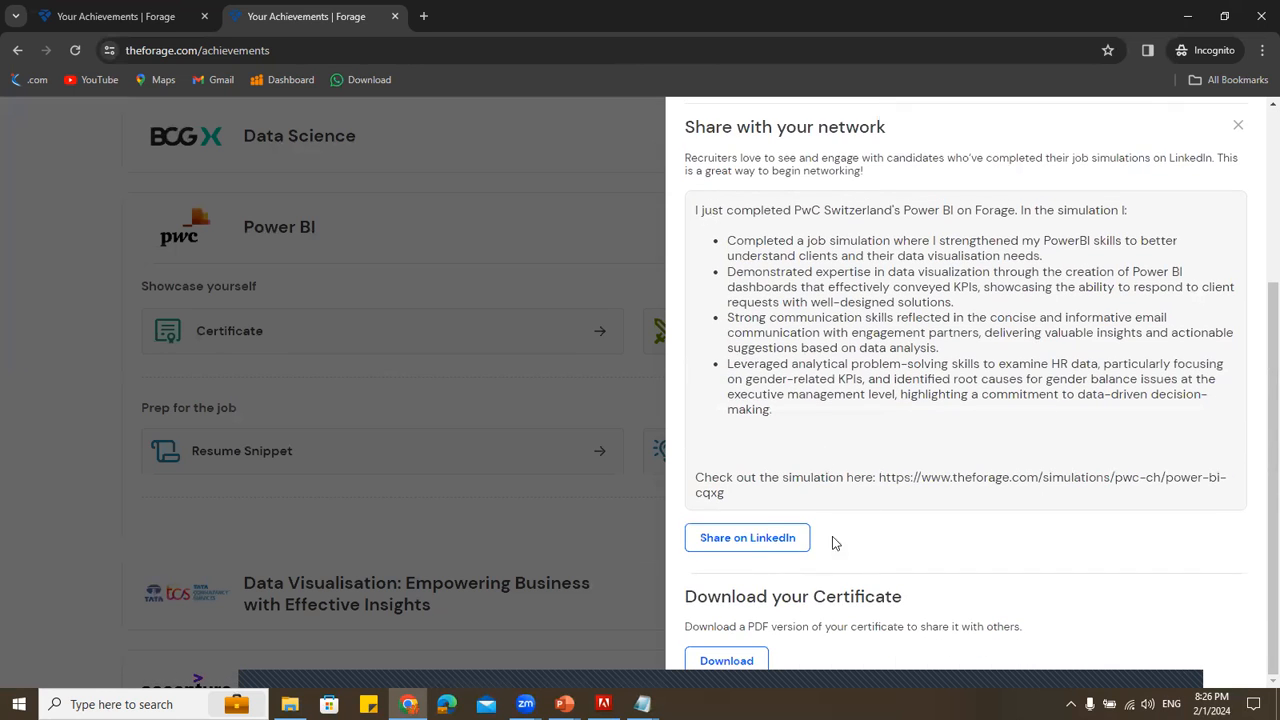
scroll(832, 360, "up", 3)
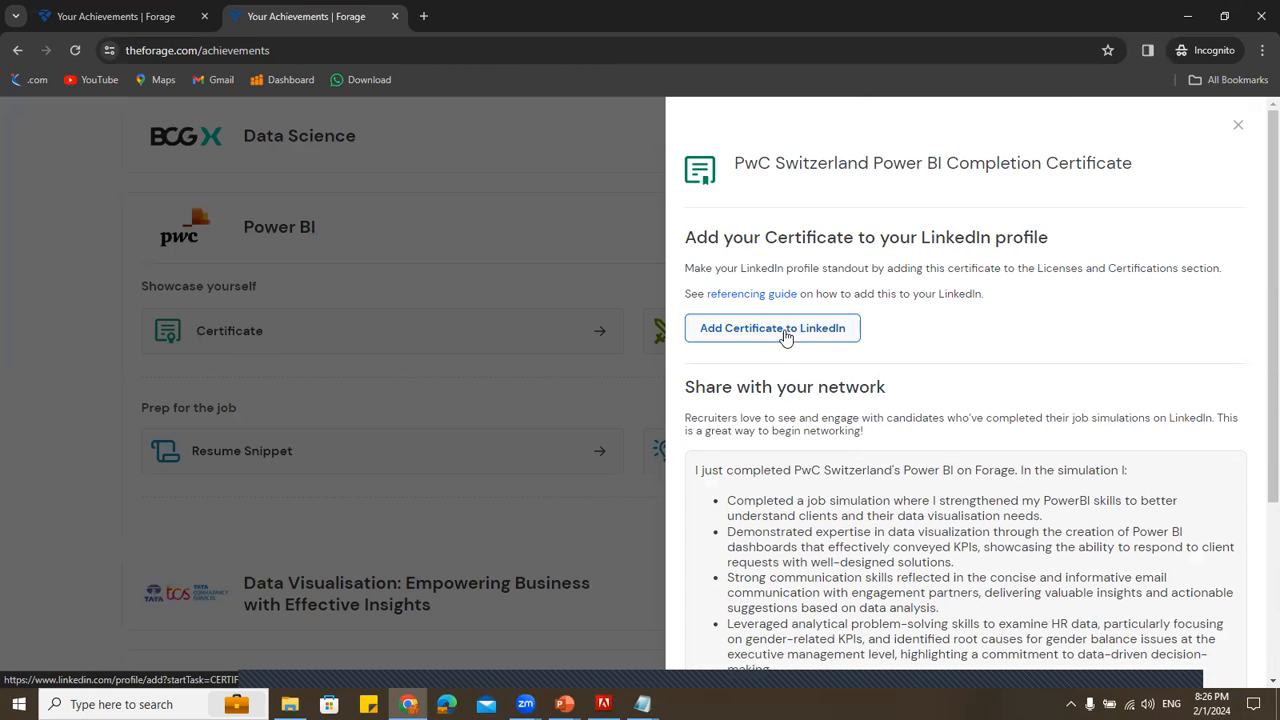
scroll(948, 398, "down", 3)
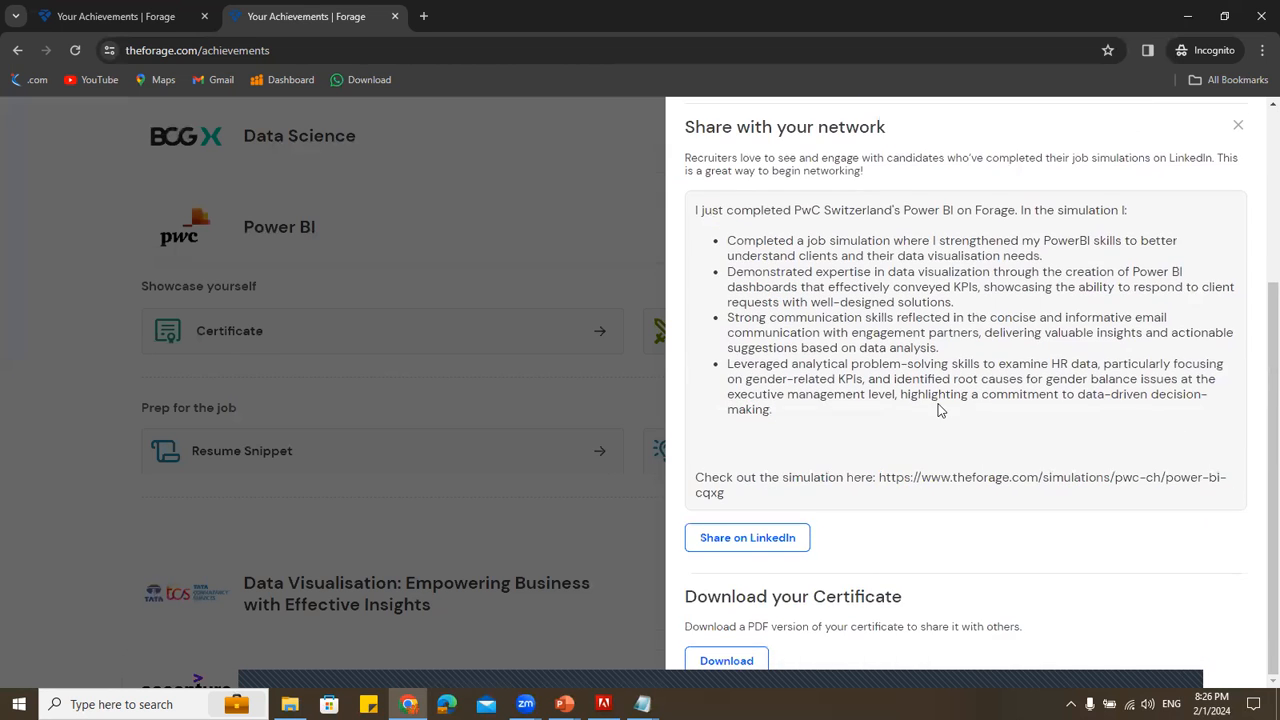
left_click(750, 660)
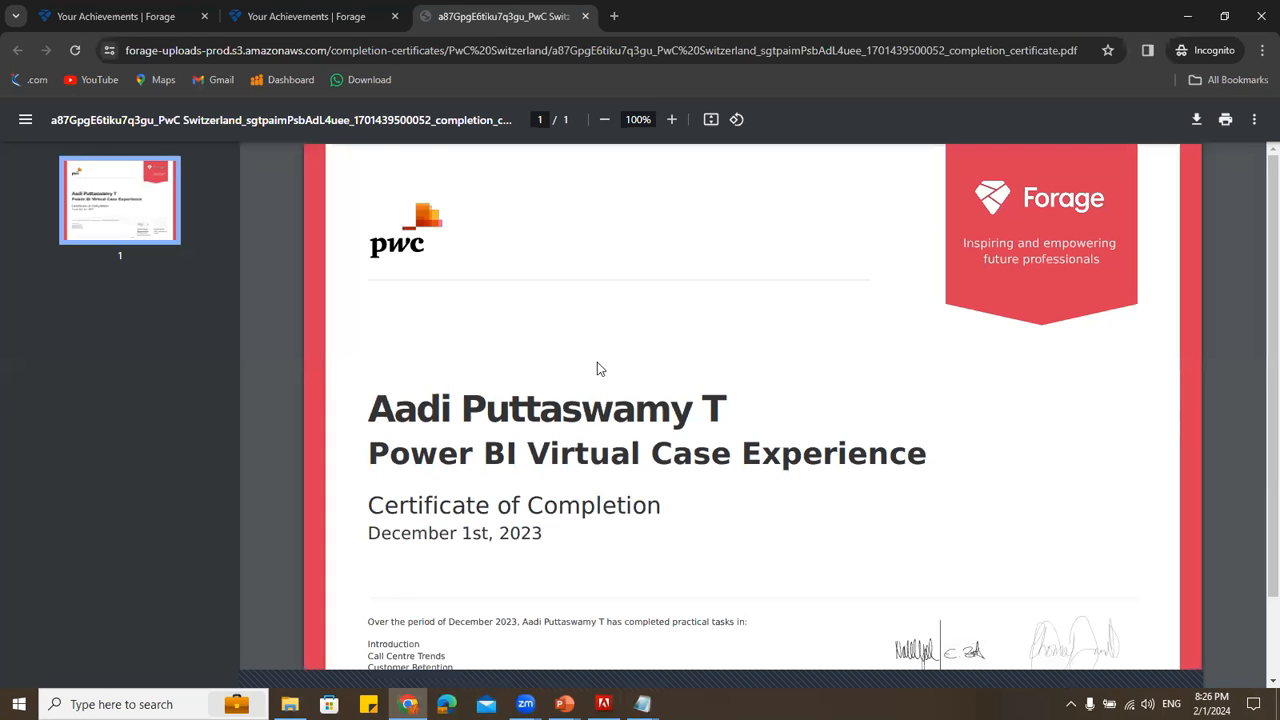
Examine the holder's name, program title, completion date, completed tasks and signatures on the PwC Power BI certificate
left_click_drag(375, 535, 700, 528)
left_click(549, 355)
left_click_drag(371, 405, 906, 523)
left_click(623, 511)
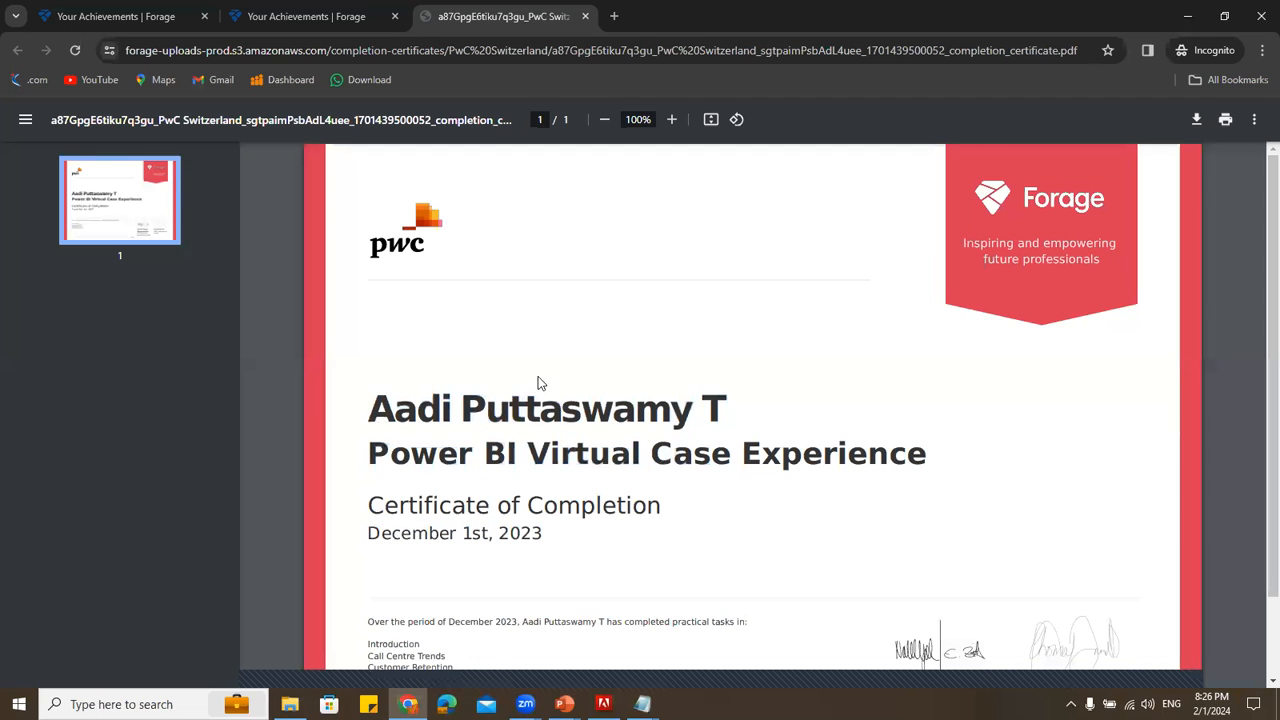
scroll(737, 397, "down", 1)
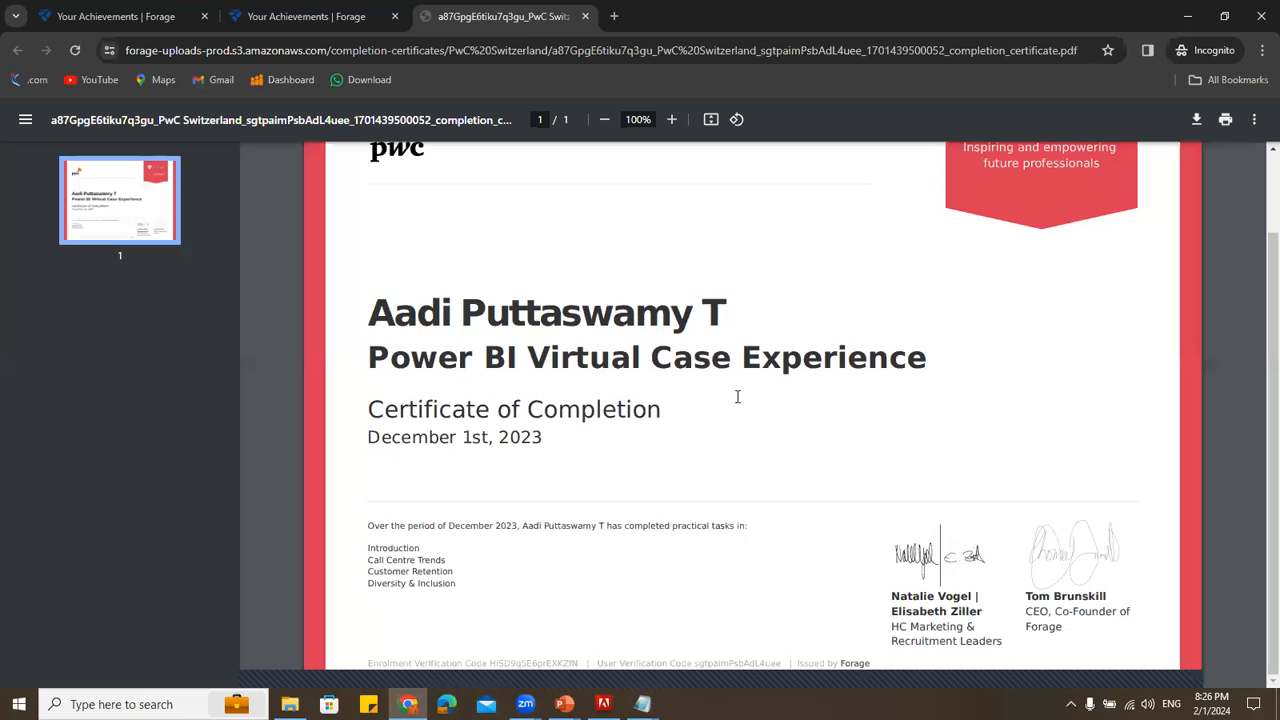
scroll(737, 397, "up", 1)
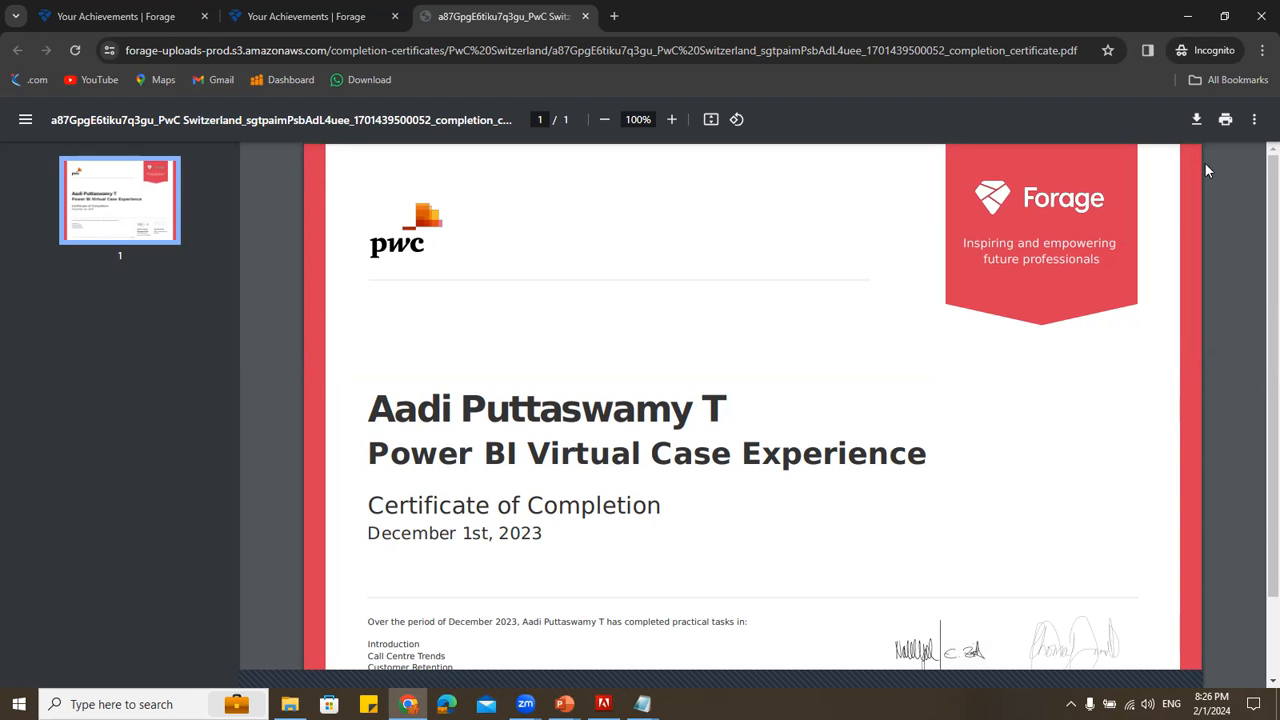
Minimize the browser with the certificate and switch to the running PowerPoint slide show of About Us.pptx
left_click(1187, 16)
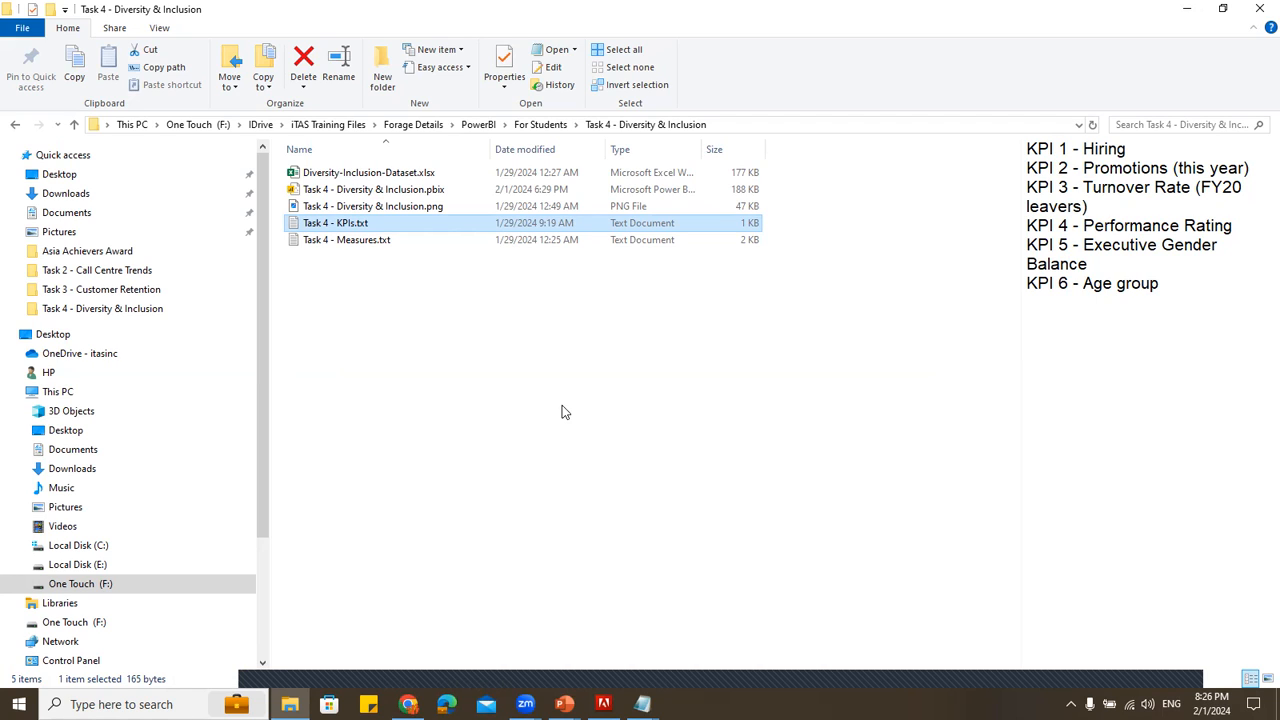
left_click(578, 695)
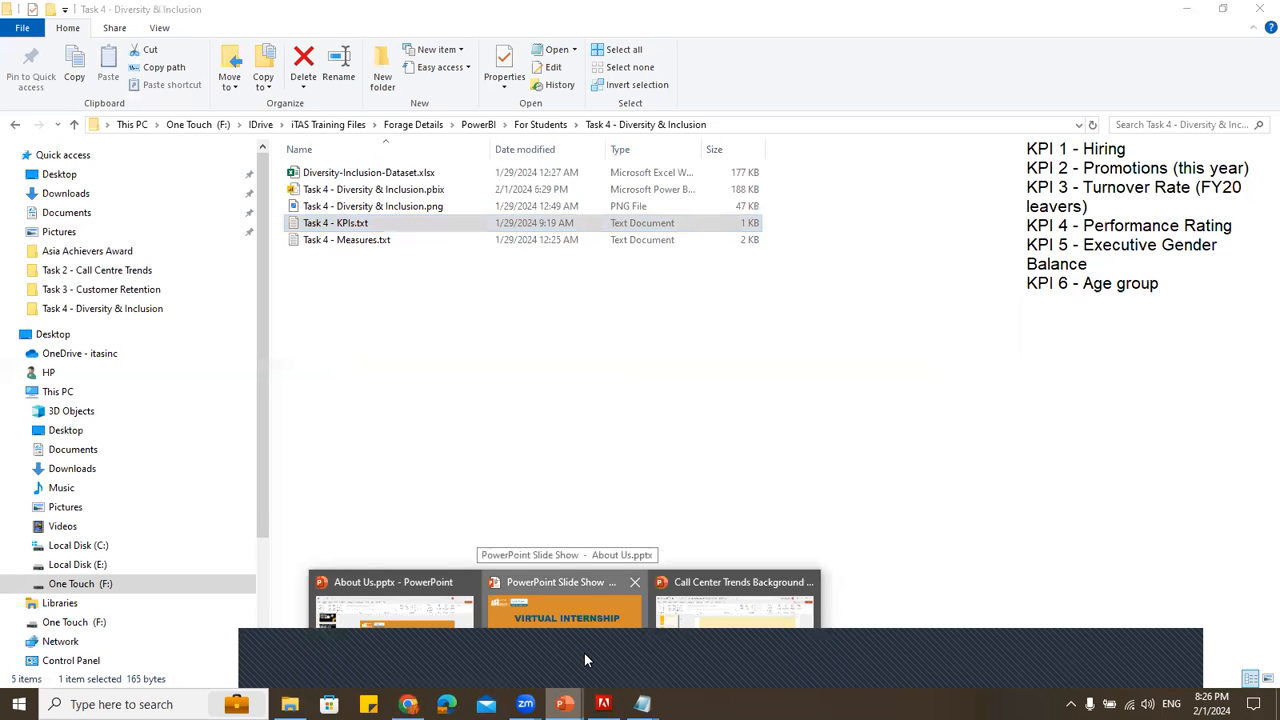
left_click(565, 605)
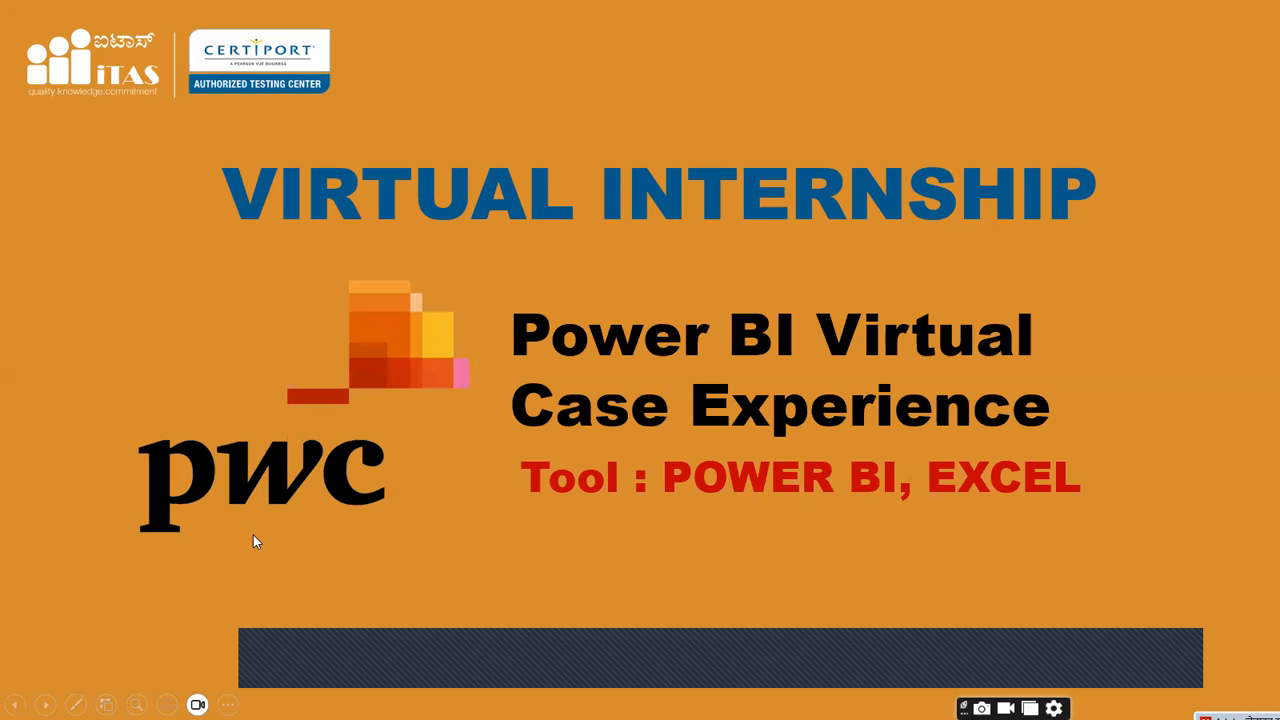